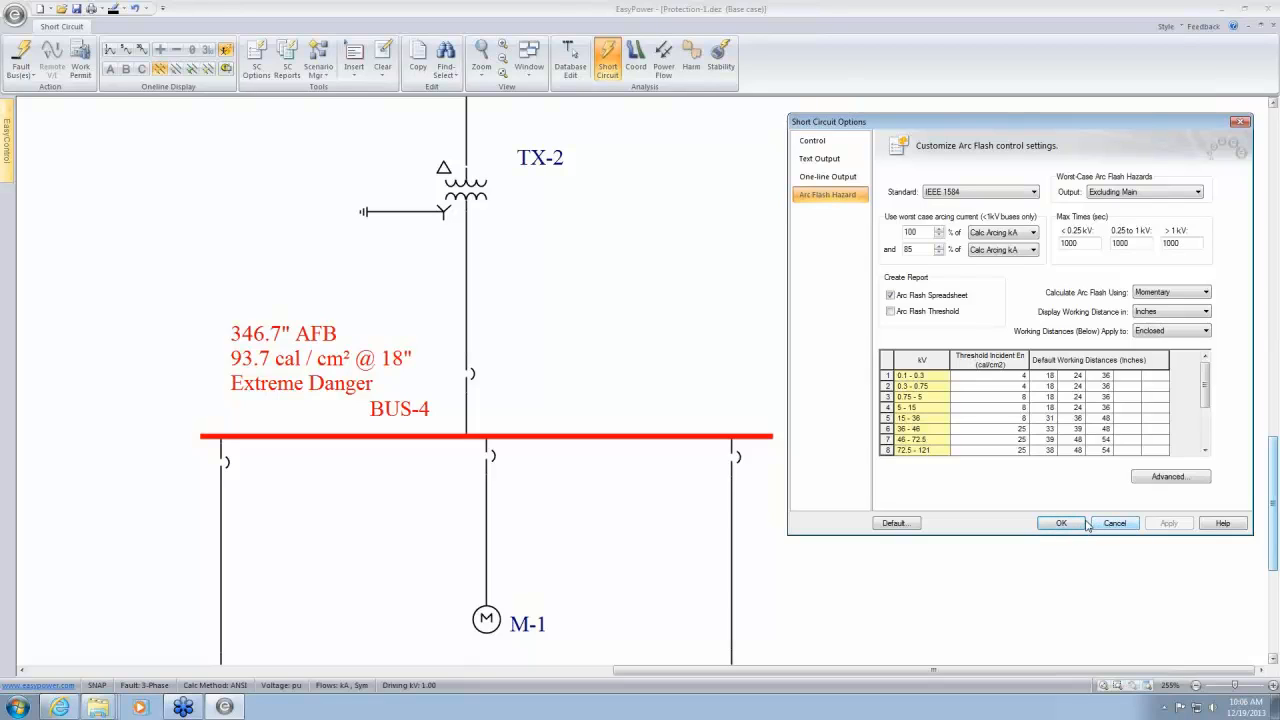
Set the worst-case arc flash hazards output to Both (Incl & Excl Main) and move BUS-4's own result label closer to the bus
{"action": "left_click", "coordinate": [1198, 192]}
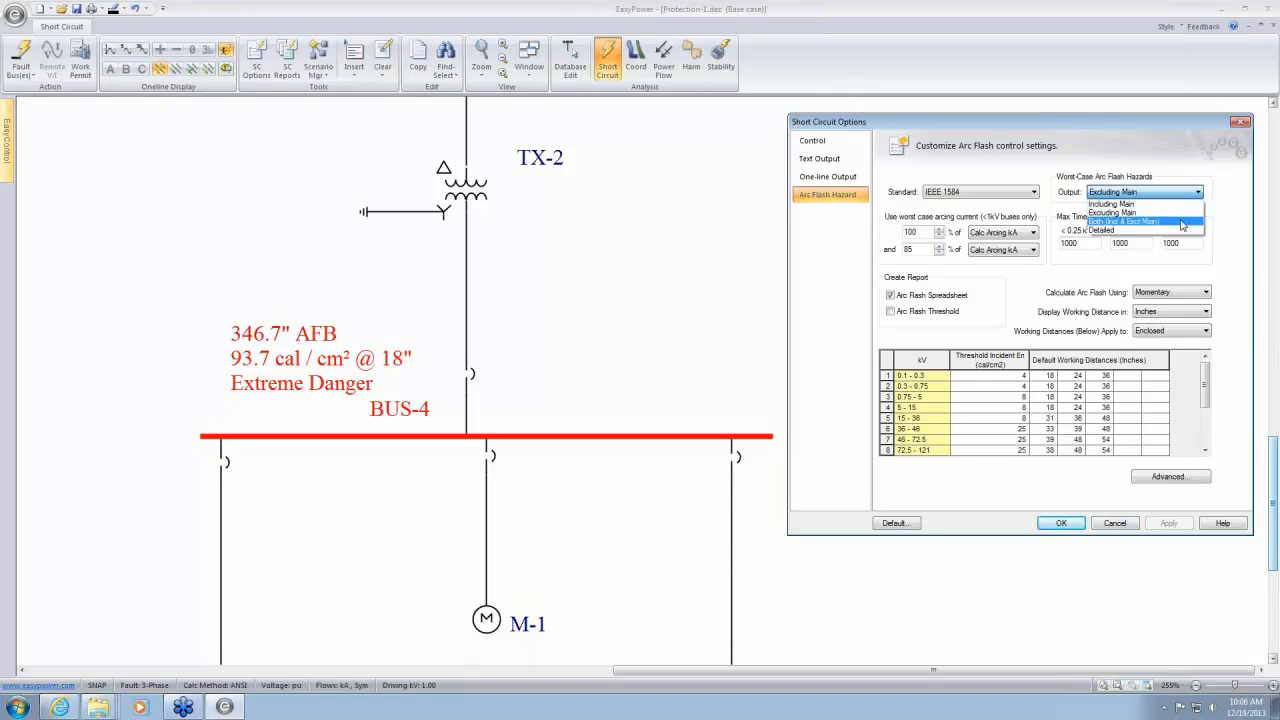
{"action": "left_click", "coordinate": [1182, 221]}
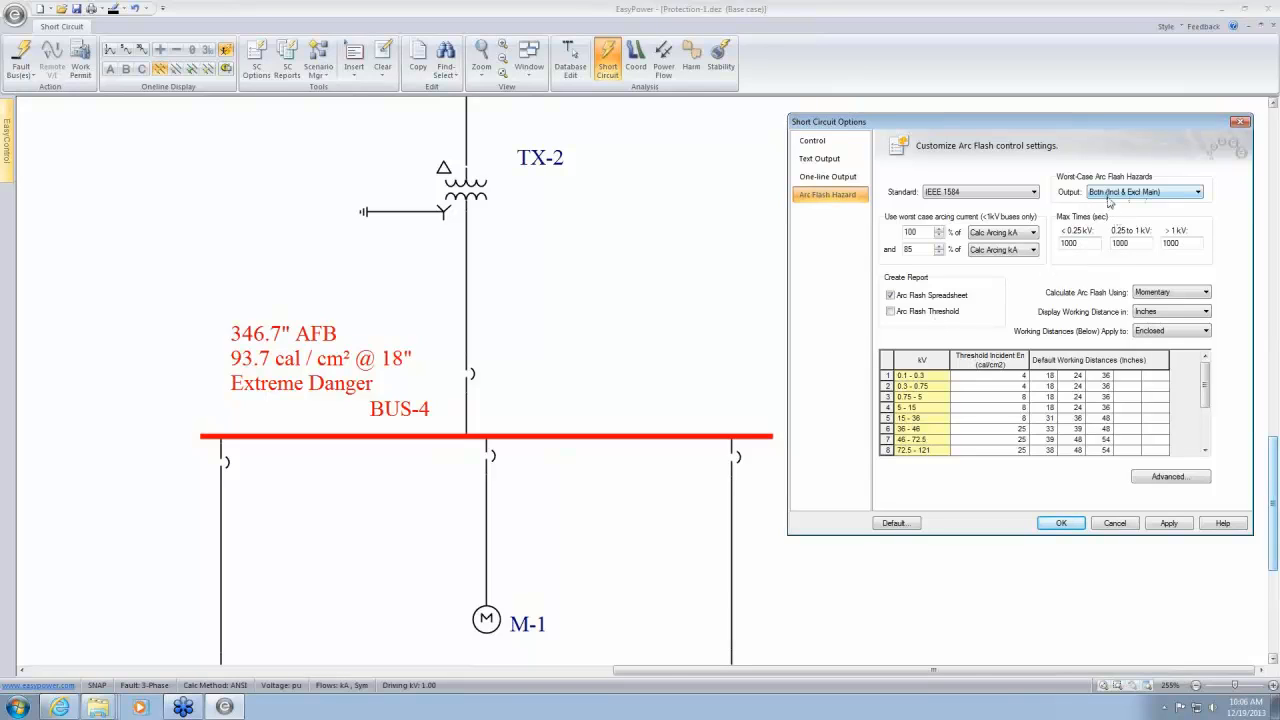
{"action": "left_click", "coordinate": [1061, 530]}
{"action": "left_click", "coordinate": [1063, 527]}
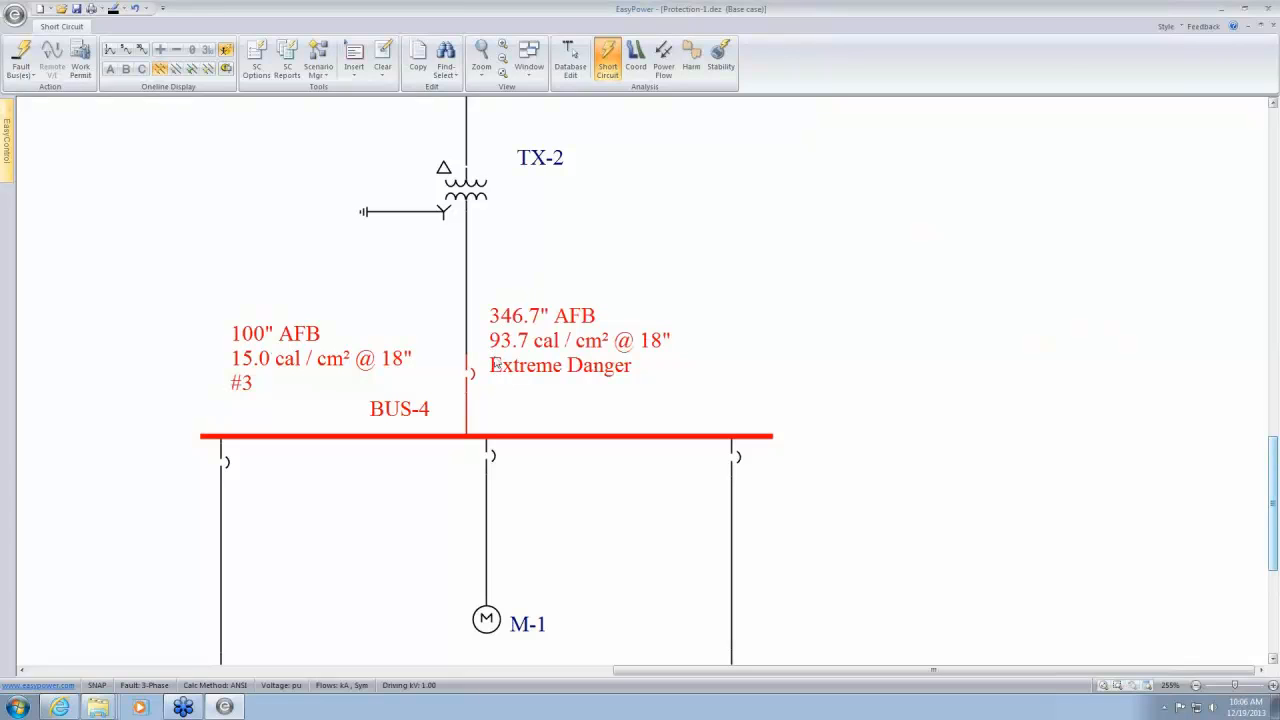
{"action": "mouse_move", "coordinate": [476, 369]}
{"action": "left_click_drag", "start_coordinate": [310, 356], "coordinate": [300, 375]}
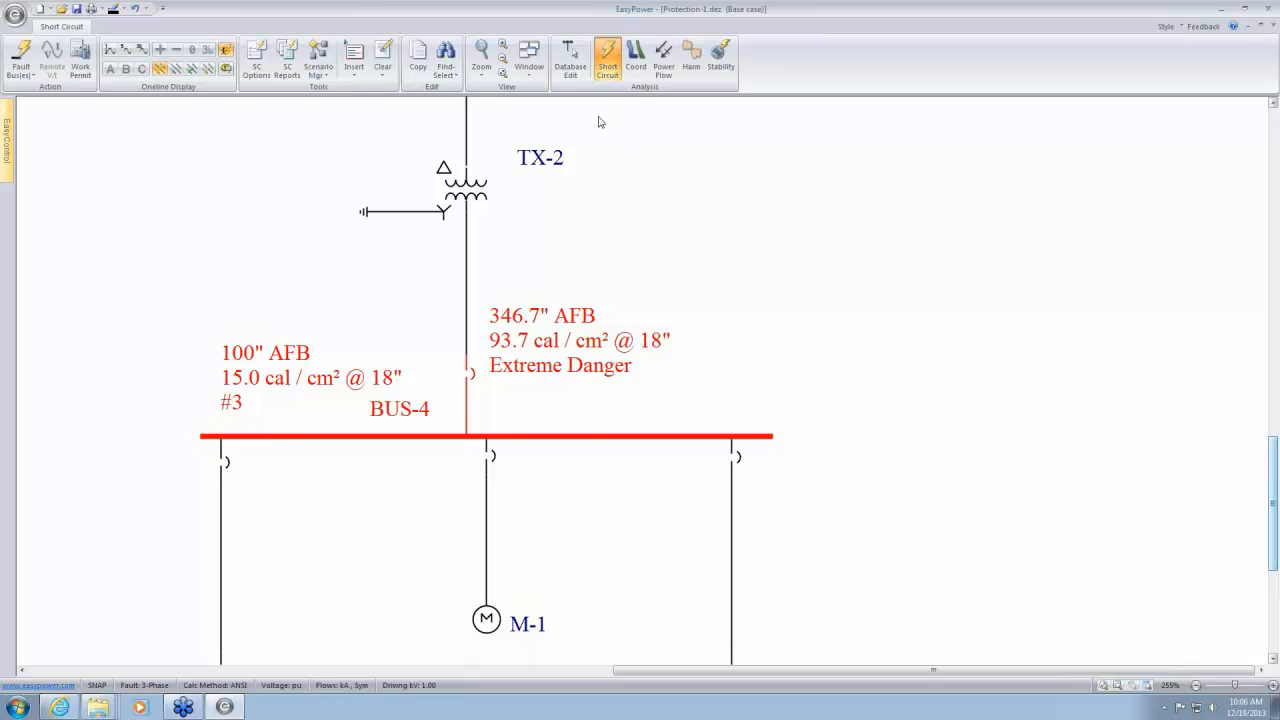
Change the worst-case arc flash hazards output in the short circuit options to Detailed
{"action": "left_click", "coordinate": [253, 63]}
{"action": "left_click_drag", "start_coordinate": [711, 144], "coordinate": [1075, 100]}
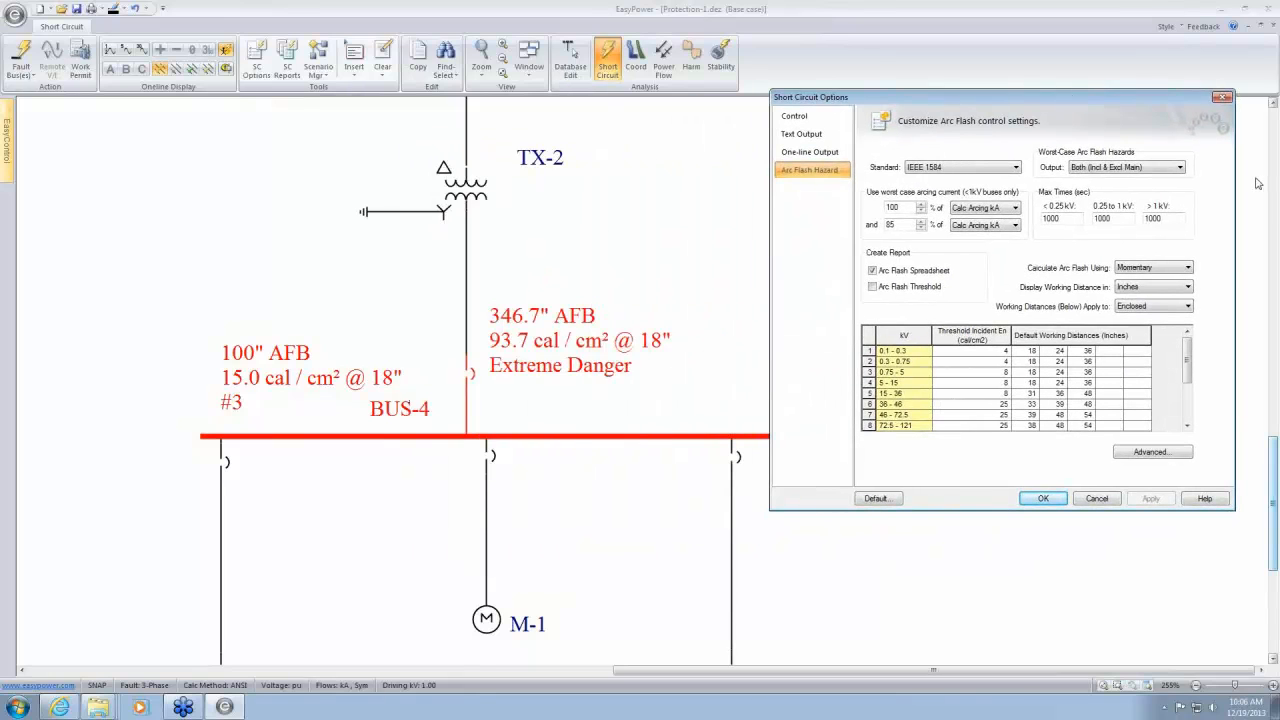
{"action": "left_click", "coordinate": [1180, 167]}
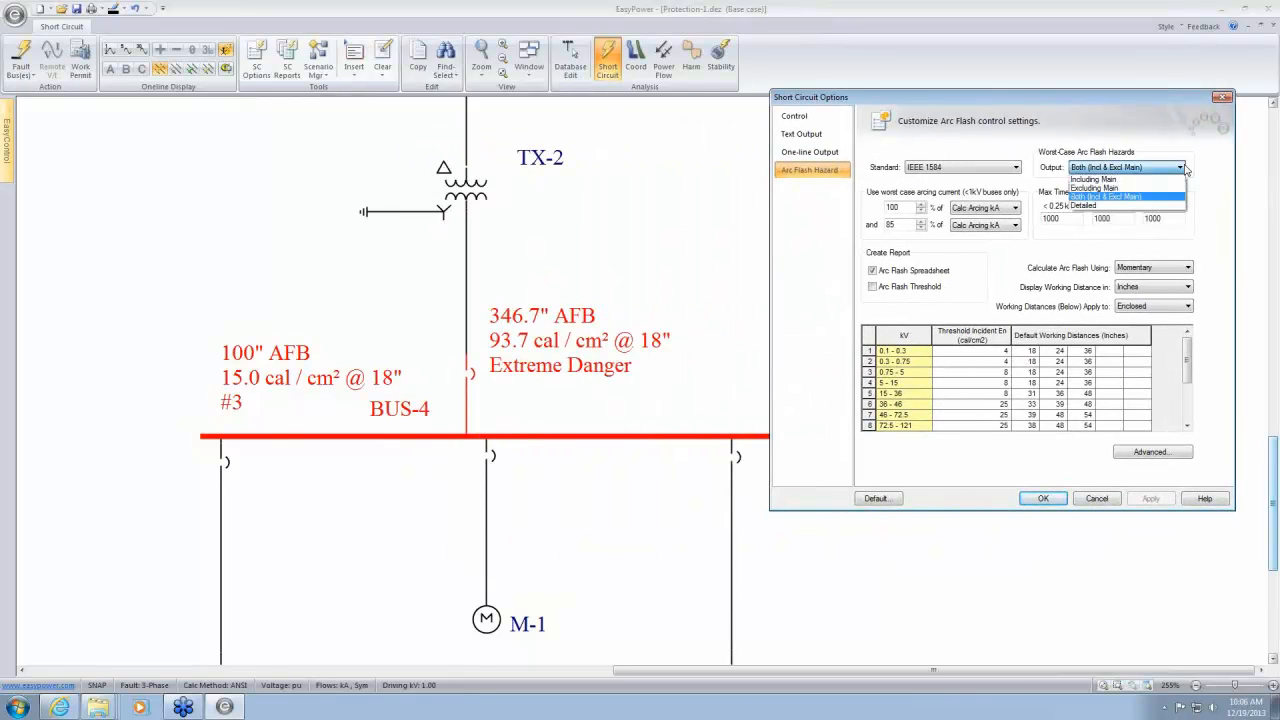
{"action": "left_click", "coordinate": [1124, 206]}
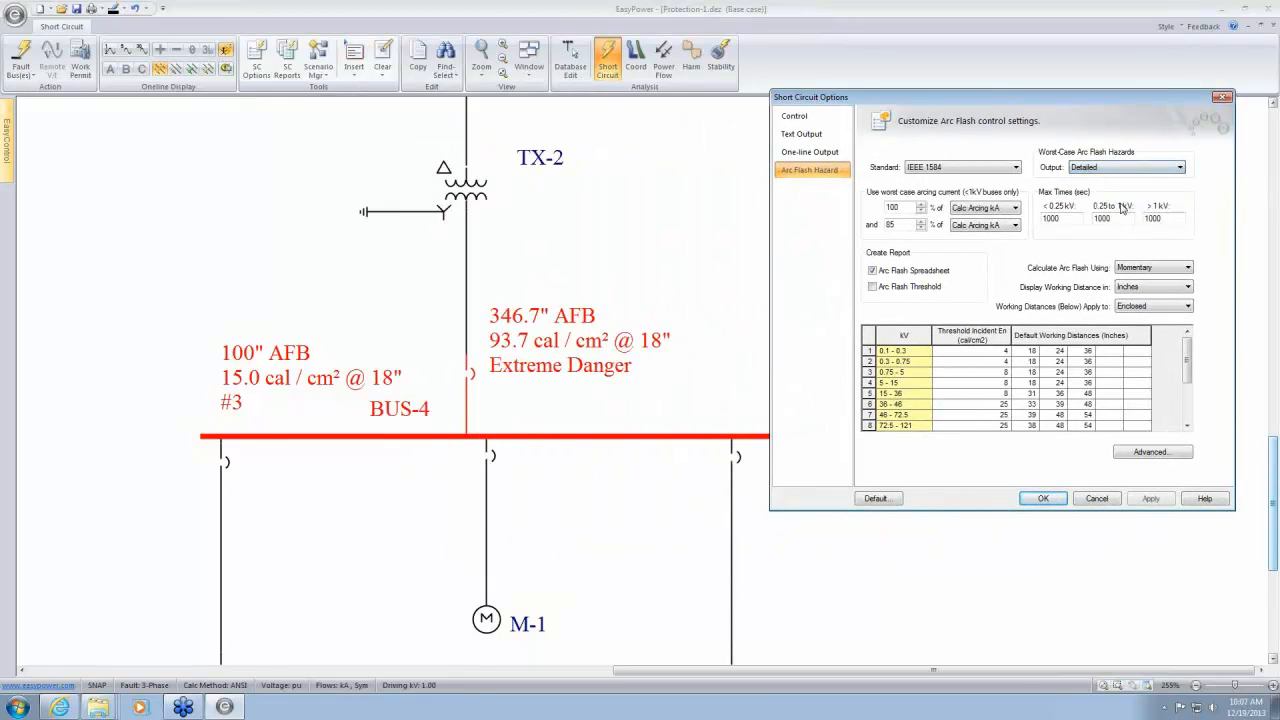
{"action": "left_click", "coordinate": [1045, 499]}
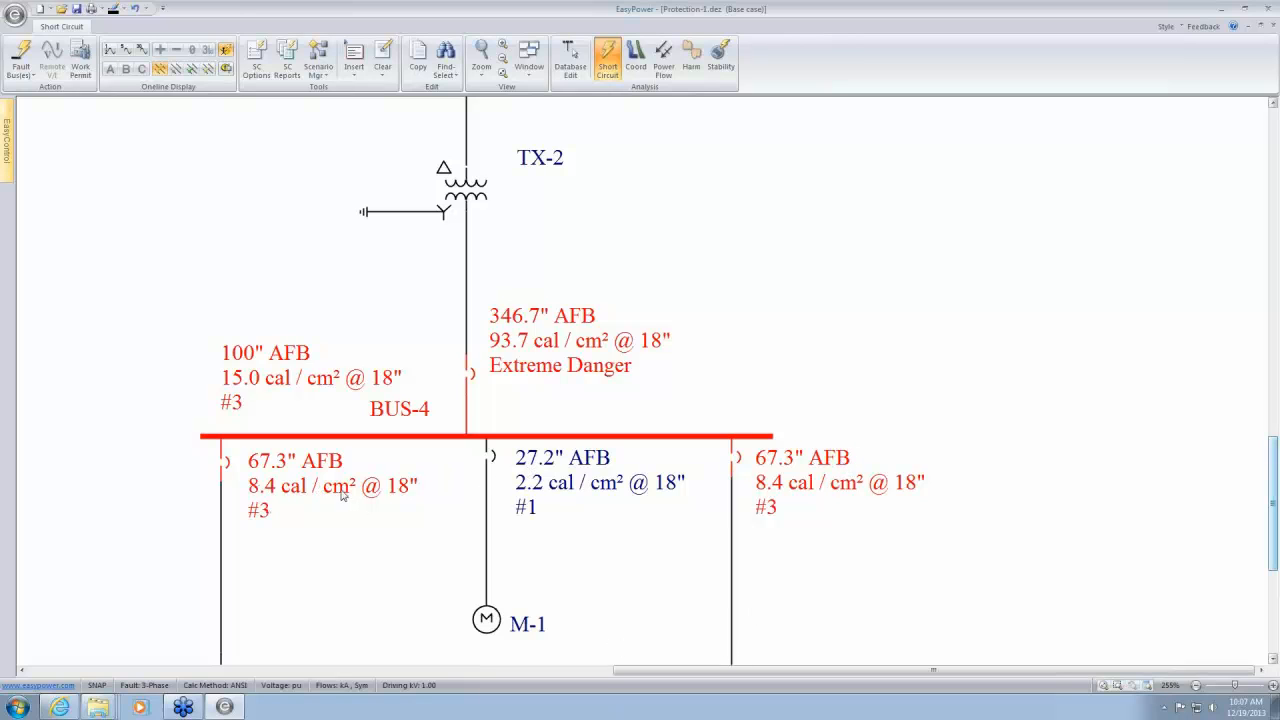
Lower the breaker on BUS-4's leftmost feeder and reposition the arc flash labels of that feeder and the M-1 feeder
{"action": "left_click_drag", "start_coordinate": [384, 574], "coordinate": [381, 489]}
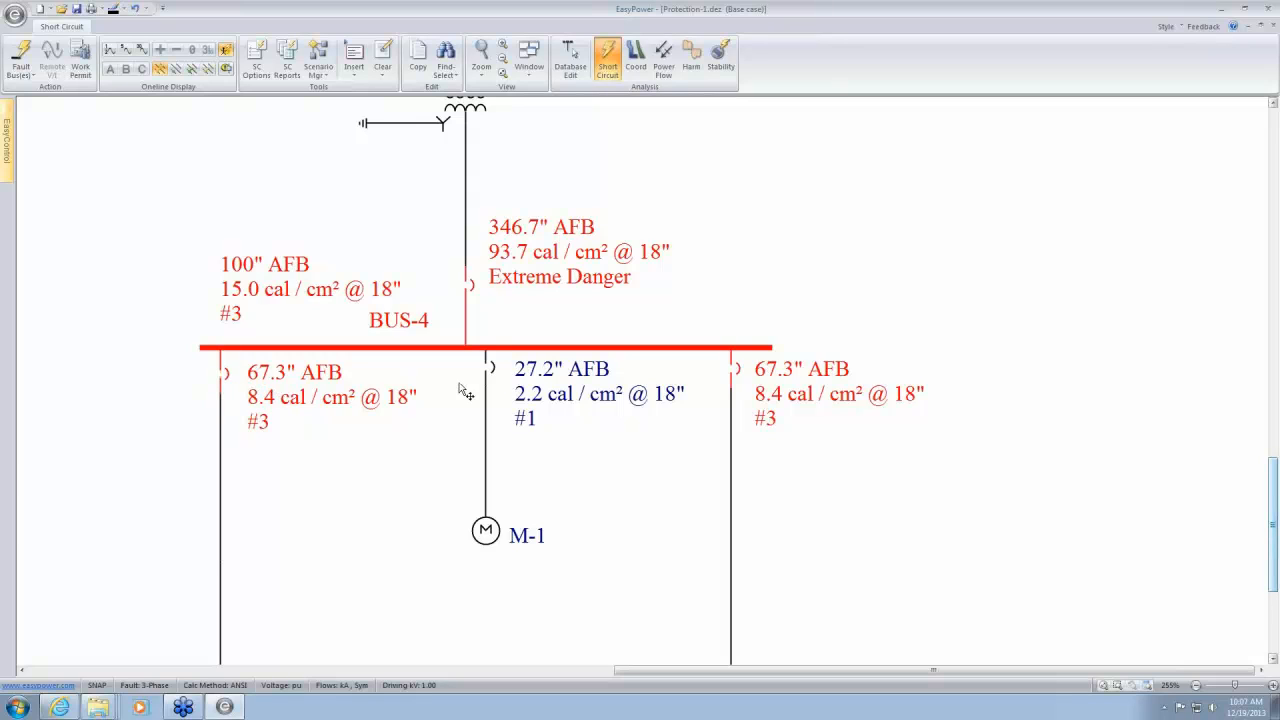
{"action": "left_click_drag", "start_coordinate": [287, 399], "coordinate": [274, 453]}
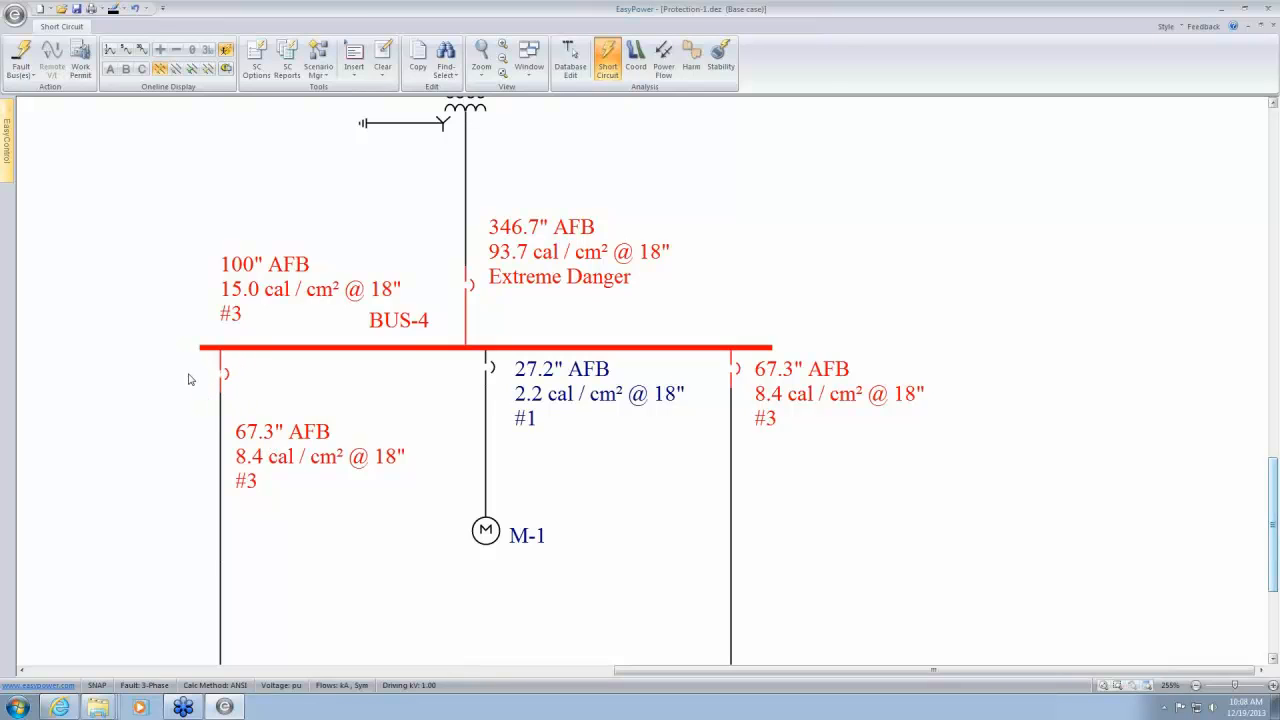
{"action": "left_click_drag", "start_coordinate": [224, 376], "coordinate": [226, 410]}
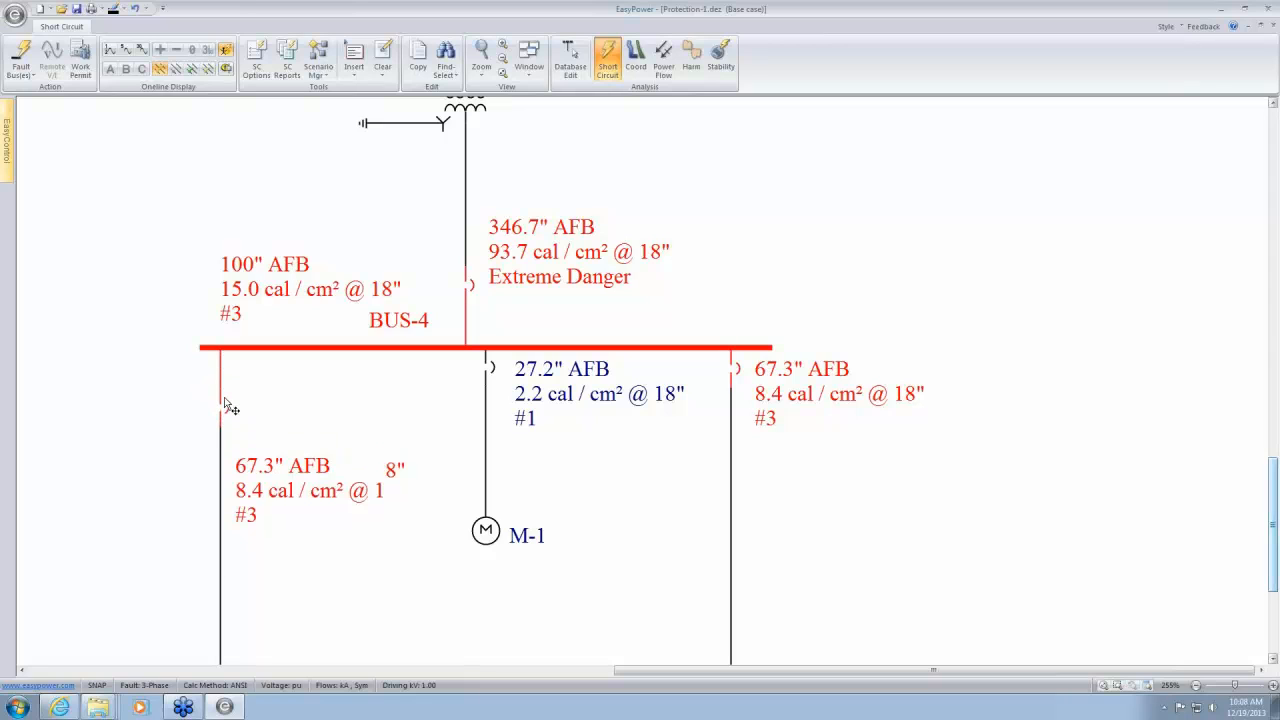
{"action": "left_click_drag", "start_coordinate": [270, 497], "coordinate": [283, 452]}
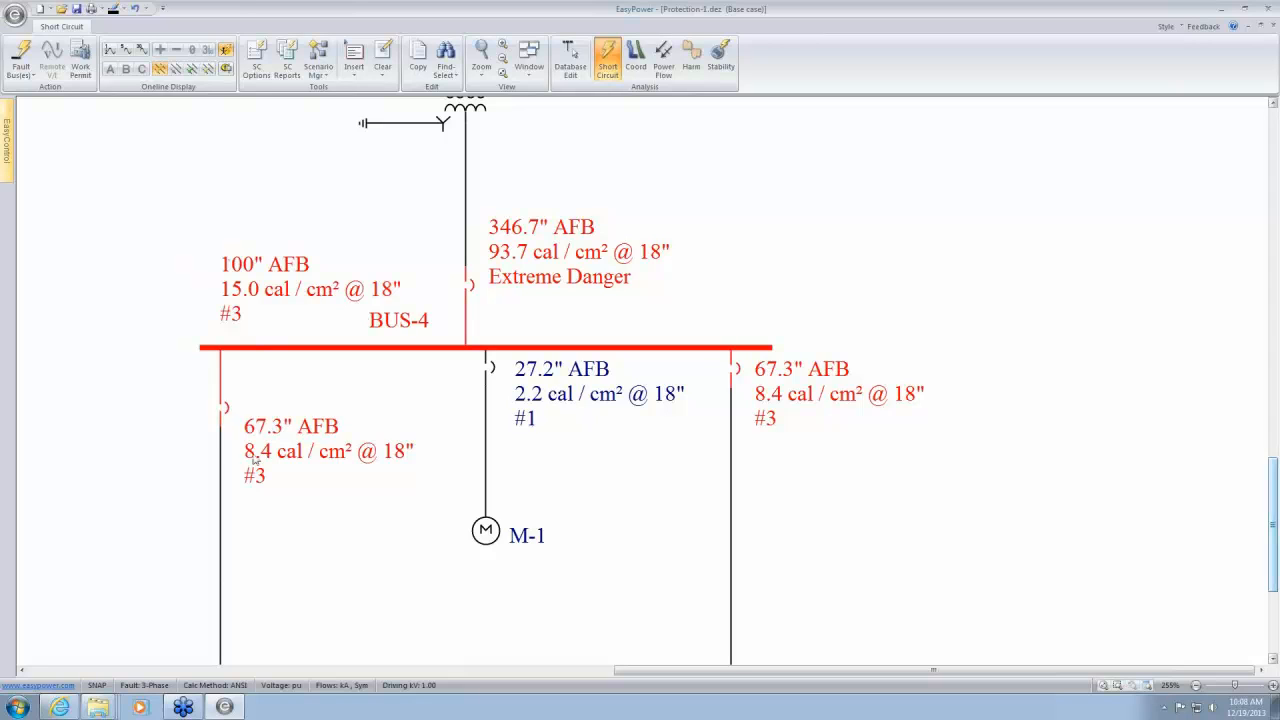
{"action": "left_click_drag", "start_coordinate": [557, 397], "coordinate": [560, 423]}
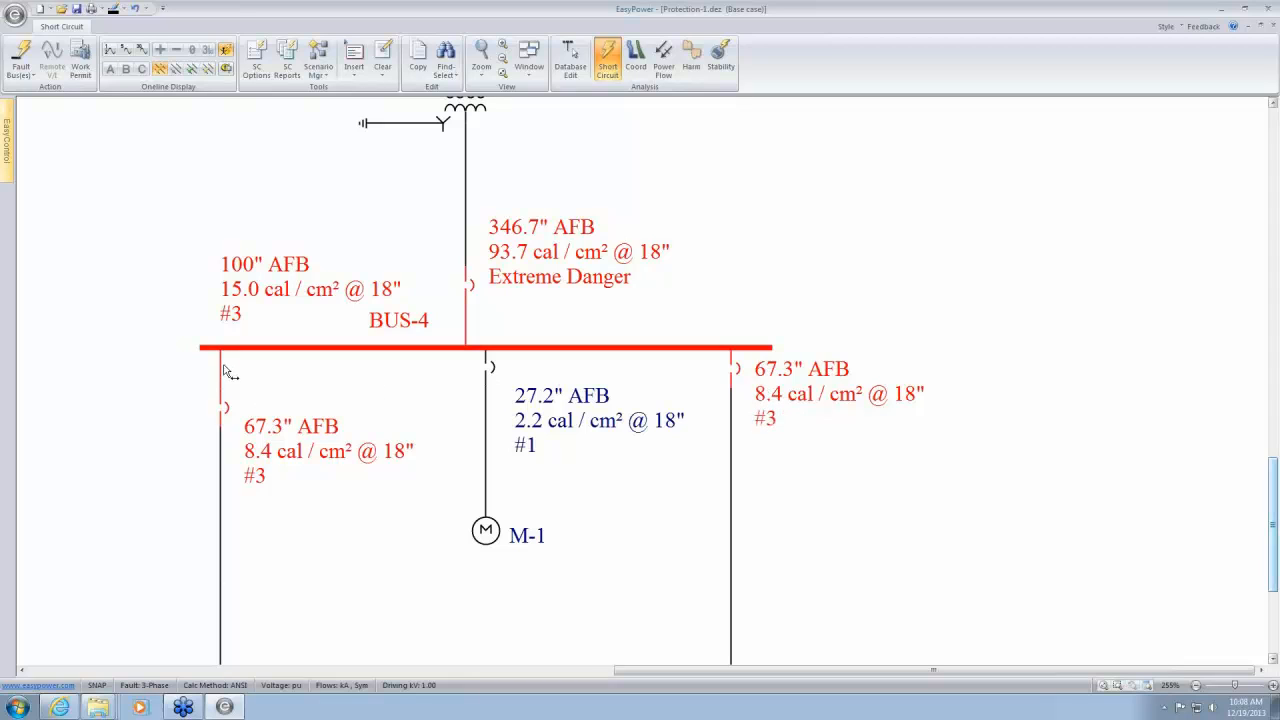
{"action": "left_click_drag", "start_coordinate": [227, 410], "coordinate": [225, 400]}
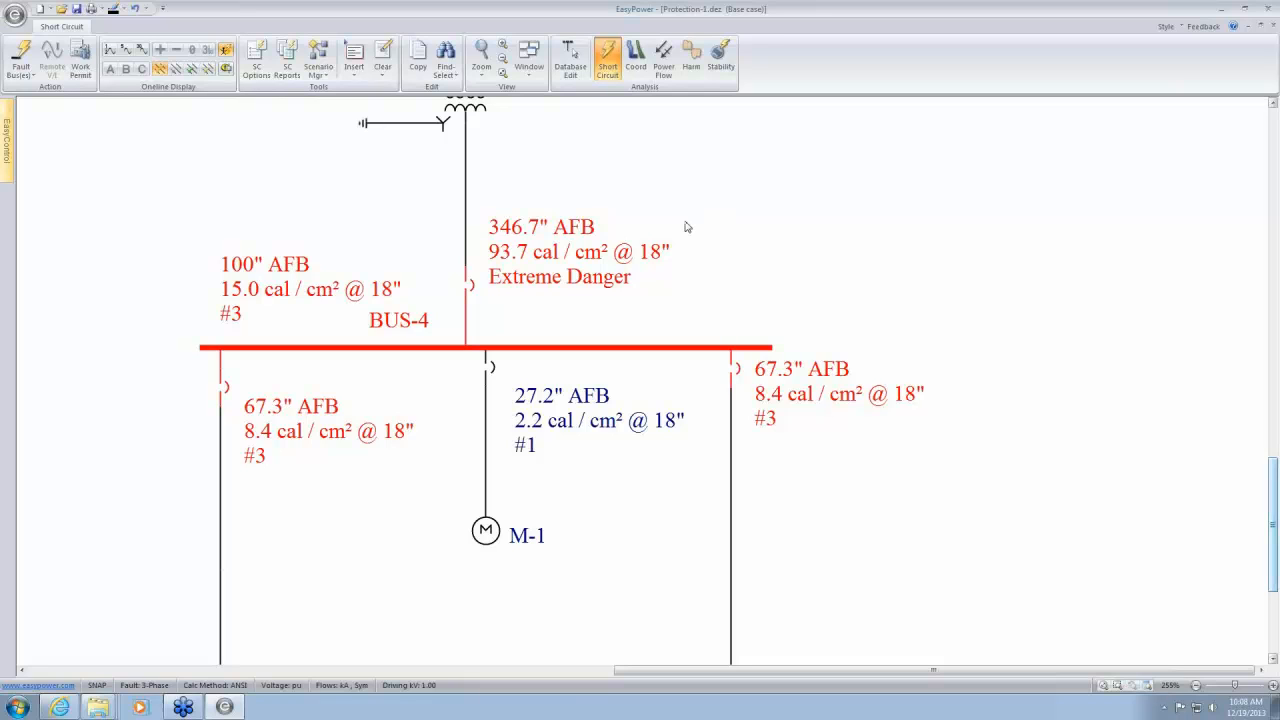
Arrange the windows for arc flash and bring BUS-4 with its feeders into view above the Arc Flash Hazard Report
{"action": "left_click", "coordinate": [530, 62]}
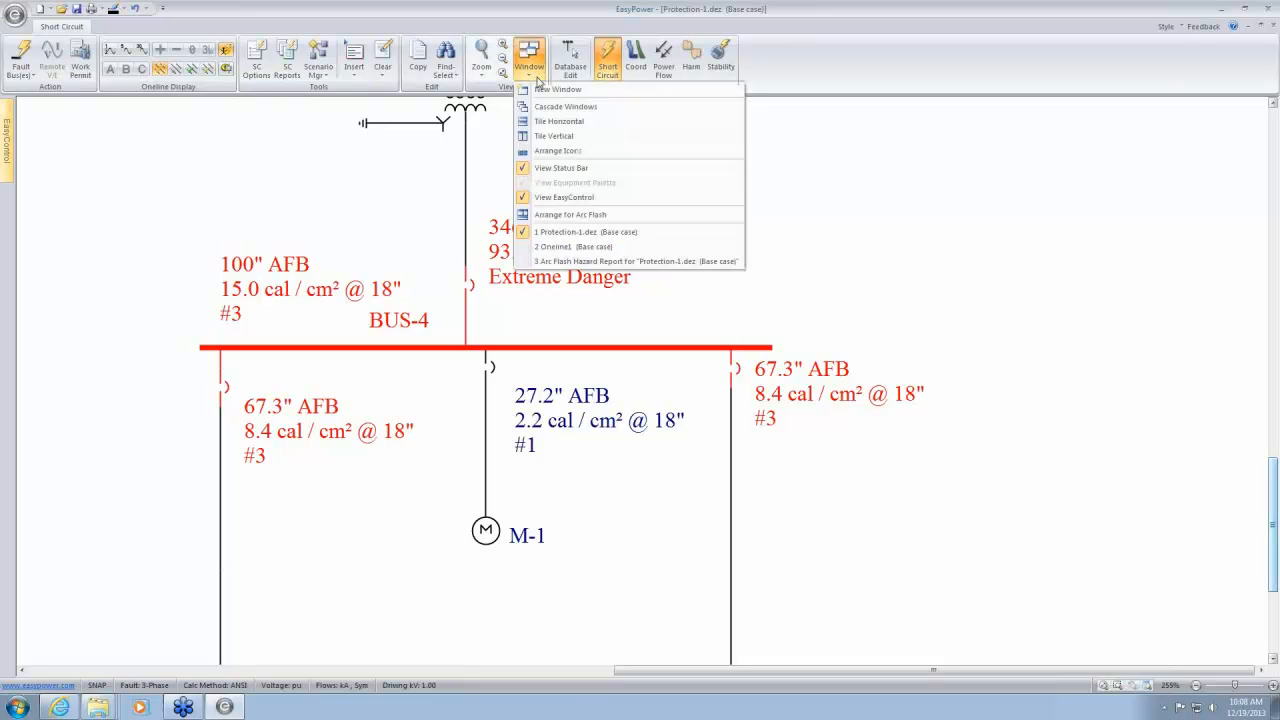
{"action": "left_click", "coordinate": [598, 217]}
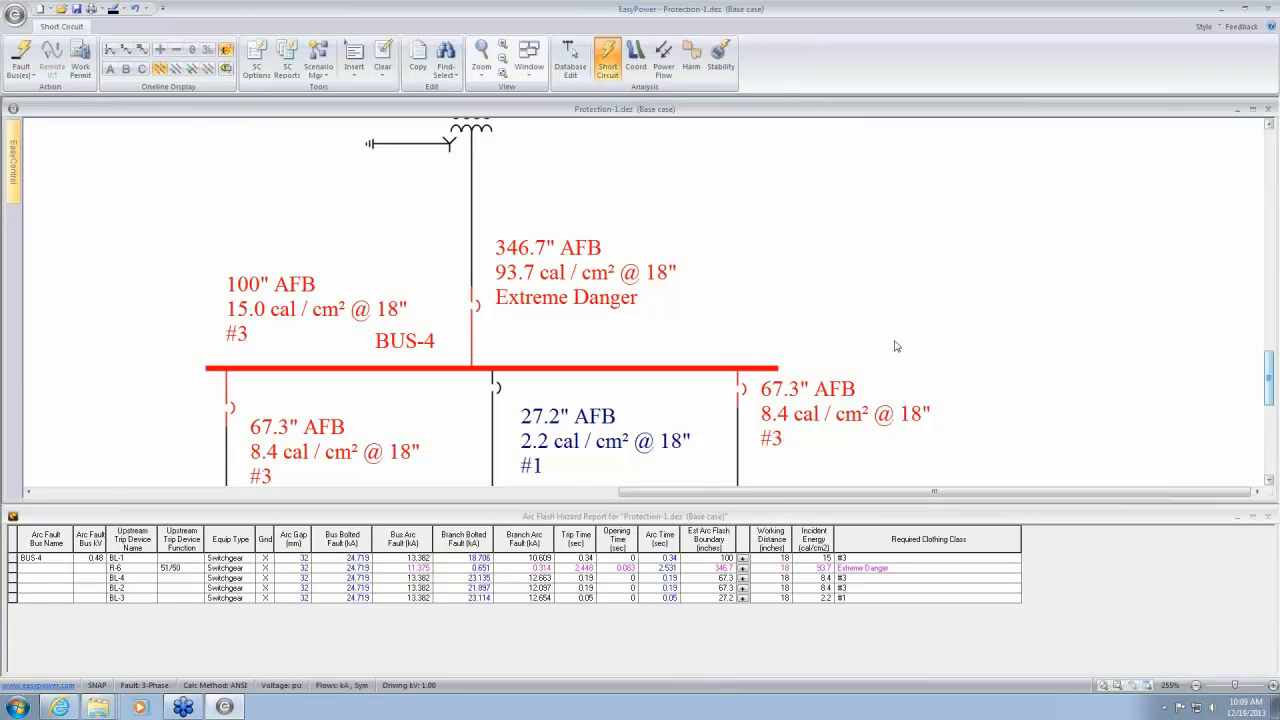
{"action": "left_click_drag", "start_coordinate": [894, 343], "coordinate": [880, 264]}
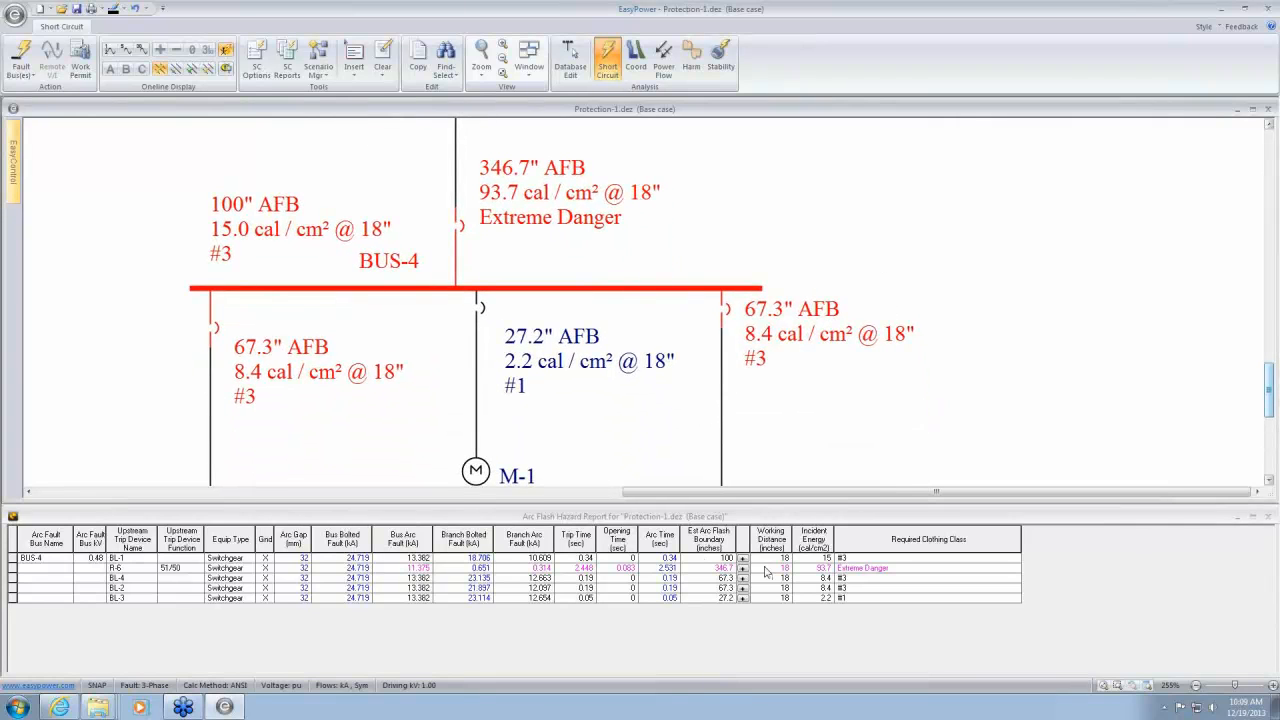
{"action": "left_click", "coordinate": [711, 519]}
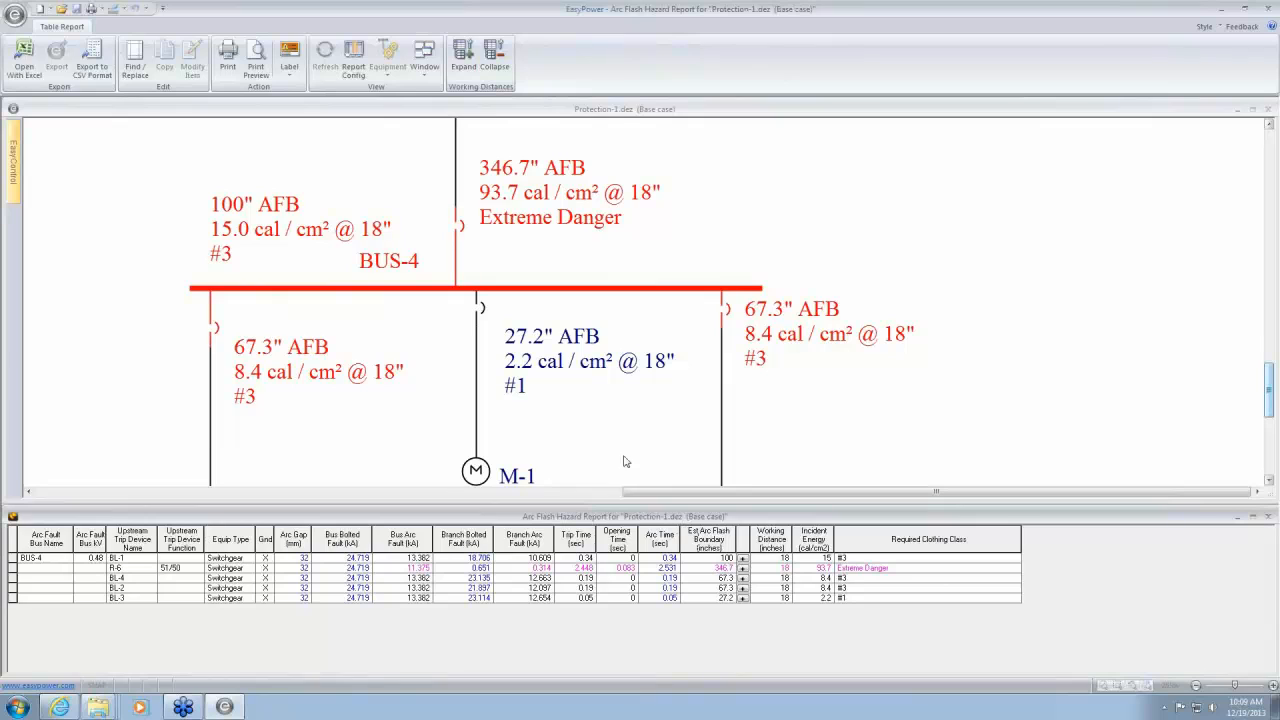
{"action": "left_click", "coordinate": [603, 402]}
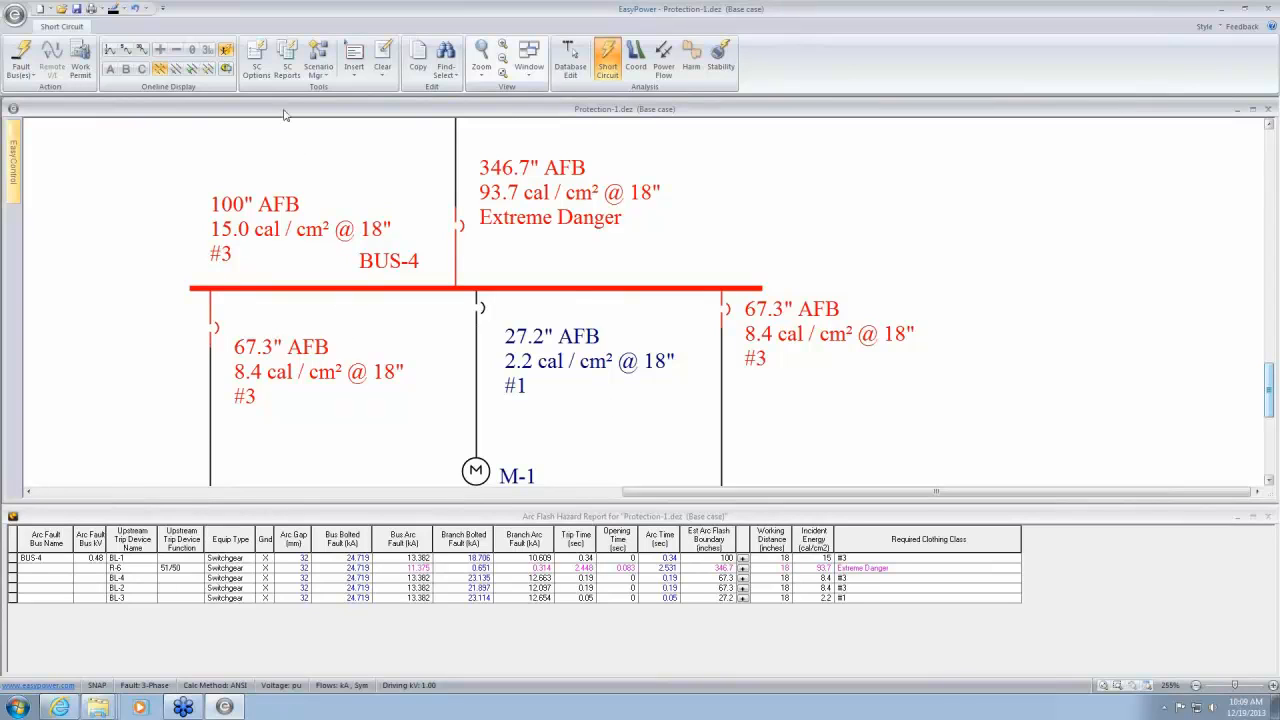
Set the worst-case arc flash hazards output to Including Main and update the BUS-4 results
{"action": "left_click", "coordinate": [256, 67]}
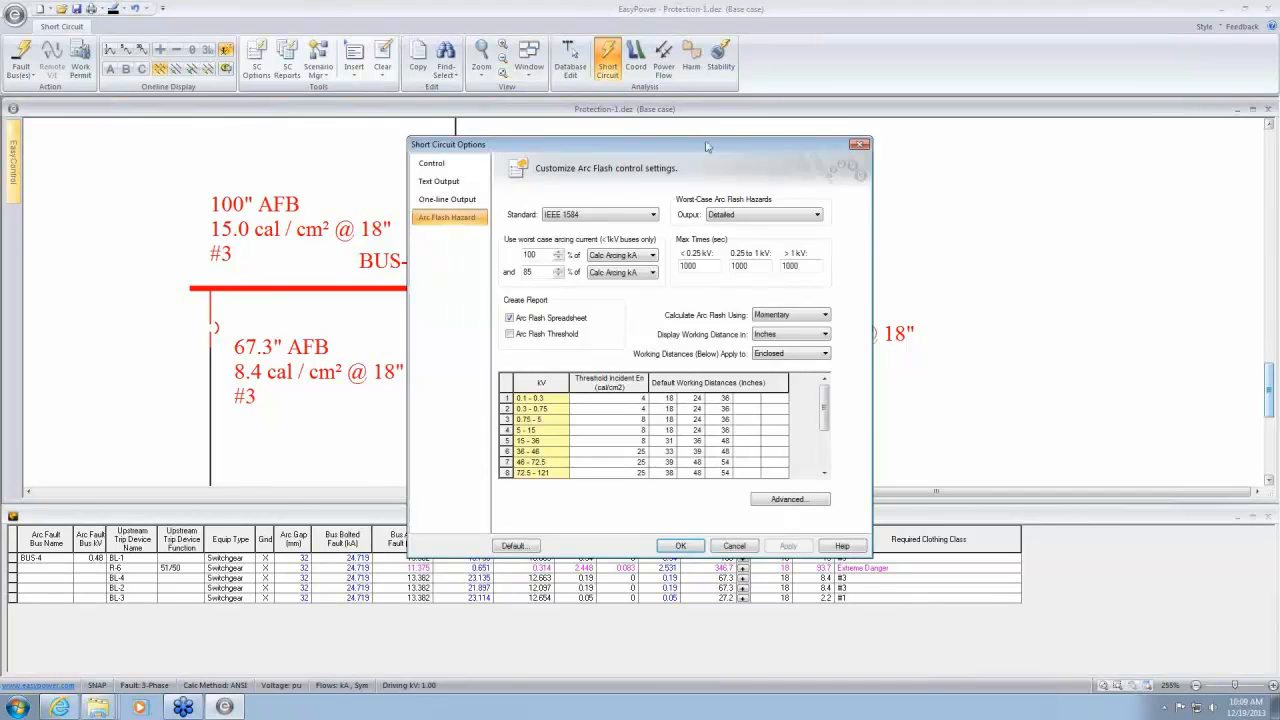
{"action": "left_click_drag", "start_coordinate": [709, 147], "coordinate": [1050, 82]}
{"action": "left_click", "coordinate": [1160, 148]}
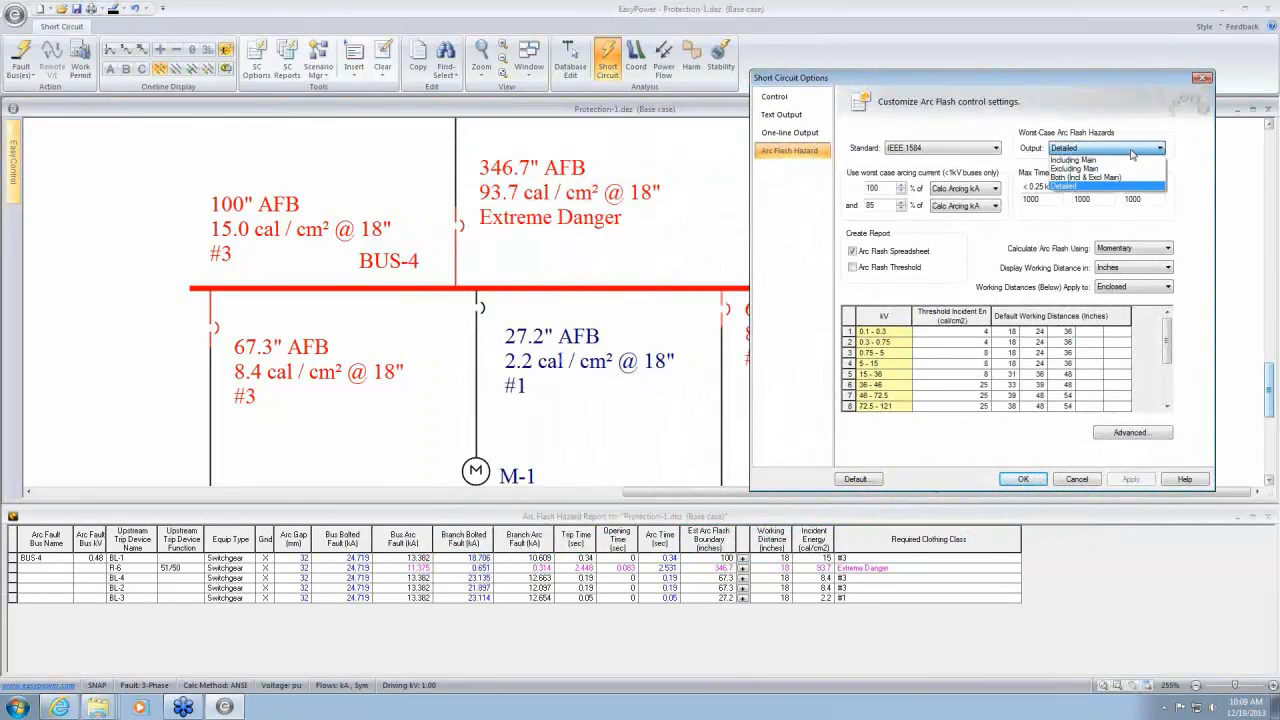
{"action": "left_click", "coordinate": [1112, 160]}
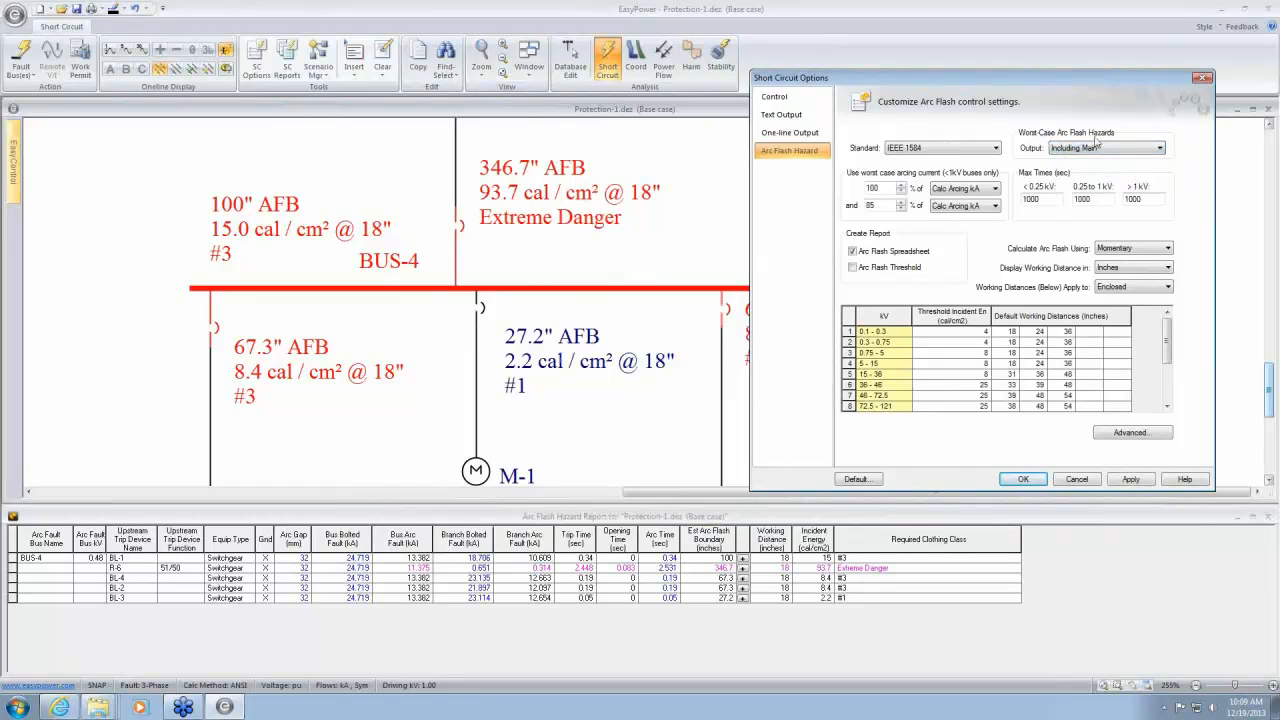
{"action": "left_click", "coordinate": [1024, 479]}
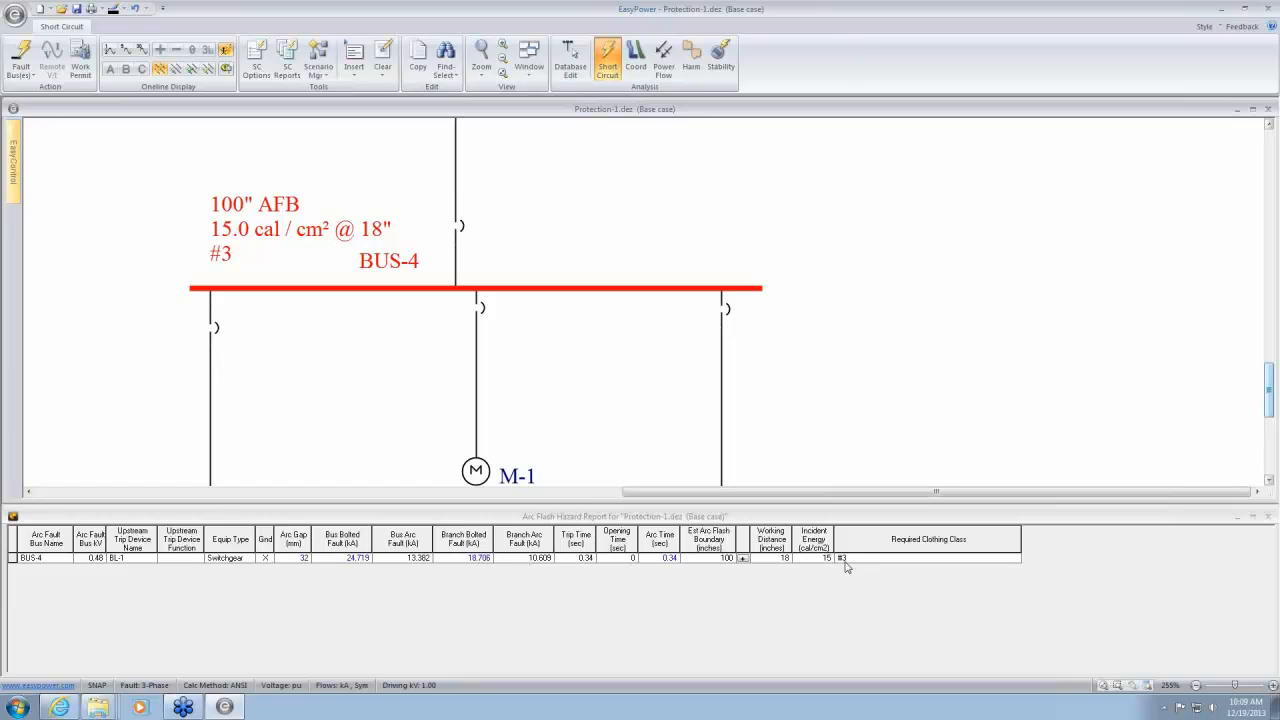
Switch the worst-case arc flash hazards output to Excluding Main and update the BUS-4 results
{"action": "left_click", "coordinate": [256, 60]}
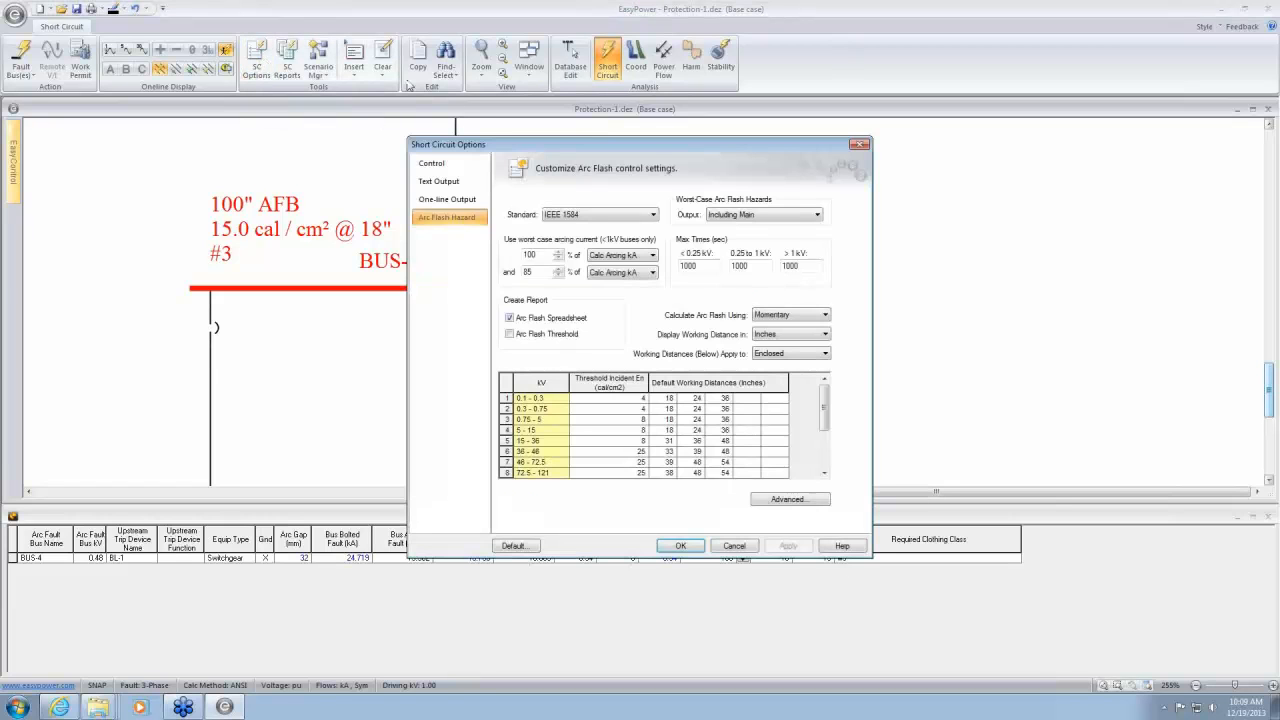
{"action": "left_click_drag", "start_coordinate": [650, 148], "coordinate": [1033, 93]}
{"action": "left_click", "coordinate": [1200, 160]}
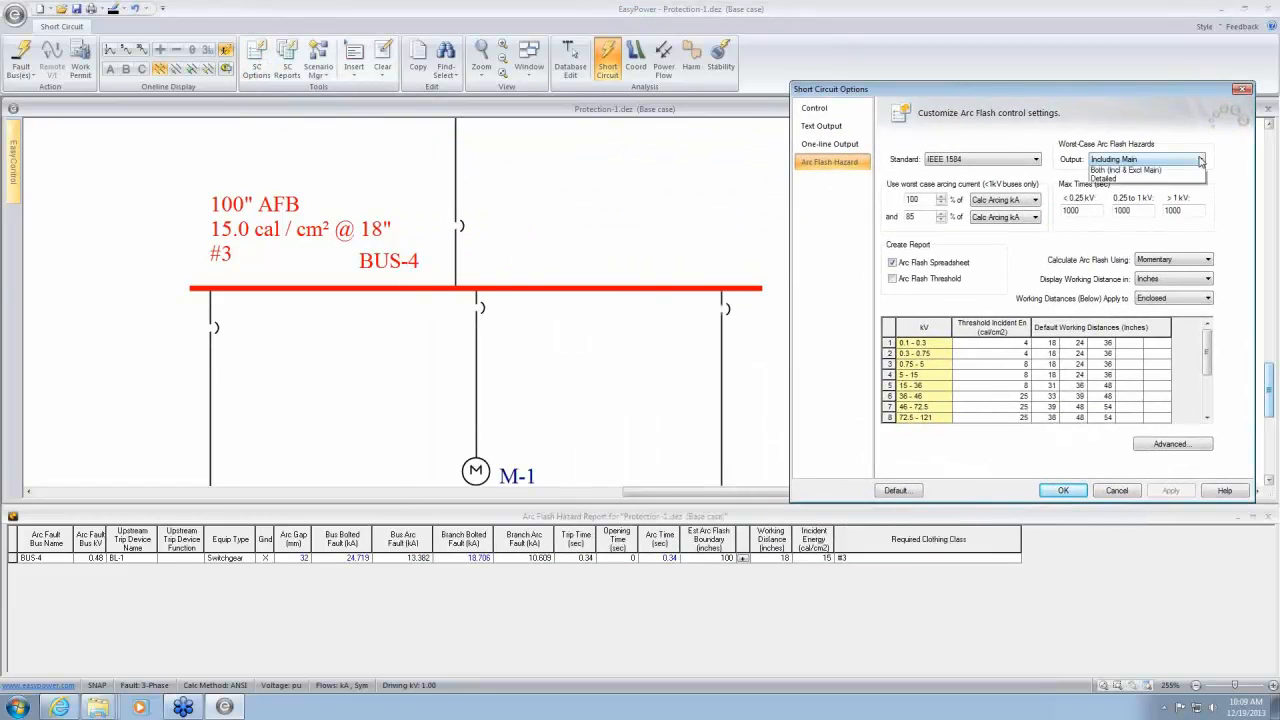
{"action": "left_click", "coordinate": [1180, 170]}
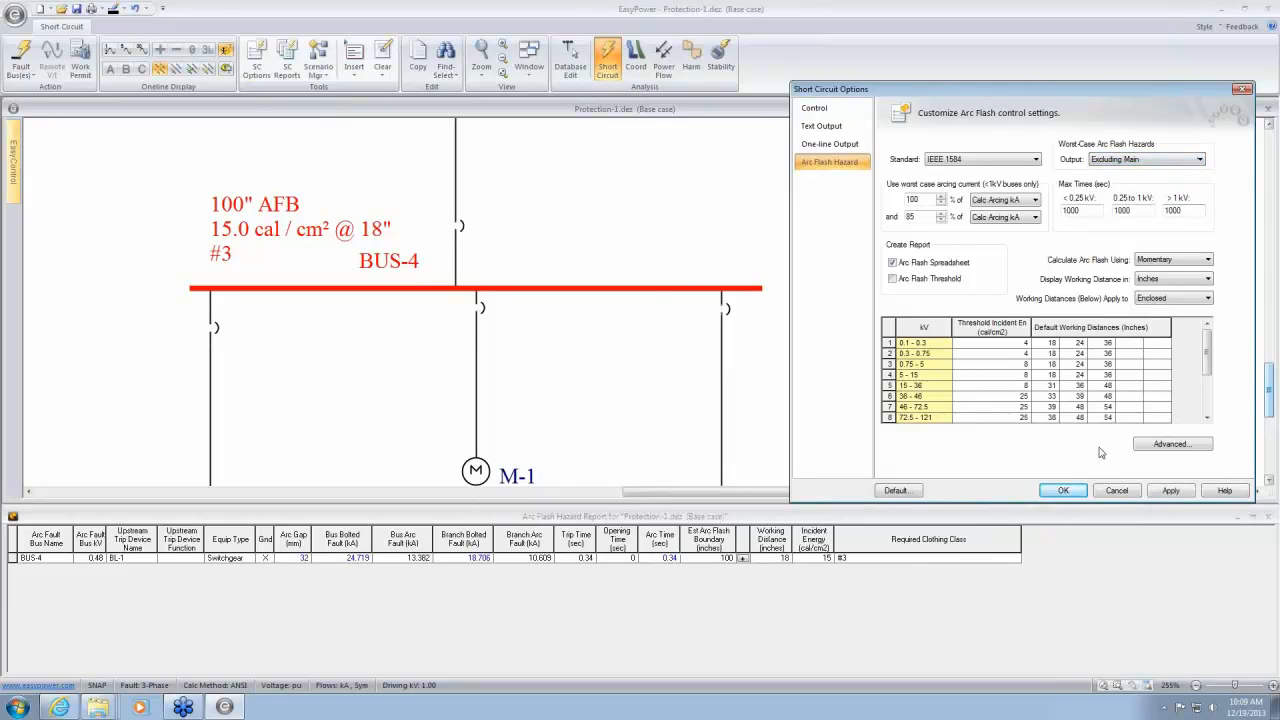
{"action": "left_click", "coordinate": [1064, 491]}
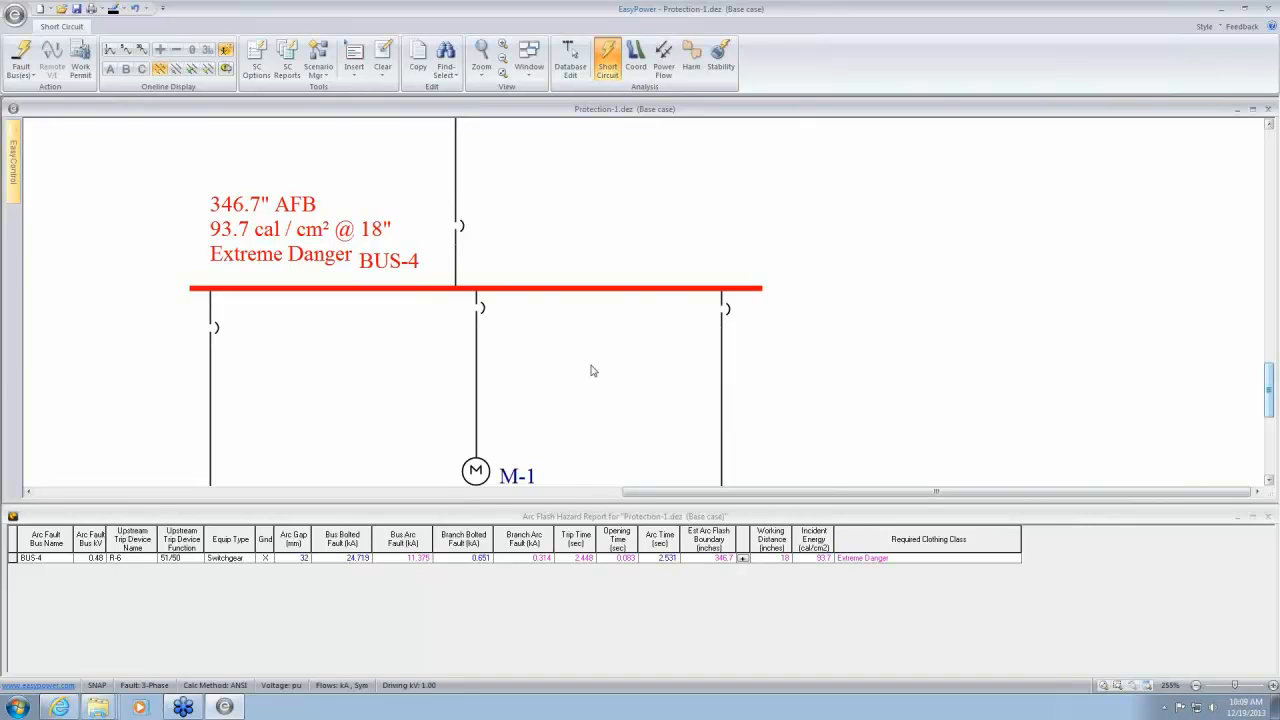
Switch the worst-case arc flash hazards output to Both (Incl & Excl Main) and update the one-line and report
{"action": "left_click", "coordinate": [256, 60]}
{"action": "left_click_drag", "start_coordinate": [593, 147], "coordinate": [916, 72]}
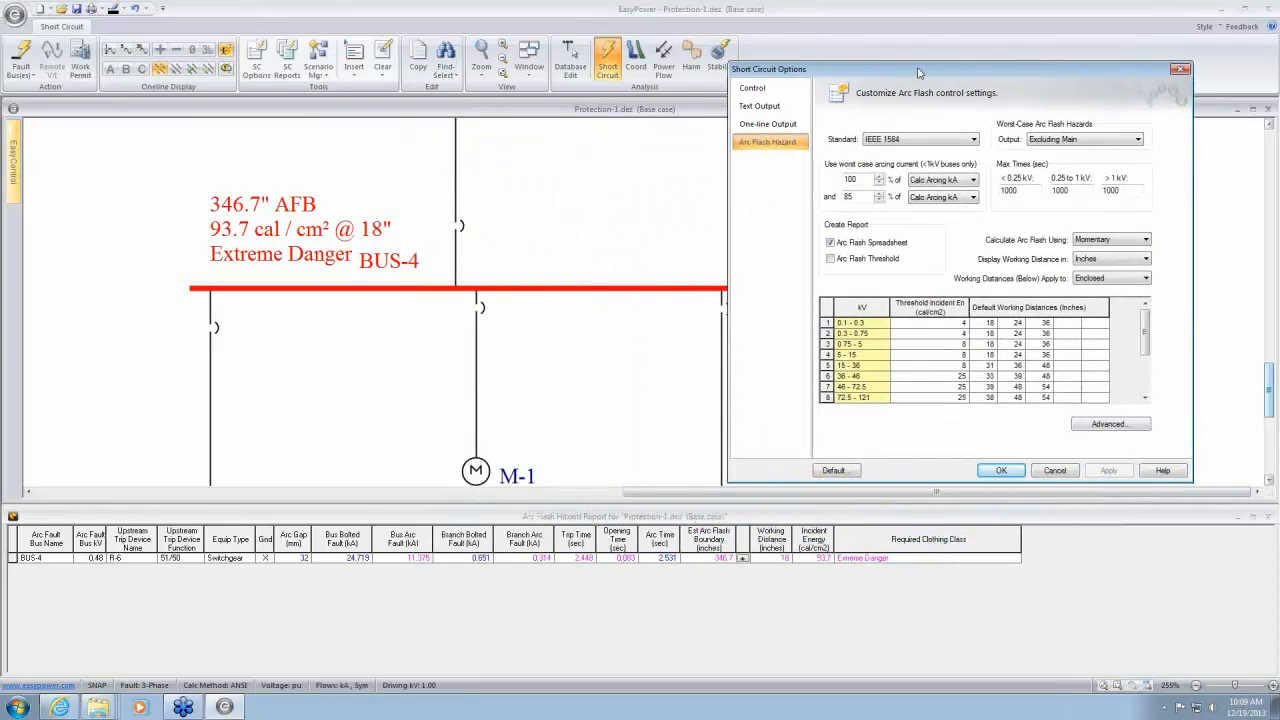
{"action": "left_click", "coordinate": [1138, 141]}
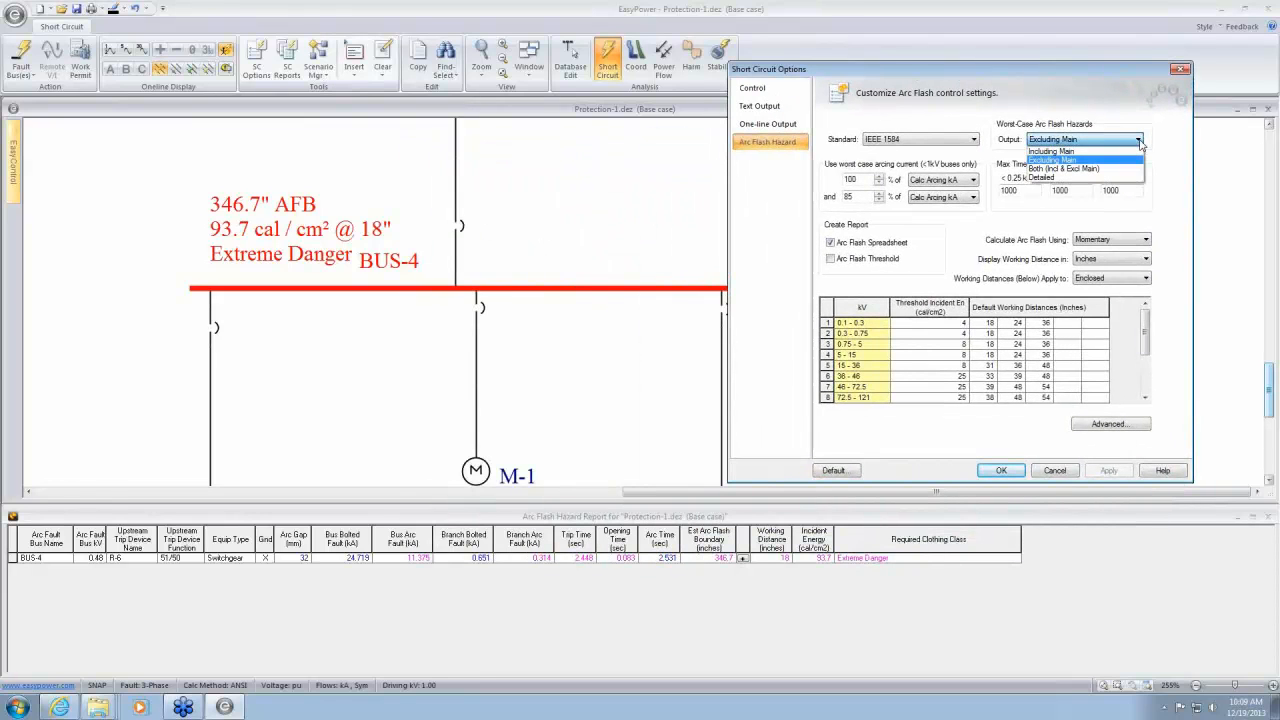
{"action": "left_click", "coordinate": [1103, 171]}
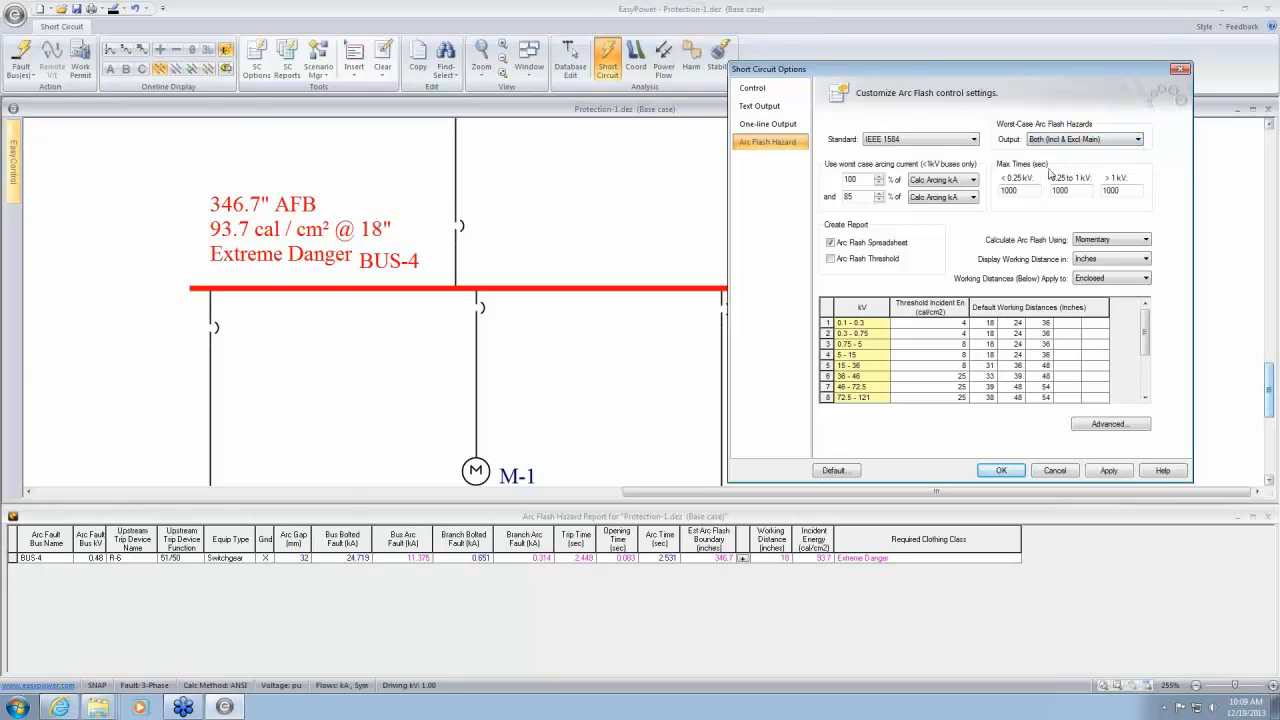
{"action": "left_click", "coordinate": [1001, 471]}
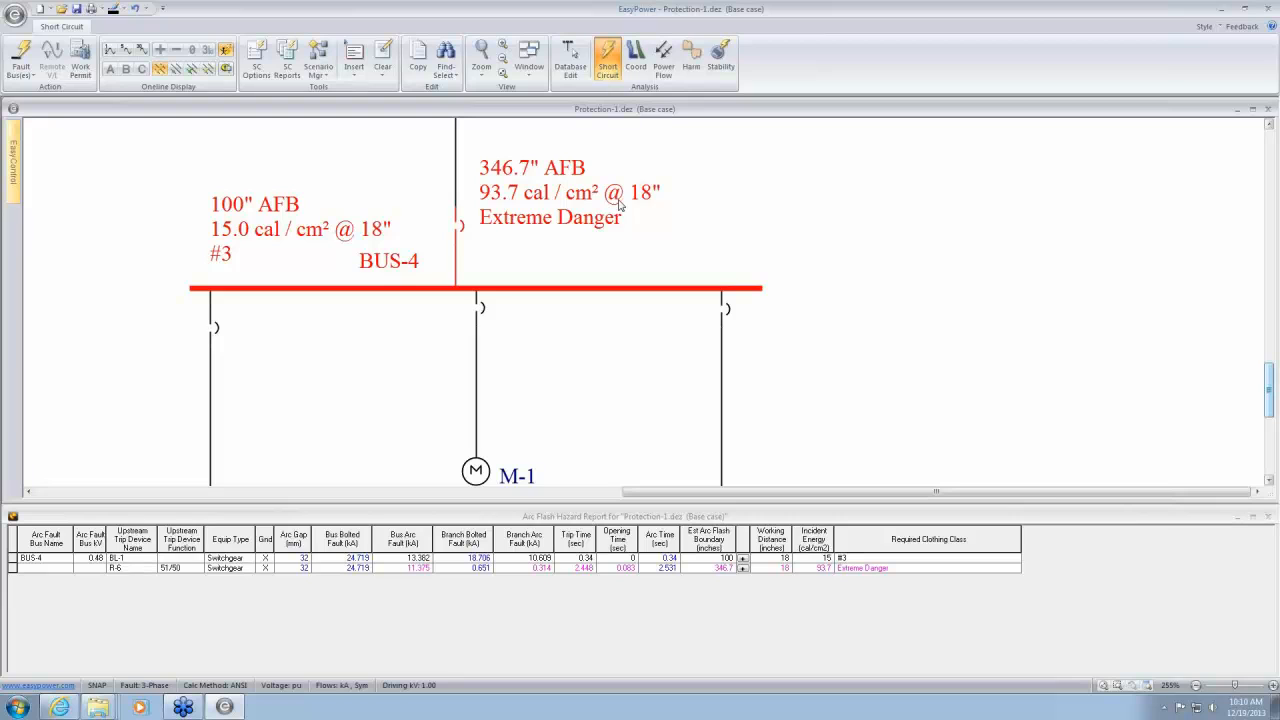
Set the worst-case arc flash hazards output to Detailed so BUS-4 results are given for every connected breaker
{"action": "scroll", "coordinate": [400, 400], "scroll_direction": "down", "scroll_amount": 1}
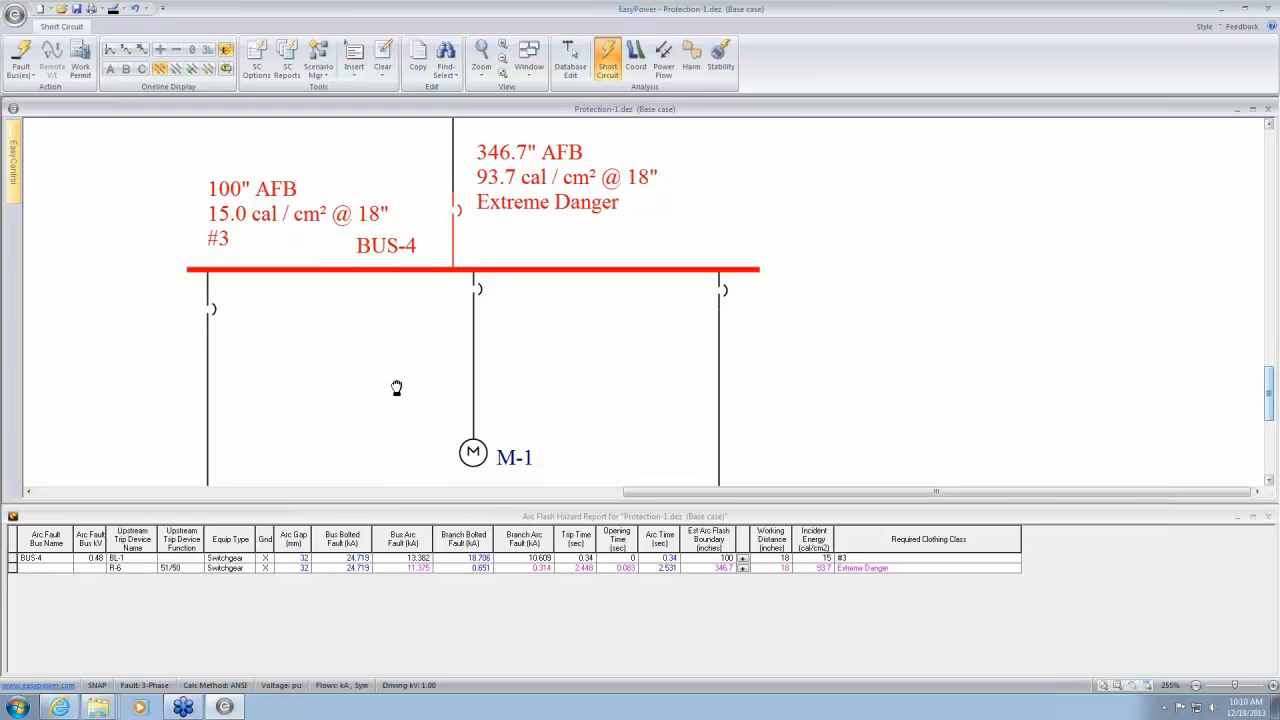
{"action": "left_click", "coordinate": [257, 60]}
{"action": "left_click_drag", "start_coordinate": [690, 150], "coordinate": [1054, 115]}
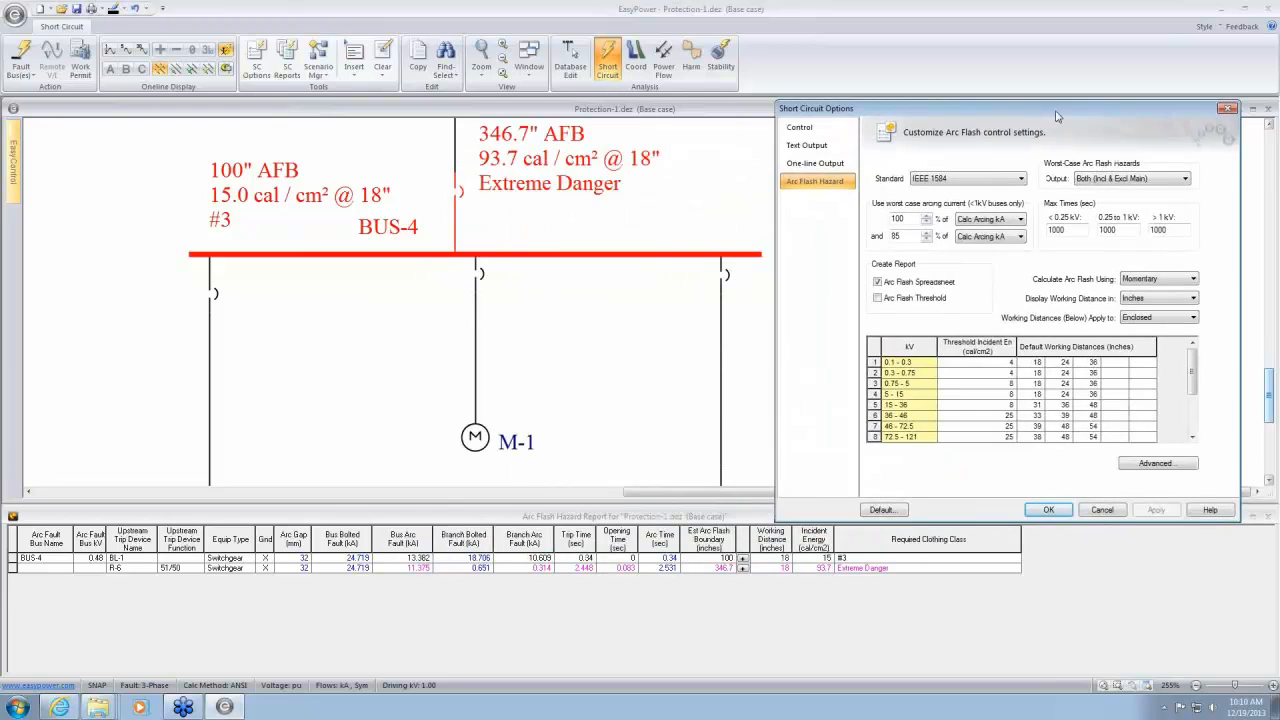
{"action": "left_click", "coordinate": [1184, 178]}
{"action": "left_click", "coordinate": [1126, 218]}
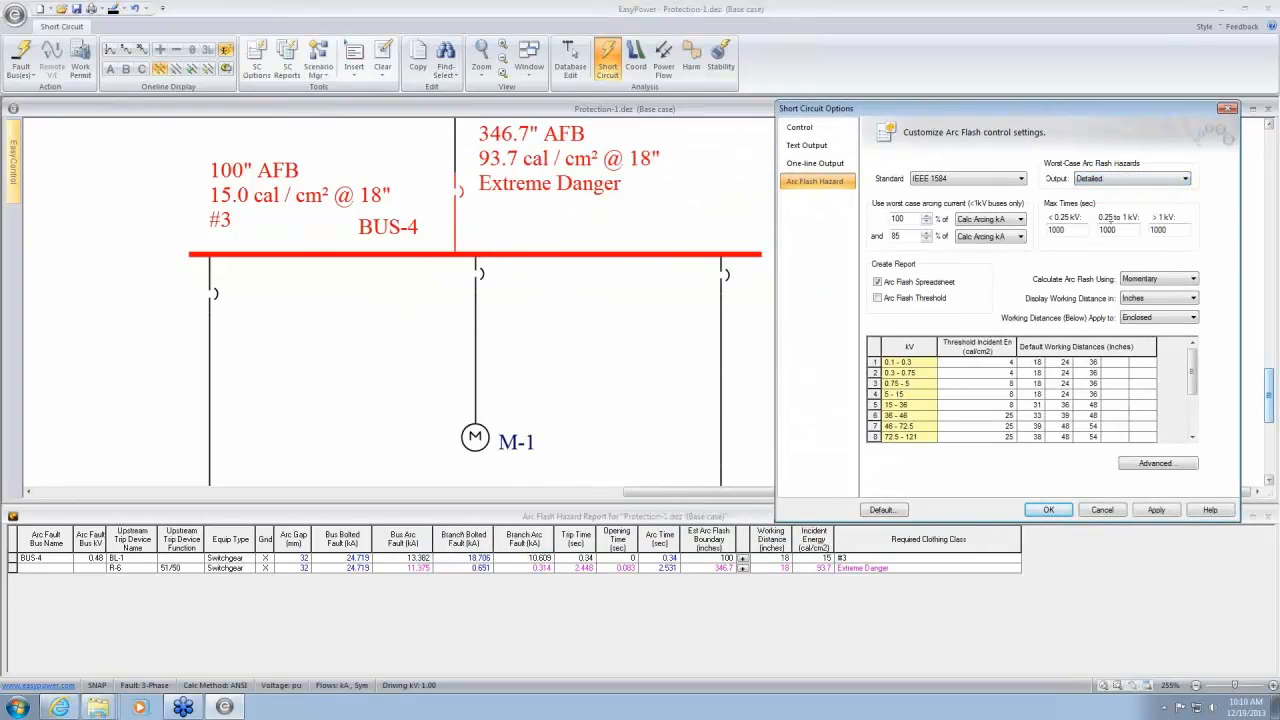
{"action": "left_click", "coordinate": [1048, 511]}
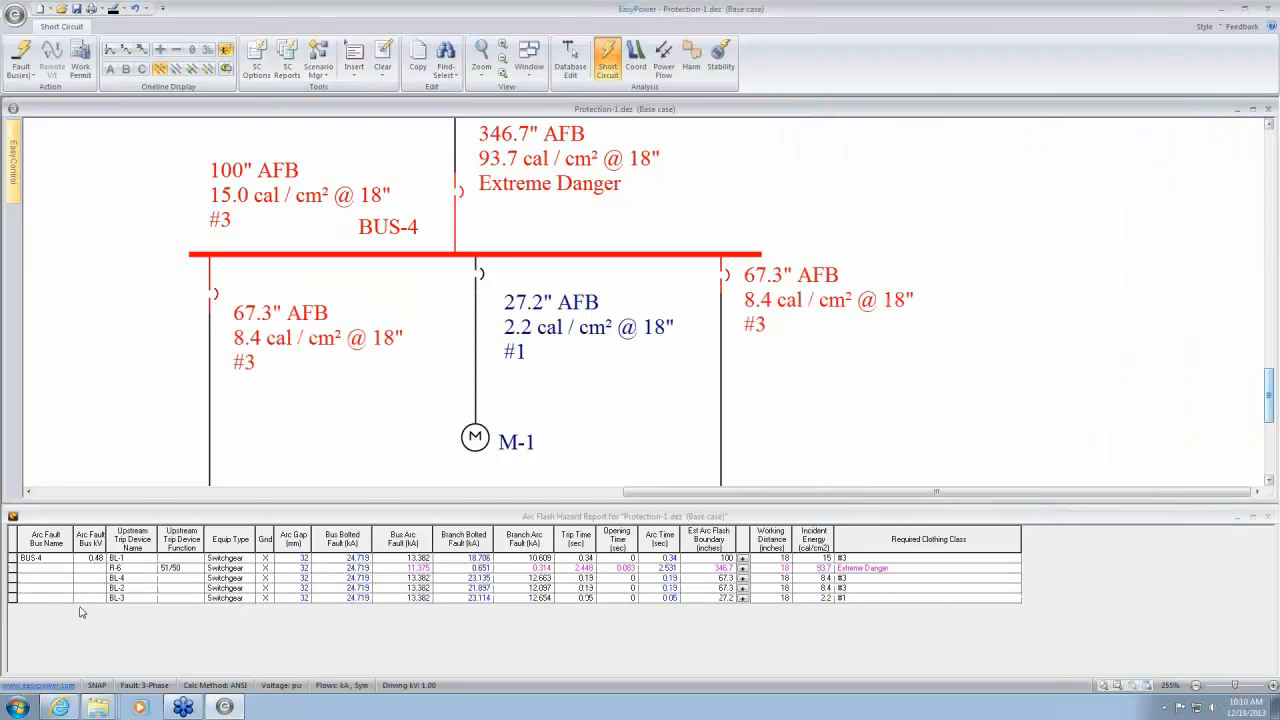
Examine the upstream trip devices listed for BUS-4 in the Arc Flash Hazard Report, from BL-1 and R-6 to BL-3
{"action": "left_click", "coordinate": [145, 561]}
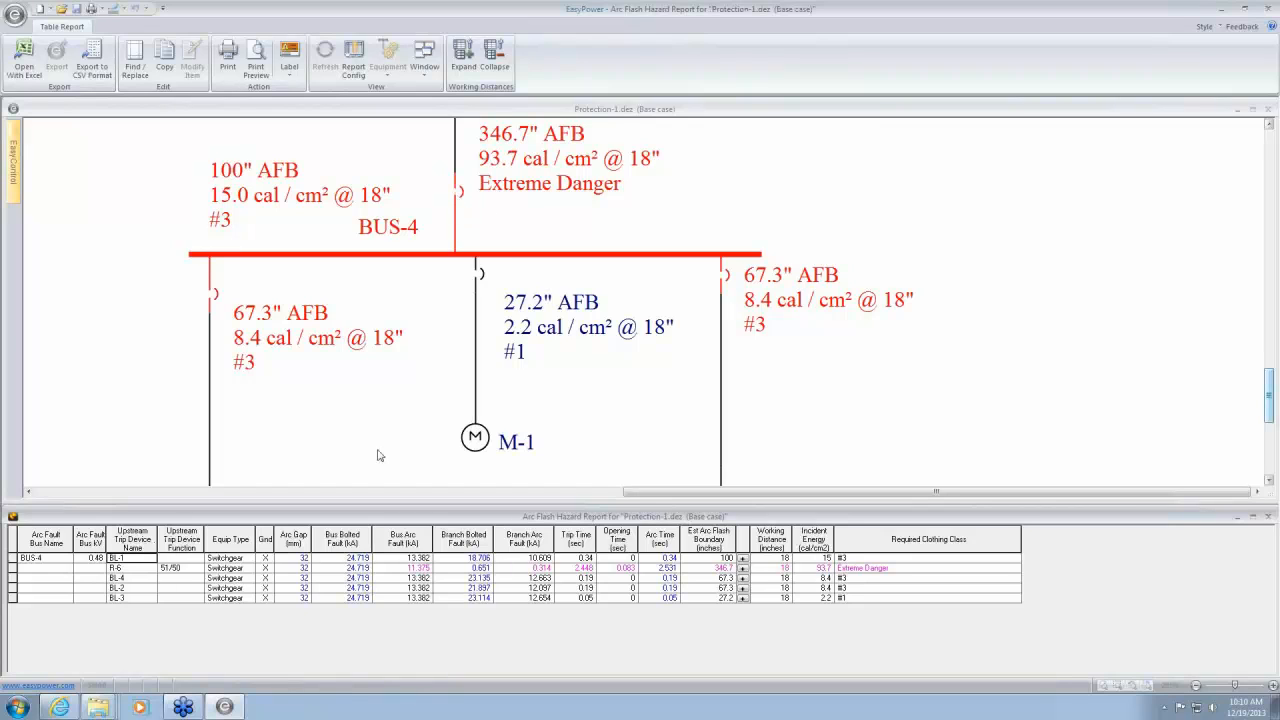
{"action": "left_click", "coordinate": [147, 569]}
{"action": "left_click_drag", "start_coordinate": [143, 579], "coordinate": [143, 600]}
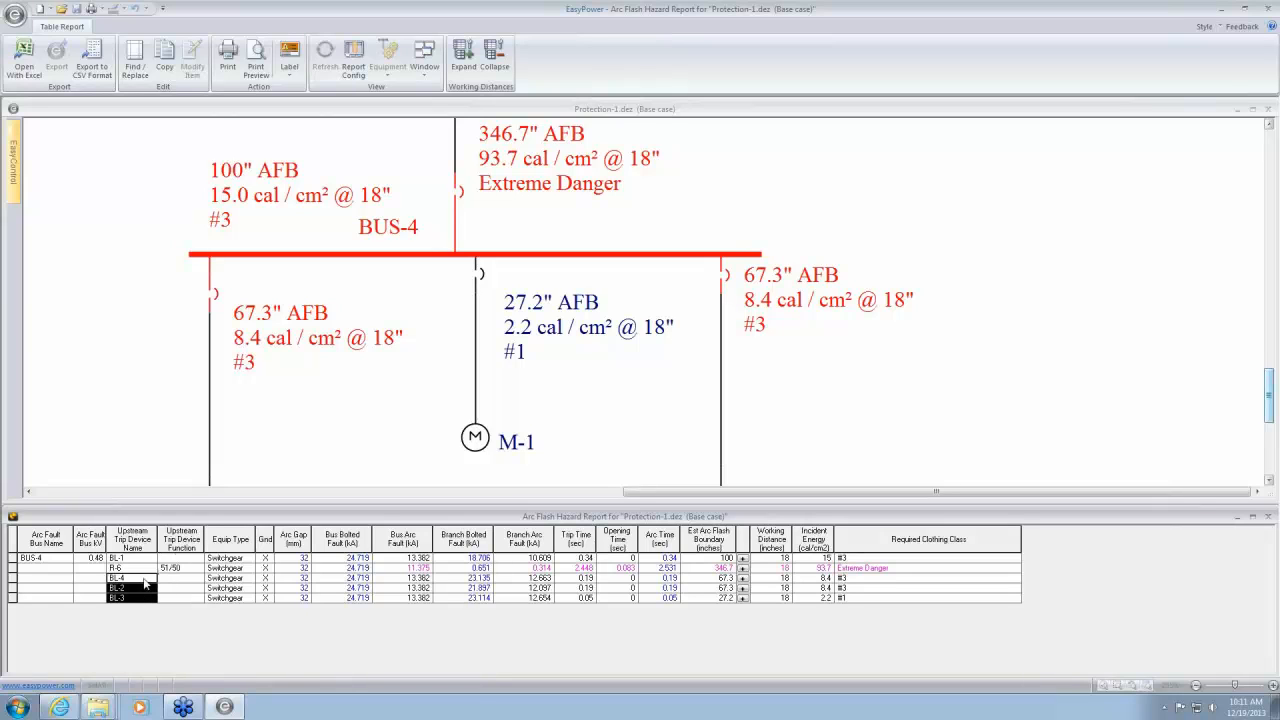
{"action": "left_click", "coordinate": [1019, 388]}
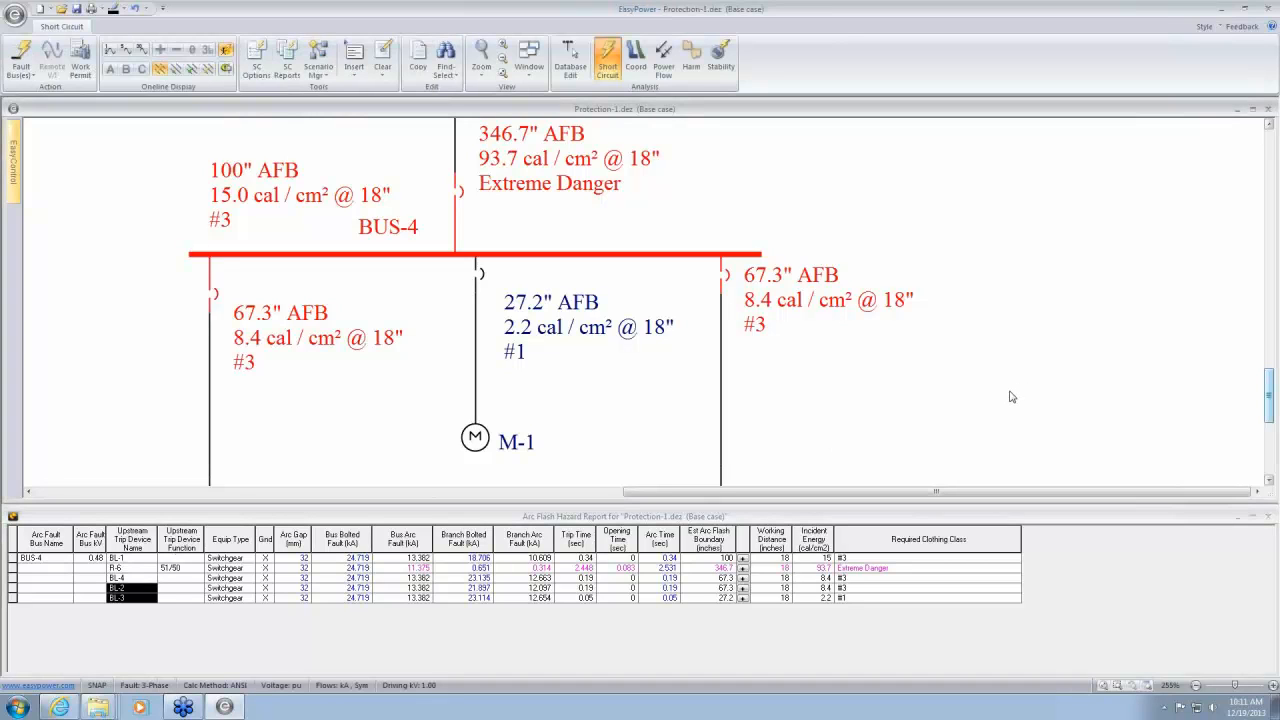
Expand the report rows for BL-1, R-6, BL-4 and BL-2 to view the hazard results at each working distance
{"action": "left_click", "coordinate": [742, 560]}
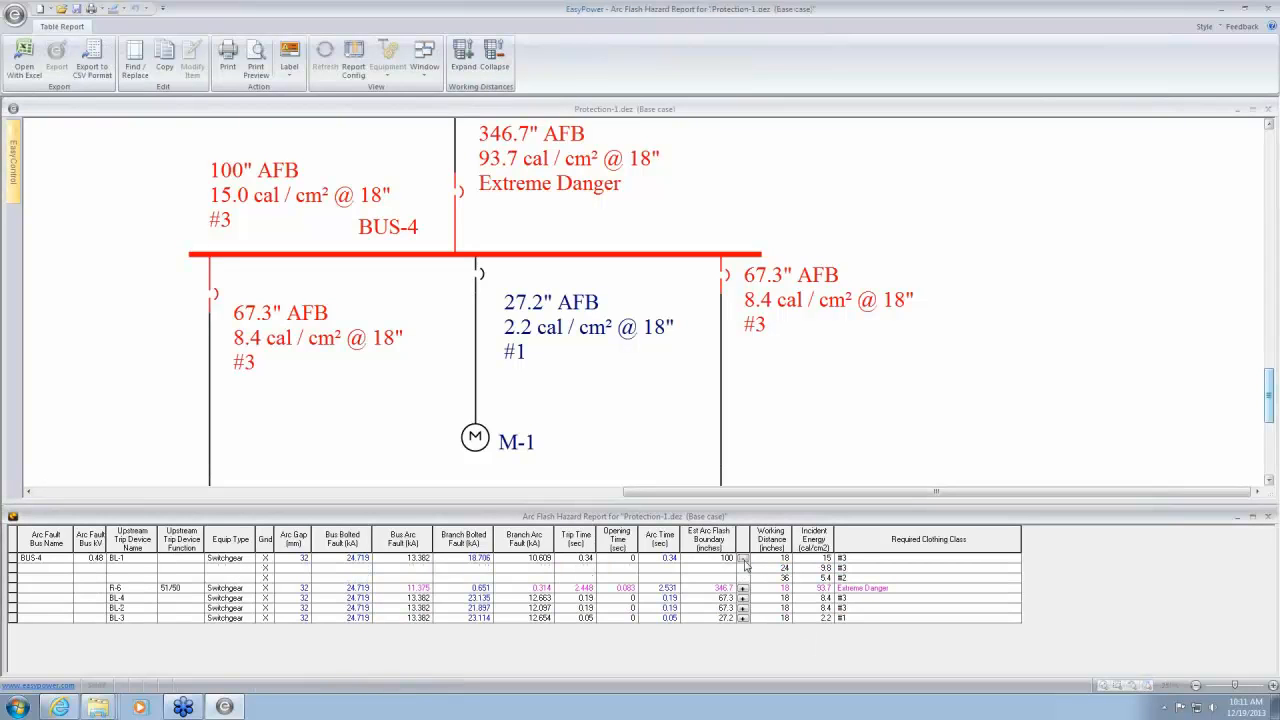
{"action": "left_click", "coordinate": [743, 588]}
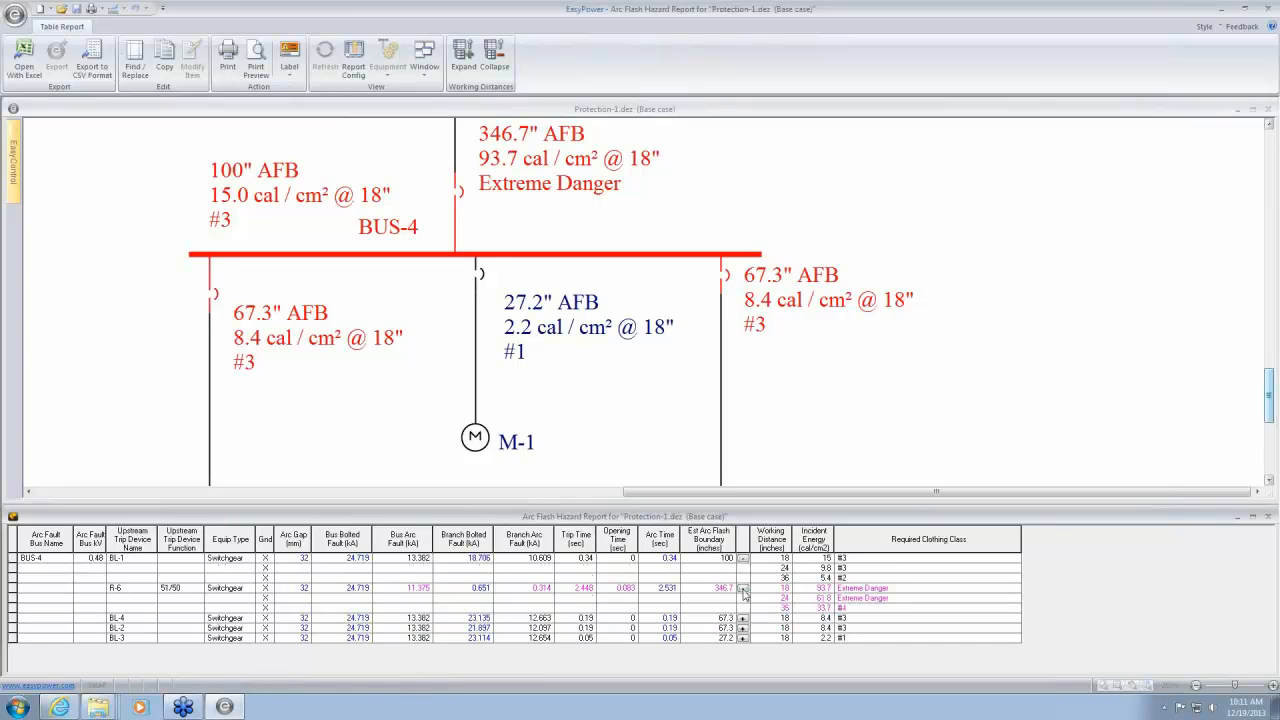
{"action": "left_click", "coordinate": [743, 618]}
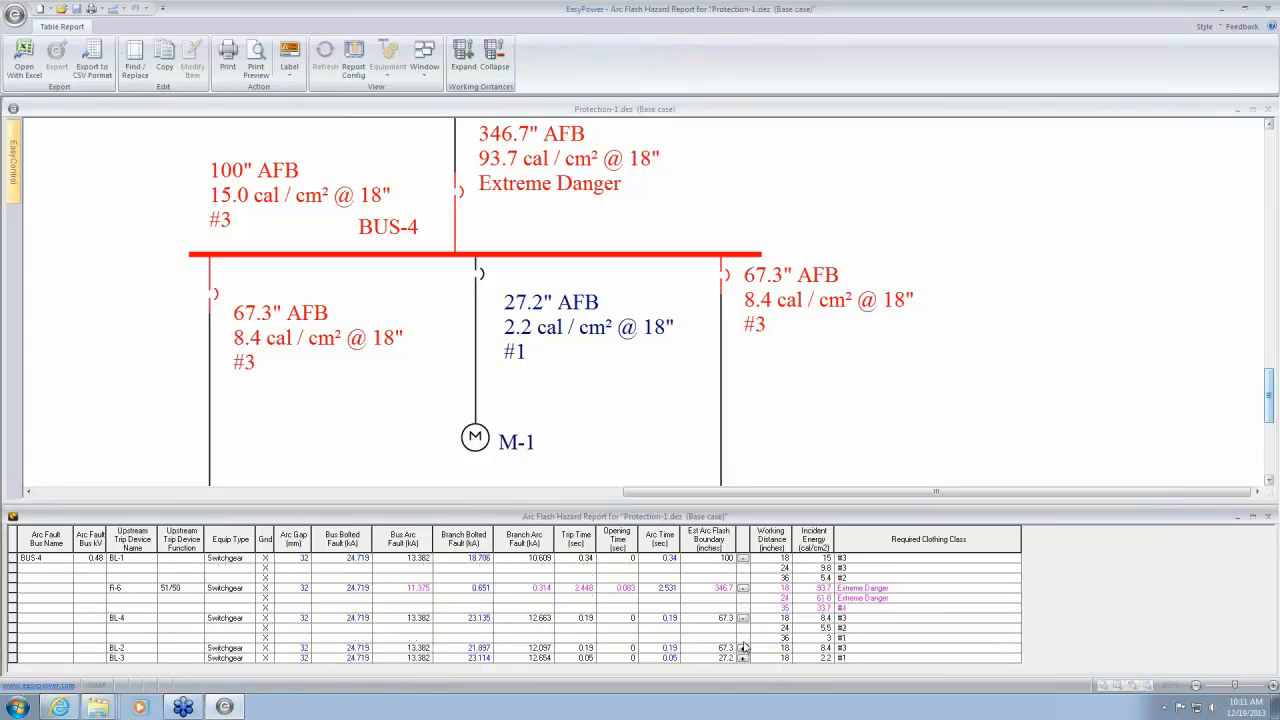
{"action": "left_click", "coordinate": [743, 648]}
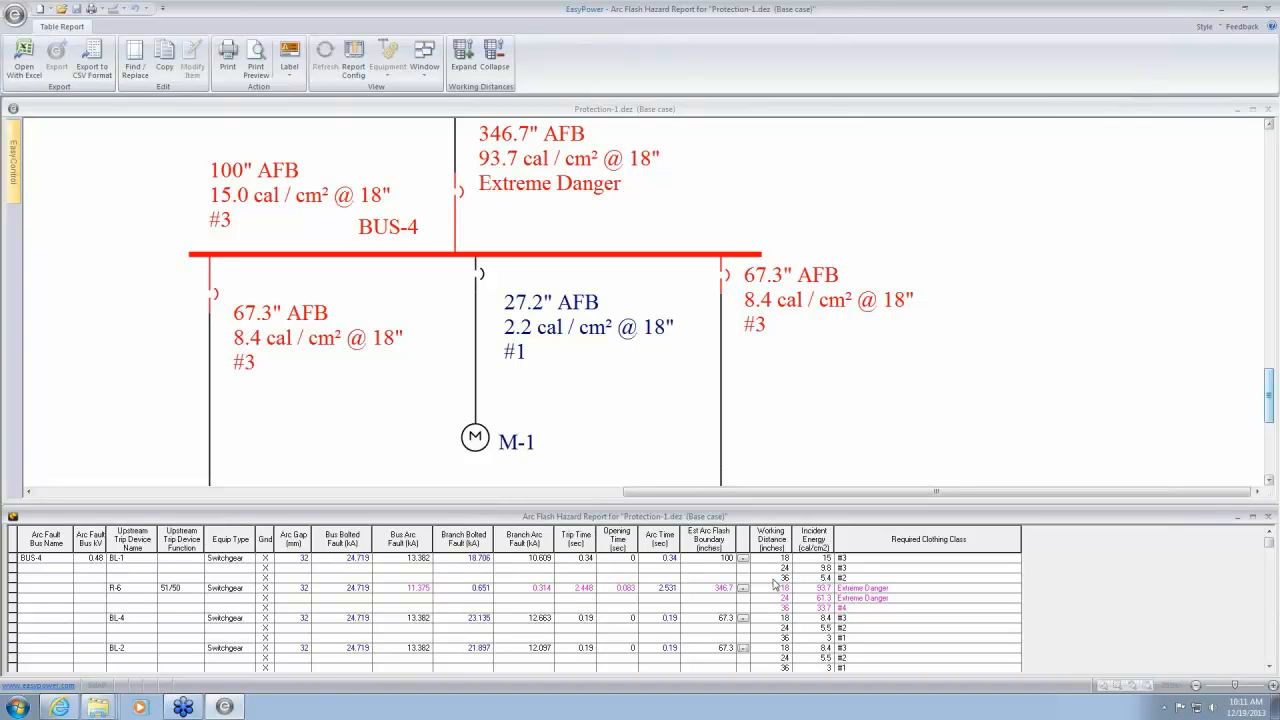
In the arc flash hazard options, clear the 24 and 36 inch default working distances for the 0.3 - 0.75 kV range
{"action": "left_click", "coordinate": [425, 109]}
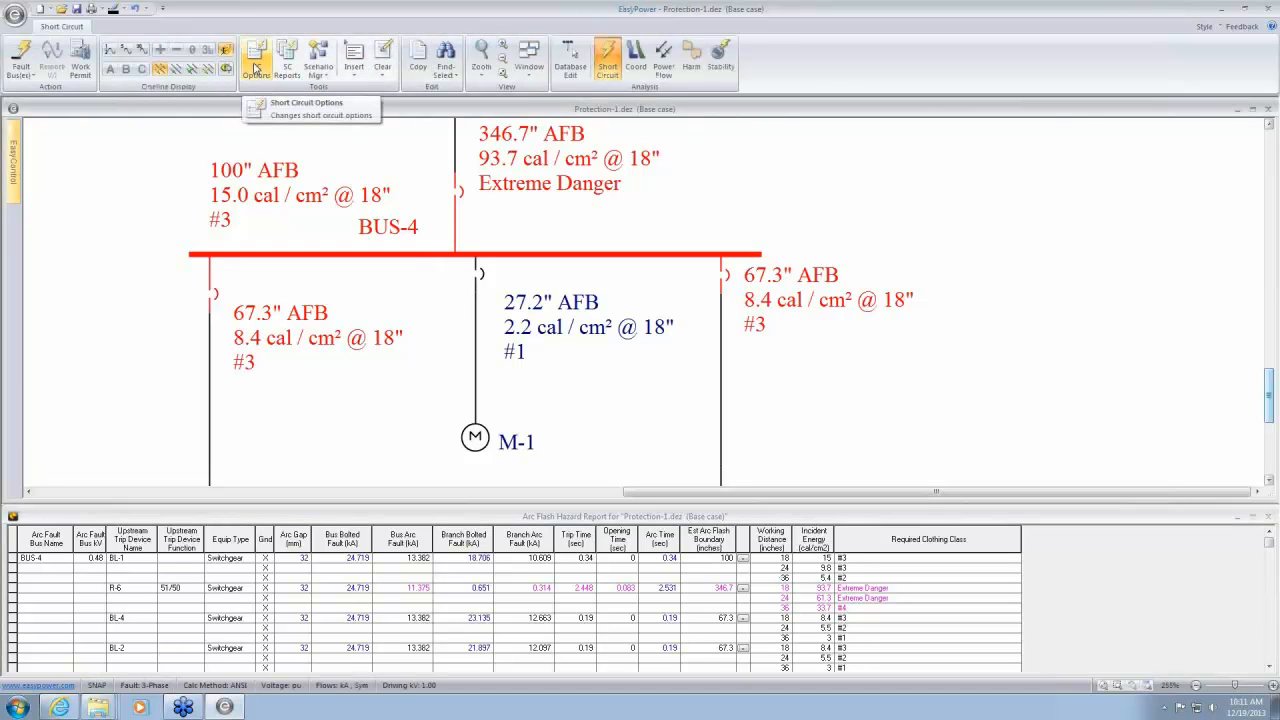
{"action": "left_click", "coordinate": [255, 68]}
{"action": "left_click_drag", "start_coordinate": [643, 150], "coordinate": [968, 57]}
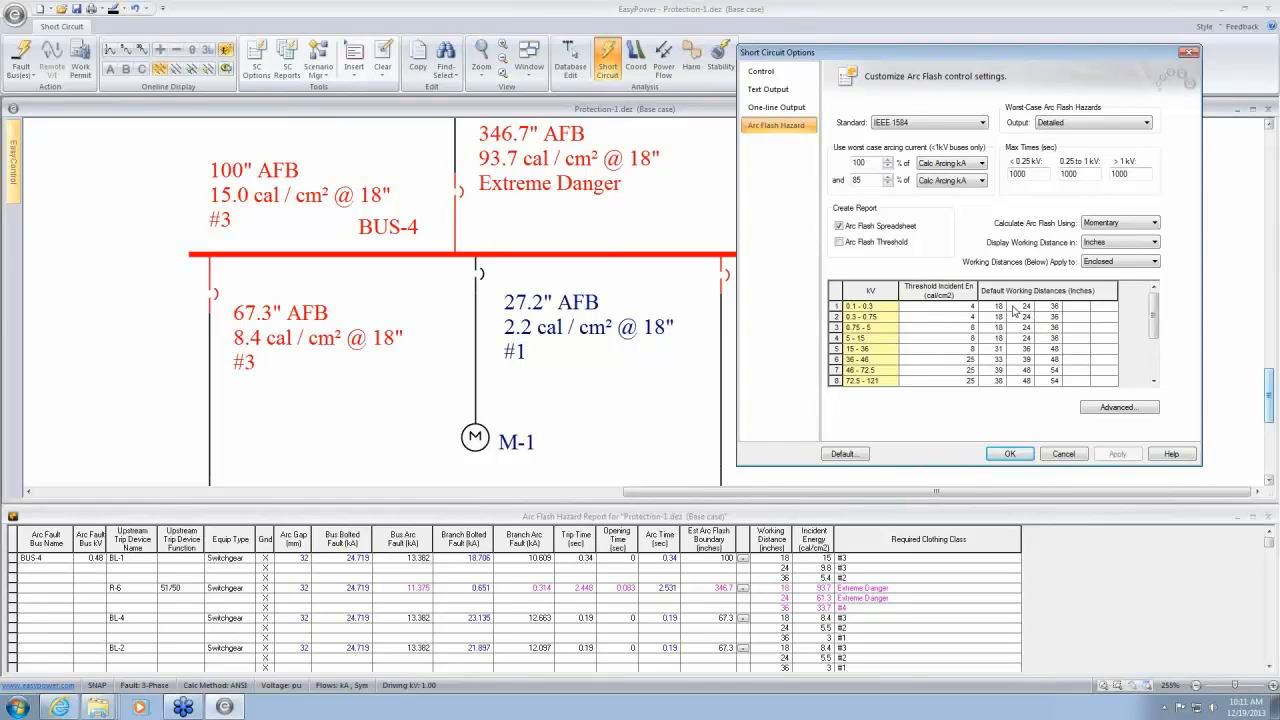
{"action": "left_click", "coordinate": [1020, 318]}
{"action": "key", "text": "BackSpace"}
{"action": "key", "text": "Tab"}
{"action": "key", "text": "BackSpace"}
{"action": "key", "text": "Tab"}
Clear the 24 and 36 inch default working distances for the 0.1 - 0.3 kV range
{"action": "left_click", "coordinate": [1080, 307]}
{"action": "key", "text": "Left"}
{"action": "key", "text": "Left"}
{"action": "key", "text": "BackSpace"}
{"action": "key", "text": "Right"}
{"action": "key", "text": "BackSpace"}
Clear the 24 and 36 inch working distances for the 0.75 - 5 and 5 - 15 kV ranges, apply the options and check the report rows
{"action": "key", "text": "Down"}
{"action": "key", "text": "Down"}
{"action": "key", "text": "Left"}
{"action": "key", "text": "BackSpace"}
{"action": "key", "text": "Right"}
{"action": "key", "text": "BackSpace"}
{"action": "key", "text": "Down"}
{"action": "key", "text": "Left"}
{"action": "key", "text": "BackSpace"}
{"action": "key", "text": "Right"}
{"action": "key", "text": "BackSpace"}
{"action": "key", "text": "Right"}
{"action": "left_click", "coordinate": [1011, 454]}
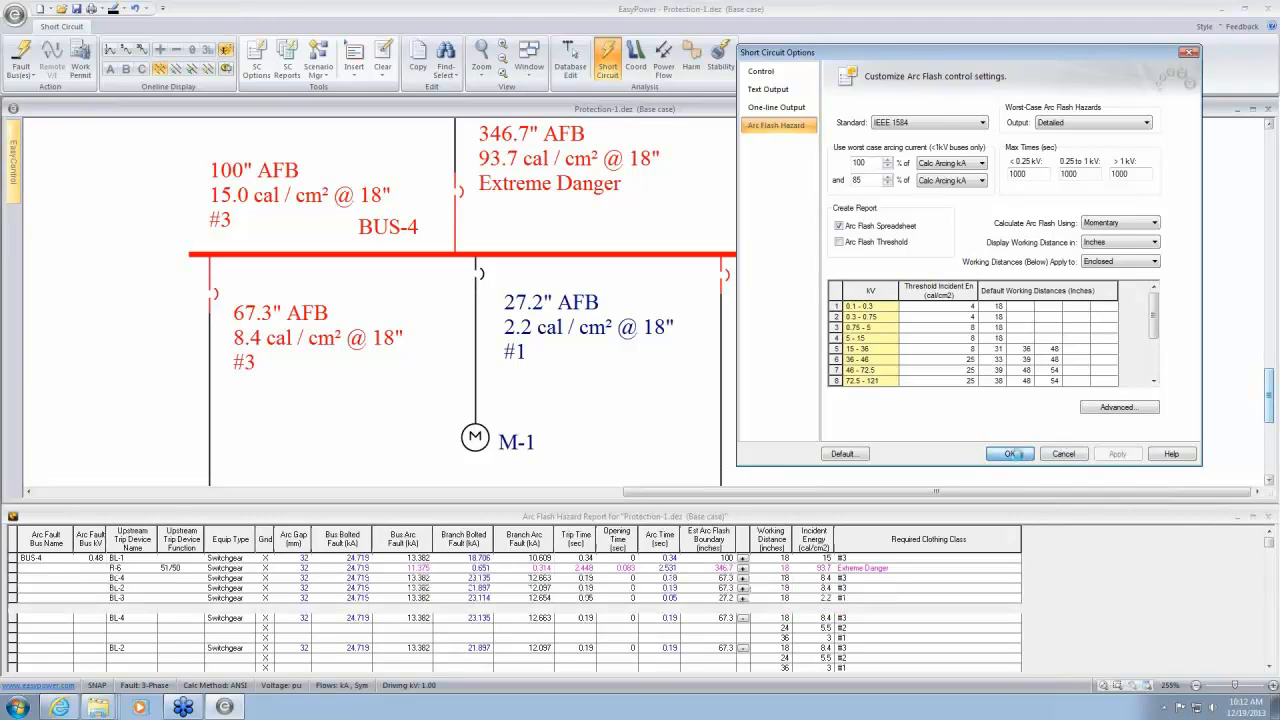
{"action": "left_click", "coordinate": [745, 567]}
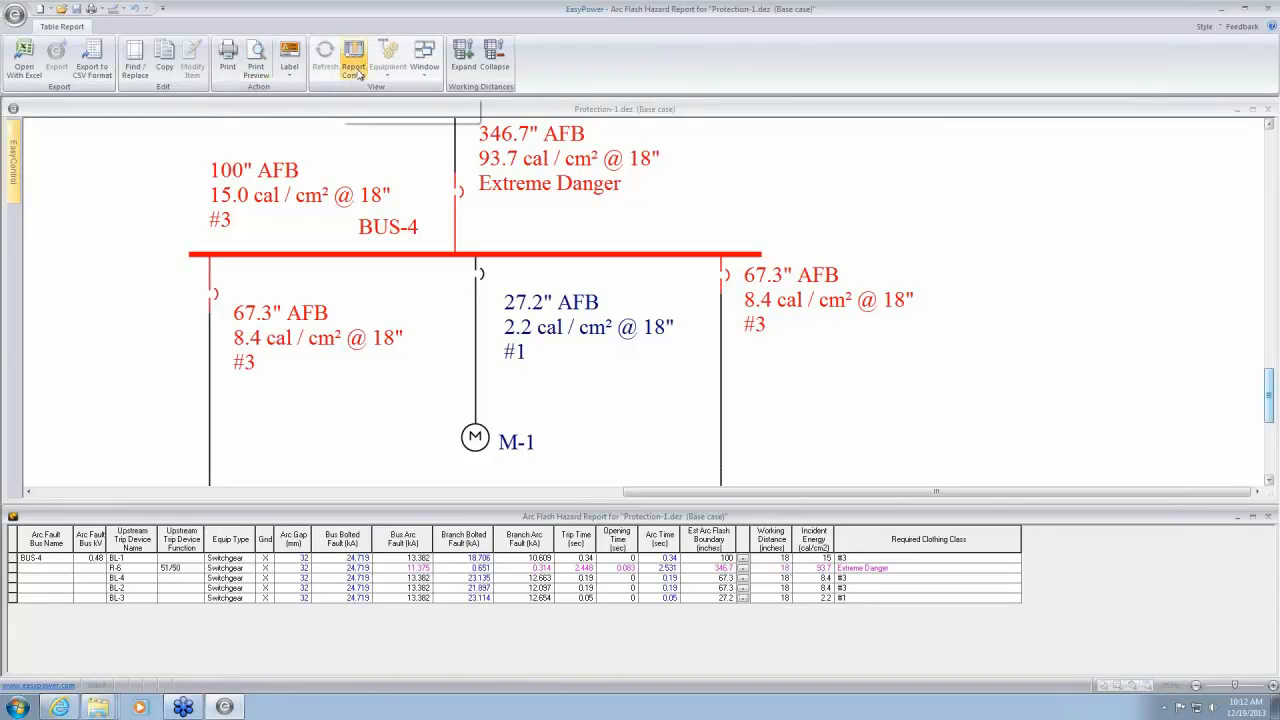
{"action": "left_click", "coordinate": [340, 141]}
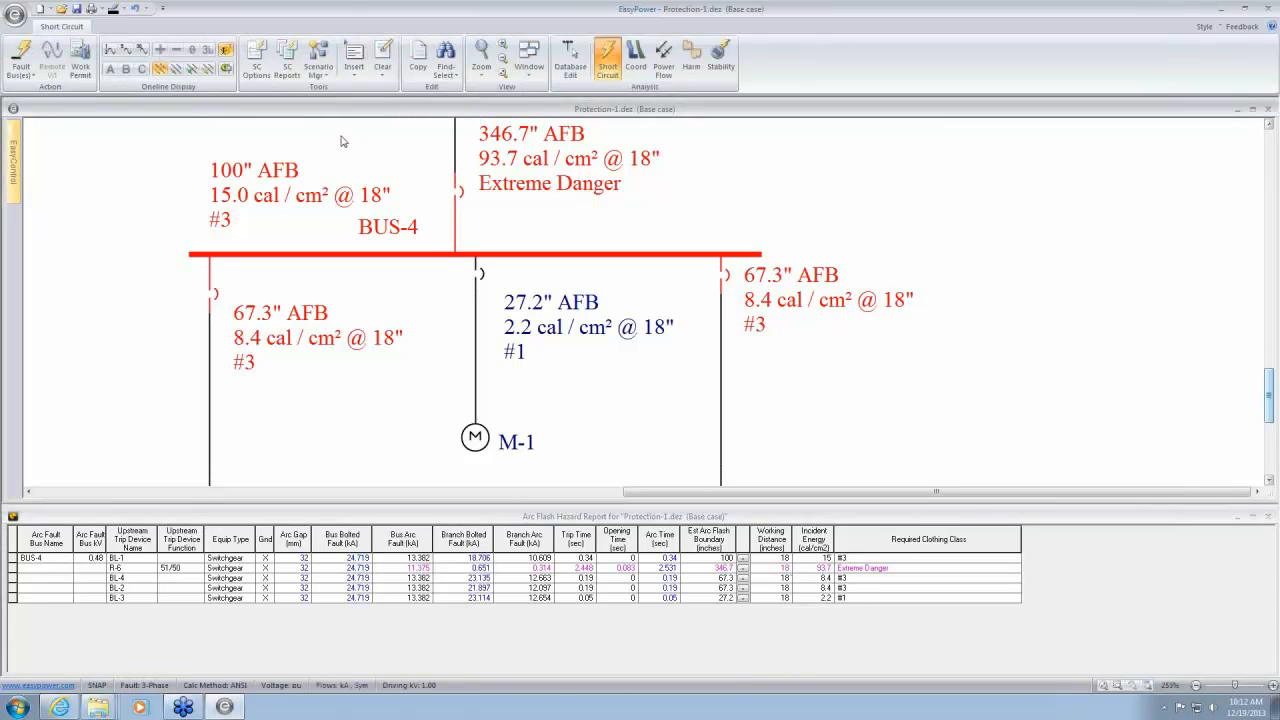
Try 24 inches as the first default working distance for the 0.75 - 5 kV range and restore it to 18
{"action": "left_click", "coordinate": [256, 60]}
{"action": "left_click_drag", "start_coordinate": [696, 146], "coordinate": [966, 68]}
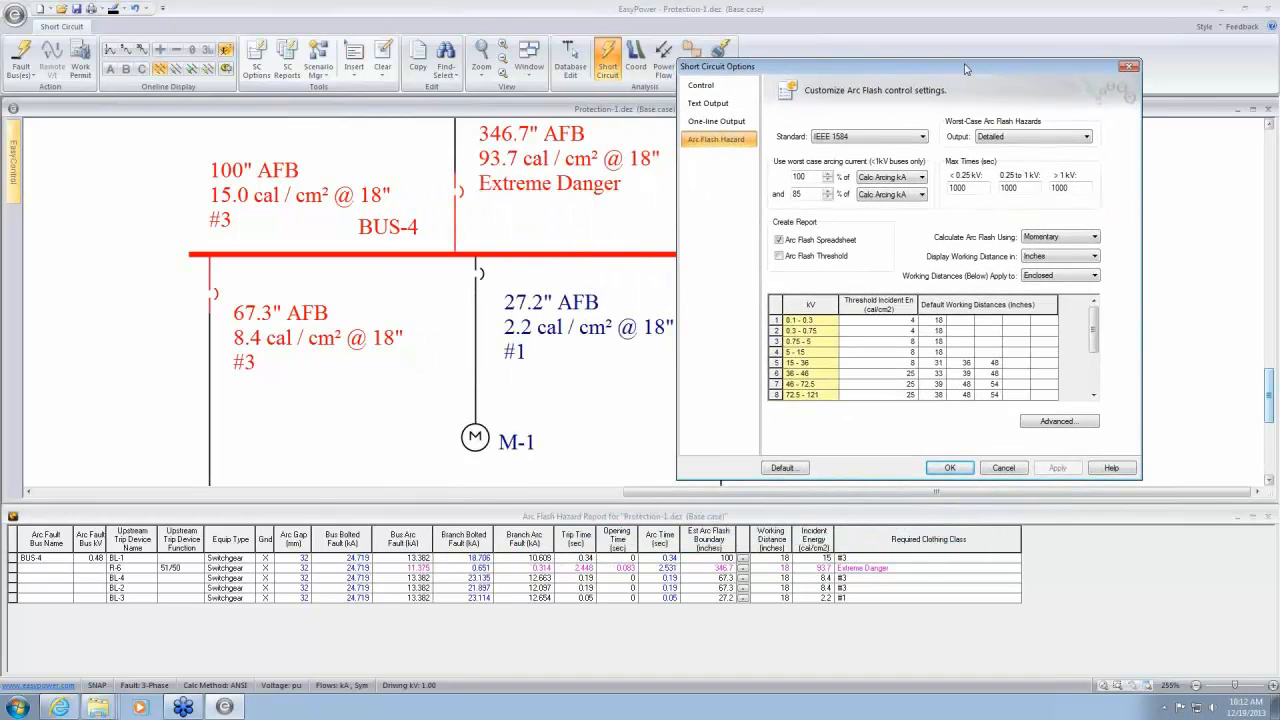
{"action": "left_click", "coordinate": [928, 321]}
{"action": "left_click", "coordinate": [930, 342]}
{"action": "type", "text": "24"}
{"action": "key", "text": "Tab"}
{"action": "key", "text": "shift+Tab"}
{"action": "type", "text": "1"}
{"action": "left_click", "coordinate": [996, 342]}
{"action": "left_click_drag", "start_coordinate": [1075, 66], "coordinate": [1070, 78]}
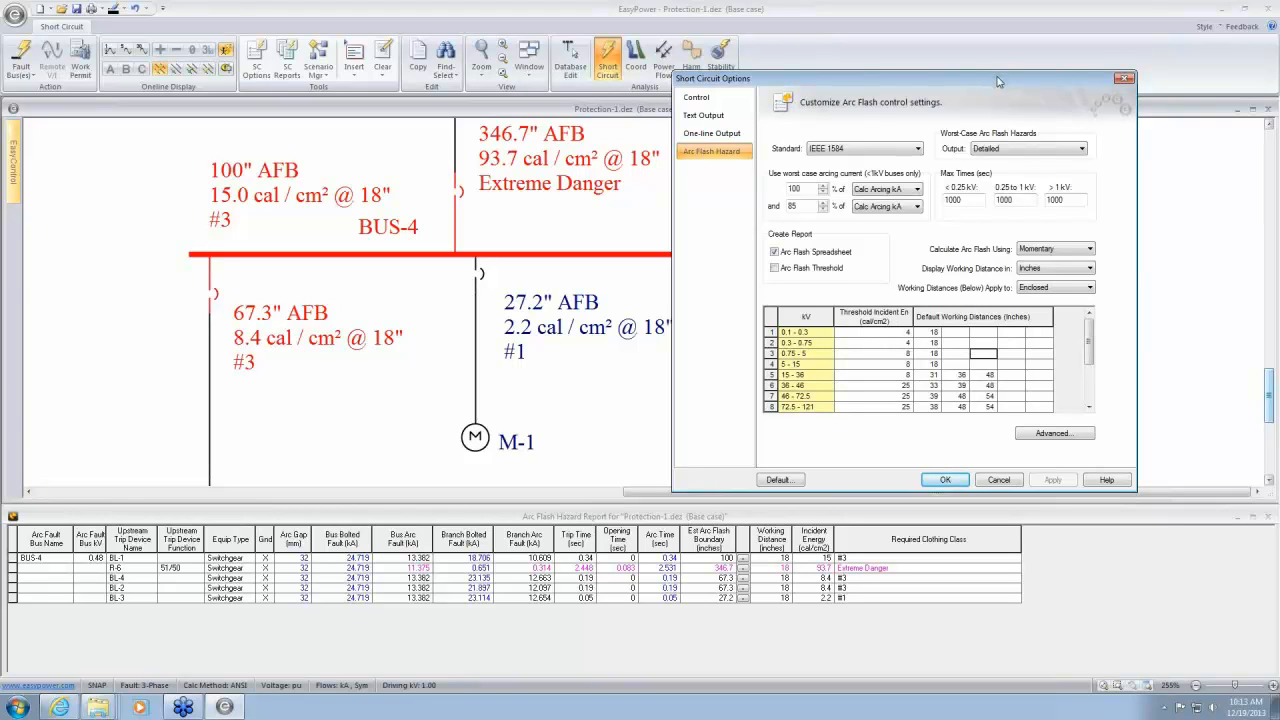
Examine the standards offered for the arc flash calculation without choosing a different one
{"action": "left_click_drag", "start_coordinate": [997, 80], "coordinate": [1041, 62]}
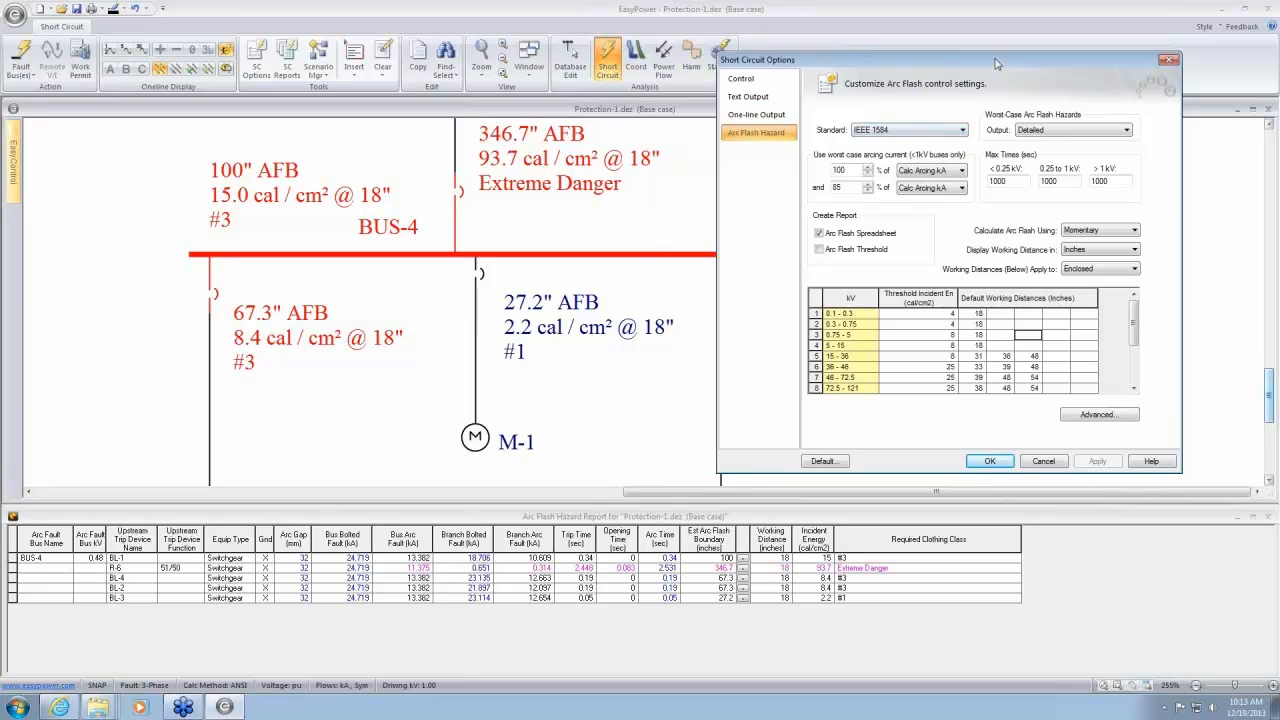
{"action": "left_click_drag", "start_coordinate": [996, 64], "coordinate": [968, 59]}
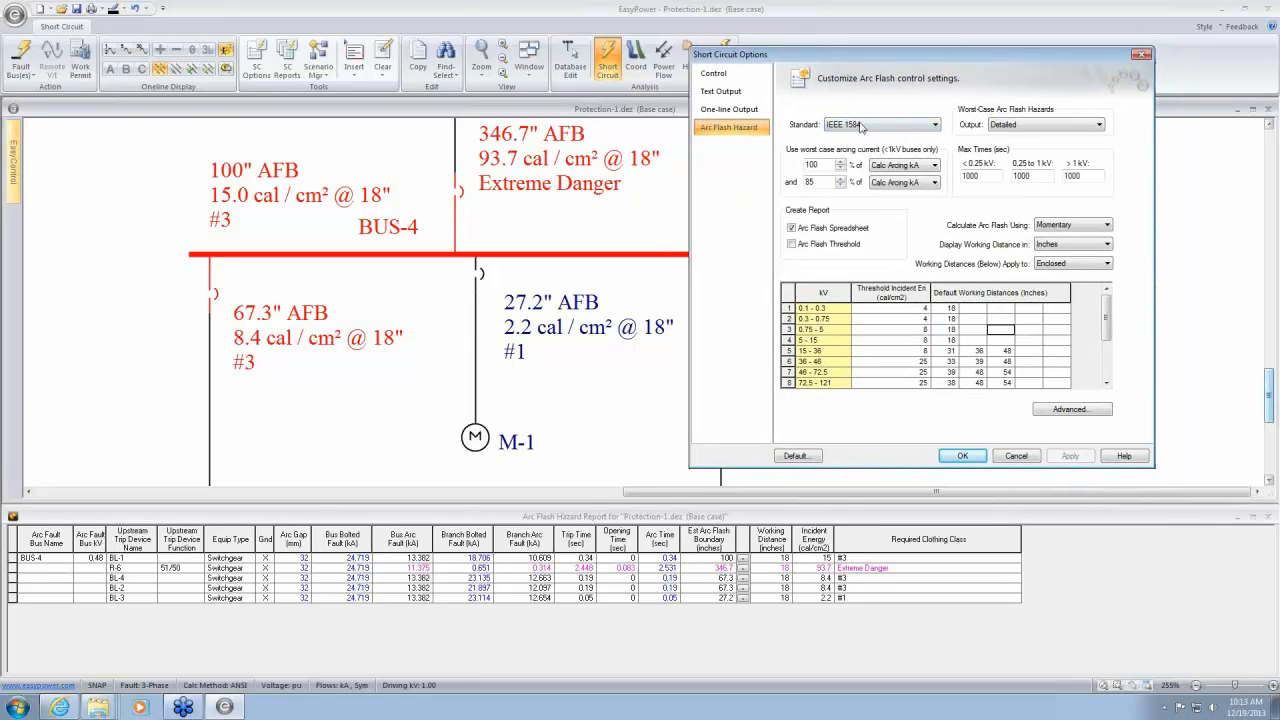
{"action": "left_click", "coordinate": [937, 127]}
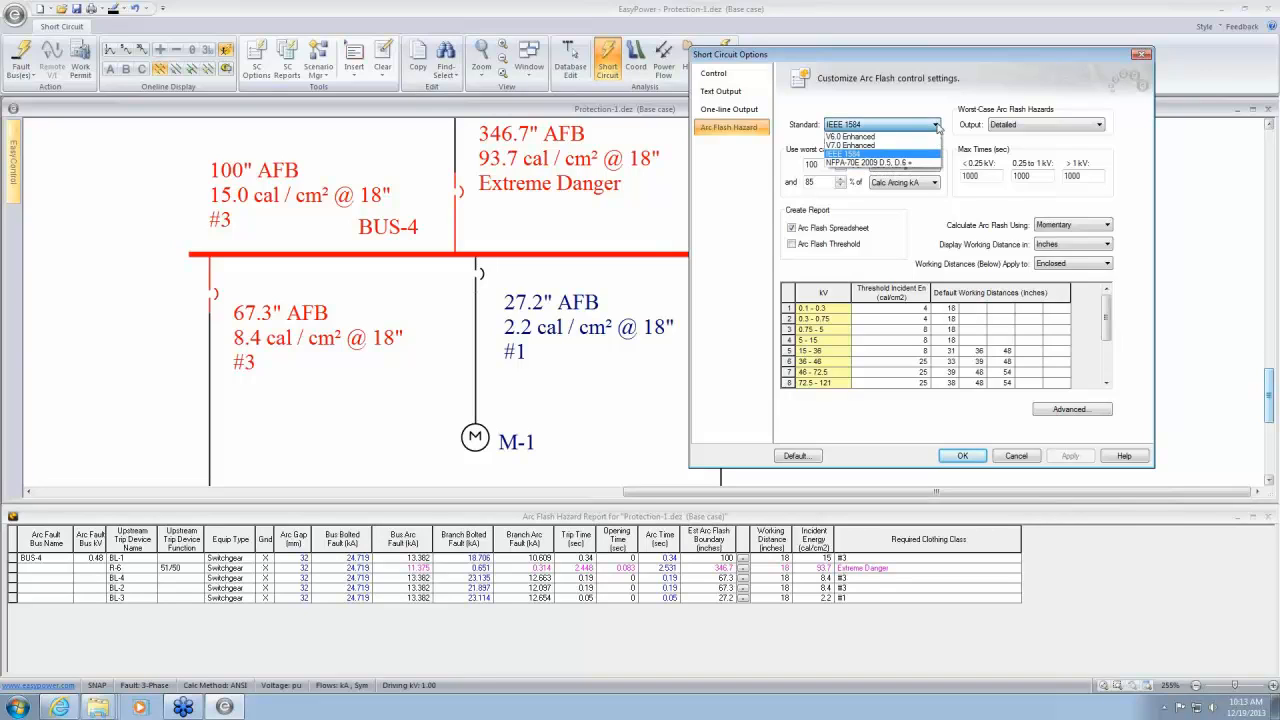
{"action": "left_click", "coordinate": [1000, 76]}
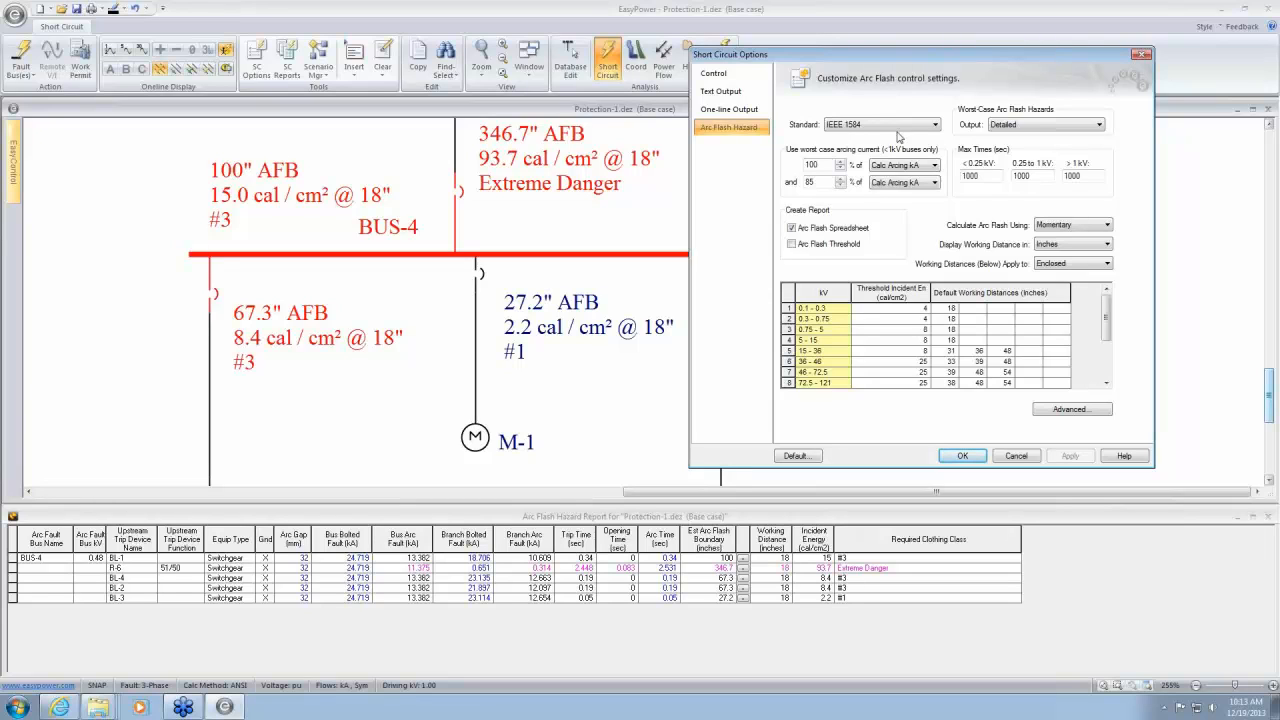
Try NFPA-70E 2009 D.5, D.6 + as the arc flash standard and return to IEEE 1584
{"action": "left_click", "coordinate": [936, 125]}
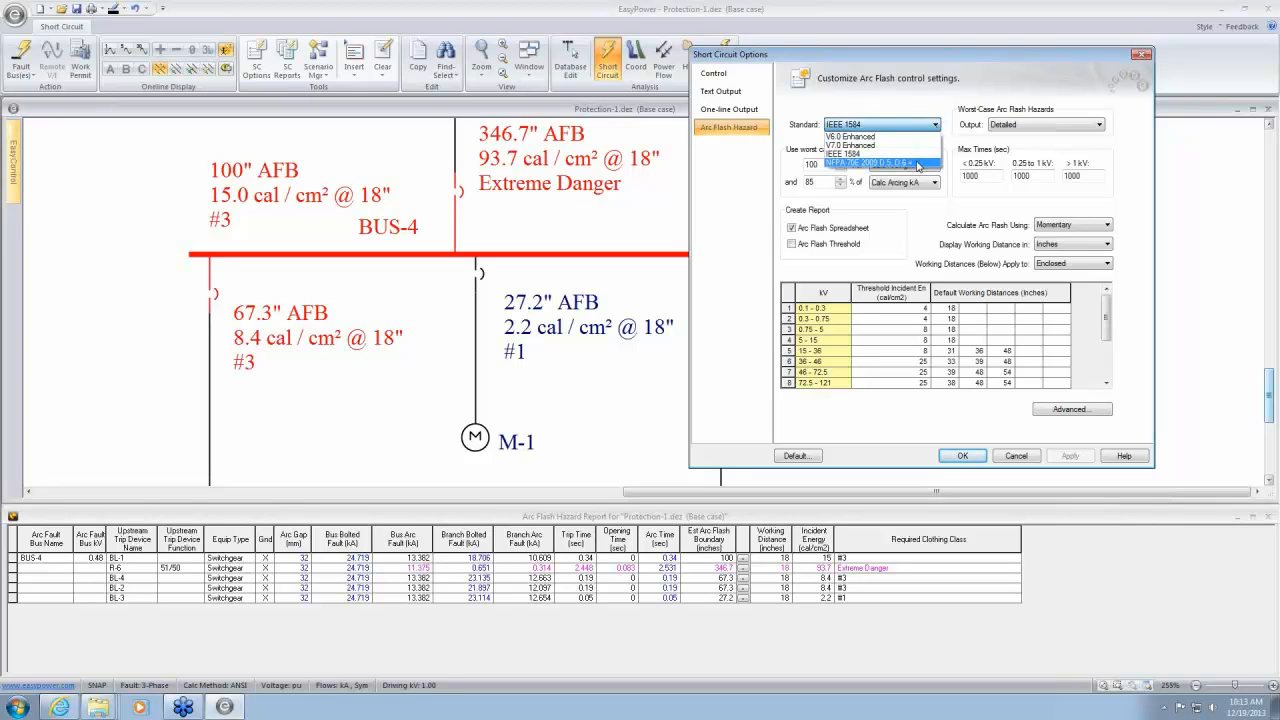
{"action": "left_click", "coordinate": [918, 166]}
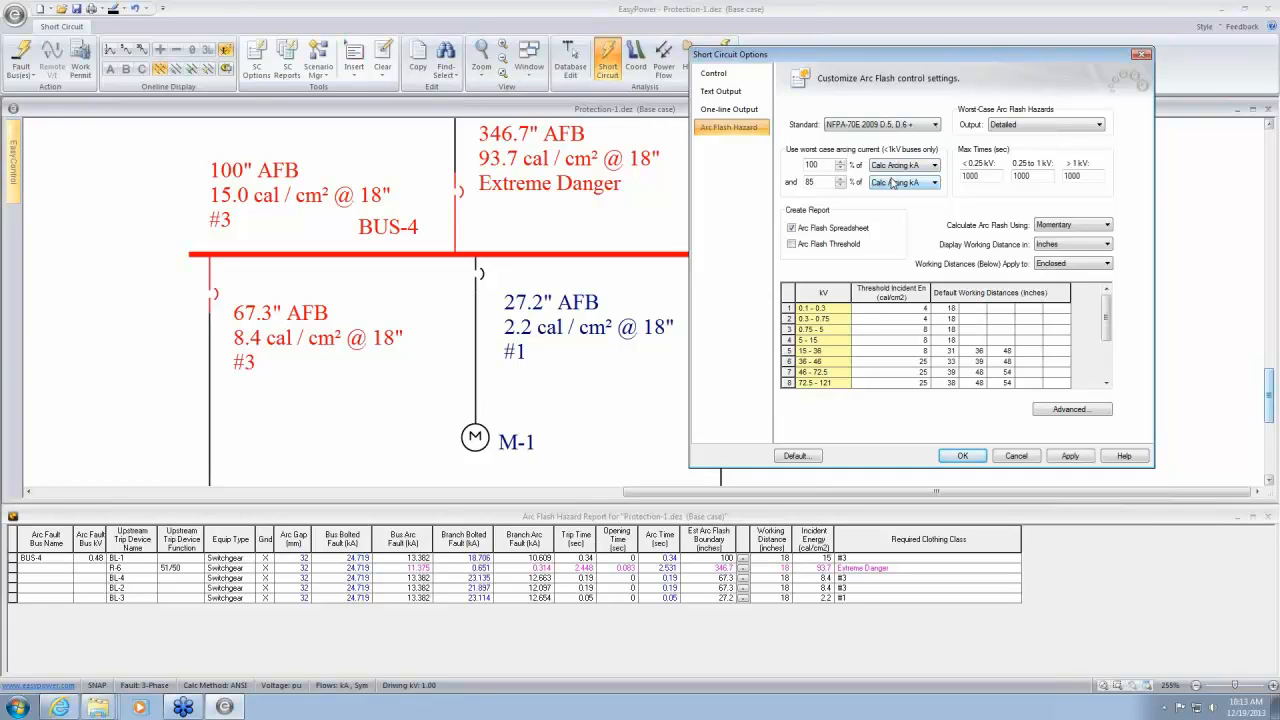
{"action": "left_click", "coordinate": [938, 128]}
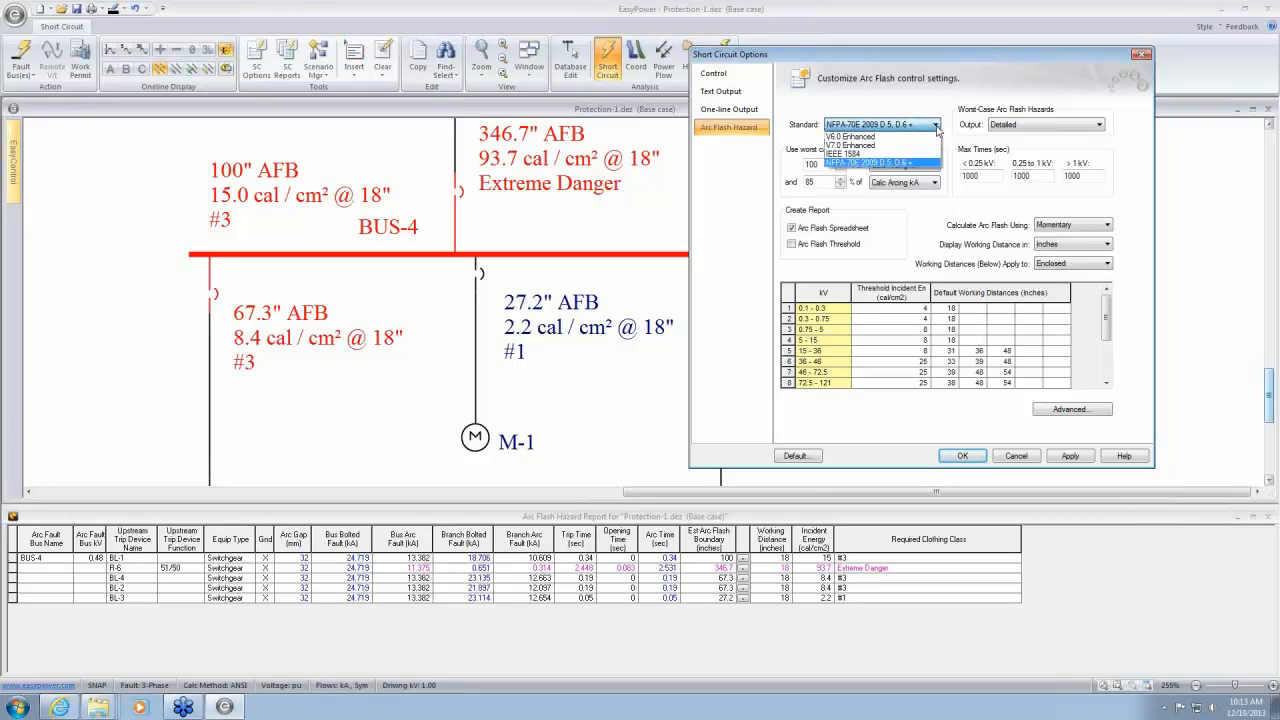
{"action": "left_click", "coordinate": [922, 154]}
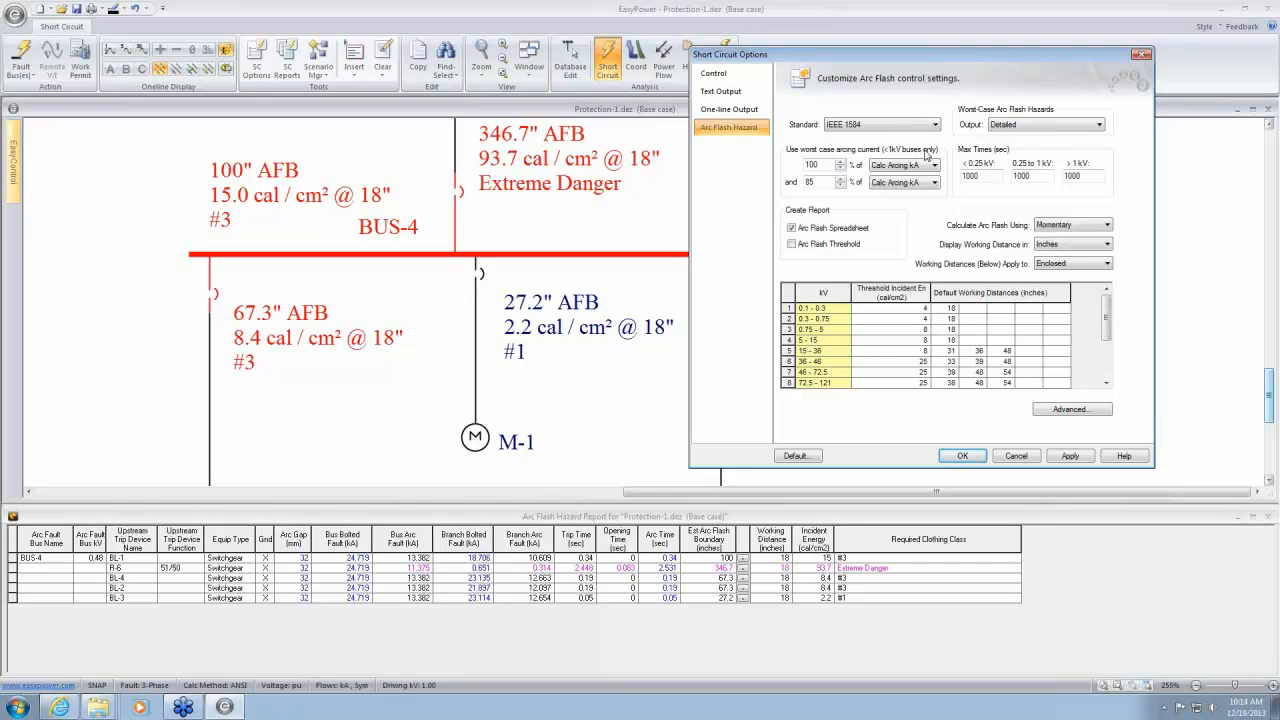
{"action": "left_click", "coordinate": [938, 127]}
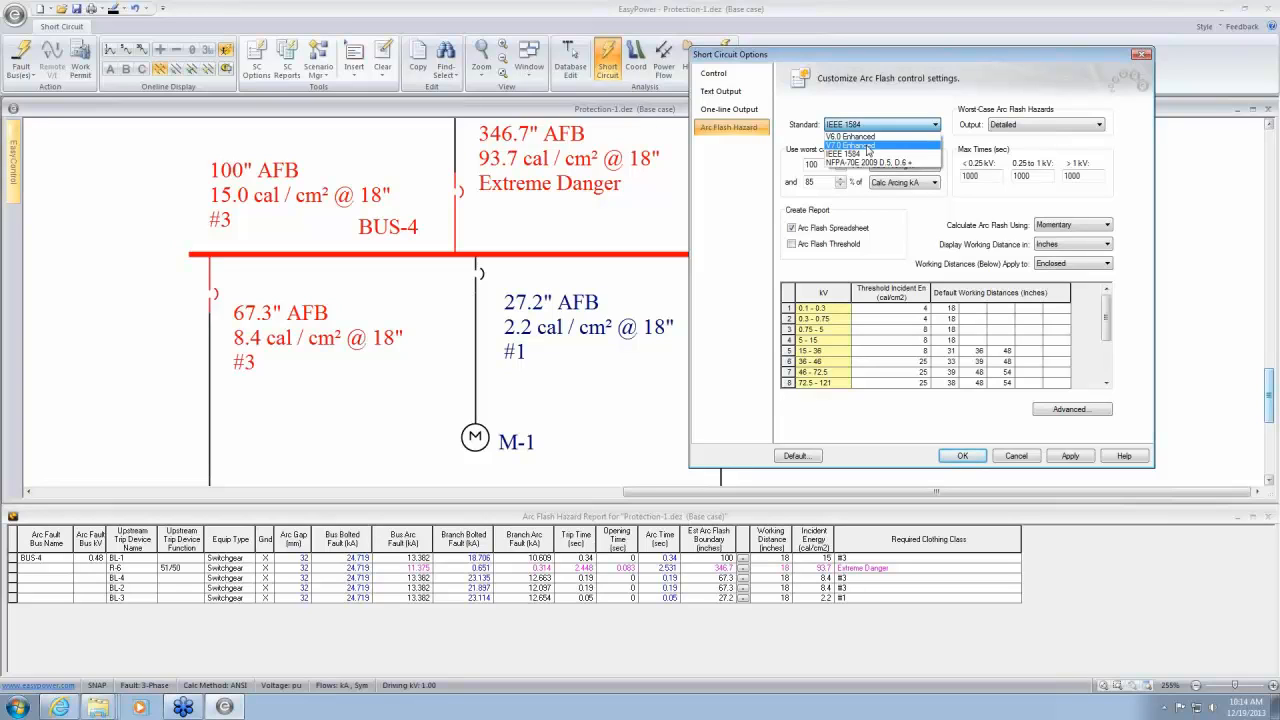
{"action": "left_click", "coordinate": [1013, 80]}
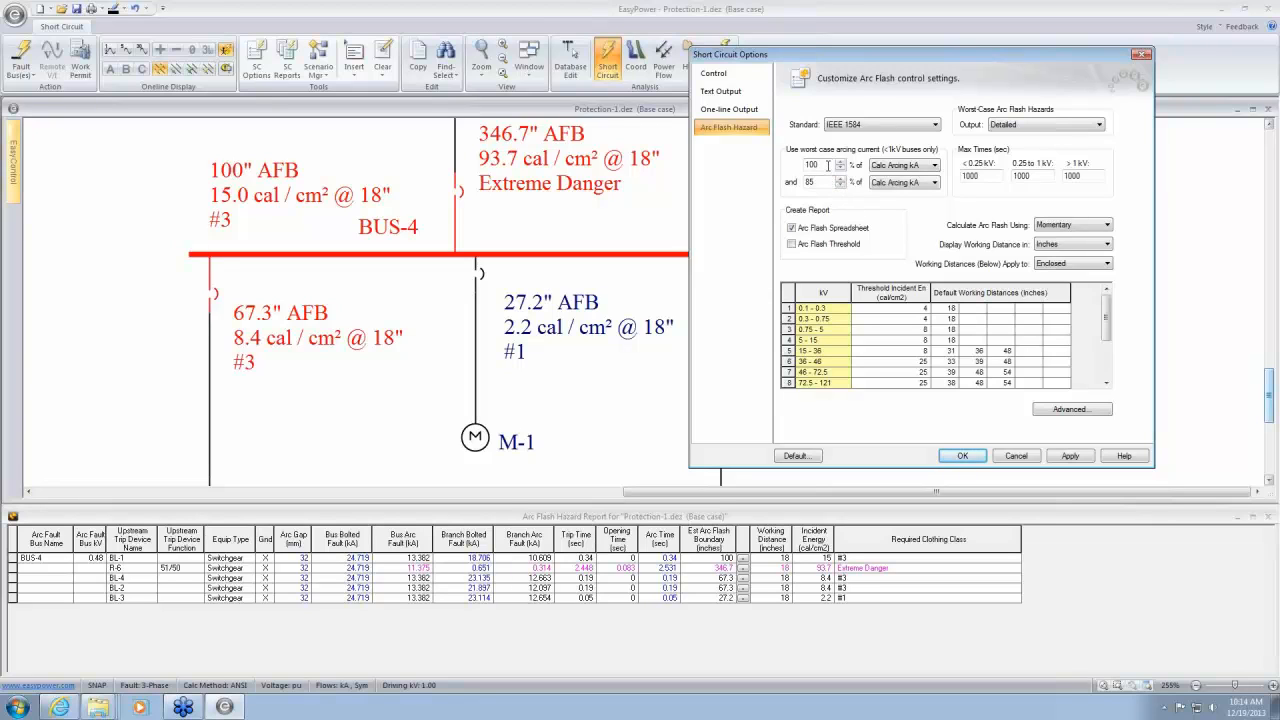
Examine the worst-case arcing current percentages and their basis choices, and close the short circuit options without saving
{"action": "left_click", "coordinate": [828, 165]}
{"action": "left_click", "coordinate": [824, 182]}
{"action": "left_click", "coordinate": [820, 165]}
{"action": "left_click_drag", "start_coordinate": [1018, 60], "coordinate": [1004, 43]}
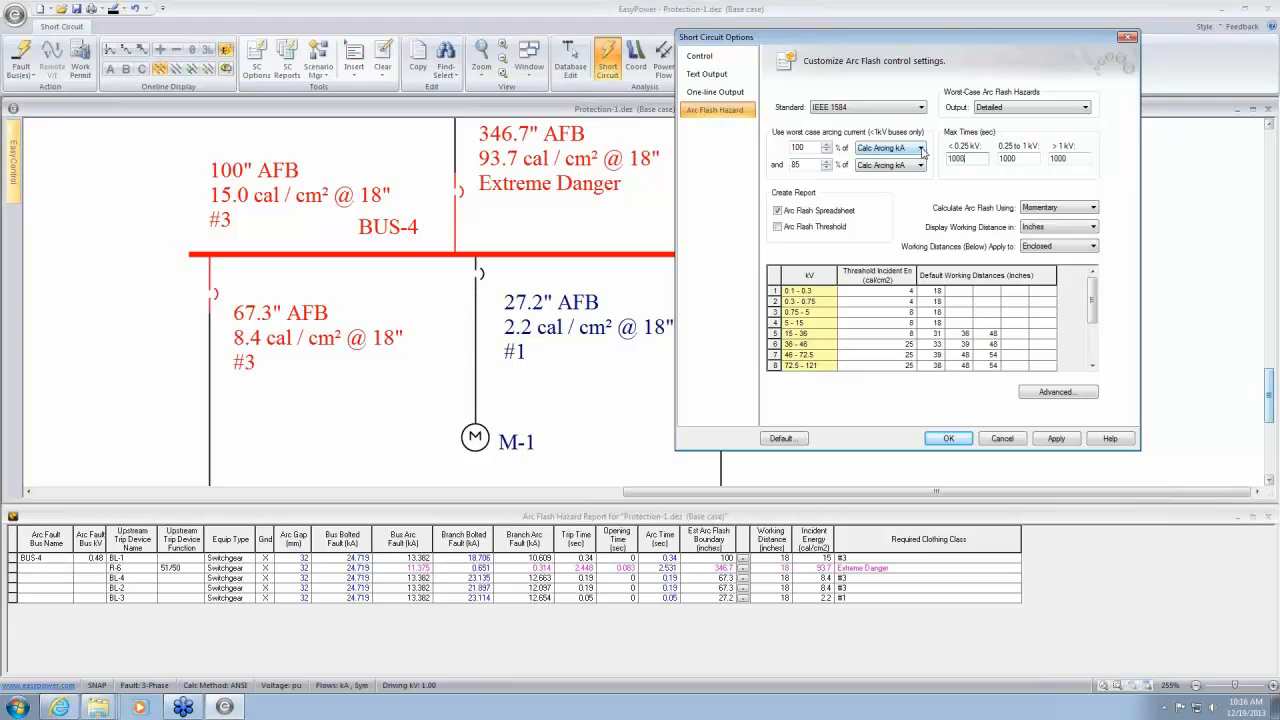
{"action": "left_click", "coordinate": [921, 149]}
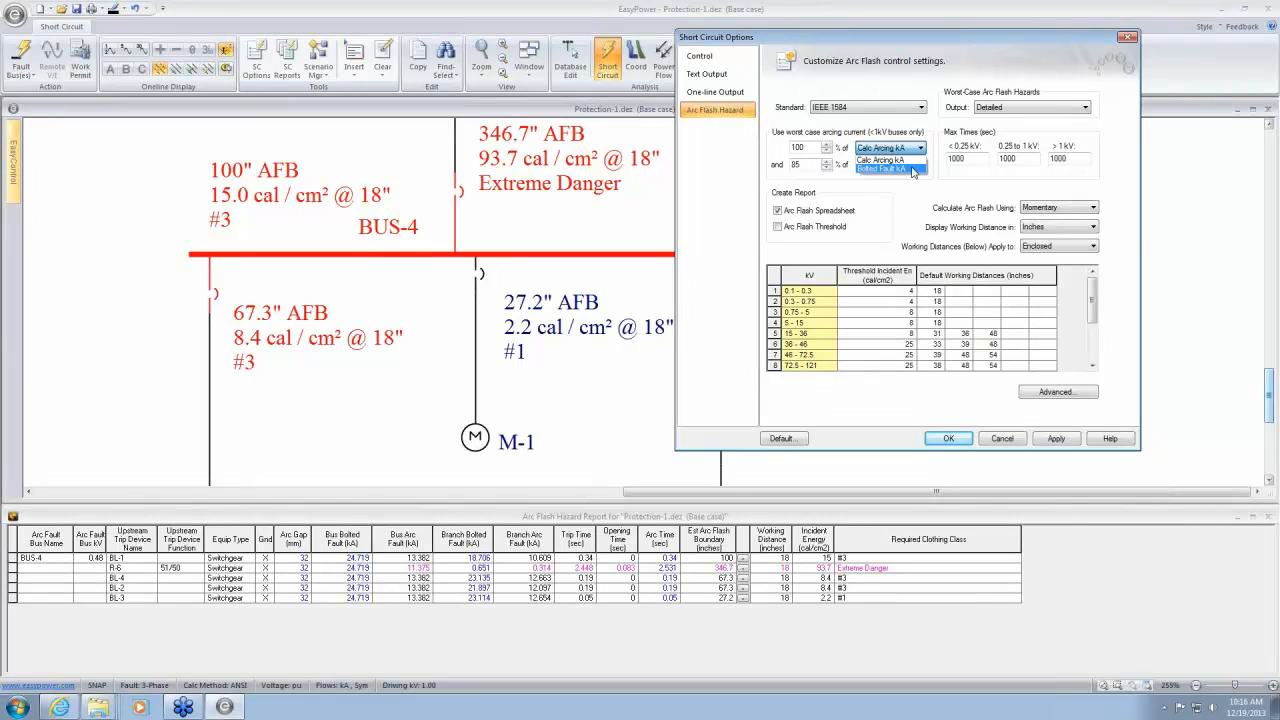
{"action": "left_click", "coordinate": [964, 187]}
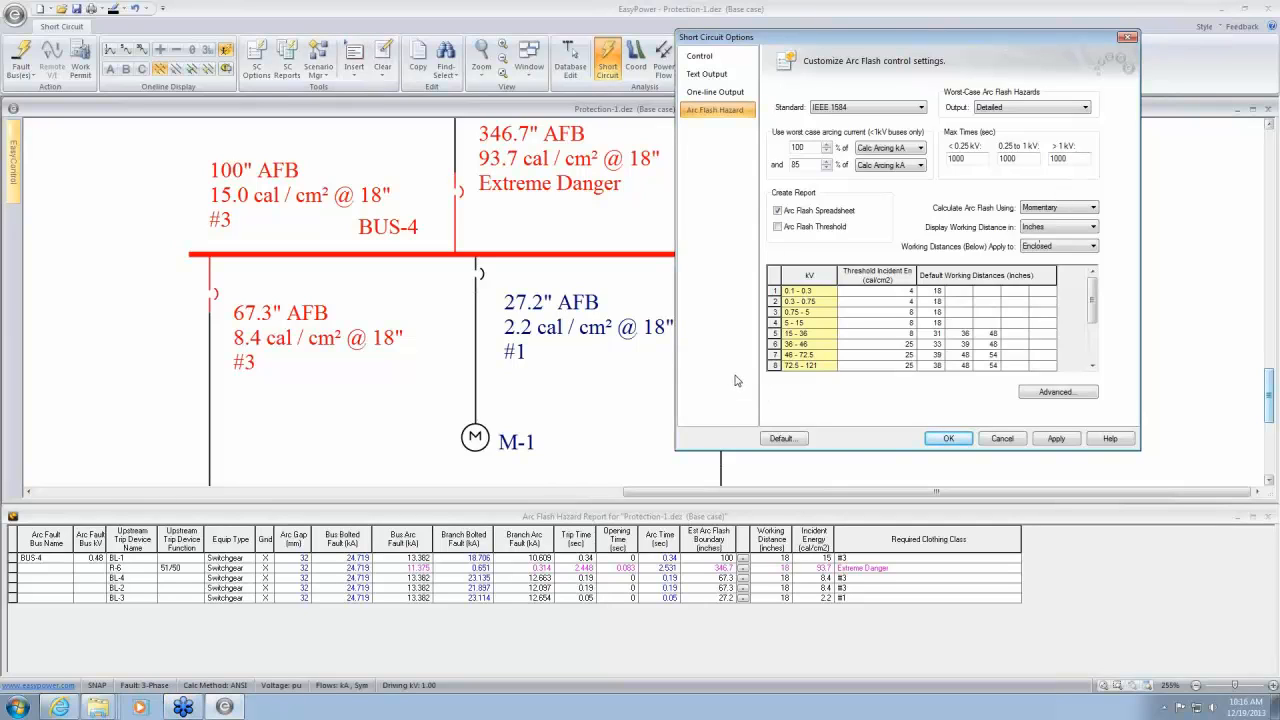
{"action": "left_click", "coordinate": [1002, 439]}
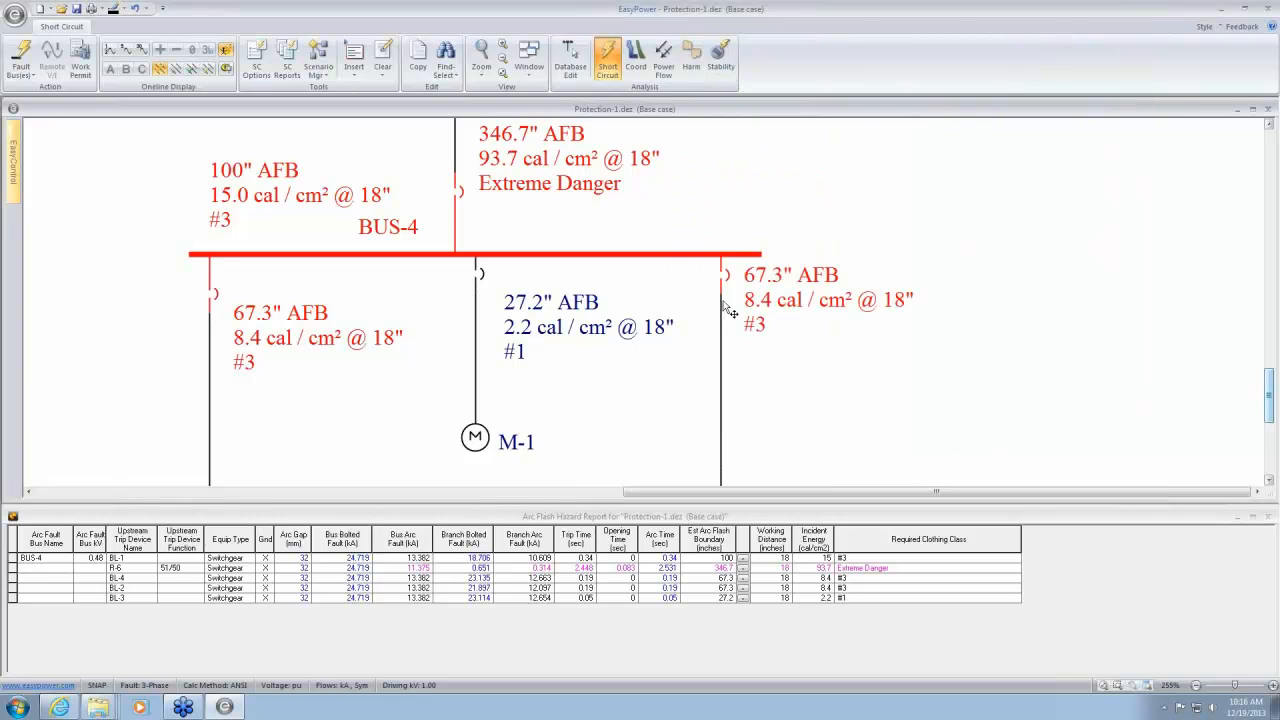
In the arc flash hazard options, set the maximum times for < 0.25 kV, 0.25 to 1 kV and > 1 kV to 2 seconds
{"action": "left_click_drag", "start_coordinate": [630, 207], "coordinate": [774, 369]}
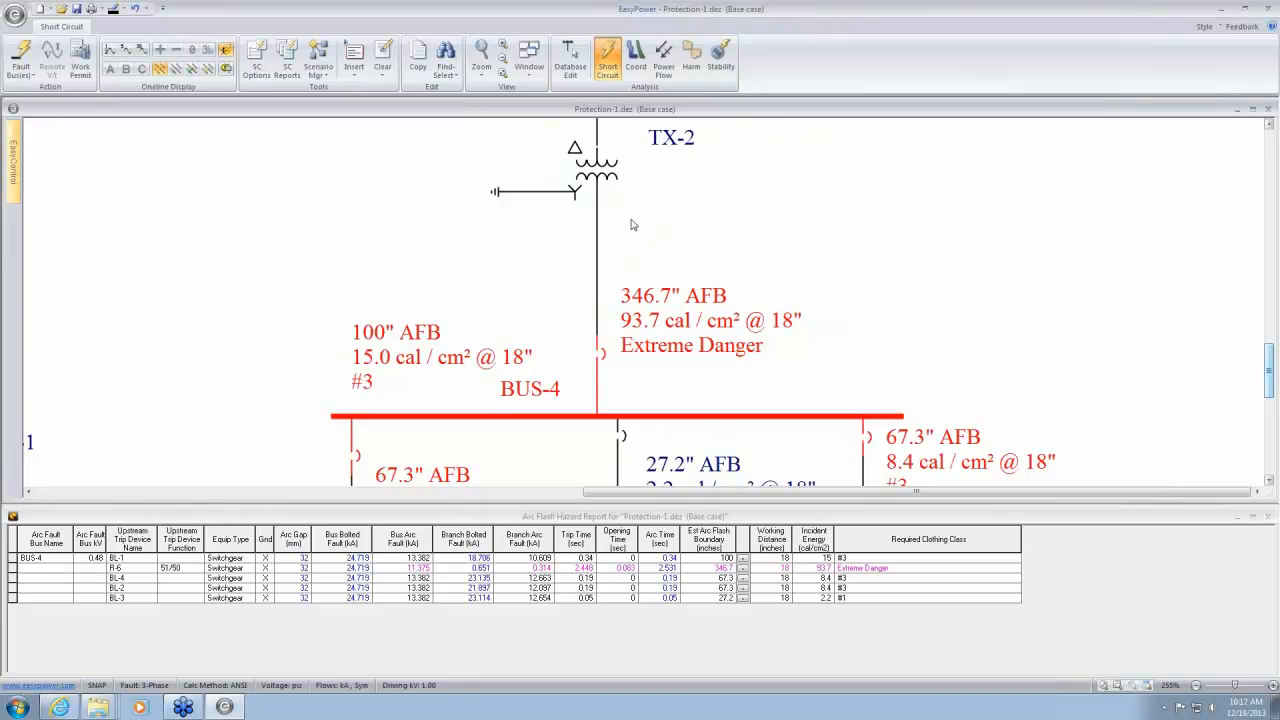
{"action": "left_click_drag", "start_coordinate": [709, 200], "coordinate": [687, 108]}
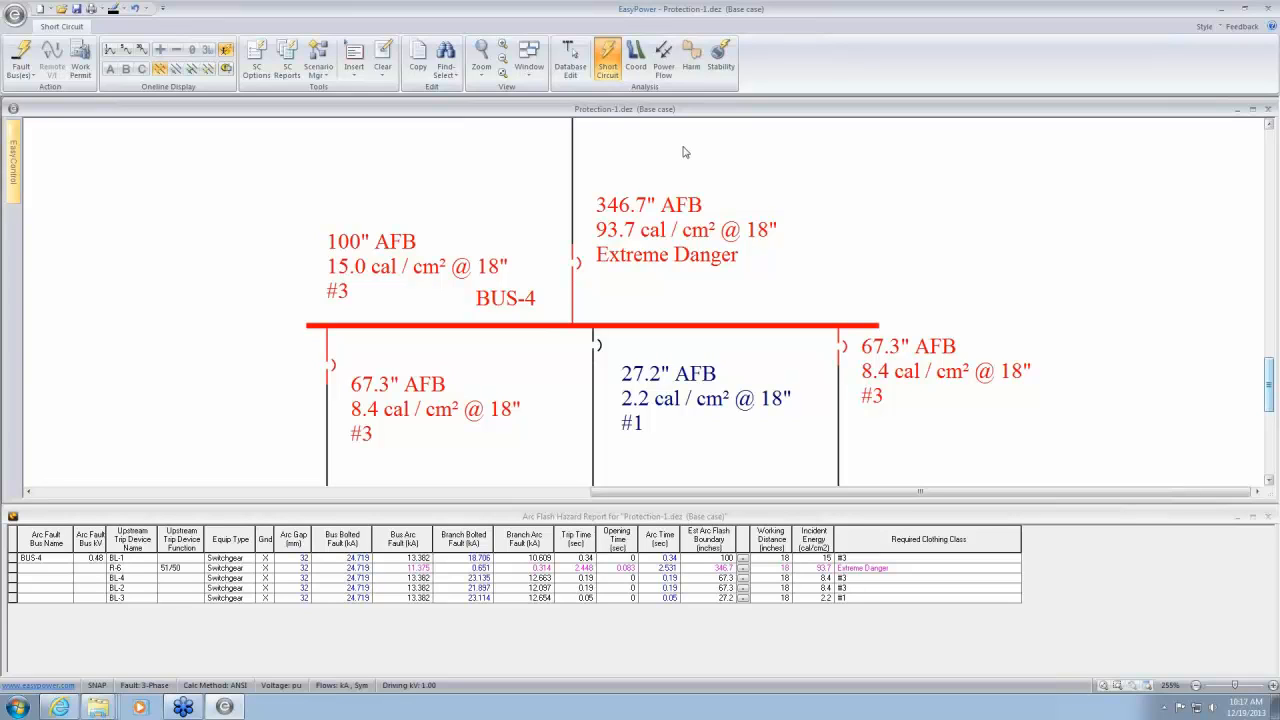
{"action": "left_click", "coordinate": [256, 60]}
{"action": "left_click", "coordinate": [290, 114]}
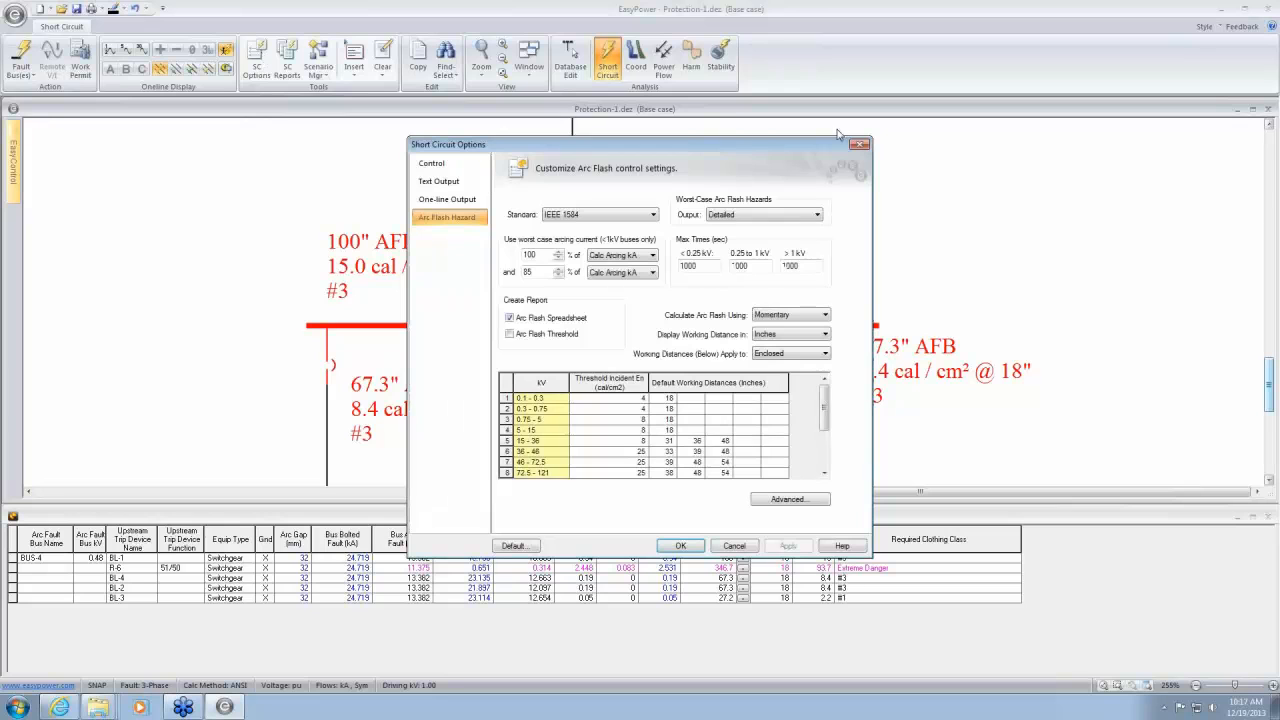
{"action": "left_click_drag", "start_coordinate": [763, 150], "coordinate": [1113, 128]}
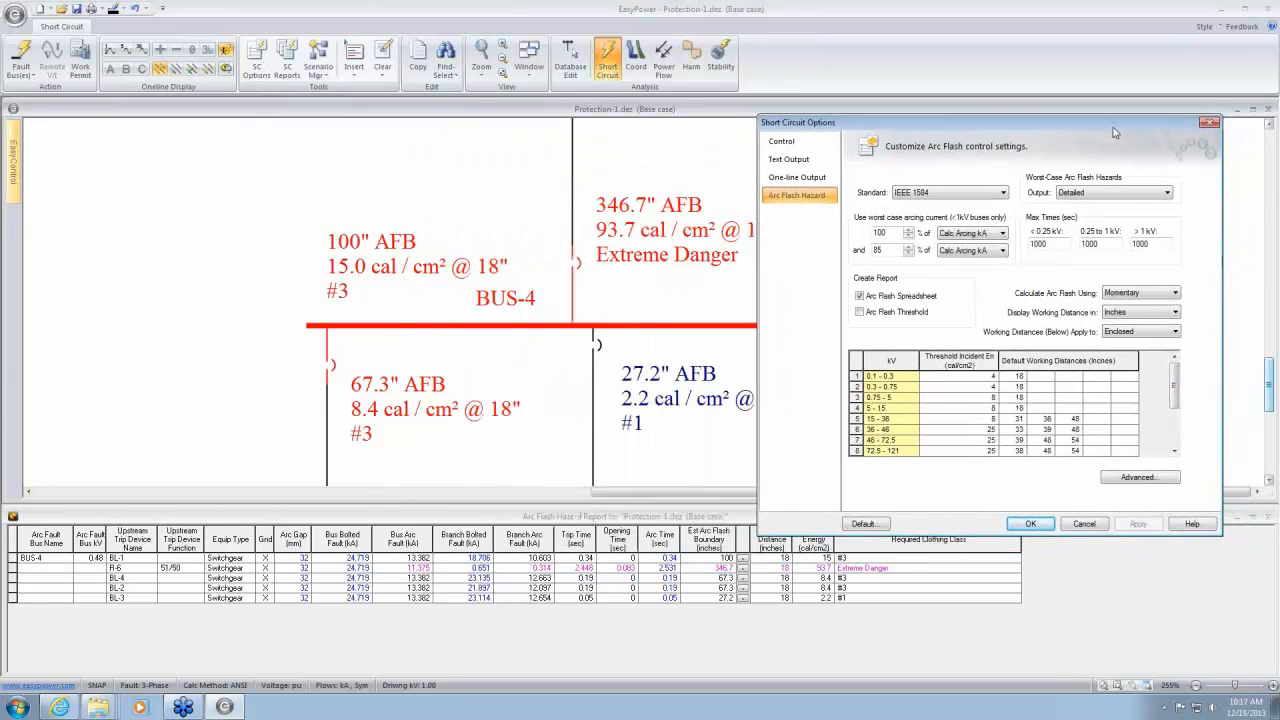
{"action": "double_click", "coordinate": [1058, 243]}
{"action": "type", "text": "2"}
{"action": "key", "text": "Tab"}
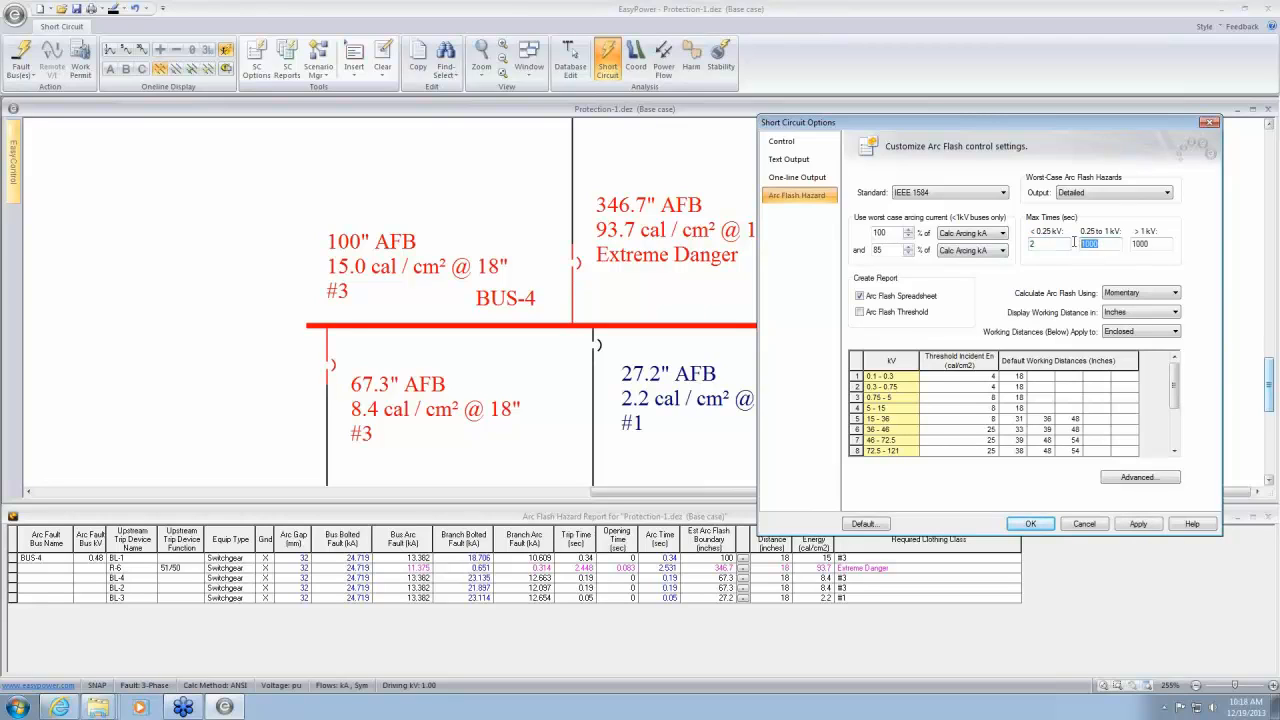
{"action": "type", "text": "2"}
{"action": "key", "text": "Tab"}
{"action": "type", "text": "2"}
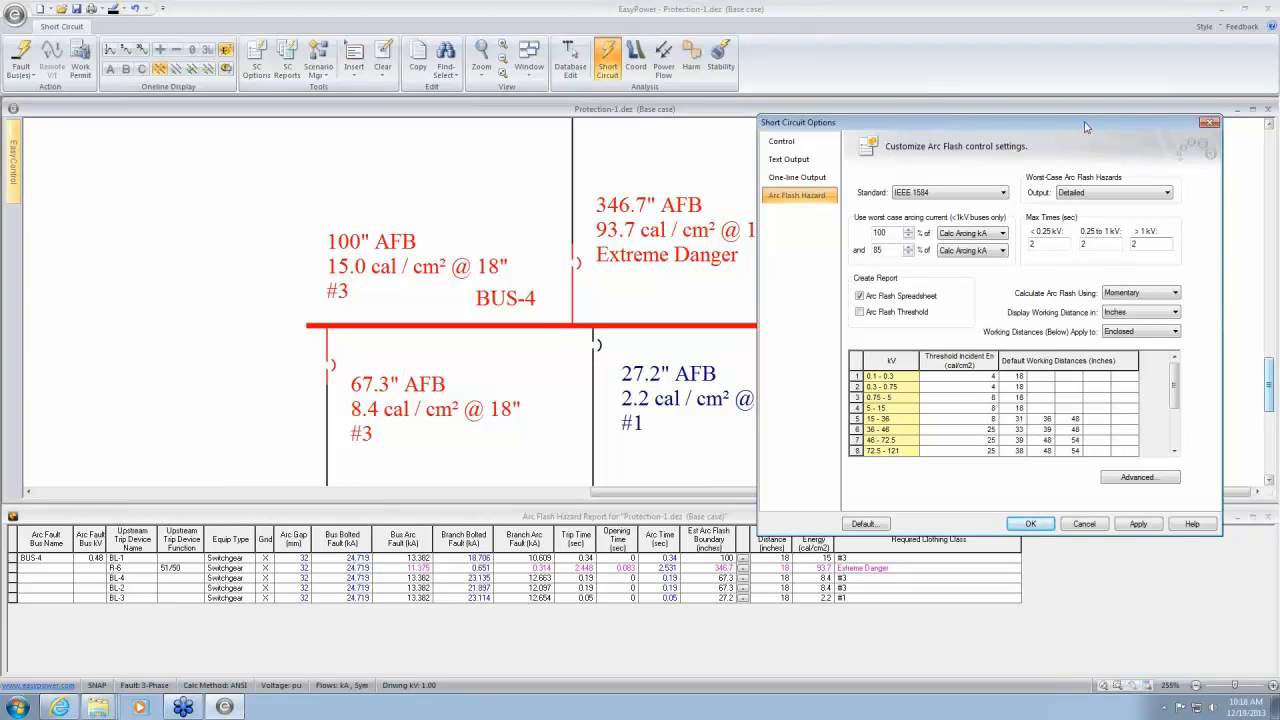
{"action": "left_click_drag", "start_coordinate": [1086, 127], "coordinate": [910, 112]}
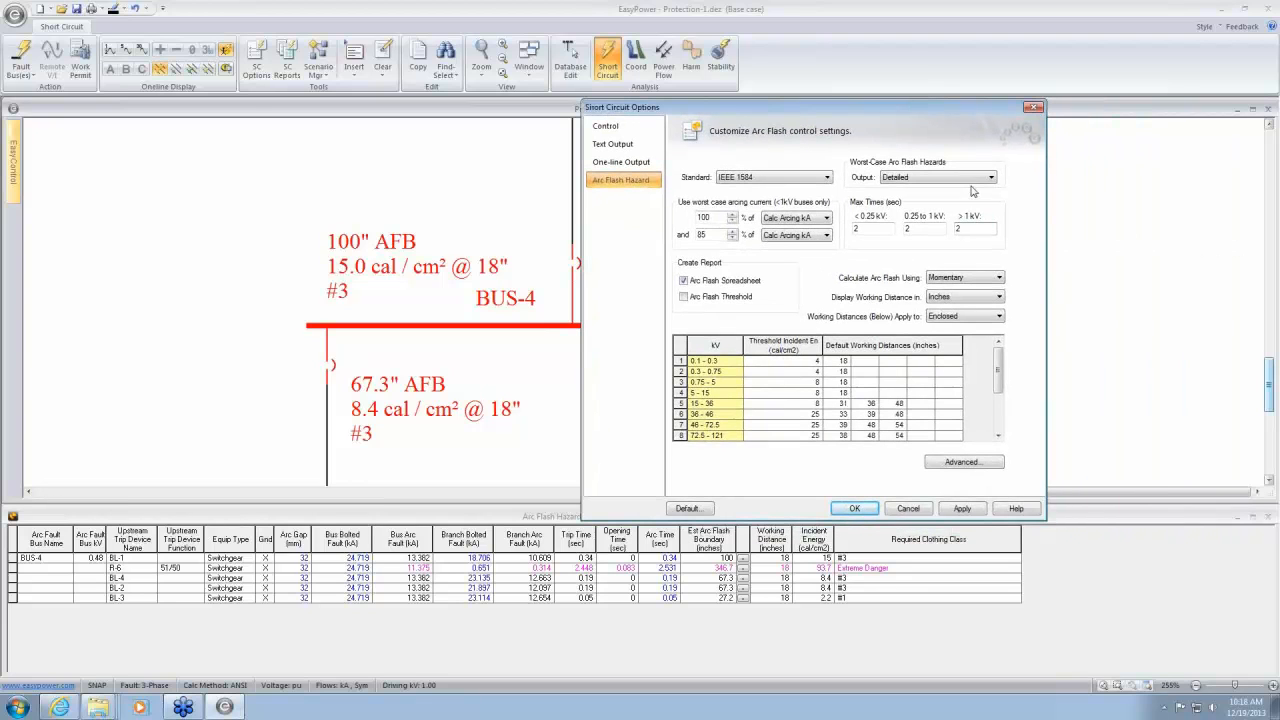
Apply the 2-second maximum times to the arc flash hazard calculation for BUS-4
{"action": "left_click", "coordinate": [975, 232]}
{"action": "left_click", "coordinate": [855, 509]}
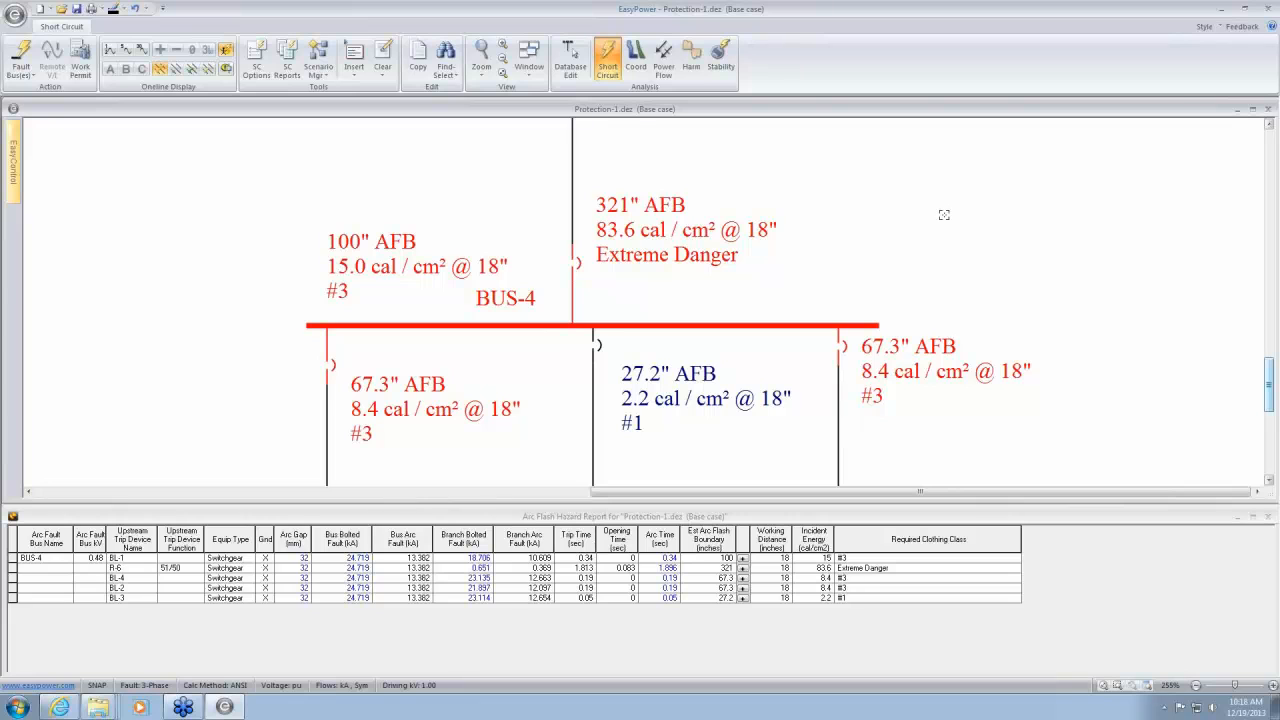
Calculate the detailed arc flash hazards for a fault at the MAIN SWG bus
{"action": "left_click_drag", "start_coordinate": [803, 228], "coordinate": [1147, 457]}
{"action": "left_click_drag", "start_coordinate": [575, 321], "coordinate": [931, 439]}
{"action": "scroll", "coordinate": [931, 439], "scroll_direction": "down", "scroll_amount": 3}
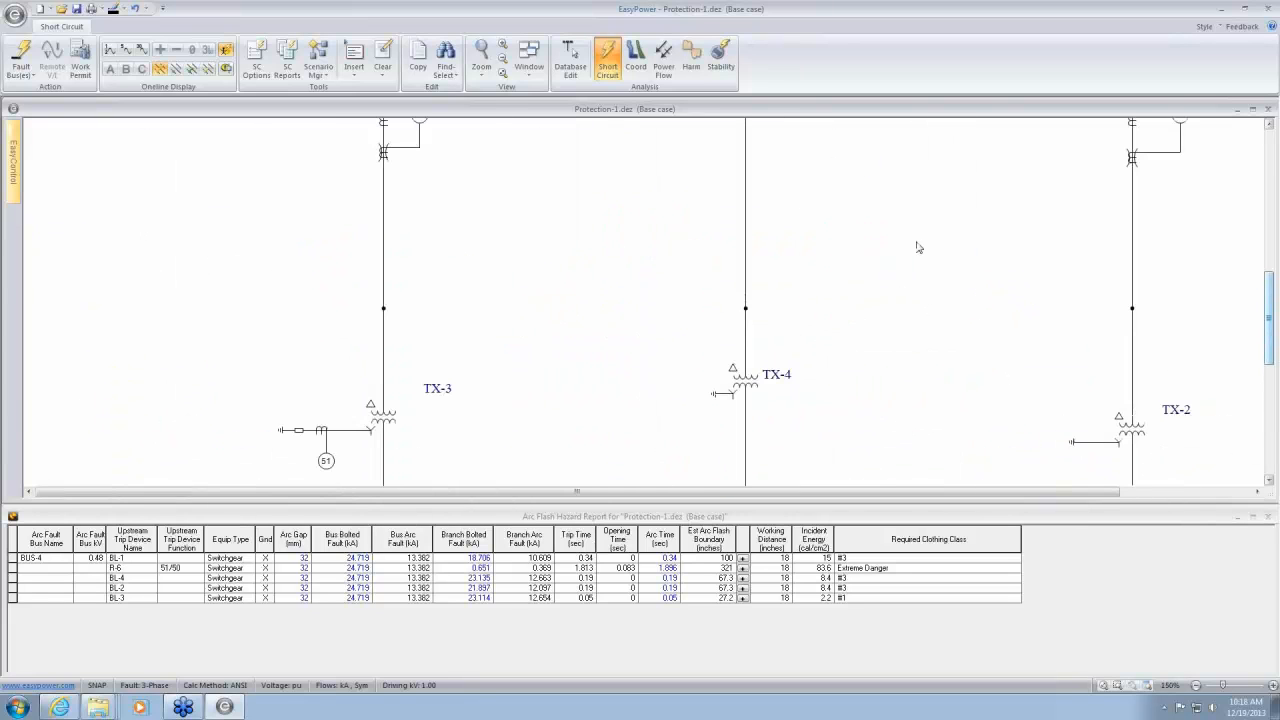
{"action": "left_click_drag", "start_coordinate": [914, 246], "coordinate": [906, 363]}
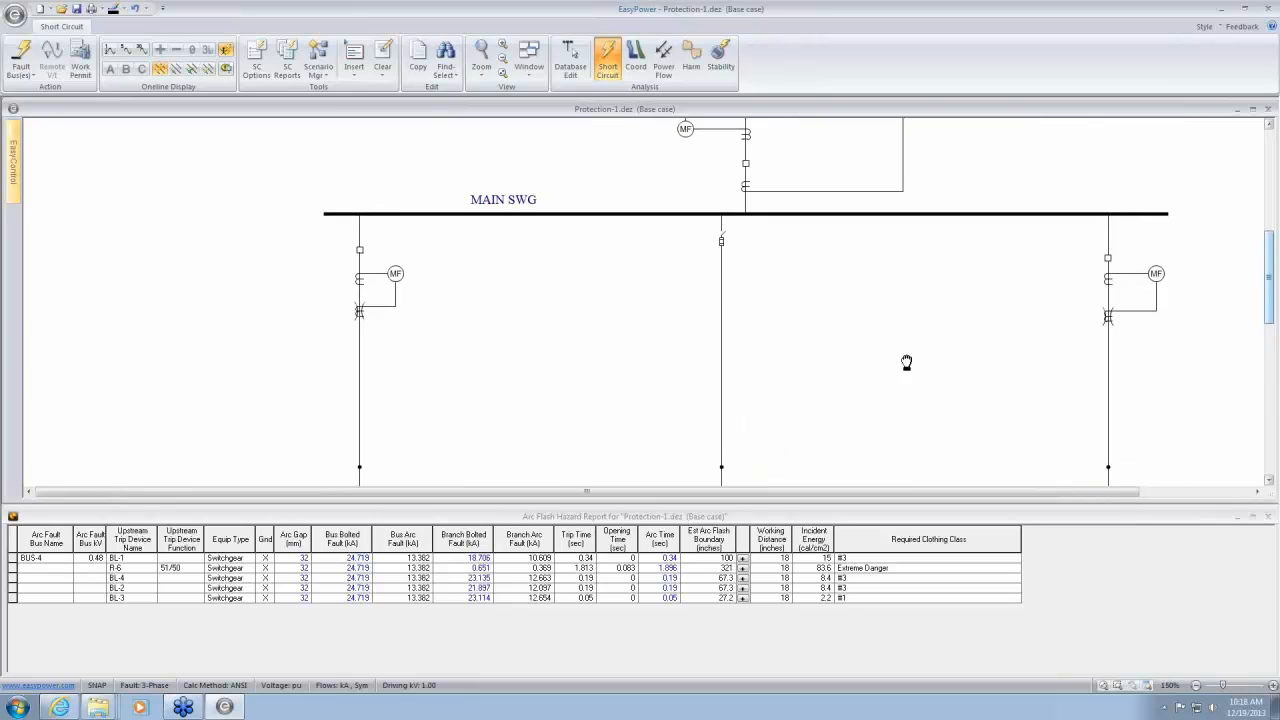
{"action": "left_click", "coordinate": [867, 214]}
{"action": "double_click", "coordinate": [867, 214]}
Calculate the detailed arc flash hazards at the REFINER bus and at BUS-10
{"action": "left_click_drag", "start_coordinate": [714, 325], "coordinate": [811, 152]}
{"action": "left_click_drag", "start_coordinate": [577, 430], "coordinate": [602, 241]}
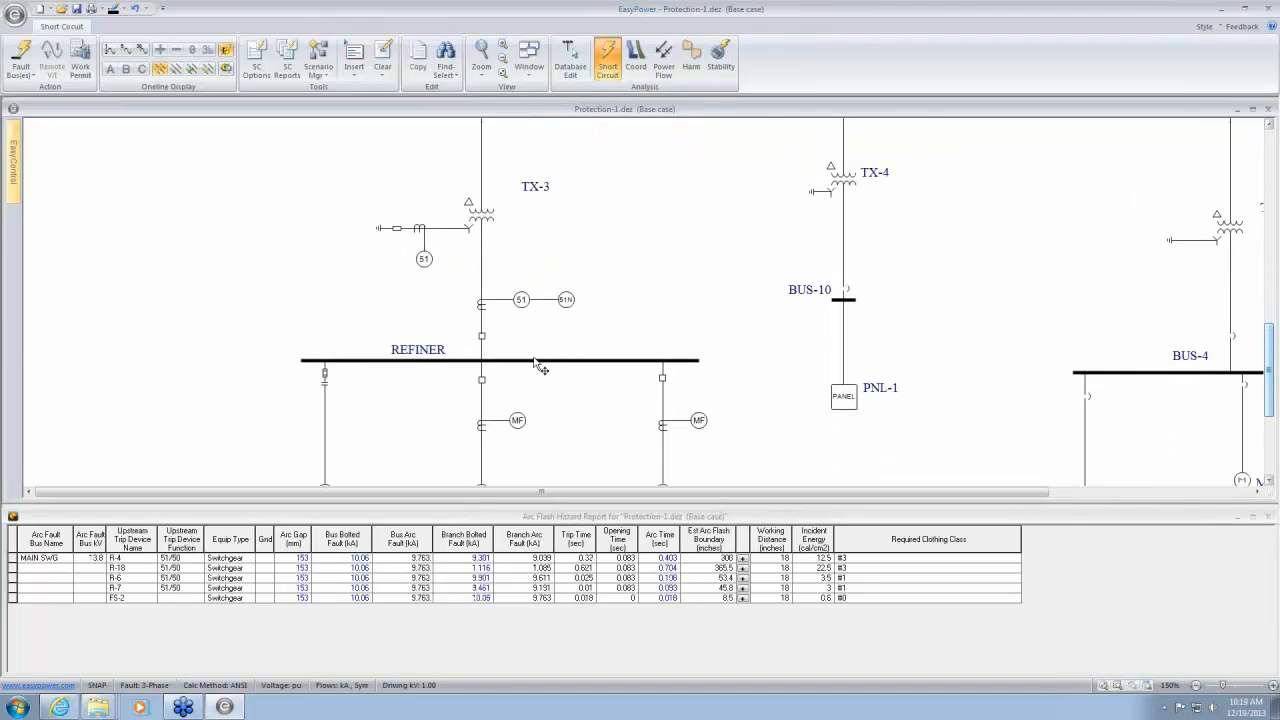
{"action": "double_click", "coordinate": [537, 360]}
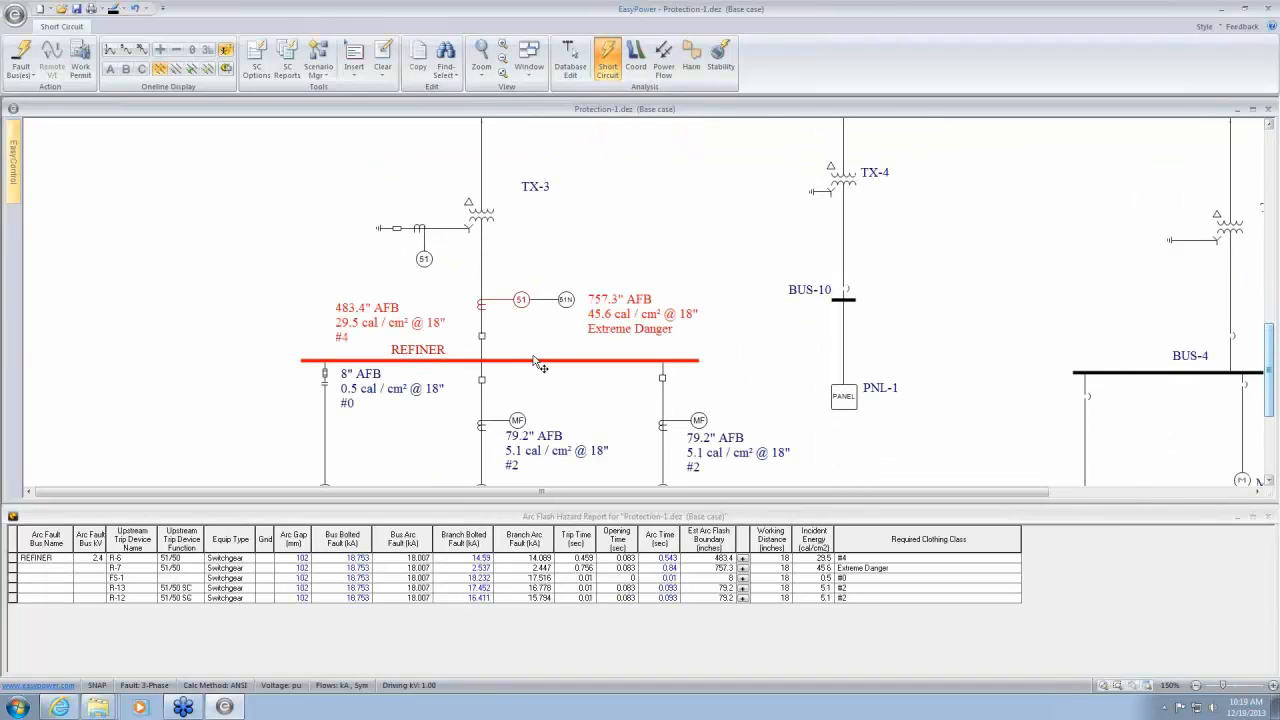
{"action": "left_click_drag", "start_coordinate": [758, 224], "coordinate": [397, 499]}
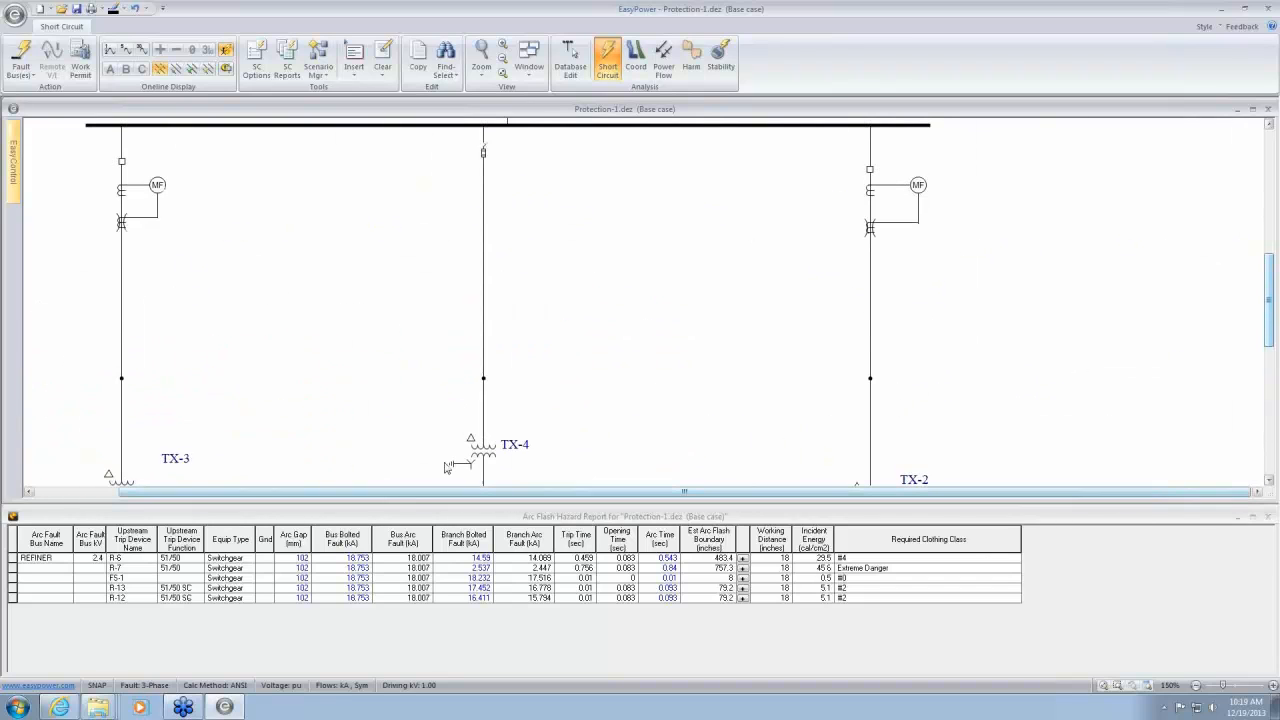
{"action": "left_click_drag", "start_coordinate": [692, 243], "coordinate": [712, 103]}
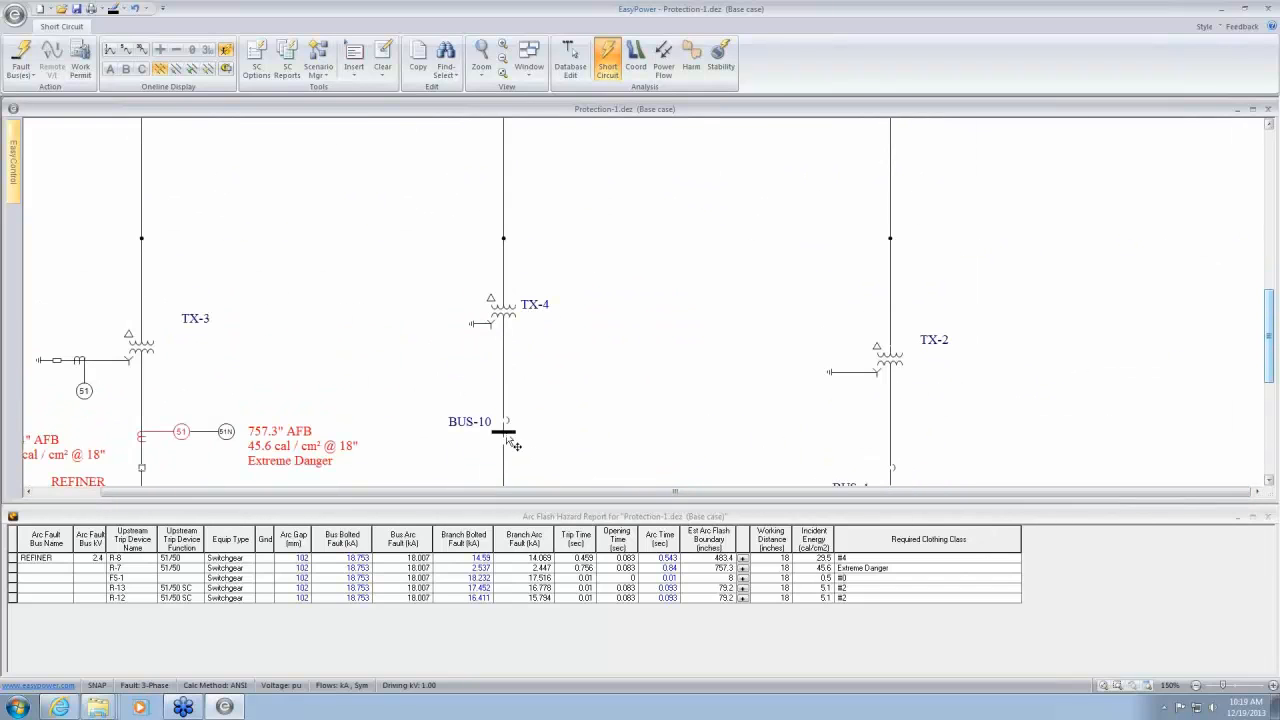
{"action": "double_click", "coordinate": [510, 433]}
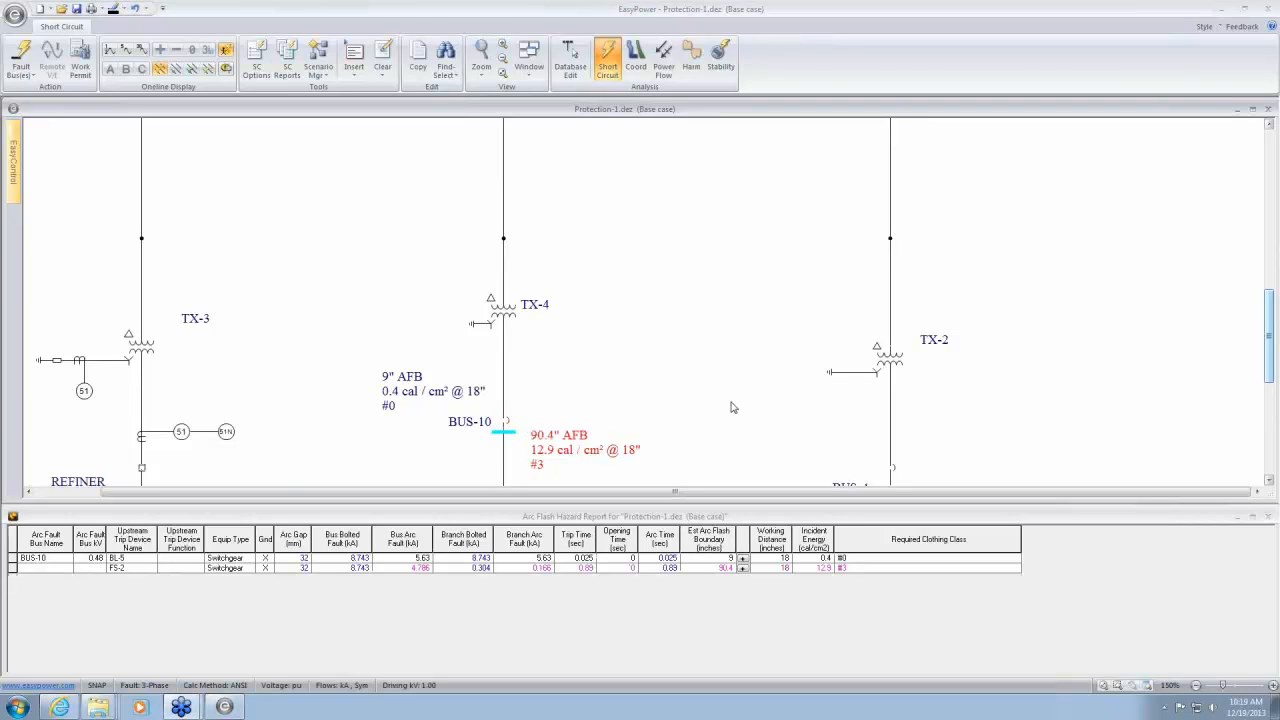
Set the worst-case arc flash hazard output to Excluding Main and apply it to BUS-10
{"action": "left_click", "coordinate": [256, 56]}
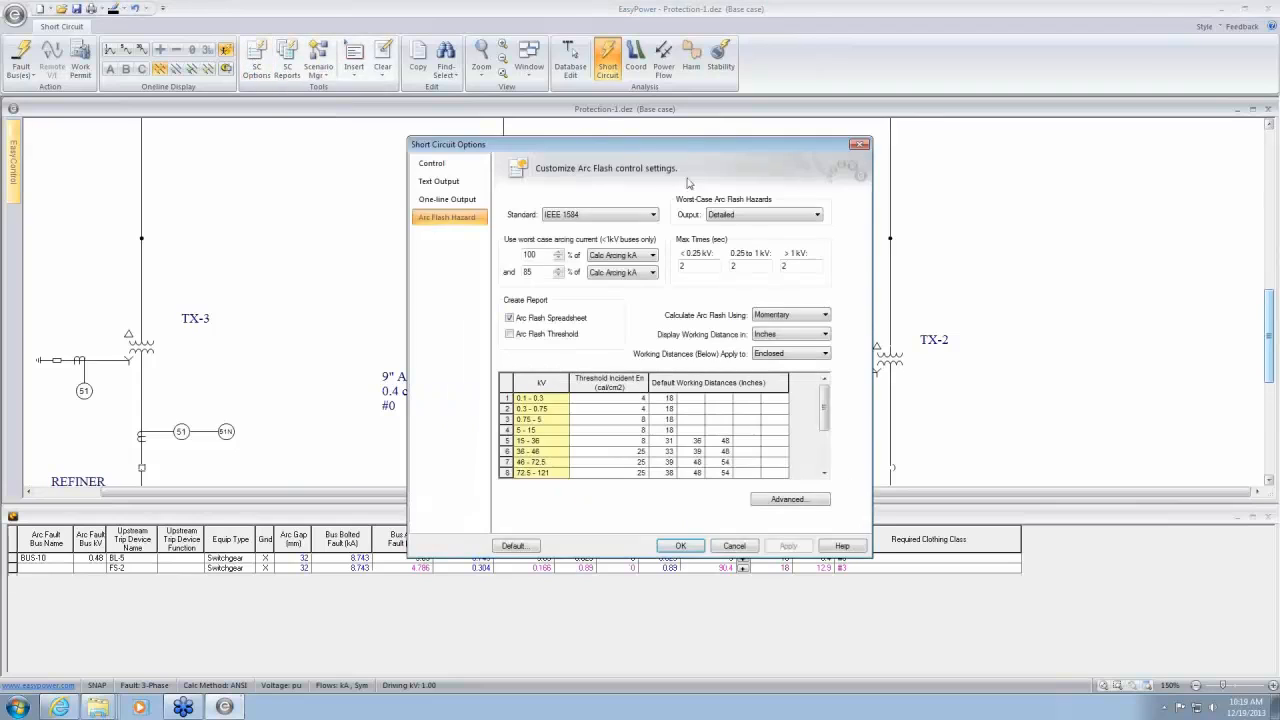
{"action": "left_click", "coordinate": [817, 214]}
{"action": "left_click", "coordinate": [772, 238]}
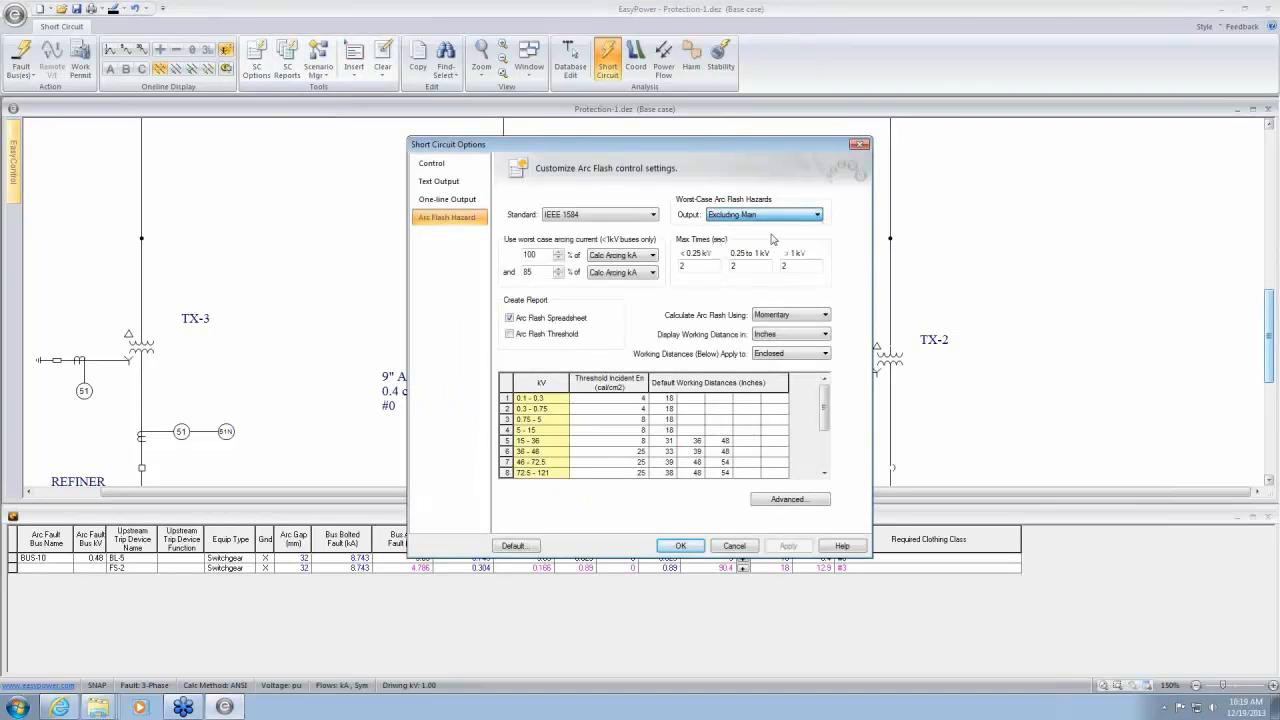
{"action": "left_click", "coordinate": [680, 545]}
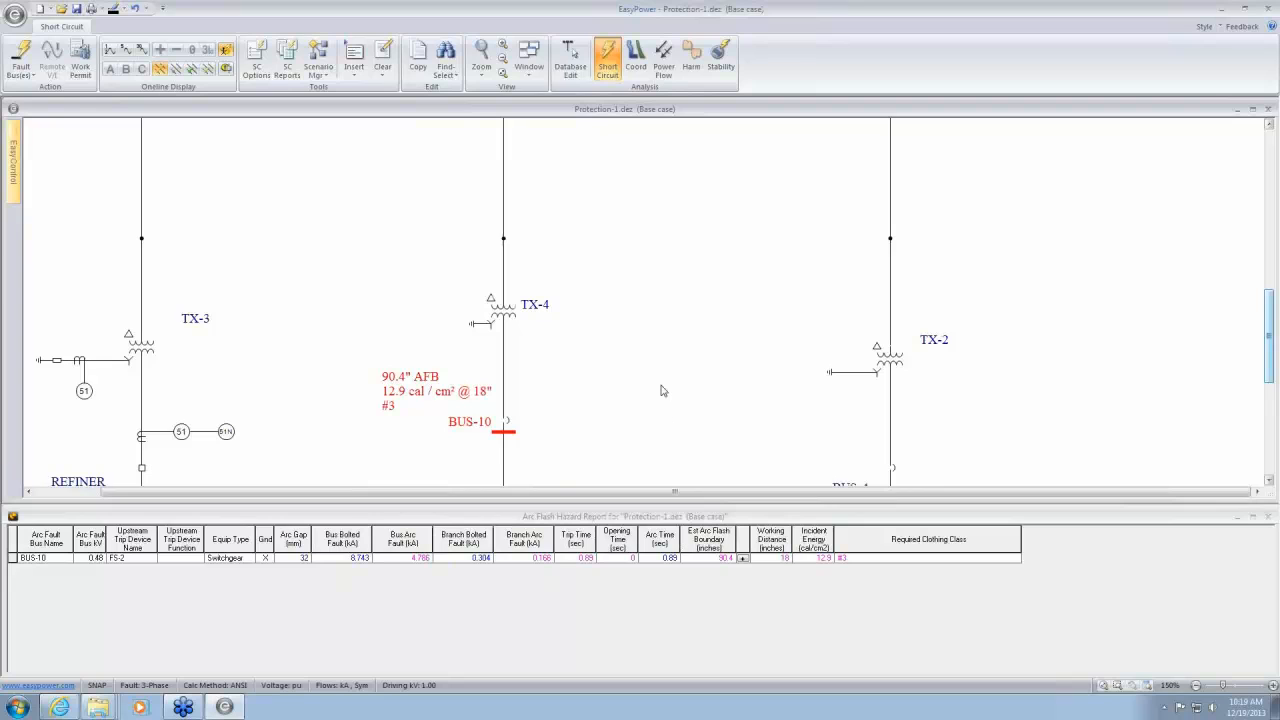
In the database, change the size of the S&C SMU-20 fused switch upstream of TX-4 to 40E
{"action": "left_click_drag", "start_coordinate": [646, 380], "coordinate": [652, 265]}
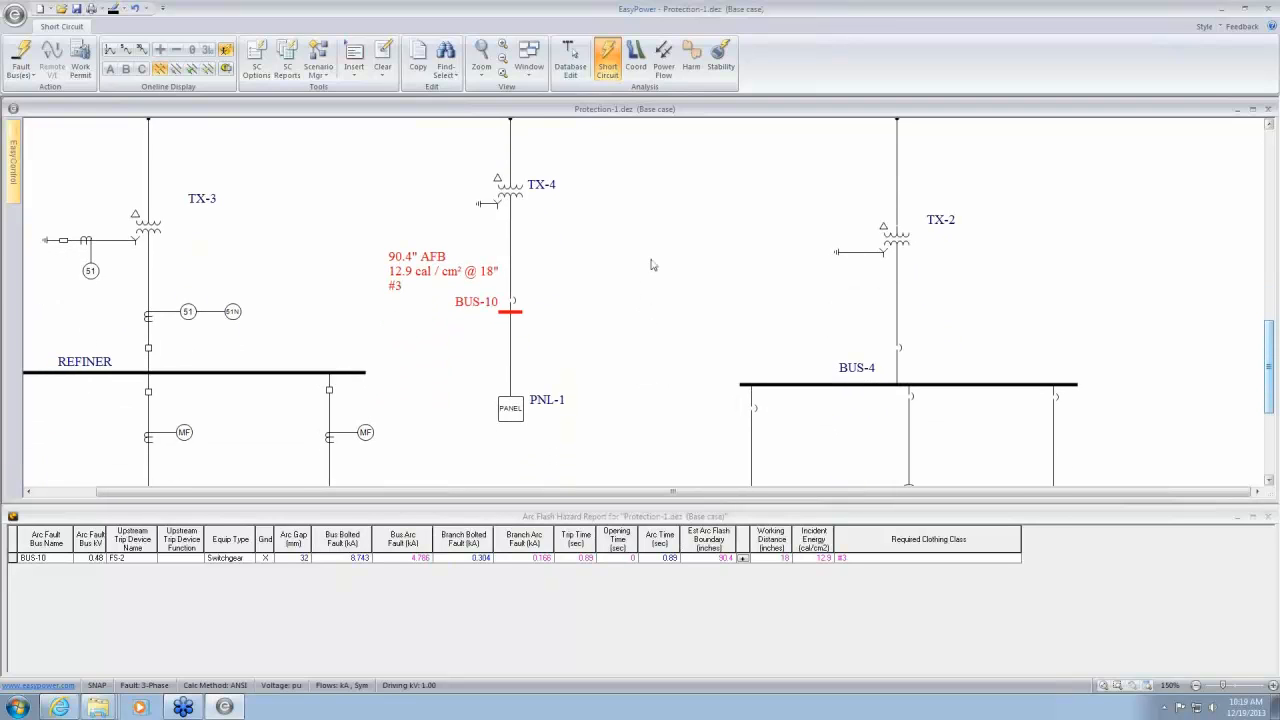
{"action": "mouse_move", "coordinate": [611, 172]}
{"action": "left_mouse_down"}
{"action": "mouse_move", "coordinate": [618, 304]}
{"action": "mouse_move", "coordinate": [618, 176]}
{"action": "left_mouse_up"}
{"action": "left_click", "coordinate": [575, 65]}
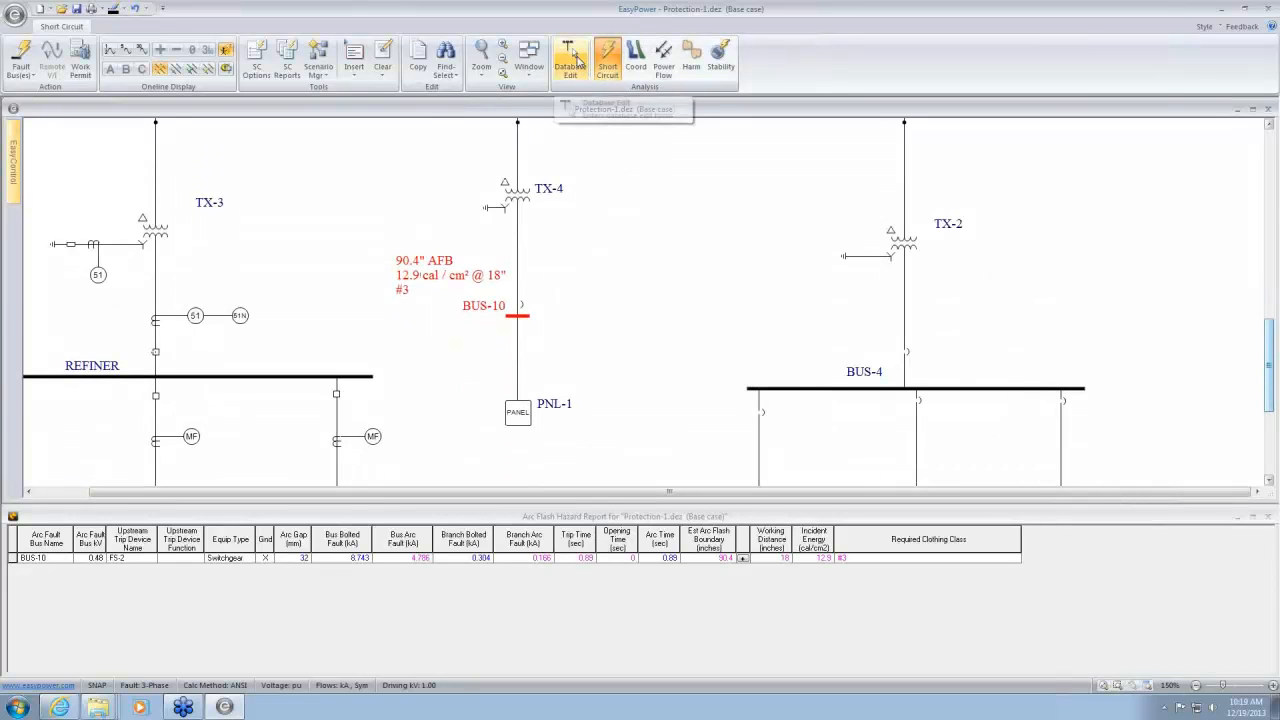
{"action": "left_click", "coordinate": [634, 386]}
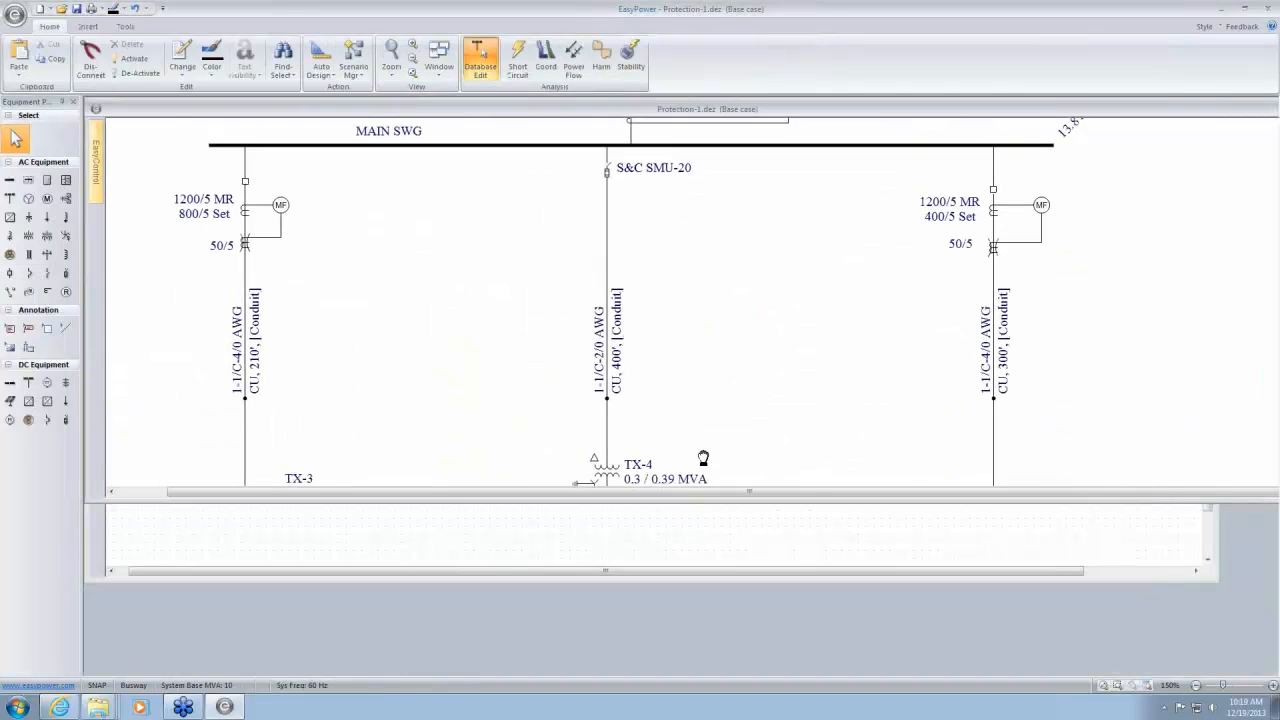
{"action": "double_click", "coordinate": [608, 150]}
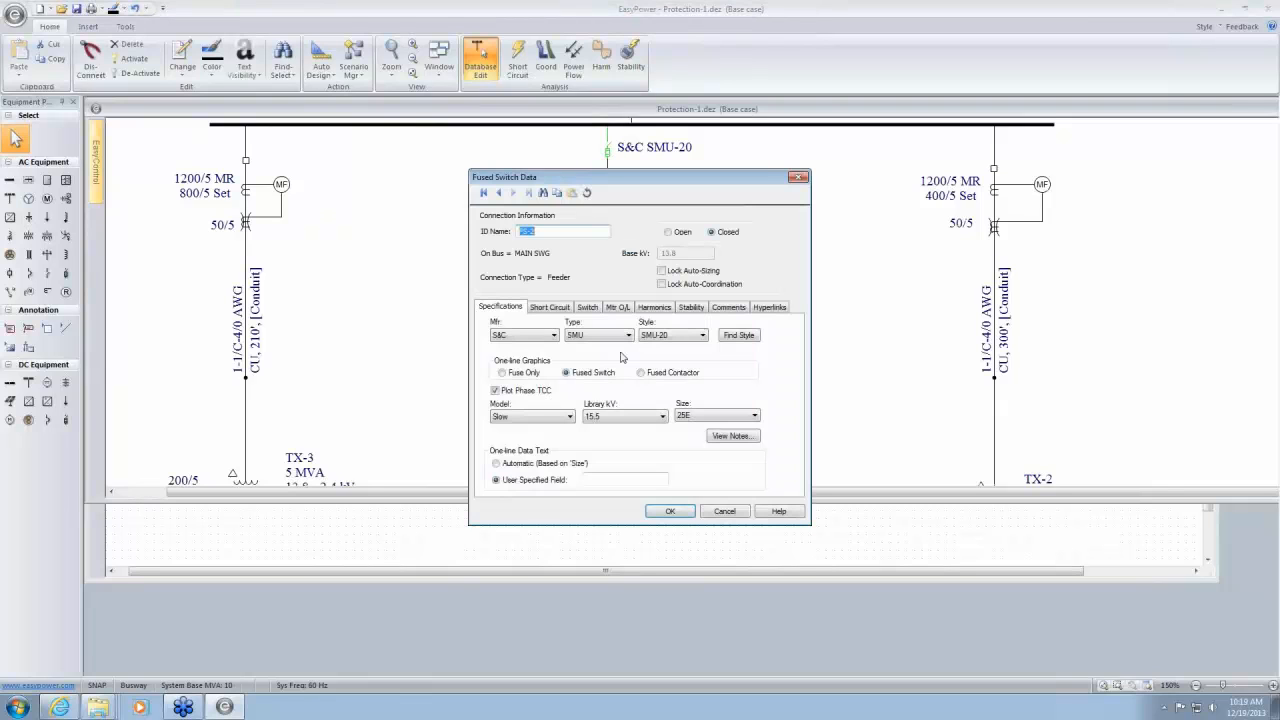
{"action": "left_click", "coordinate": [754, 416]}
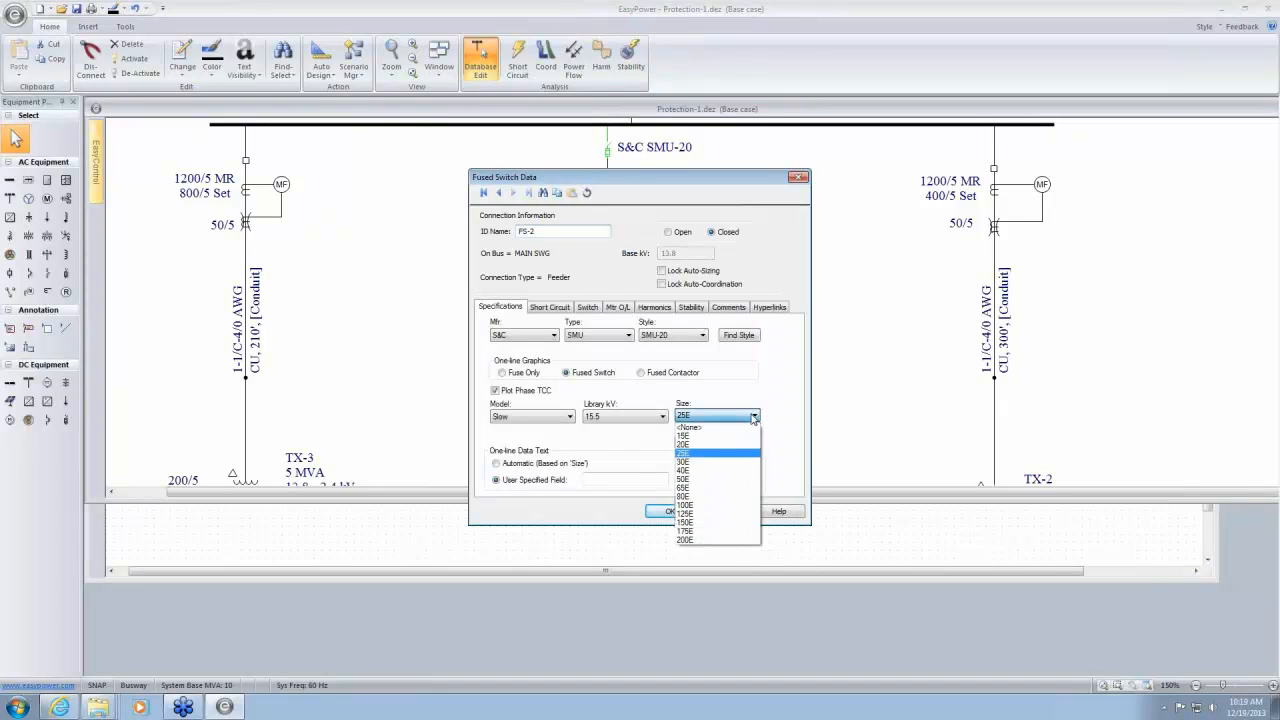
{"action": "left_click", "coordinate": [716, 470]}
{"action": "left_click", "coordinate": [672, 512]}
Return to short circuit analysis, calculate arc flash at PNL-1 and BUS-10, and tile the hazard report below the one-line
{"action": "left_click", "coordinate": [517, 58]}
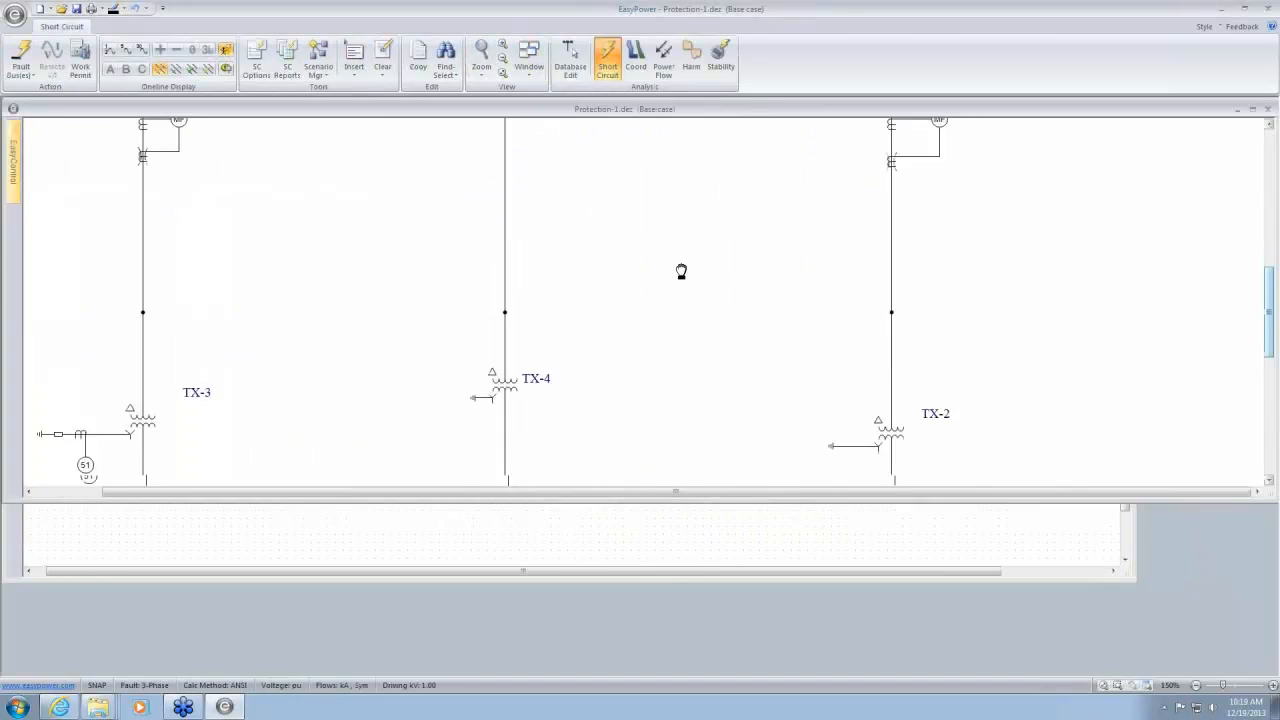
{"action": "scroll", "coordinate": [642, 279], "scroll_direction": "down", "scroll_amount": 3}
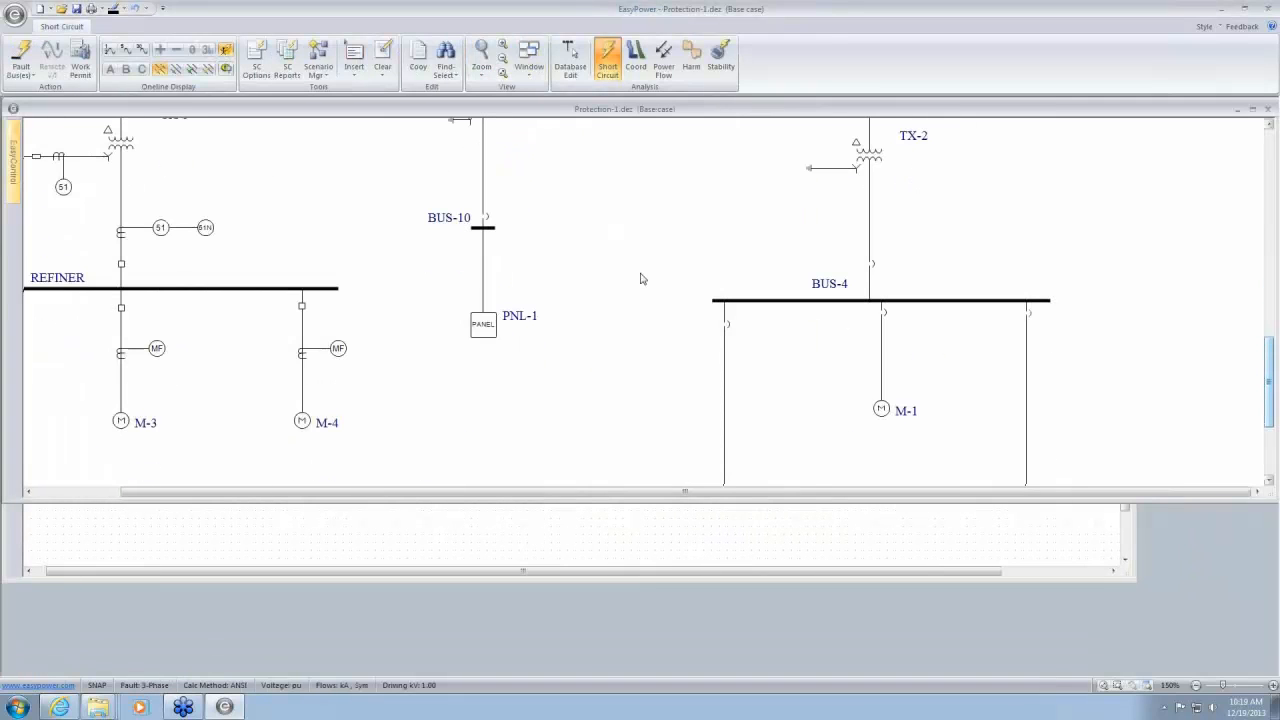
{"action": "left_click", "coordinate": [496, 332]}
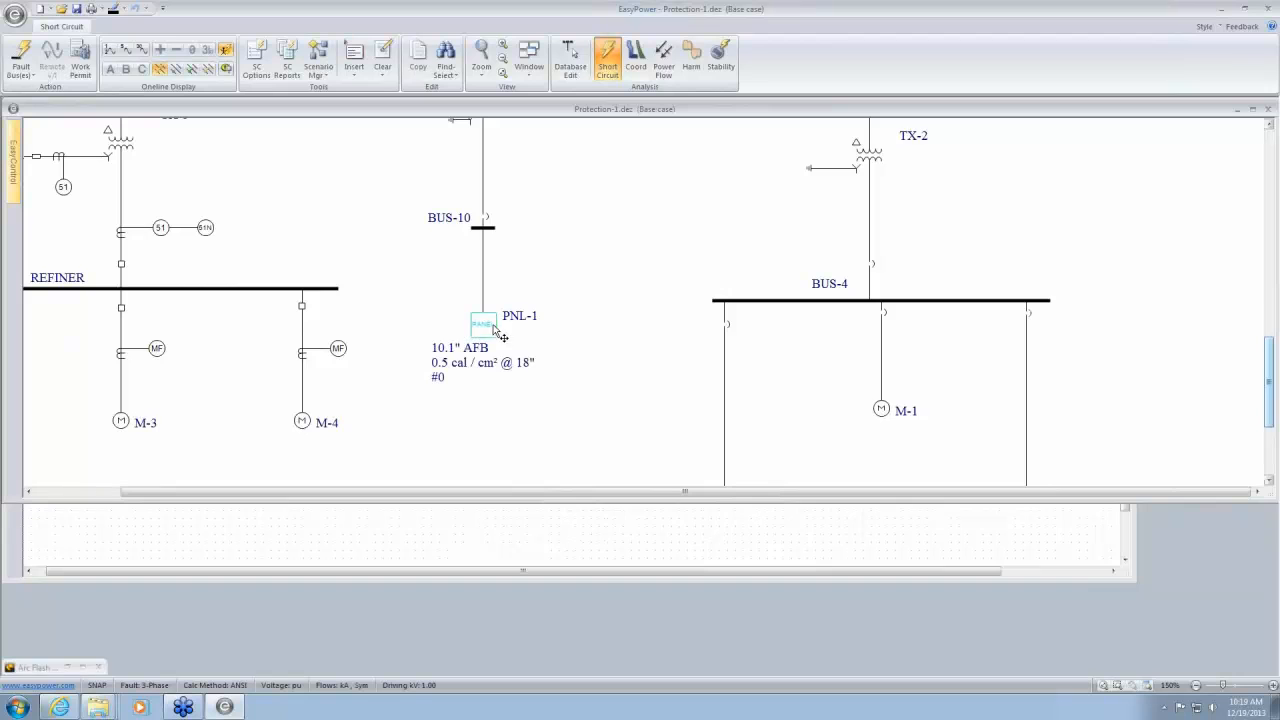
{"action": "left_click", "coordinate": [487, 229]}
{"action": "scroll", "coordinate": [600, 277], "scroll_direction": "up", "scroll_amount": 2}
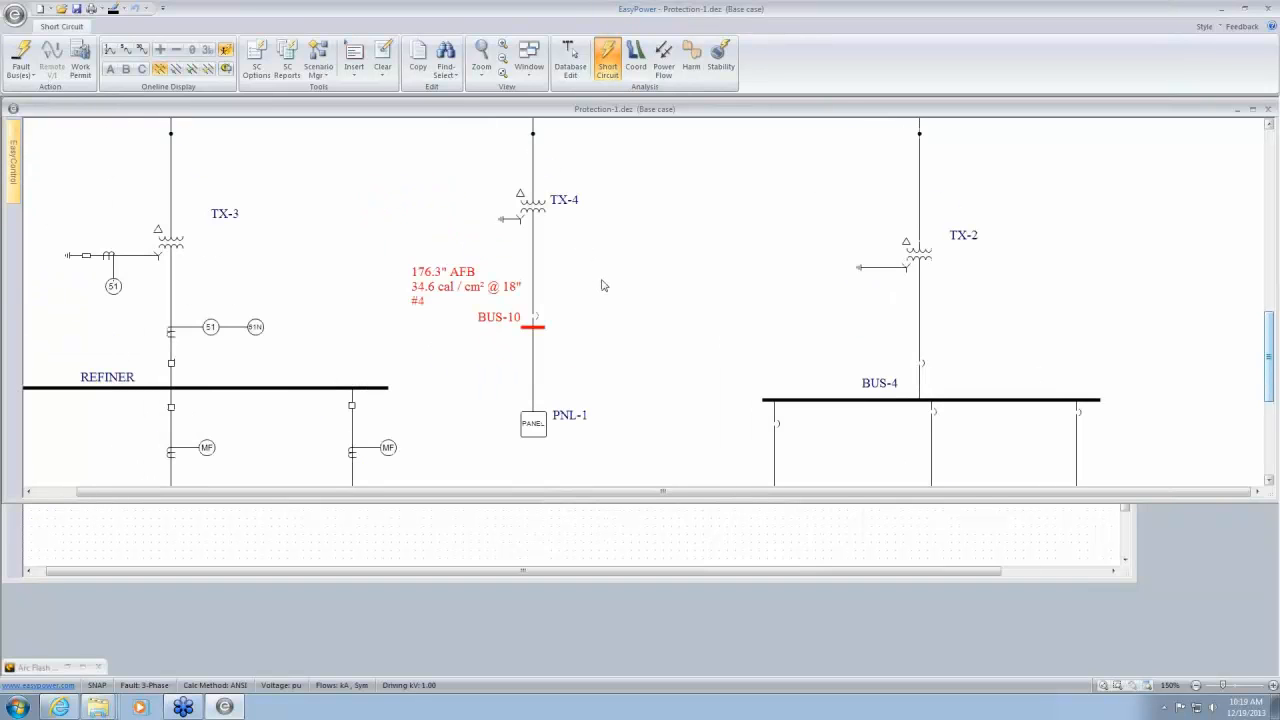
{"action": "key", "text": "ctrl+t"}
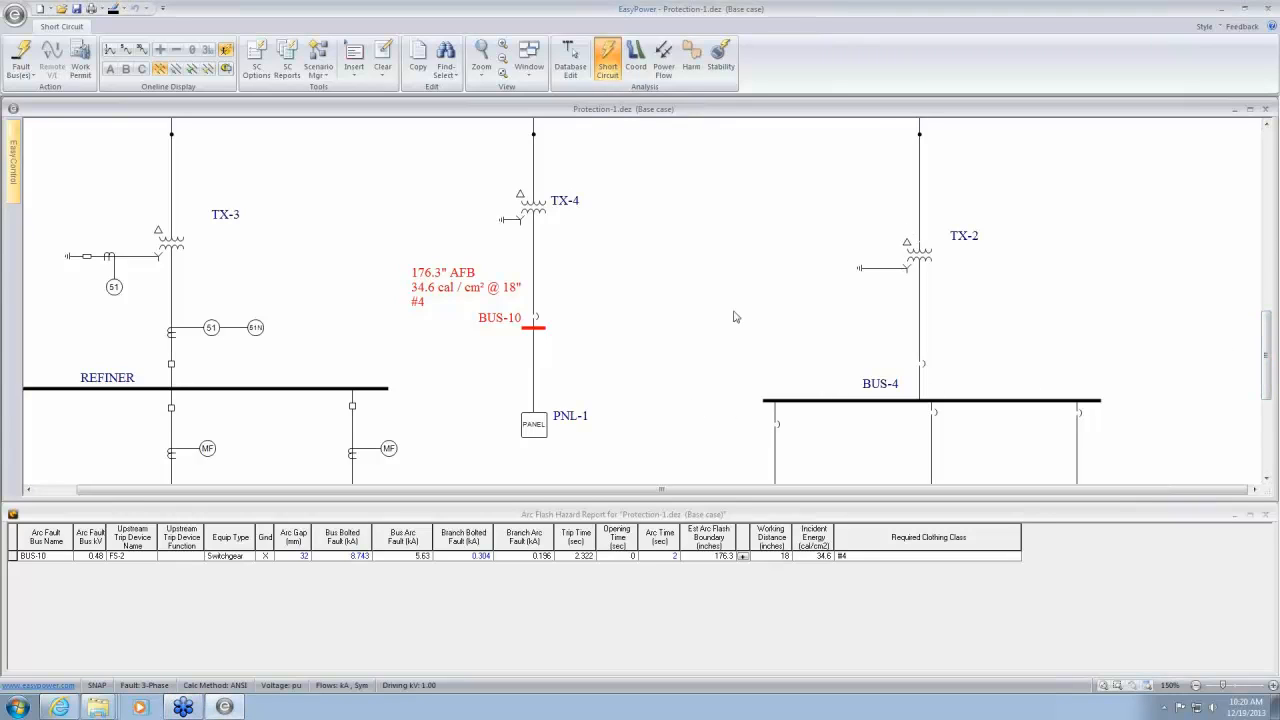
Review the arc flash hazard options beside the BUS-10 results and close them without saving
{"action": "left_click_drag", "start_coordinate": [1267, 336], "coordinate": [1268, 306]}
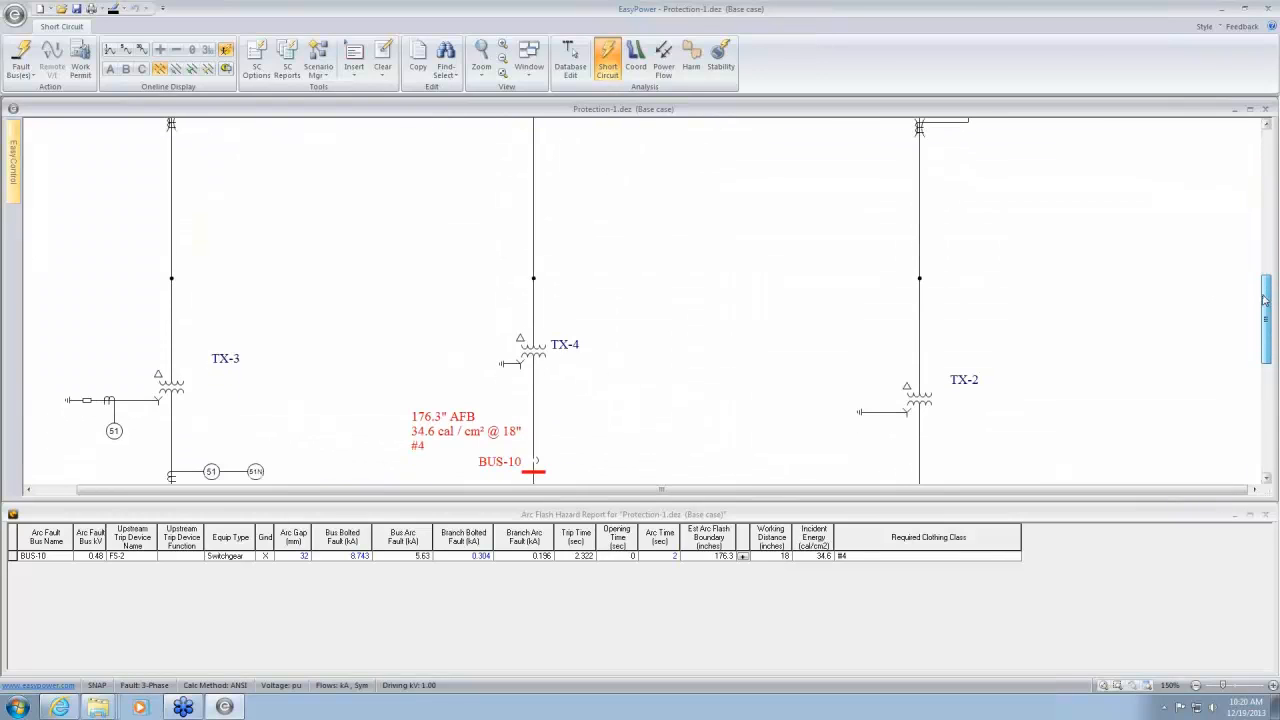
{"action": "left_click", "coordinate": [256, 64]}
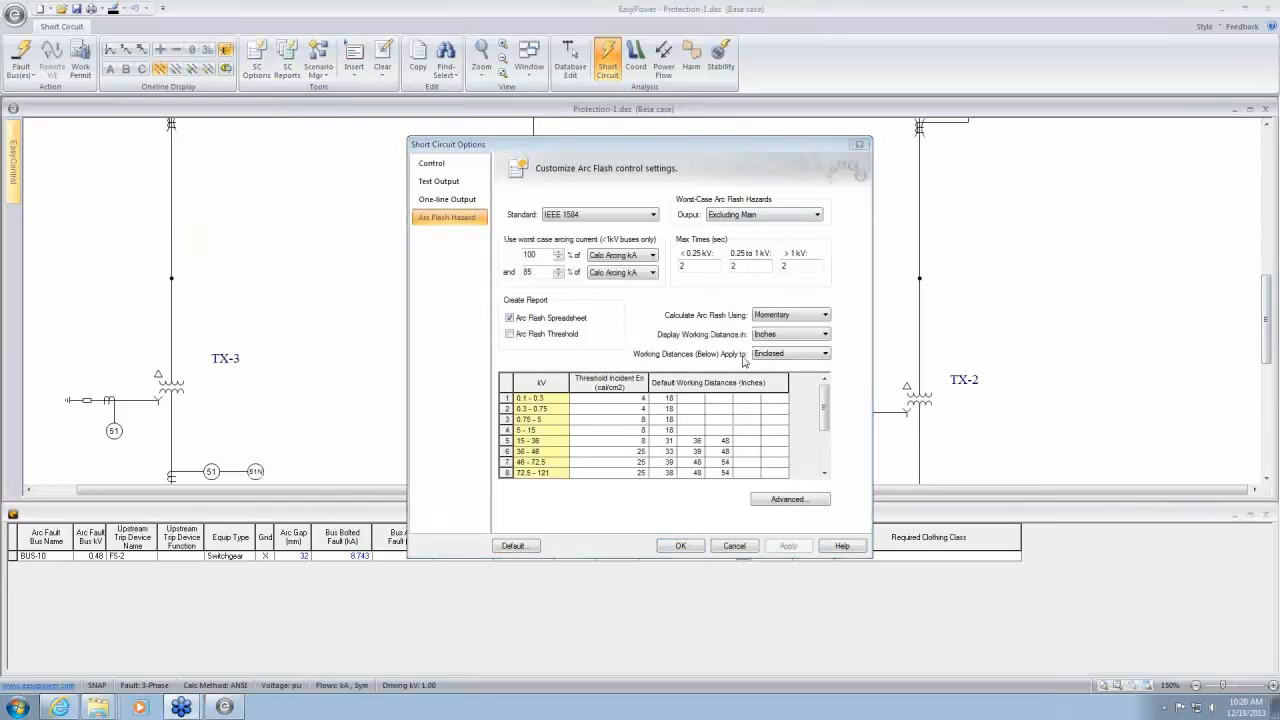
{"action": "left_click_drag", "start_coordinate": [772, 146], "coordinate": [958, 57]}
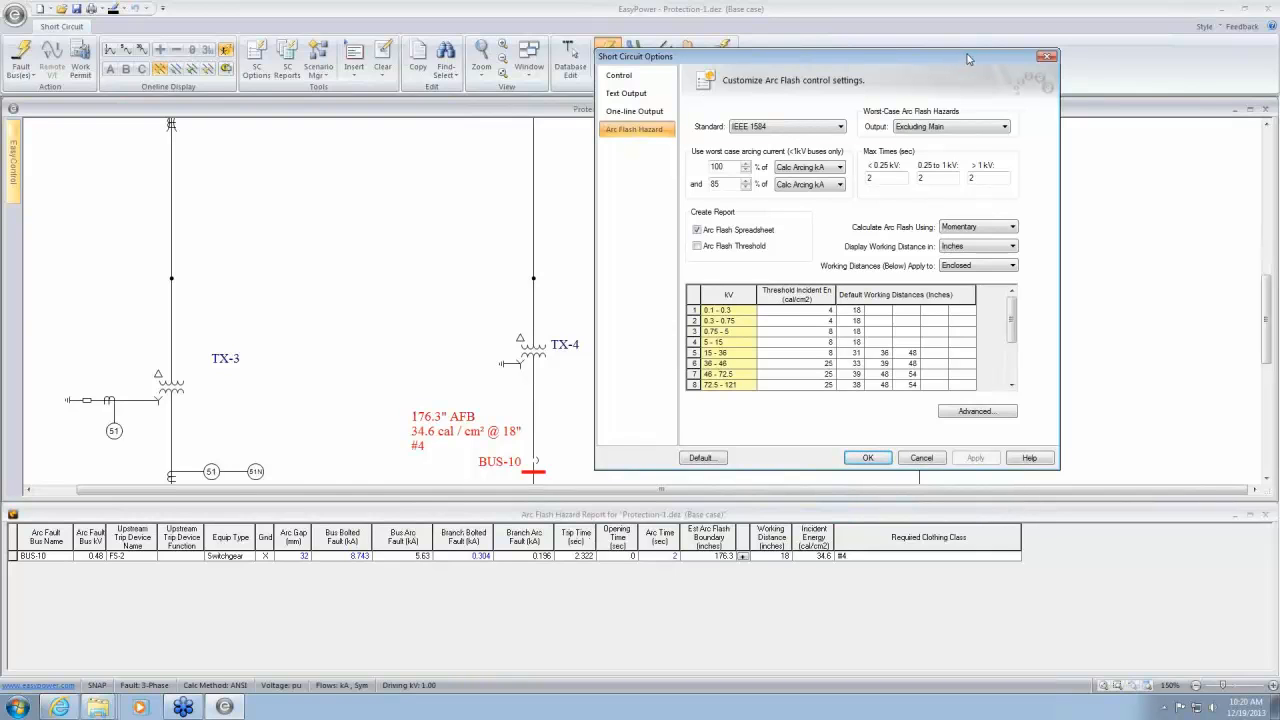
{"action": "left_click_drag", "start_coordinate": [967, 58], "coordinate": [1044, 44]}
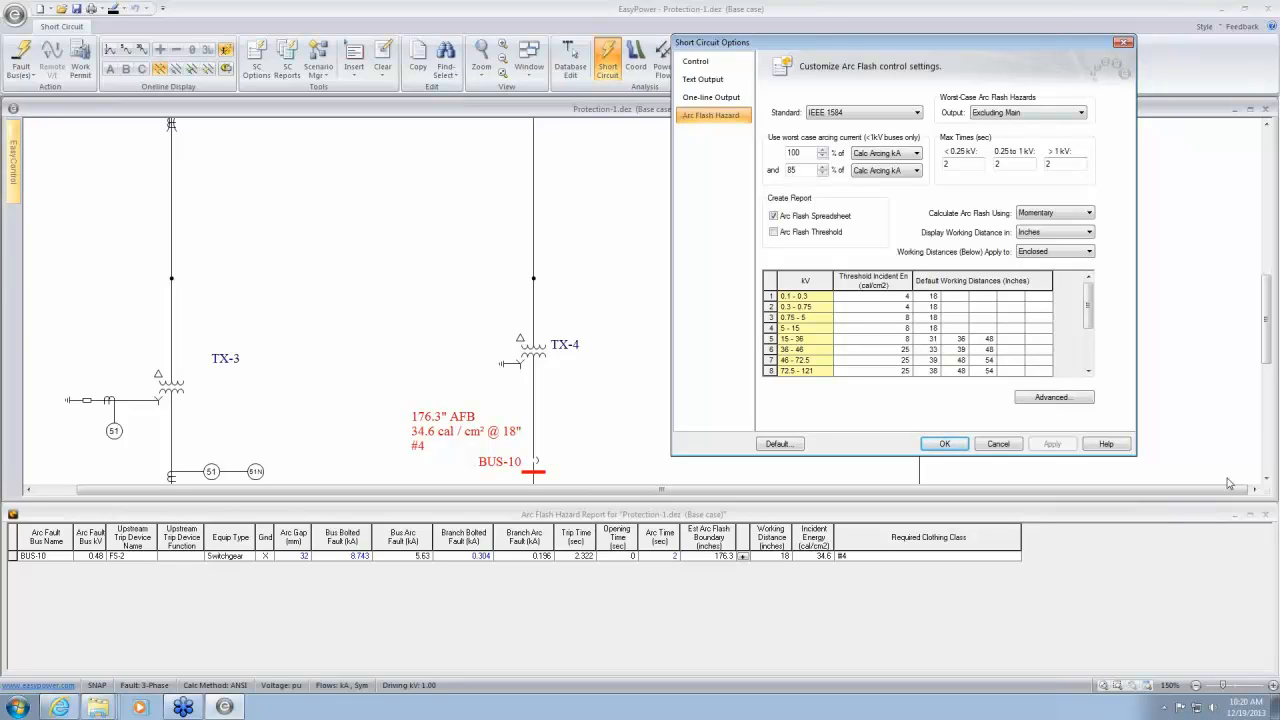
{"action": "left_click", "coordinate": [998, 444]}
Switch to database editing, inspect the REFINER bus specifications and close them without saving
{"action": "scroll", "coordinate": [729, 369], "scroll_direction": "down", "scroll_amount": 2}
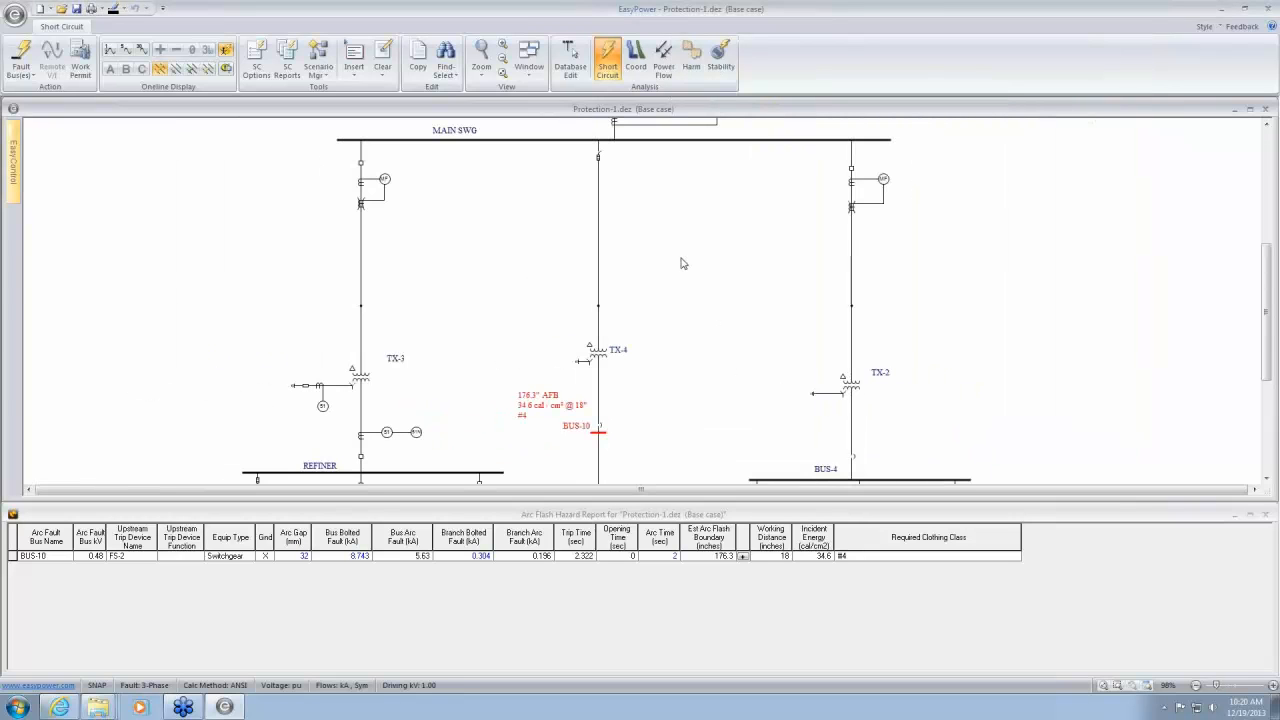
{"action": "left_click", "coordinate": [569, 66]}
{"action": "scroll", "coordinate": [594, 317], "scroll_direction": "down", "scroll_amount": 5}
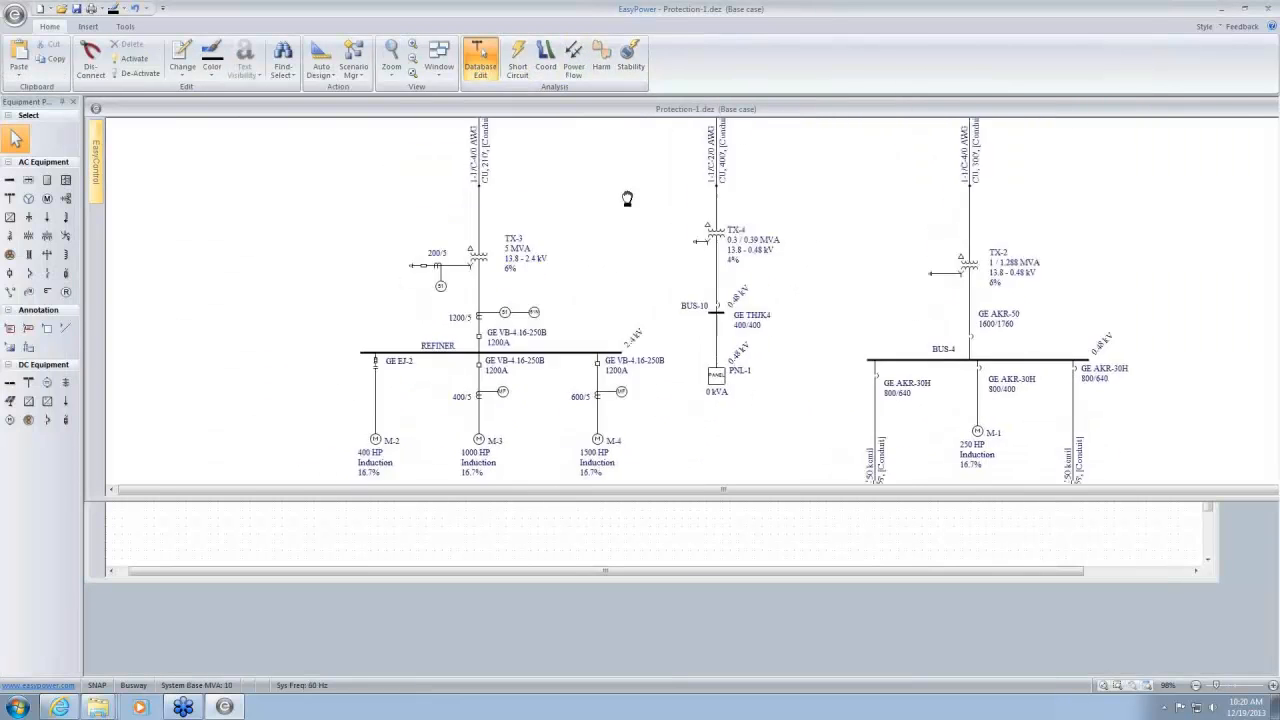
{"action": "scroll", "coordinate": [586, 298], "scroll_direction": "up", "scroll_amount": 2}
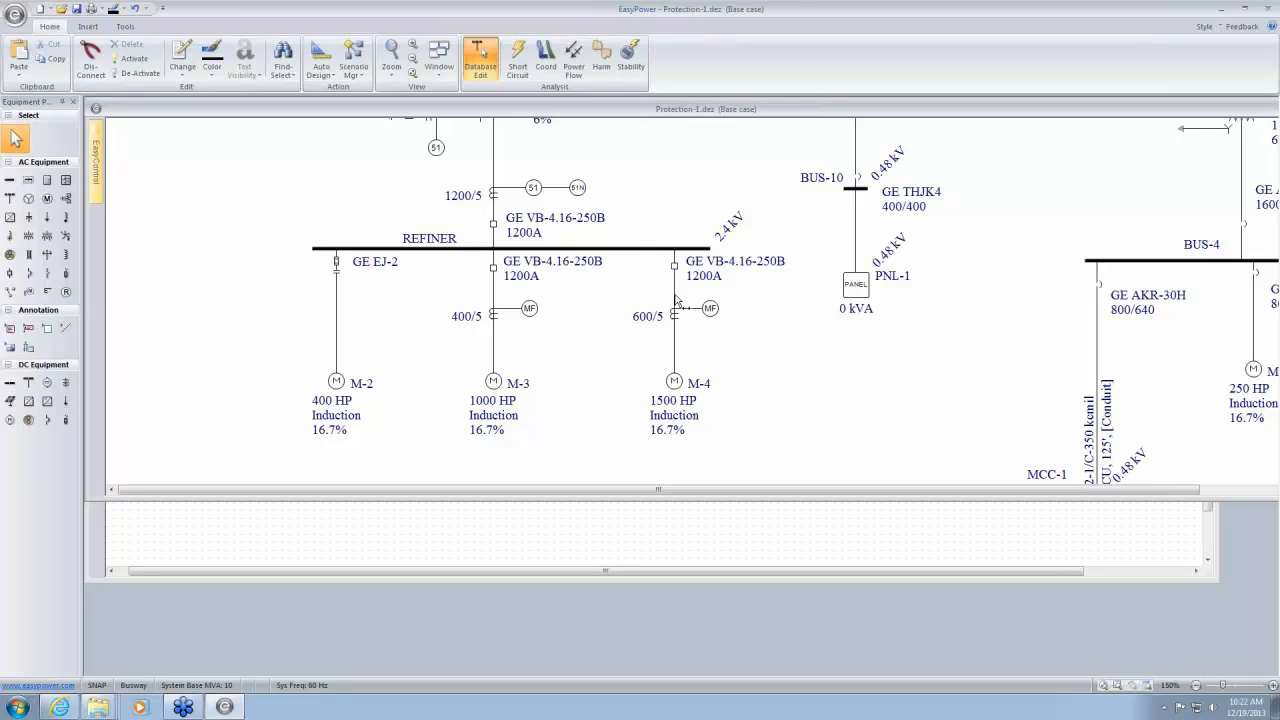
{"action": "double_click", "coordinate": [637, 260]}
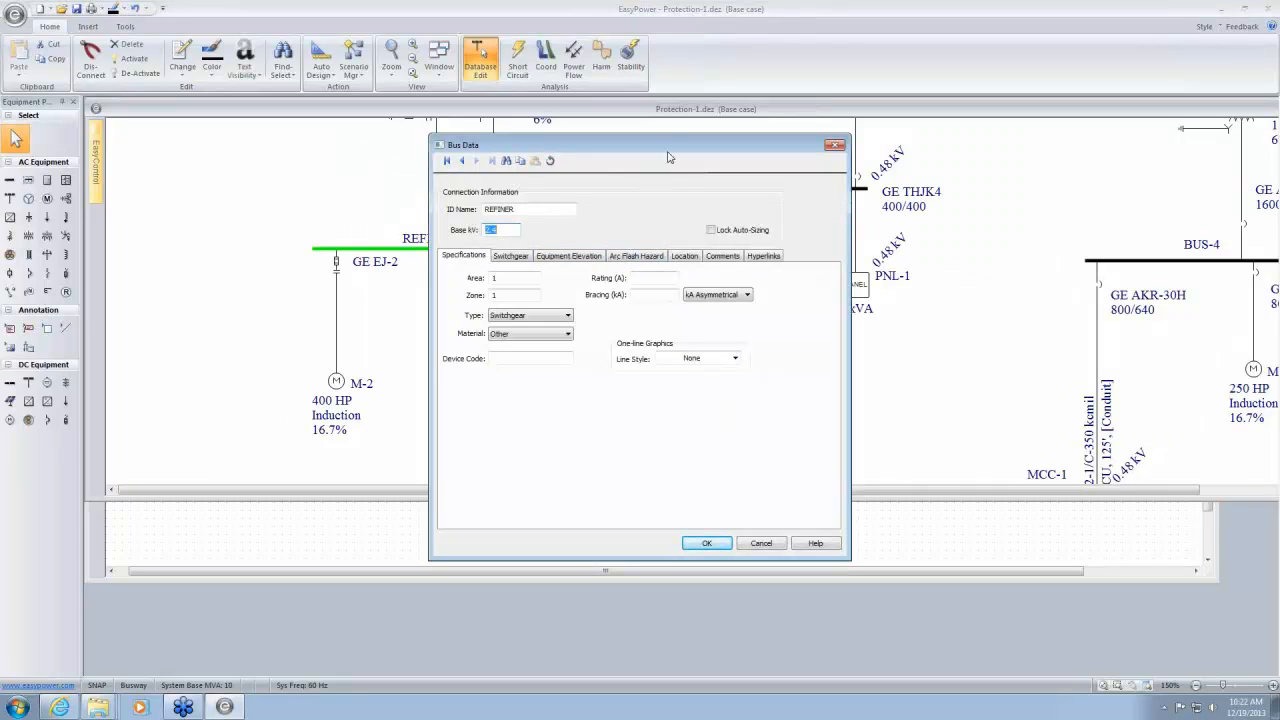
{"action": "left_click", "coordinate": [765, 541]}
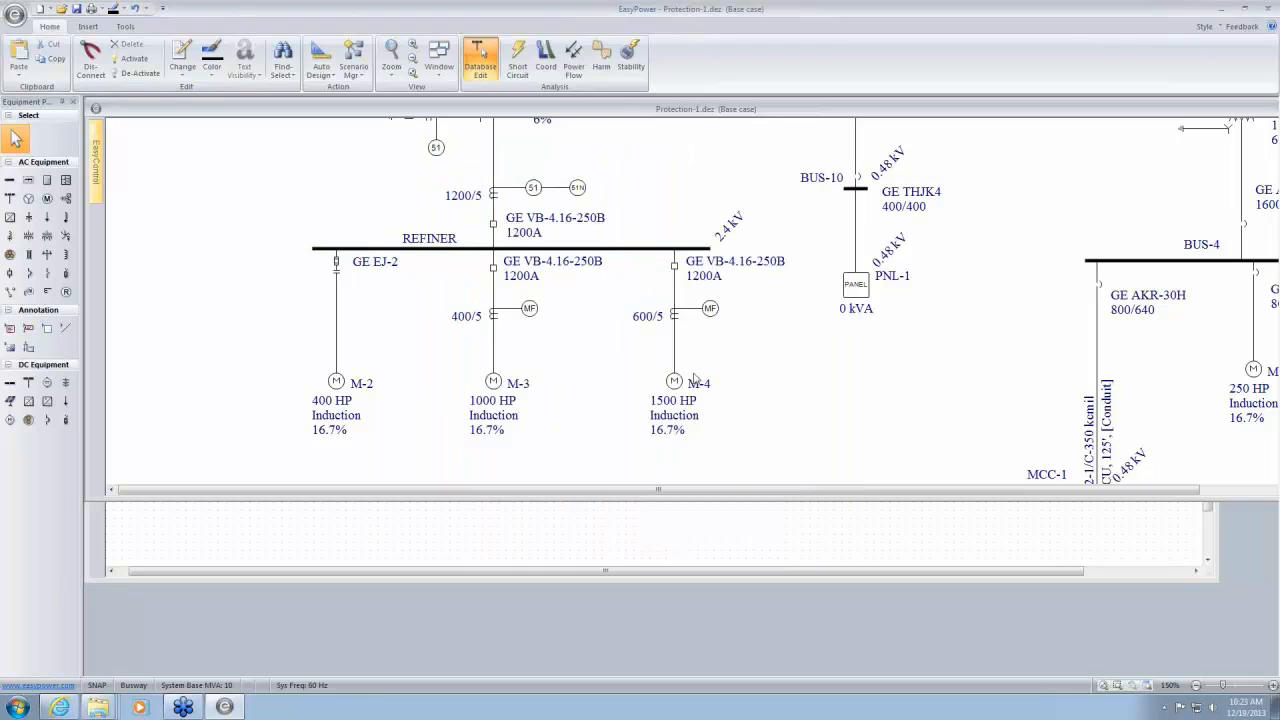
Examine the orientation choices in the REFINER bus's arc flash hazard data, keep Vertical and close the bus data
{"action": "double_click", "coordinate": [612, 249]}
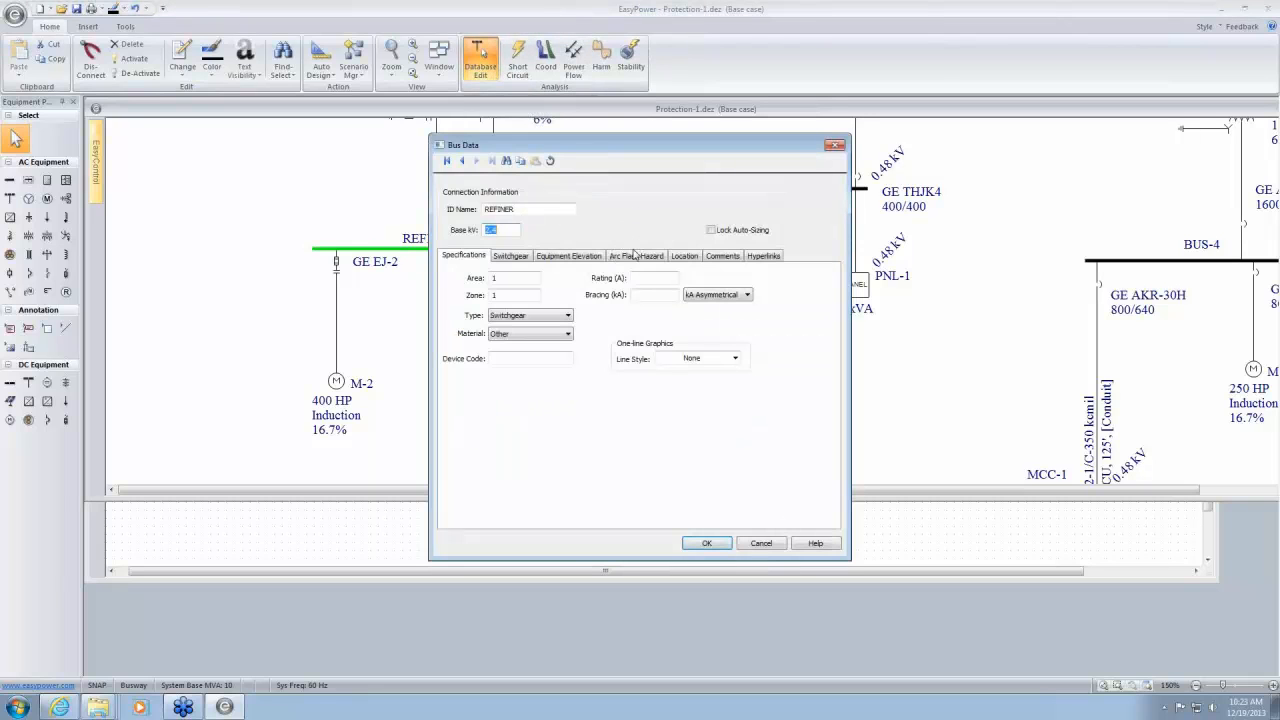
{"action": "left_click", "coordinate": [636, 256]}
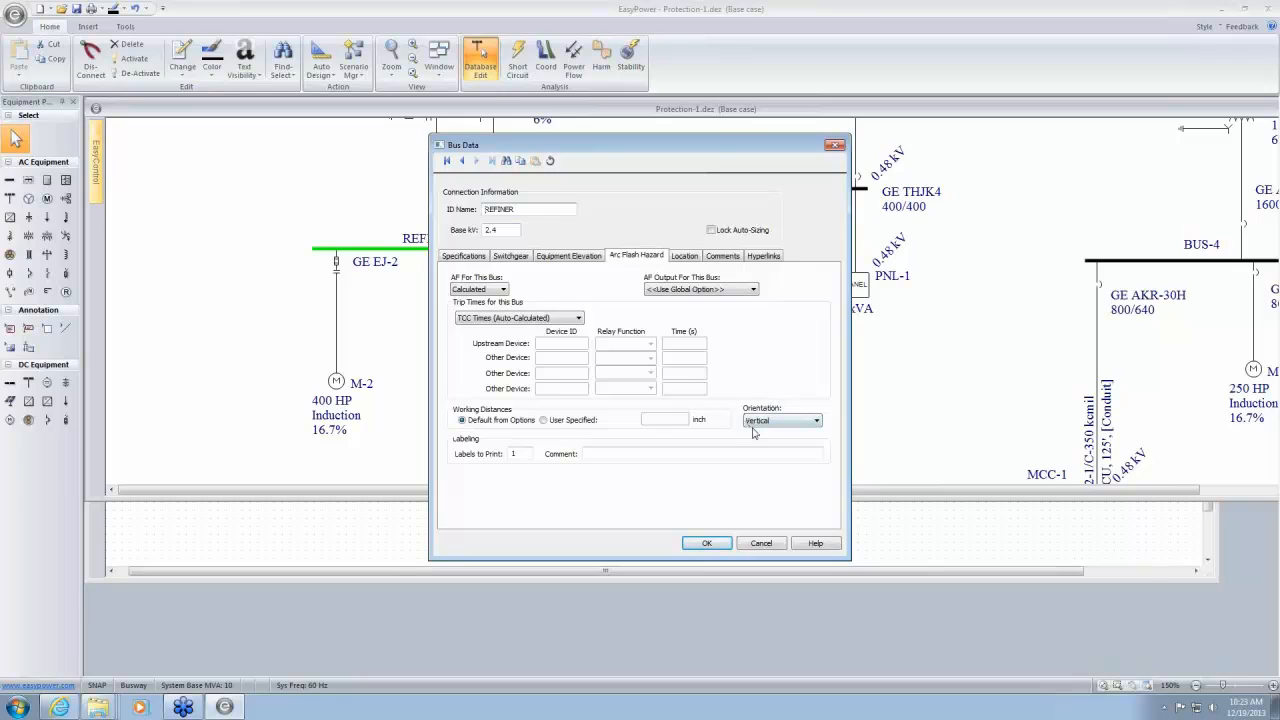
{"action": "left_click", "coordinate": [817, 421]}
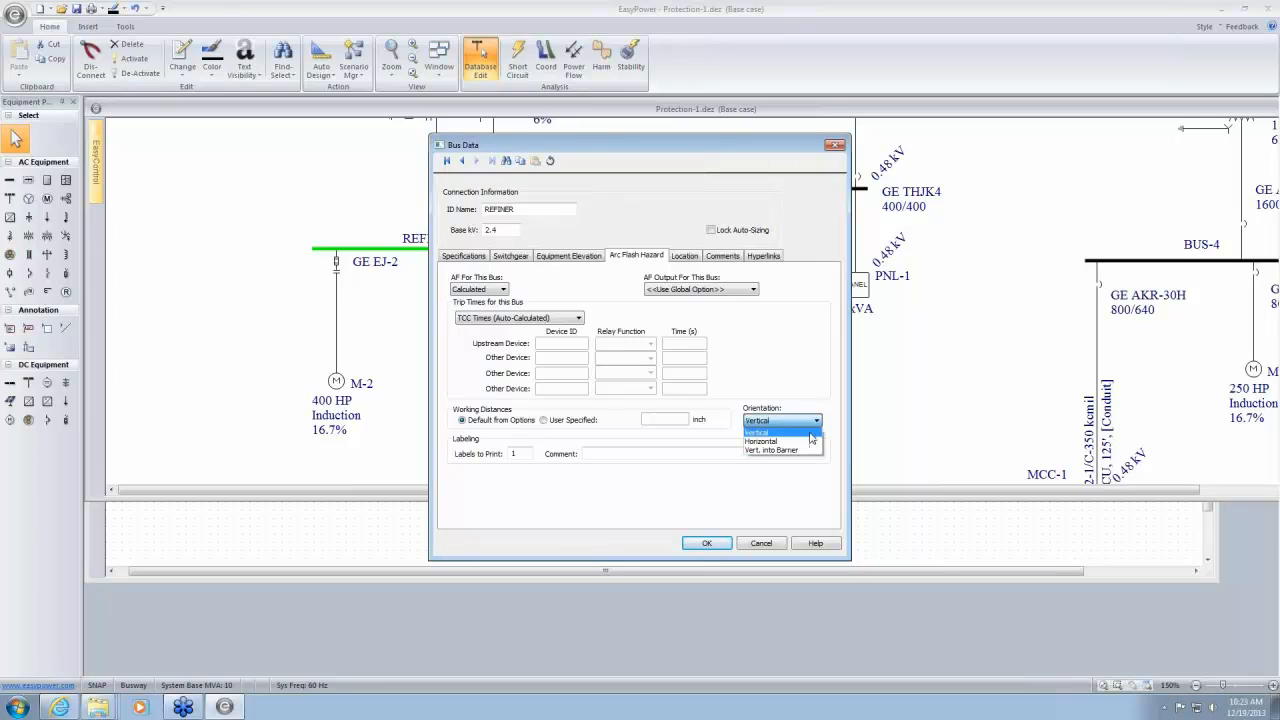
{"action": "left_click", "coordinate": [828, 383]}
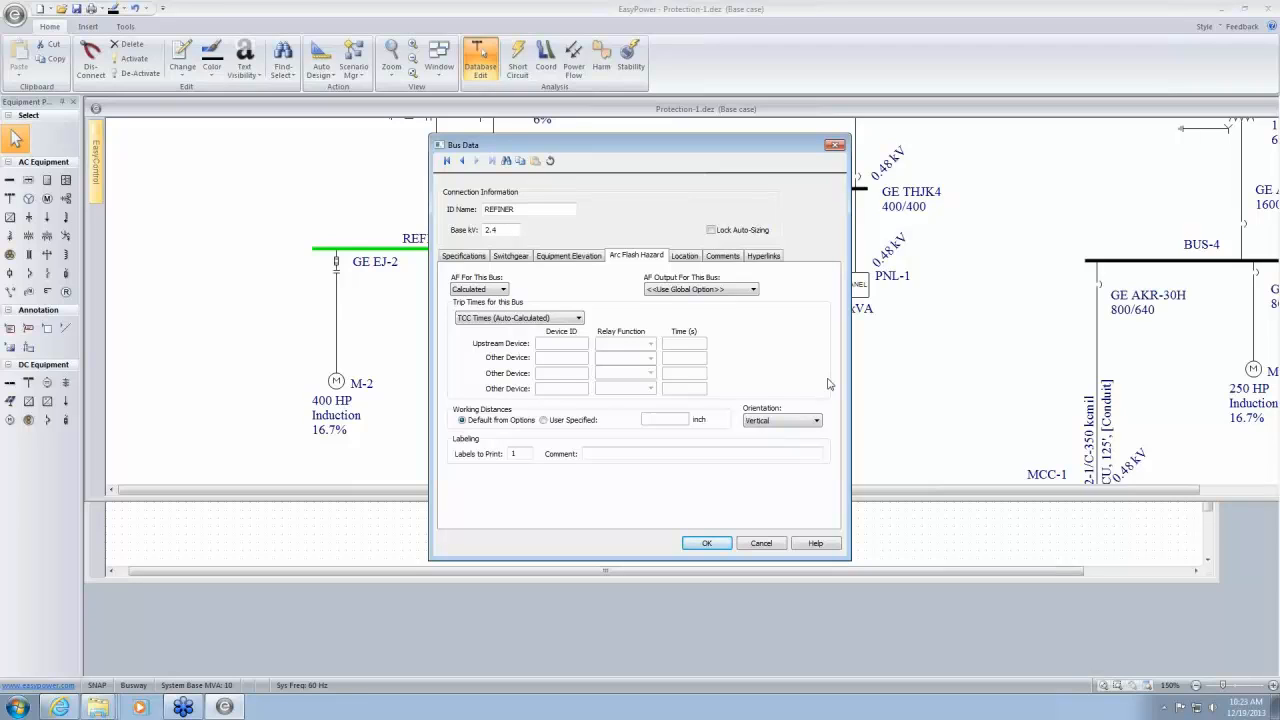
{"action": "left_click", "coordinate": [707, 543]}
{"action": "left_click_drag", "start_coordinate": [891, 349], "coordinate": [699, 502]}
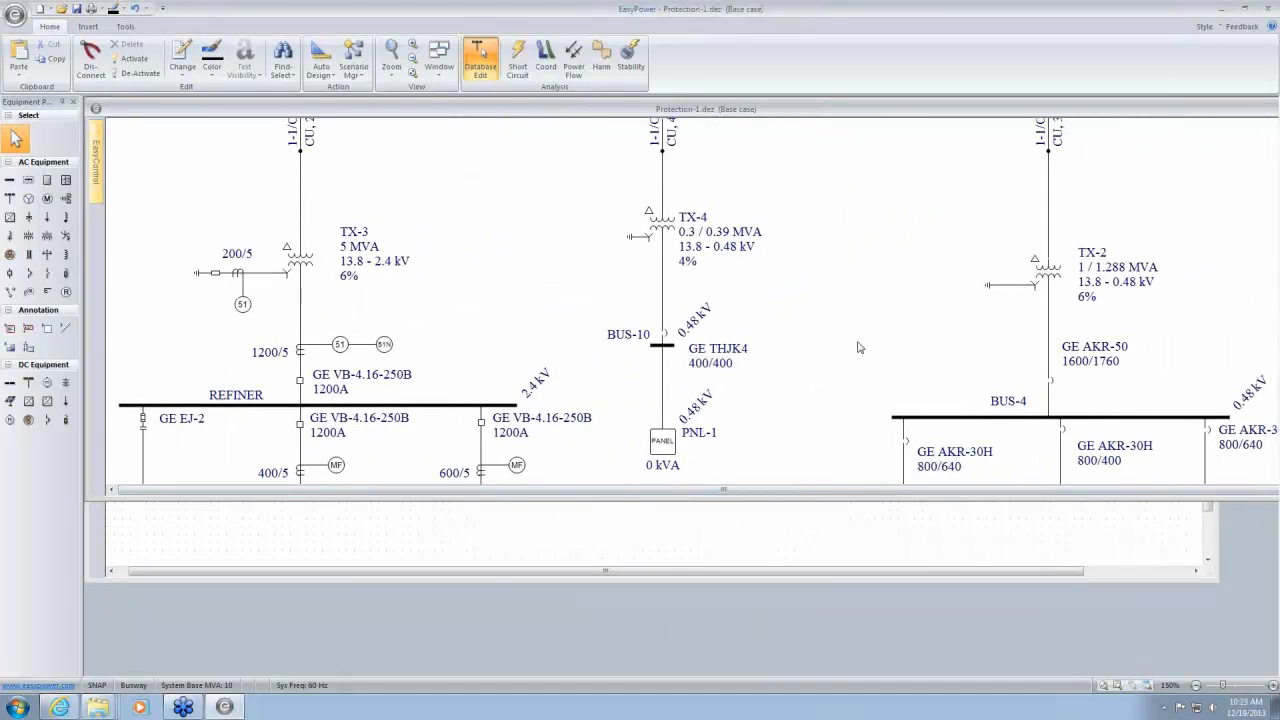
Lengthen the BUS-4 bus on the one-line beyond the MCC-2 feeder to make room for more feeders
{"action": "left_click_drag", "start_coordinate": [858, 347], "coordinate": [626, 295]}
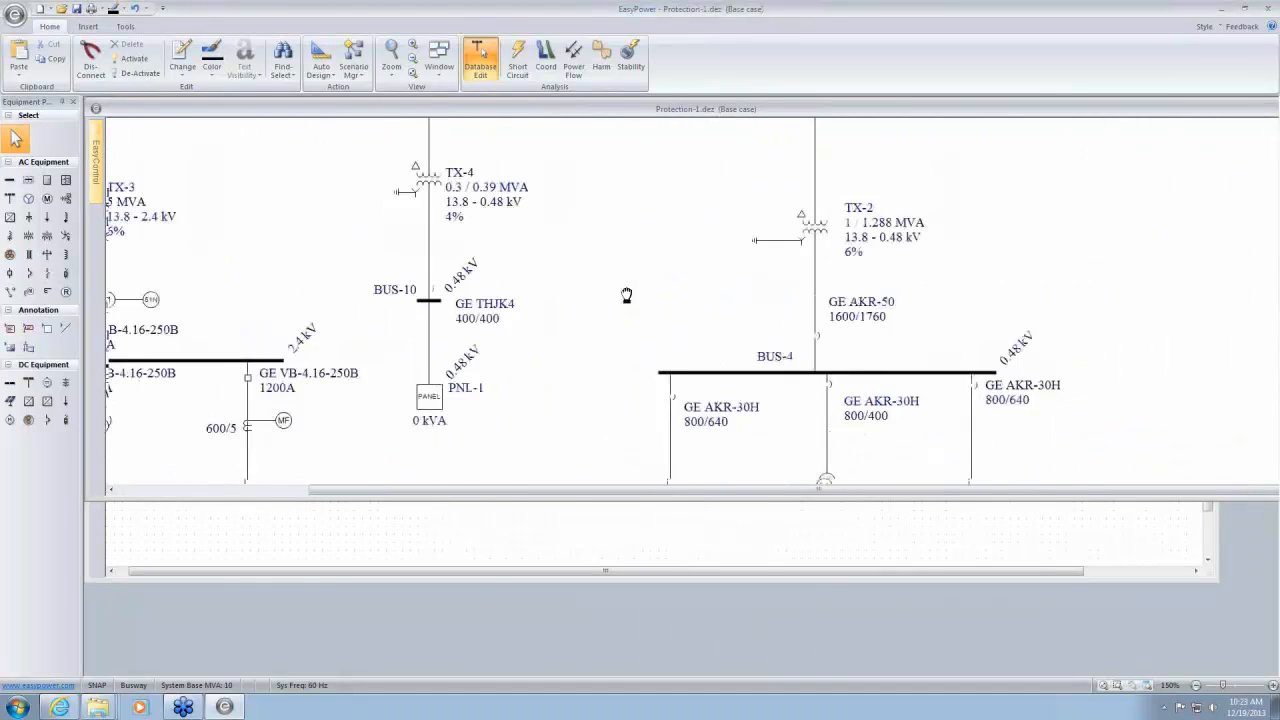
{"action": "scroll", "coordinate": [646, 272], "scroll_direction": "down", "scroll_amount": 3}
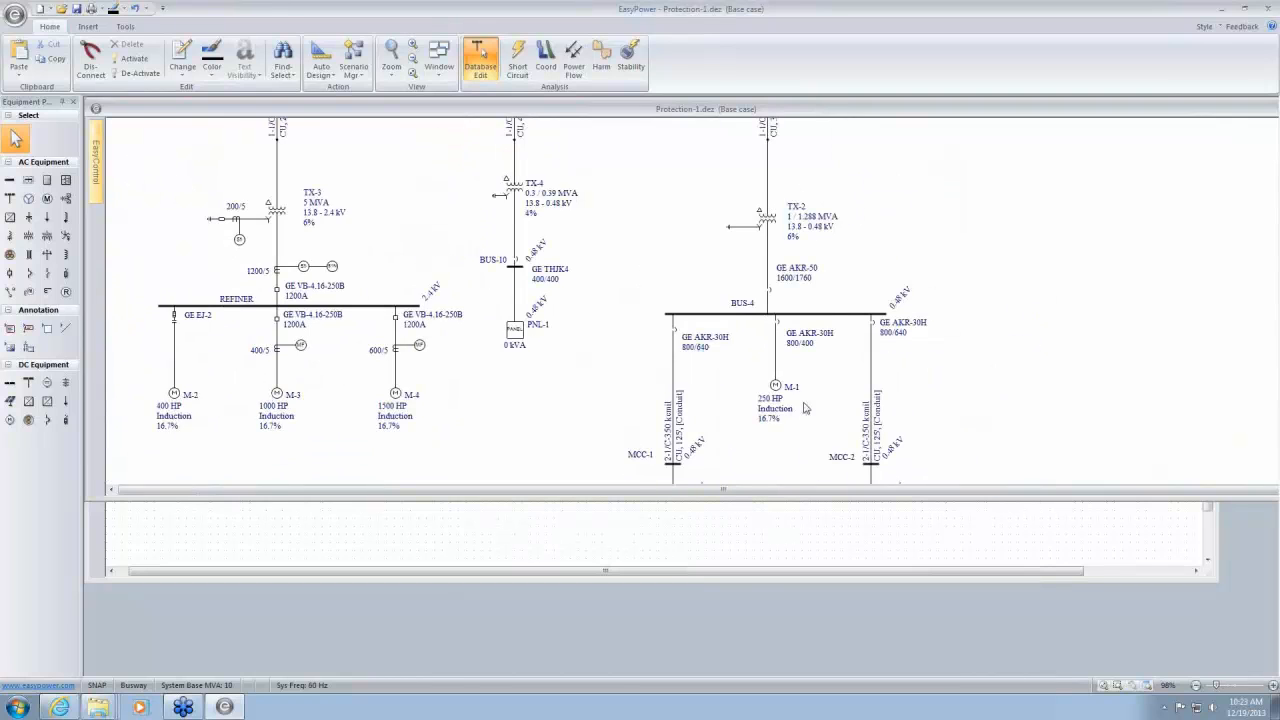
{"action": "left_click_drag", "start_coordinate": [804, 407], "coordinate": [538, 217]}
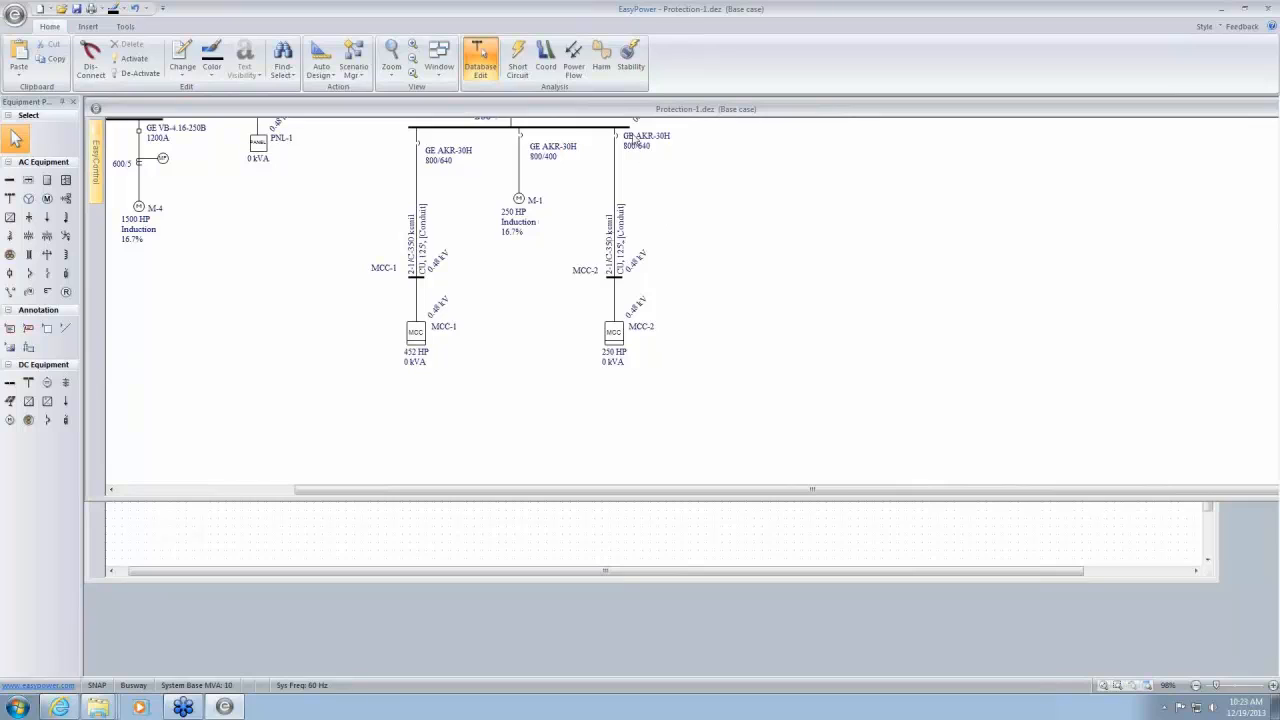
{"action": "left_click_drag", "start_coordinate": [633, 133], "coordinate": [1001, 144]}
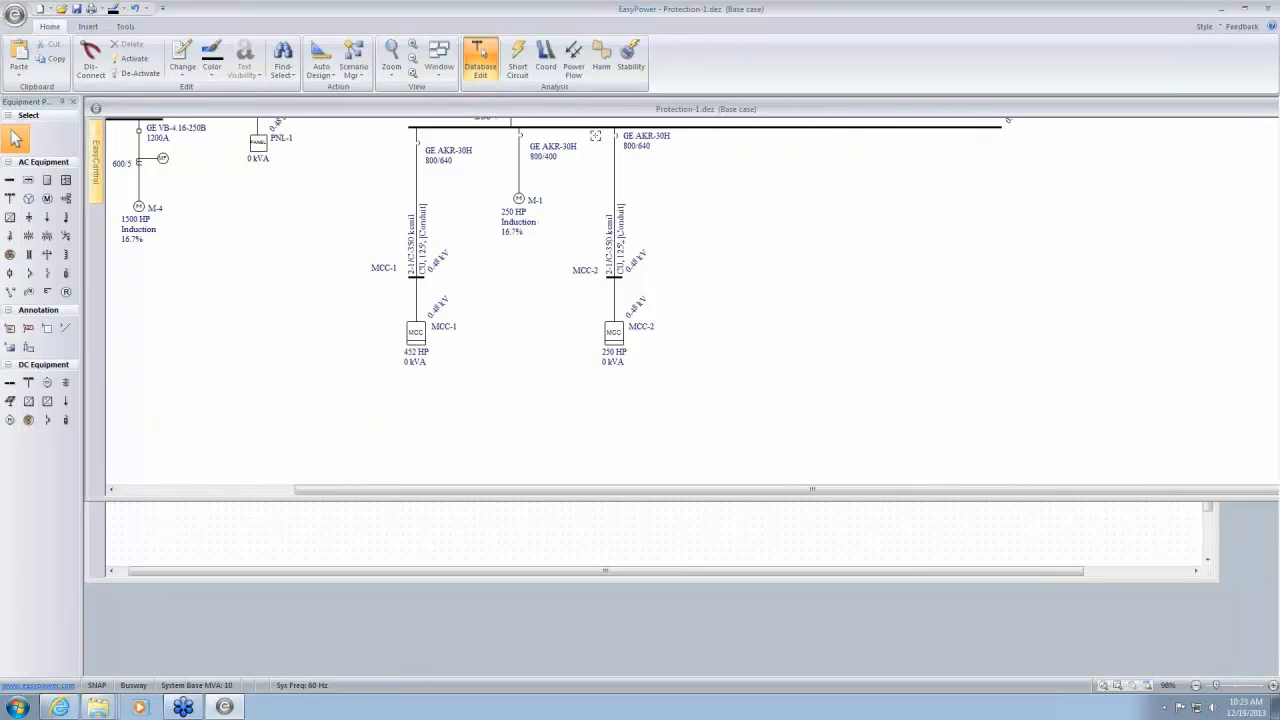
Copy the MCC-2 bus with its cable and breaker, and attach two copies to the extended part of BUS-4
{"action": "left_click_drag", "start_coordinate": [594, 134], "coordinate": [636, 280]}
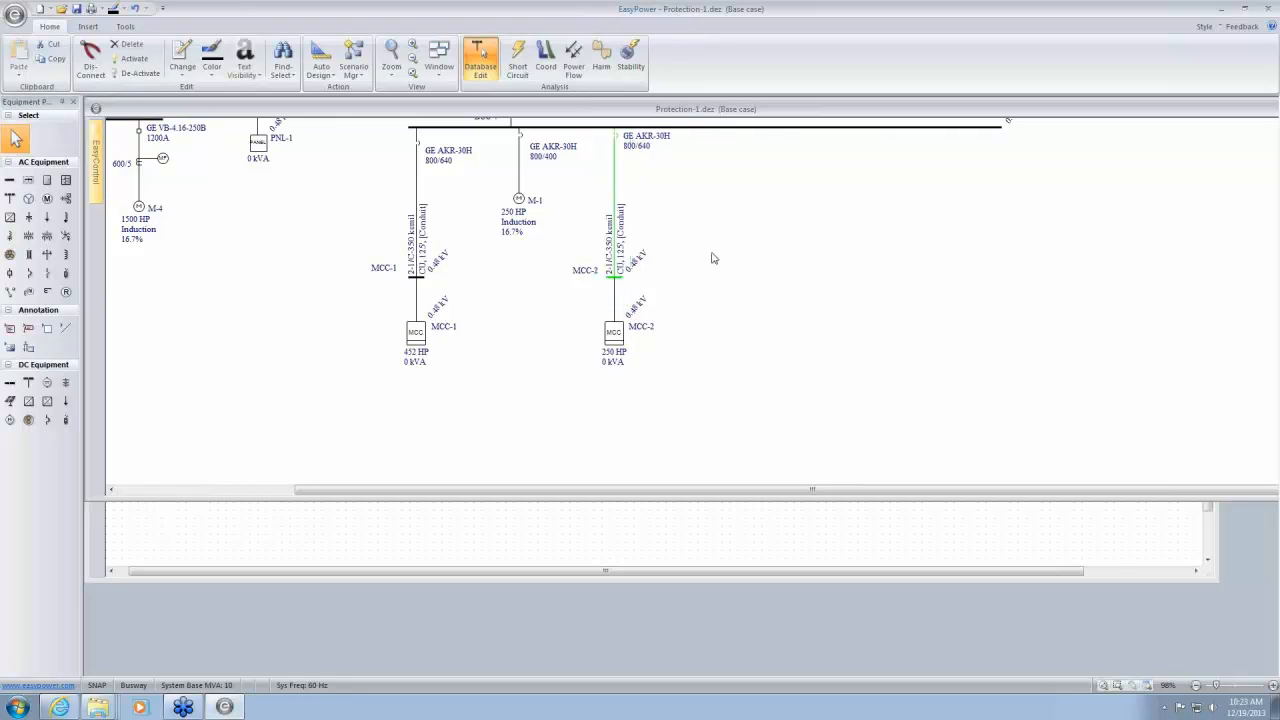
{"action": "key", "text": "ctrl+c"}
{"action": "key", "text": "ctrl+v"}
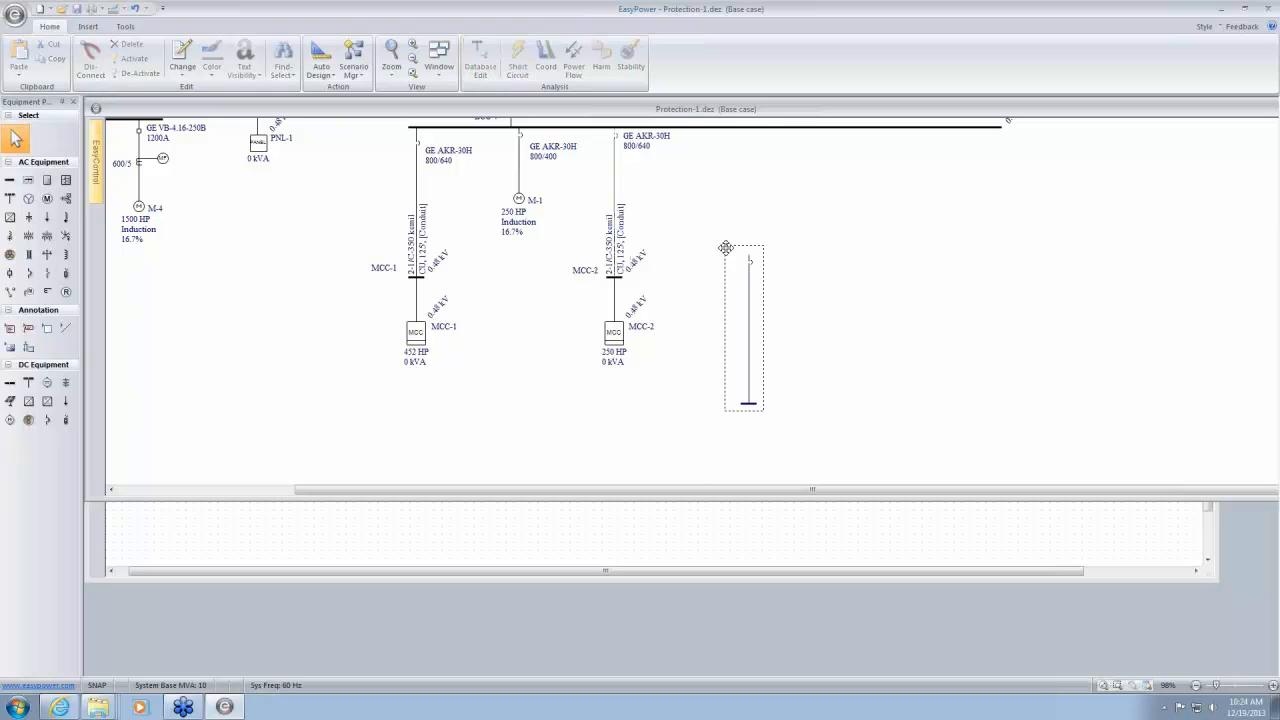
{"action": "left_click_drag", "start_coordinate": [748, 292], "coordinate": [766, 163]}
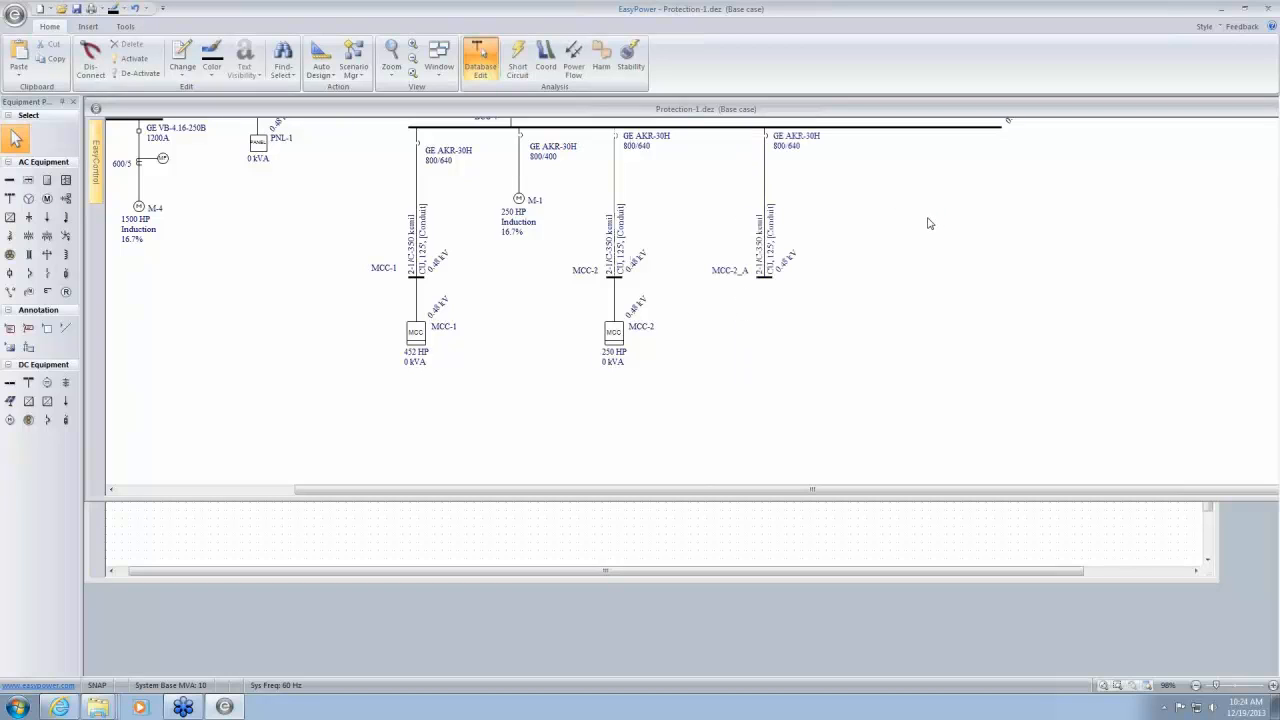
{"action": "key", "text": "ctrl+v"}
{"action": "left_click_drag", "start_coordinate": [945, 269], "coordinate": [938, 174]}
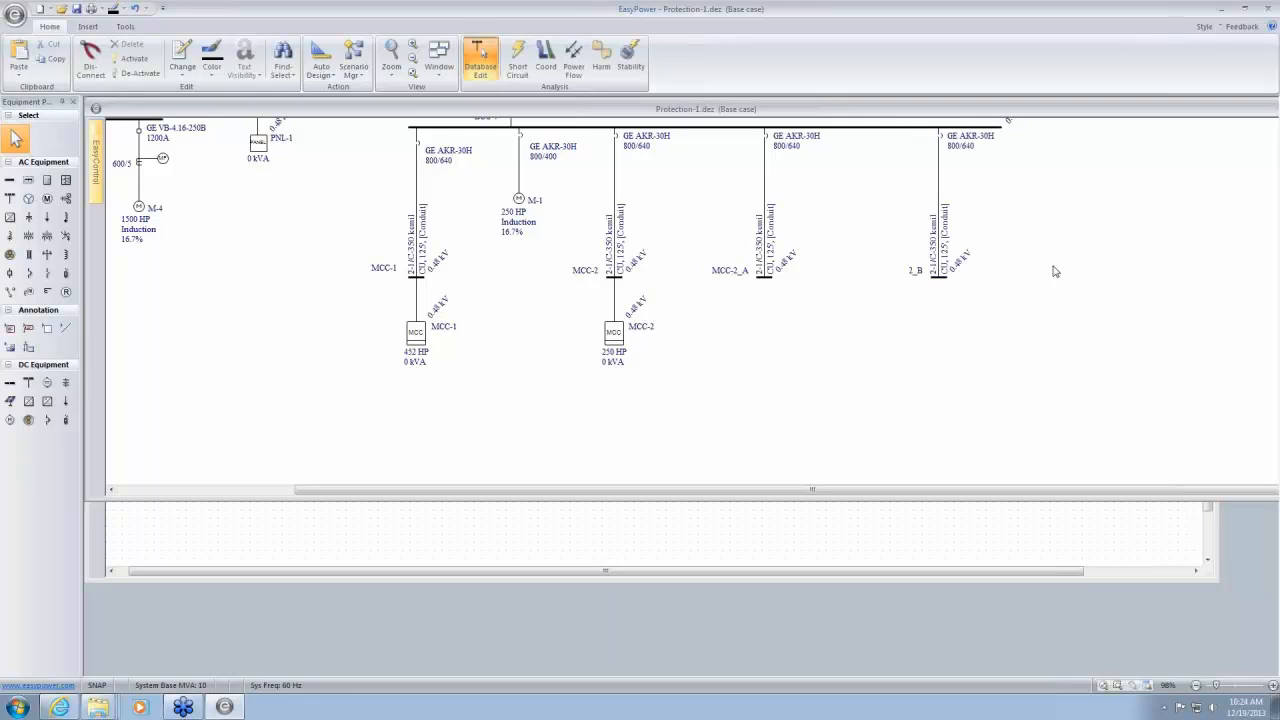
Rename the MCC-2 bus as VERITICAL and keep its arc flash orientation at Vertical
{"action": "double_click", "coordinate": [620, 284]}
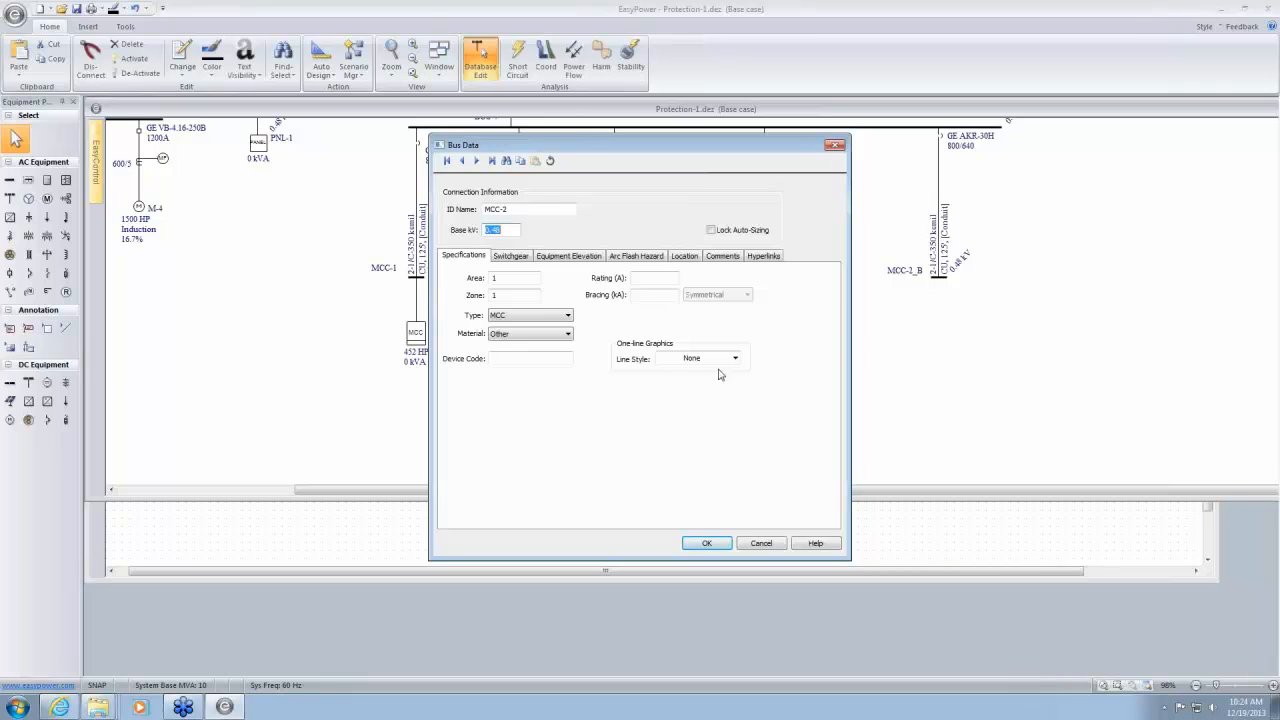
{"action": "left_click", "coordinate": [524, 209]}
{"action": "type", "text": "VERITICAL"}
{"action": "left_click", "coordinate": [650, 257]}
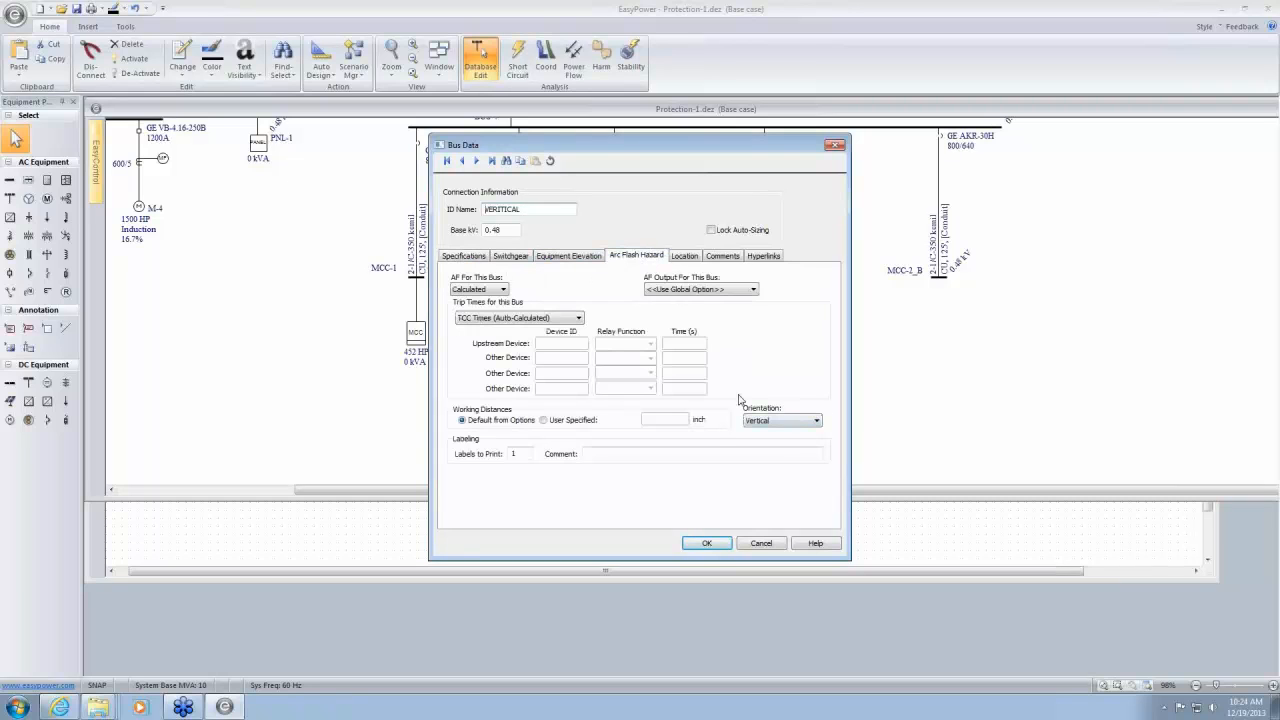
{"action": "left_click", "coordinate": [708, 545]}
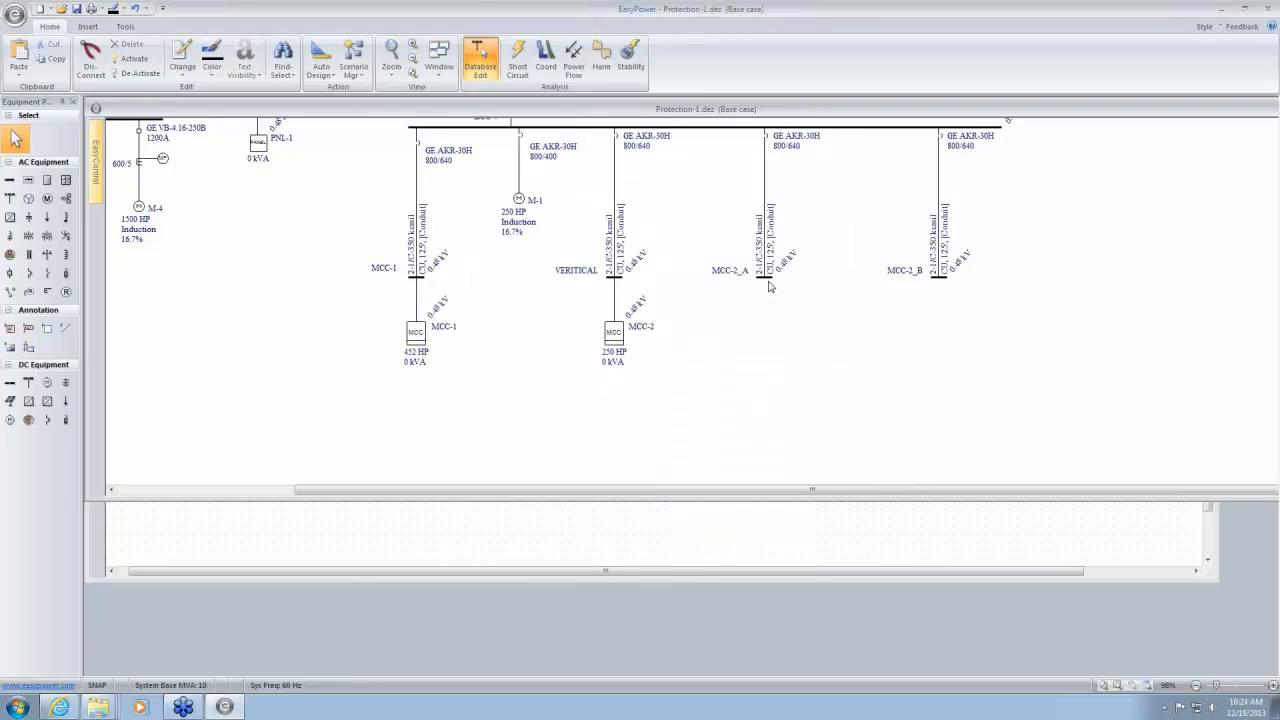
Rename the MCC-2_A bus as HORIZONTAL and set its arc flash orientation to Horizontal
{"action": "double_click", "coordinate": [768, 279]}
{"action": "key", "text": "shift+Tab"}
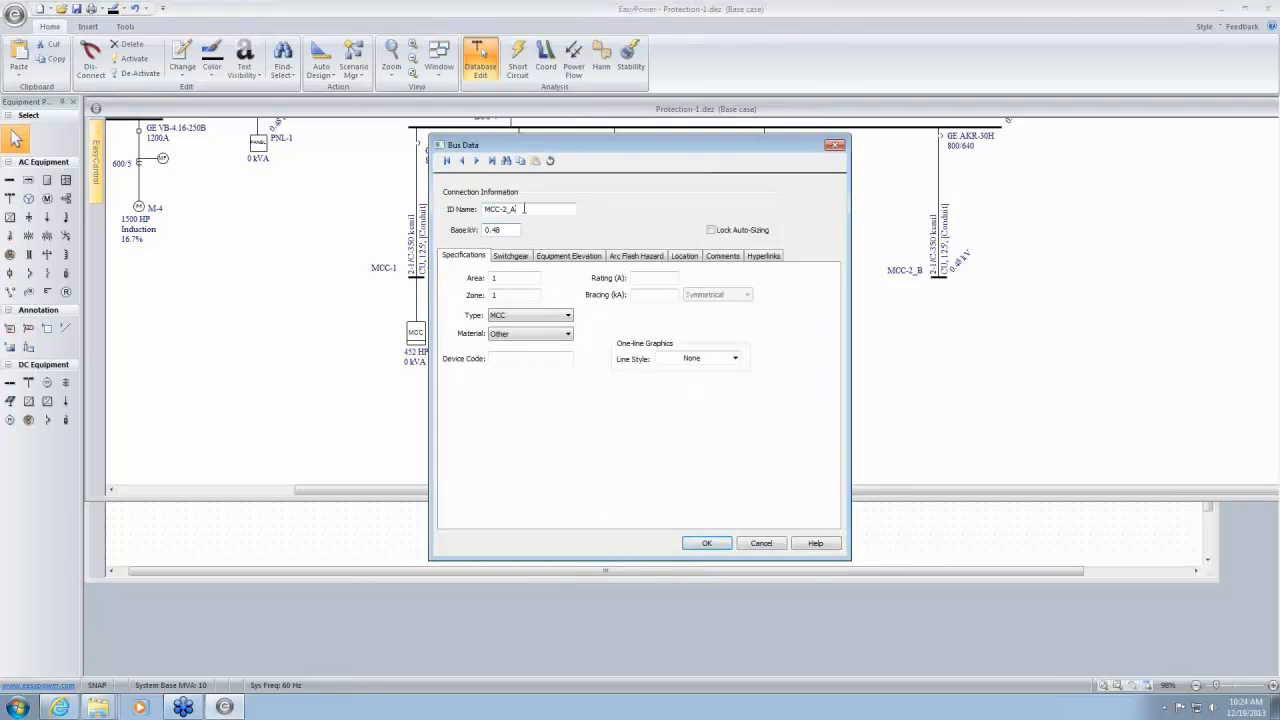
{"action": "type", "text": "HORIZONTAL"}
{"action": "left_click", "coordinate": [636, 257]}
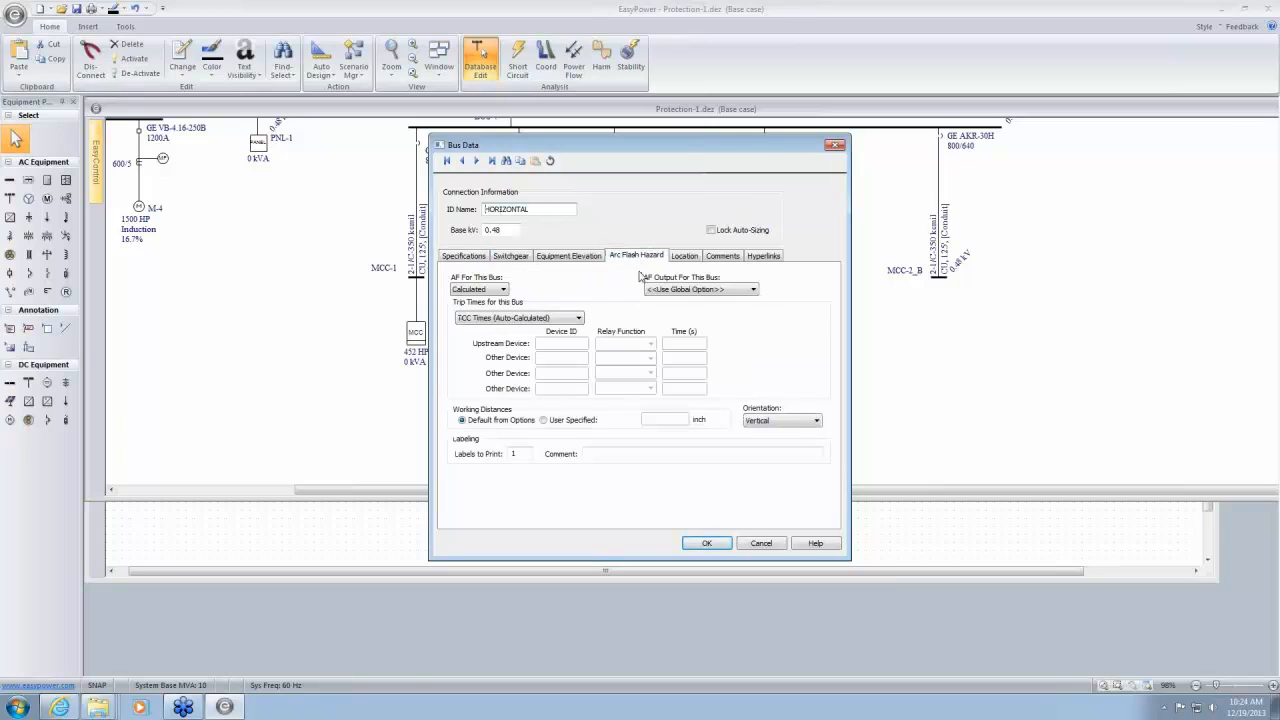
{"action": "left_click", "coordinate": [816, 420]}
{"action": "left_click", "coordinate": [795, 443]}
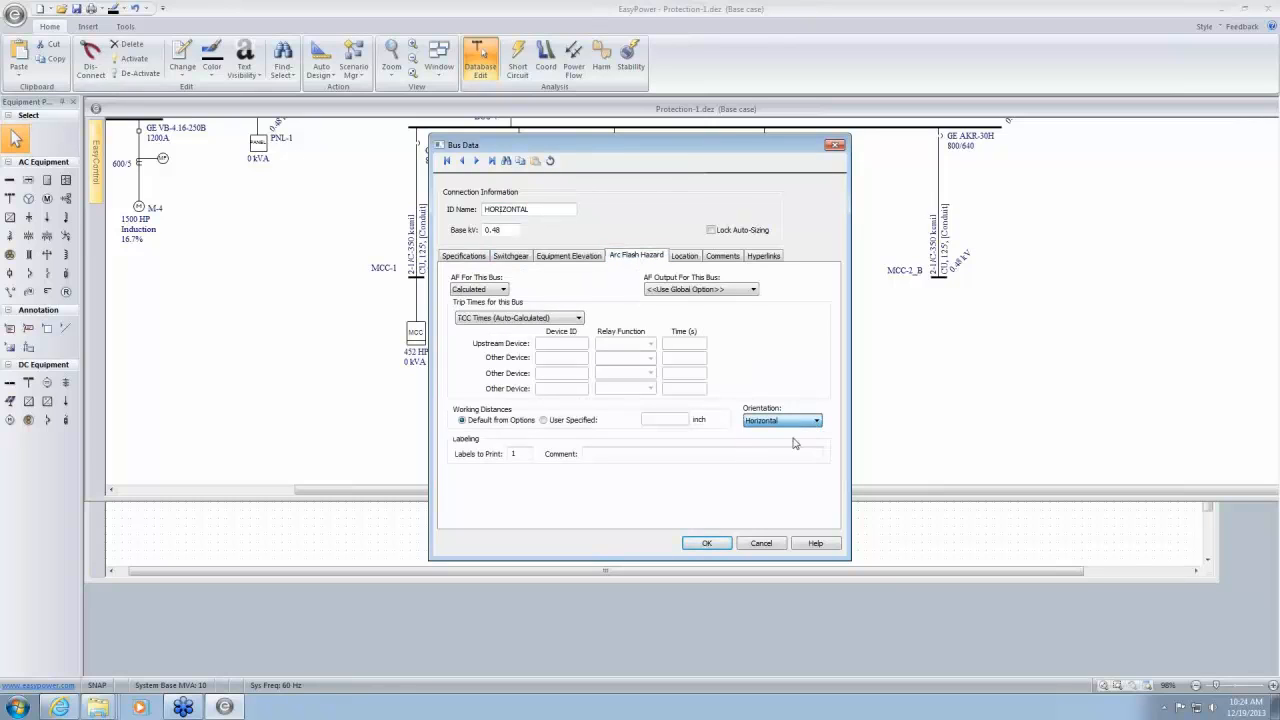
{"action": "left_click", "coordinate": [704, 546]}
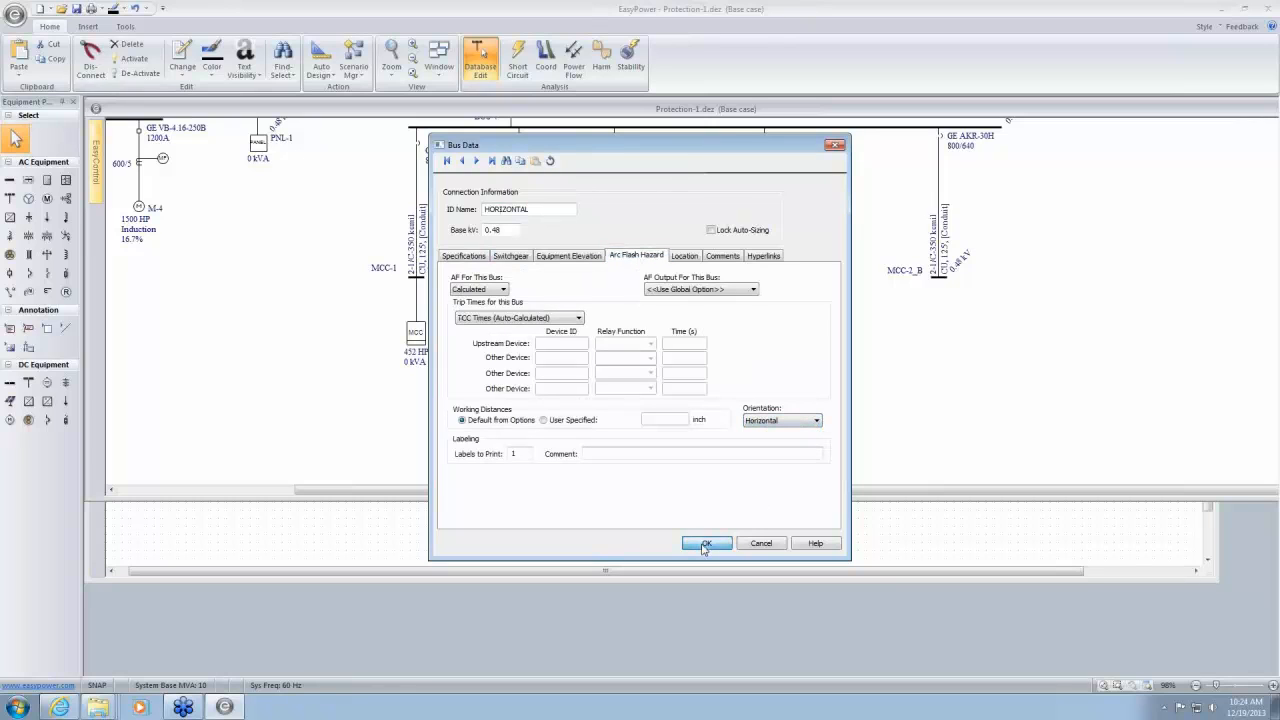
Rename the MCC-2_B bus as VINTOB and set its arc flash orientation to Vert. Into Barrier
{"action": "double_click", "coordinate": [946, 287]}
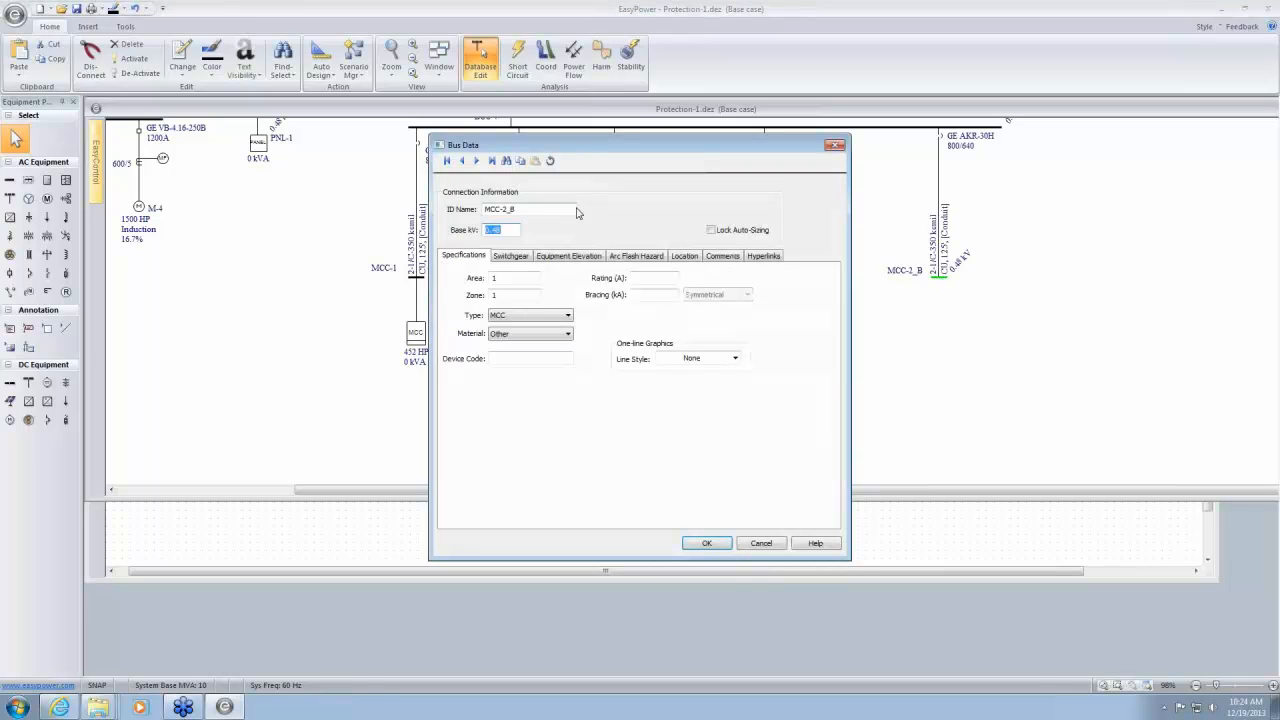
{"action": "key", "text": "shift+Tab"}
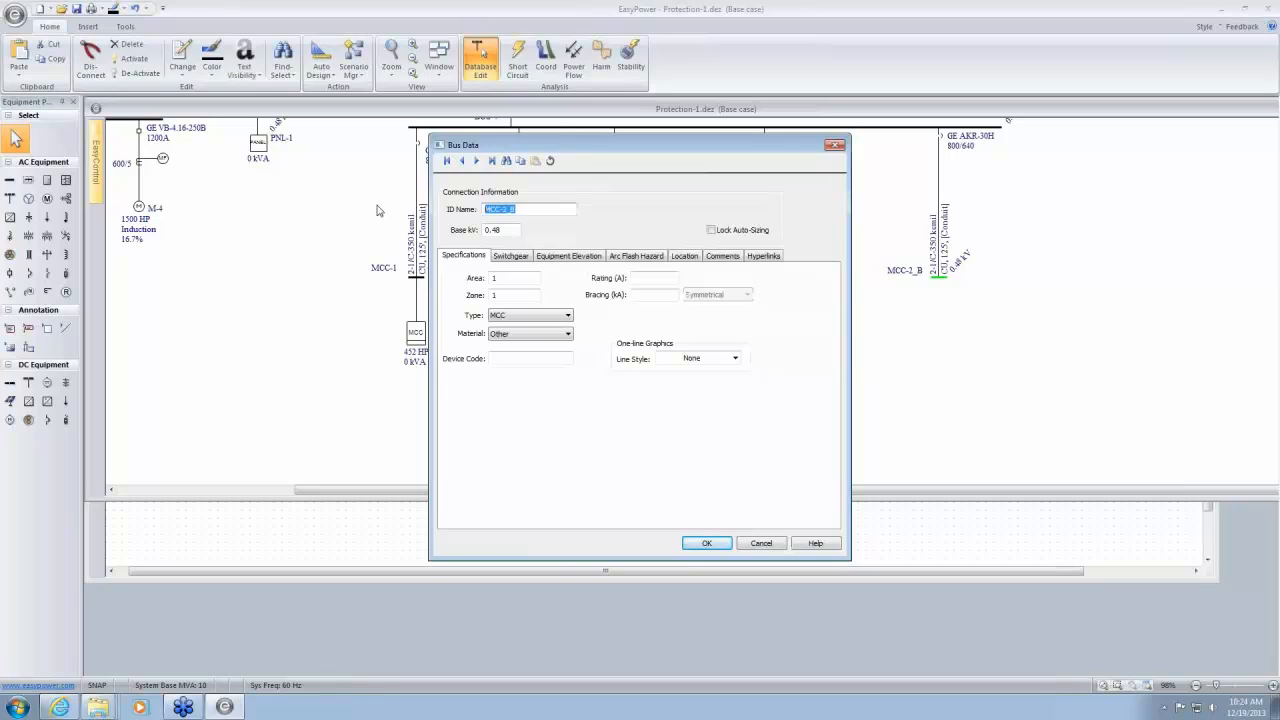
{"action": "type", "text": "VINTOB"}
{"action": "left_click", "coordinate": [715, 545]}
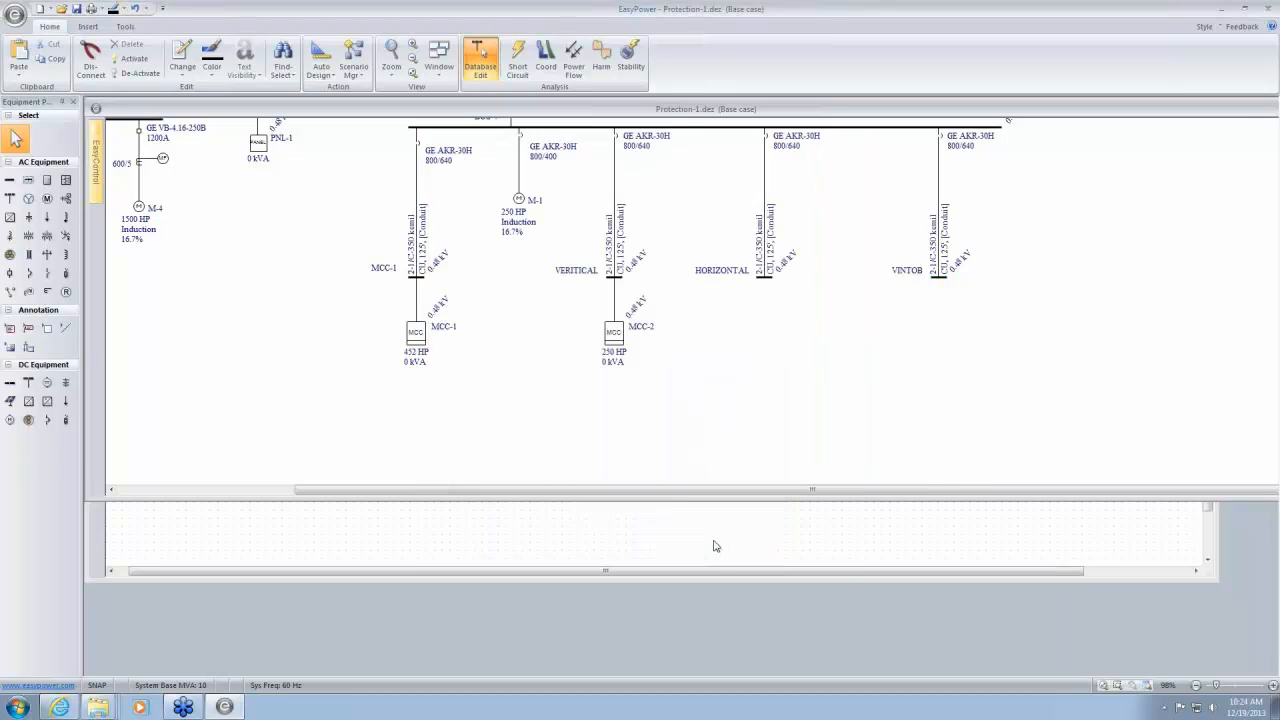
{"action": "double_click", "coordinate": [941, 277]}
{"action": "left_click", "coordinate": [636, 257]}
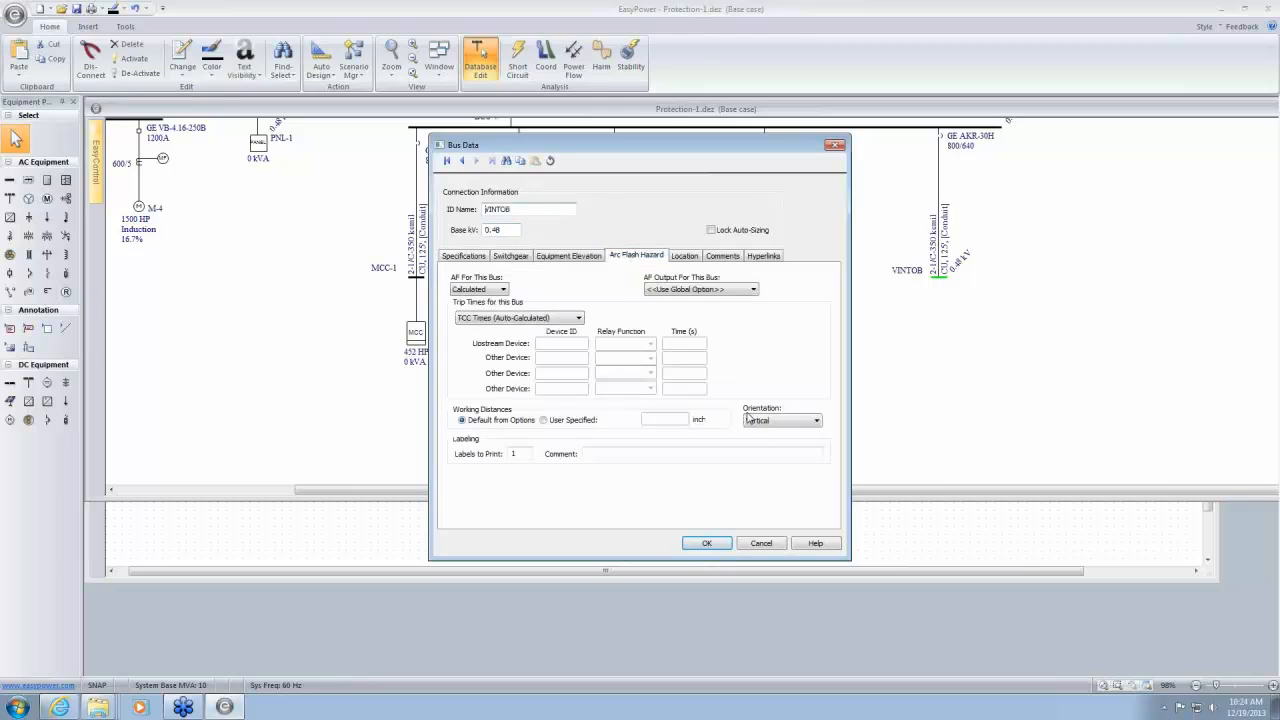
{"action": "left_click", "coordinate": [812, 423]}
{"action": "left_click", "coordinate": [792, 450]}
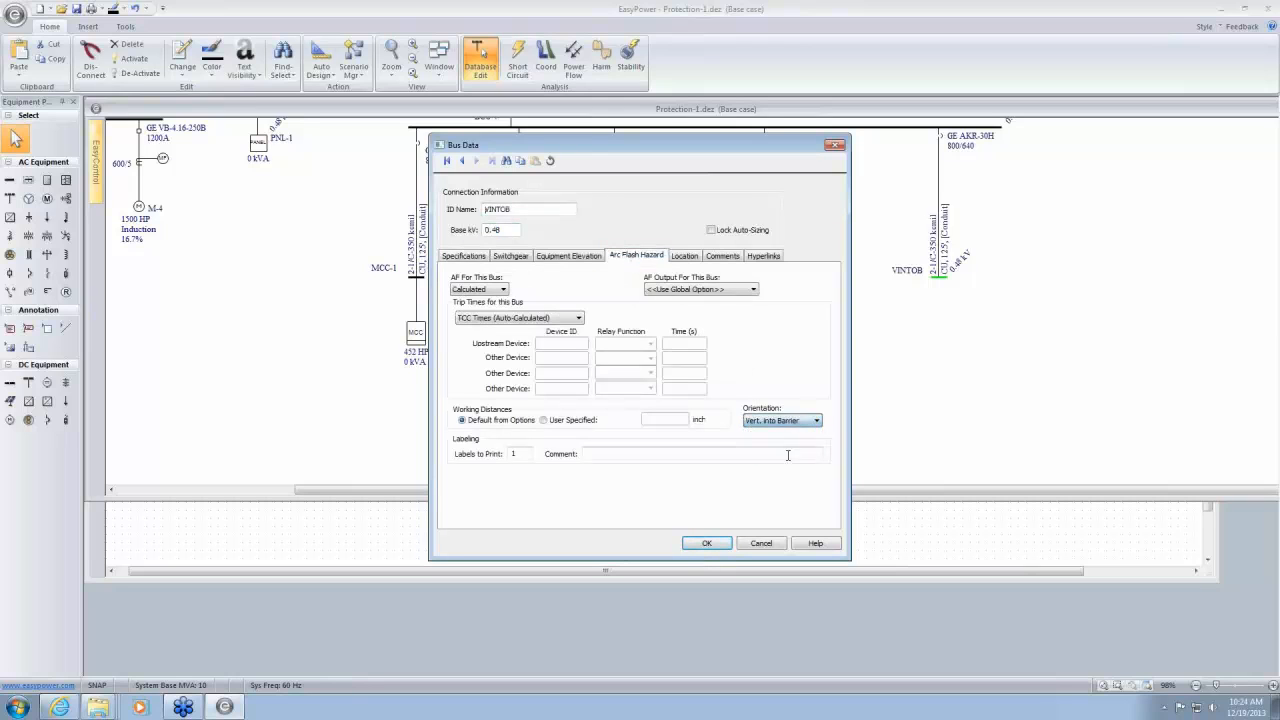
{"action": "left_click", "coordinate": [706, 545]}
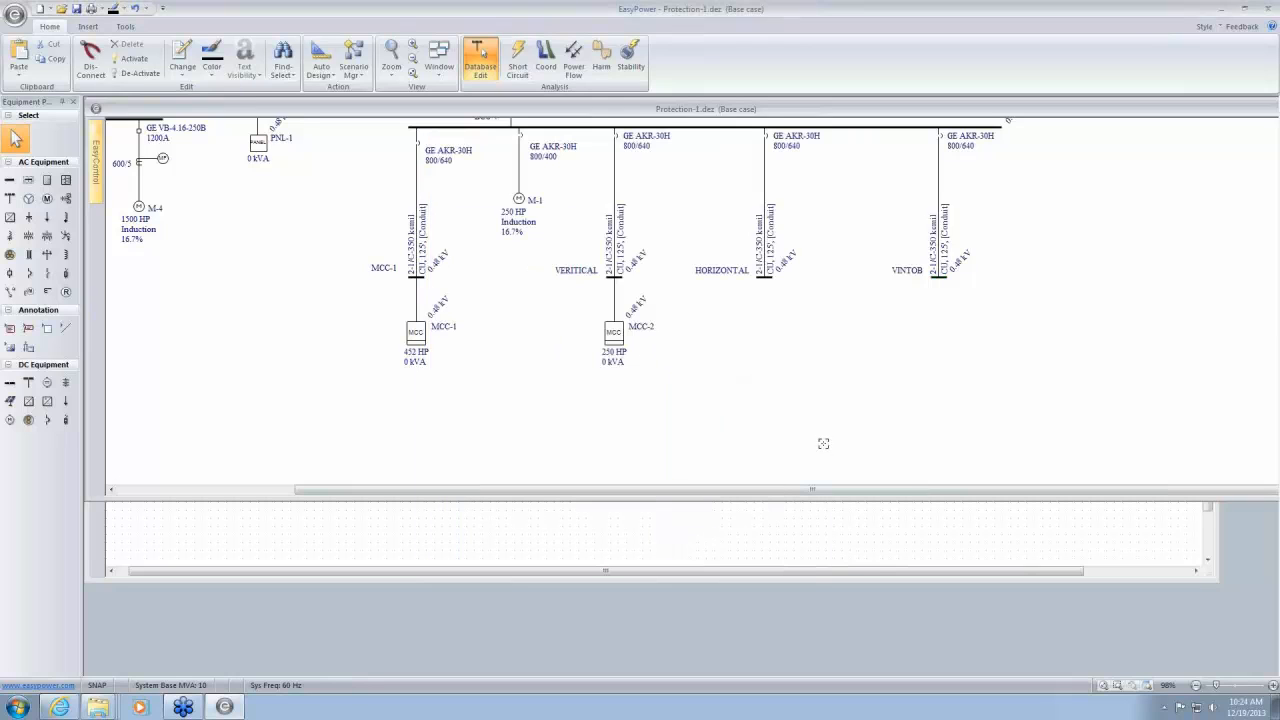
Switch to short circuit analysis and calculate arc flash at the VERITICAL, HORIZONTAL and VINTOB buses together to compare their results
{"action": "left_click", "coordinate": [520, 62]}
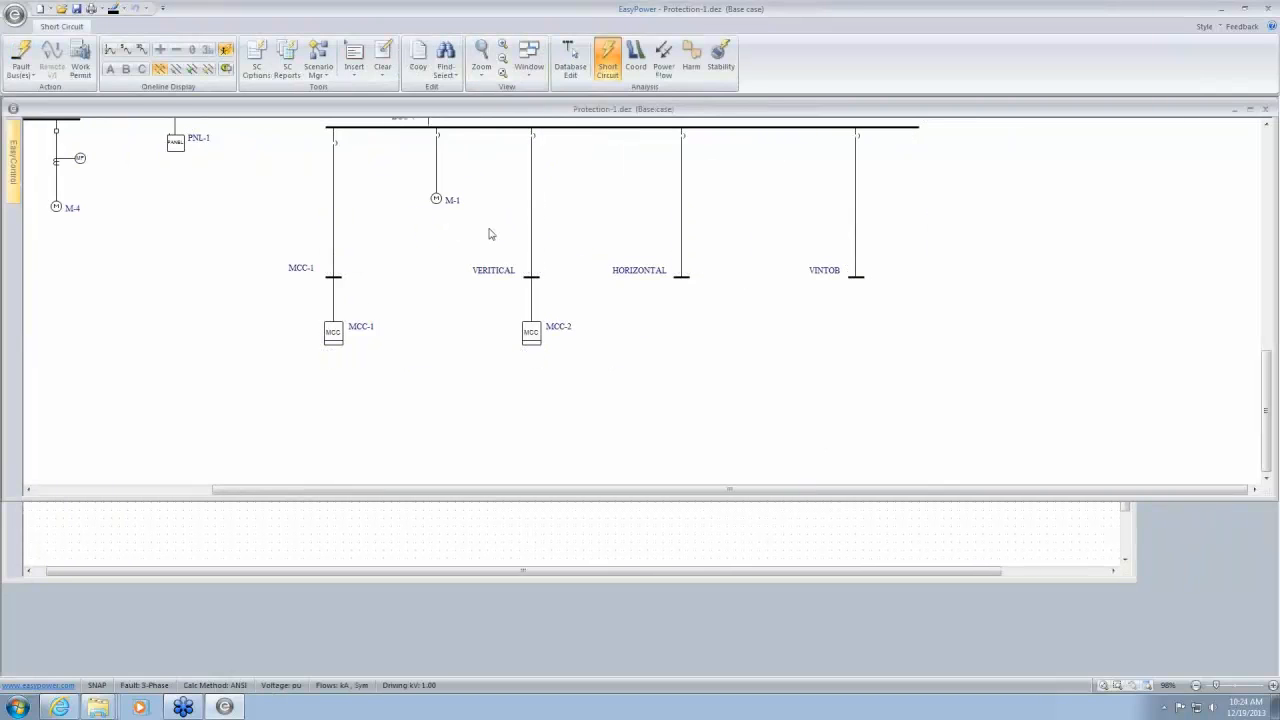
{"action": "left_click_drag", "start_coordinate": [490, 229], "coordinate": [862, 280]}
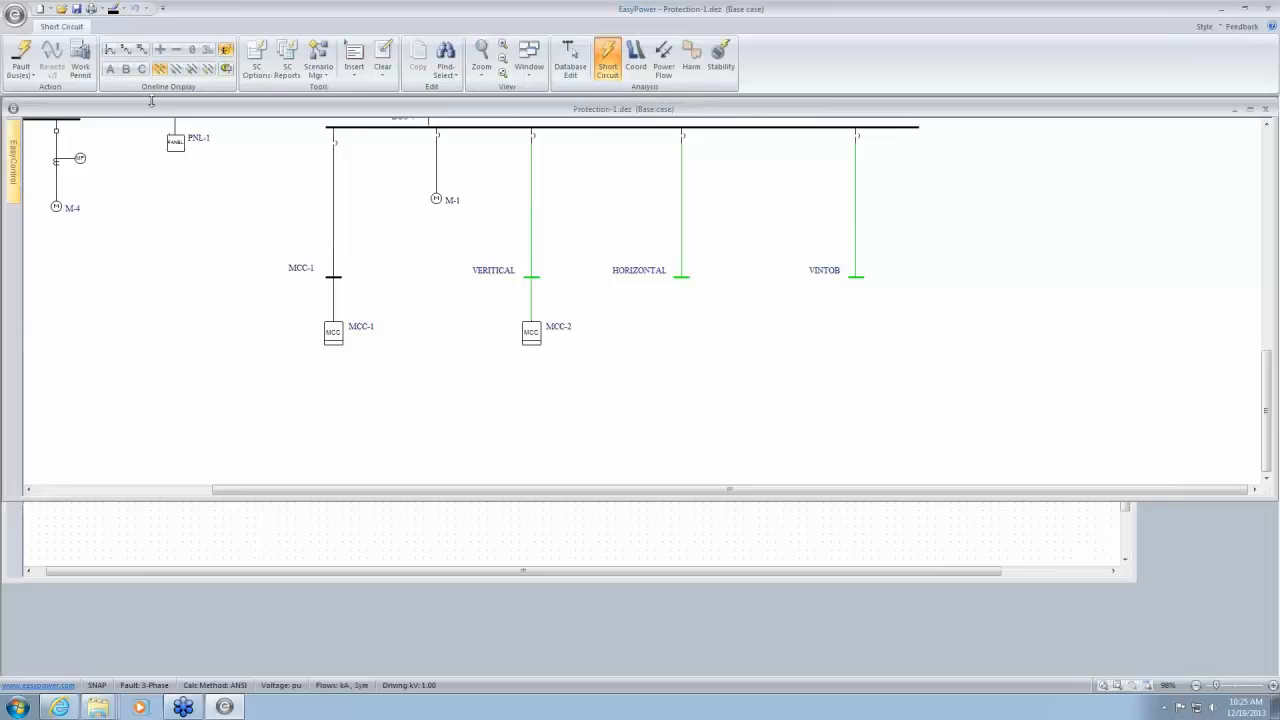
{"action": "left_click", "coordinate": [22, 55]}
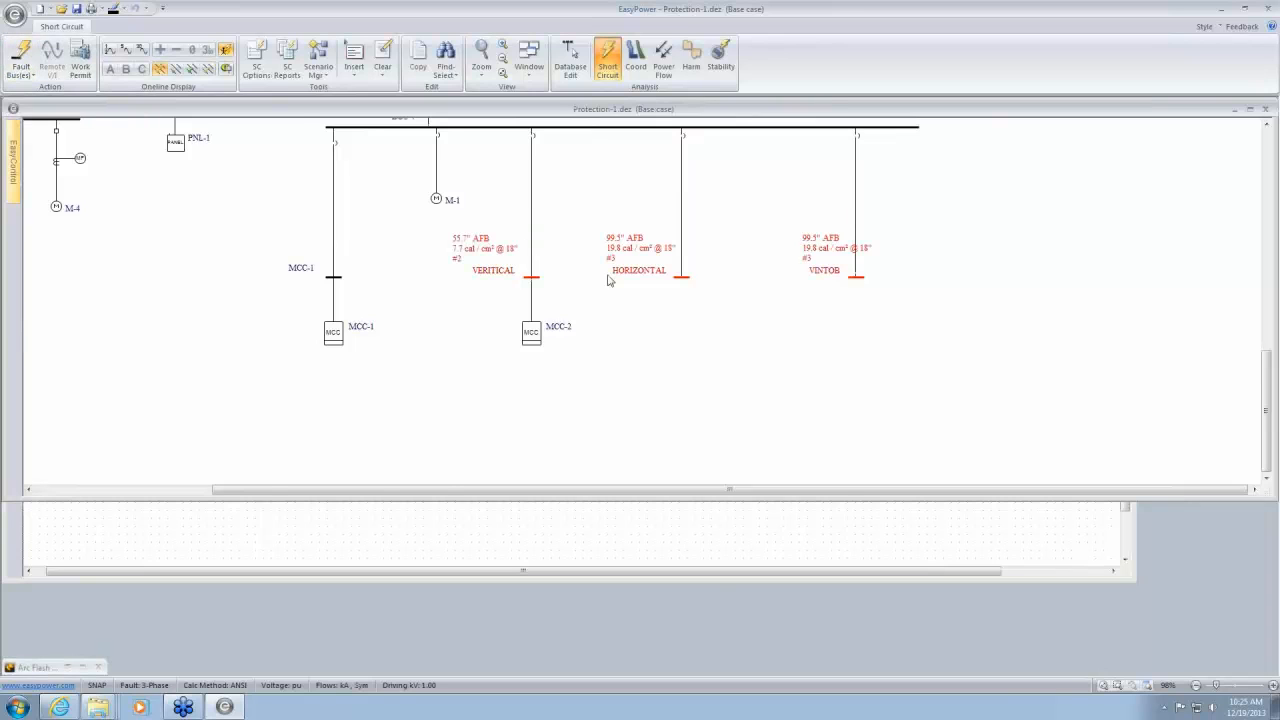
{"action": "scroll", "coordinate": [610, 281], "scroll_direction": "up", "scroll_amount": 3}
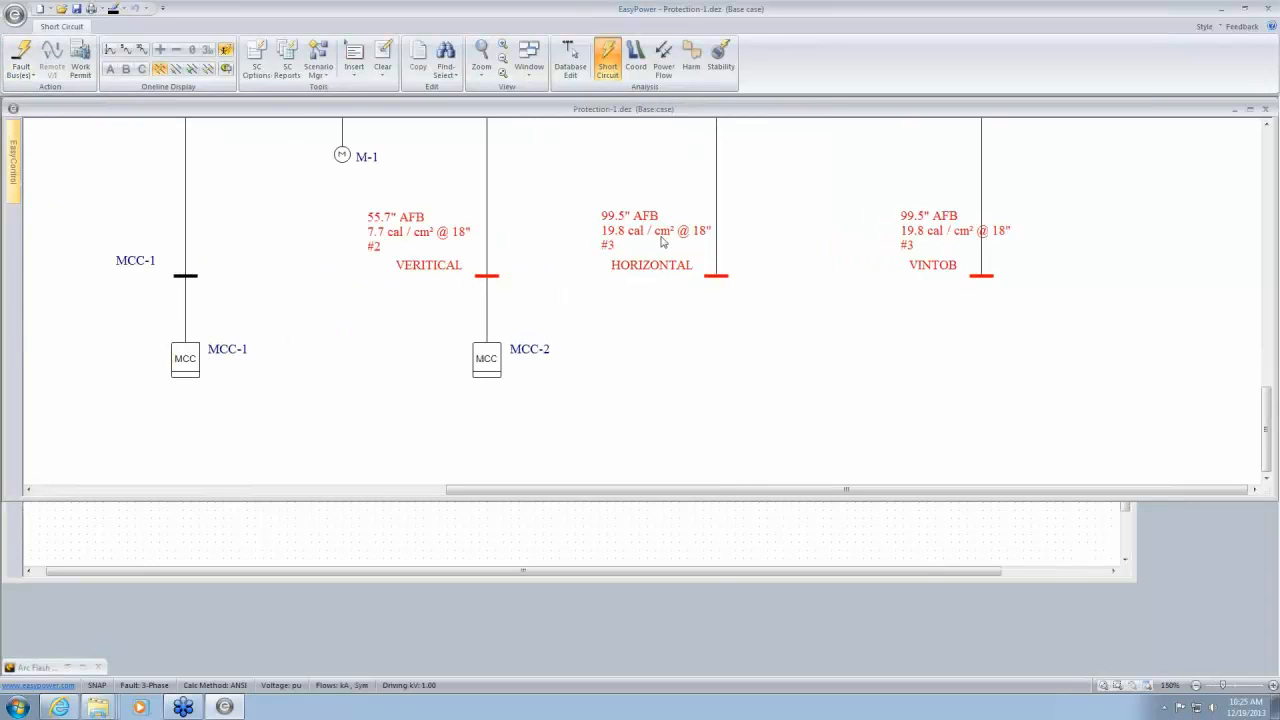
{"action": "scroll", "coordinate": [930, 260], "scroll_direction": "up", "scroll_amount": 3}
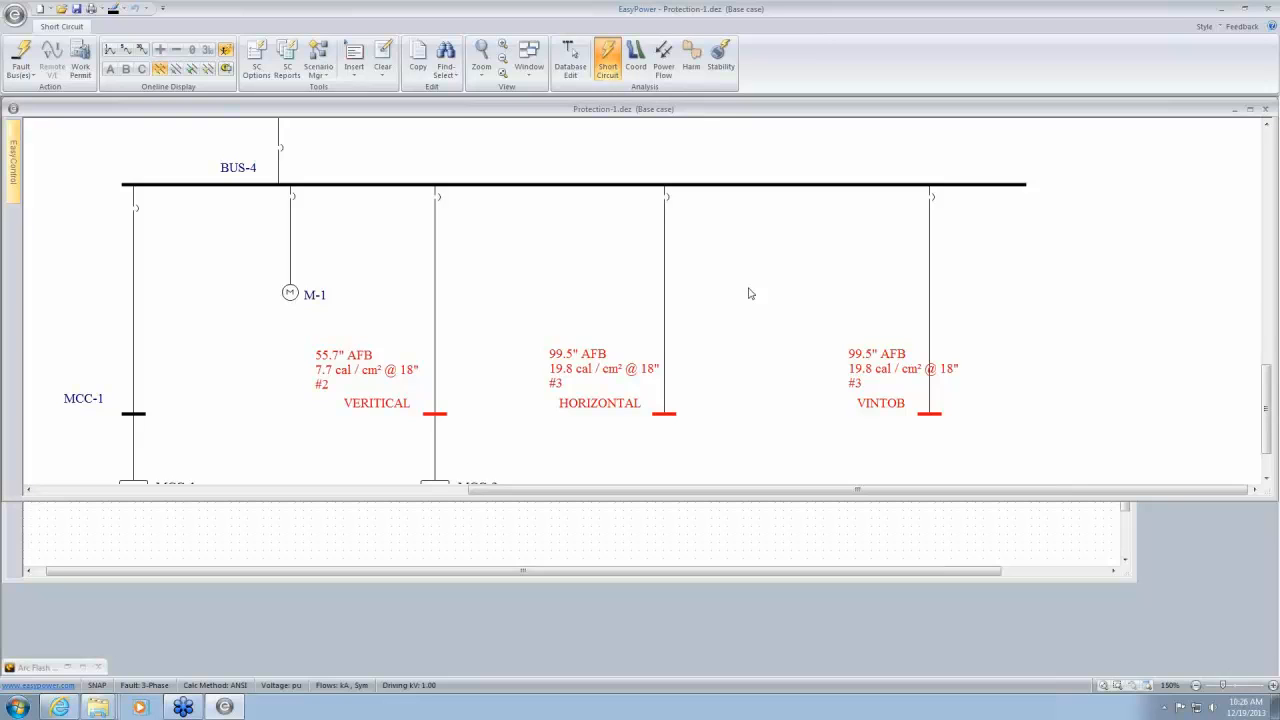
Return to database editing, open the help for the HORIZONTAL bus's data and maximize the help window
{"action": "left_click", "coordinate": [572, 58]}
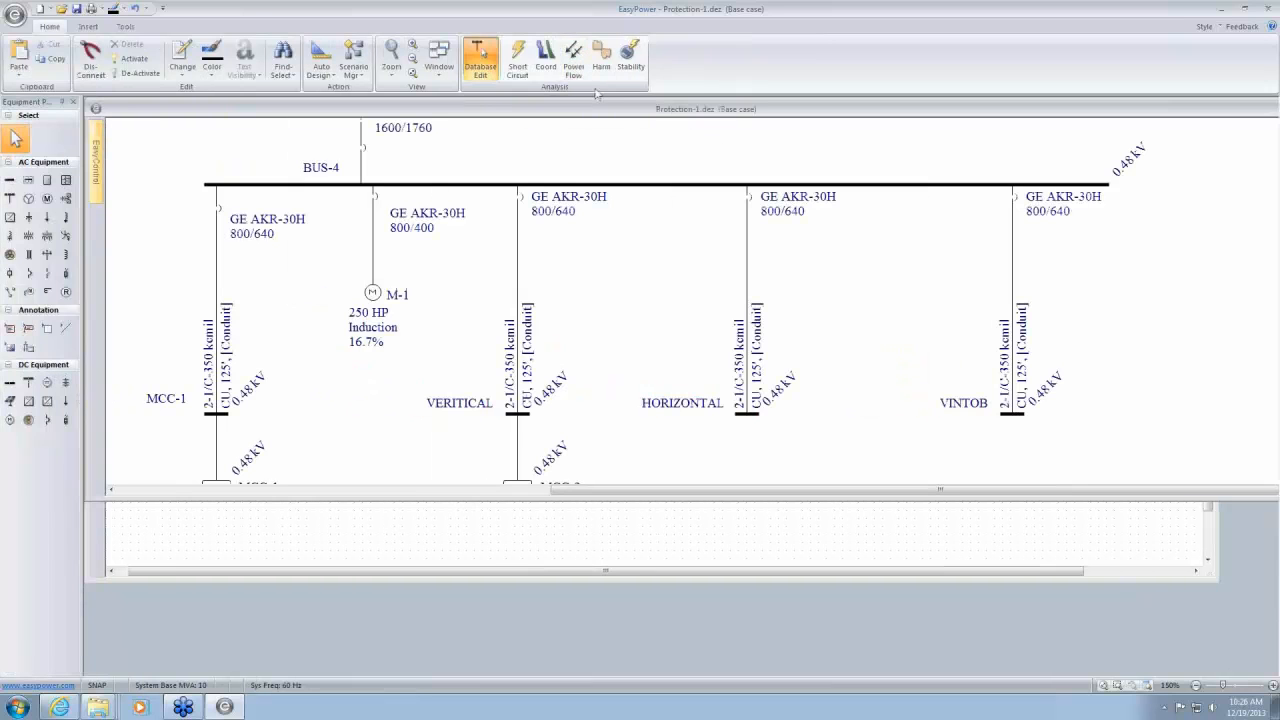
{"action": "left_click", "coordinate": [752, 416]}
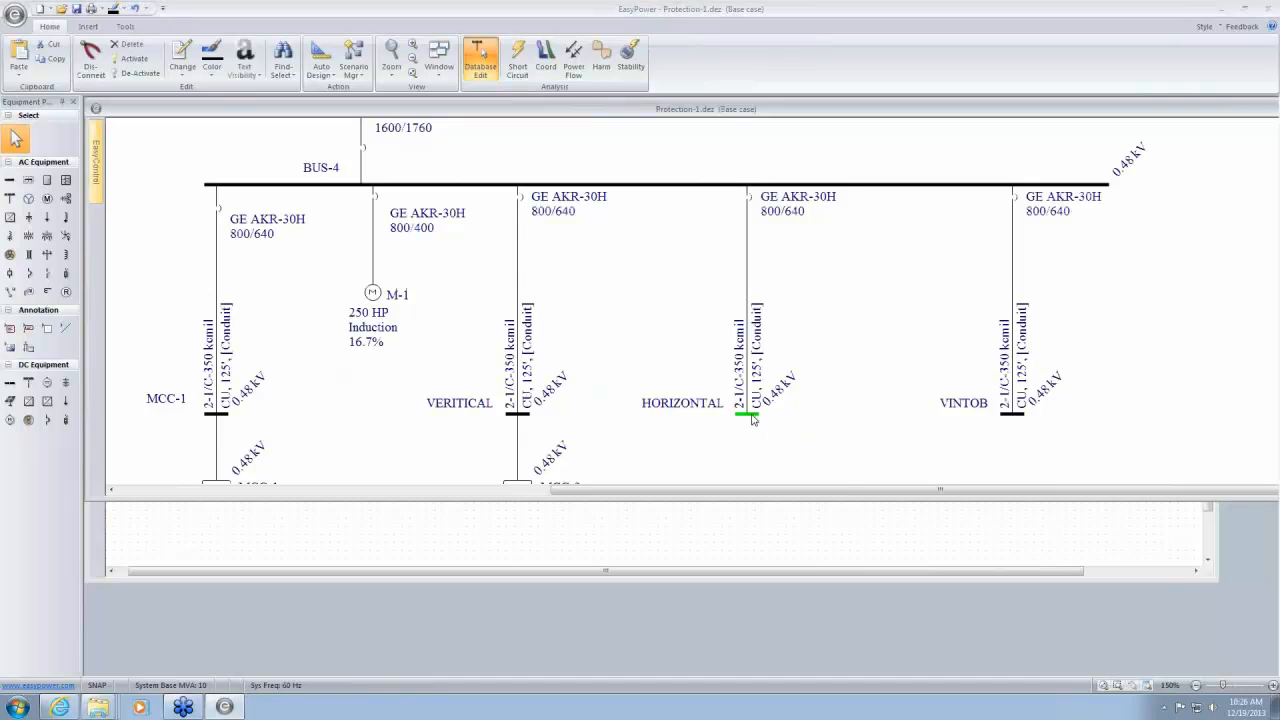
{"action": "double_click", "coordinate": [752, 418]}
{"action": "left_click", "coordinate": [828, 545]}
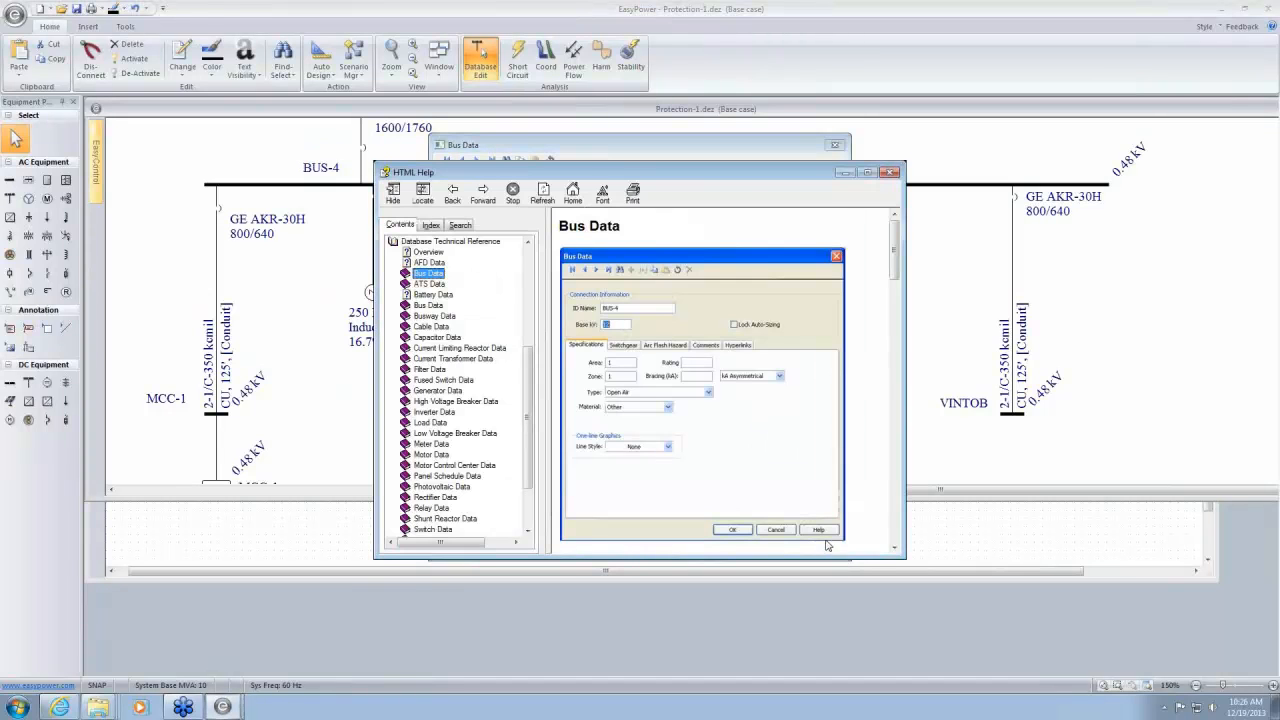
{"action": "double_click", "coordinate": [695, 175]}
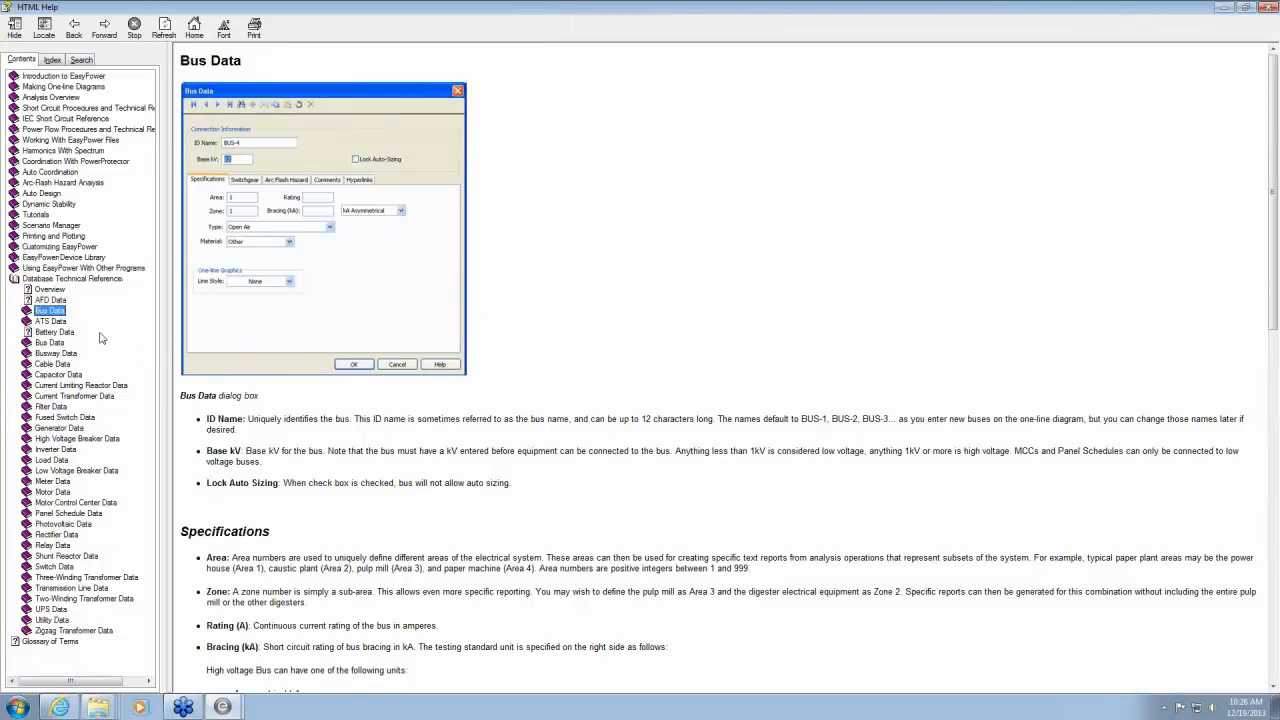
Examine the Arc Flash Hazard help topic's explanations and figures for Vertical, Horizontal and Vertical into Barrier orientations
{"action": "left_click", "coordinate": [38, 314]}
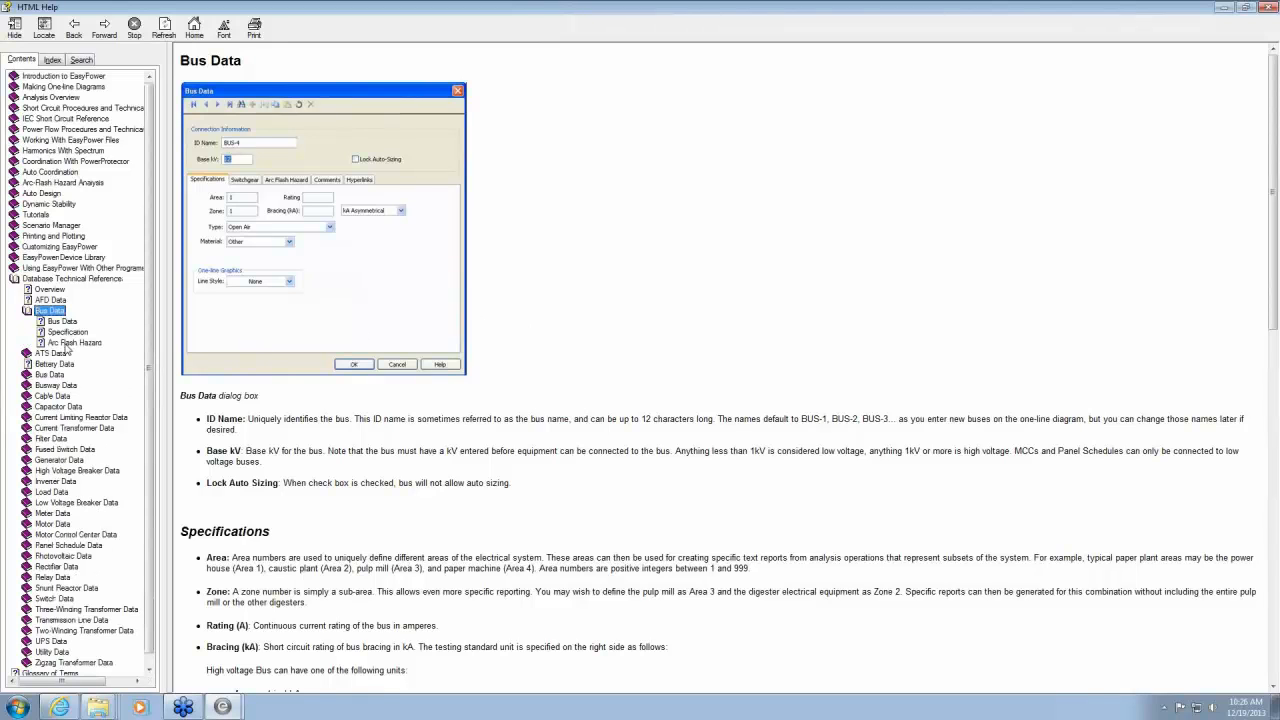
{"action": "left_click", "coordinate": [68, 343]}
{"action": "scroll", "coordinate": [926, 400], "scroll_direction": "down", "scroll_amount": 5}
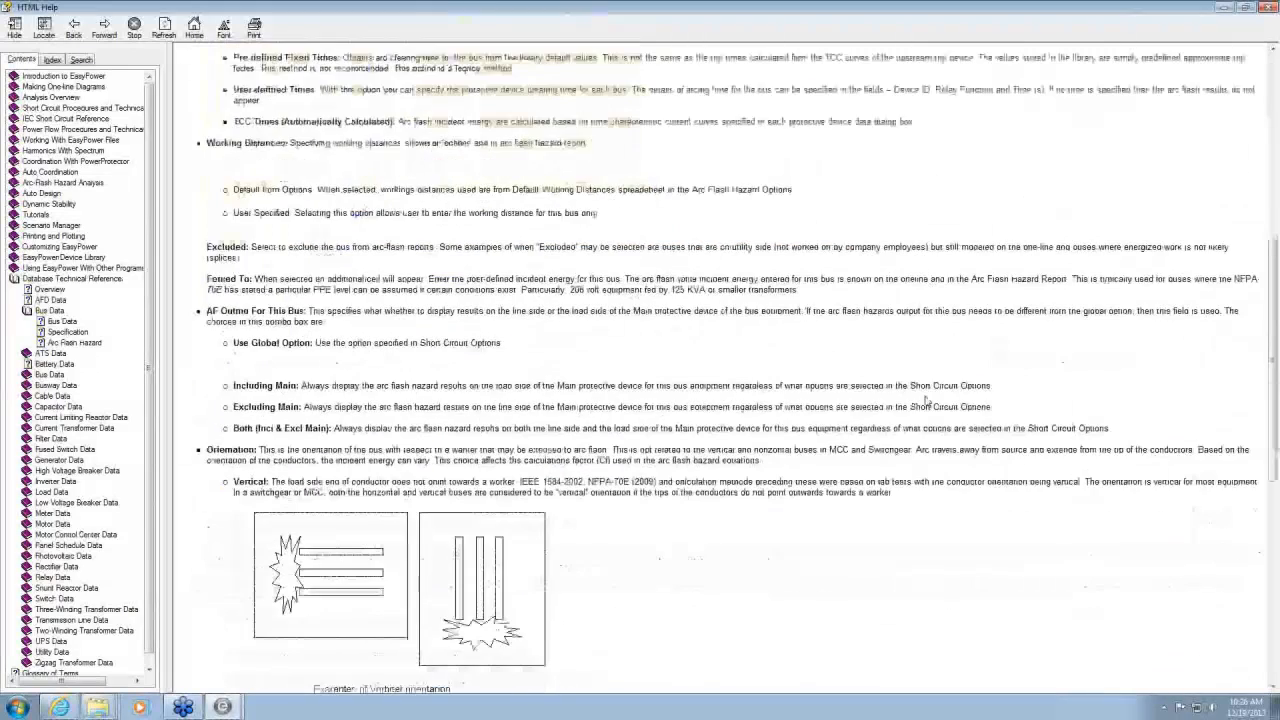
{"action": "scroll", "coordinate": [926, 400], "scroll_direction": "down", "scroll_amount": 5}
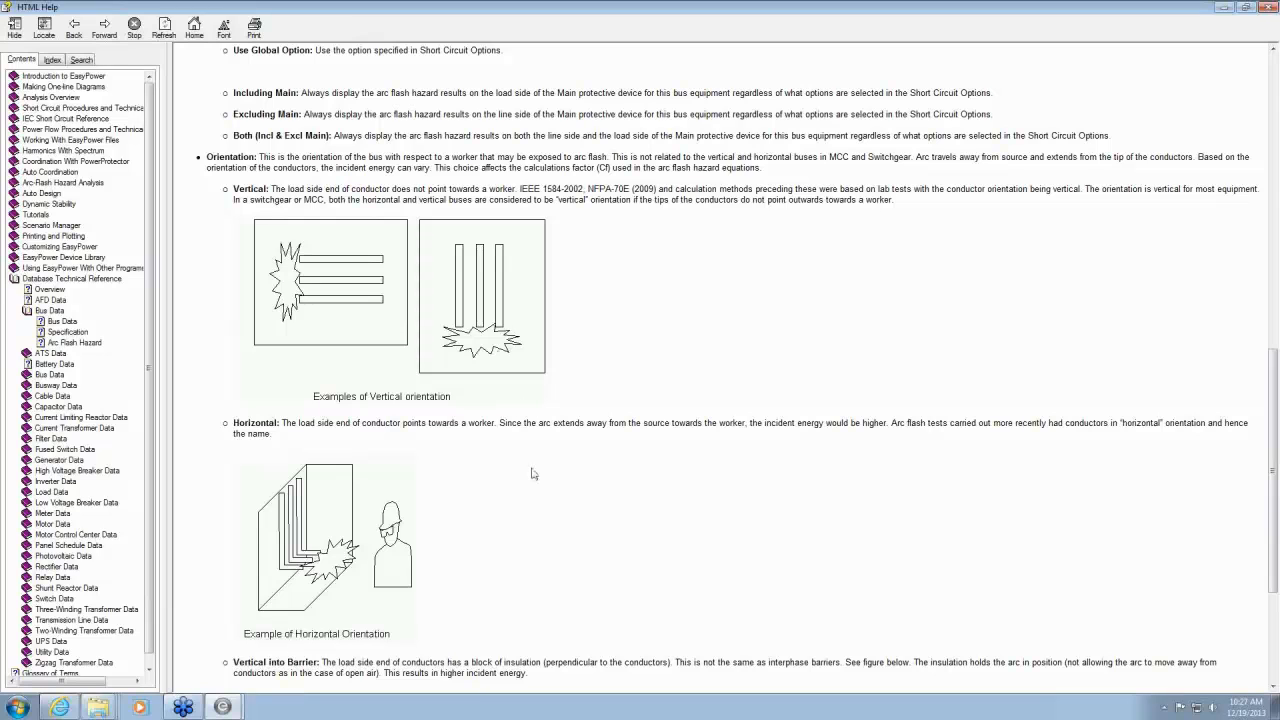
{"action": "scroll", "coordinate": [535, 474], "scroll_direction": "down", "scroll_amount": 4}
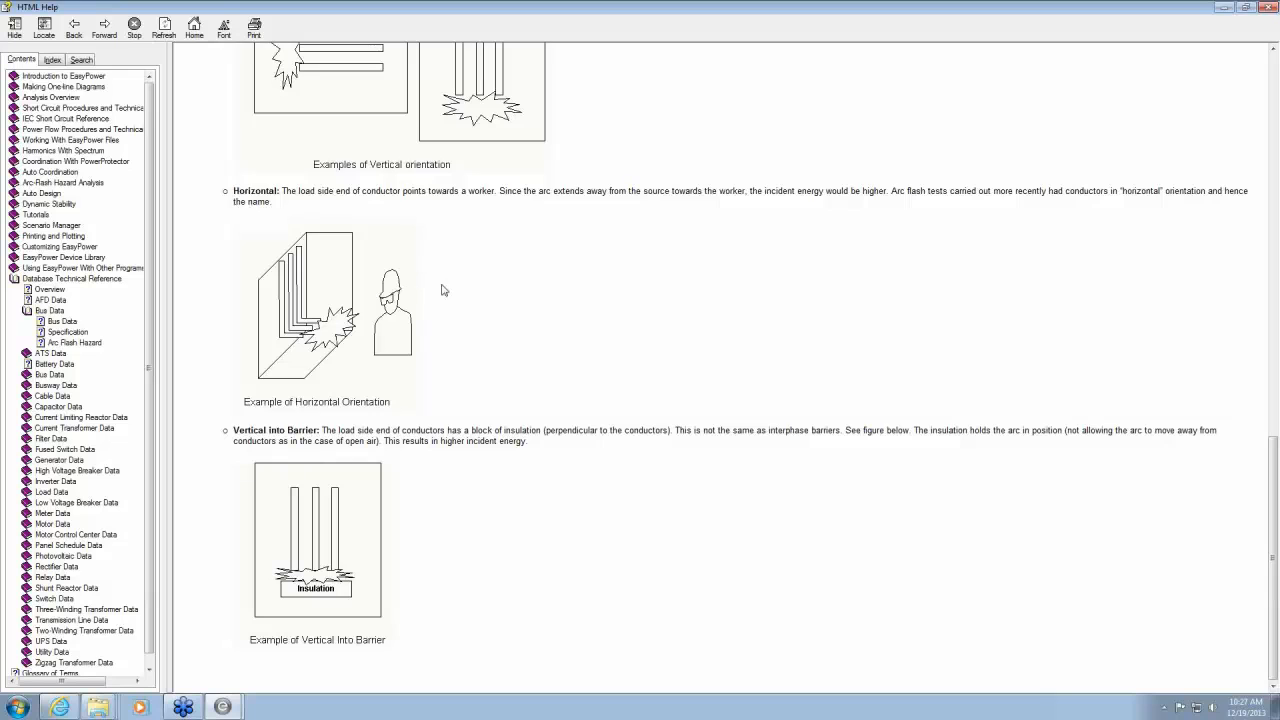
{"action": "scroll", "coordinate": [531, 298], "scroll_direction": "up", "scroll_amount": 2}
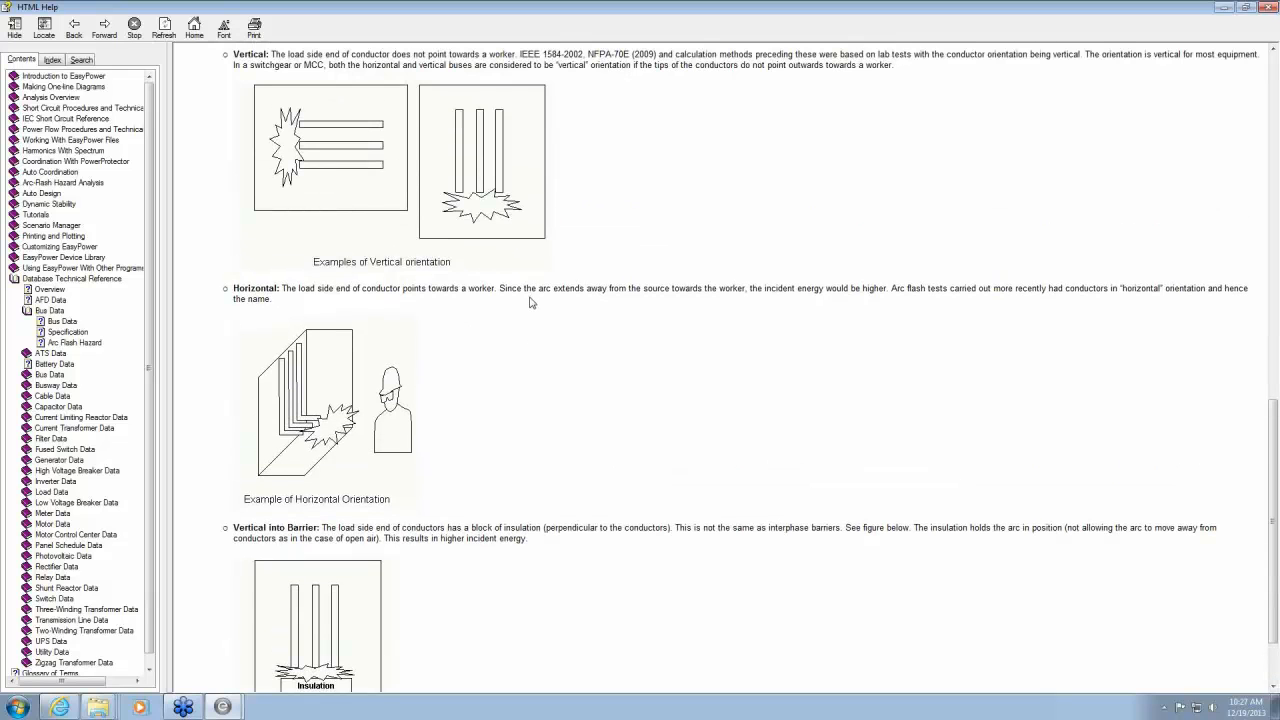
Close the help window, dismiss the HORIZONTAL bus data without changes and return to short circuit analysis
{"action": "left_click", "coordinate": [1272, 8]}
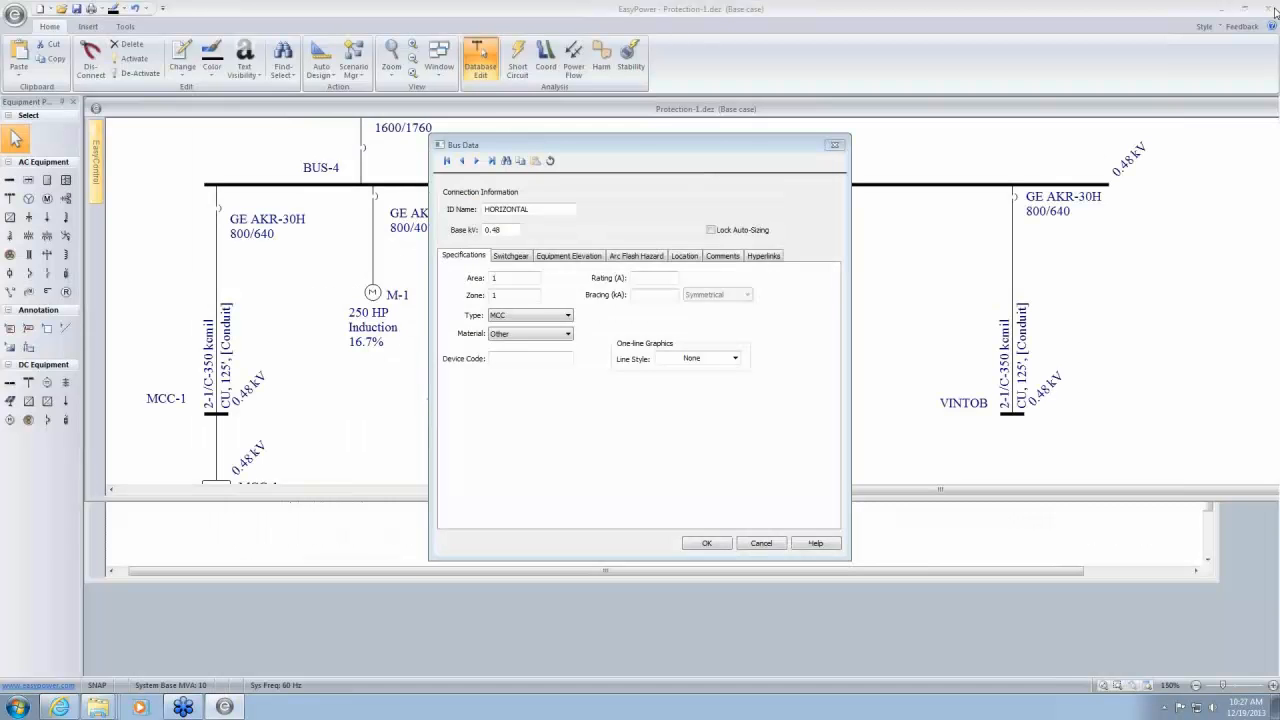
{"action": "left_click", "coordinate": [762, 543]}
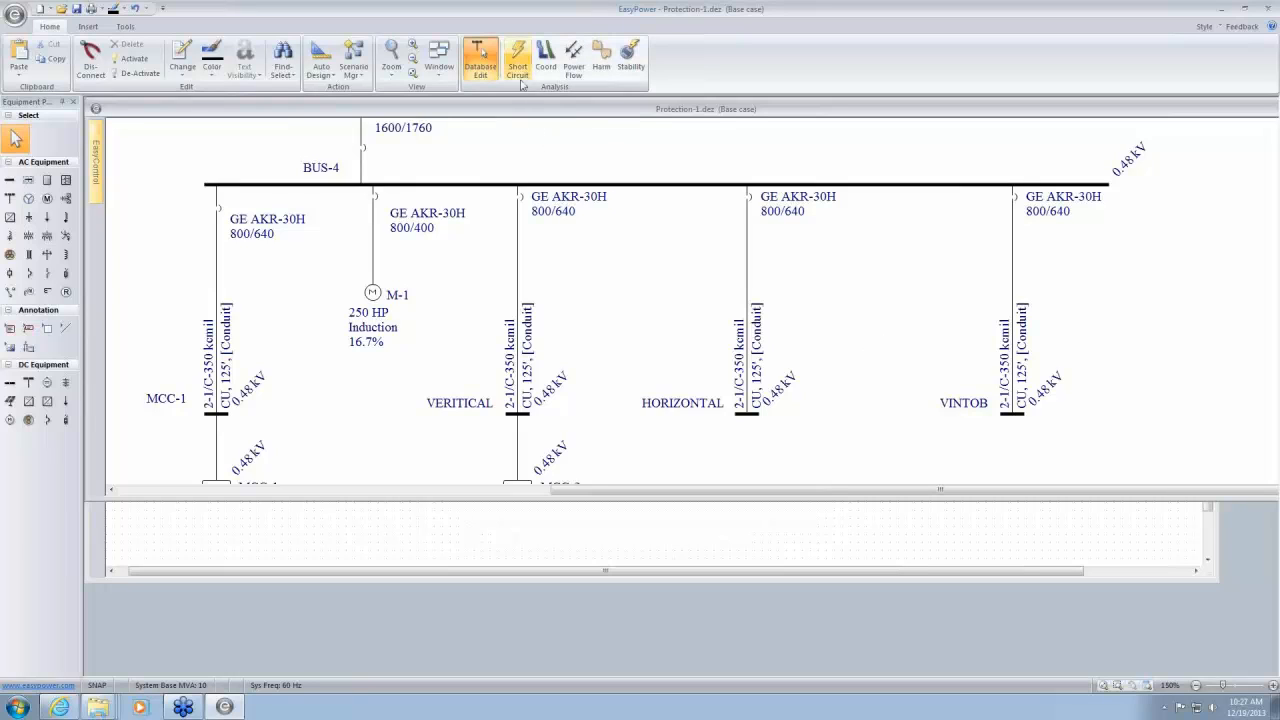
{"action": "left_click", "coordinate": [517, 62]}
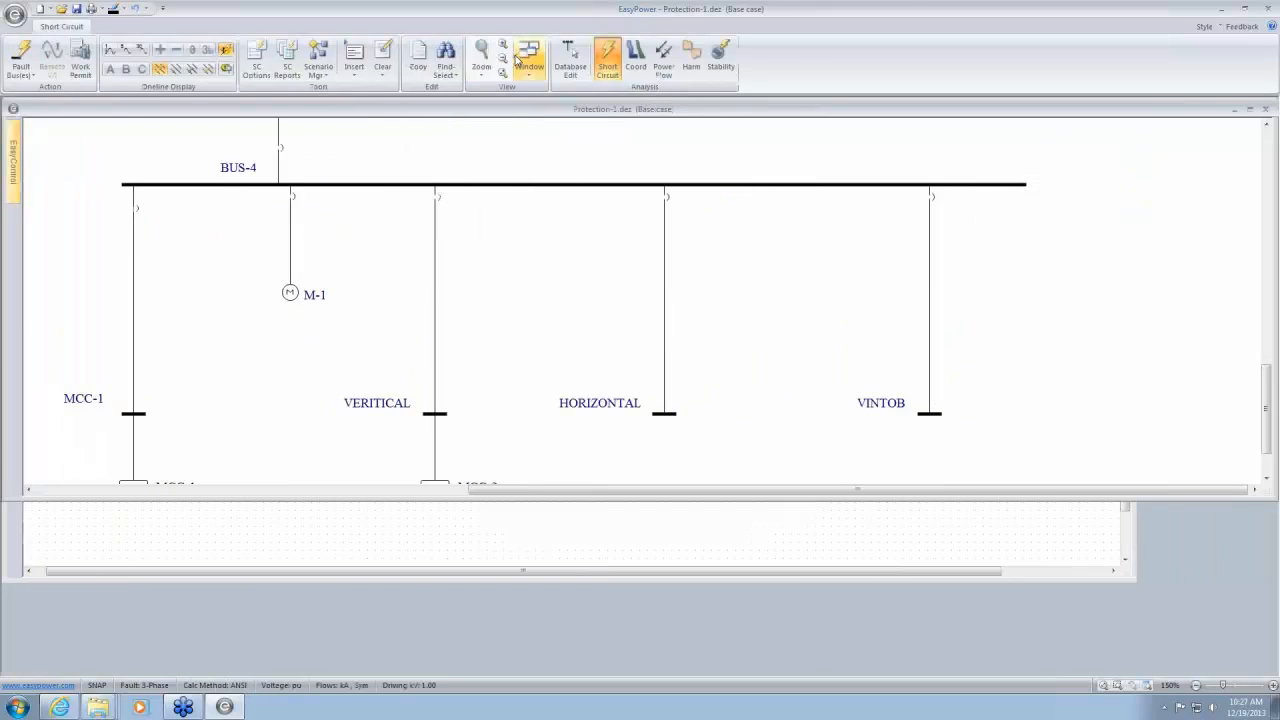
Review the advanced arc flash hazard settings in the short circuit options, including the 1584 CL fuse calculations, and accept them
{"action": "left_click", "coordinate": [259, 74]}
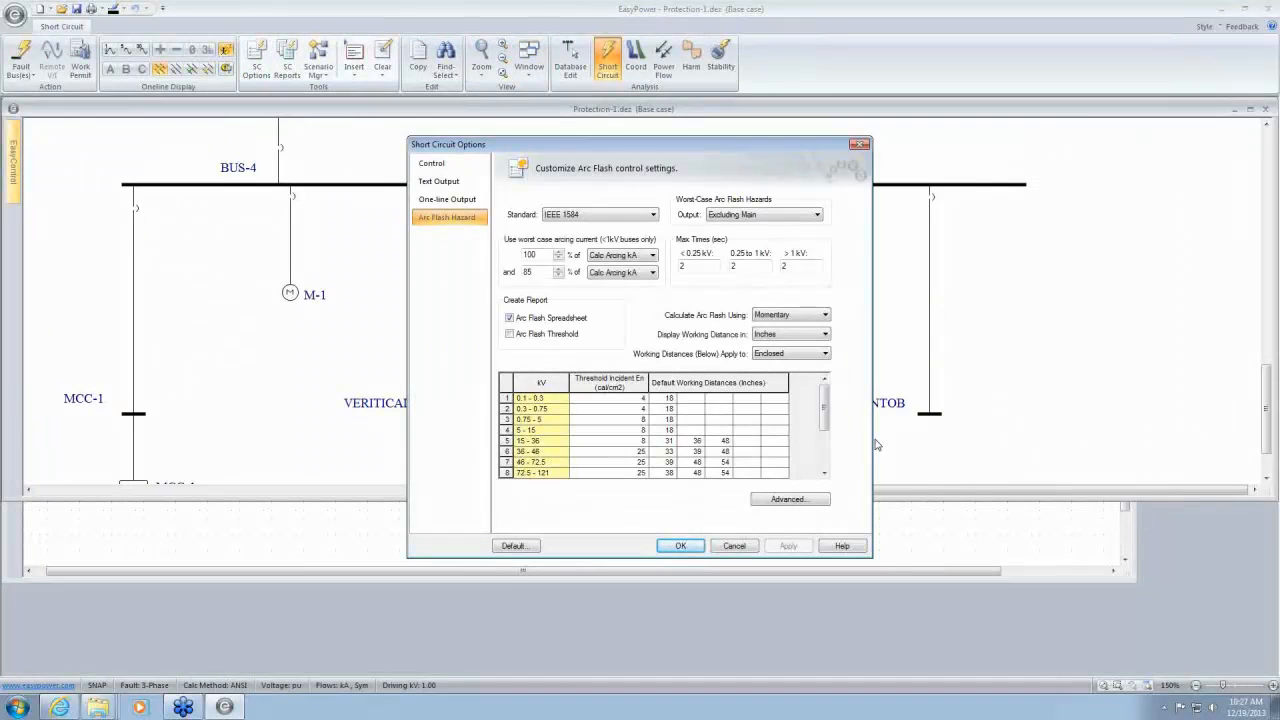
{"action": "left_click_drag", "start_coordinate": [808, 151], "coordinate": [799, 107]}
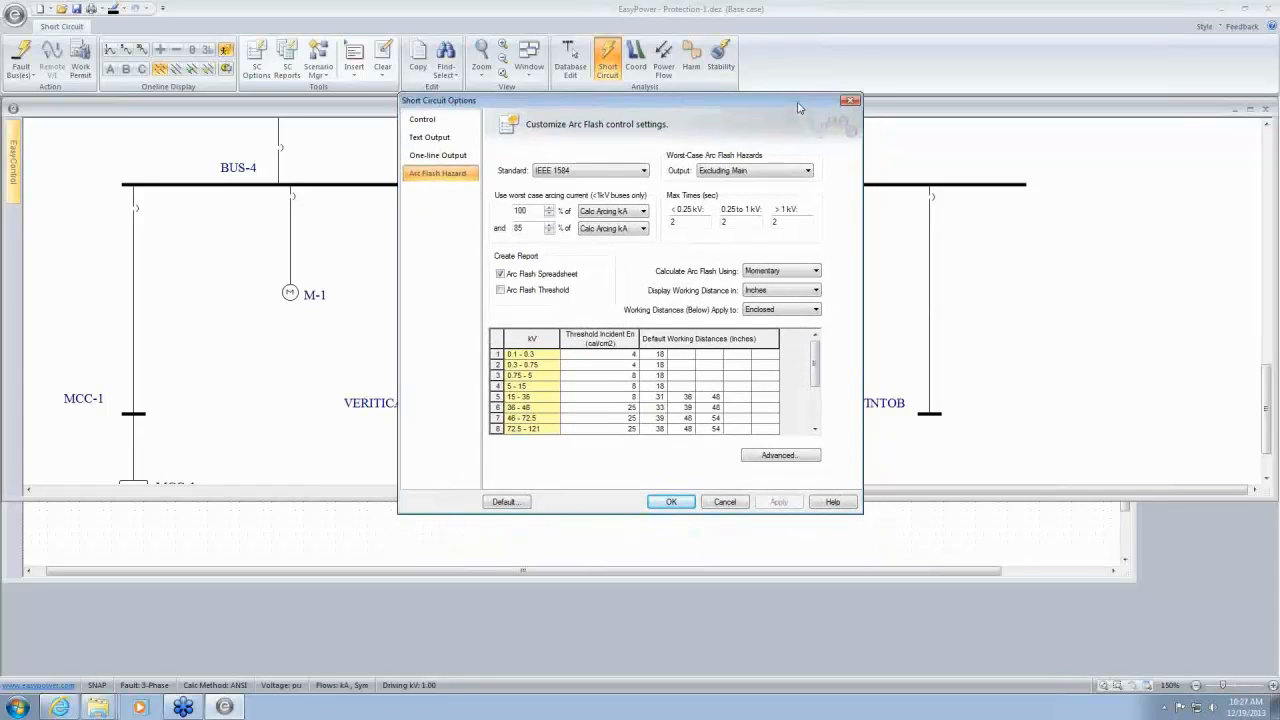
{"action": "left_click", "coordinate": [779, 456]}
{"action": "left_click_drag", "start_coordinate": [655, 162], "coordinate": [870, 145]}
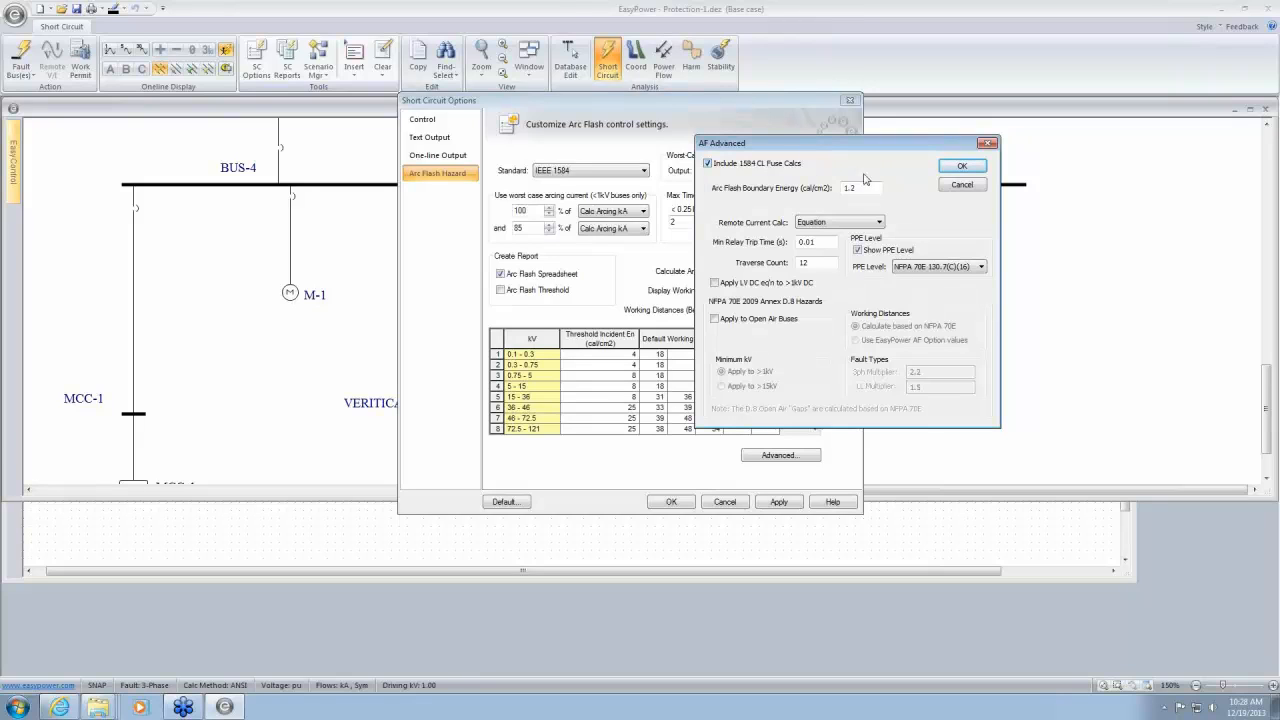
{"action": "left_click", "coordinate": [966, 168]}
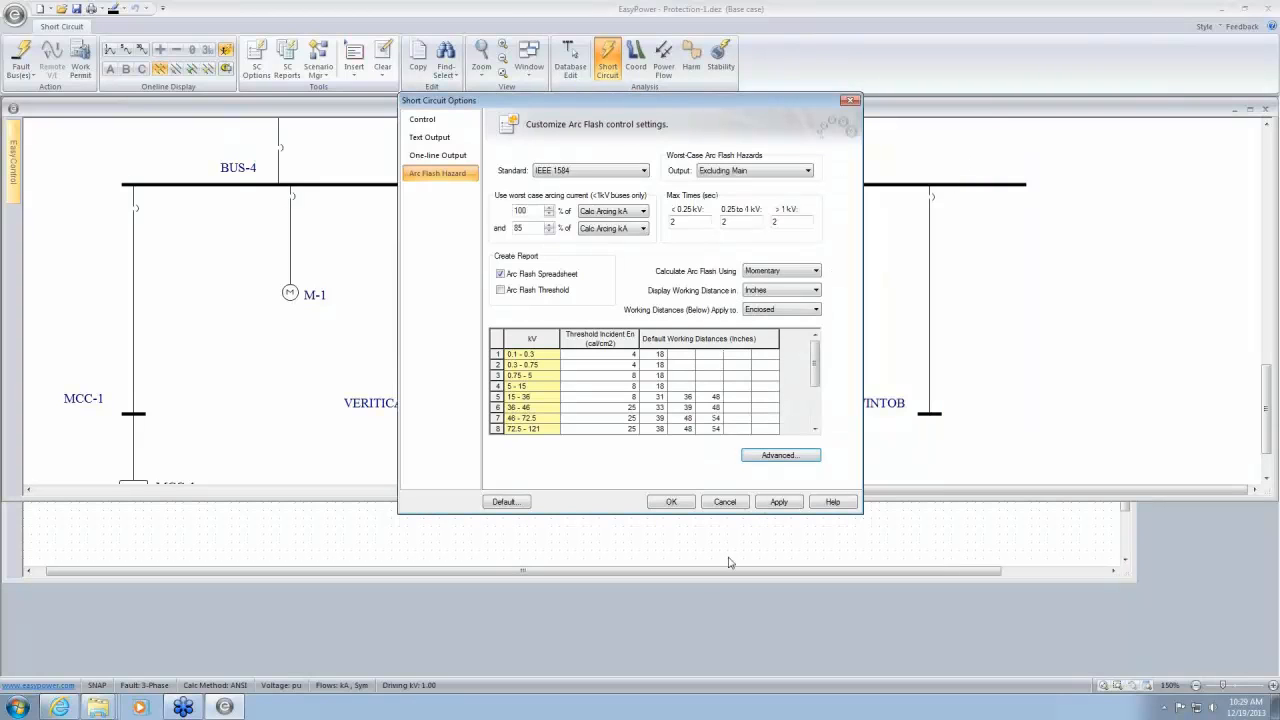
{"action": "left_click", "coordinate": [666, 505]}
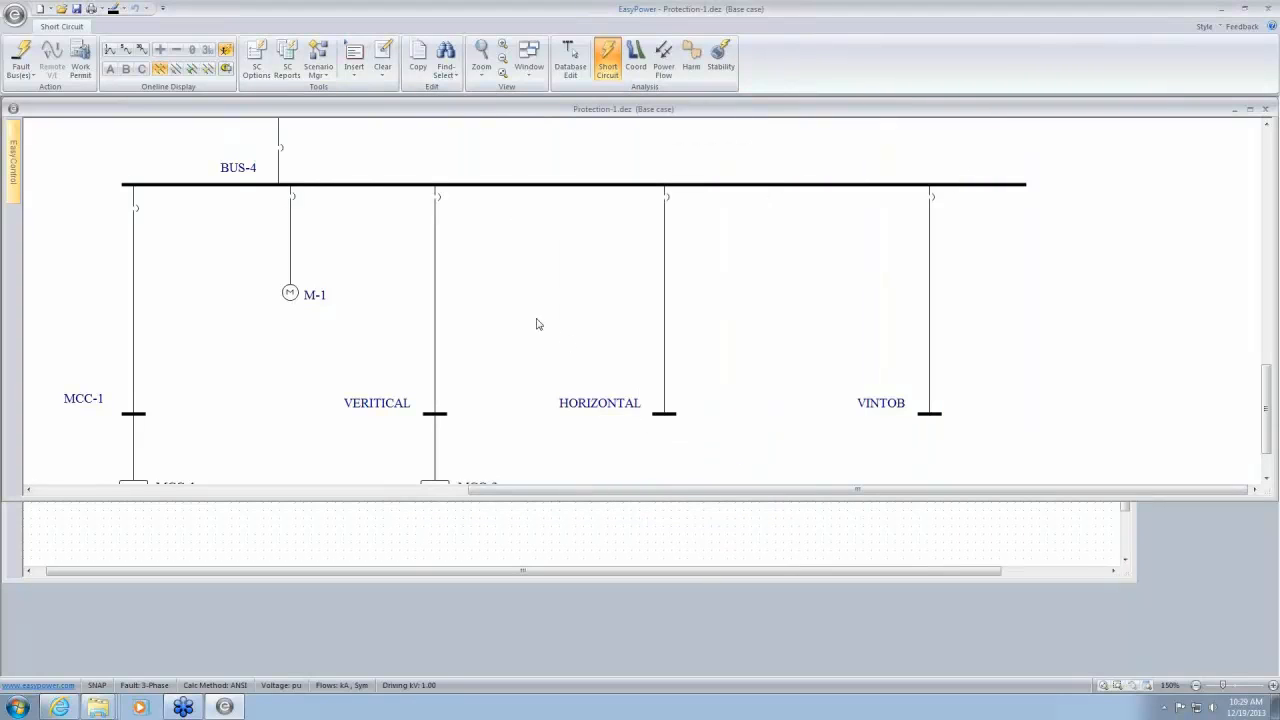
Move panel PNL-1 further below BUS-10, then return to database editing and save the temporary changes
{"action": "left_click_drag", "start_coordinate": [509, 303], "coordinate": [943, 431]}
{"action": "left_click_drag", "start_coordinate": [460, 270], "coordinate": [586, 334]}
{"action": "left_click_drag", "start_coordinate": [709, 363], "coordinate": [723, 166]}
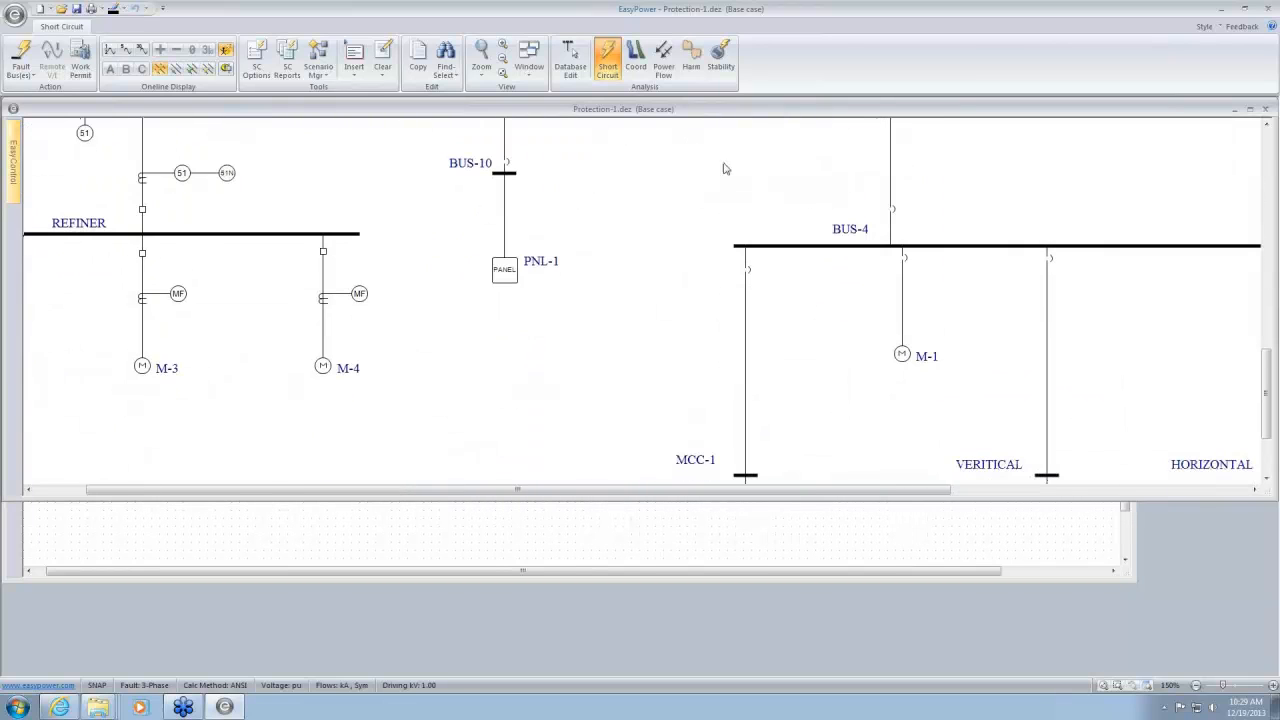
{"action": "left_click_drag", "start_coordinate": [520, 289], "coordinate": [520, 352]}
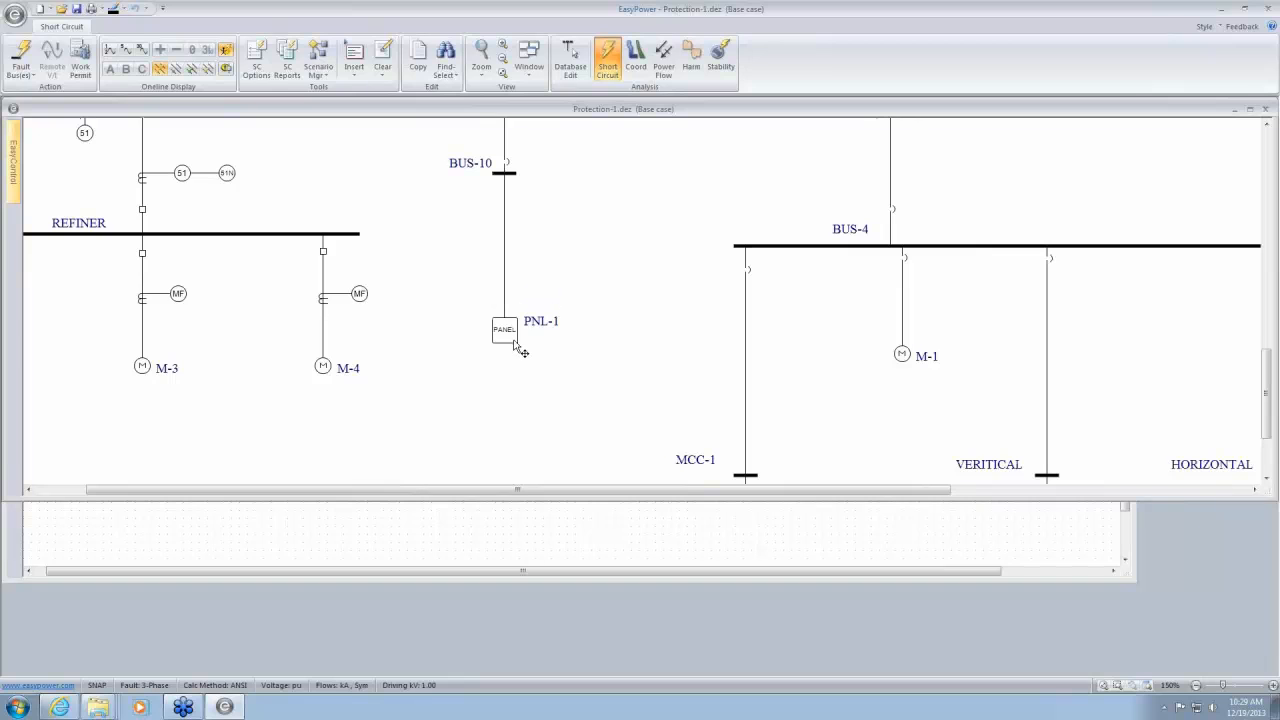
{"action": "left_click", "coordinate": [570, 62]}
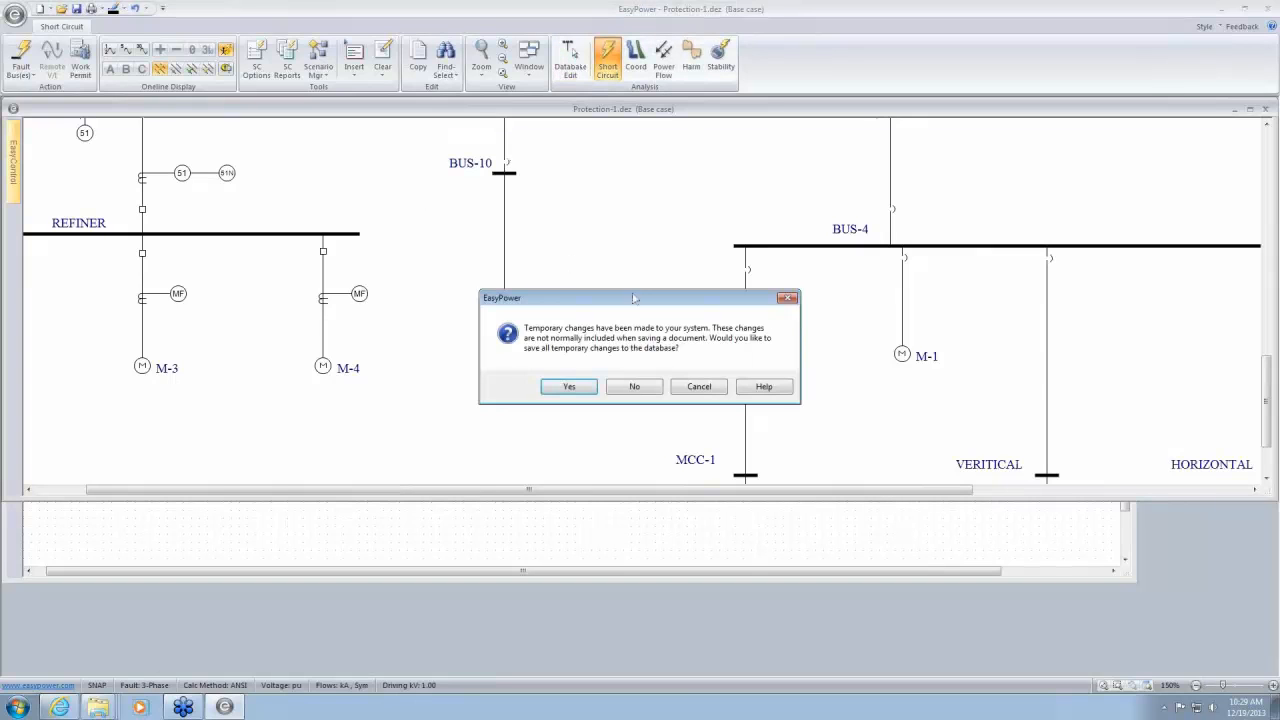
{"action": "left_click", "coordinate": [585, 387]}
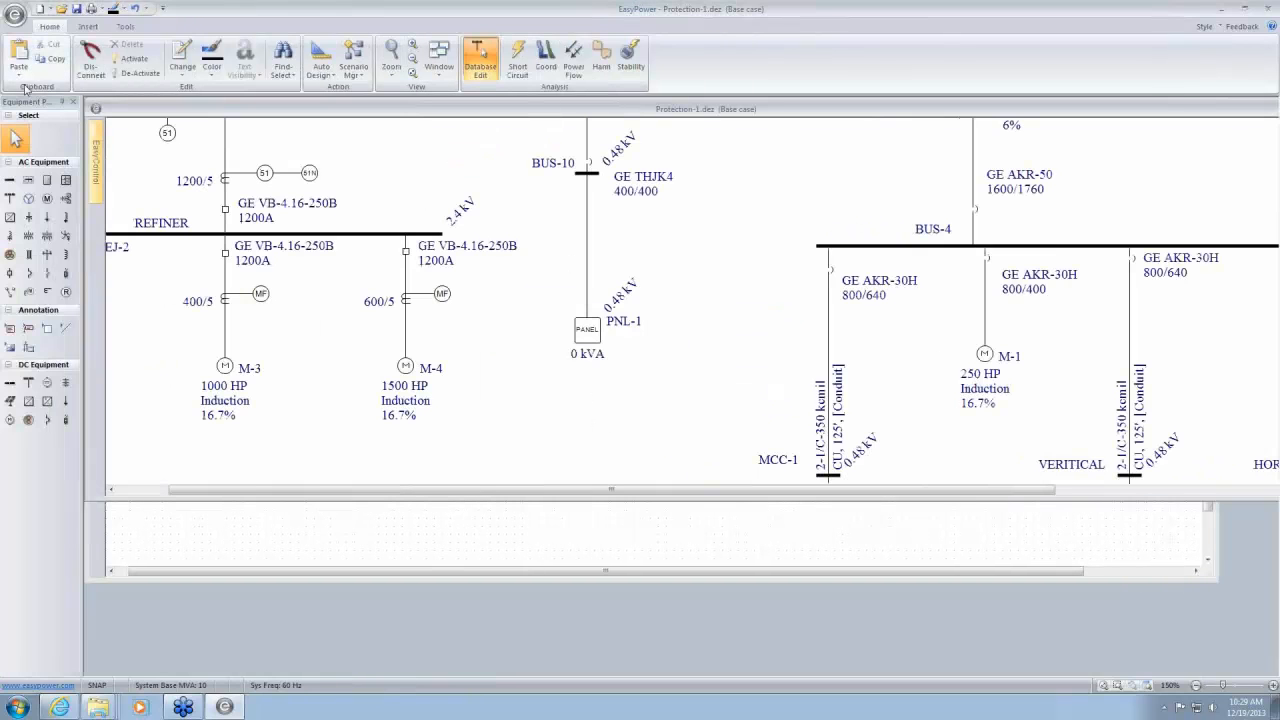
Insert a fused switch on the feeder between BUS-10 and PNL-1, just below the bus
{"action": "left_click", "coordinate": [67, 275]}
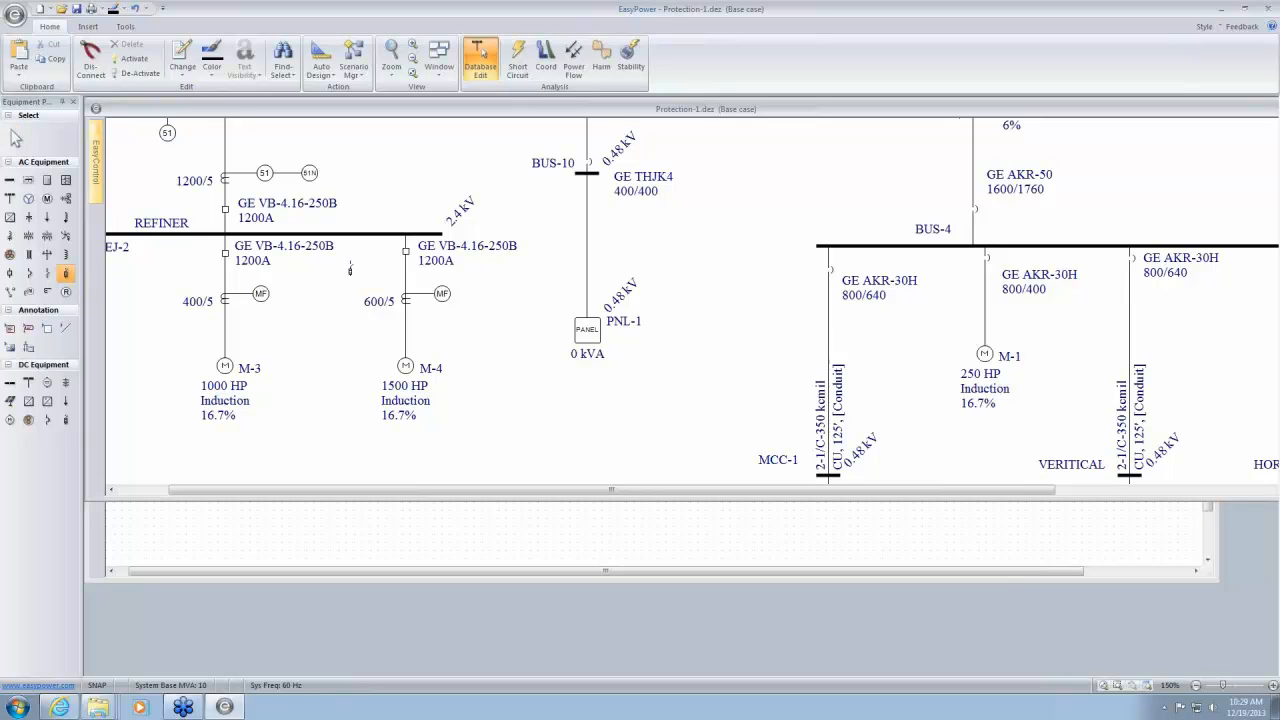
{"action": "left_click", "coordinate": [587, 192]}
{"action": "right_click", "coordinate": [704, 262]}
{"action": "left_click", "coordinate": [587, 193]}
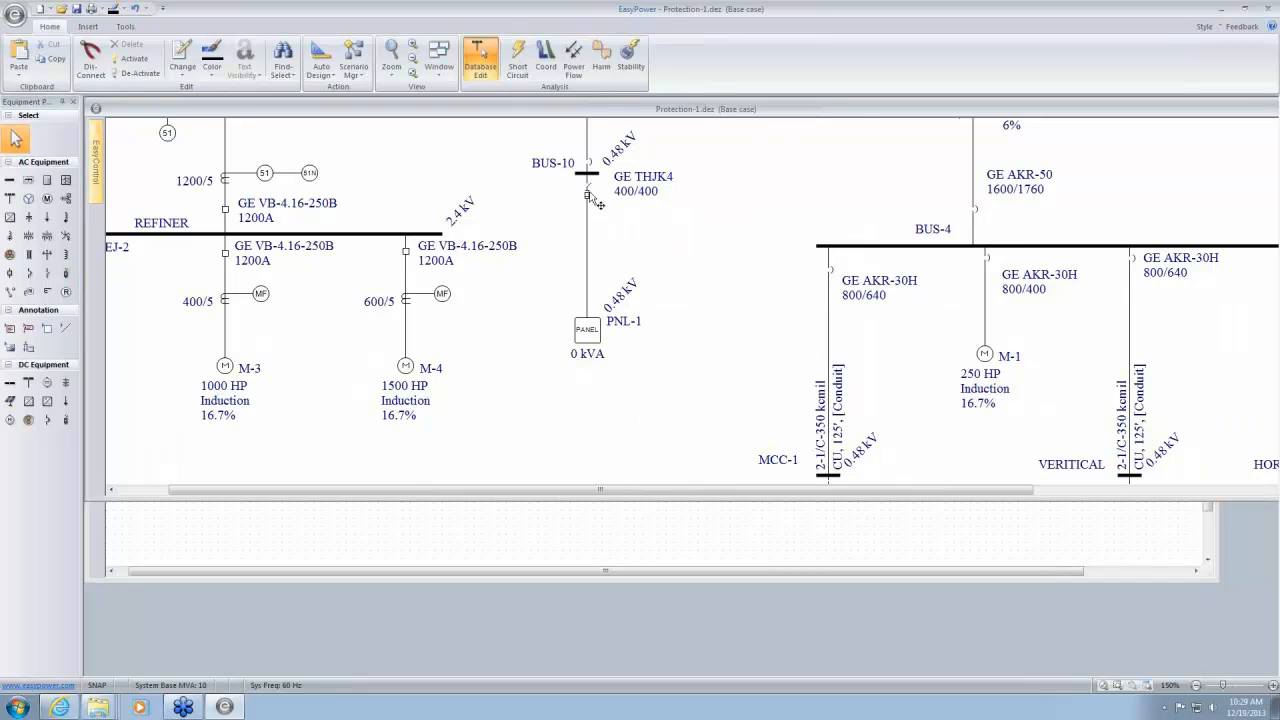
Specify the new fused switch as a (Generic) Std fuse, style RK-1, size 400A
{"action": "double_click", "coordinate": [587, 193]}
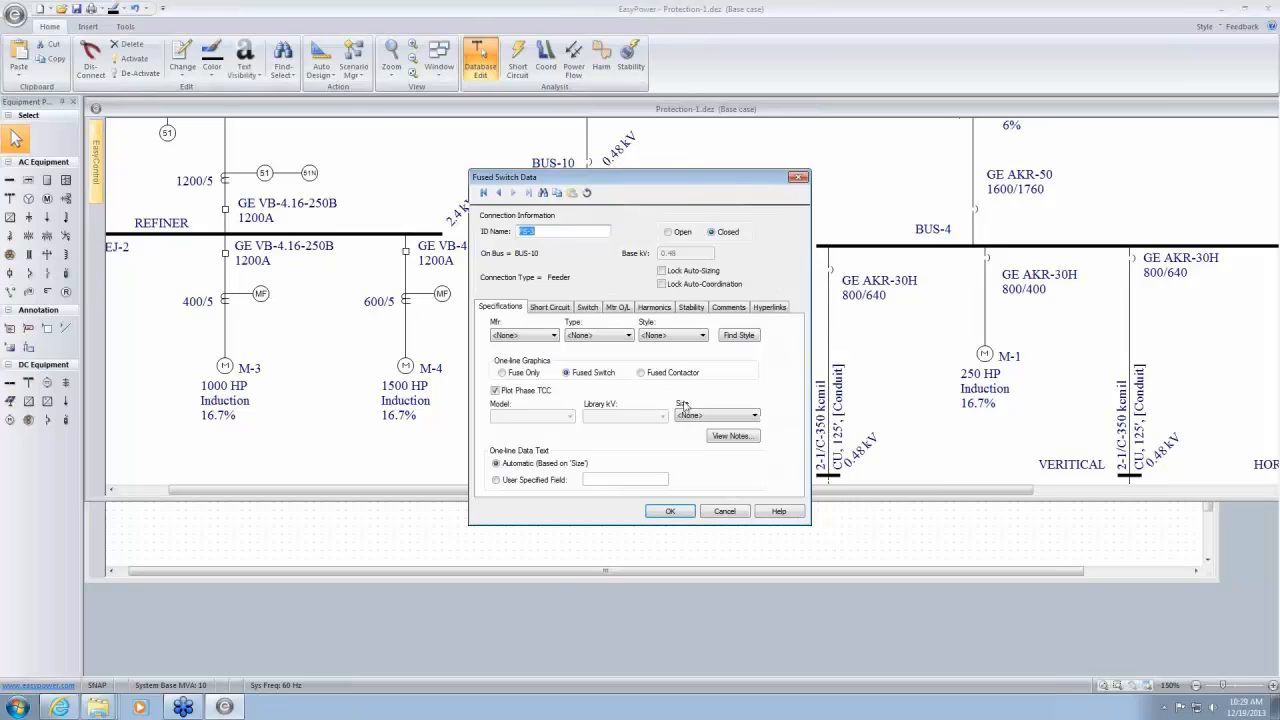
{"action": "left_click", "coordinate": [553, 335]}
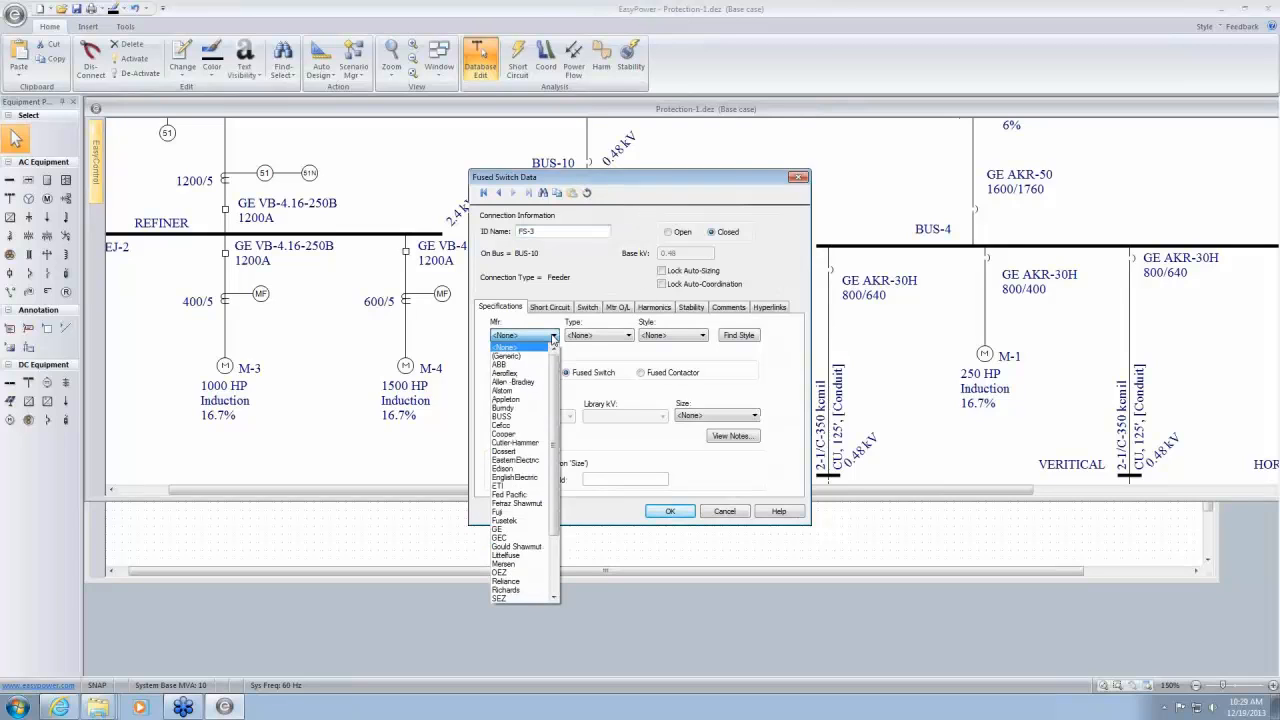
{"action": "left_click", "coordinate": [535, 356]}
{"action": "left_click", "coordinate": [703, 339]}
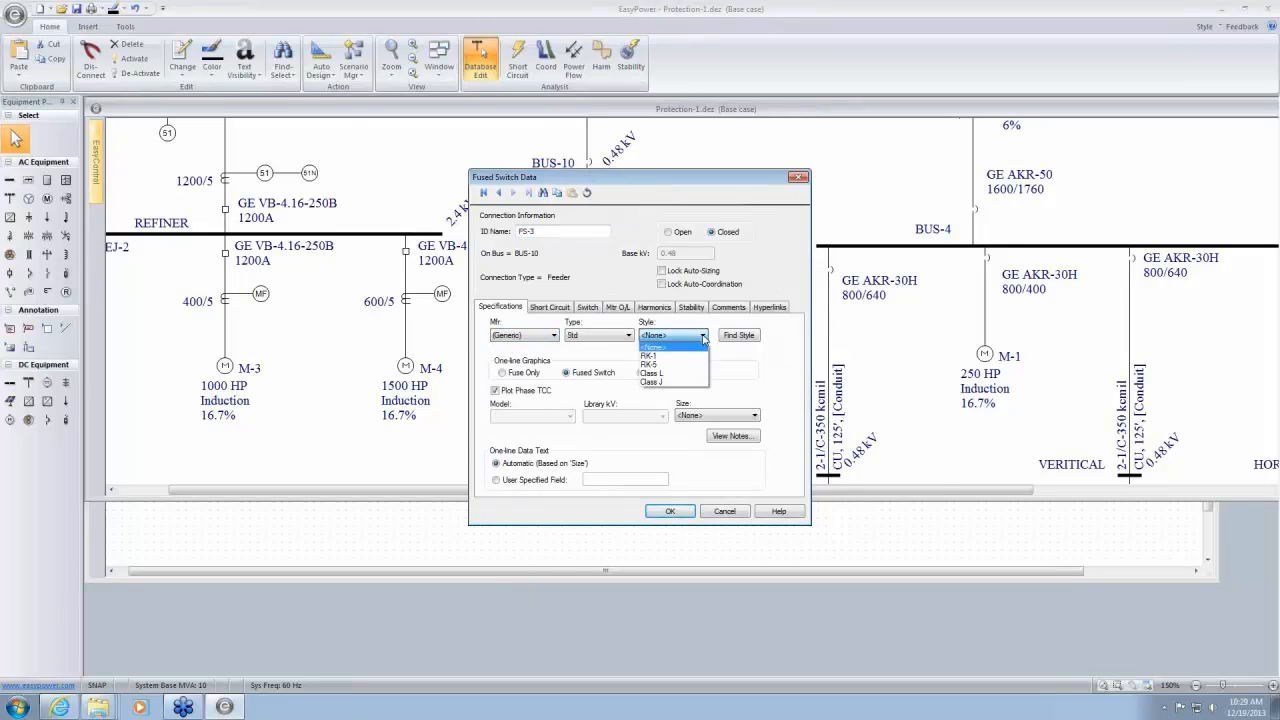
{"action": "left_click", "coordinate": [687, 357]}
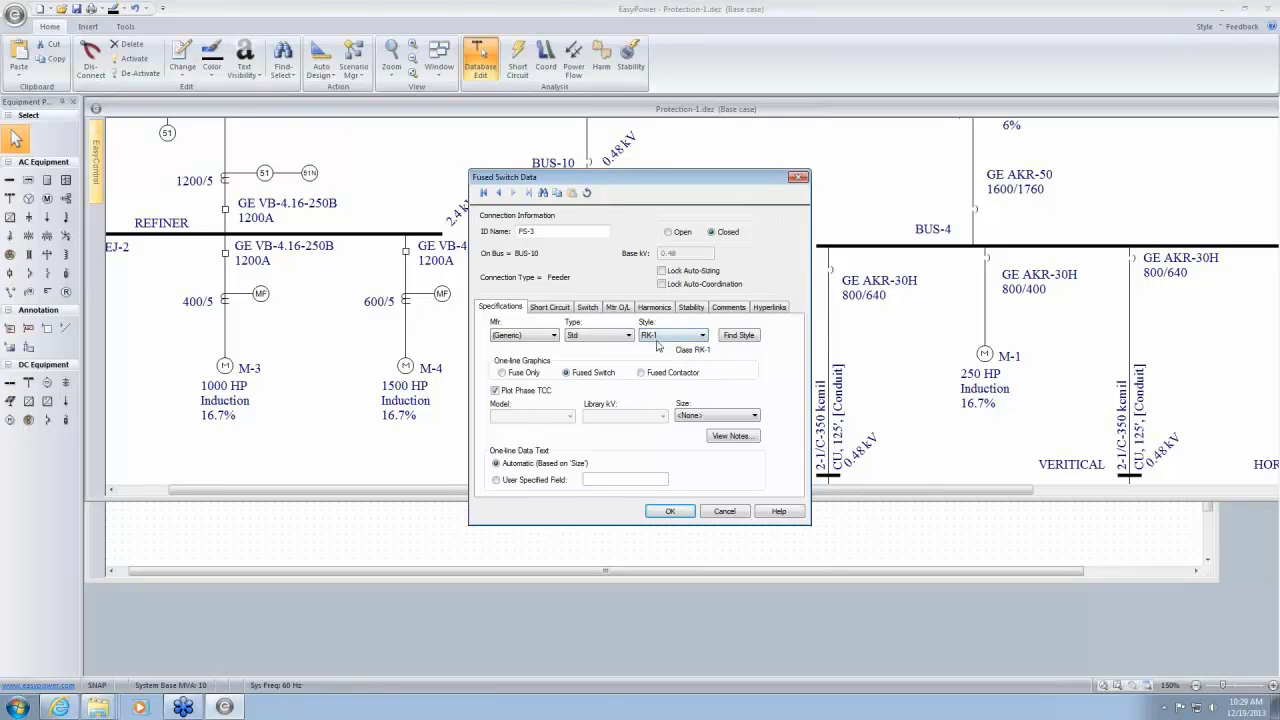
{"action": "left_click", "coordinate": [755, 416]}
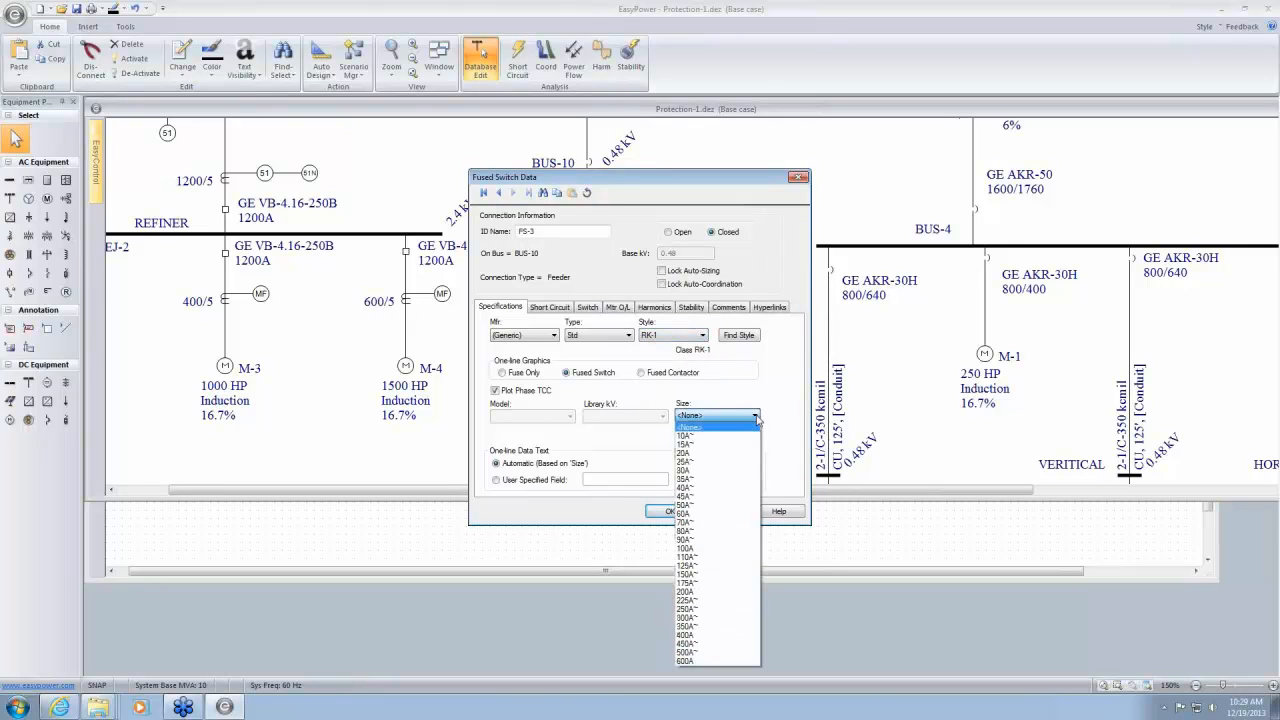
{"action": "left_click", "coordinate": [715, 635]}
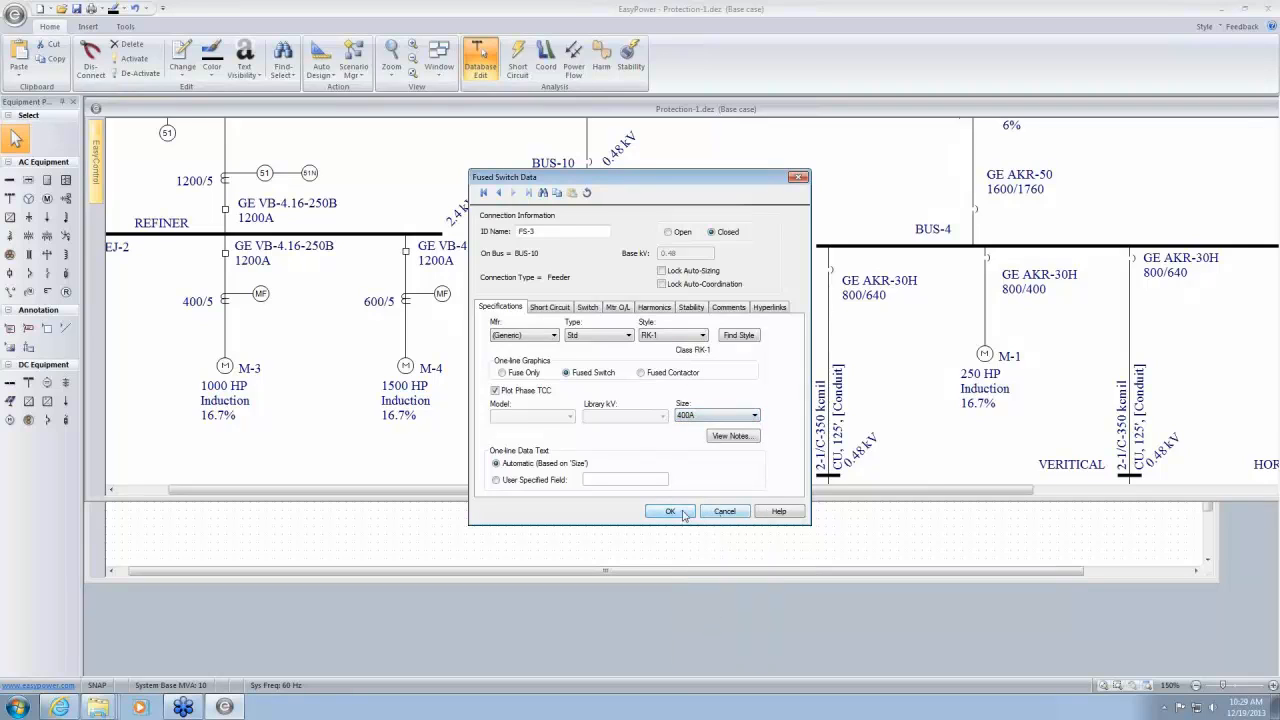
{"action": "left_click", "coordinate": [670, 511]}
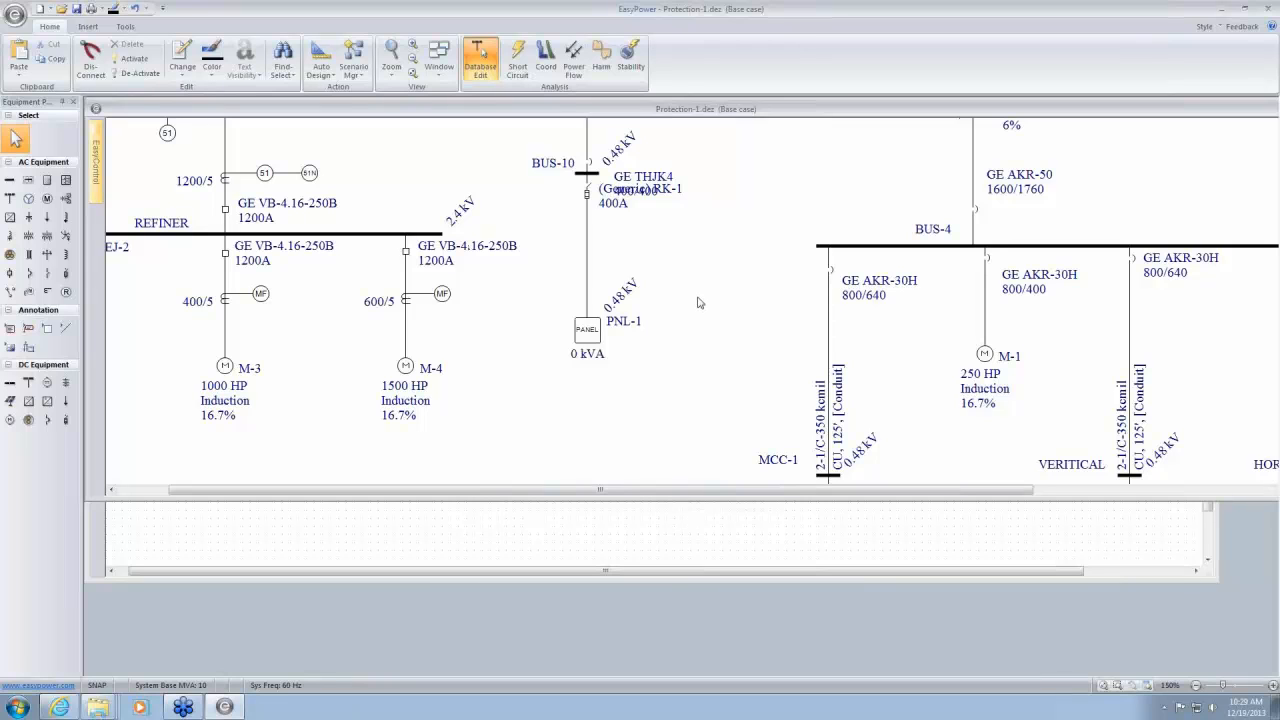
Switch to short circuit analysis, calculate arc flash at PNL-1 and show the hazard report beneath the one-line
{"action": "left_click", "coordinate": [518, 62]}
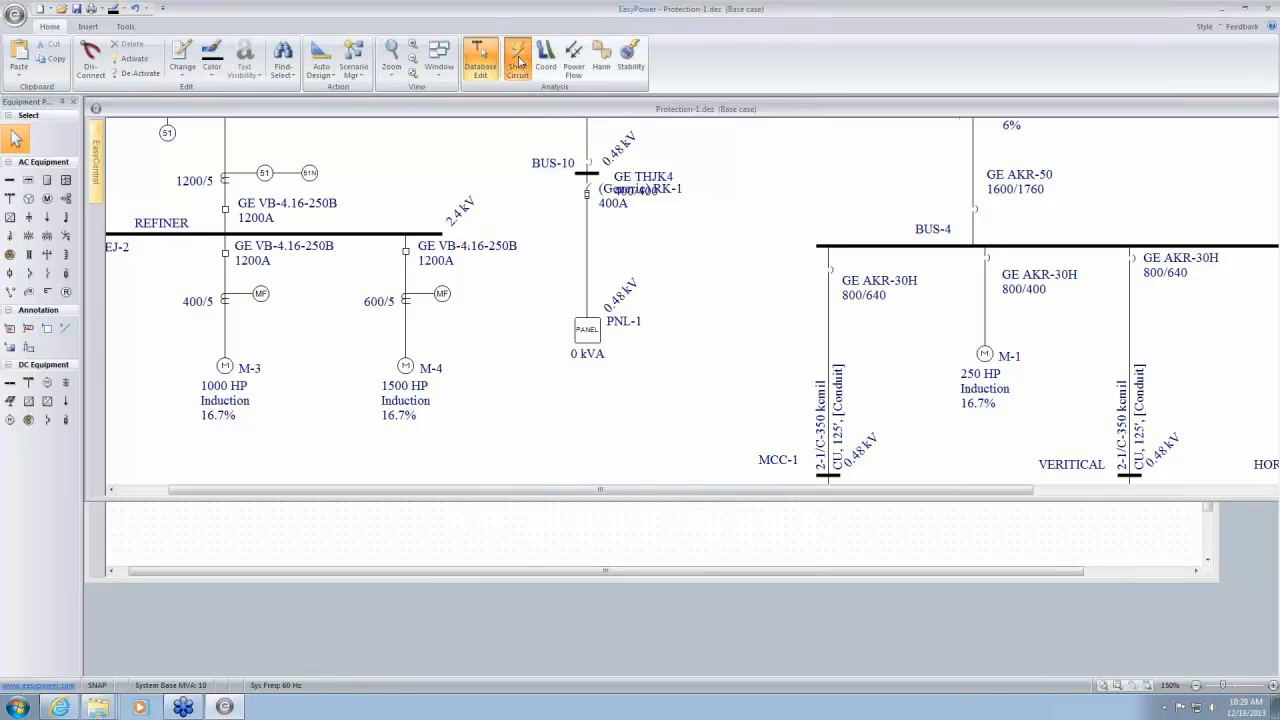
{"action": "left_click", "coordinate": [513, 334]}
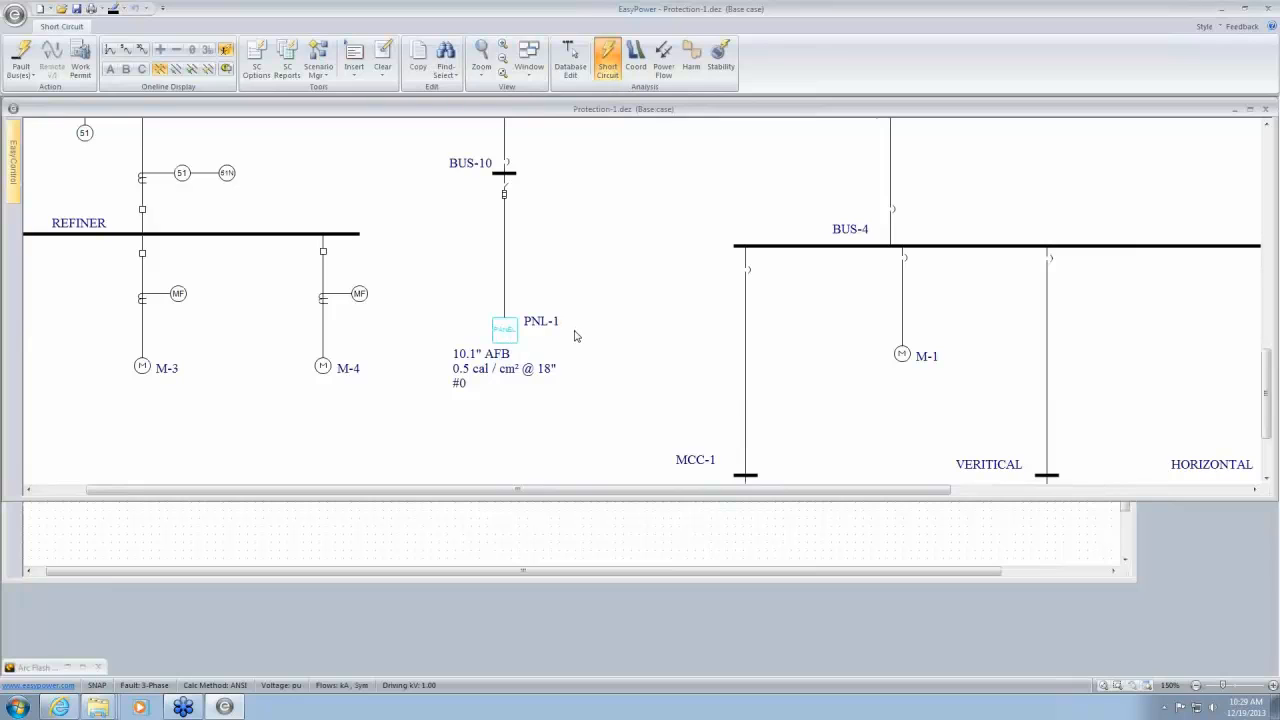
{"action": "left_click_drag", "start_coordinate": [592, 336], "coordinate": [585, 405]}
{"action": "key", "text": "shift+F4"}
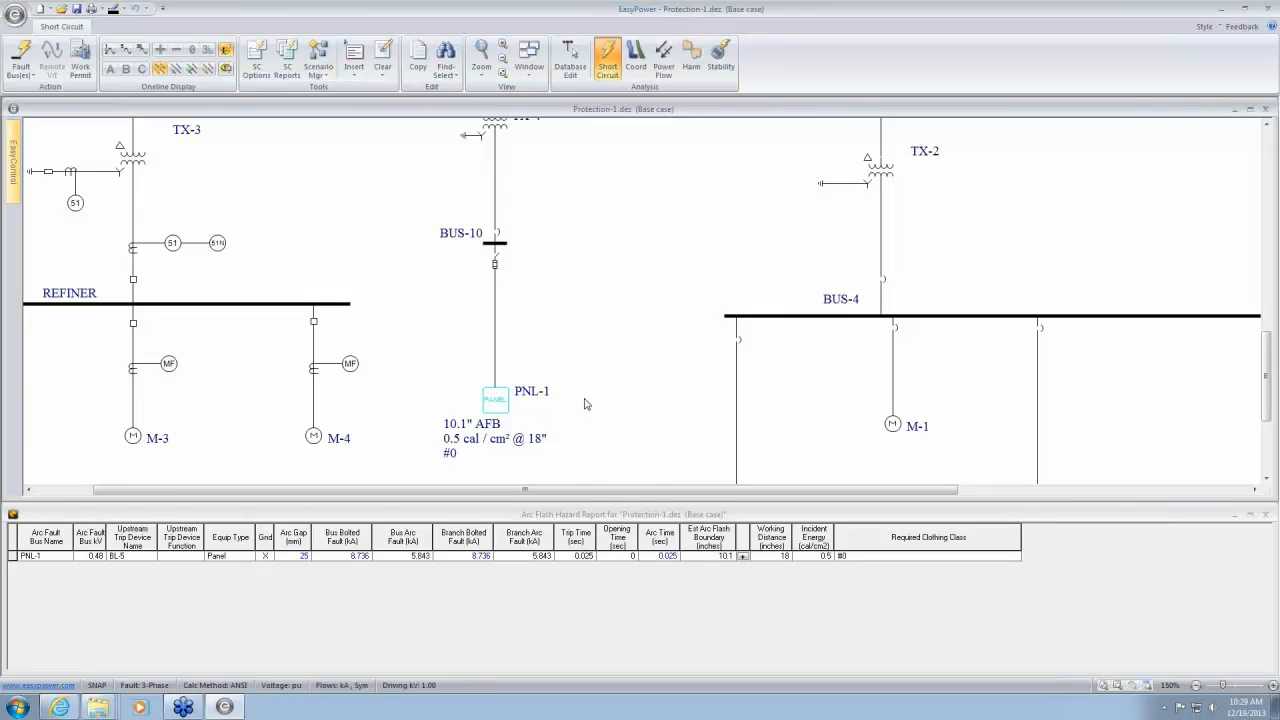
Return to database editing and de-activate the GE THJK4 breaker feeding BUS-10
{"action": "left_click", "coordinate": [571, 60]}
{"action": "left_click", "coordinate": [578, 264]}
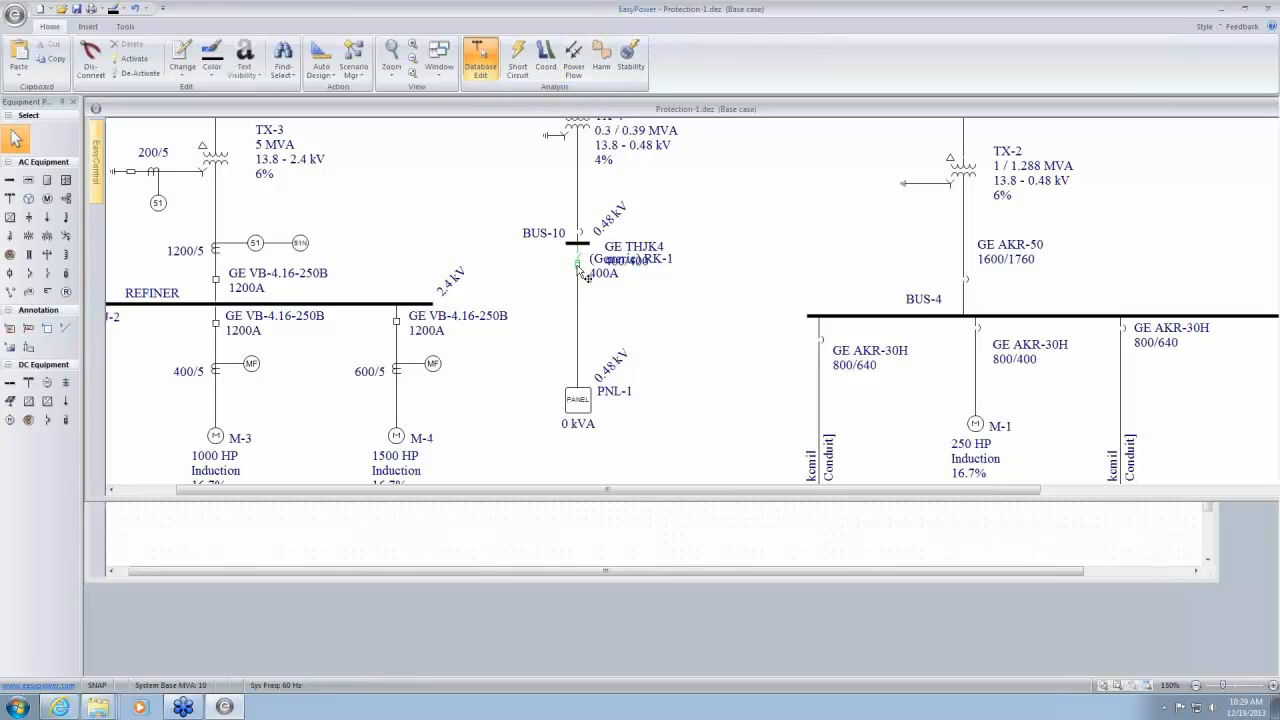
{"action": "left_click", "coordinate": [580, 232]}
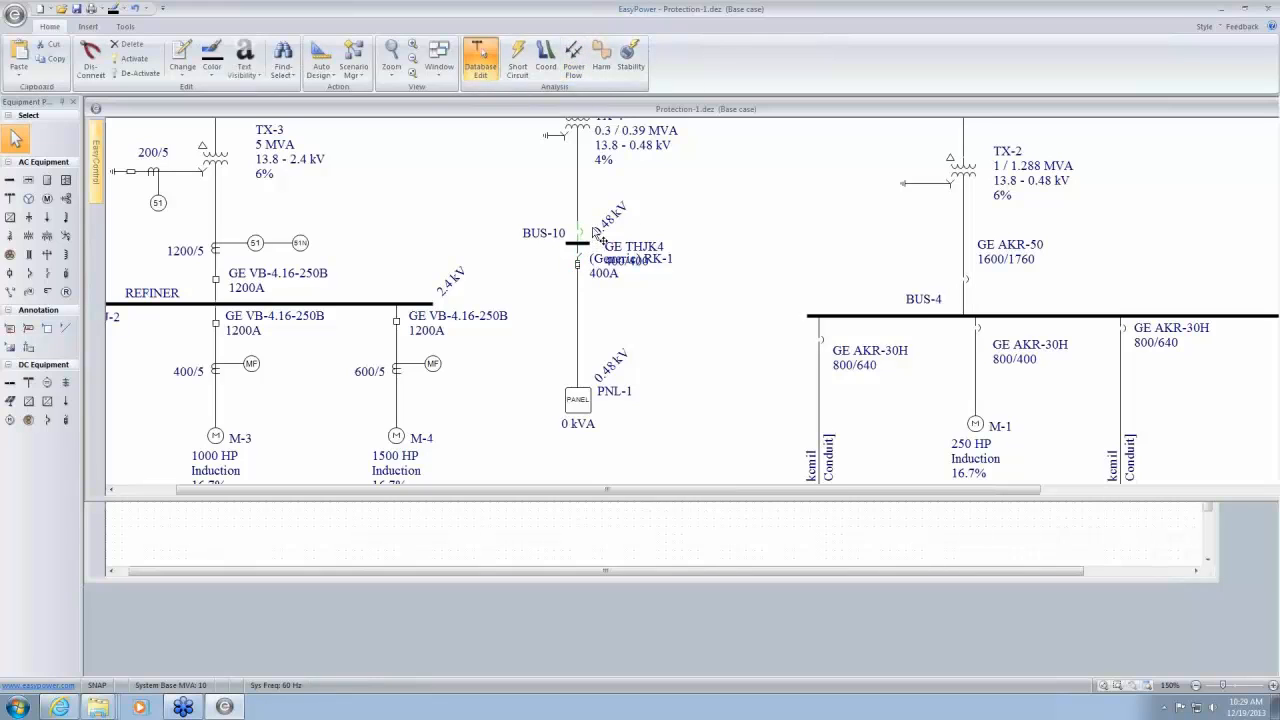
{"action": "left_click", "coordinate": [120, 75]}
Recalculate arc flash at PNL-1 in short circuit analysis without the BUS-10 breaker and examine the one-line and report results
{"action": "left_click", "coordinate": [518, 62]}
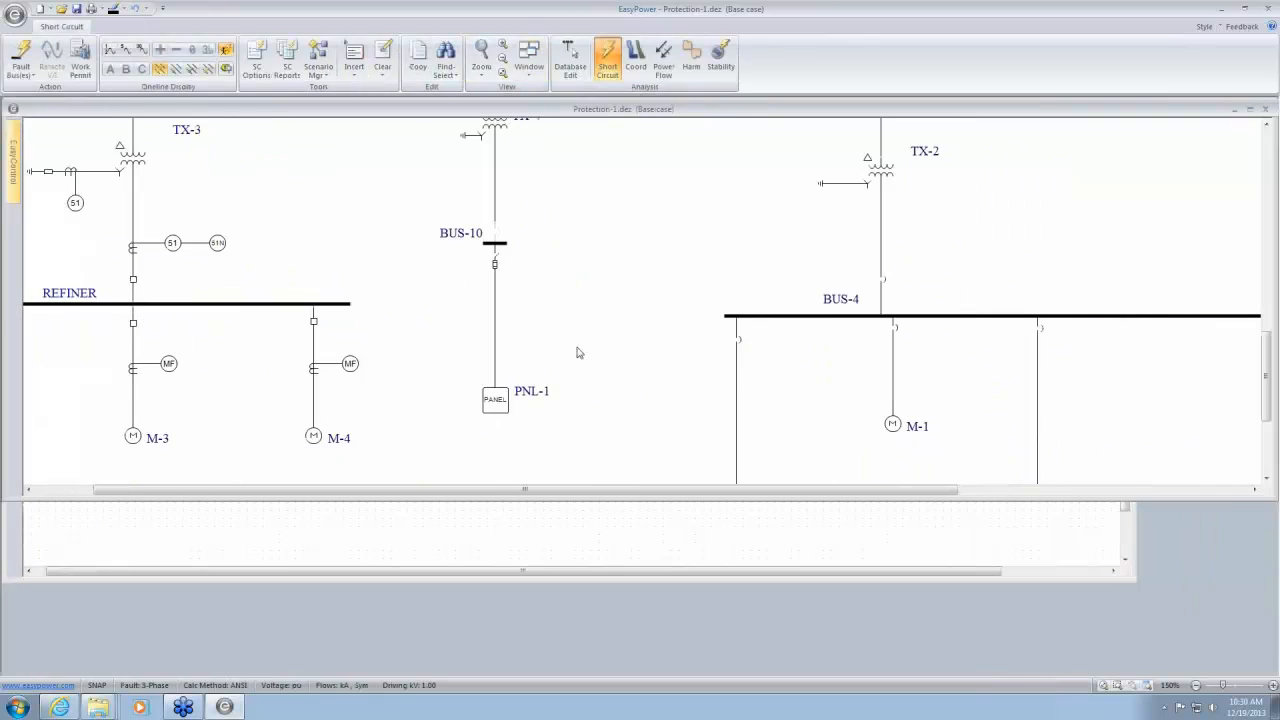
{"action": "left_click", "coordinate": [500, 405]}
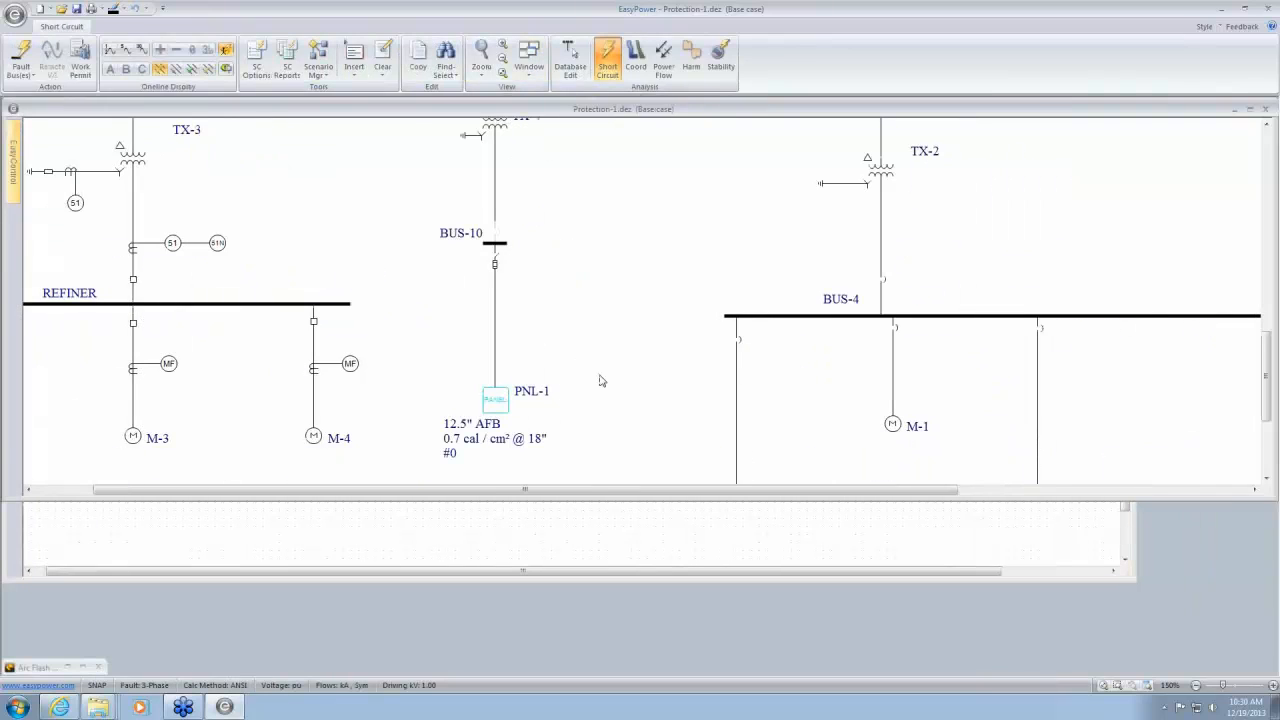
{"action": "left_click_drag", "start_coordinate": [604, 380], "coordinate": [581, 502]}
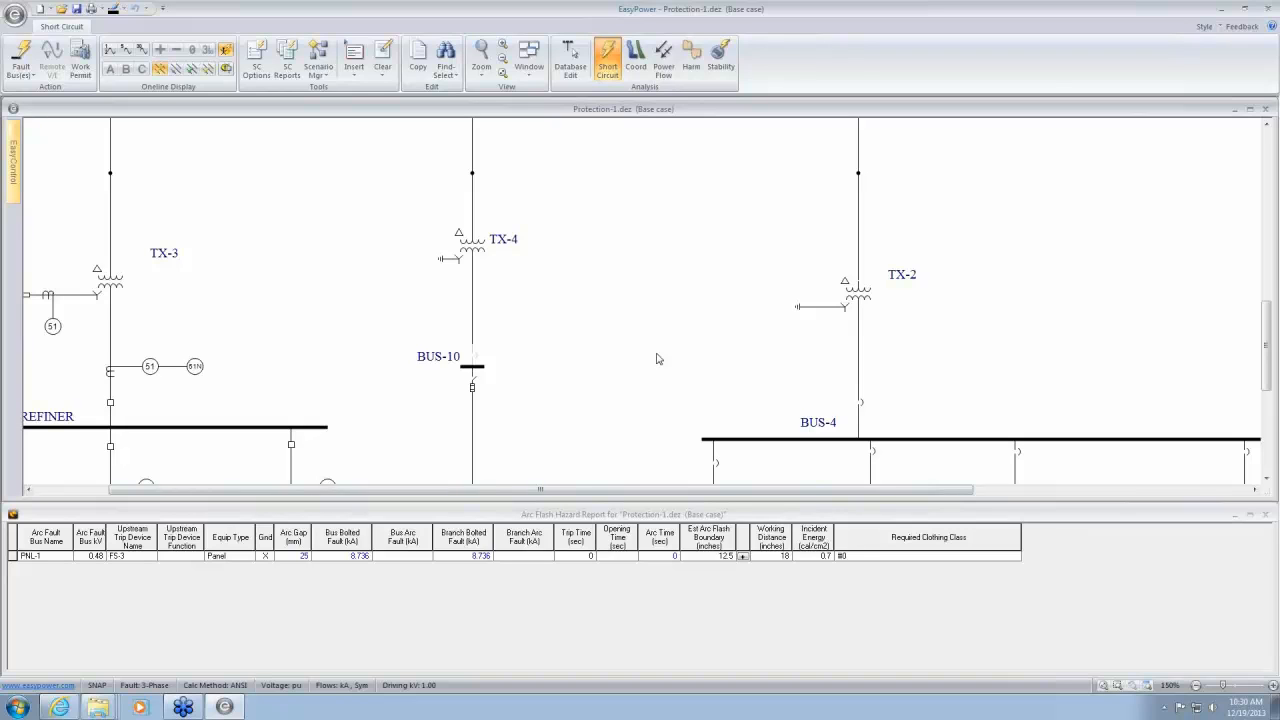
{"action": "left_click_drag", "start_coordinate": [550, 412], "coordinate": [540, 315]}
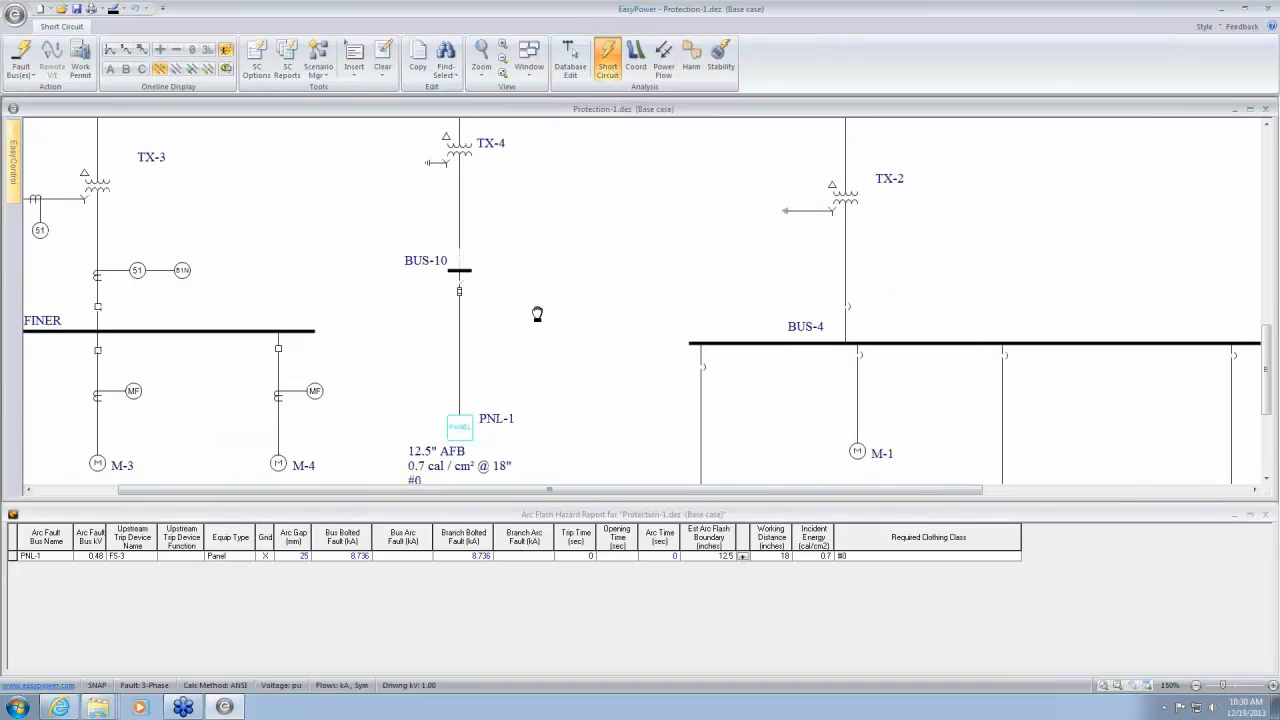
{"action": "left_click_drag", "start_coordinate": [579, 389], "coordinate": [594, 343]}
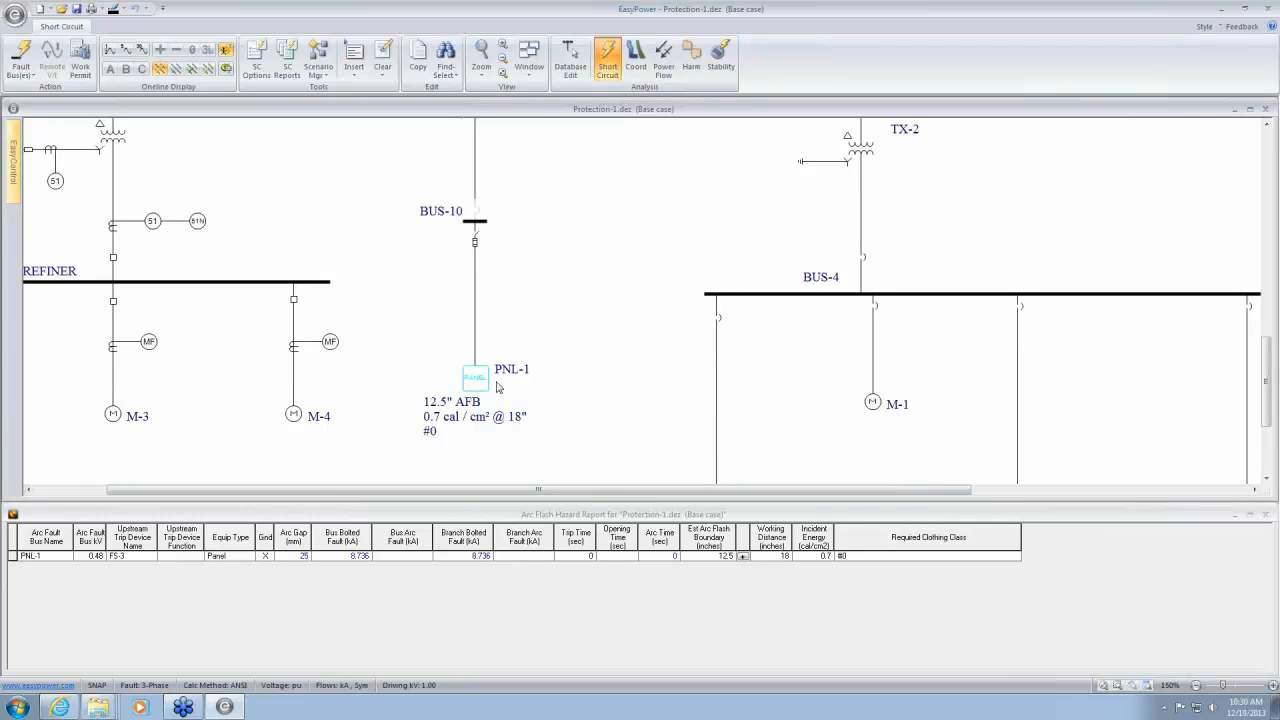
In the advanced arc flash options, try excluding 1584 CL fuse calculations and setting the minimum relay trip time to 0.016 s, then discard the changes
{"action": "left_click", "coordinate": [250, 56]}
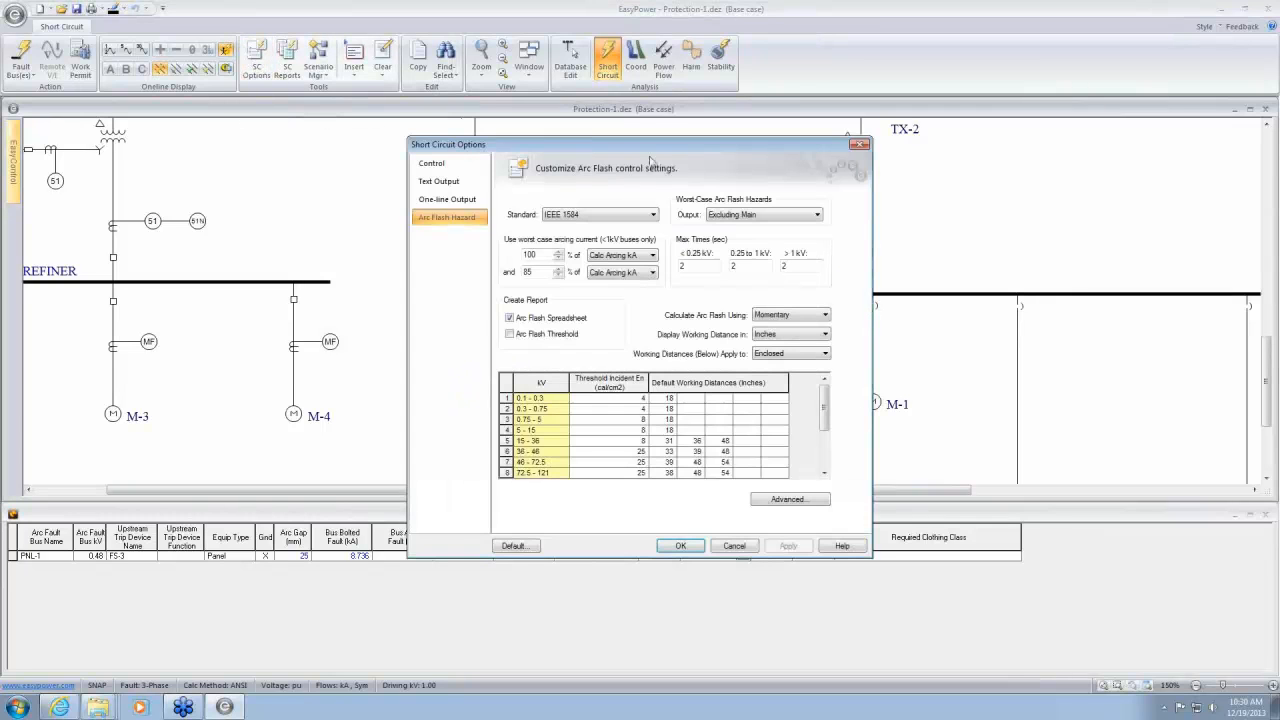
{"action": "left_click_drag", "start_coordinate": [661, 146], "coordinate": [938, 55]}
{"action": "left_click", "coordinate": [1085, 409]}
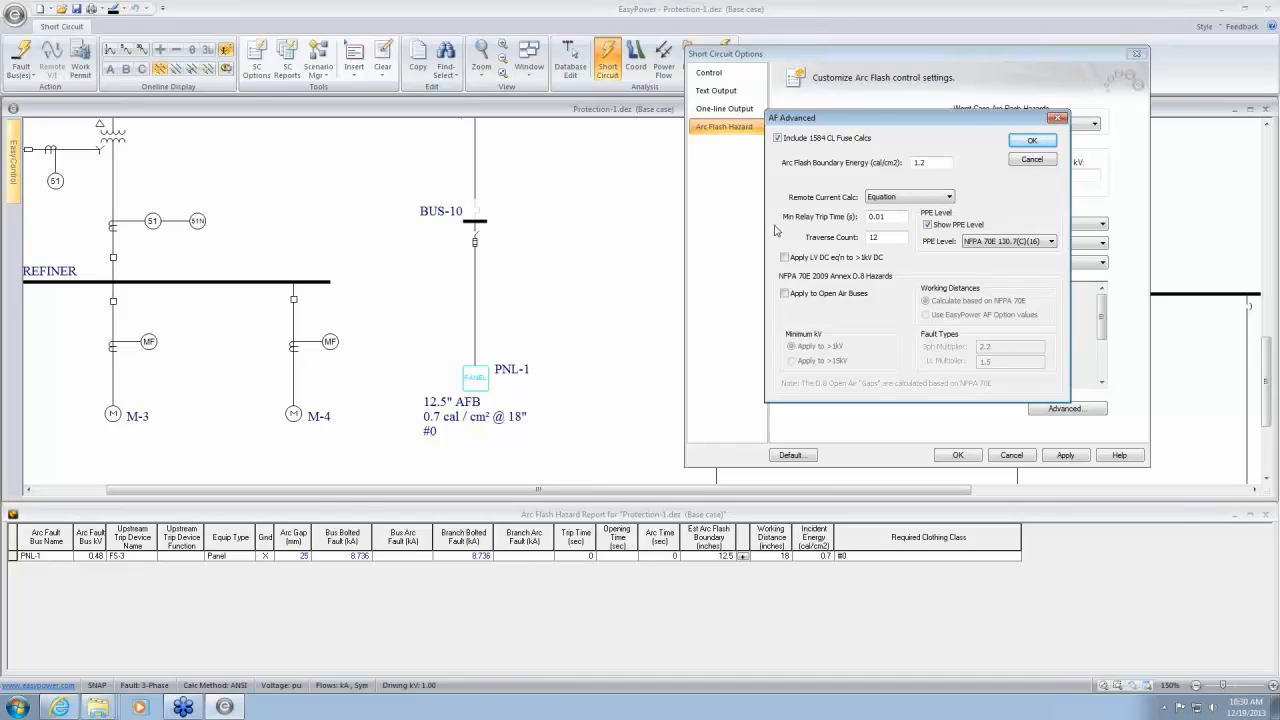
{"action": "left_click", "coordinate": [778, 138]}
{"action": "left_click", "coordinate": [943, 165]}
{"action": "left_click", "coordinate": [922, 162]}
{"action": "key", "text": "BackSpace"}
{"action": "key", "text": "BackSpace"}
{"action": "type", "text": "2"}
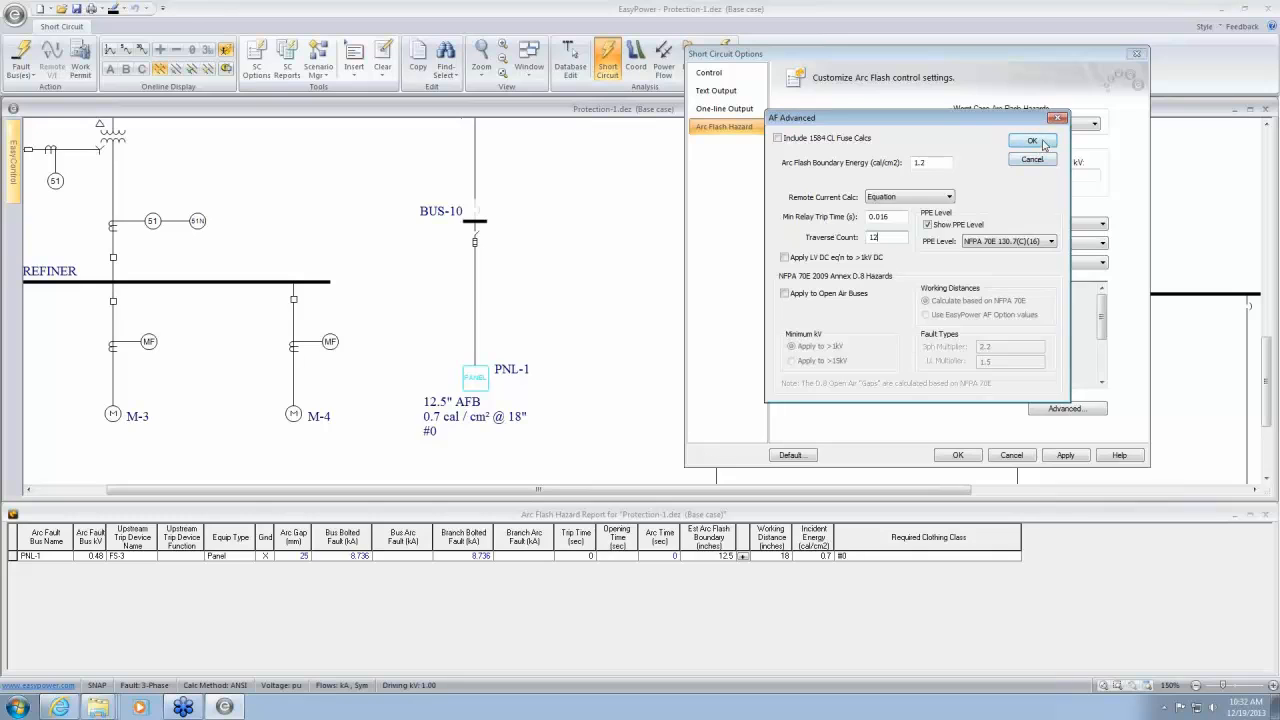
{"action": "left_click", "coordinate": [1033, 160]}
{"action": "left_click", "coordinate": [1012, 455]}
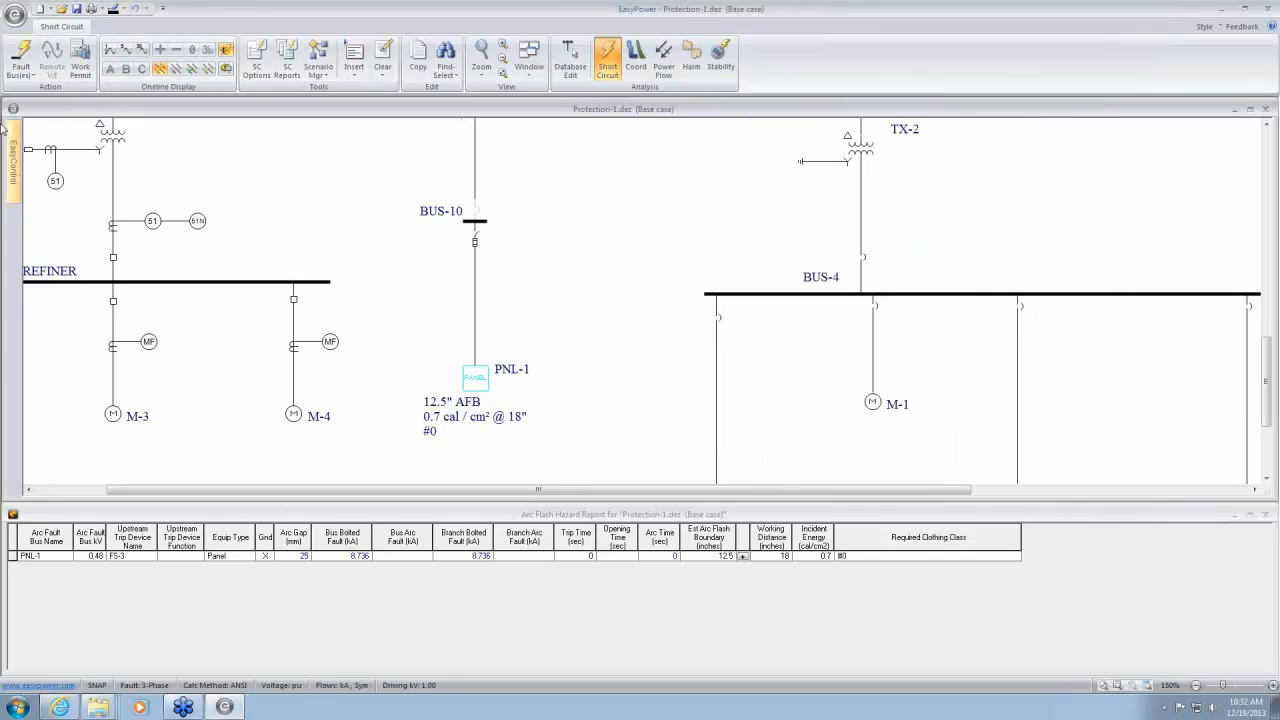
Open the recent sample file Long Feeder.dez and maximize its one-line window
{"action": "left_click", "coordinate": [14, 13]}
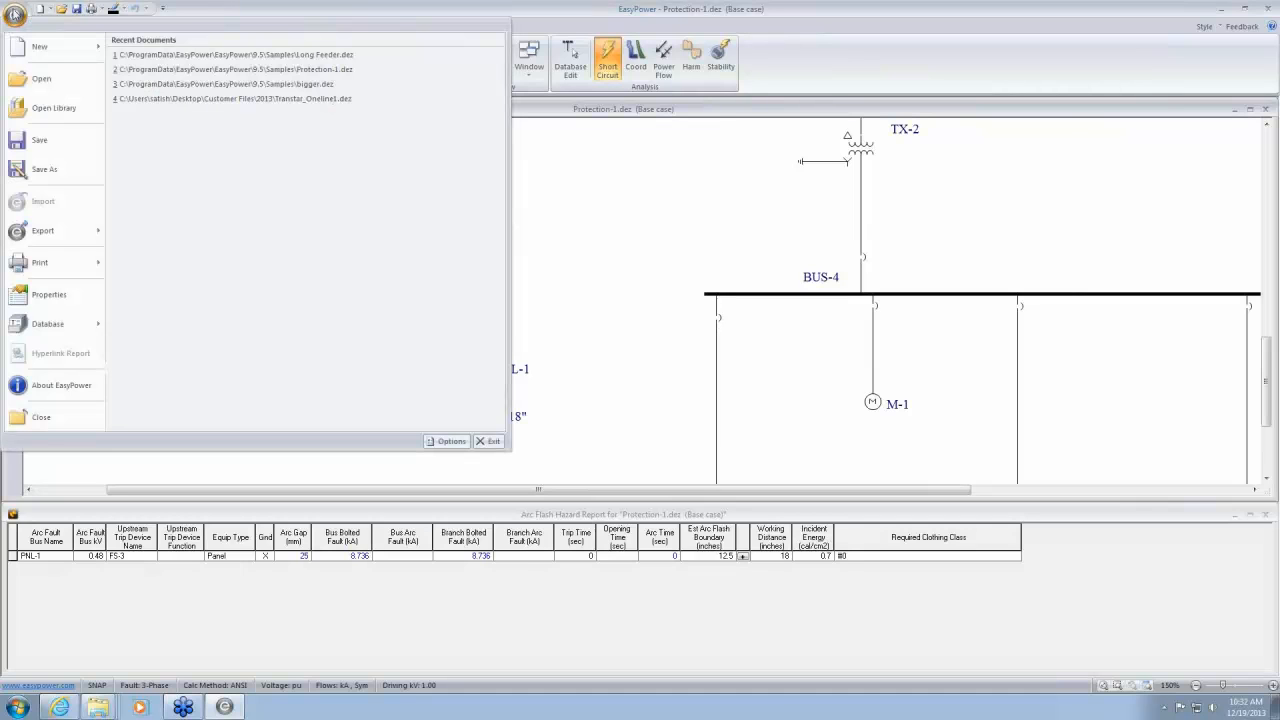
{"action": "left_click", "coordinate": [286, 58]}
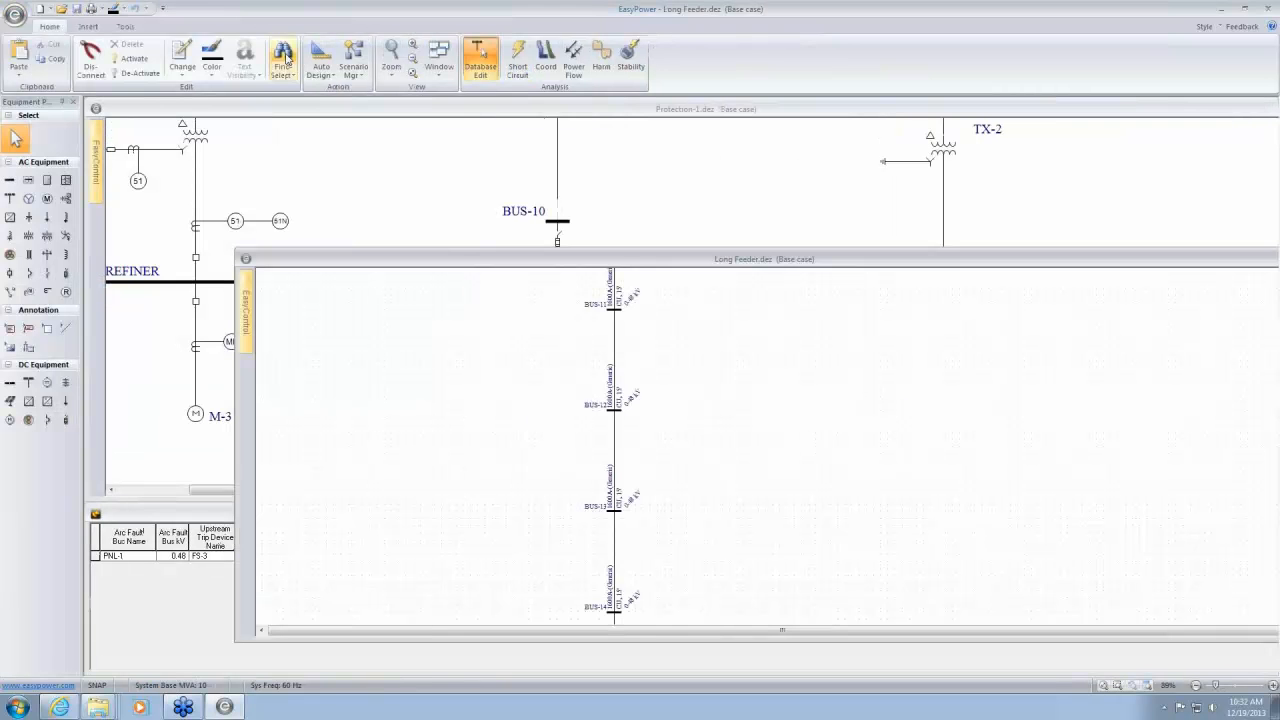
{"action": "double_click", "coordinate": [704, 264]}
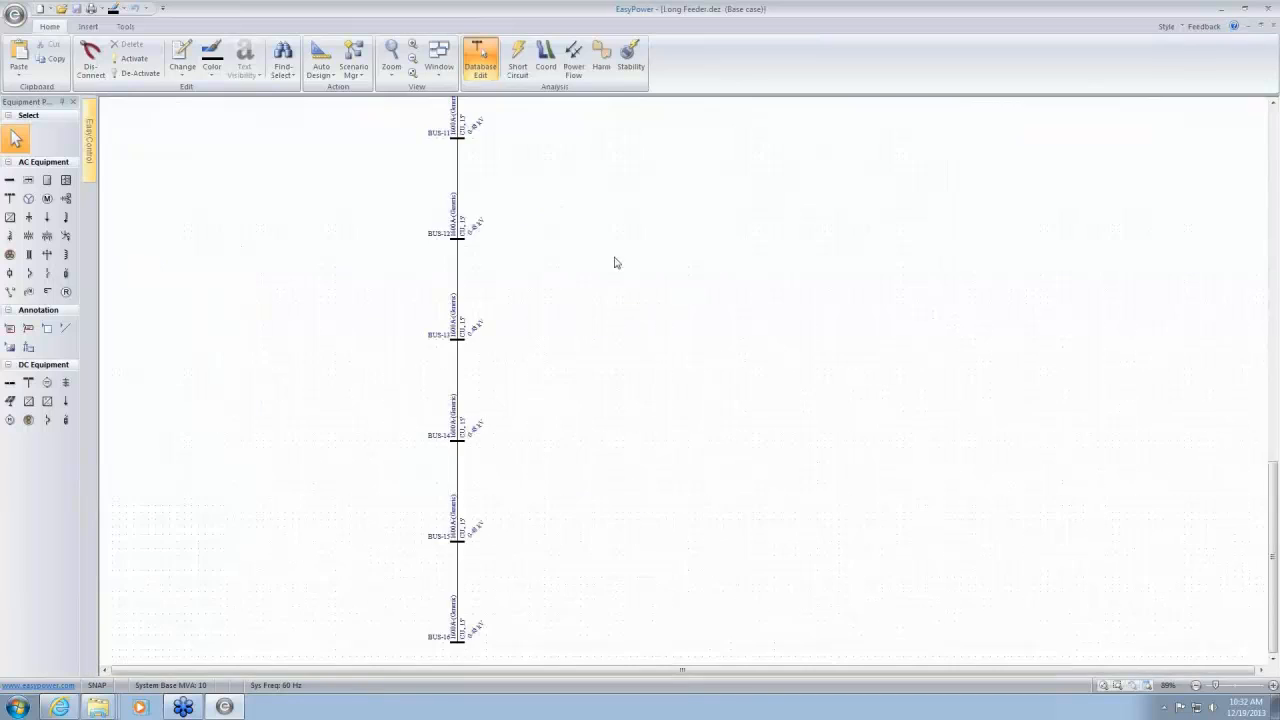
Examine the long feeder's one-line from UTIL-1 and the 1600 A Class L fuse down through the chain of buses
{"action": "scroll", "coordinate": [577, 250], "scroll_direction": "up", "scroll_amount": 3}
{"action": "left_click_drag", "start_coordinate": [453, 192], "coordinate": [634, 343]}
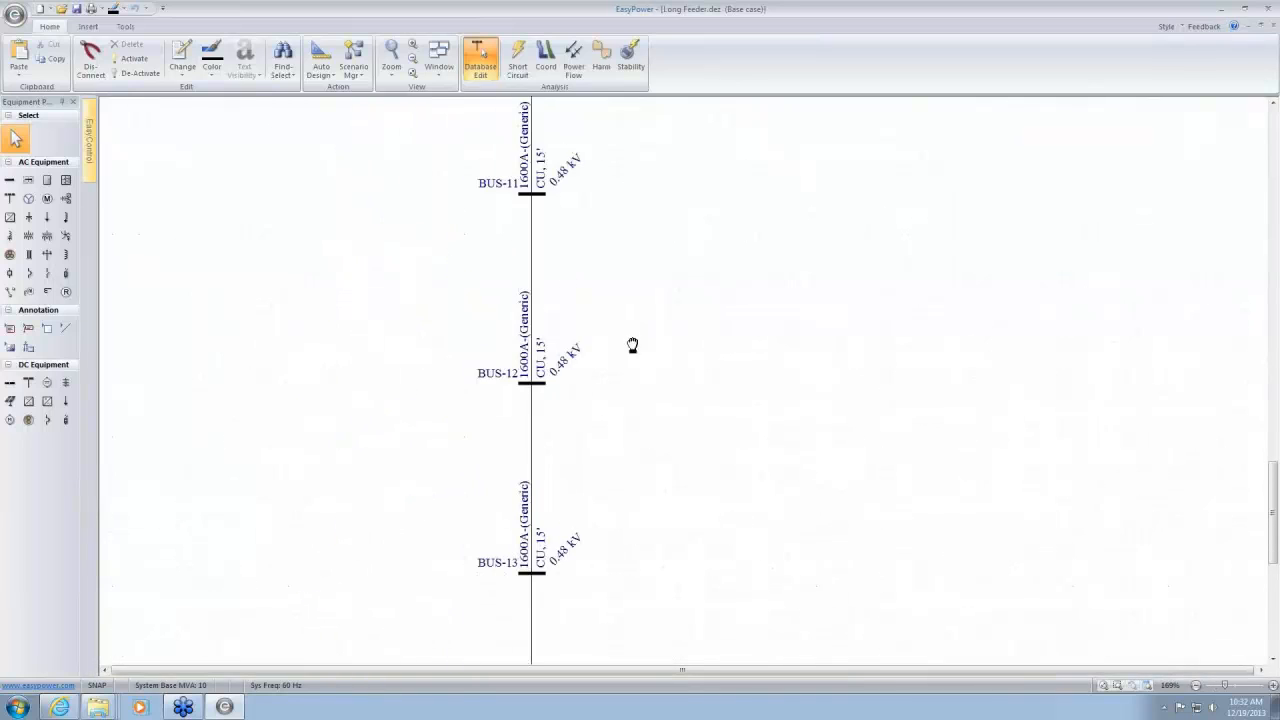
{"action": "scroll", "coordinate": [634, 343], "scroll_direction": "down", "scroll_amount": 6}
{"action": "scroll", "coordinate": [693, 236], "scroll_direction": "down", "scroll_amount": 1}
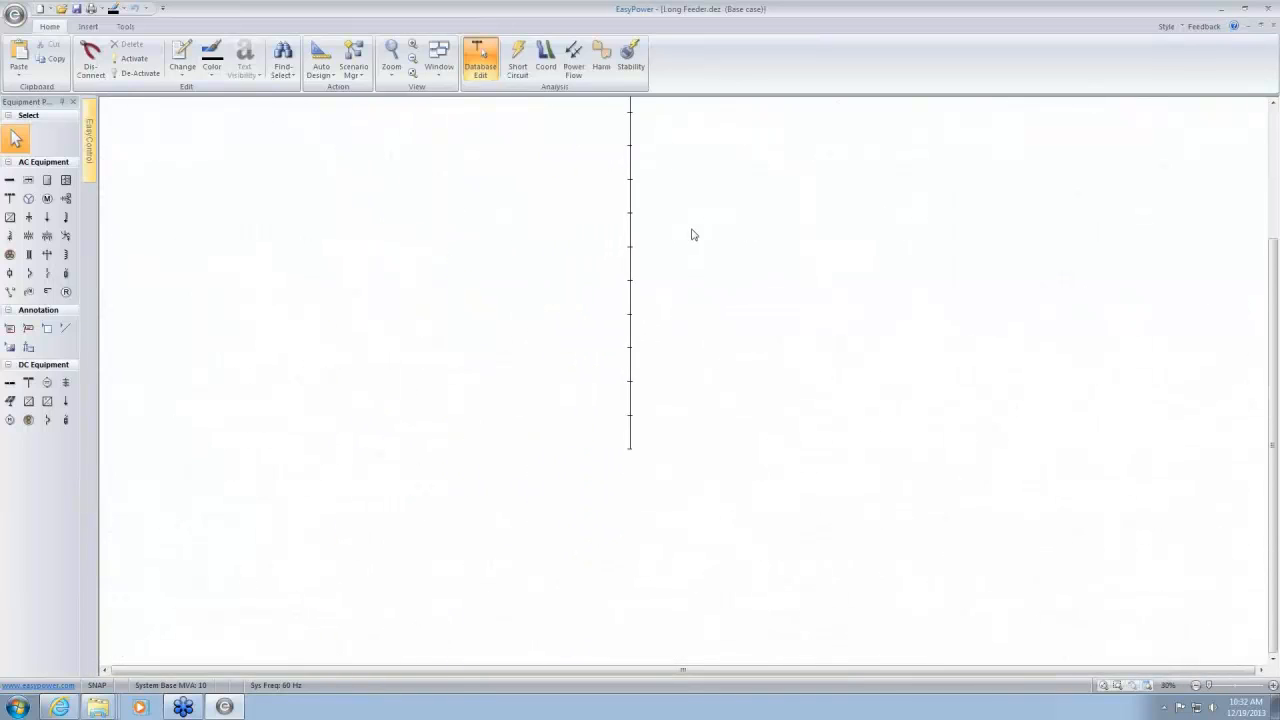
{"action": "left_click_drag", "start_coordinate": [714, 169], "coordinate": [697, 403]}
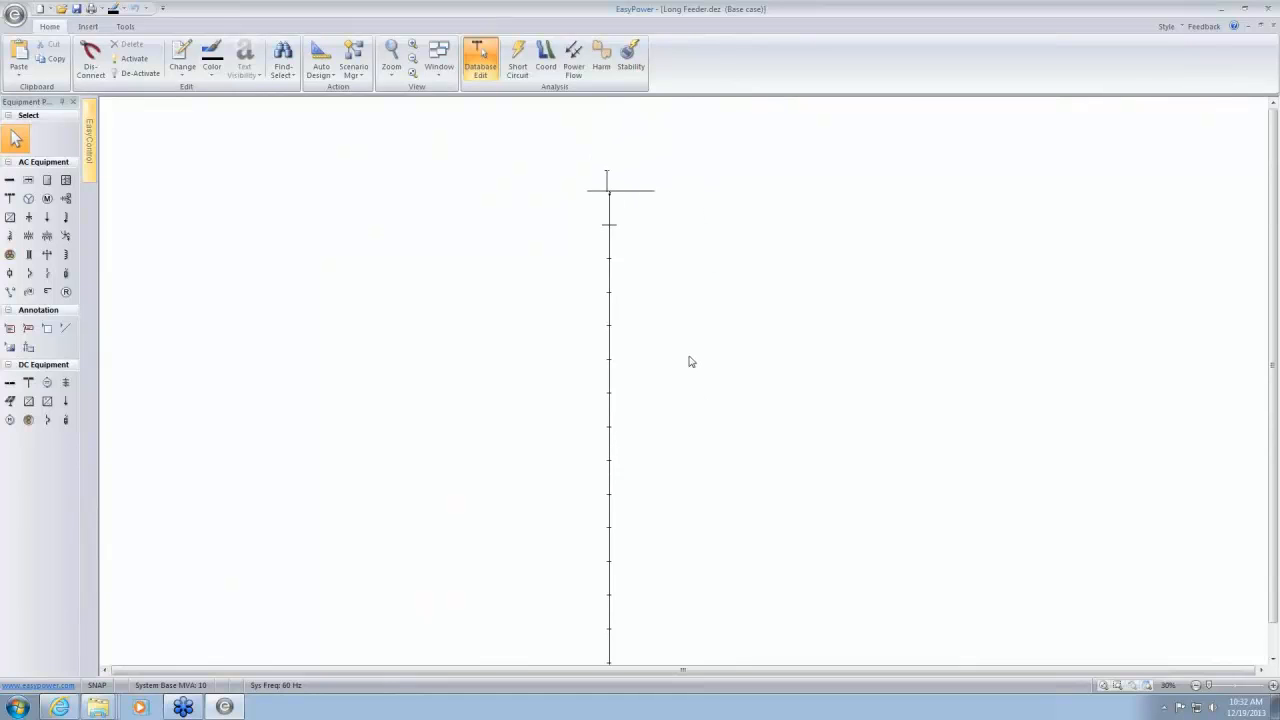
{"action": "scroll", "coordinate": [635, 194], "scroll_direction": "up", "scroll_amount": 3}
{"action": "scroll", "coordinate": [633, 194], "scroll_direction": "up", "scroll_amount": 3}
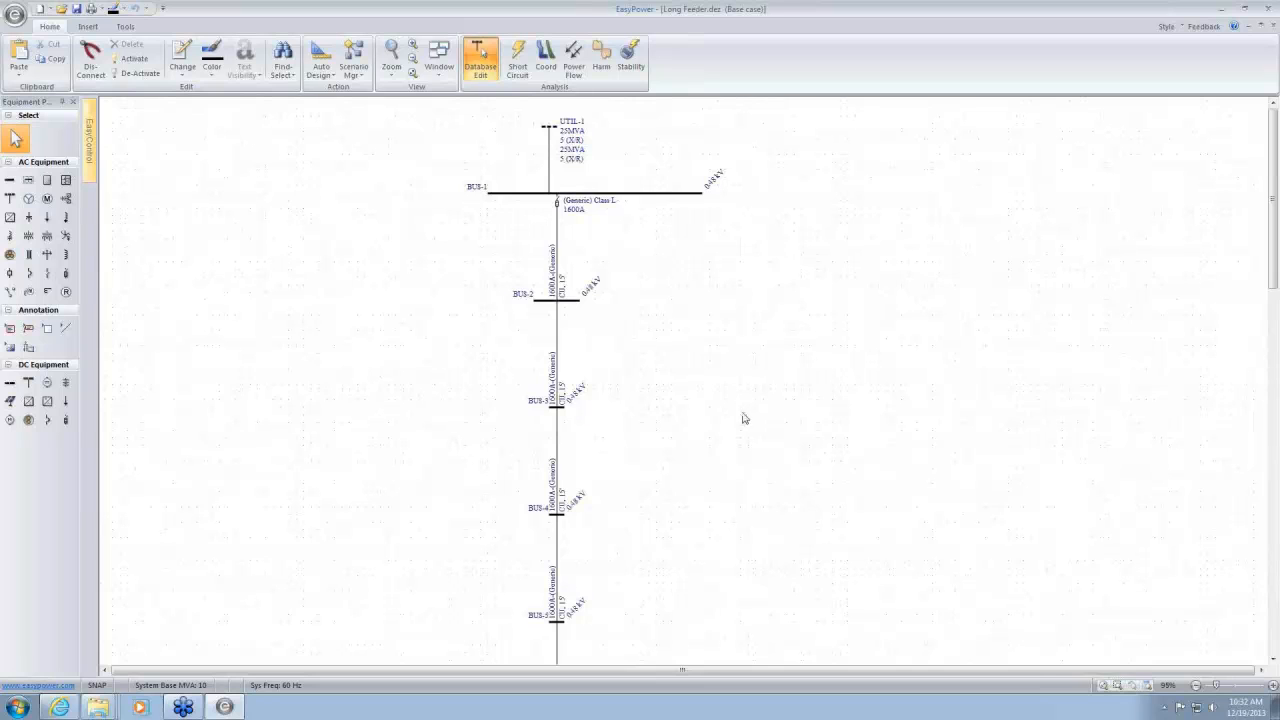
{"action": "left_click_drag", "start_coordinate": [751, 520], "coordinate": [753, 483]}
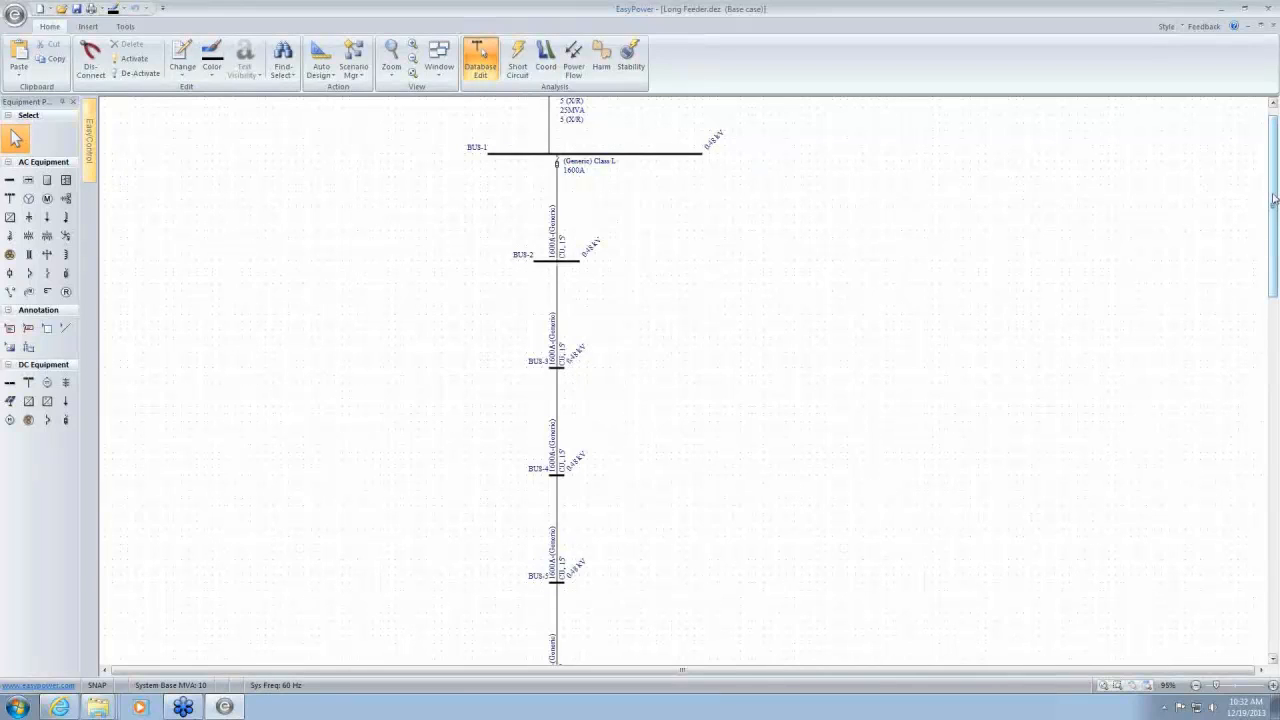
{"action": "mouse_move", "coordinate": [1274, 200]}
{"action": "left_mouse_down"}
{"action": "mouse_move", "coordinate": [1262, 377]}
{"action": "mouse_move", "coordinate": [1271, 582]}
{"action": "mouse_move", "coordinate": [1273, 185]}
{"action": "left_mouse_up"}
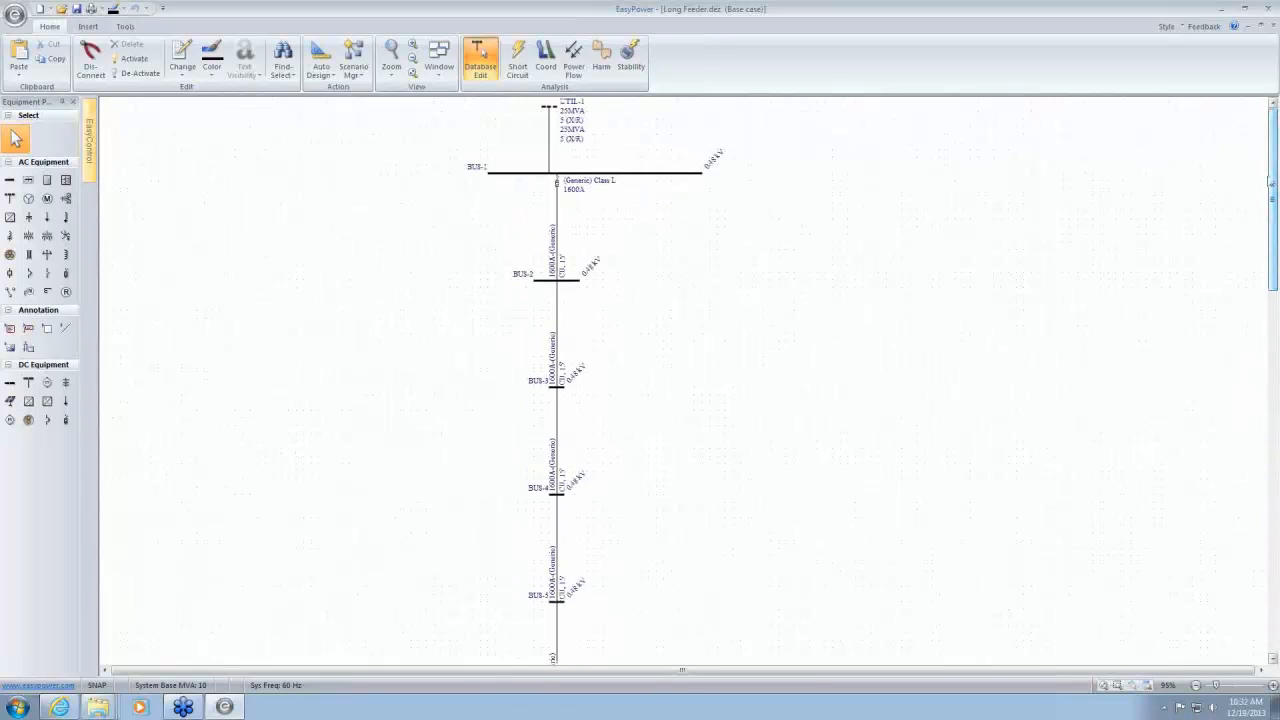
Switch to short circuit analysis, calculate arc flash at all feeder buses and examine the results down to BUS-16
{"action": "left_click", "coordinate": [517, 60]}
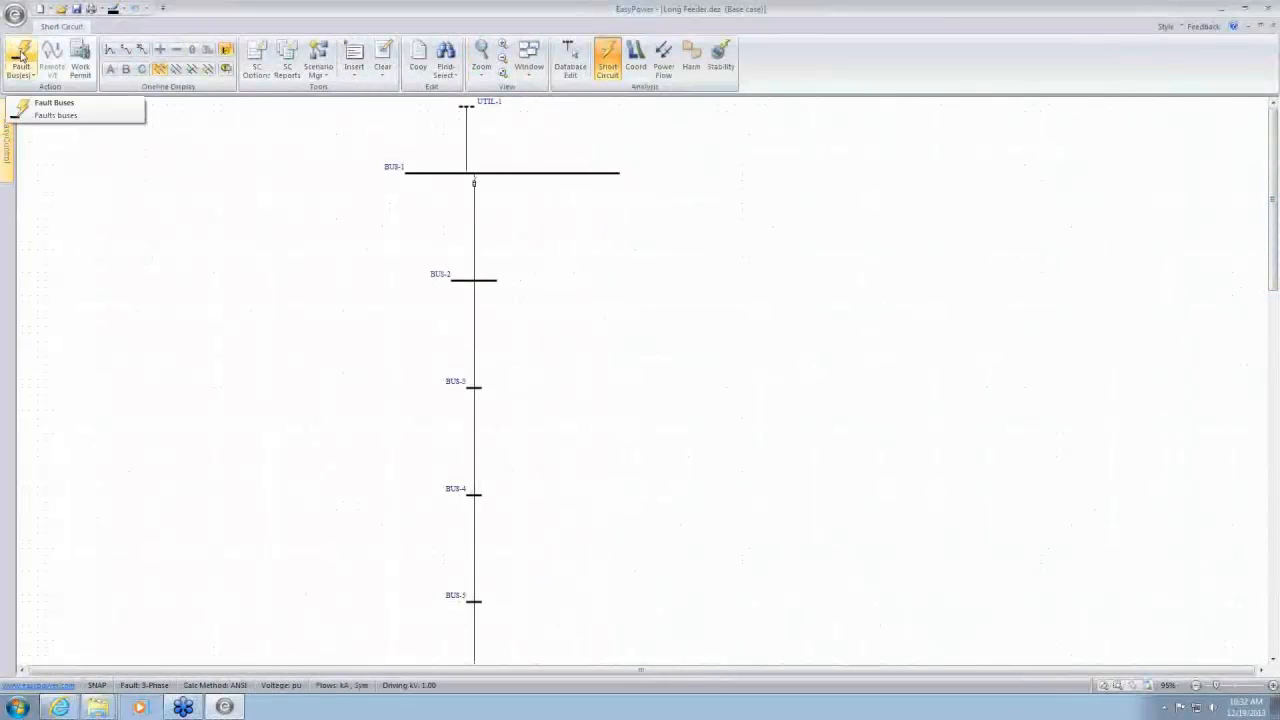
{"action": "left_click", "coordinate": [20, 55]}
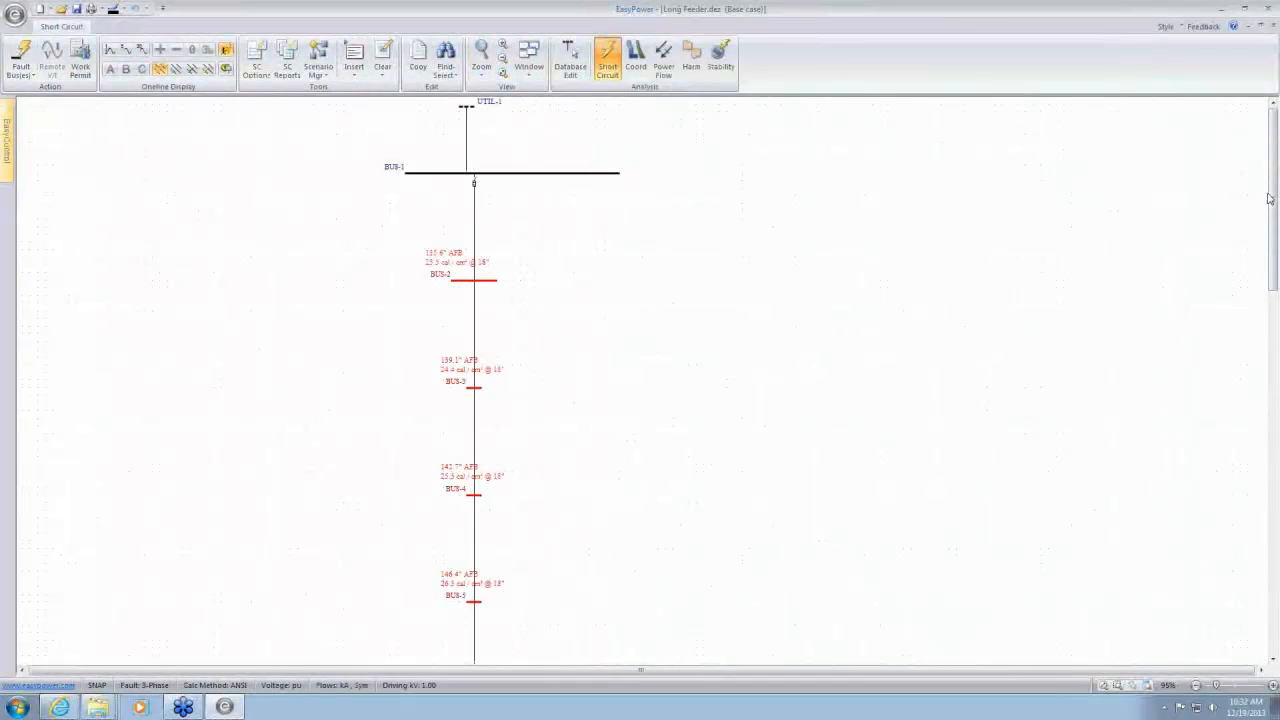
{"action": "left_click_drag", "start_coordinate": [1274, 184], "coordinate": [1274, 577]}
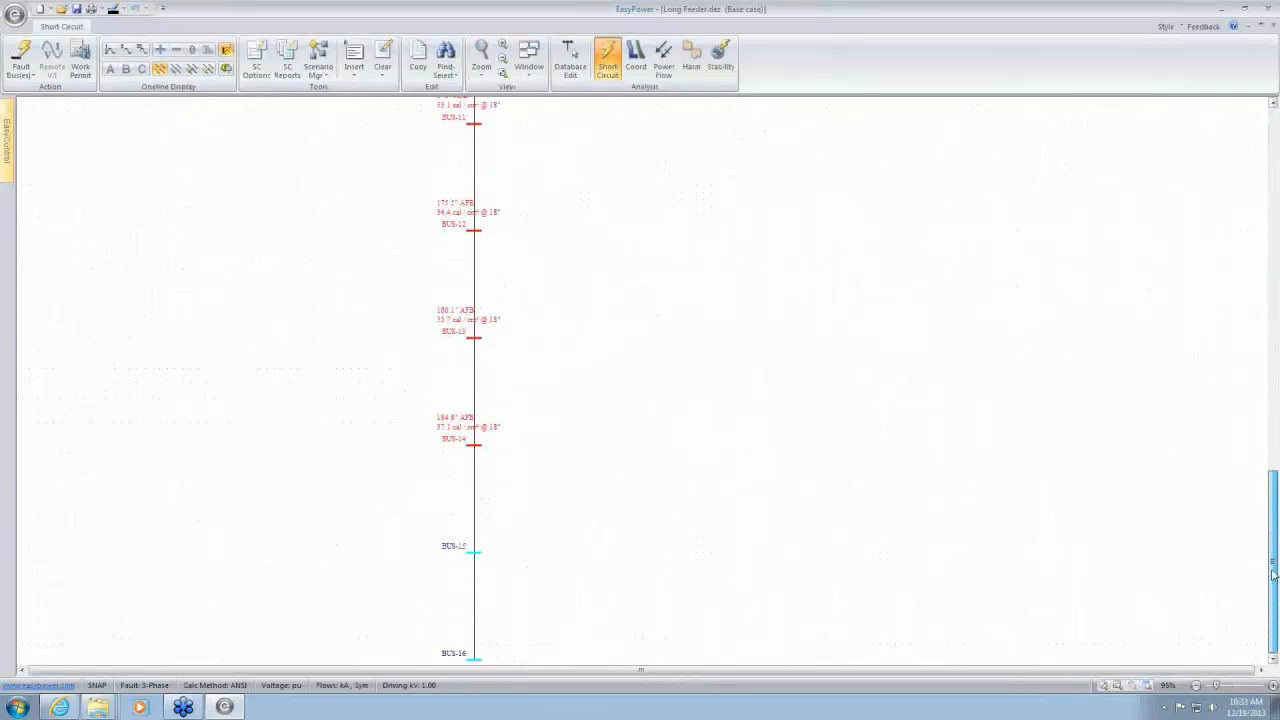
{"action": "left_click_drag", "start_coordinate": [534, 593], "coordinate": [534, 428]}
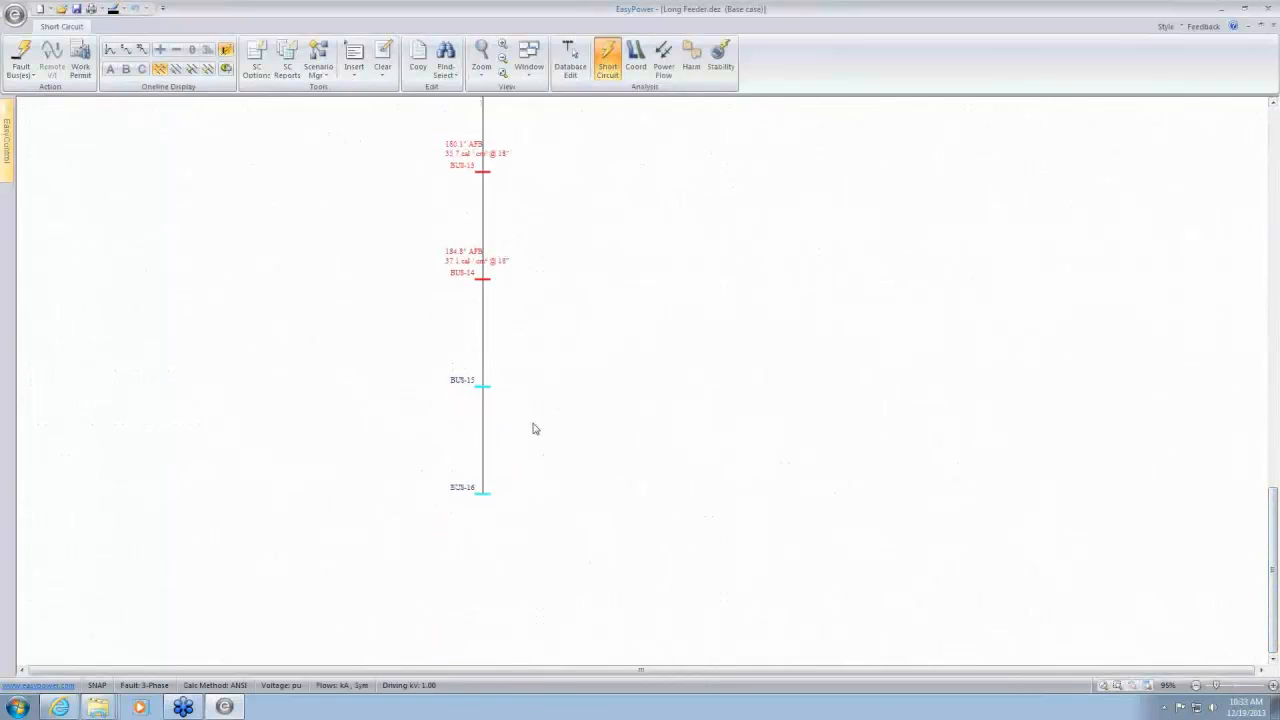
{"action": "scroll", "coordinate": [510, 424], "scroll_direction": "up", "scroll_amount": 2}
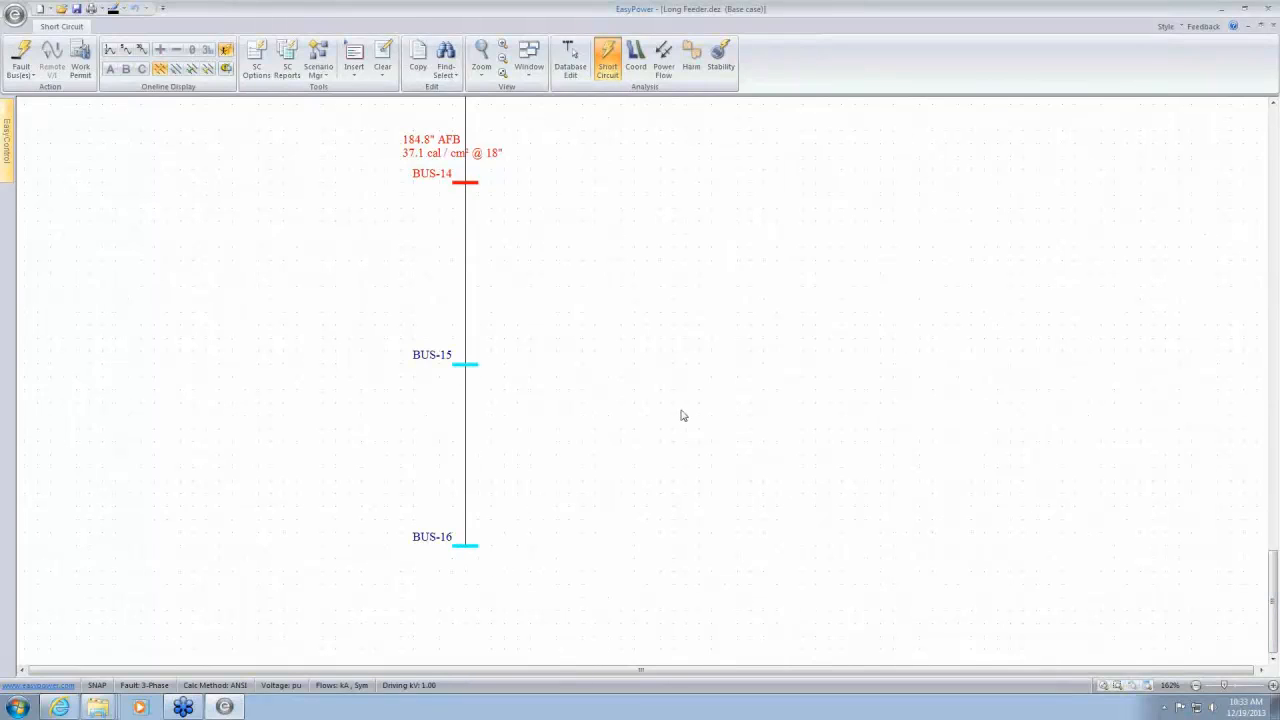
{"action": "scroll", "coordinate": [666, 403], "scroll_direction": "down", "scroll_amount": 4}
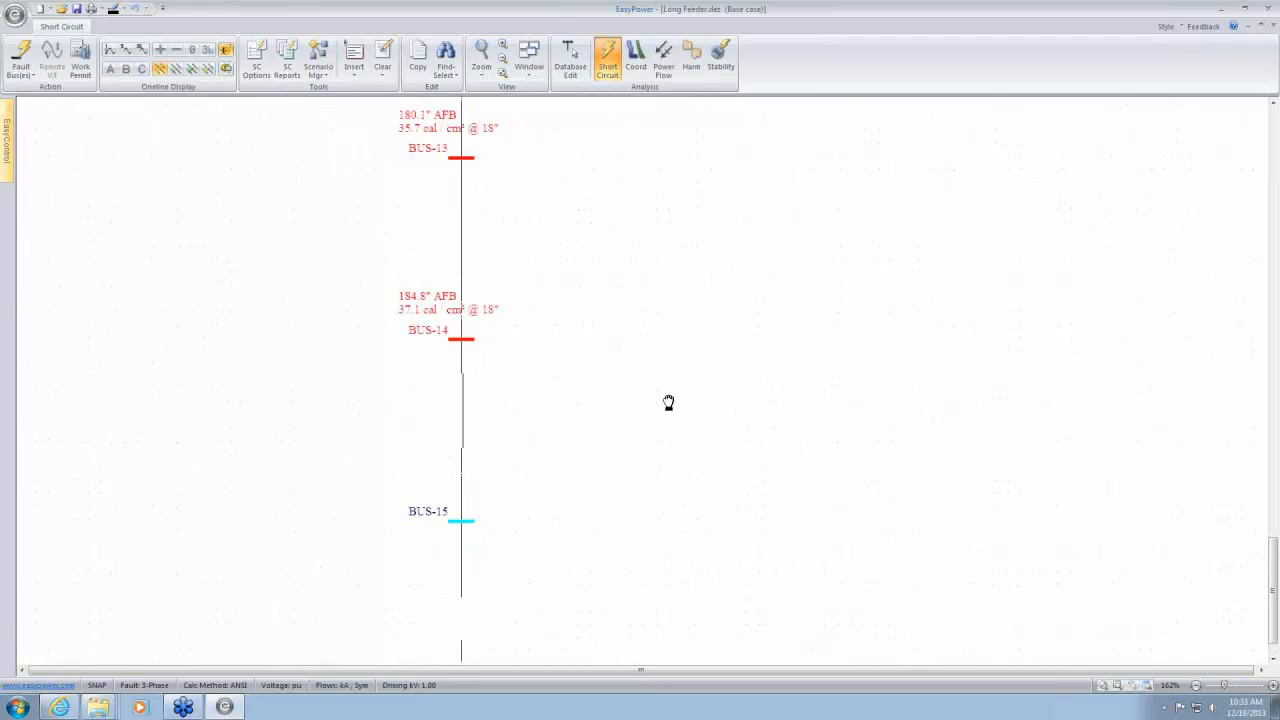
{"action": "left_click_drag", "start_coordinate": [675, 231], "coordinate": [660, 283]}
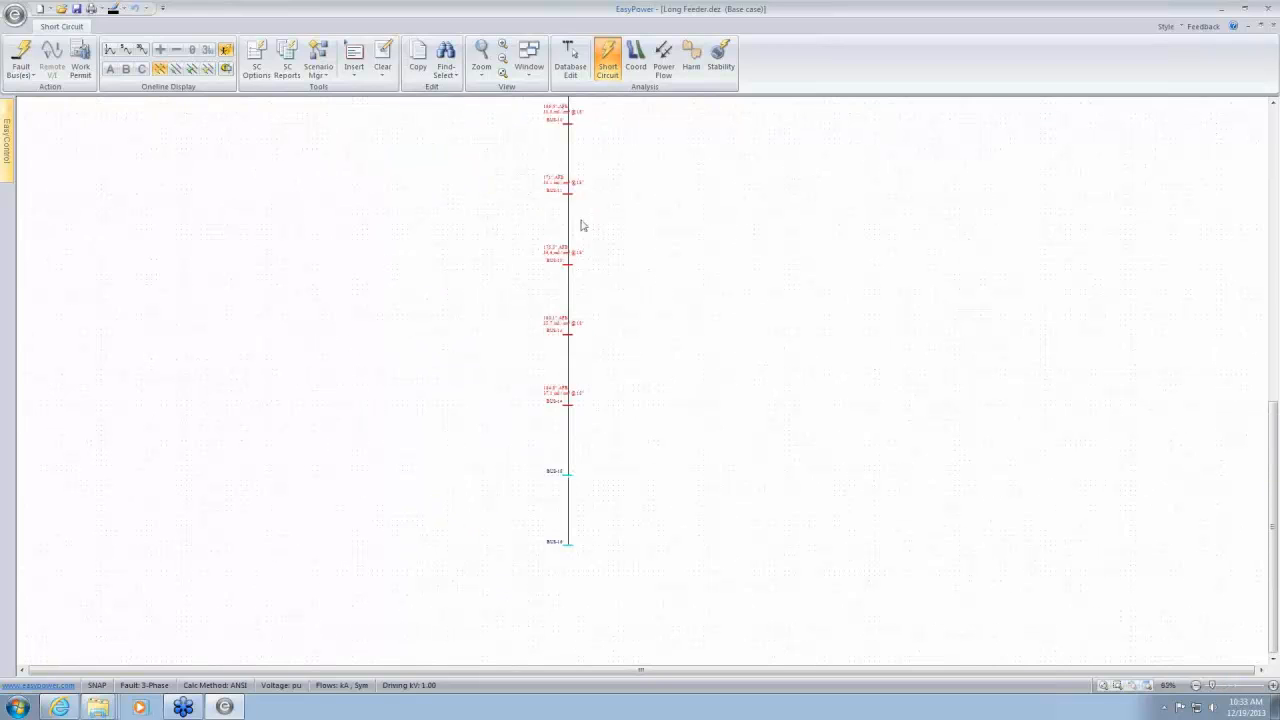
{"action": "scroll", "coordinate": [577, 389], "scroll_direction": "up", "scroll_amount": 3}
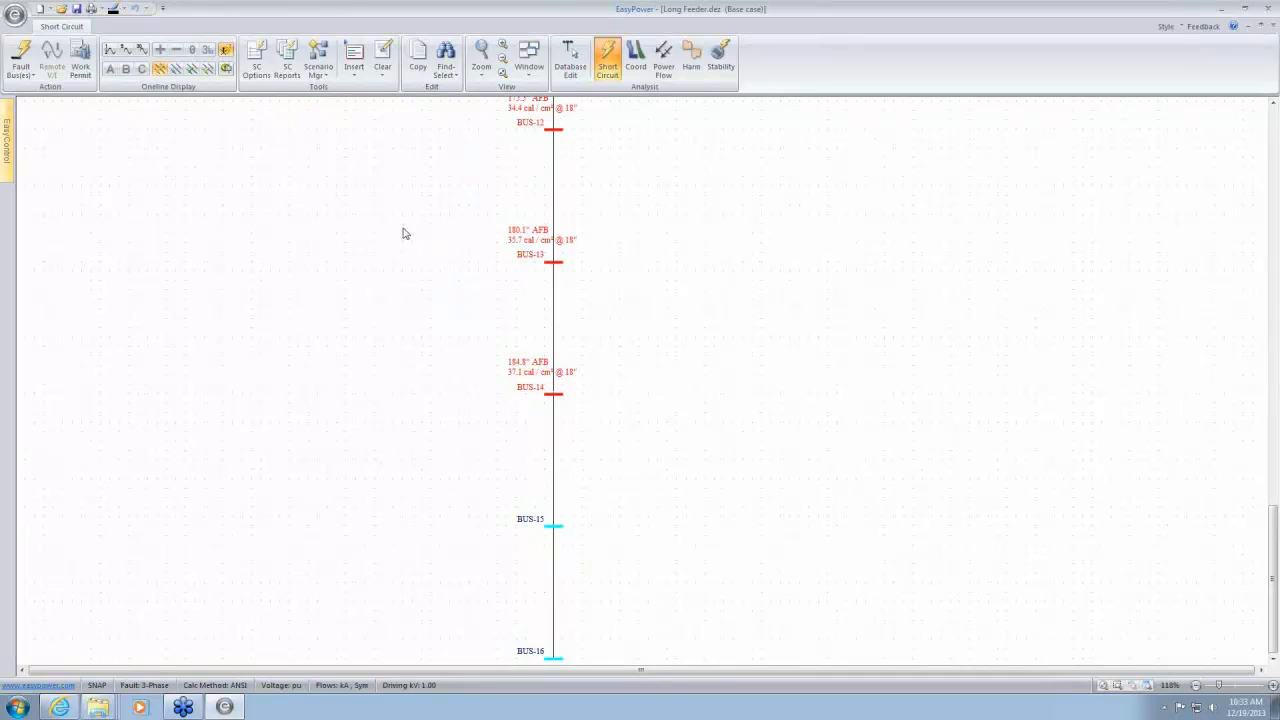
{"action": "left_click_drag", "start_coordinate": [402, 233], "coordinate": [317, 87]}
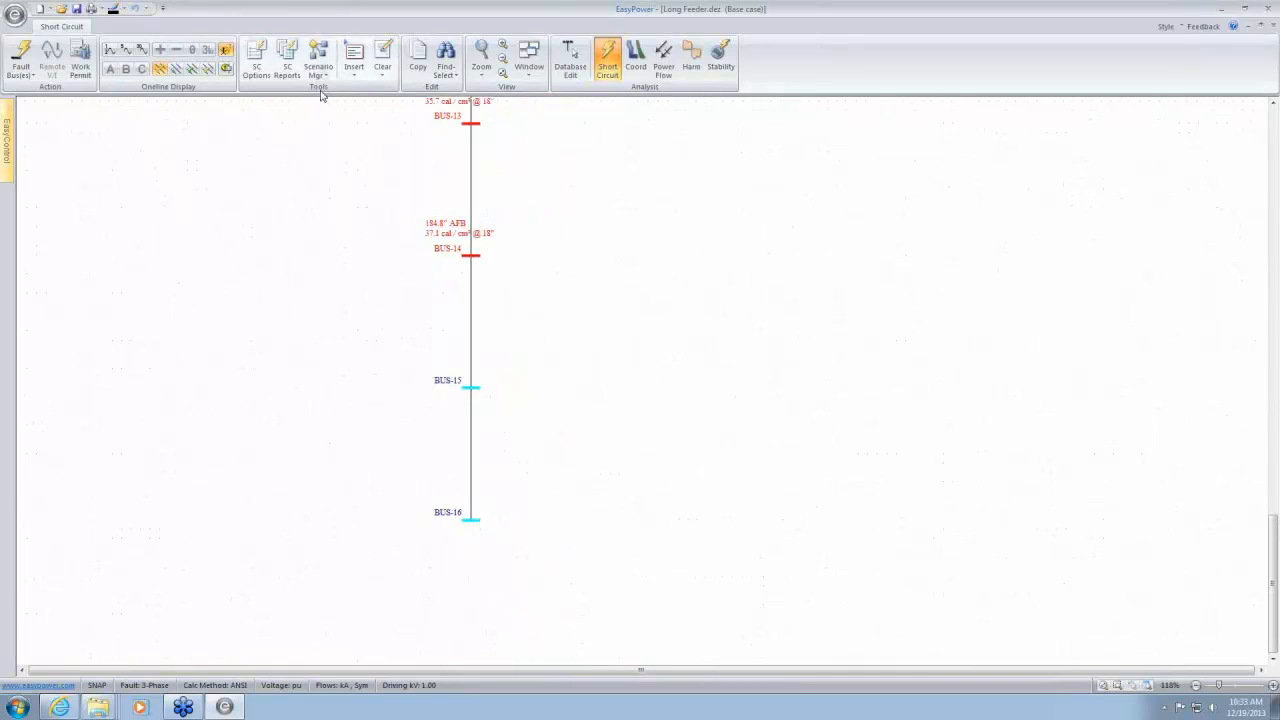
Set the arc flash traverse count to 25, enable the Arc Flash Spreadsheet report and apply the options to the feeder
{"action": "left_click", "coordinate": [262, 65]}
{"action": "left_click_drag", "start_coordinate": [724, 152], "coordinate": [1043, 132]}
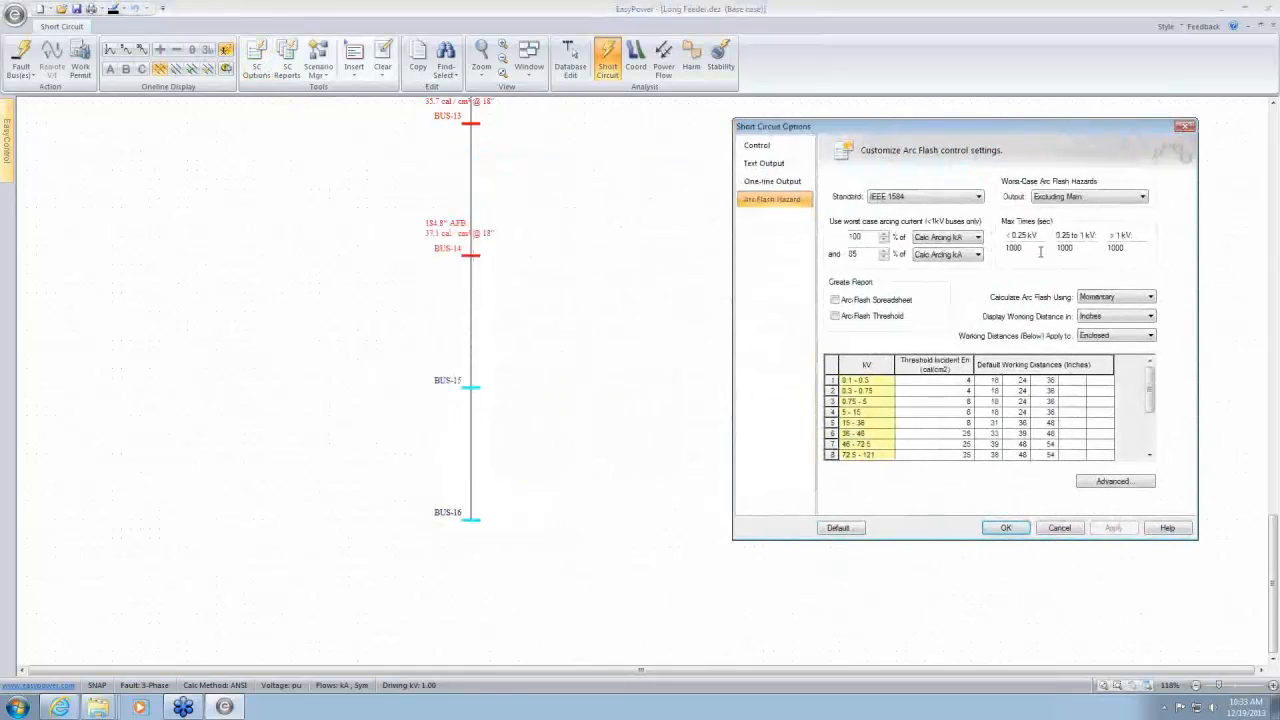
{"action": "left_click", "coordinate": [1113, 481]}
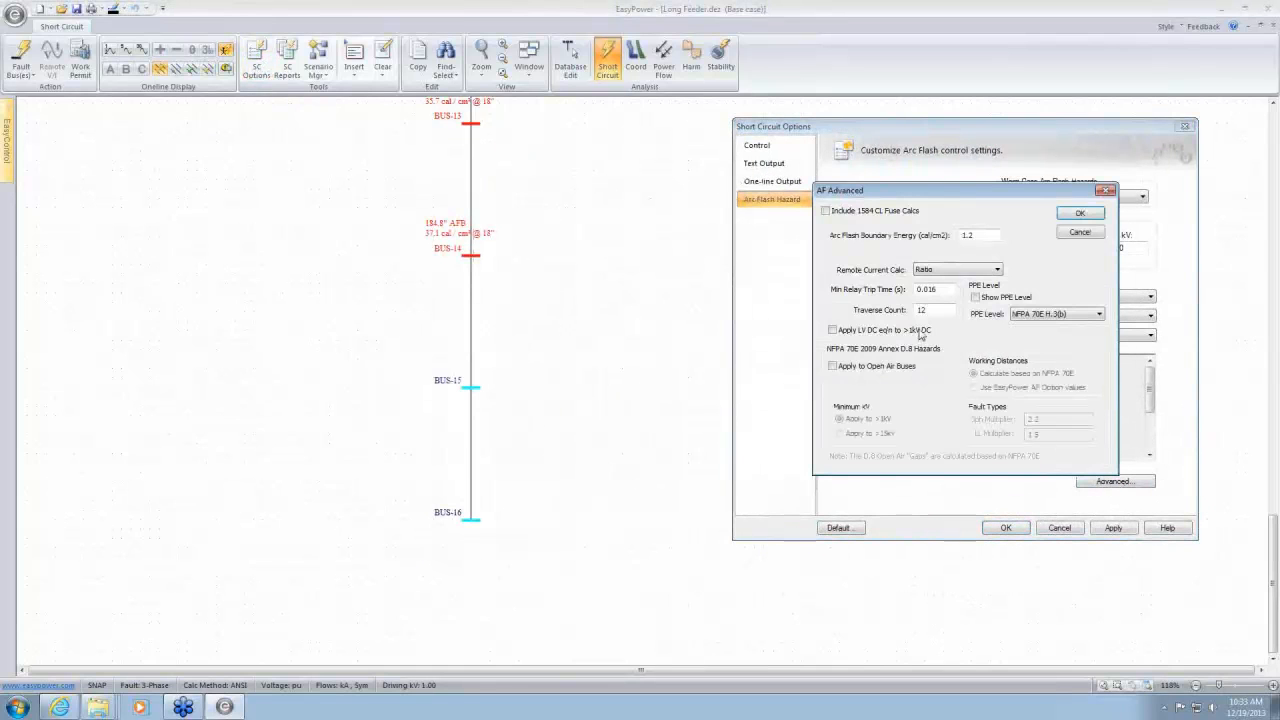
{"action": "left_click", "coordinate": [941, 310]}
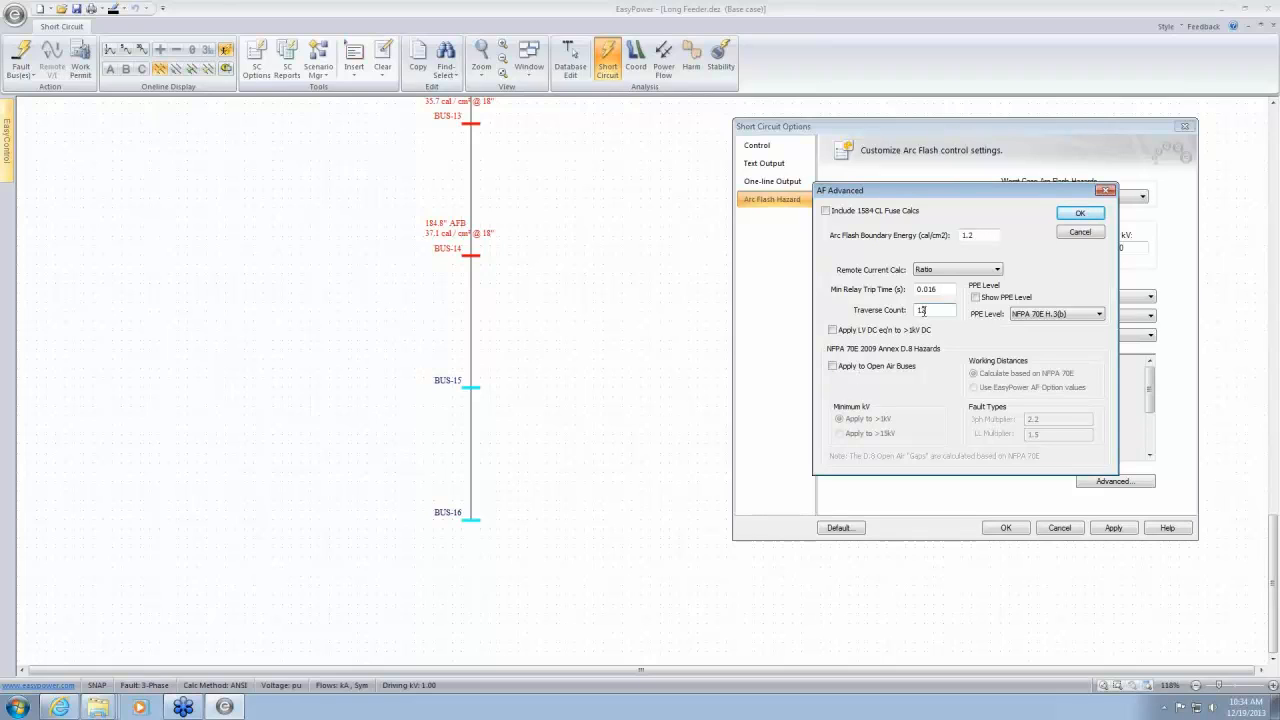
{"action": "left_click_drag", "start_coordinate": [940, 309], "coordinate": [899, 310]}
{"action": "type", "text": "25"}
{"action": "left_click", "coordinate": [1081, 214]}
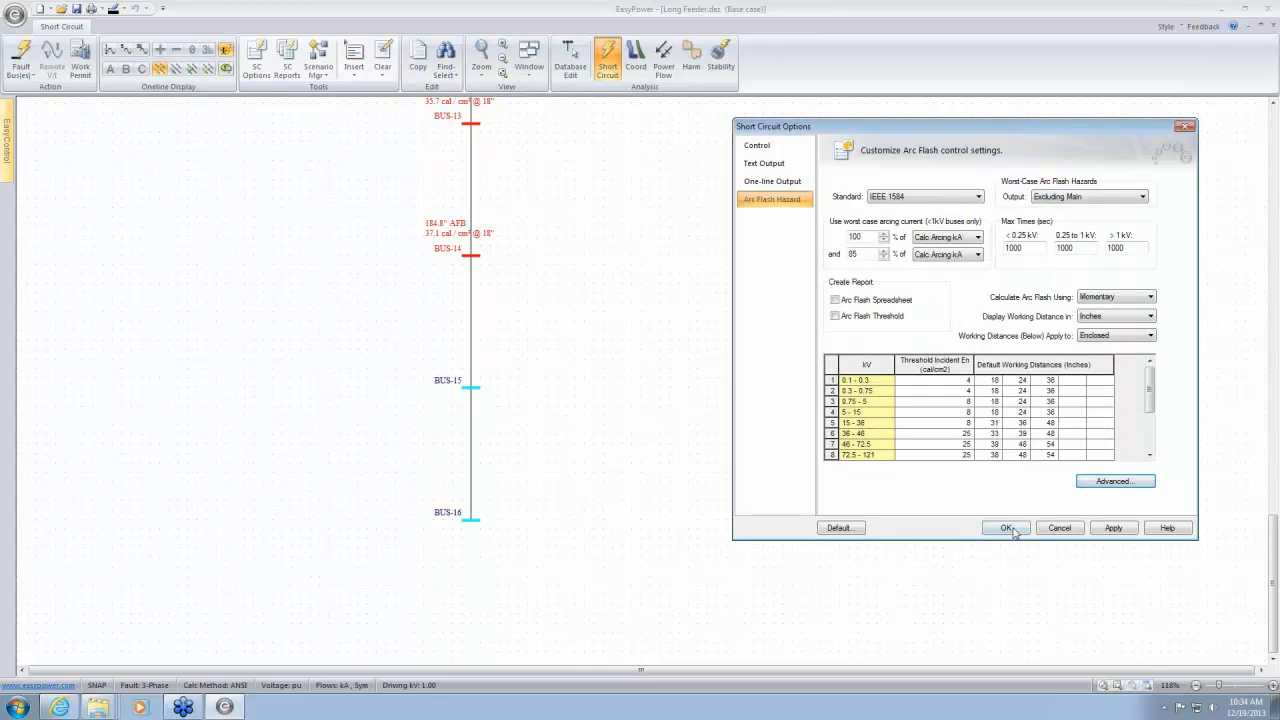
{"action": "left_click", "coordinate": [835, 300]}
{"action": "left_click", "coordinate": [1006, 530]}
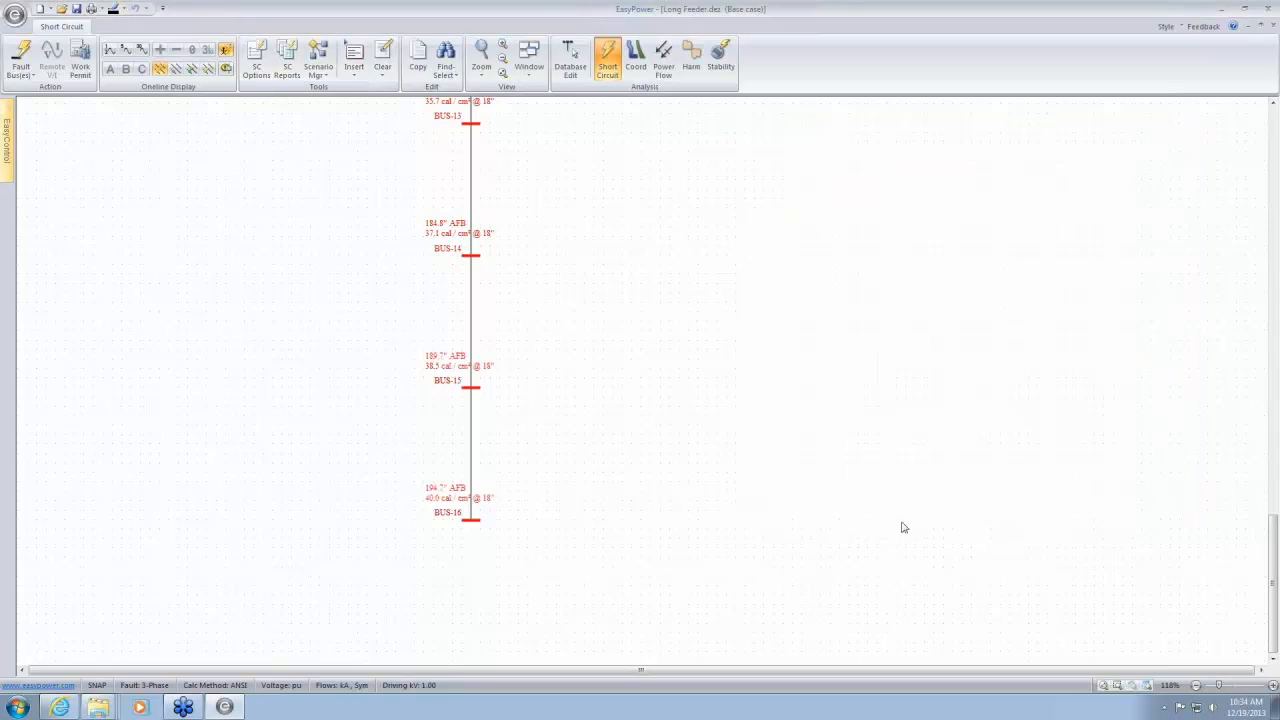
{"action": "scroll", "coordinate": [512, 492], "scroll_direction": "up", "scroll_amount": 4}
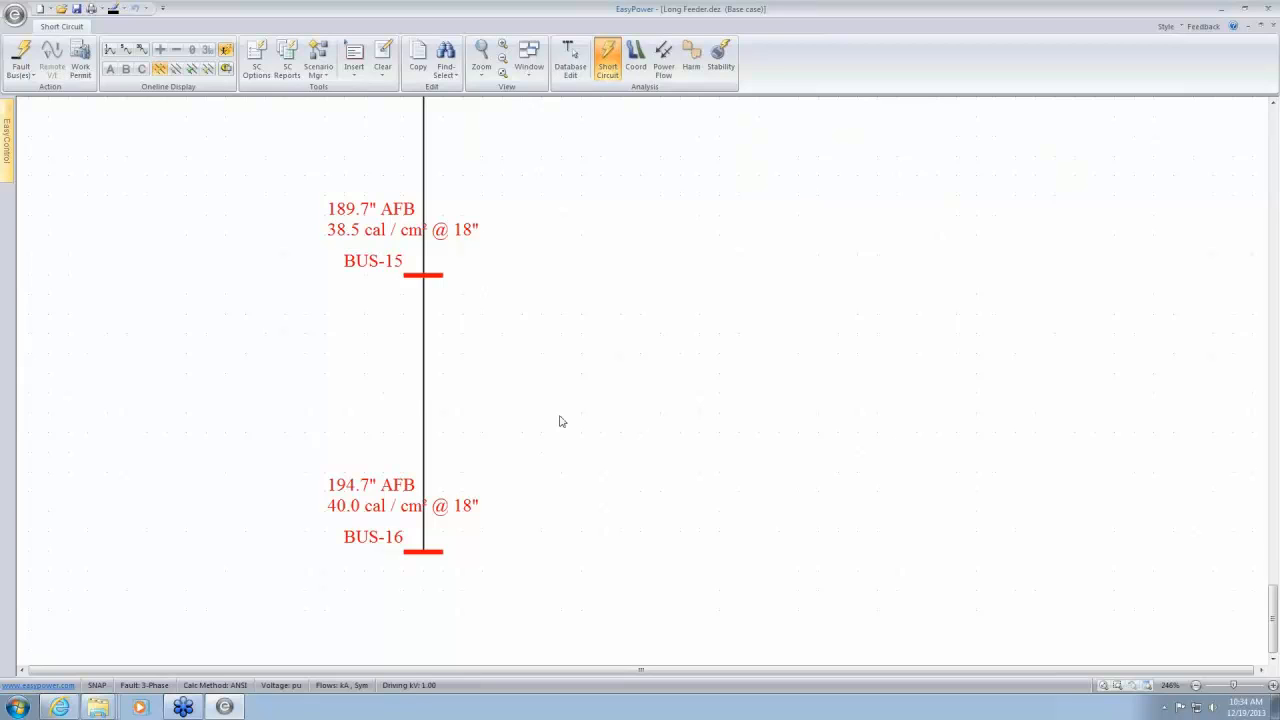
Show the PPE level based on NFPA 70E 130.7(C)(16) in the arc flash results and check it at BUS-15 and BUS-16
{"action": "left_click", "coordinate": [258, 67]}
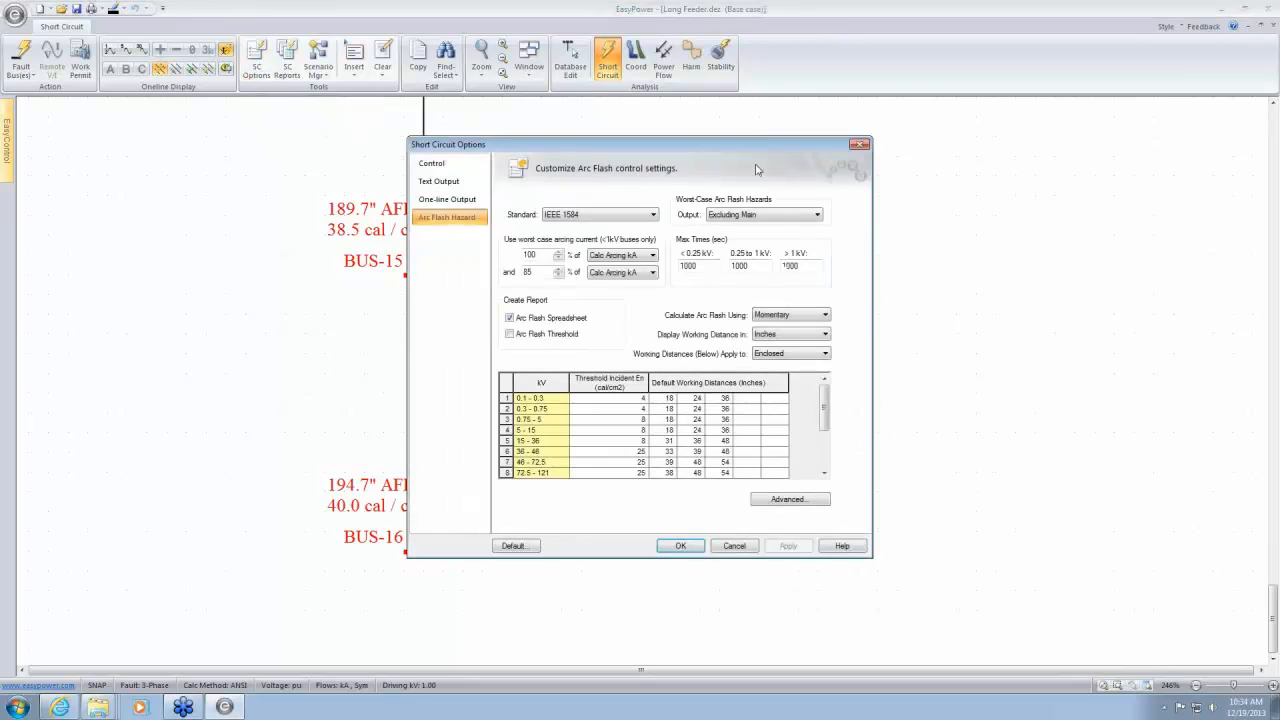
{"action": "left_click_drag", "start_coordinate": [769, 151], "coordinate": [1016, 124]}
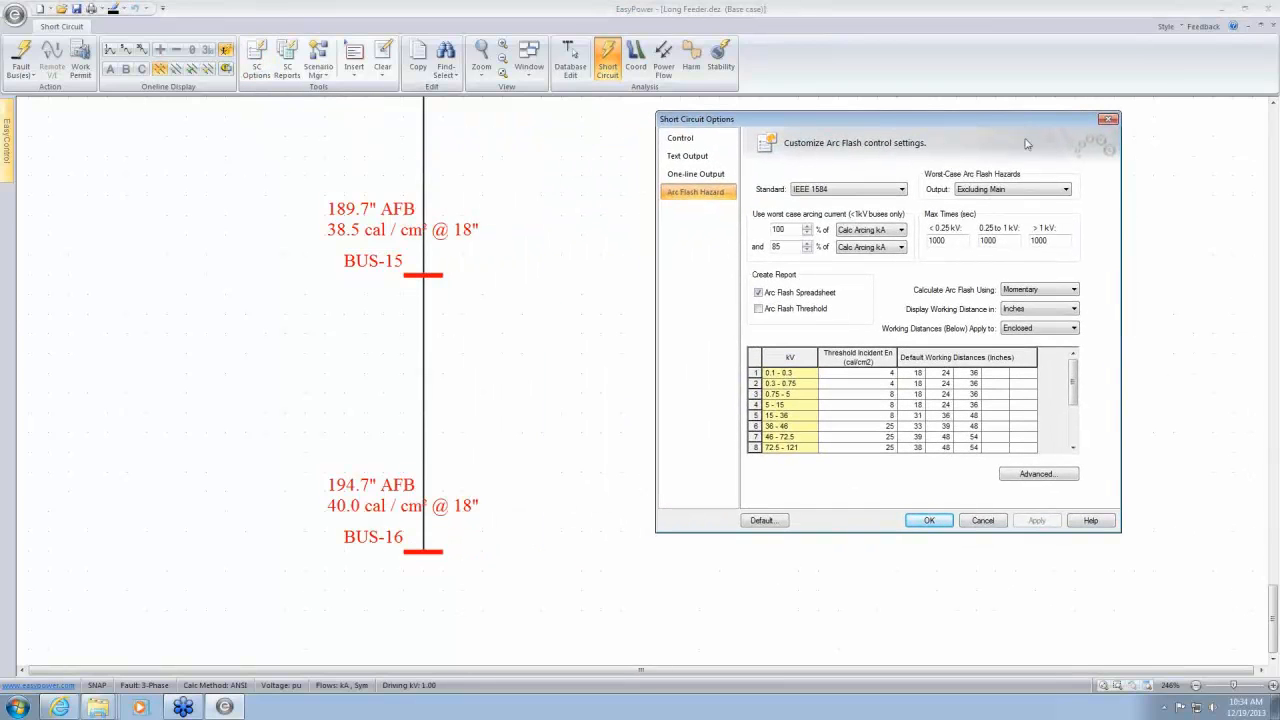
{"action": "left_click", "coordinate": [1038, 474]}
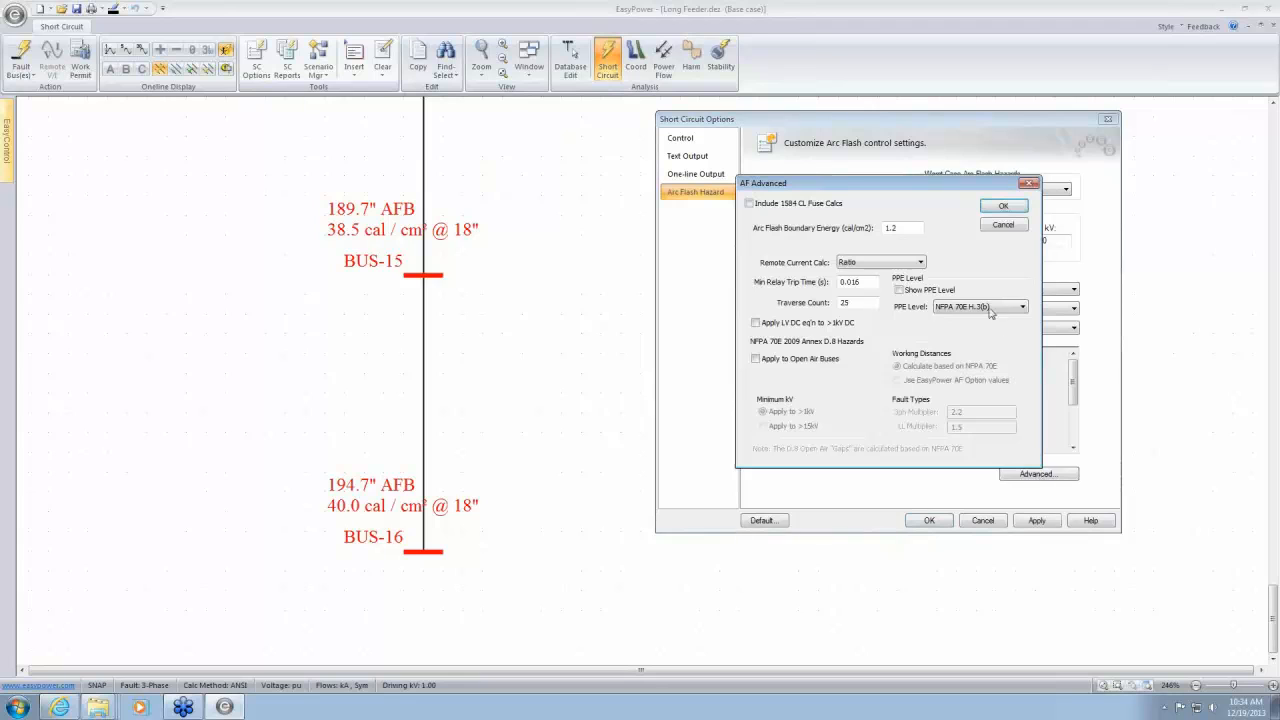
{"action": "left_click_drag", "start_coordinate": [912, 183], "coordinate": [981, 178]}
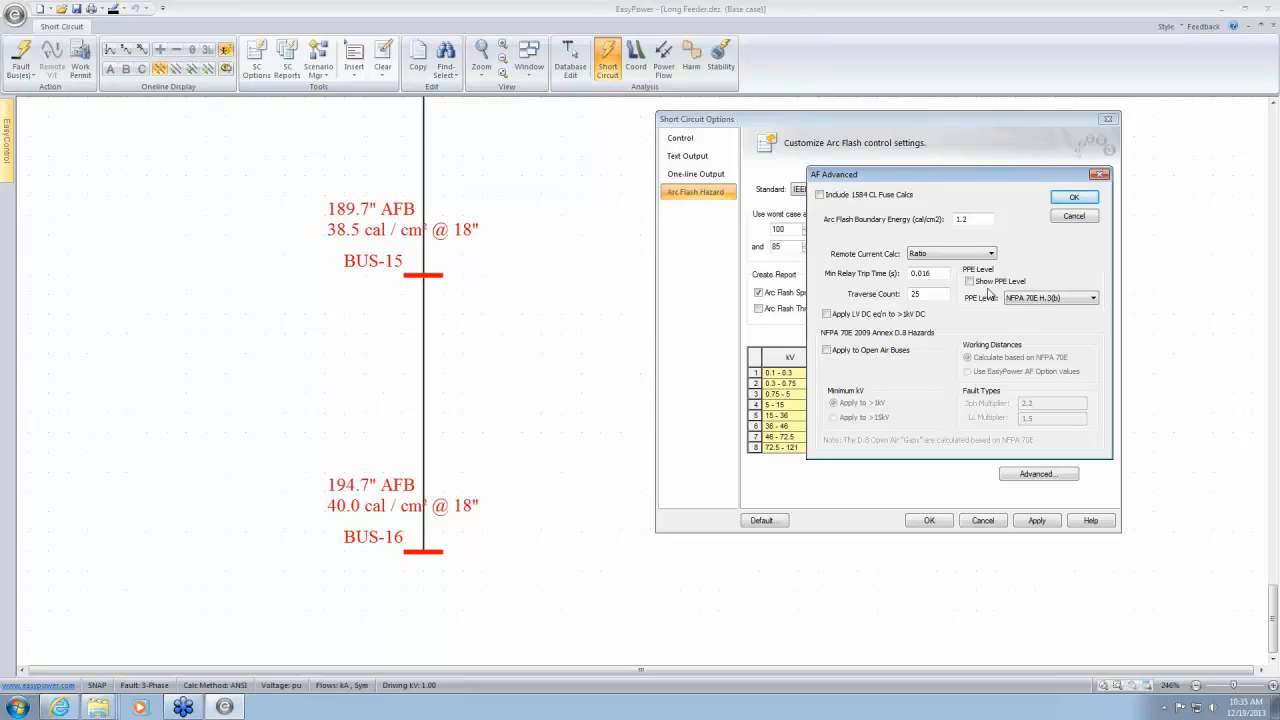
{"action": "left_click", "coordinate": [969, 282]}
{"action": "left_click", "coordinate": [1094, 298]}
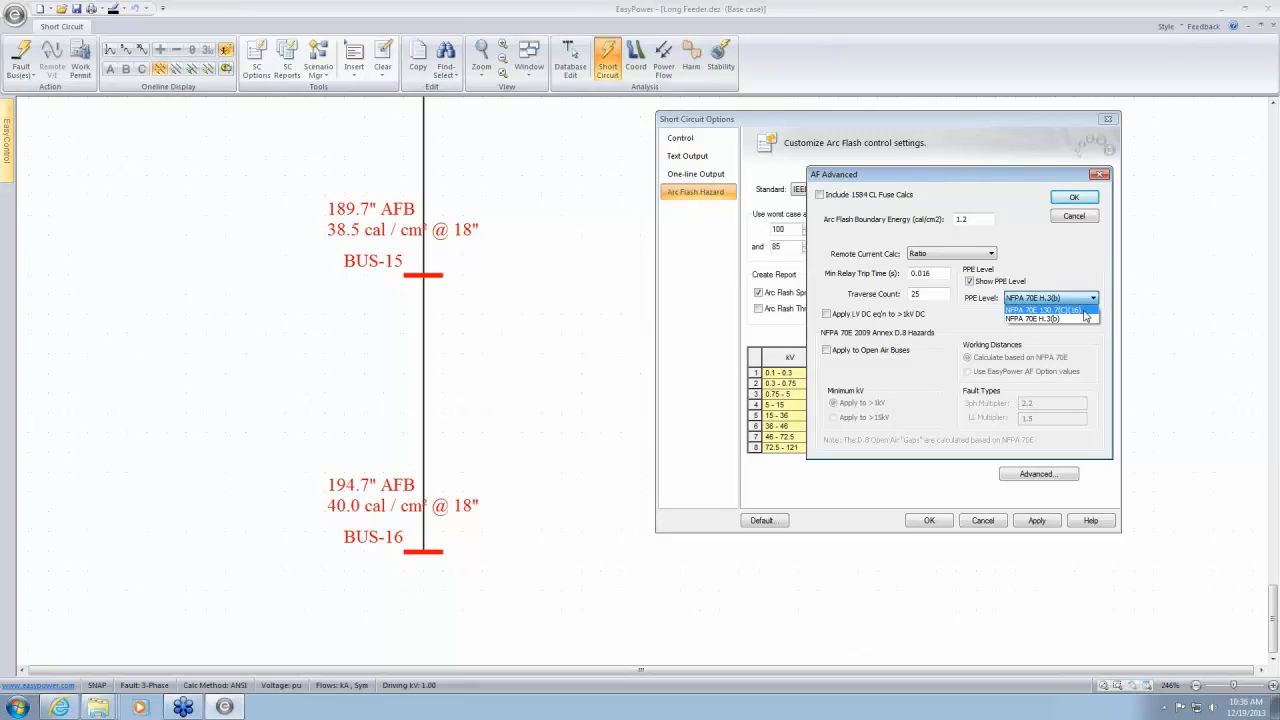
{"action": "left_click", "coordinate": [1084, 311]}
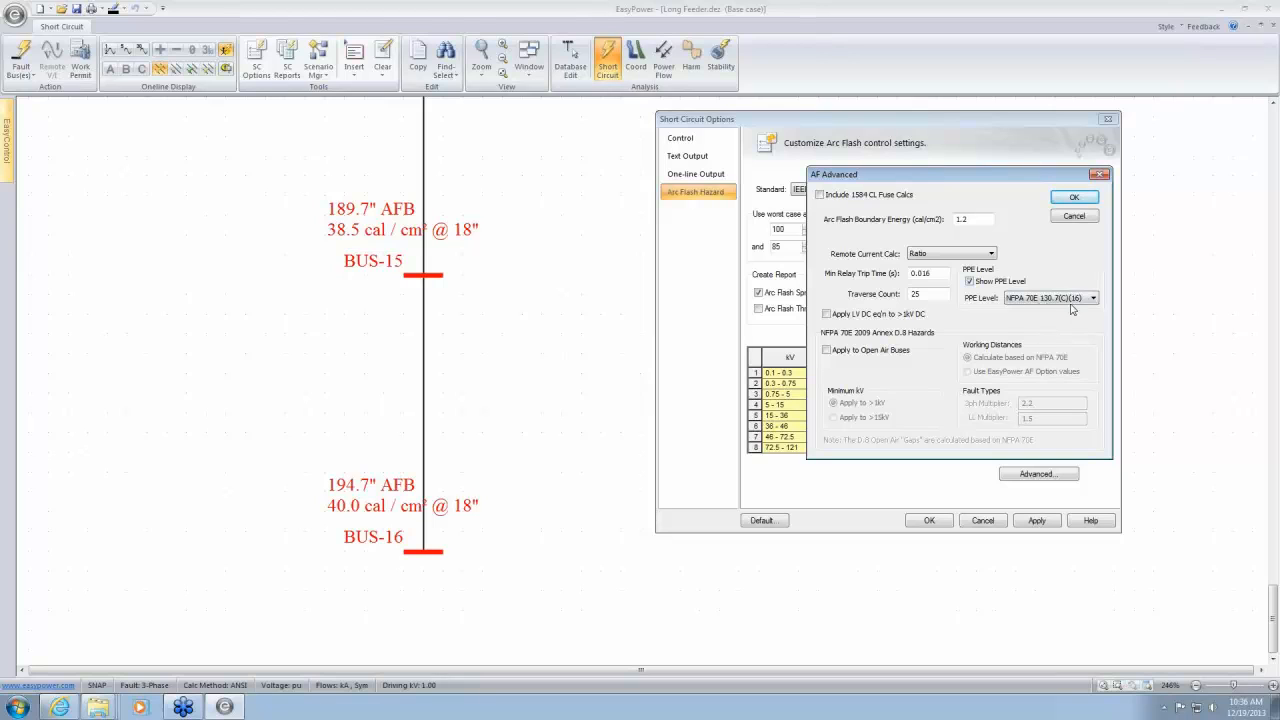
{"action": "left_click", "coordinate": [1072, 196]}
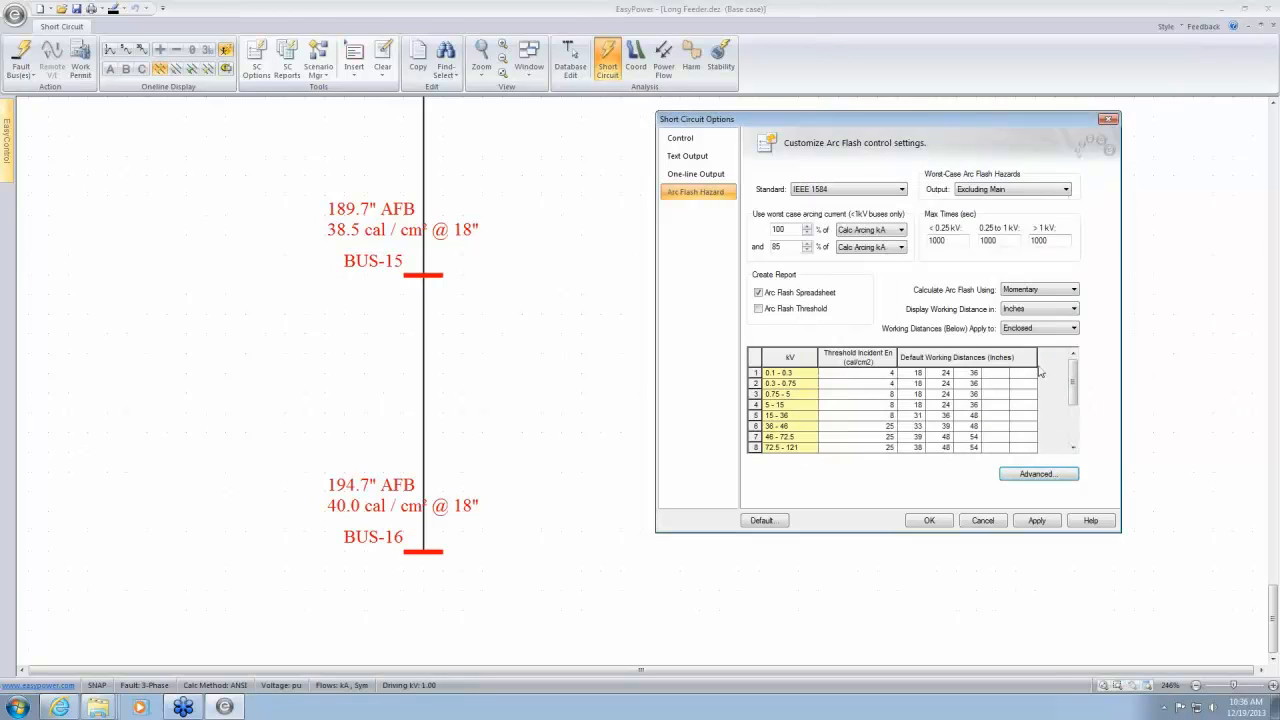
{"action": "left_click", "coordinate": [929, 521]}
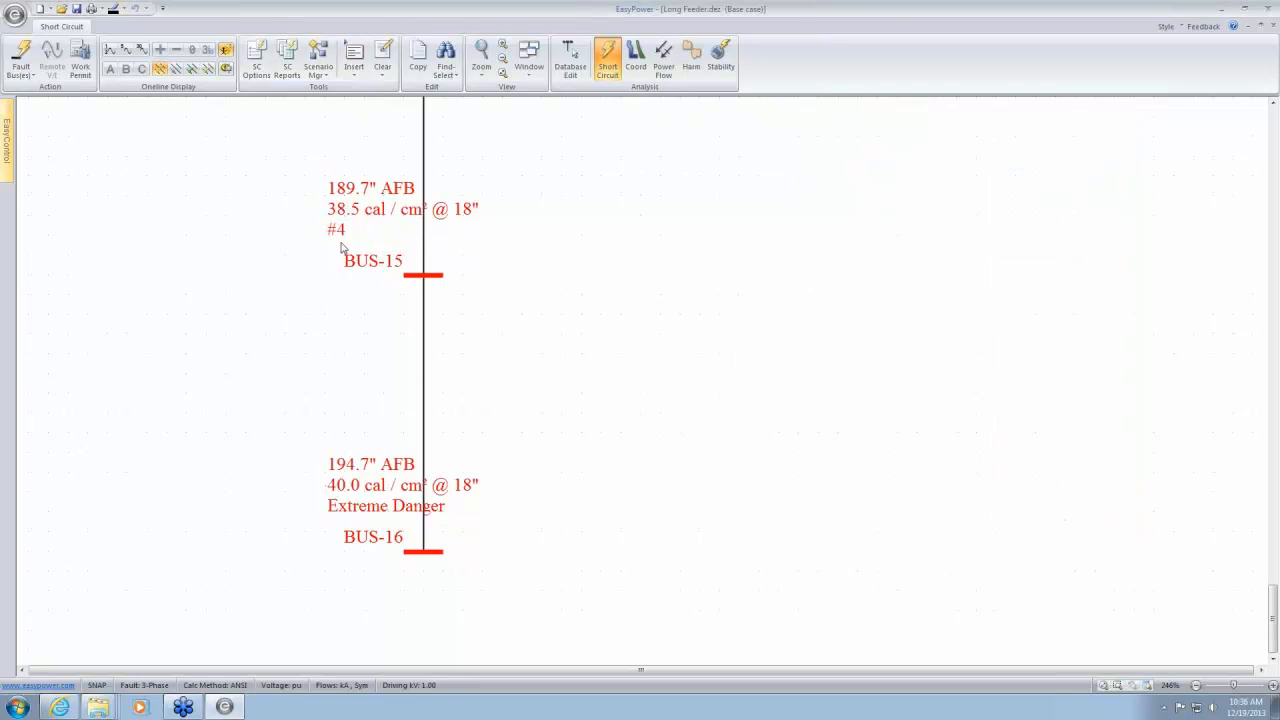
{"action": "left_click_drag", "start_coordinate": [345, 245], "coordinate": [390, 370]}
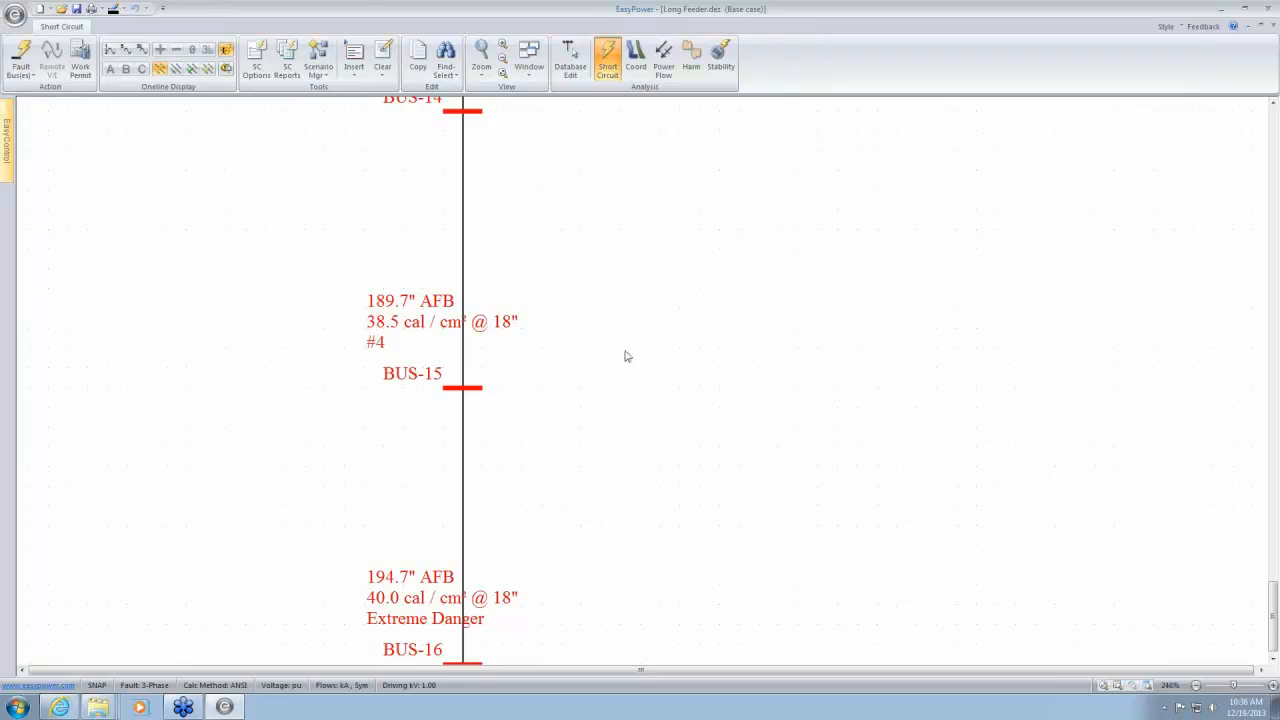
{"action": "scroll", "coordinate": [626, 356], "scroll_direction": "down", "scroll_amount": 3}
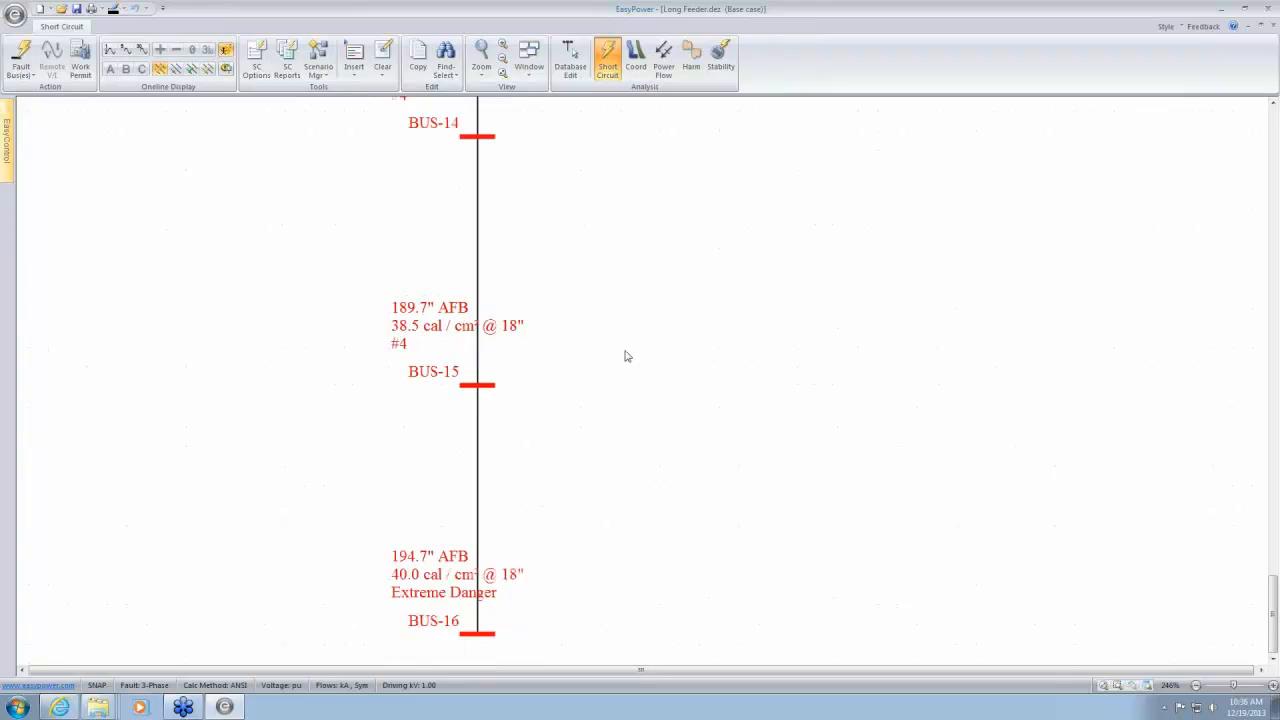
Try the NFPA 70E H.3(b) PPE level in the advanced arc flash options and discard the change
{"action": "left_click", "coordinate": [253, 70]}
{"action": "left_click_drag", "start_coordinate": [743, 148], "coordinate": [1008, 112]}
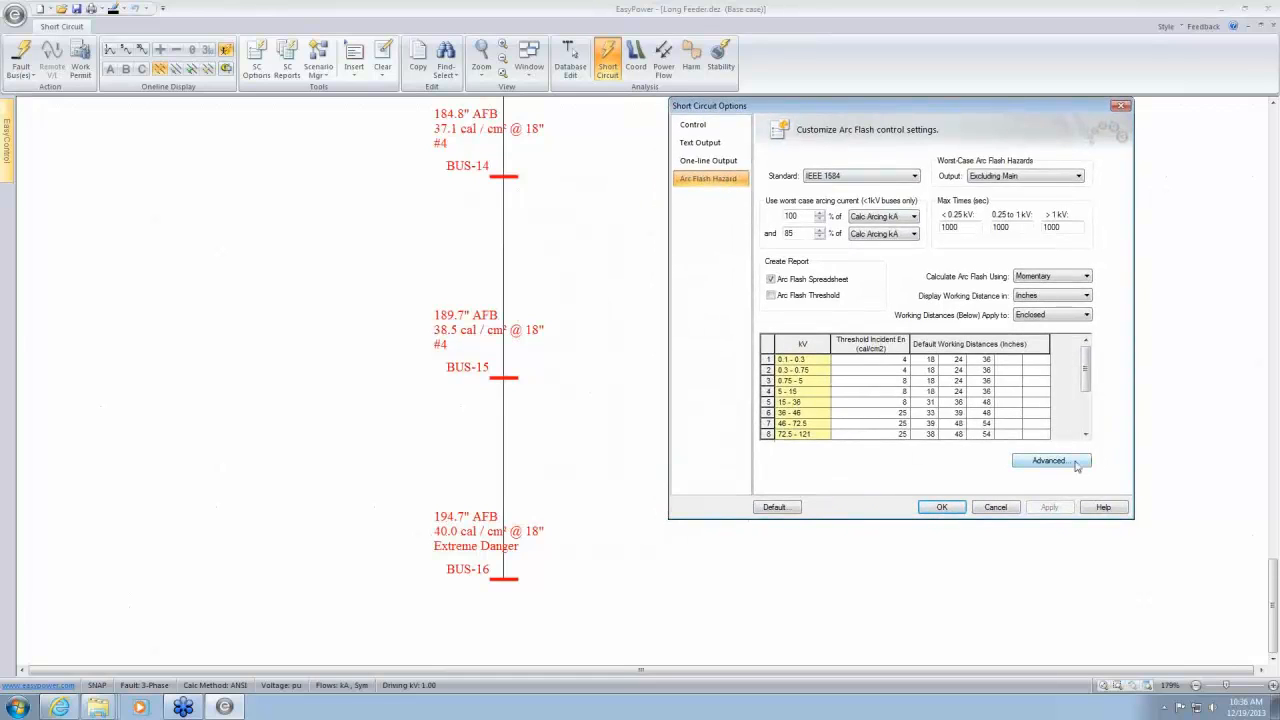
{"action": "left_click", "coordinate": [1077, 464]}
{"action": "left_click", "coordinate": [1035, 294]}
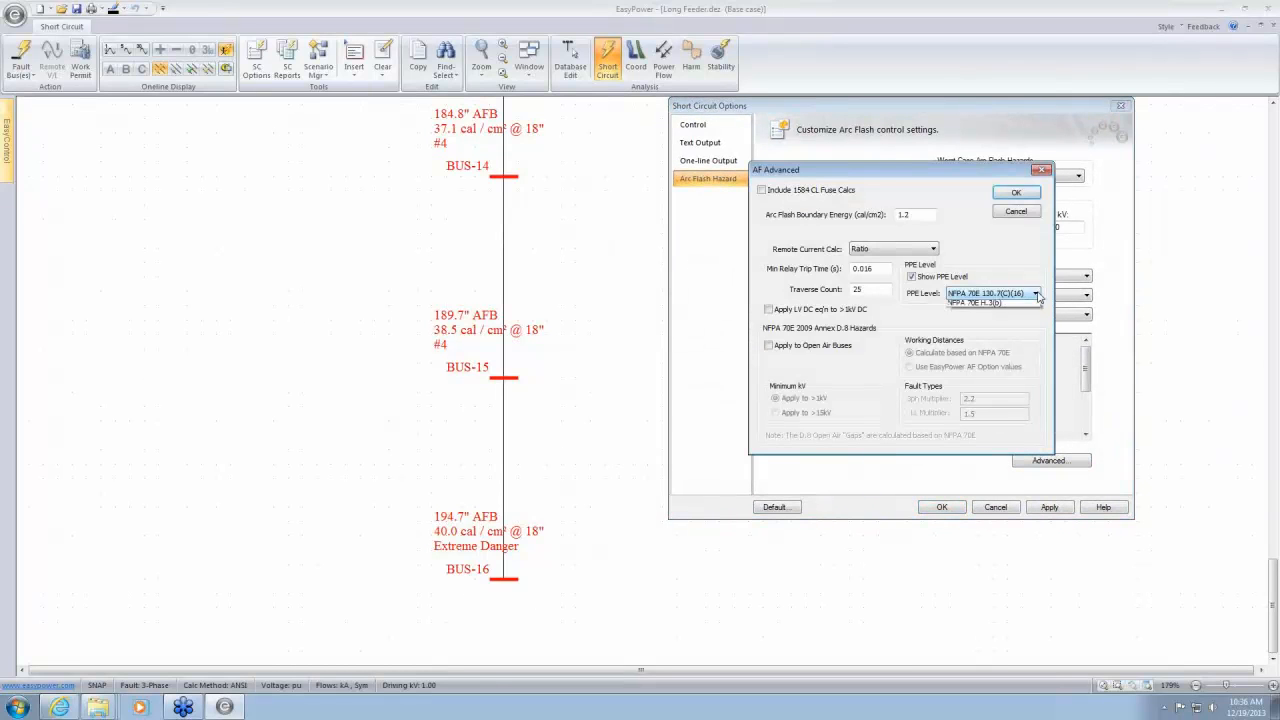
{"action": "left_click", "coordinate": [1005, 314]}
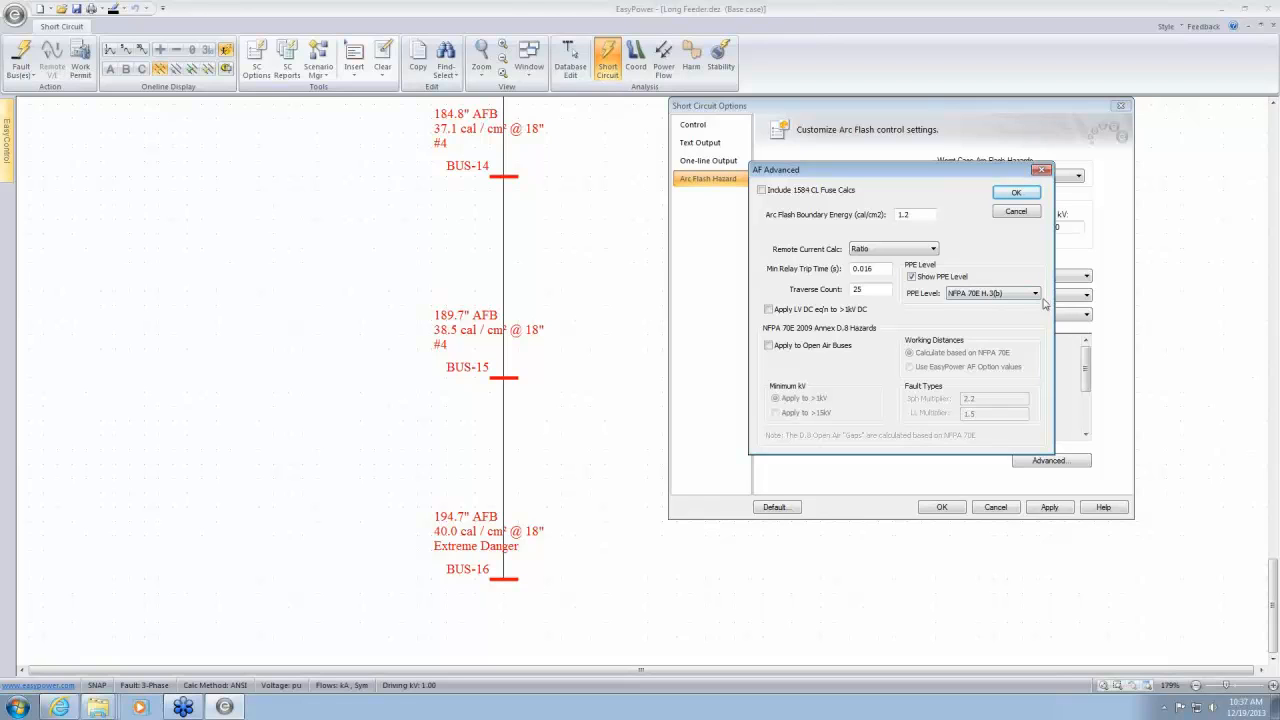
{"action": "left_click_drag", "start_coordinate": [933, 174], "coordinate": [990, 151]}
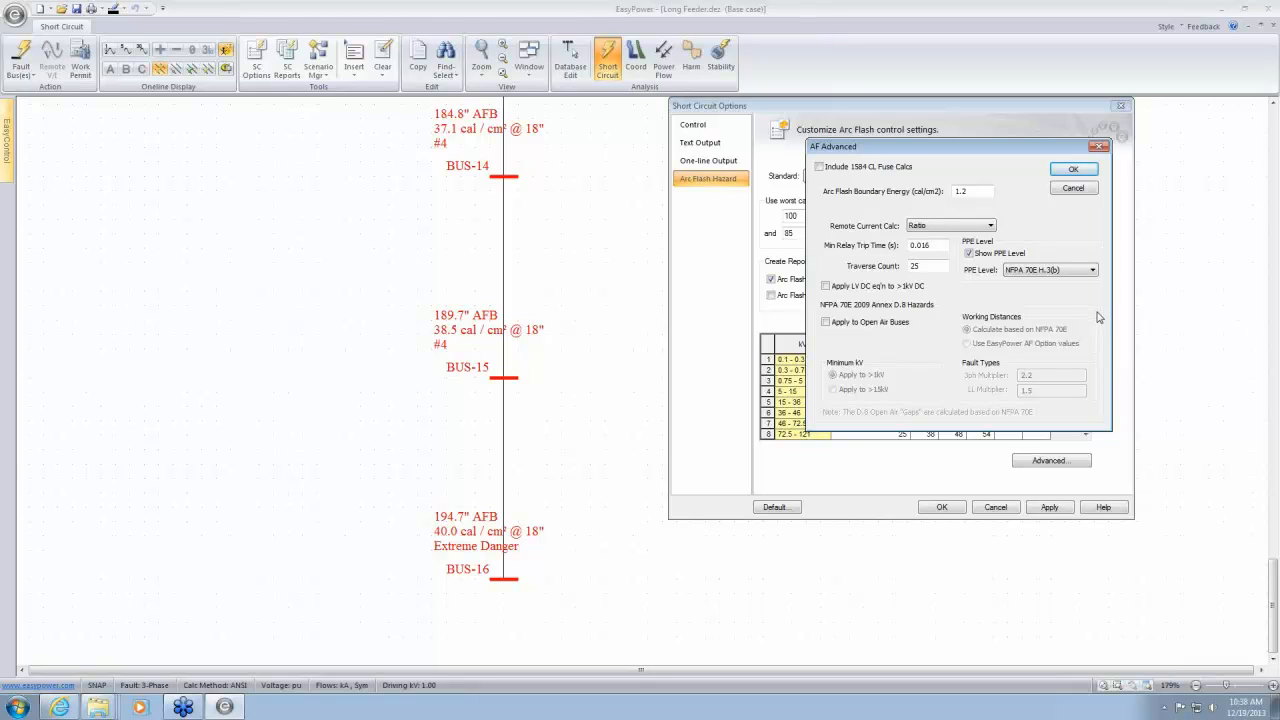
{"action": "left_click", "coordinate": [1073, 189]}
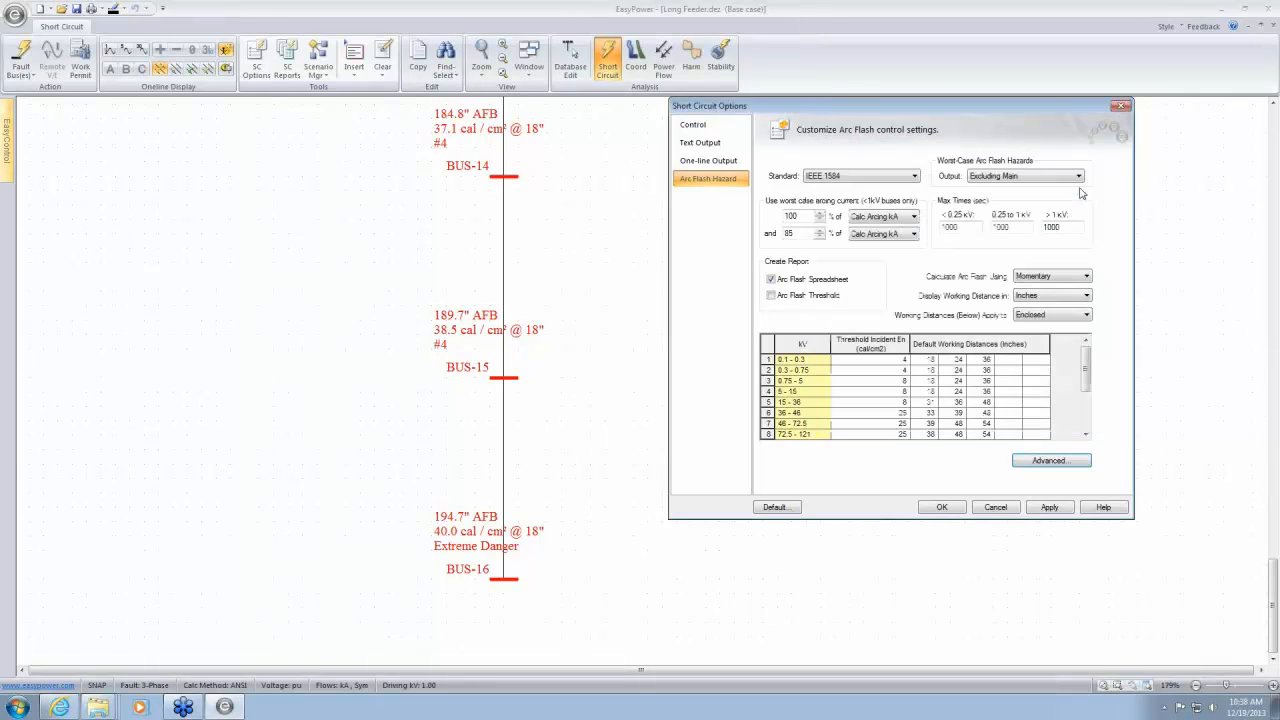
{"action": "left_click", "coordinate": [996, 507]}
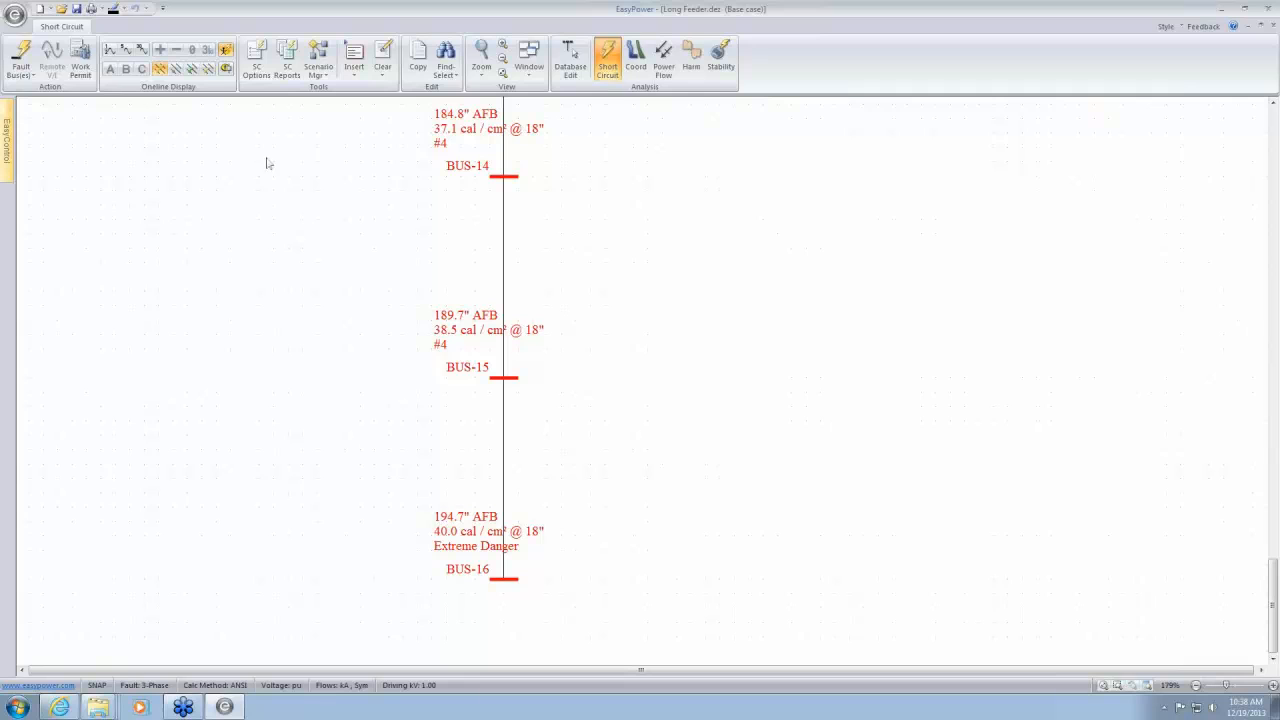
Create a new one-line and place a DC bus in its upper middle area
{"action": "left_click", "coordinate": [39, 12]}
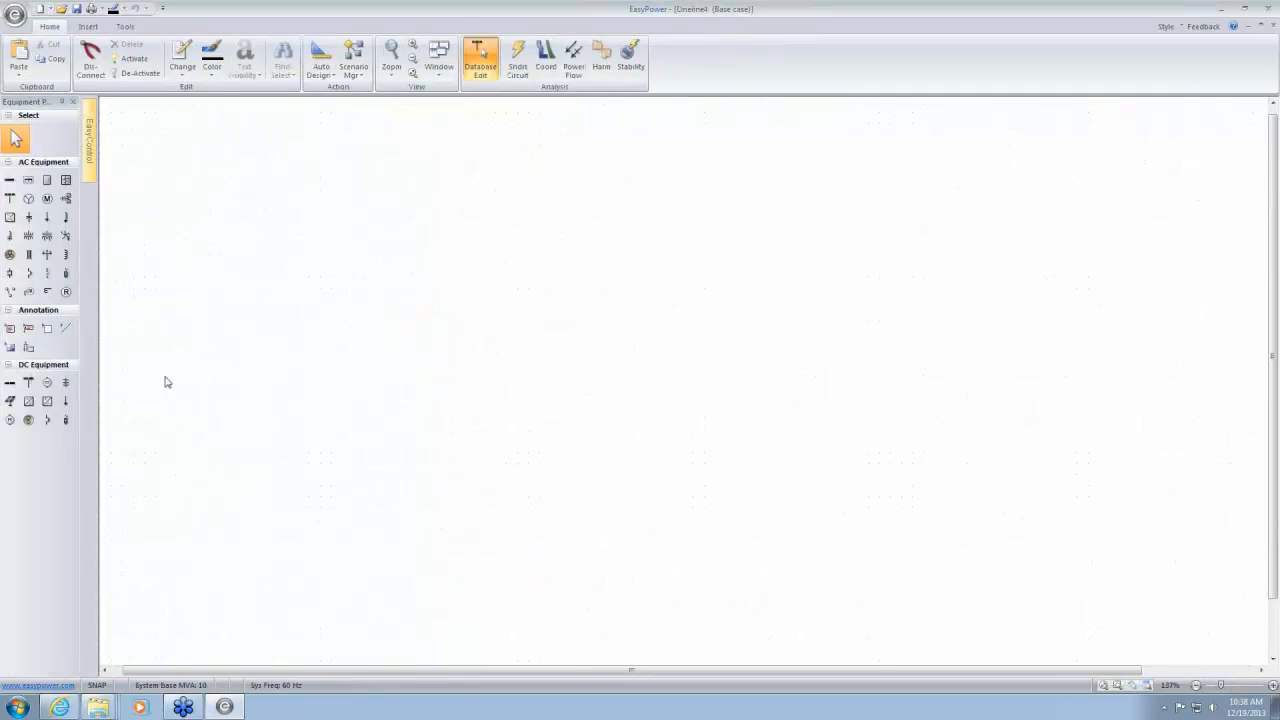
{"action": "scroll", "coordinate": [160, 382], "scroll_direction": "up", "scroll_amount": 7}
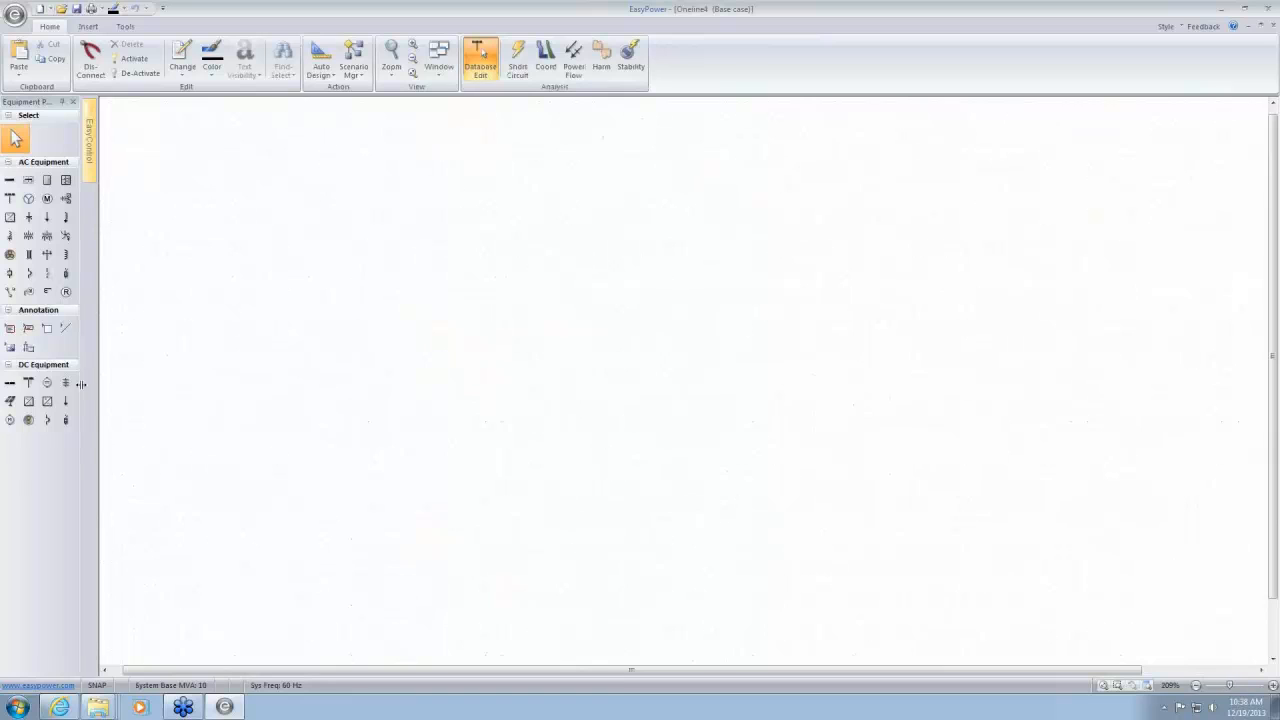
{"action": "left_click", "coordinate": [9, 382]}
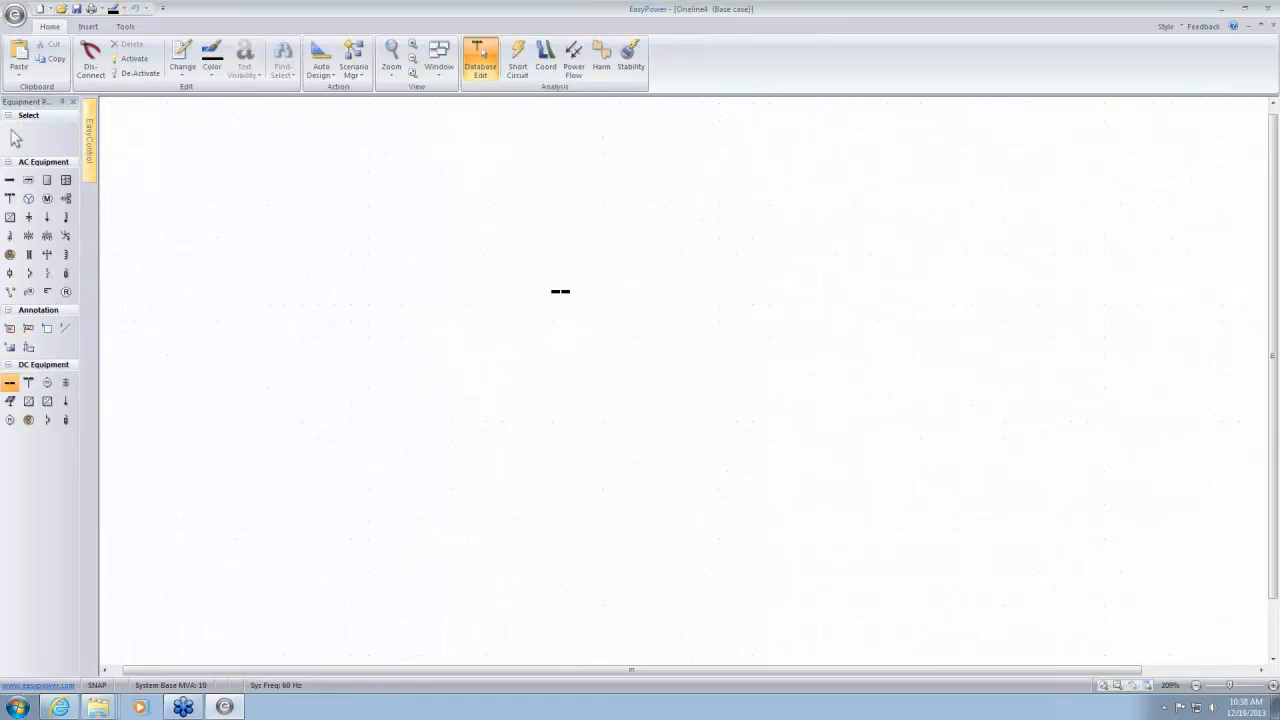
{"action": "left_click", "coordinate": [562, 288]}
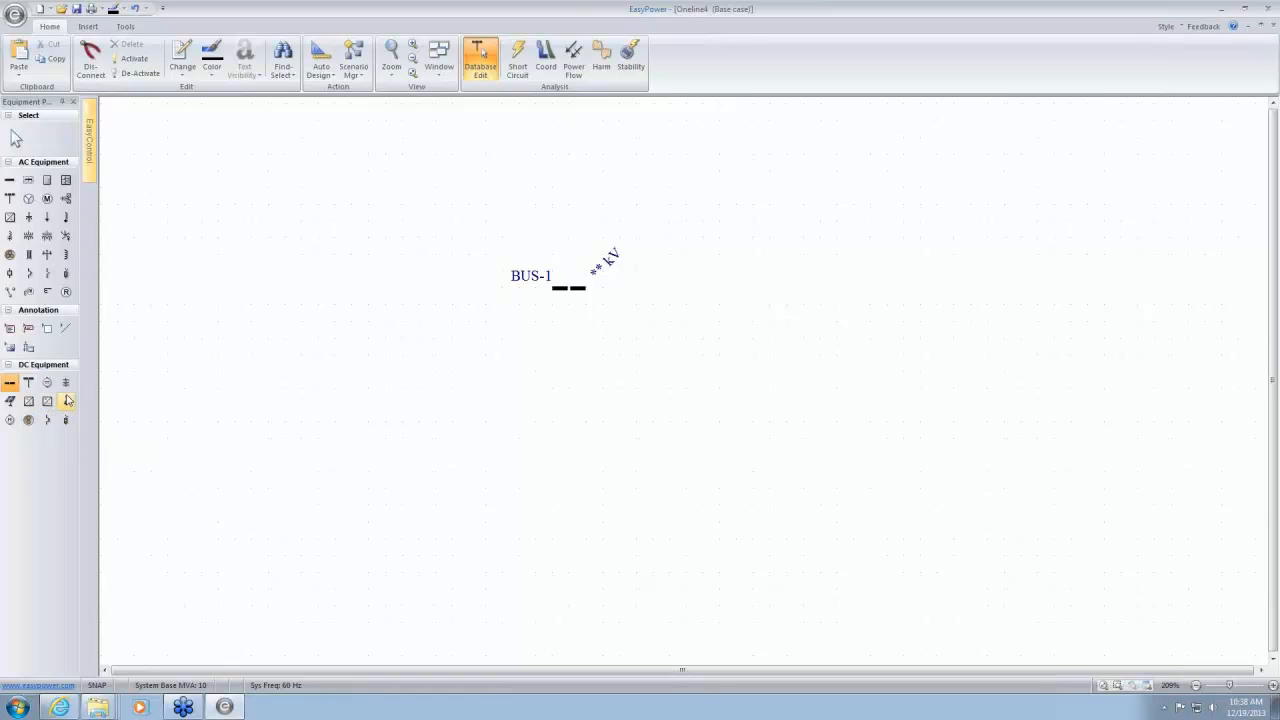
Connect a DC battery below BUS-1 and set the bus base voltage to 0.25 kV
{"action": "left_click", "coordinate": [65, 386]}
{"action": "left_click", "coordinate": [563, 296]}
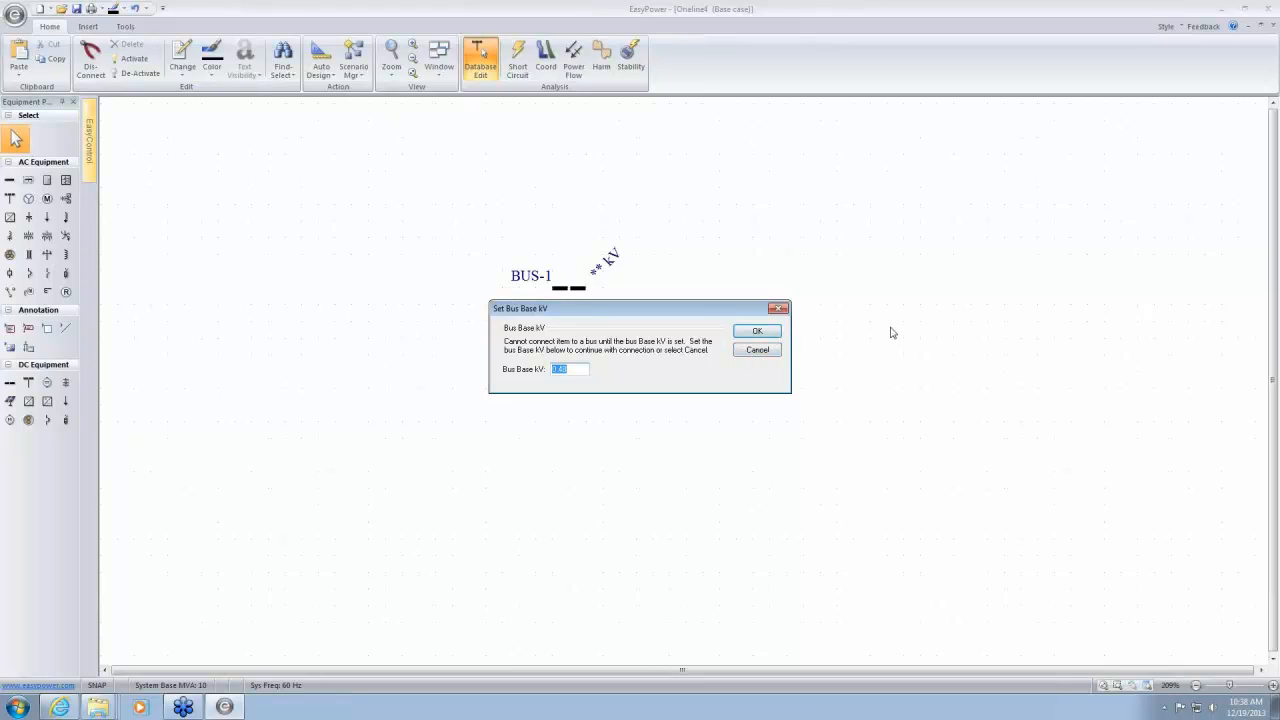
{"action": "type", "text": "0.25"}
{"action": "key", "text": "Return"}
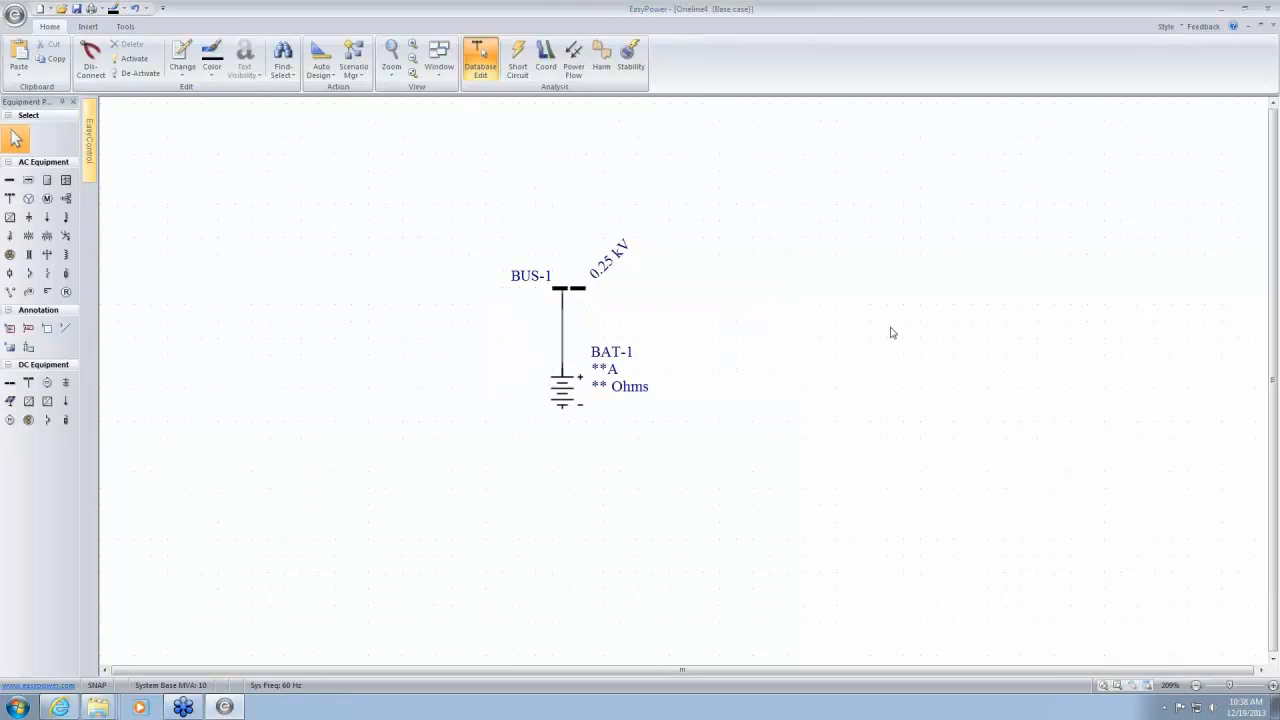
Give the battery a total rated voltage of 0.25 kV, 0.01 ohm total resistance and 200 rated amps
{"action": "double_click", "coordinate": [573, 404]}
{"action": "left_click", "coordinate": [601, 357]}
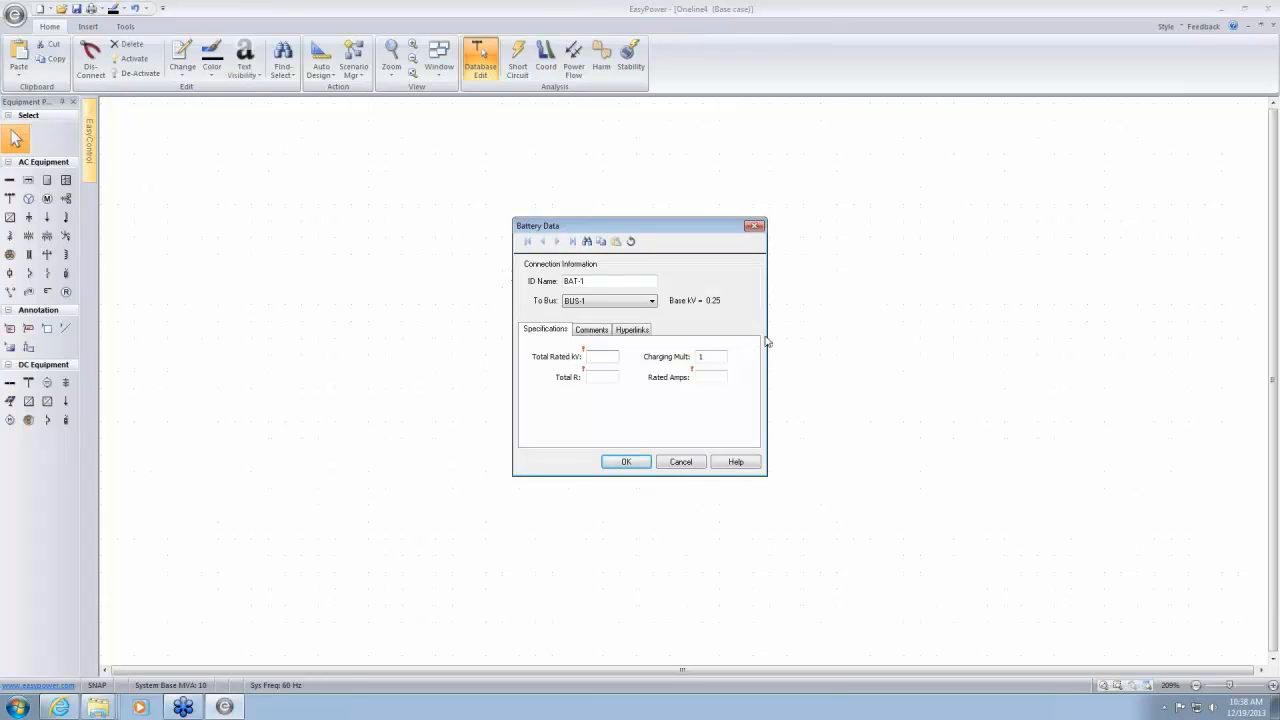
{"action": "type", "text": "00"}
{"action": "left_click", "coordinate": [626, 461]}
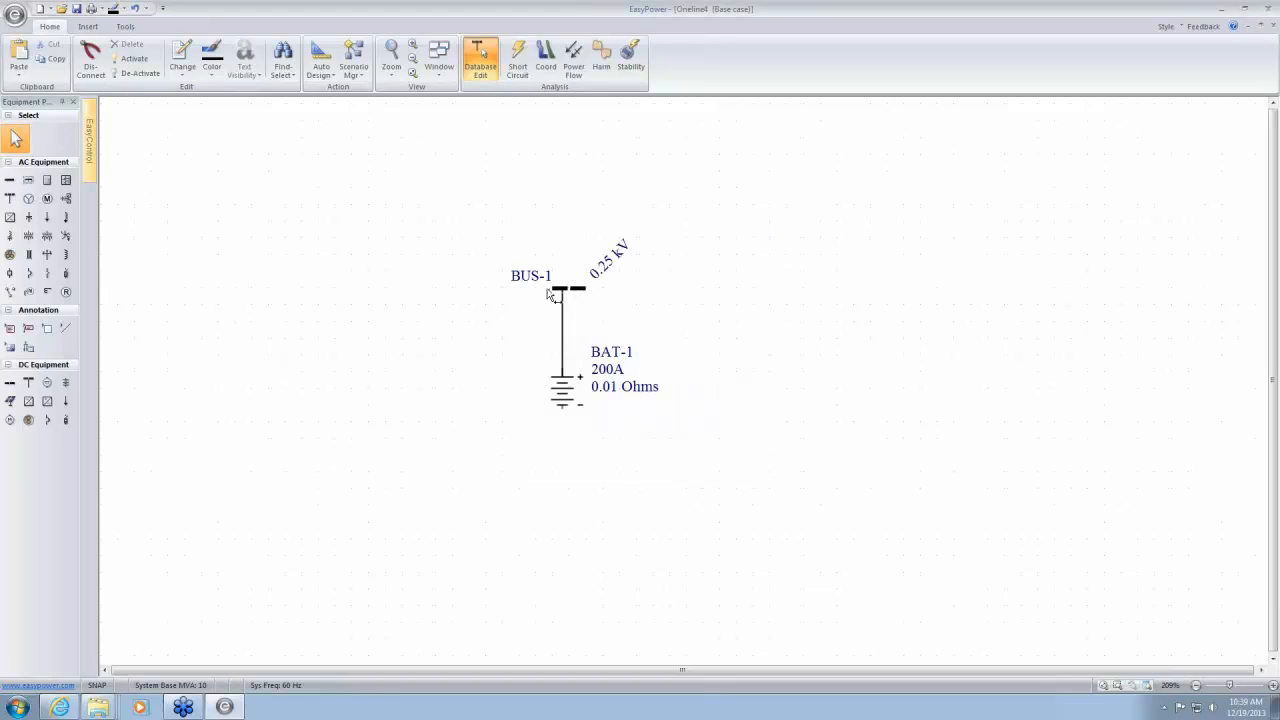
Lengthen BUS-1 and give it user-defined arc flash trip times with an upstream device time of 0.1 s
{"action": "left_click_drag", "start_coordinate": [553, 289], "coordinate": [542, 292]}
{"action": "double_click", "coordinate": [578, 294]}
{"action": "left_click_drag", "start_coordinate": [697, 151], "coordinate": [910, 124]}
{"action": "left_click", "coordinate": [750, 230]}
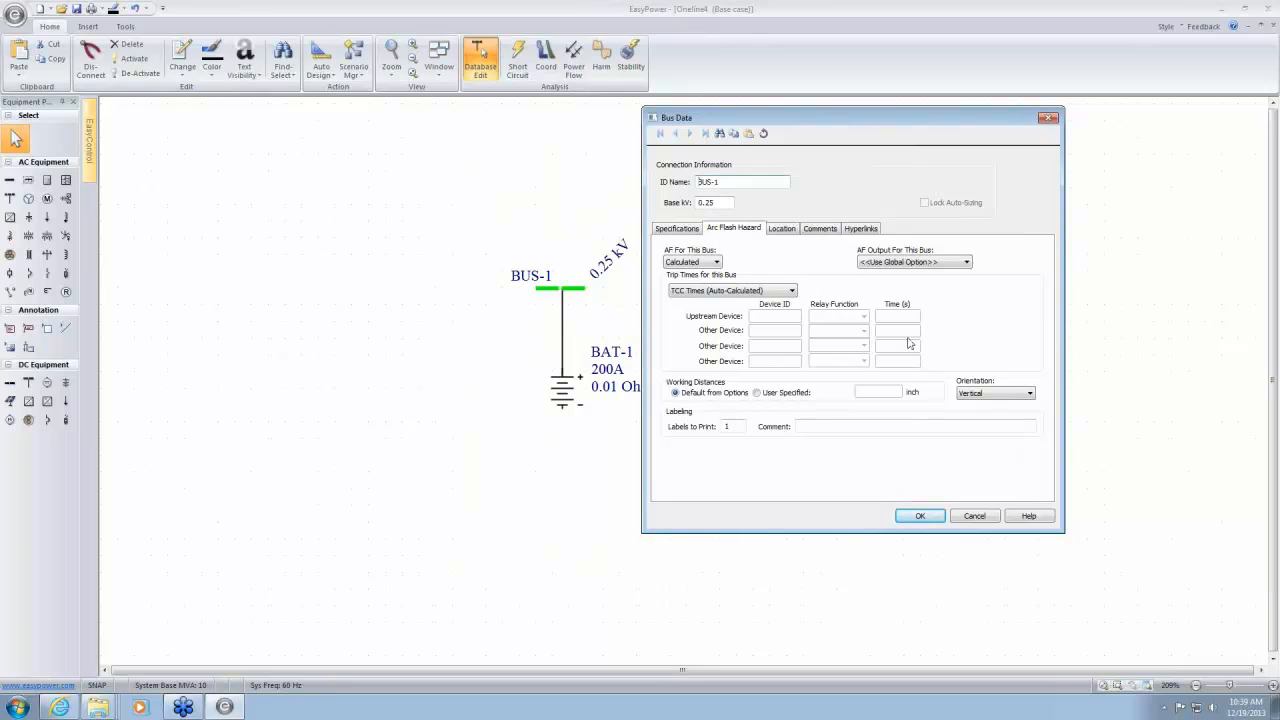
{"action": "left_click", "coordinate": [792, 290]}
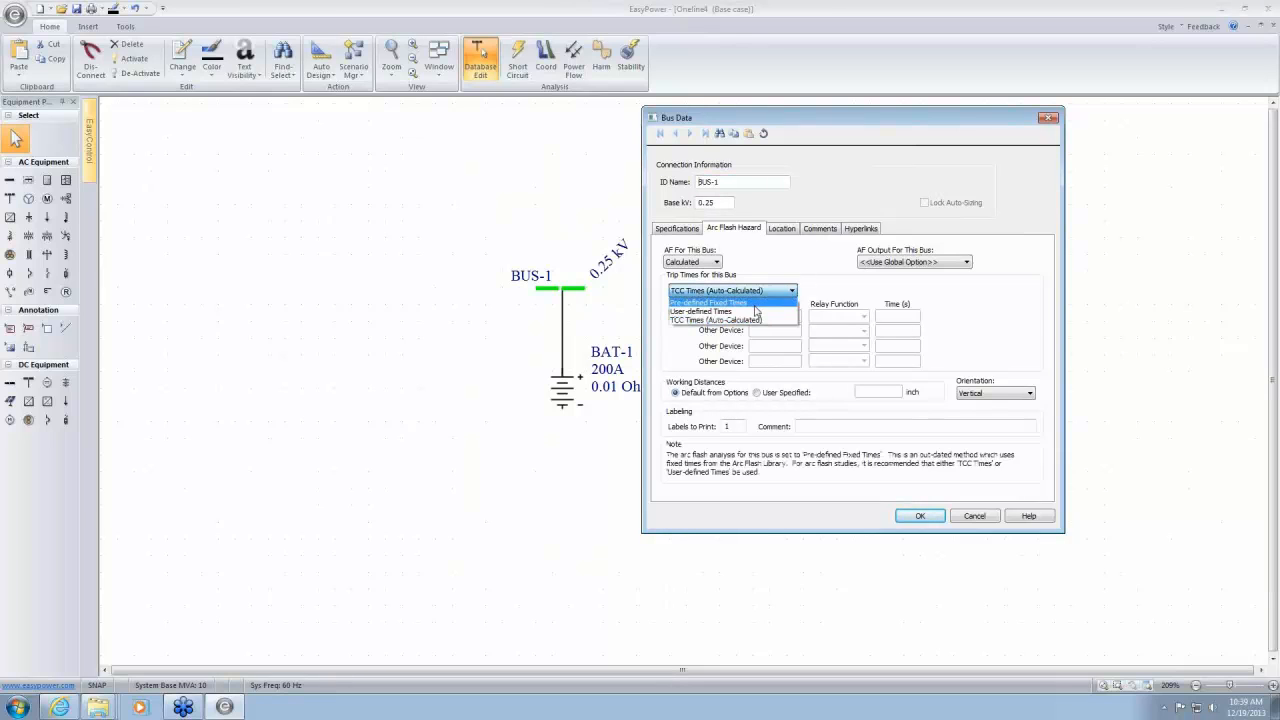
{"action": "left_click", "coordinate": [755, 312]}
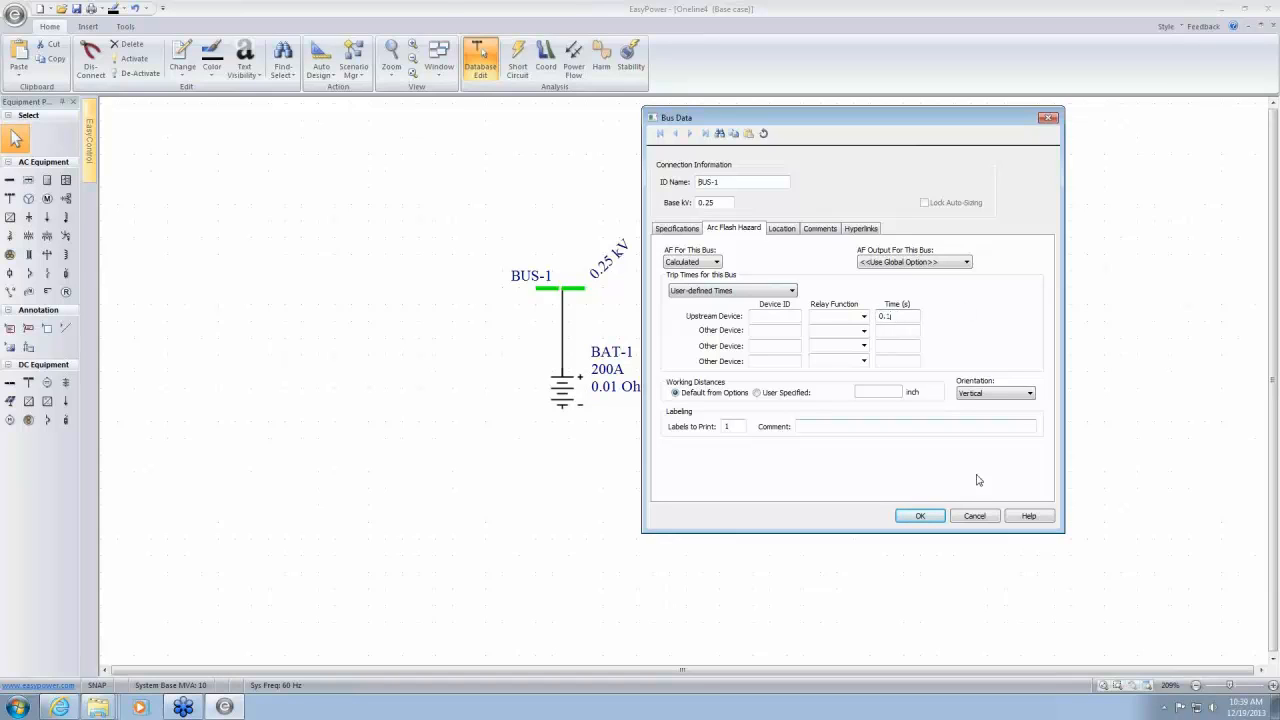
{"action": "left_click", "coordinate": [920, 516]}
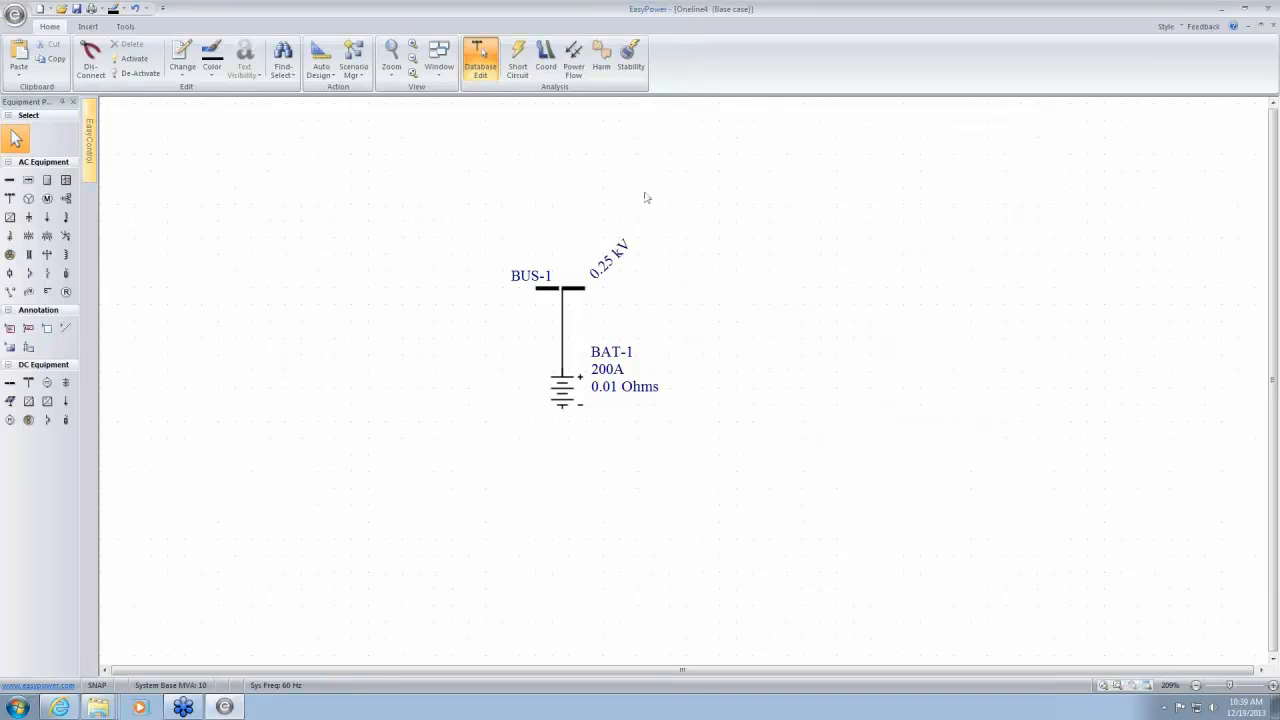
Switch to short circuit analysis, fault BUS-1 and show its arc flash results on the one-line
{"action": "left_click", "coordinate": [517, 55]}
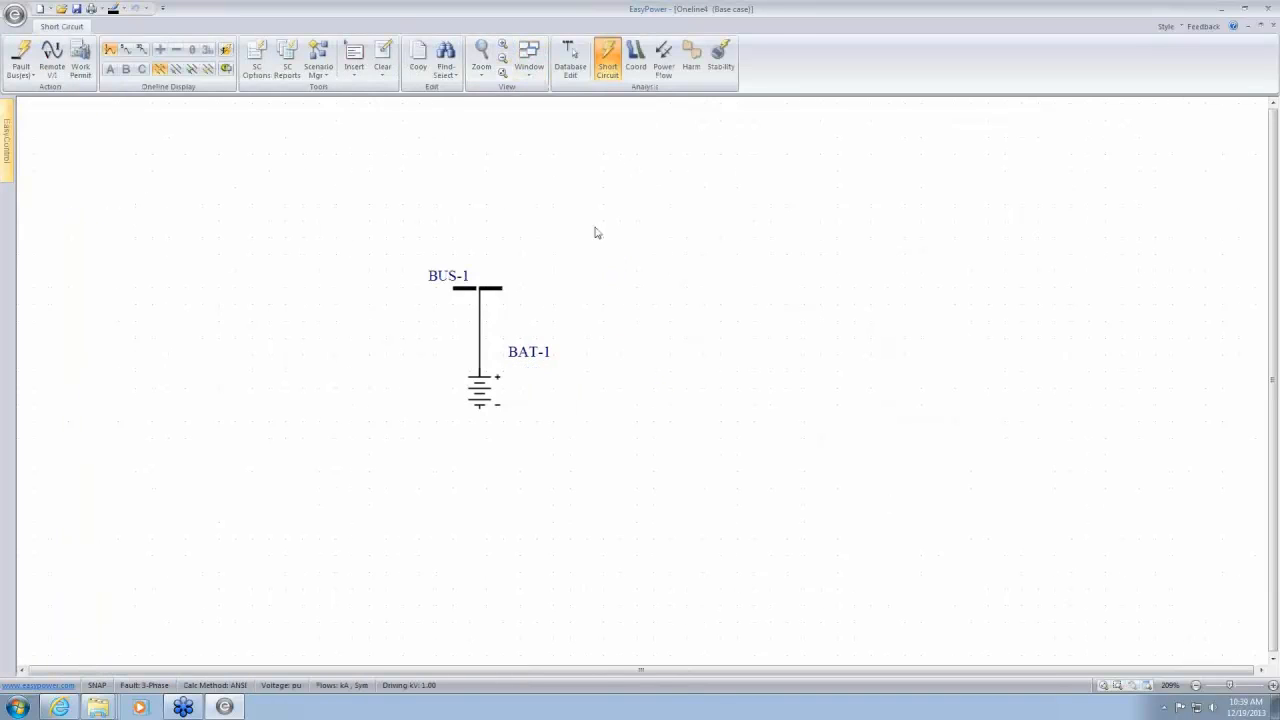
{"action": "left_click", "coordinate": [503, 289]}
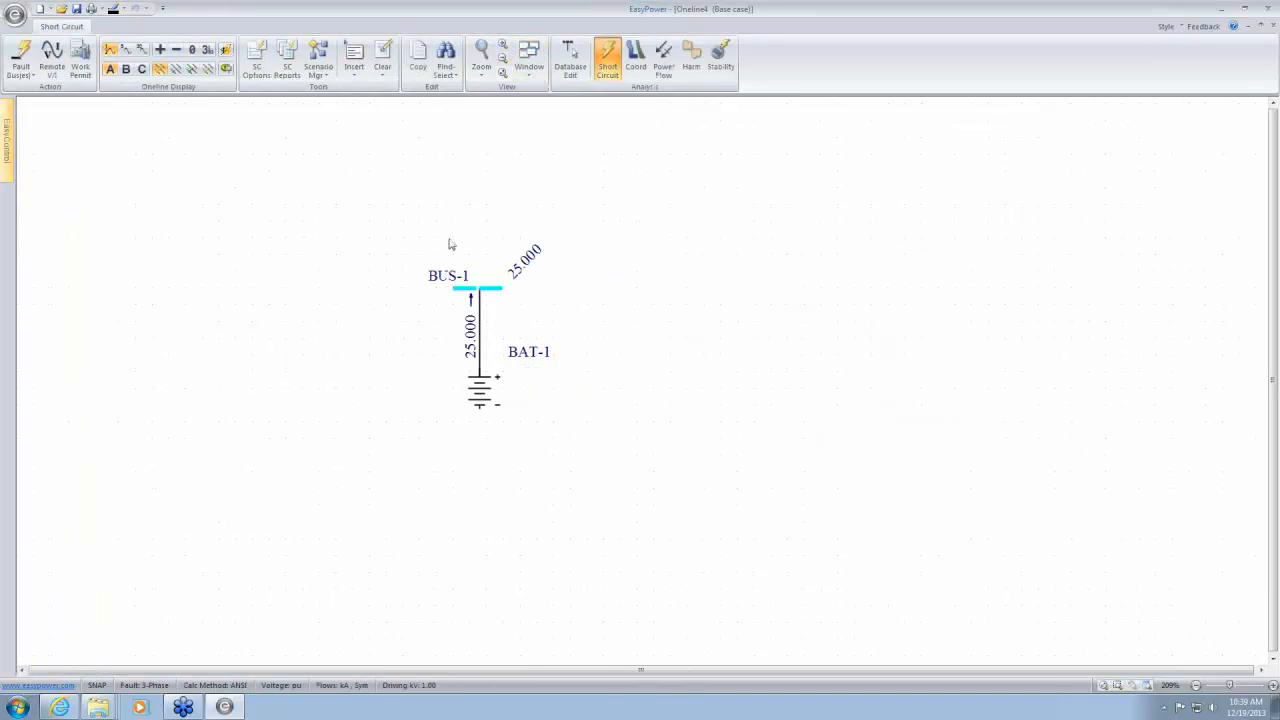
{"action": "left_click", "coordinate": [226, 49]}
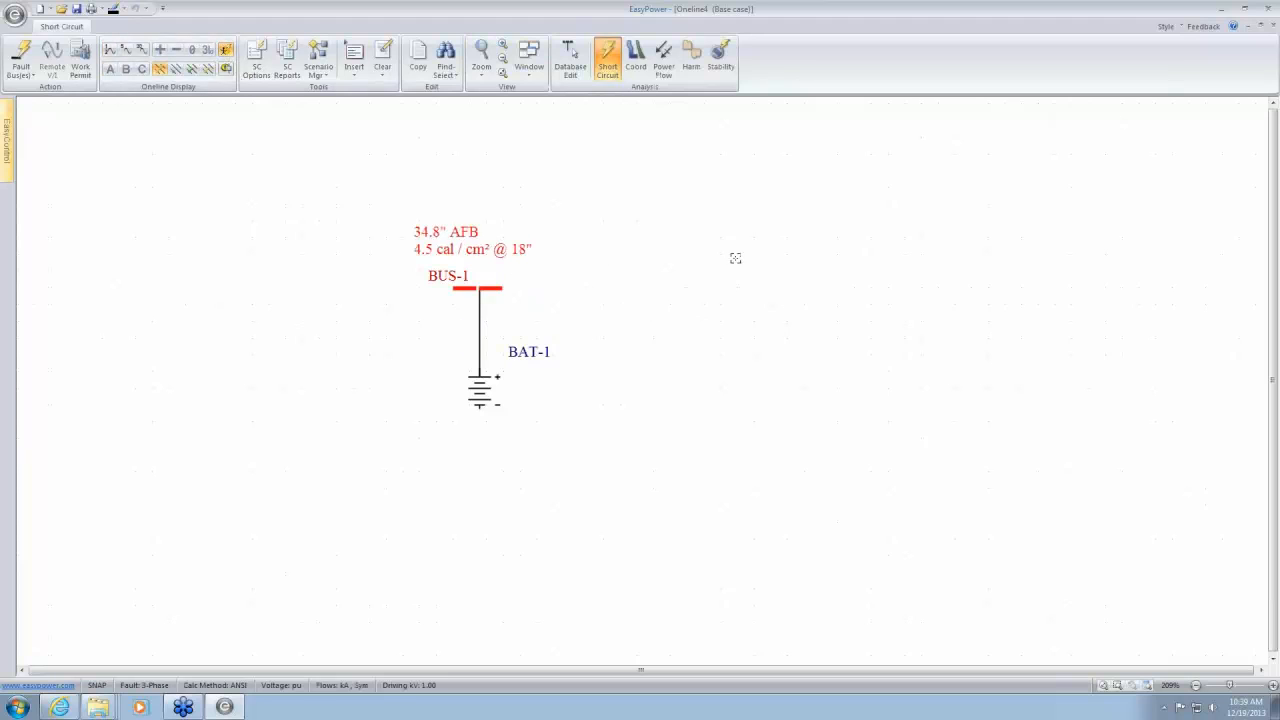
{"action": "left_click_drag", "start_coordinate": [733, 266], "coordinate": [715, 310]}
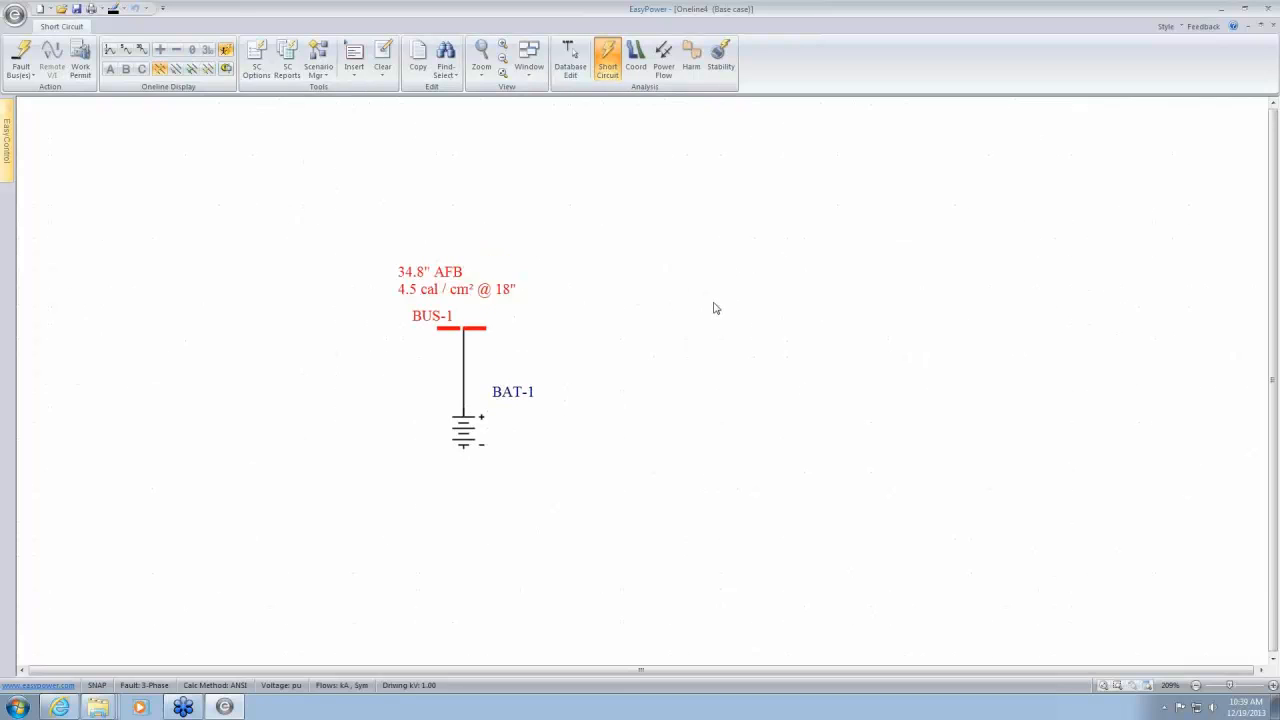
Enable the Arc Flash Spreadsheet report in the short circuit options and apply it to the DC system
{"action": "left_click", "coordinate": [257, 60]}
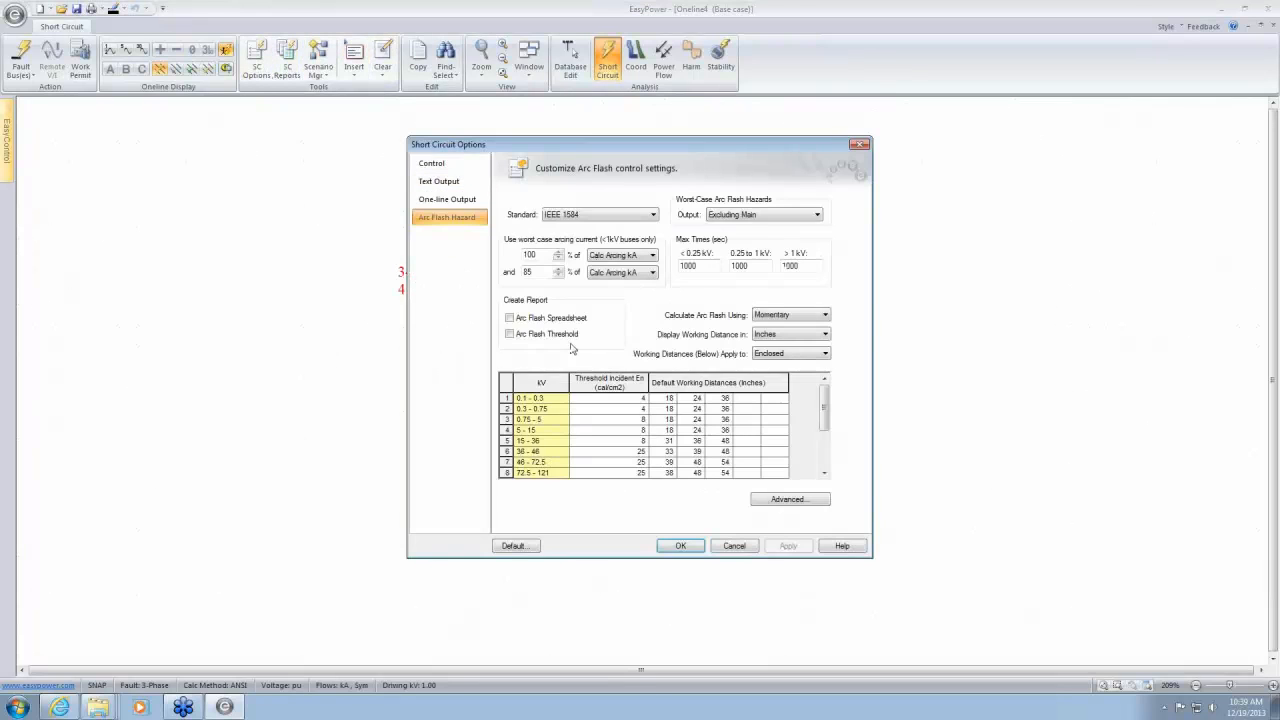
{"action": "left_click", "coordinate": [511, 318]}
{"action": "left_click", "coordinate": [680, 545]}
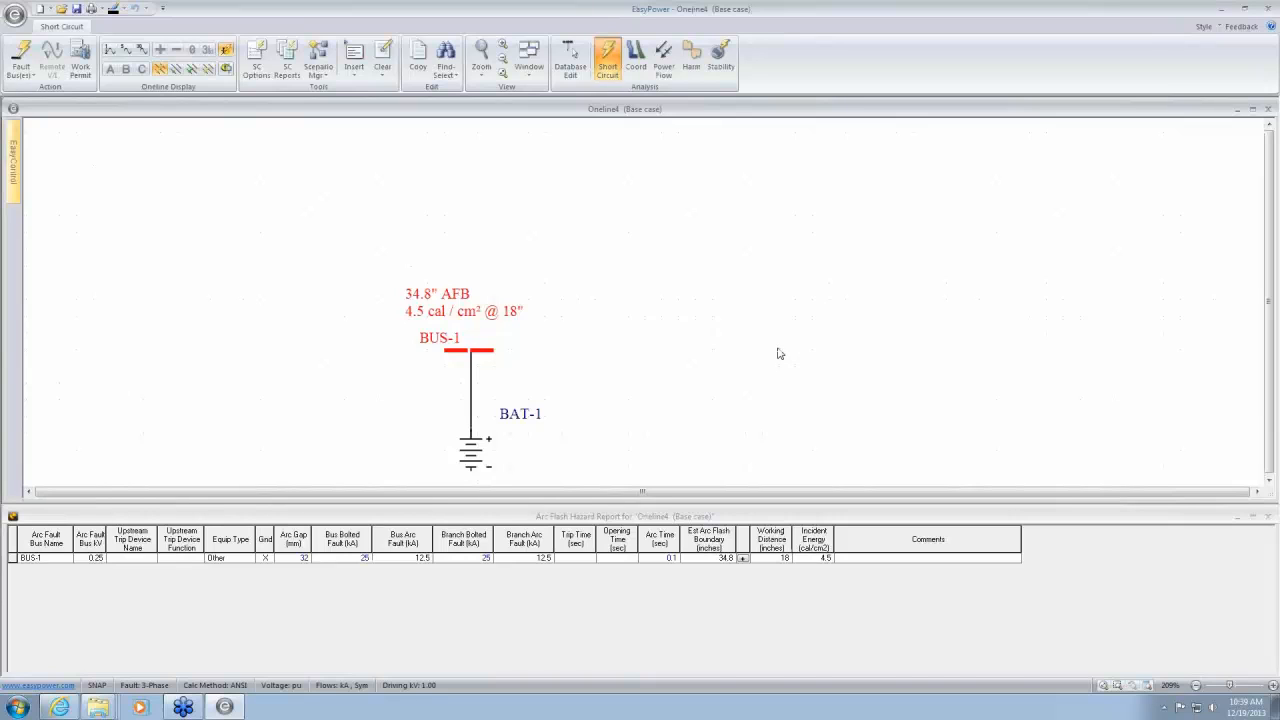
{"action": "left_click_drag", "start_coordinate": [717, 323], "coordinate": [700, 257]}
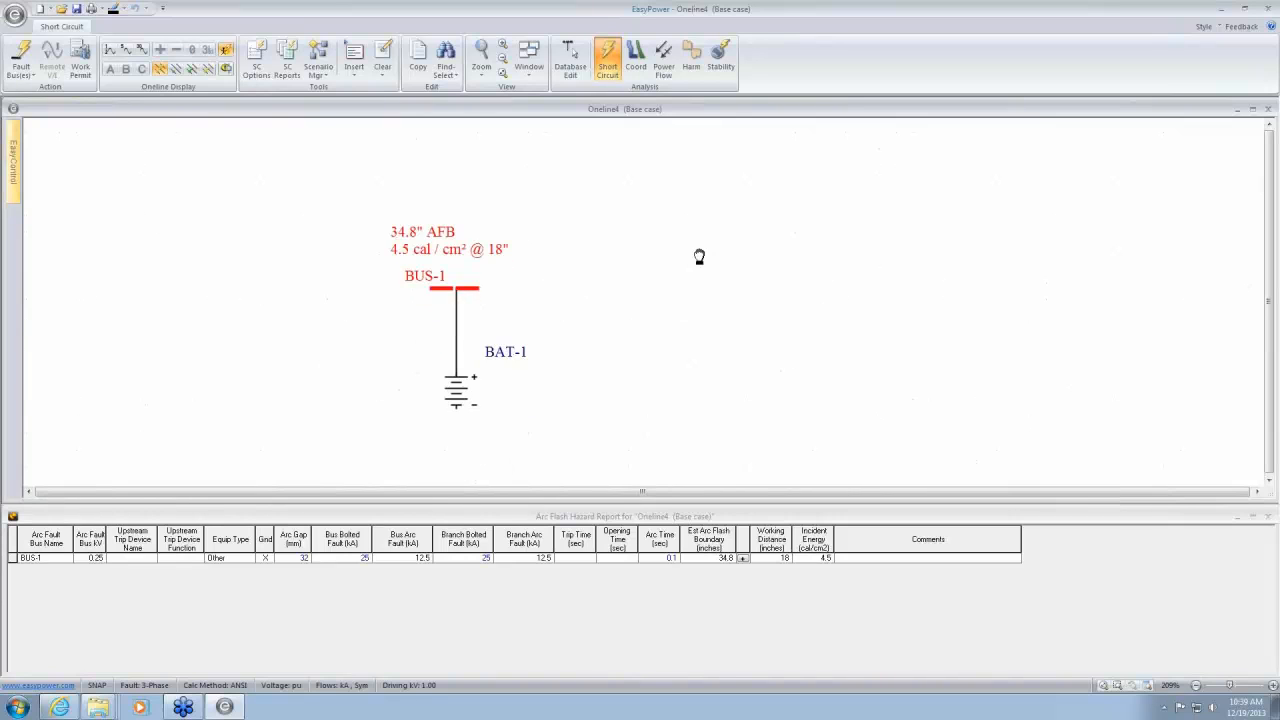
Return to database editing and set the base voltage of BUS-1 to 2.5 kV
{"action": "left_click", "coordinate": [572, 70]}
{"action": "left_click", "coordinate": [560, 287]}
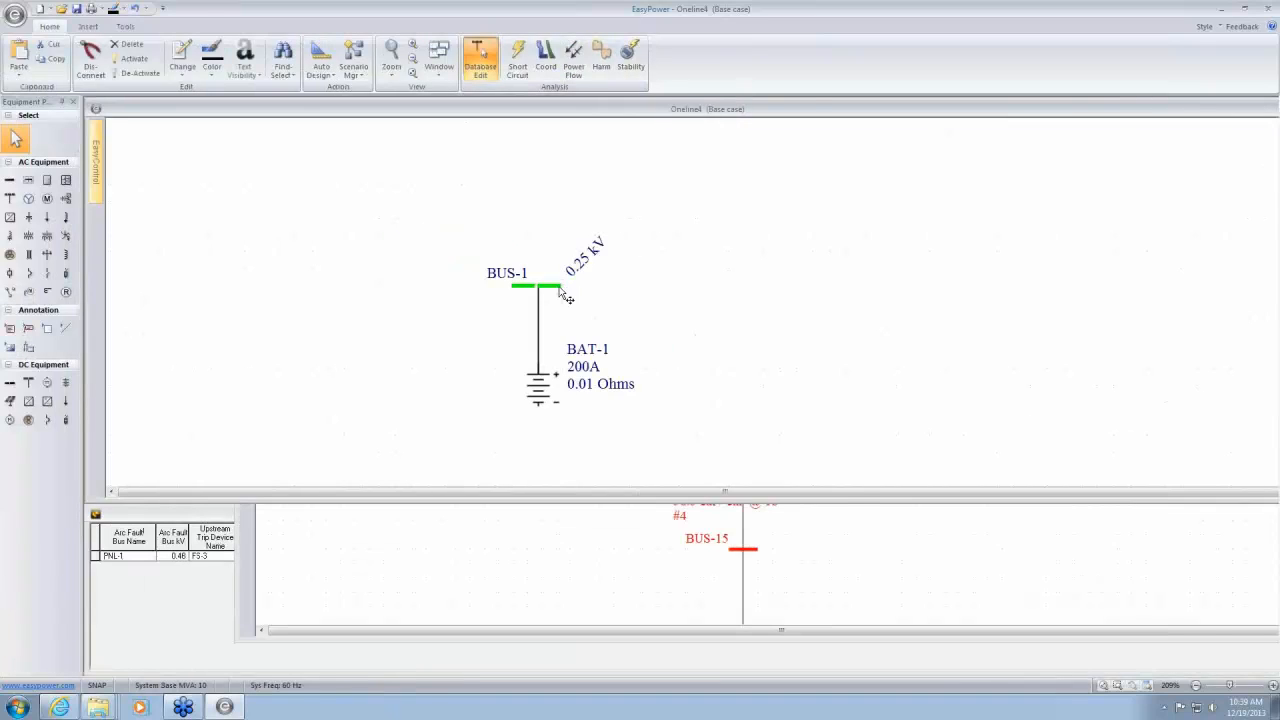
{"action": "double_click", "coordinate": [560, 287]}
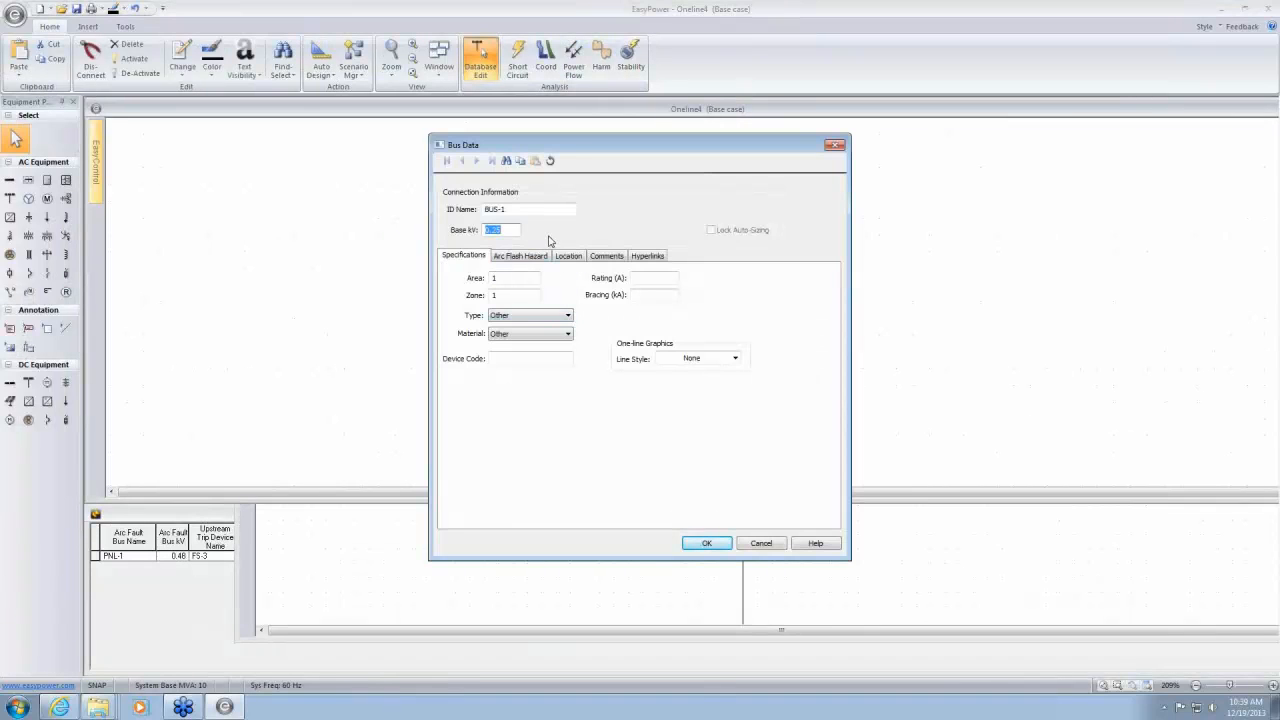
{"action": "type", "text": "2.5"}
{"action": "left_click", "coordinate": [705, 543]}
Raise the battery's total rated kV to suit the new bus voltage
{"action": "double_click", "coordinate": [532, 389]}
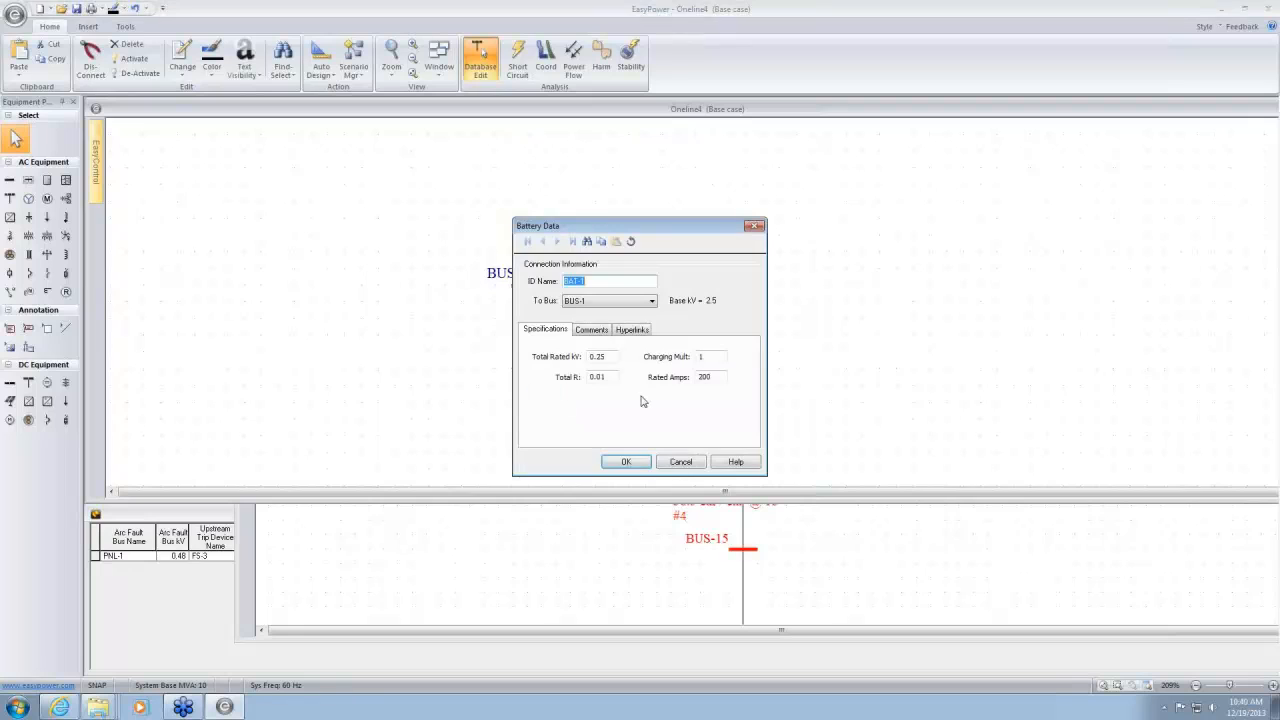
{"action": "double_click", "coordinate": [606, 357]}
{"action": "type", "text": "2."}
{"action": "left_click", "coordinate": [626, 461]}
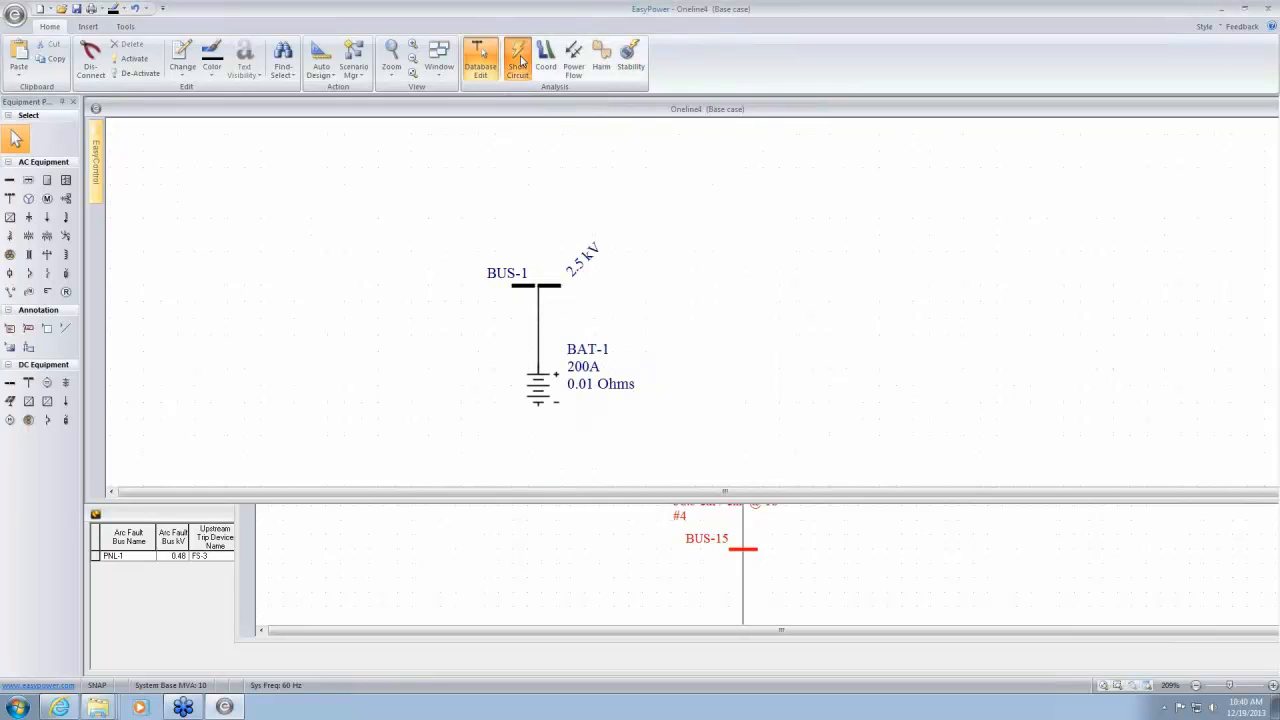
Switch to short circuit analysis and try to calculate arc flash at the 2.5 kV DC bus
{"action": "left_click", "coordinate": [518, 60]}
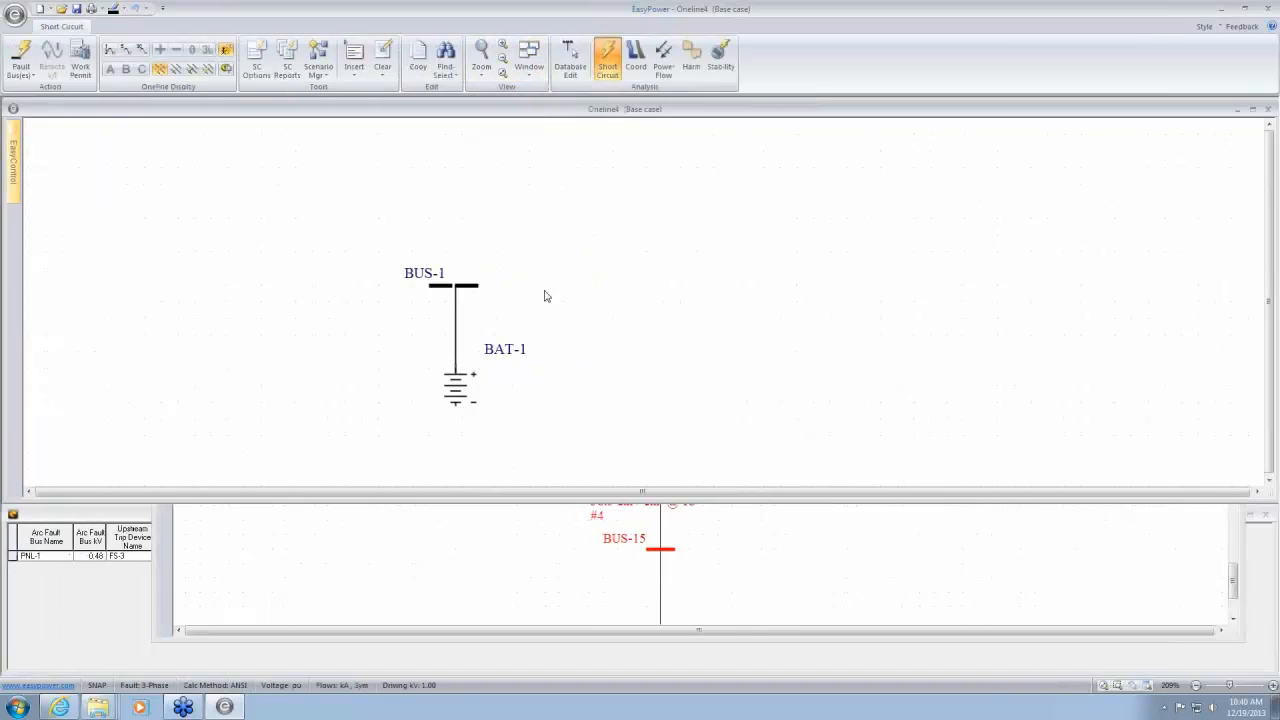
{"action": "double_click", "coordinate": [475, 289]}
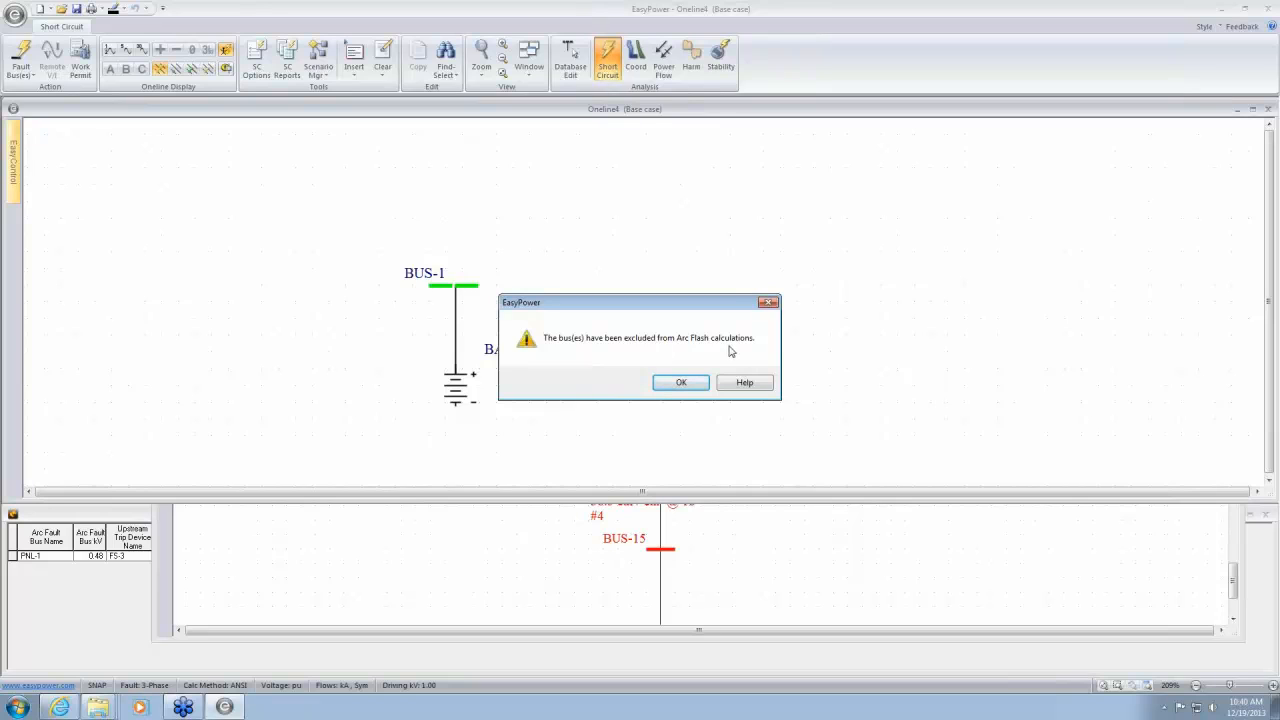
{"action": "left_click", "coordinate": [681, 383]}
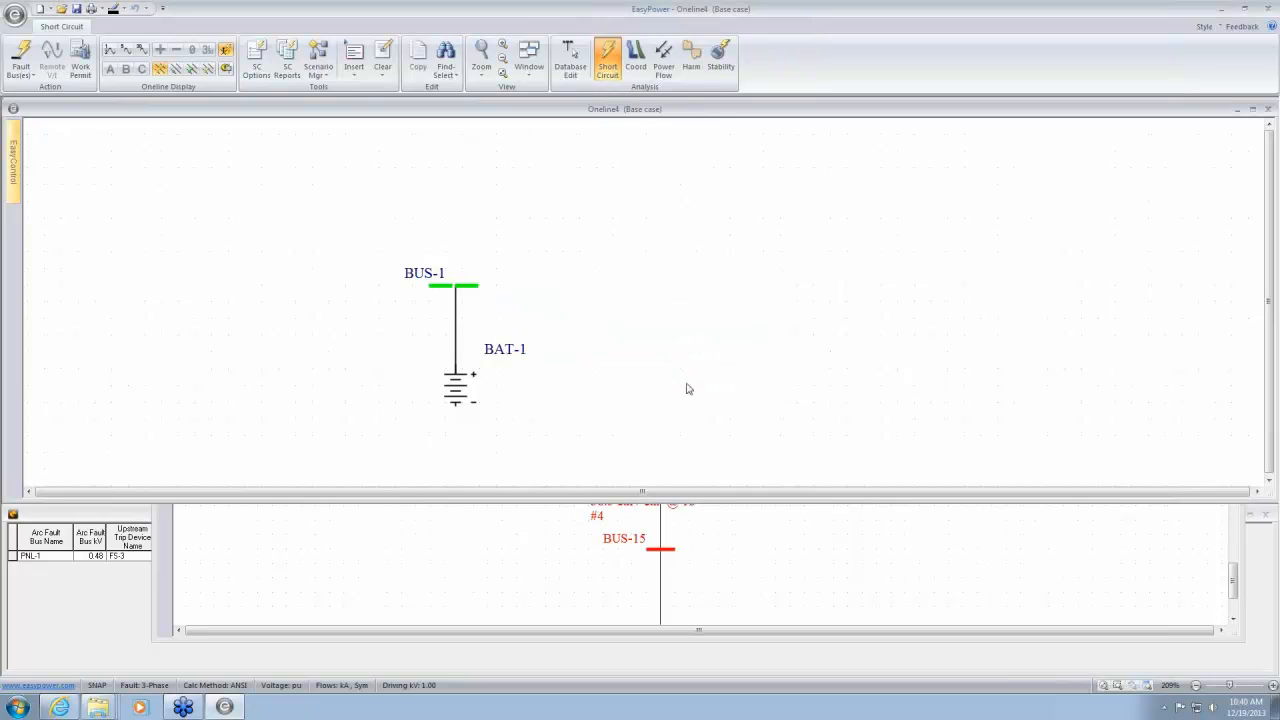
Apply the LV DC equation to DC systems above 1 kV in the advanced options and calculate arc flash at BUS-1
{"action": "left_click", "coordinate": [262, 68]}
{"action": "left_click_drag", "start_coordinate": [748, 146], "coordinate": [1005, 46]}
{"action": "left_click", "coordinate": [1067, 395]}
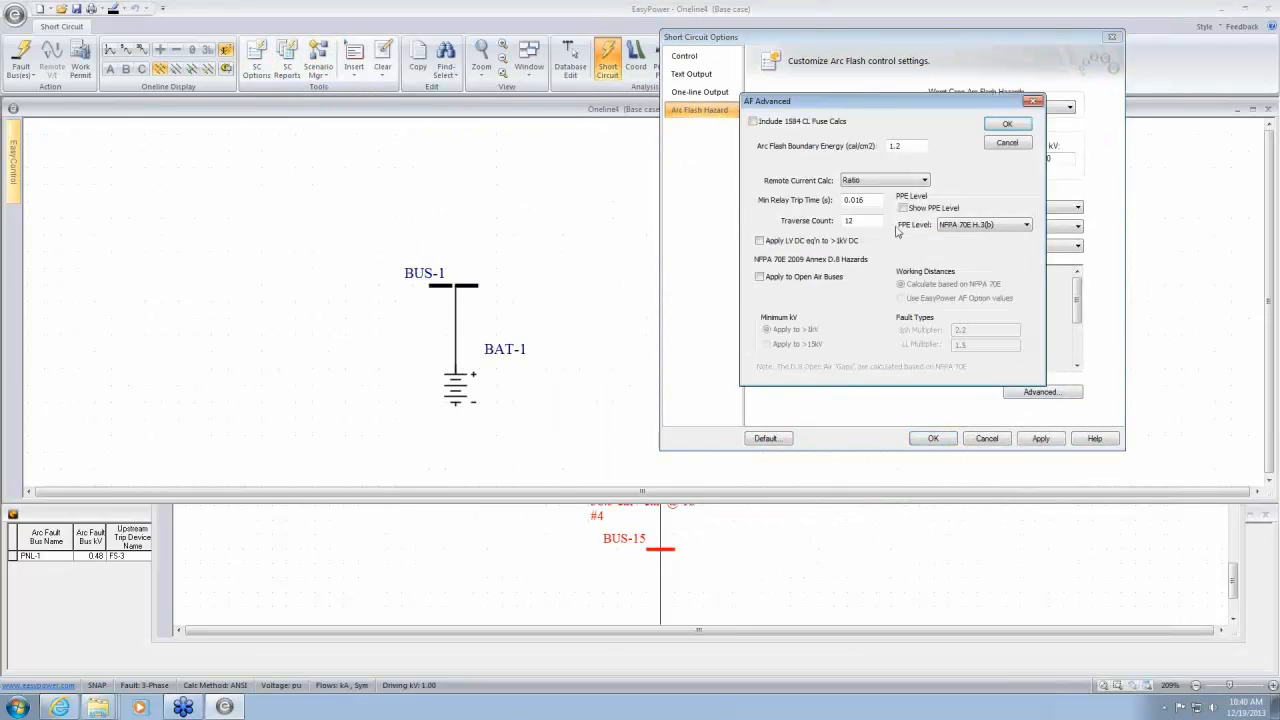
{"action": "left_click", "coordinate": [760, 242]}
{"action": "left_click", "coordinate": [1008, 124]}
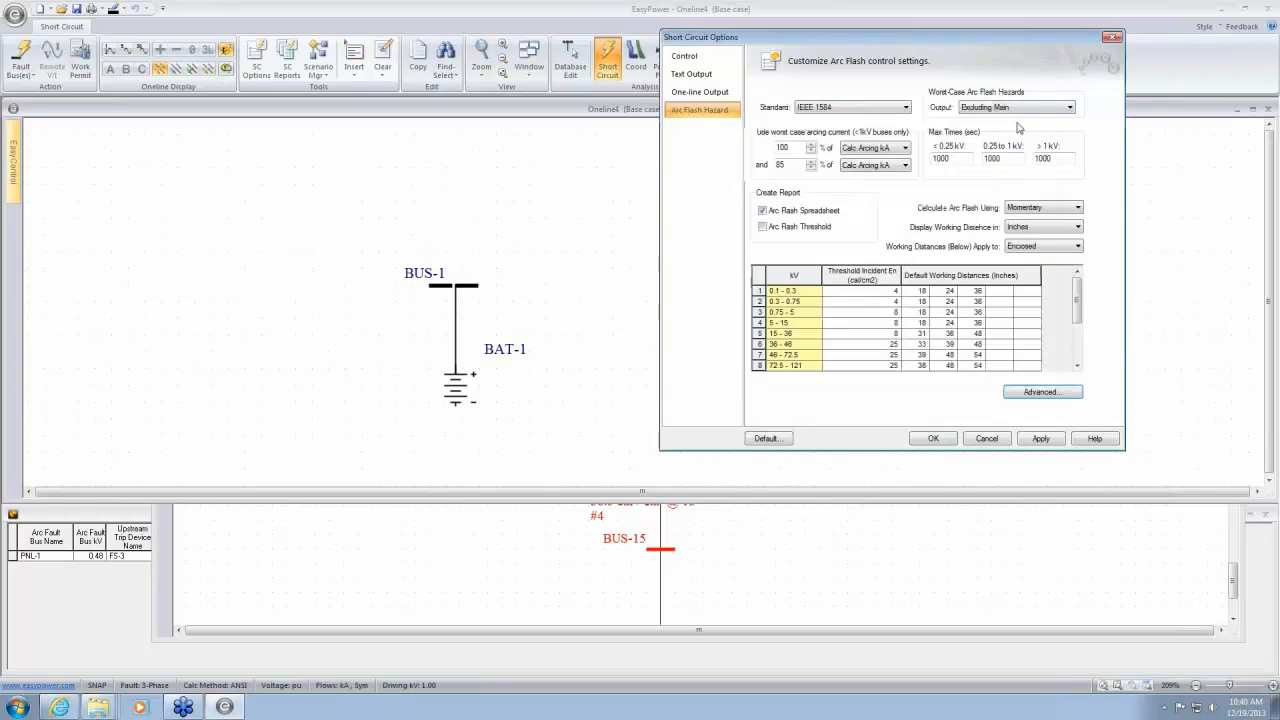
{"action": "left_click", "coordinate": [933, 438]}
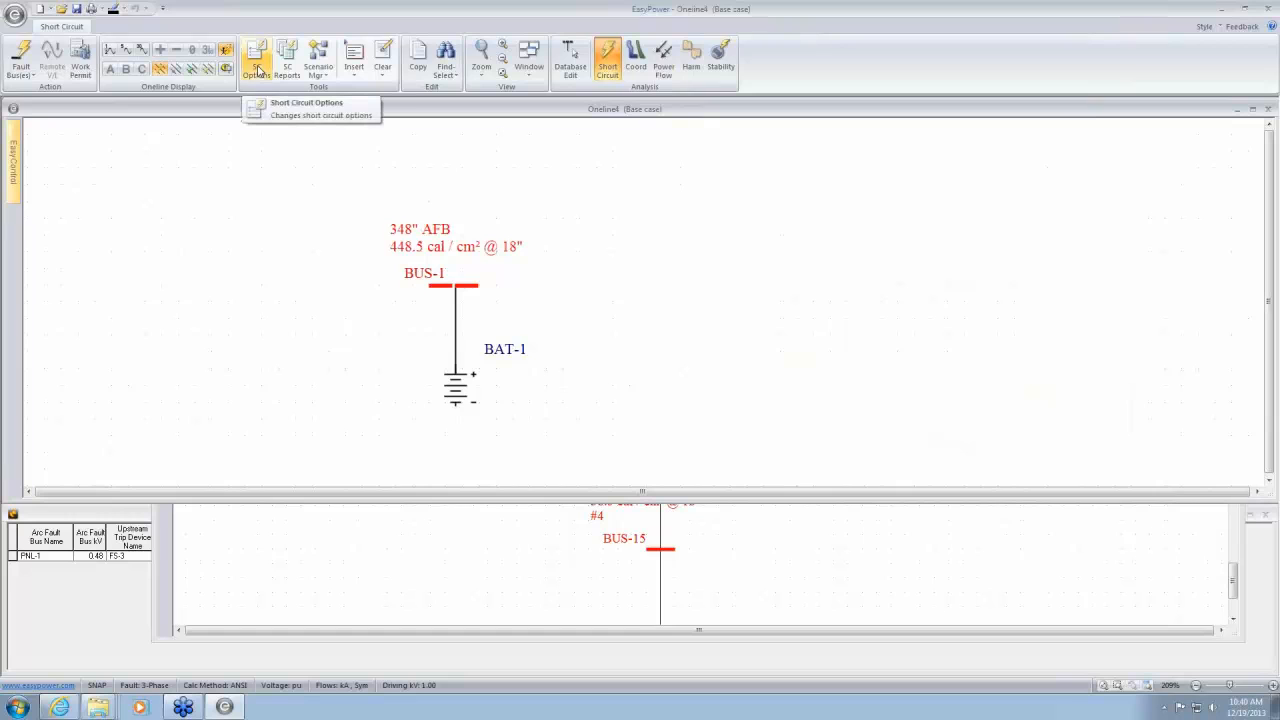
Reopen the advanced arc flash options and examine the NFPA 70E 2009 Annex D.8 hazard settings
{"action": "left_click", "coordinate": [259, 71]}
{"action": "left_click_drag", "start_coordinate": [711, 148], "coordinate": [1179, 88]}
{"action": "left_click", "coordinate": [1252, 438]}
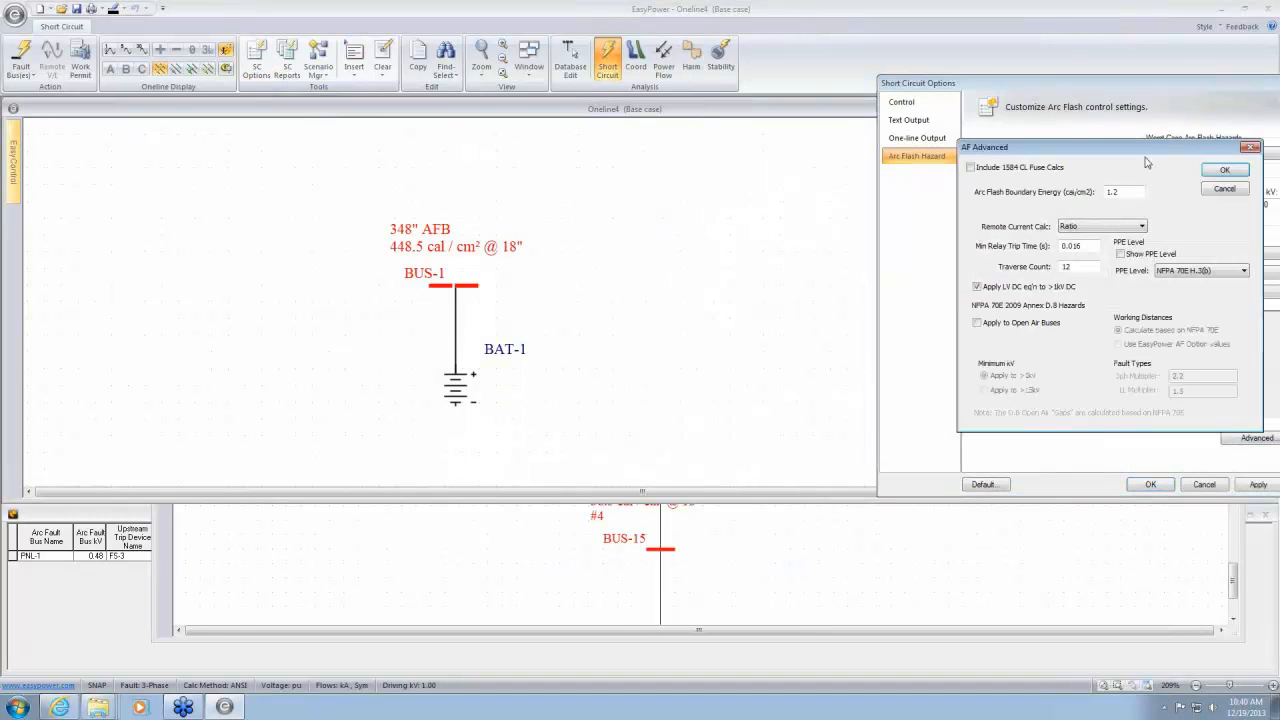
{"action": "left_click_drag", "start_coordinate": [1149, 152], "coordinate": [1056, 152]}
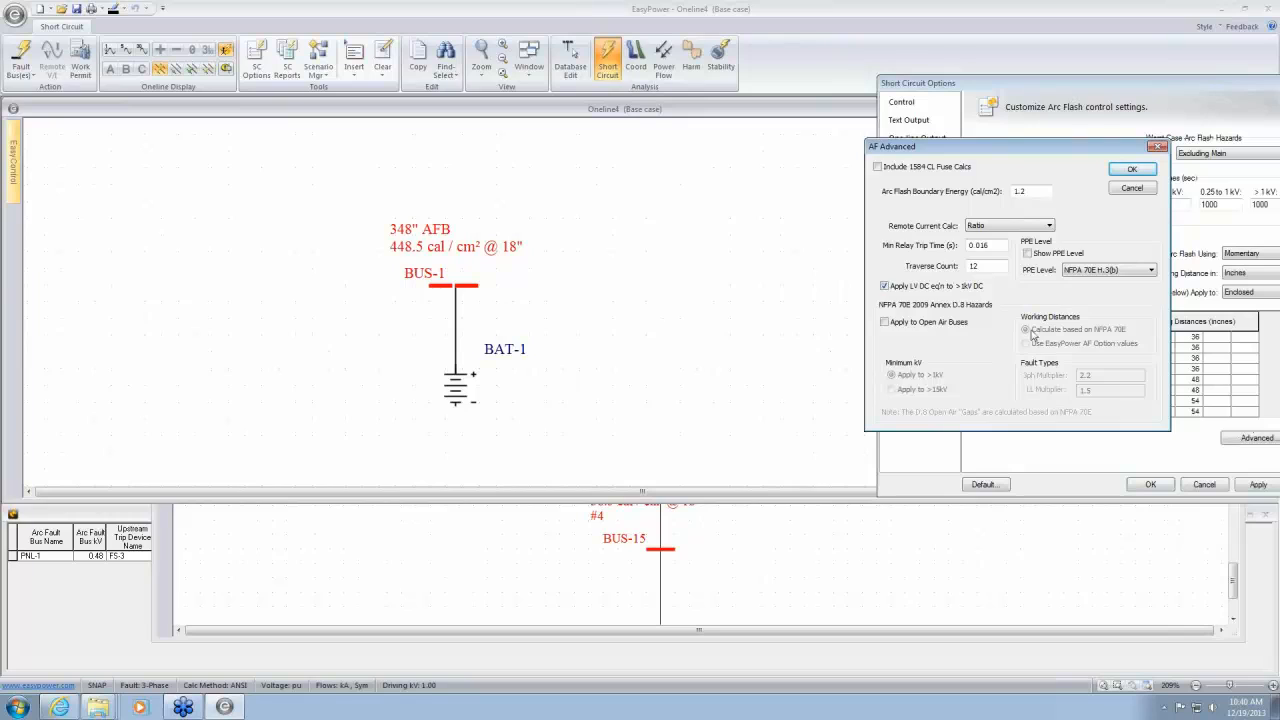
Close the advanced arc flash settings and cancel out of the Short Circuit Options
{"action": "left_click", "coordinate": [1140, 172]}
{"action": "left_click_drag", "start_coordinate": [1176, 85], "coordinate": [1007, 59]}
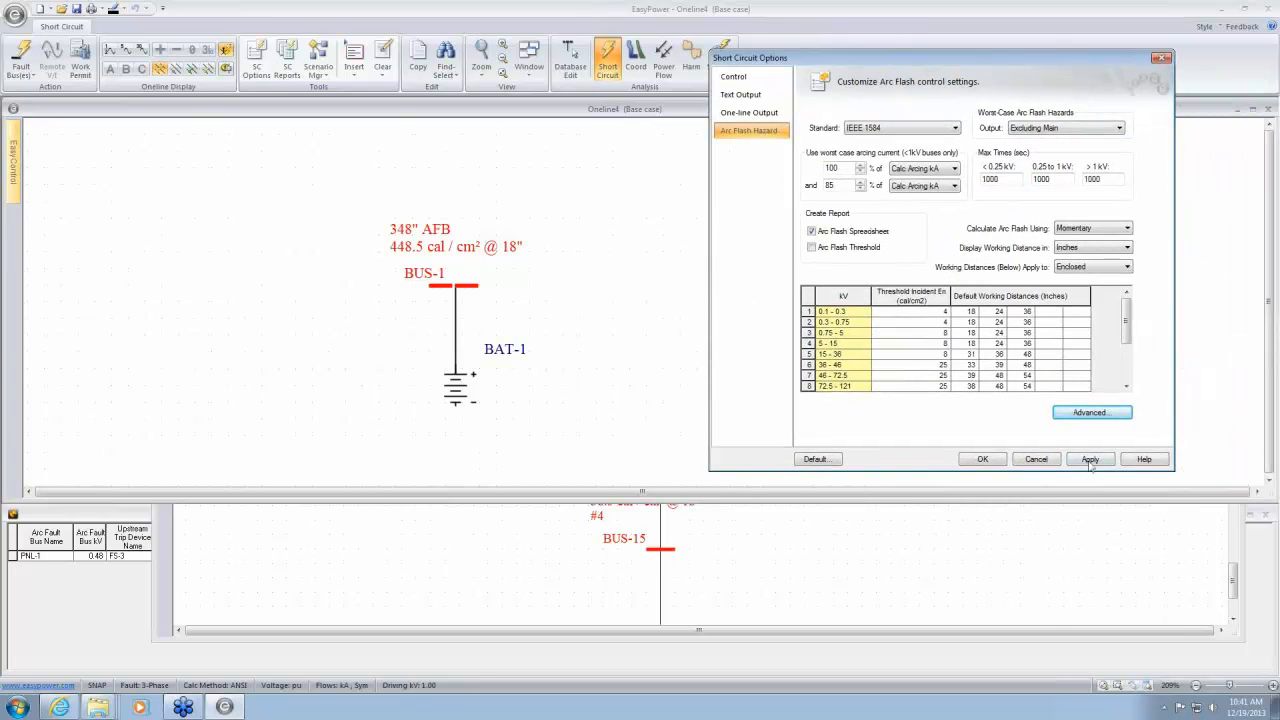
{"action": "left_click", "coordinate": [1037, 459]}
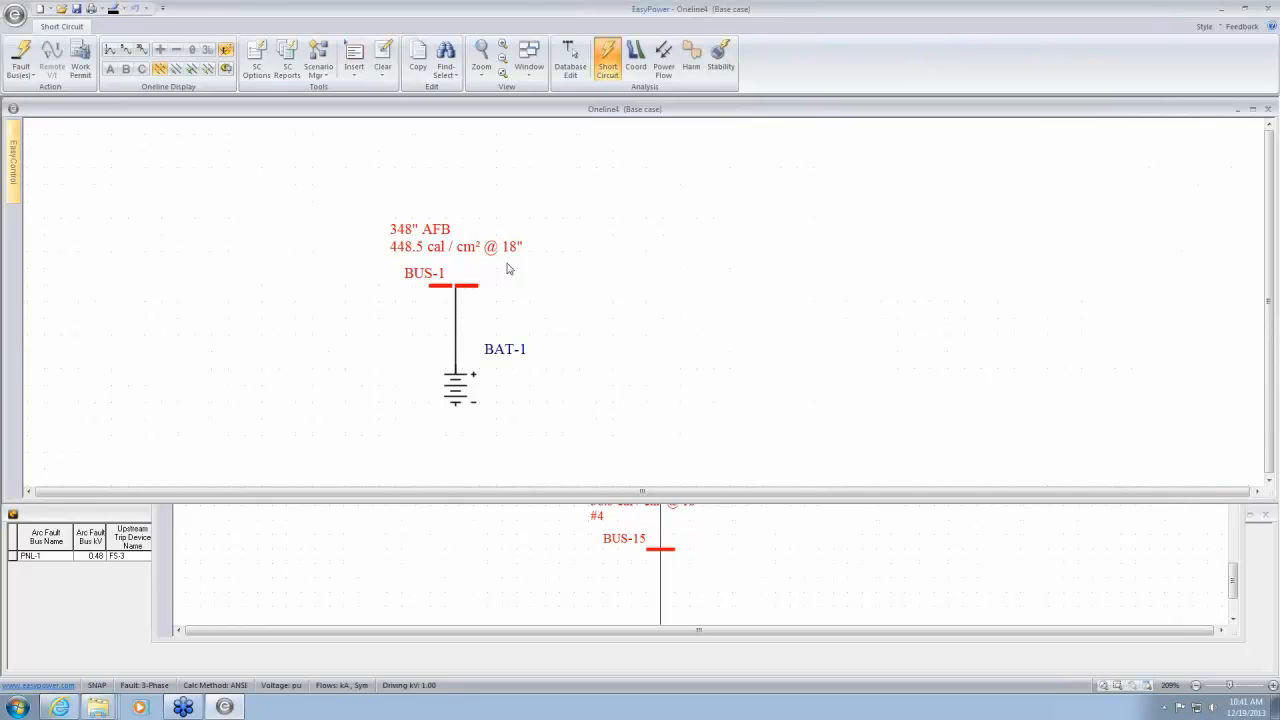
Close the Oneline4 and Long Feeder one-lines without saving their changes
{"action": "left_click", "coordinate": [1266, 112]}
{"action": "left_click", "coordinate": [636, 386]}
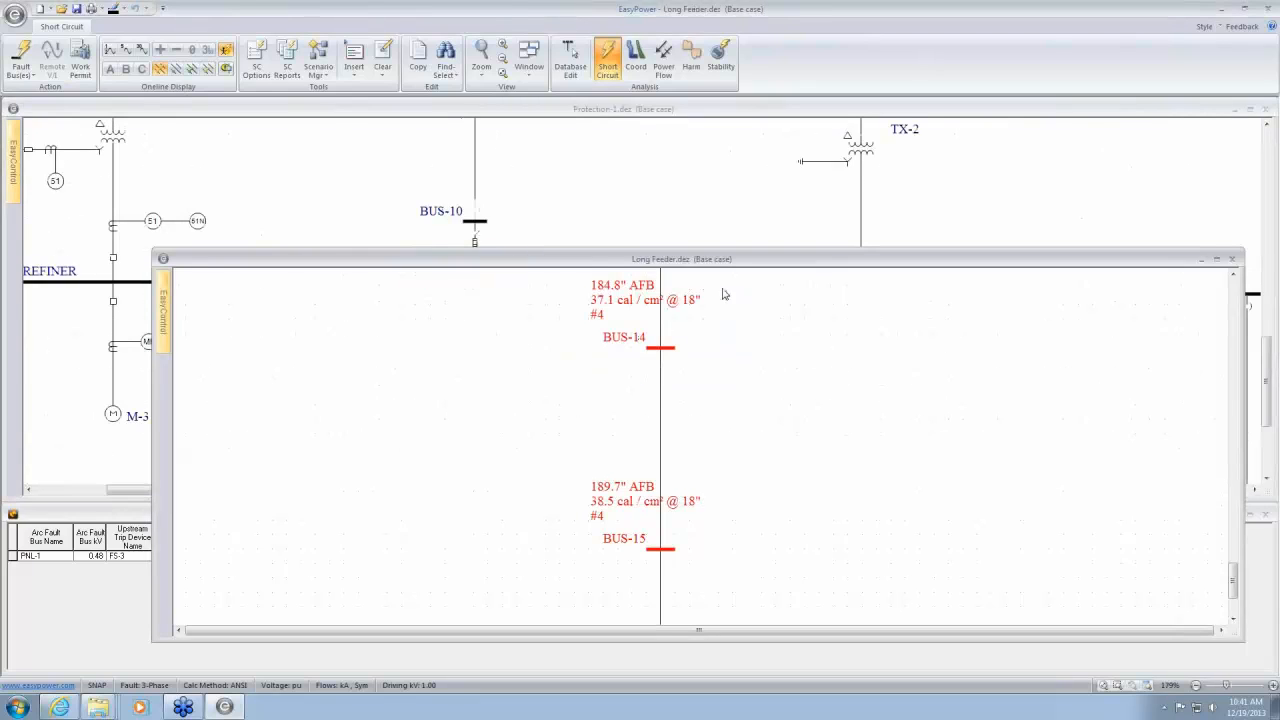
{"action": "left_click", "coordinate": [1232, 260]}
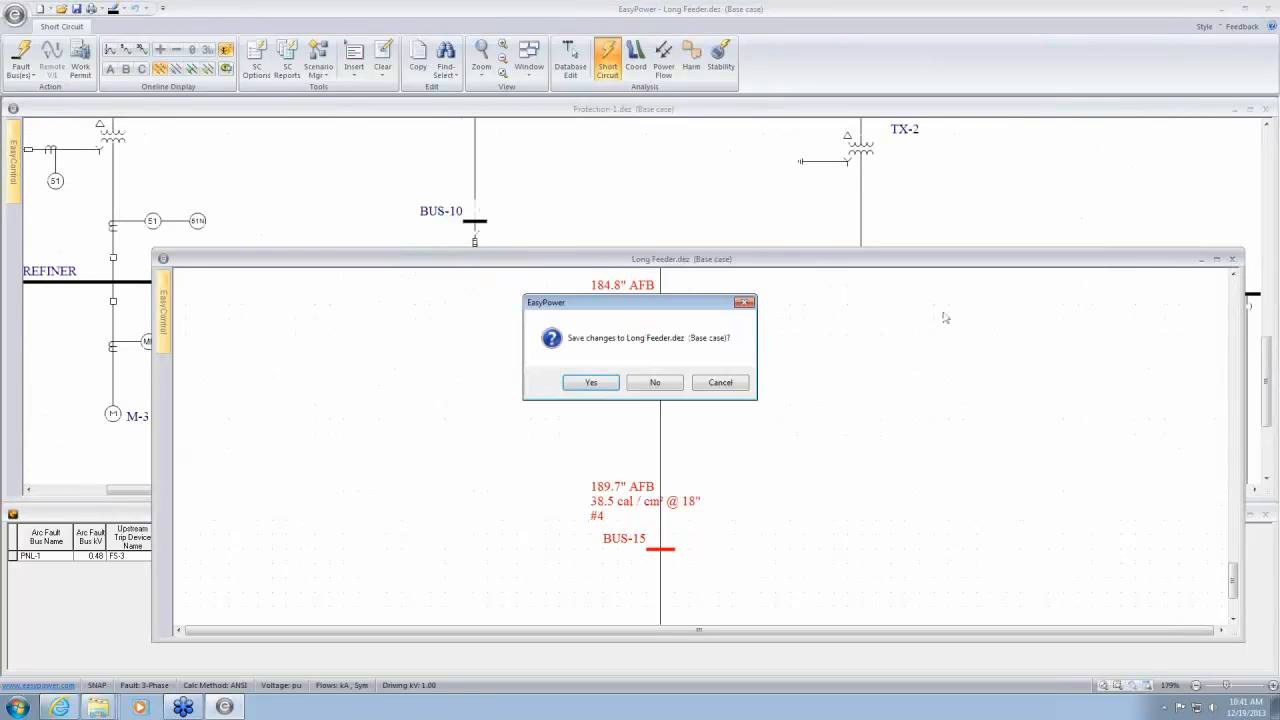
{"action": "left_click", "coordinate": [645, 385]}
Switch the Protection-1 one-line to Database Edit and extend the MAIN SWG bus slightly at its right end
{"action": "scroll", "coordinate": [638, 356], "scroll_direction": "down", "scroll_amount": 3}
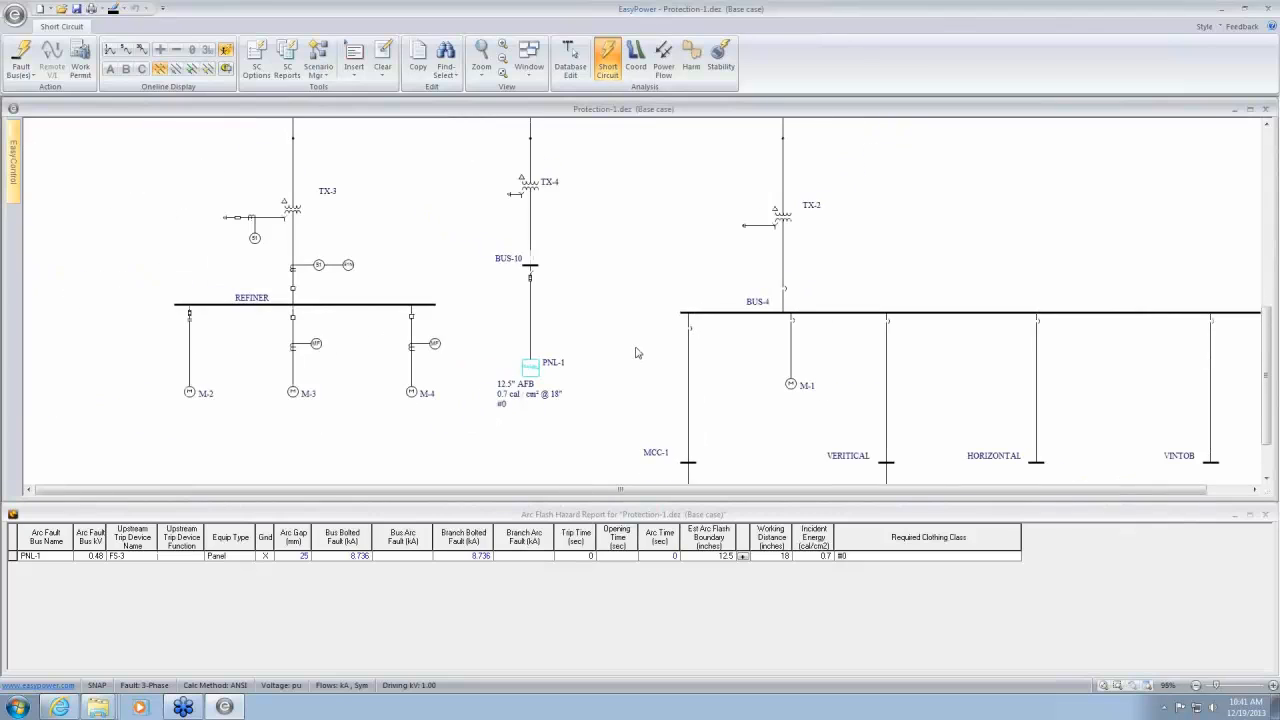
{"action": "left_click_drag", "start_coordinate": [646, 225], "coordinate": [671, 543]}
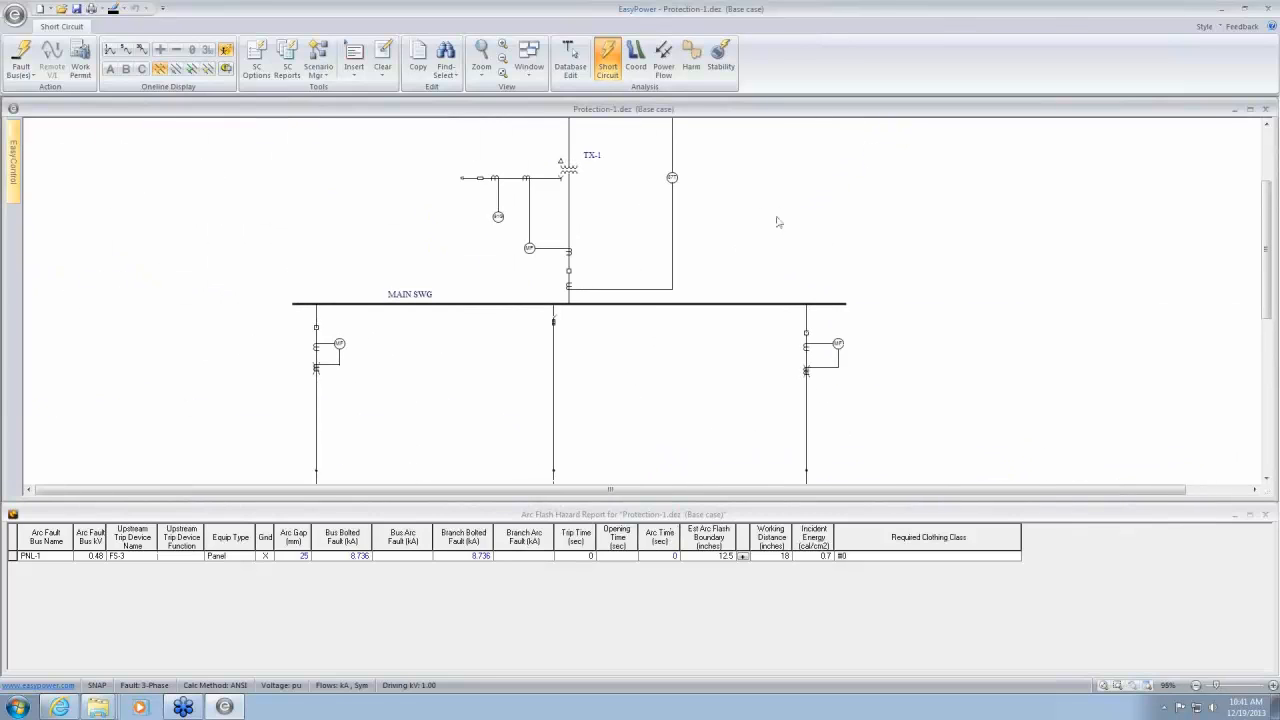
{"action": "left_click_drag", "start_coordinate": [777, 220], "coordinate": [766, 277]}
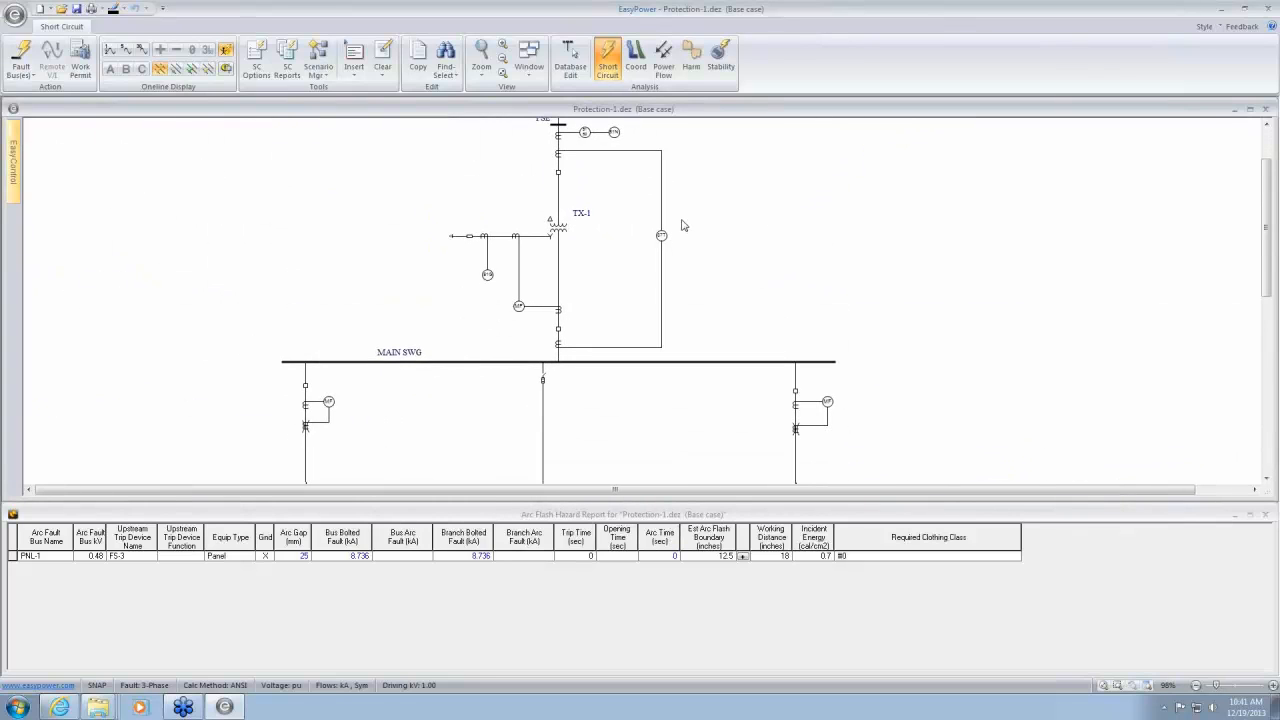
{"action": "left_click_drag", "start_coordinate": [932, 341], "coordinate": [712, 273]}
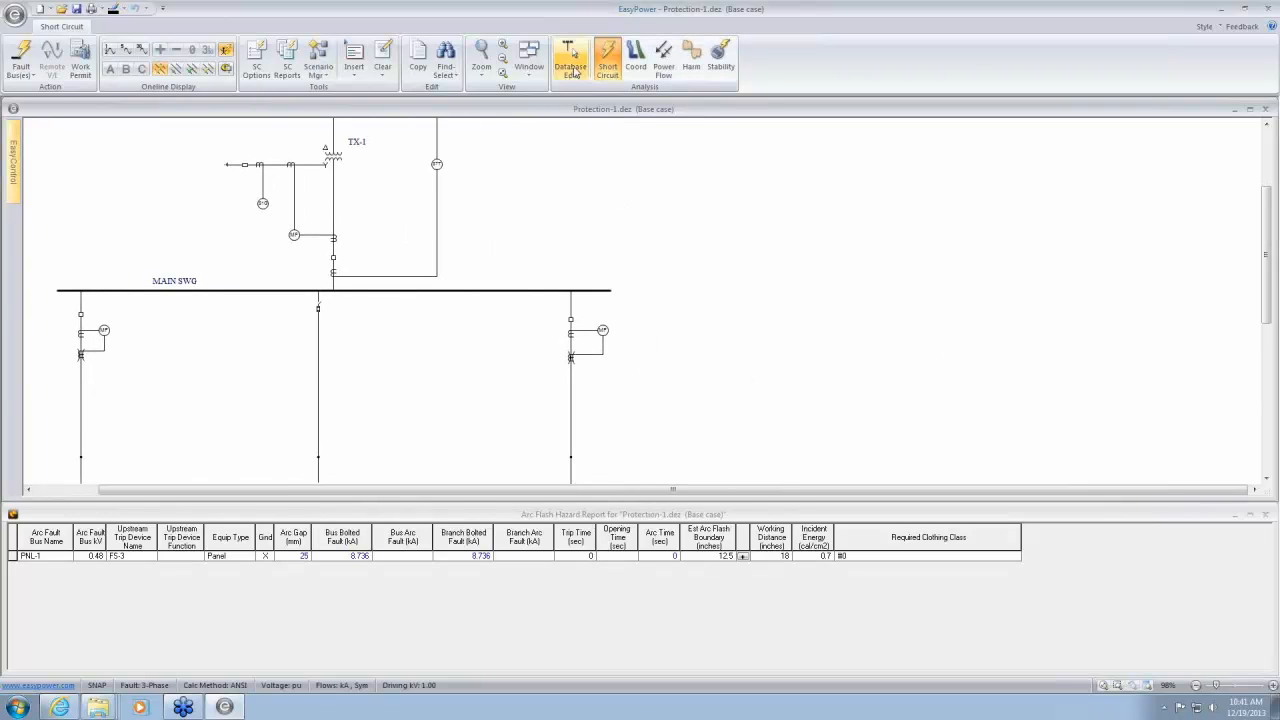
{"action": "left_click", "coordinate": [570, 60]}
{"action": "left_click_drag", "start_coordinate": [773, 323], "coordinate": [616, 310]}
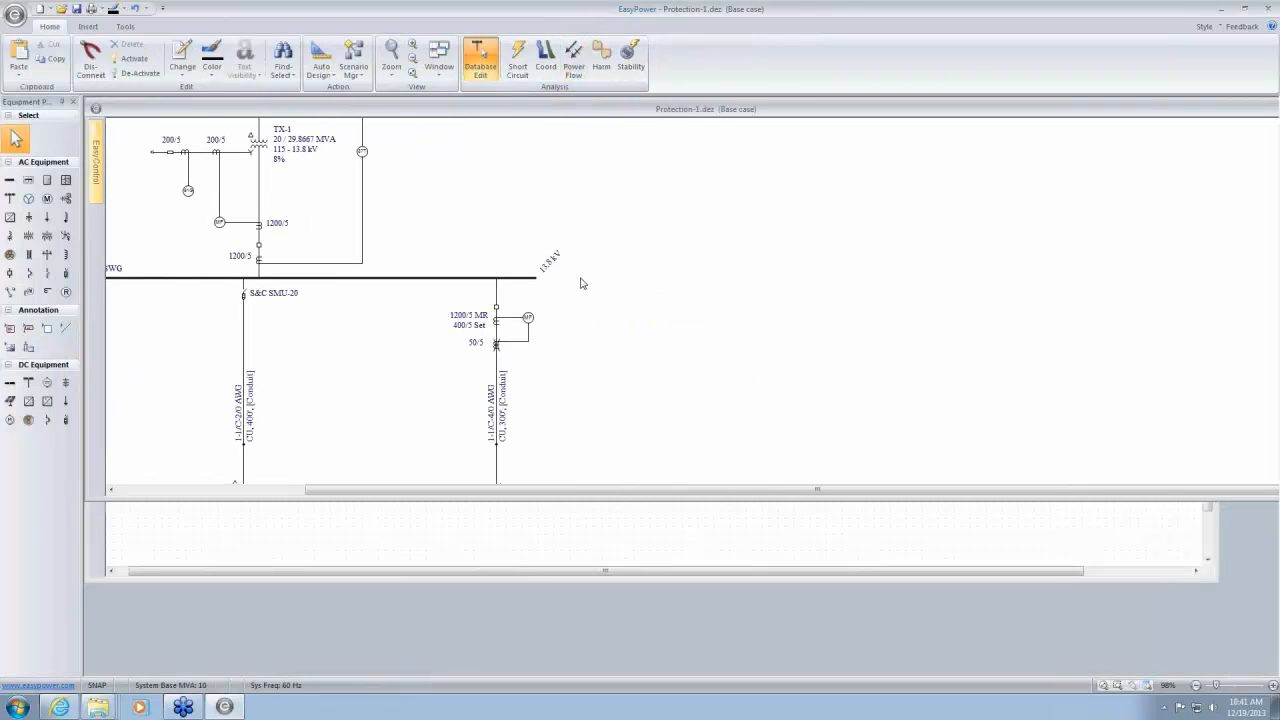
{"action": "left_click_drag", "start_coordinate": [536, 279], "coordinate": [562, 280]}
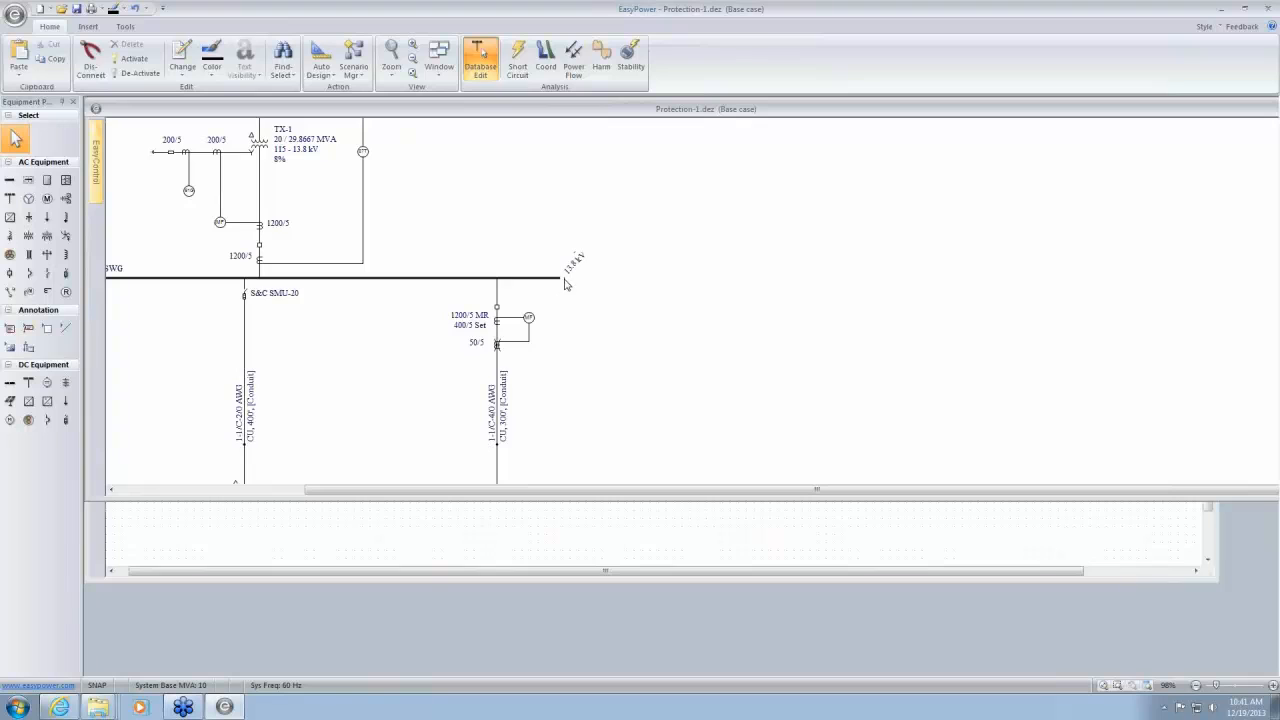
Add a transmission line from the right end of MAIN SWG to a new bus with a base of 13.8 kV
{"action": "left_click_drag", "start_coordinate": [671, 313], "coordinate": [548, 303]}
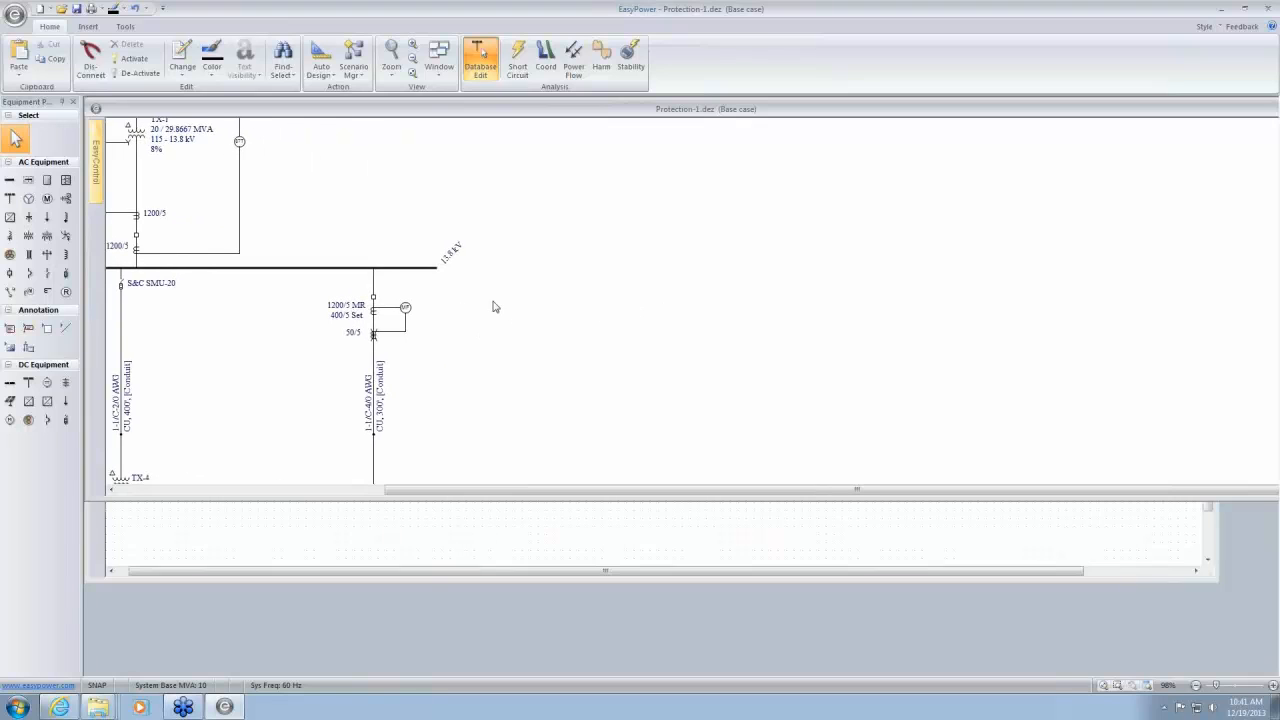
{"action": "left_click", "coordinate": [47, 255]}
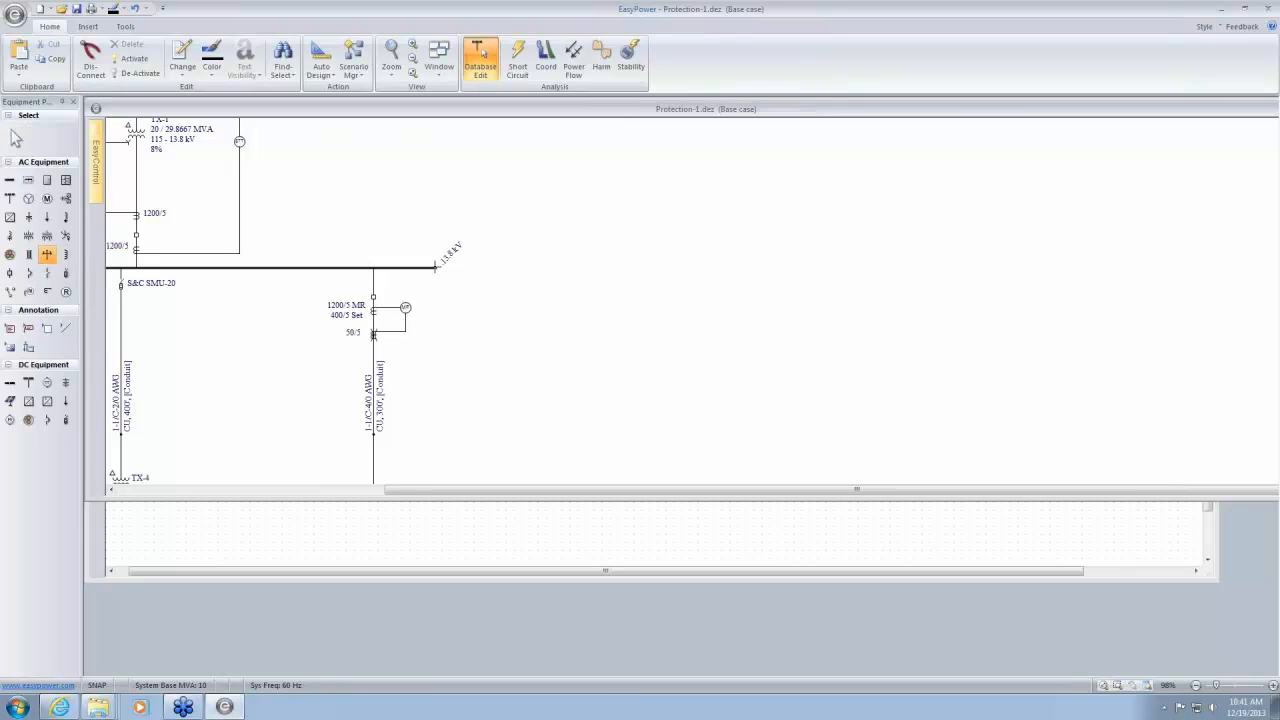
{"action": "left_click", "coordinate": [725, 262]}
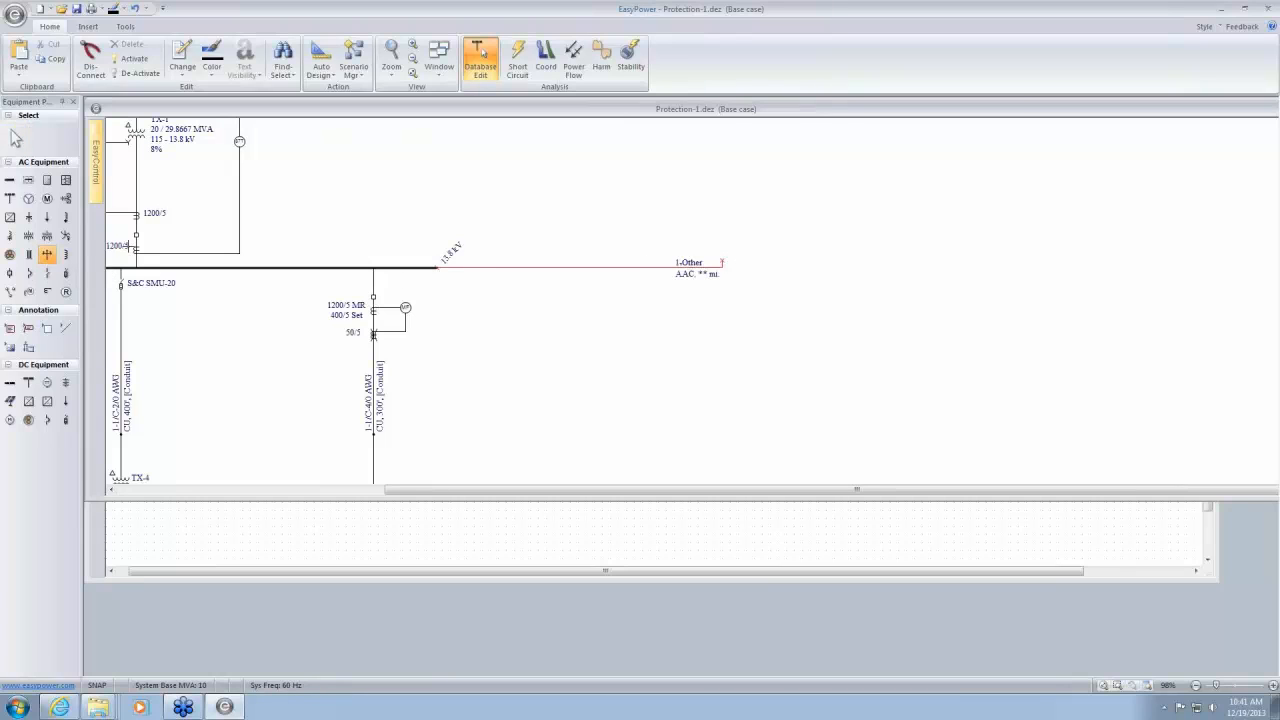
{"action": "left_click", "coordinate": [9, 180]}
{"action": "left_click", "coordinate": [724, 261]}
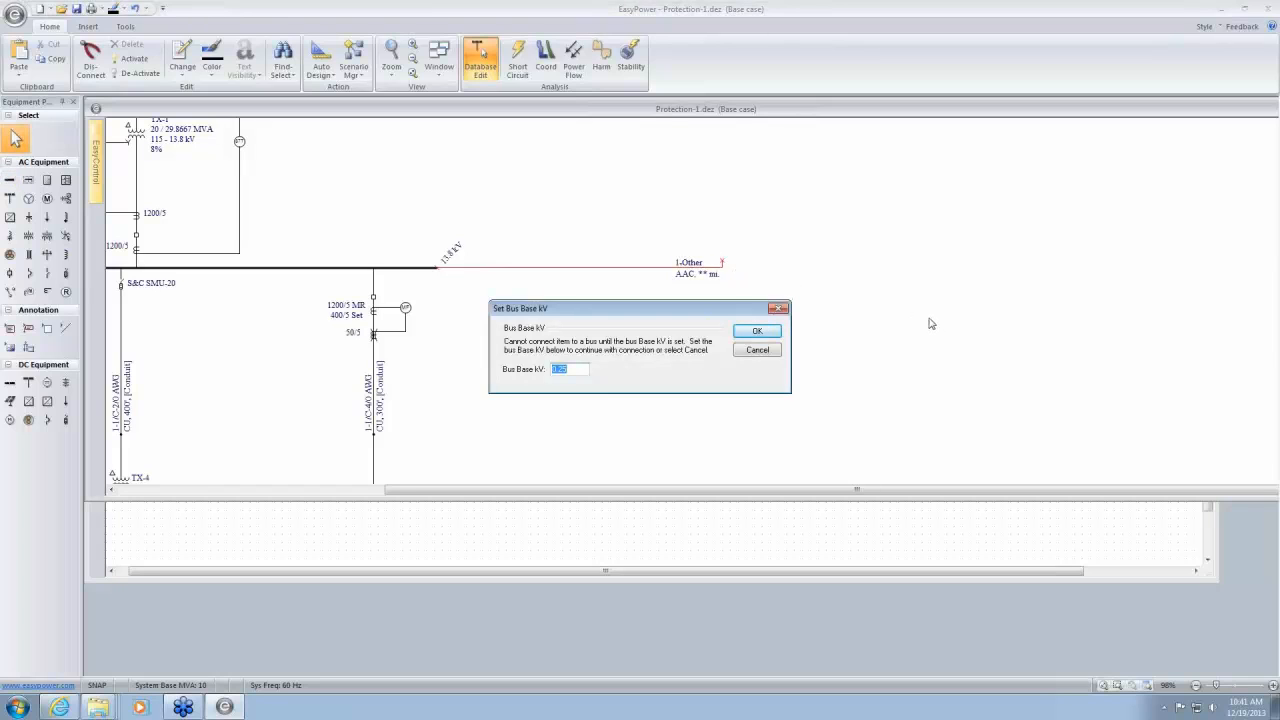
{"action": "type", "text": "13.8"}
{"action": "key", "text": "Return"}
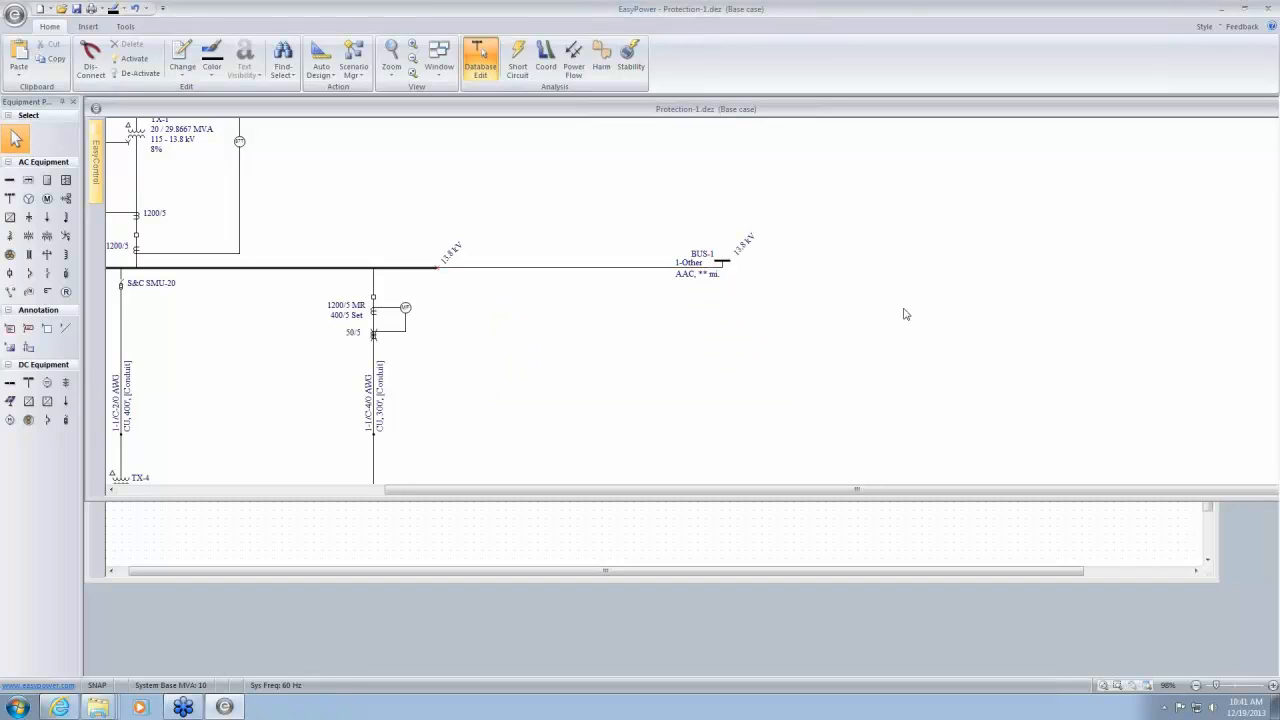
Route the transmission line's horizontal run below the two buses and lengthen the new BUS-1 to the right
{"action": "left_click_drag", "start_coordinate": [611, 272], "coordinate": [613, 290]}
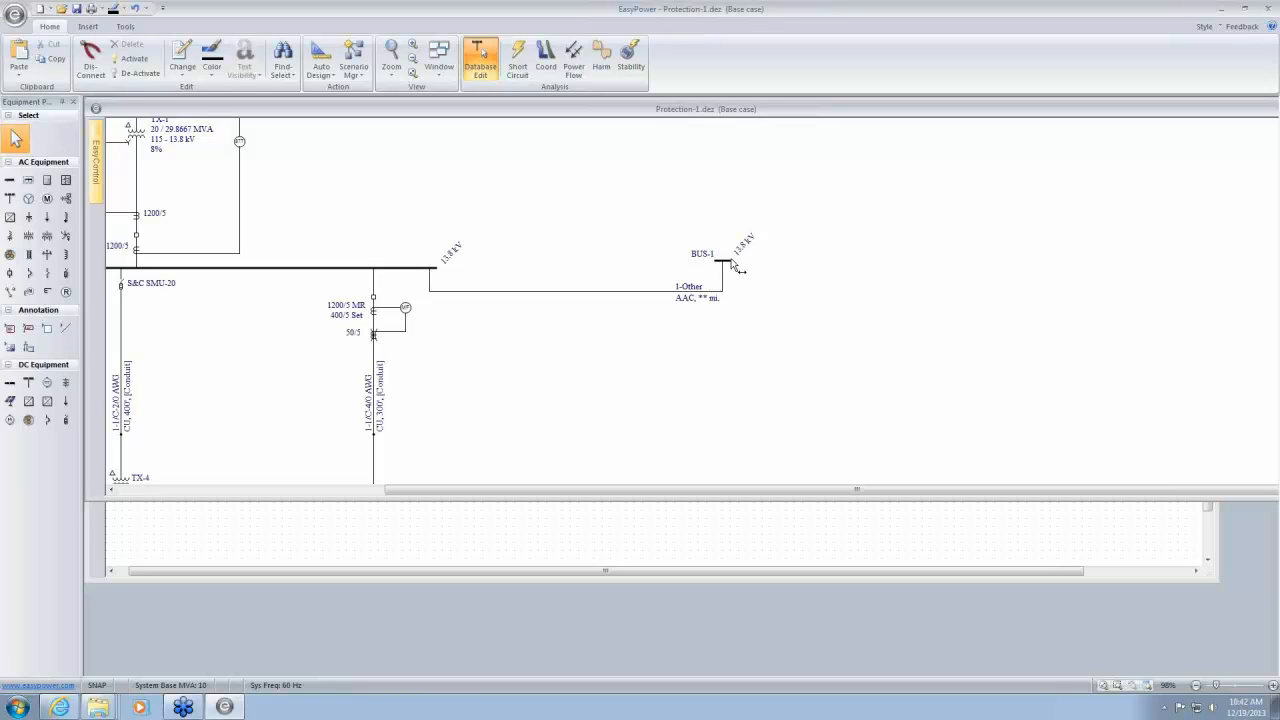
{"action": "left_click_drag", "start_coordinate": [732, 264], "coordinate": [795, 266]}
{"action": "left_click_drag", "start_coordinate": [615, 274], "coordinate": [716, 326]}
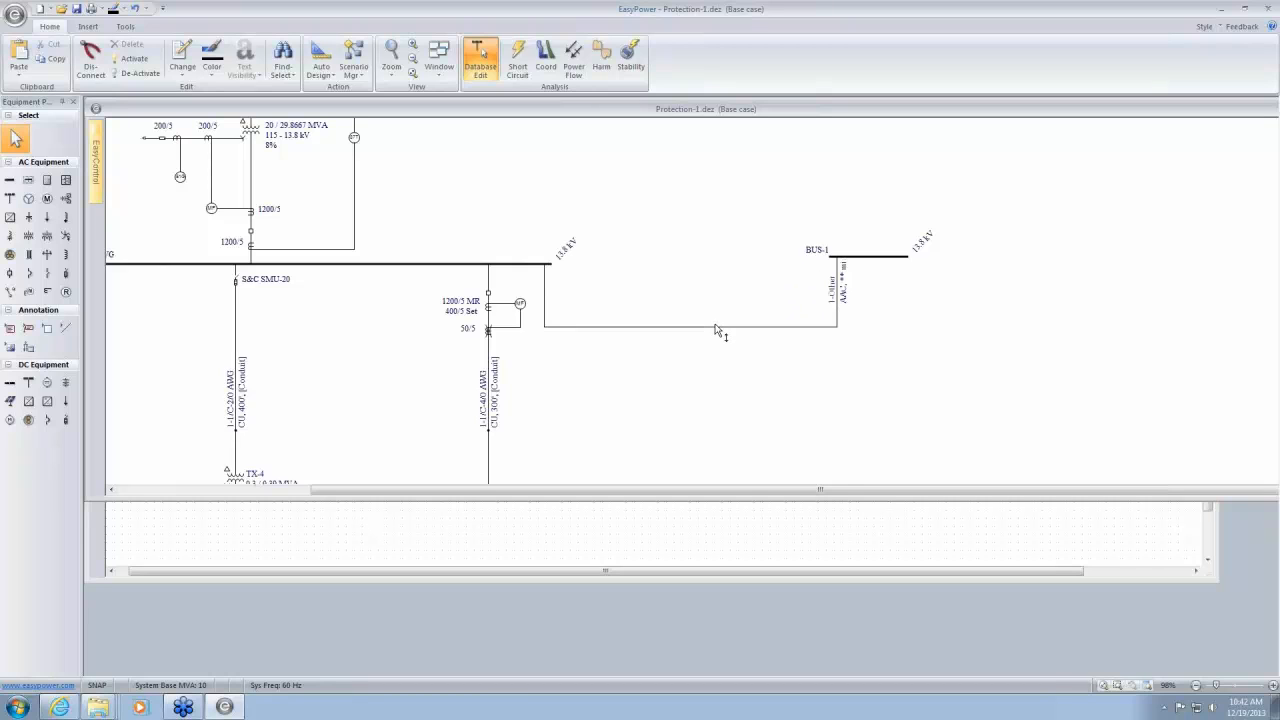
Set the transmission line's length to 0.5 mi and size to 4/0 Oxlip, and calculate its impedances
{"action": "double_click", "coordinate": [716, 327]}
{"action": "left_click_drag", "start_coordinate": [699, 222], "coordinate": [654, 134]}
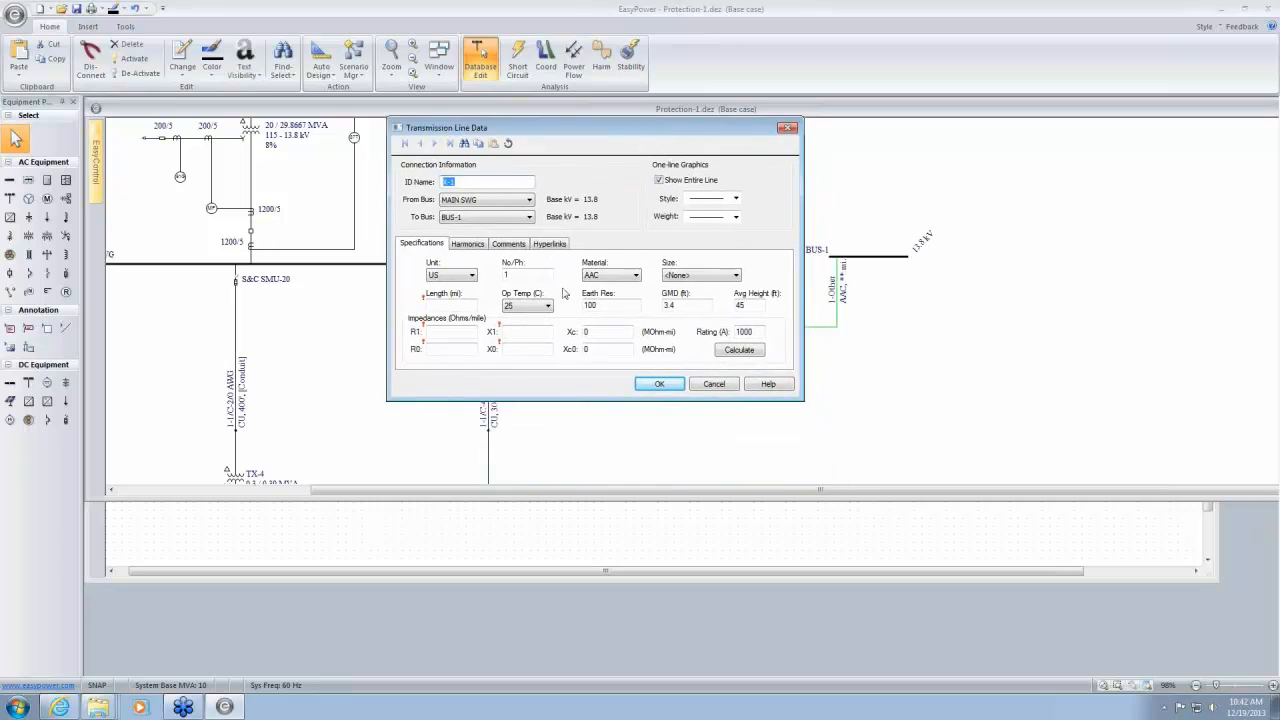
{"action": "left_click", "coordinate": [459, 306]}
{"action": "type", "text": "0.5"}
{"action": "left_click", "coordinate": [736, 275]}
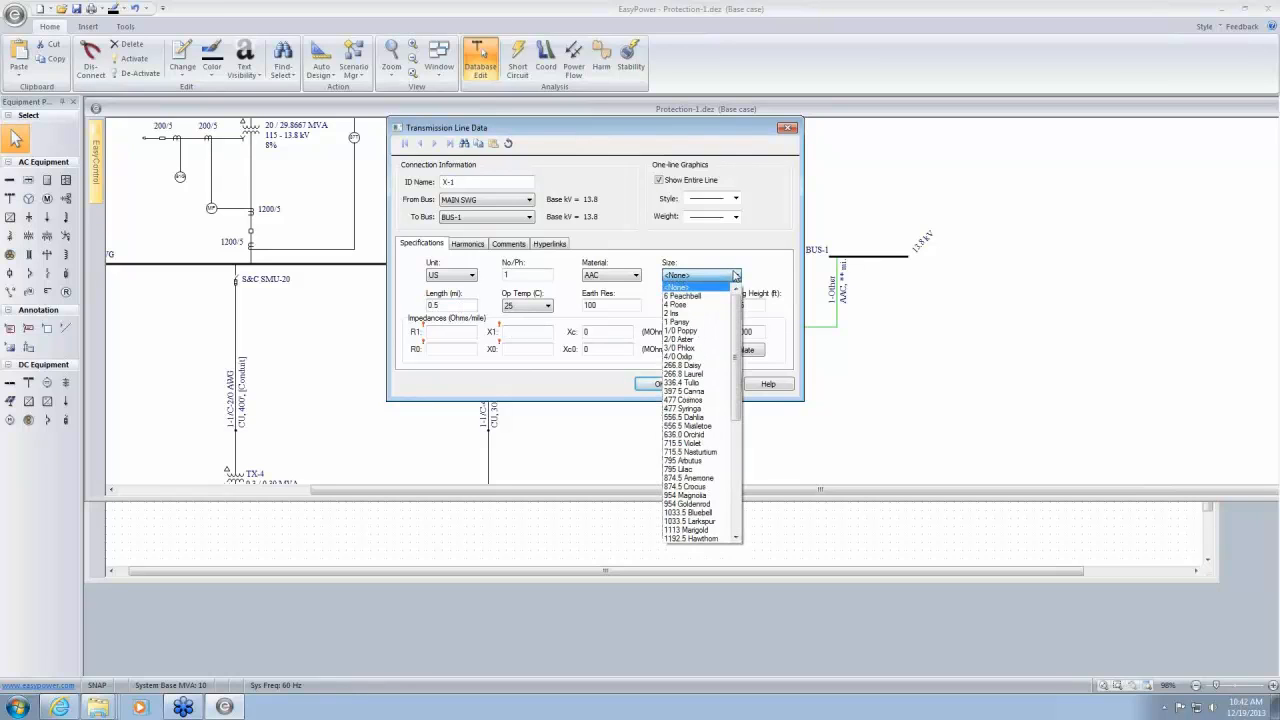
{"action": "mouse_move", "coordinate": [737, 345]}
{"action": "left_mouse_down"}
{"action": "mouse_move", "coordinate": [741, 426]}
{"action": "mouse_move", "coordinate": [745, 350]}
{"action": "left_mouse_up"}
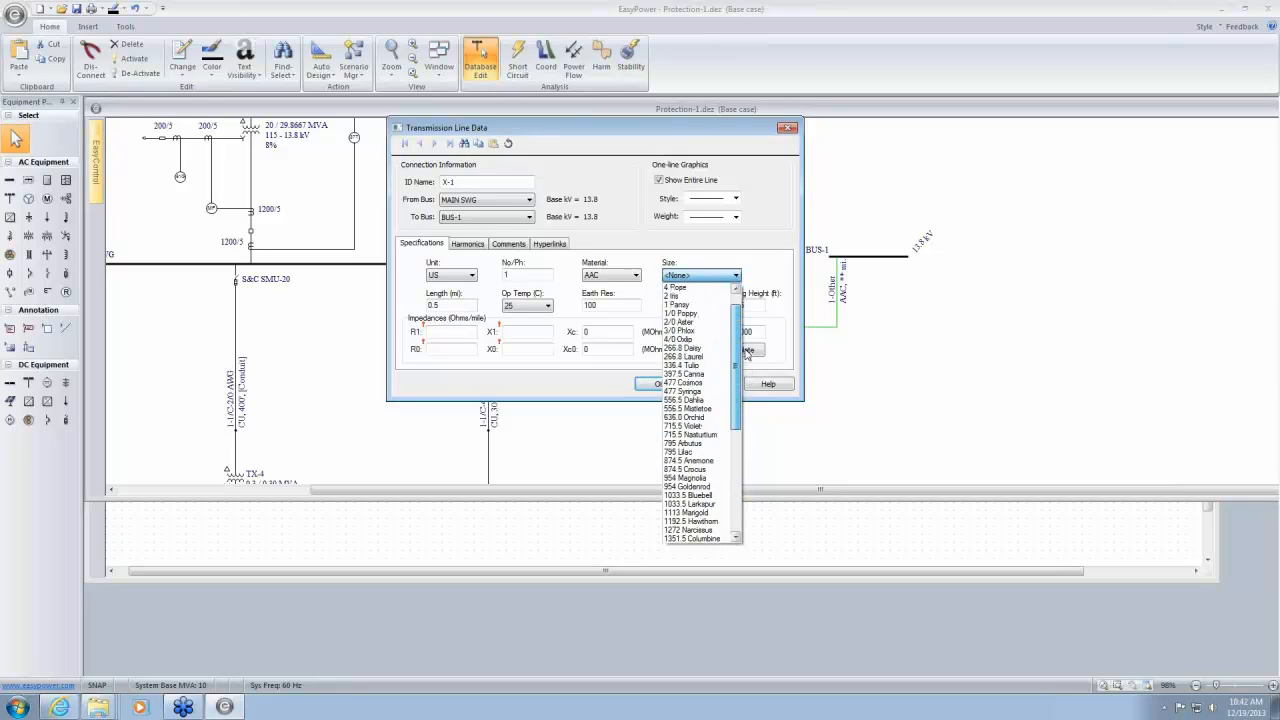
{"action": "left_click", "coordinate": [687, 340]}
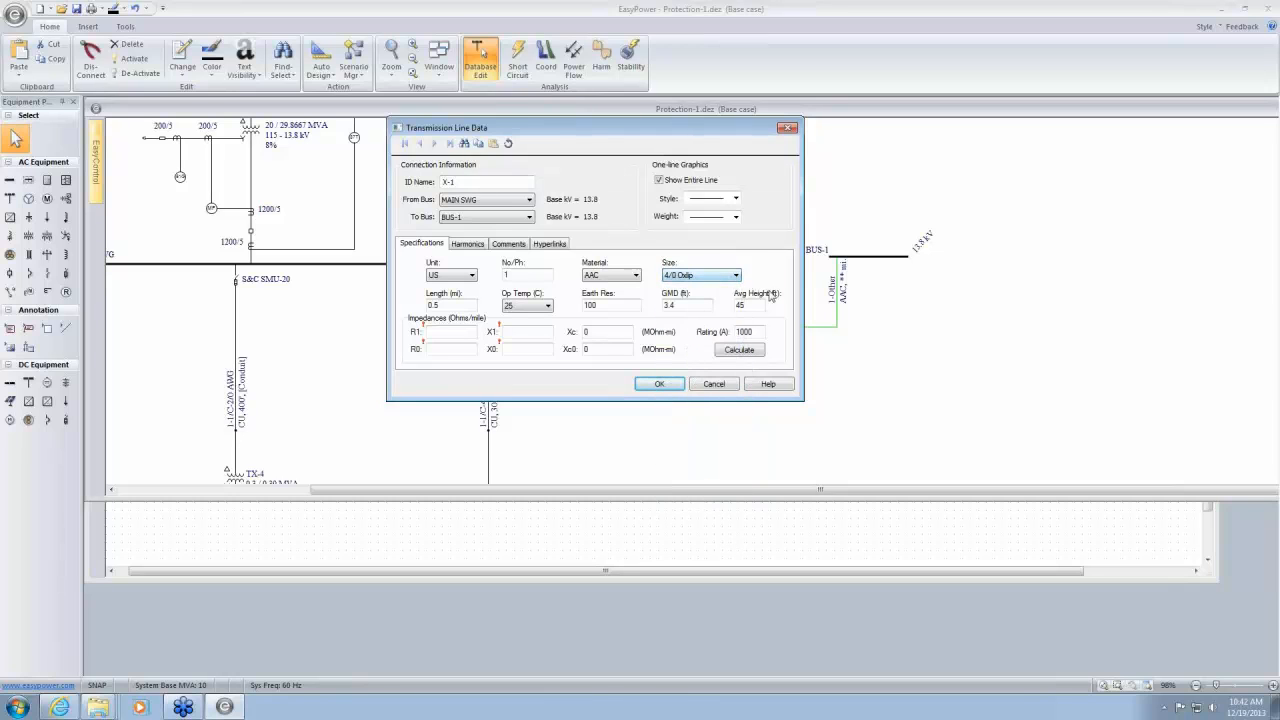
{"action": "left_click", "coordinate": [740, 350]}
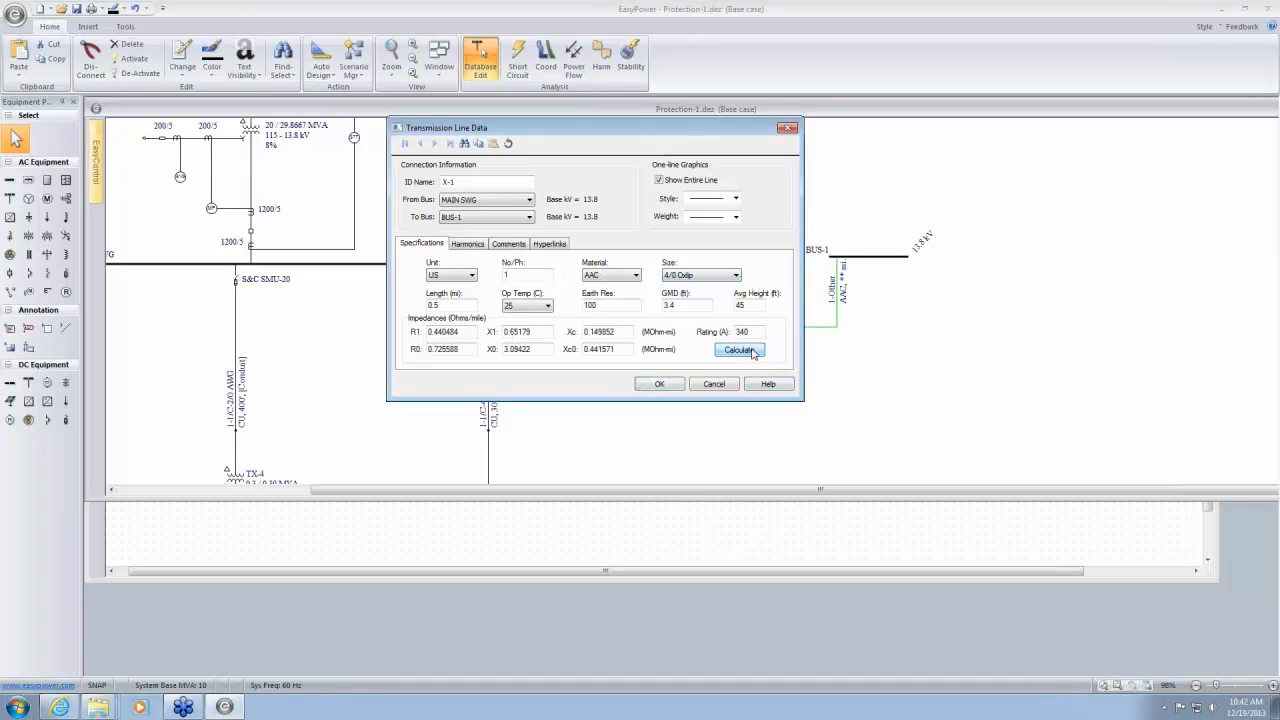
{"action": "left_click", "coordinate": [667, 389]}
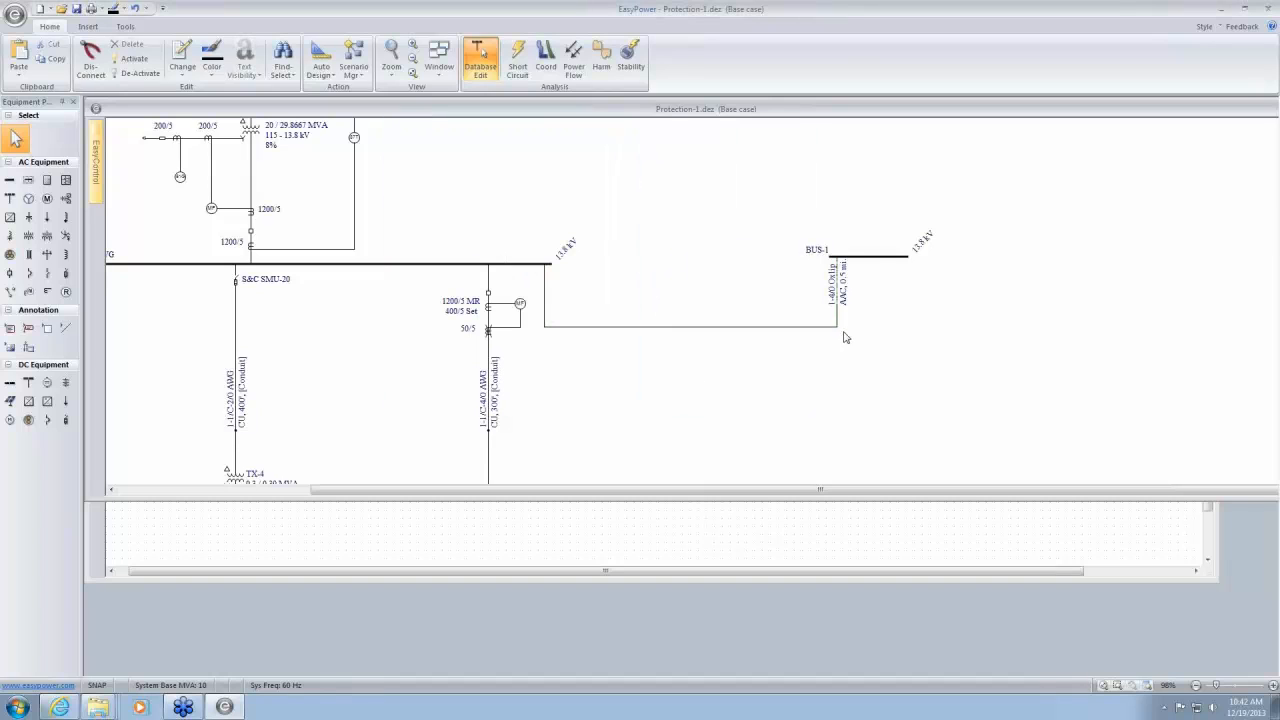
Set the equipment type of BUS-1 to Open Air
{"action": "double_click", "coordinate": [869, 258]}
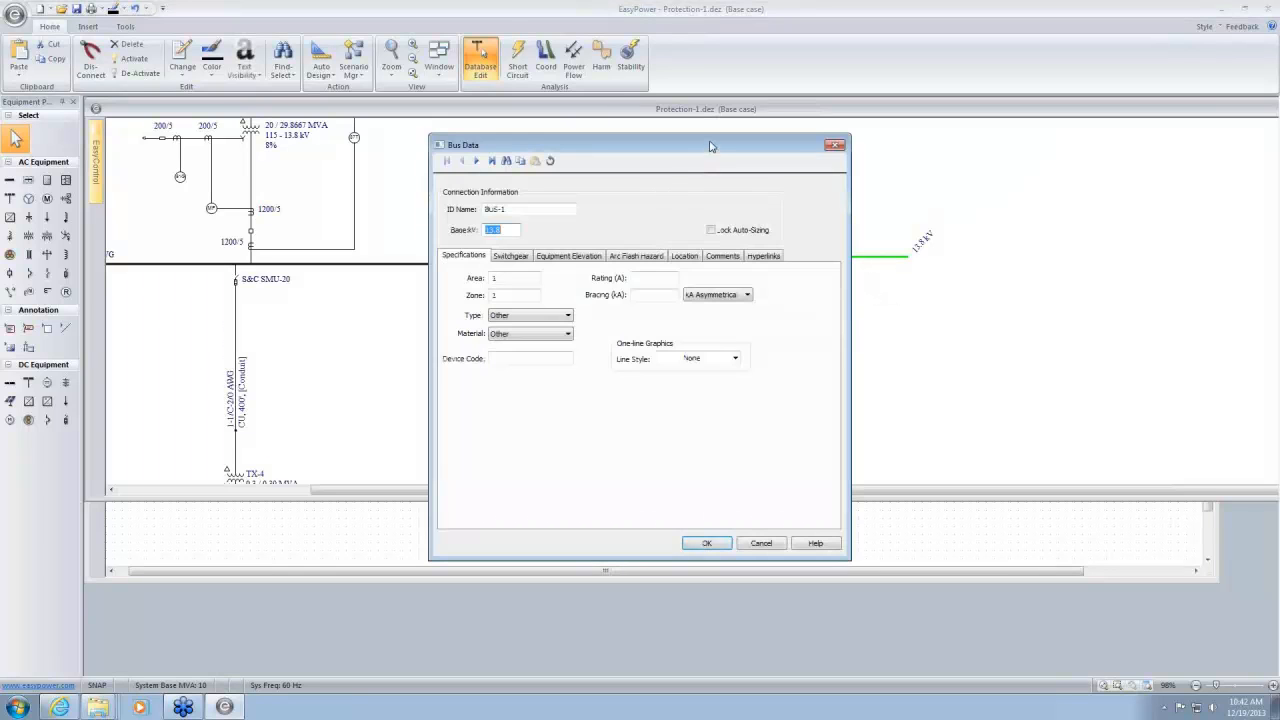
{"action": "left_click", "coordinate": [394, 308]}
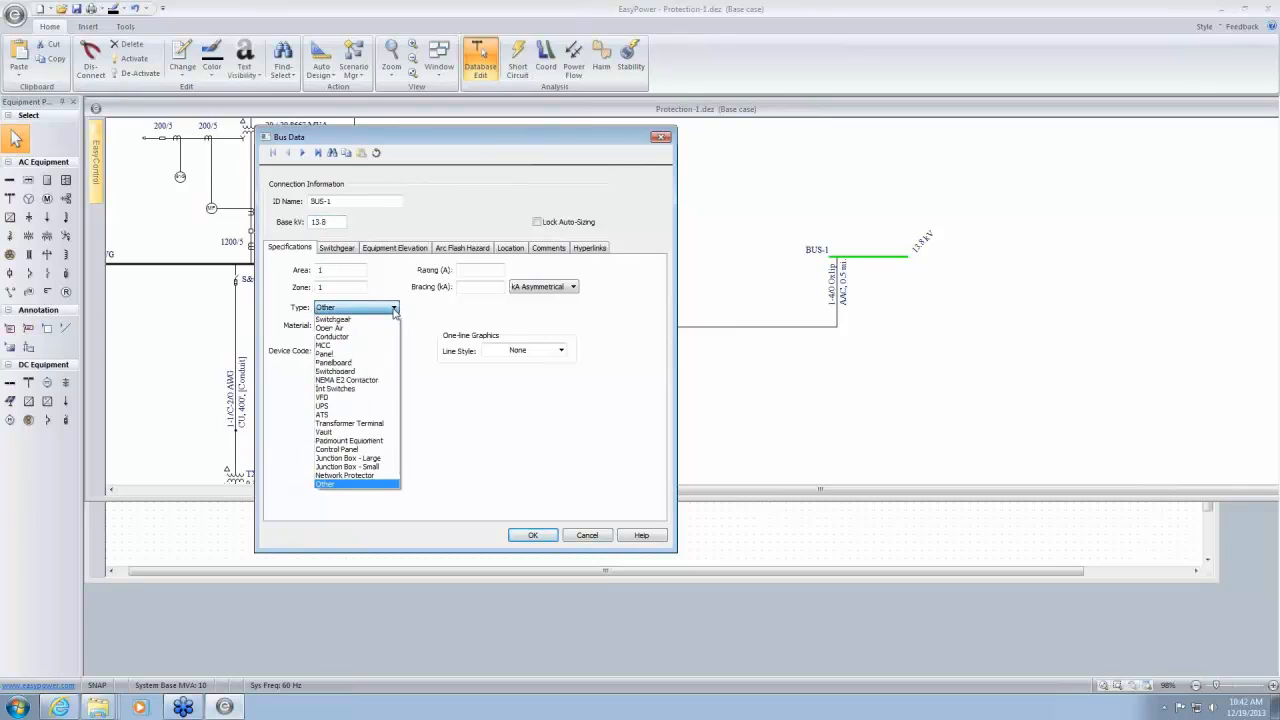
{"action": "left_click", "coordinate": [341, 329]}
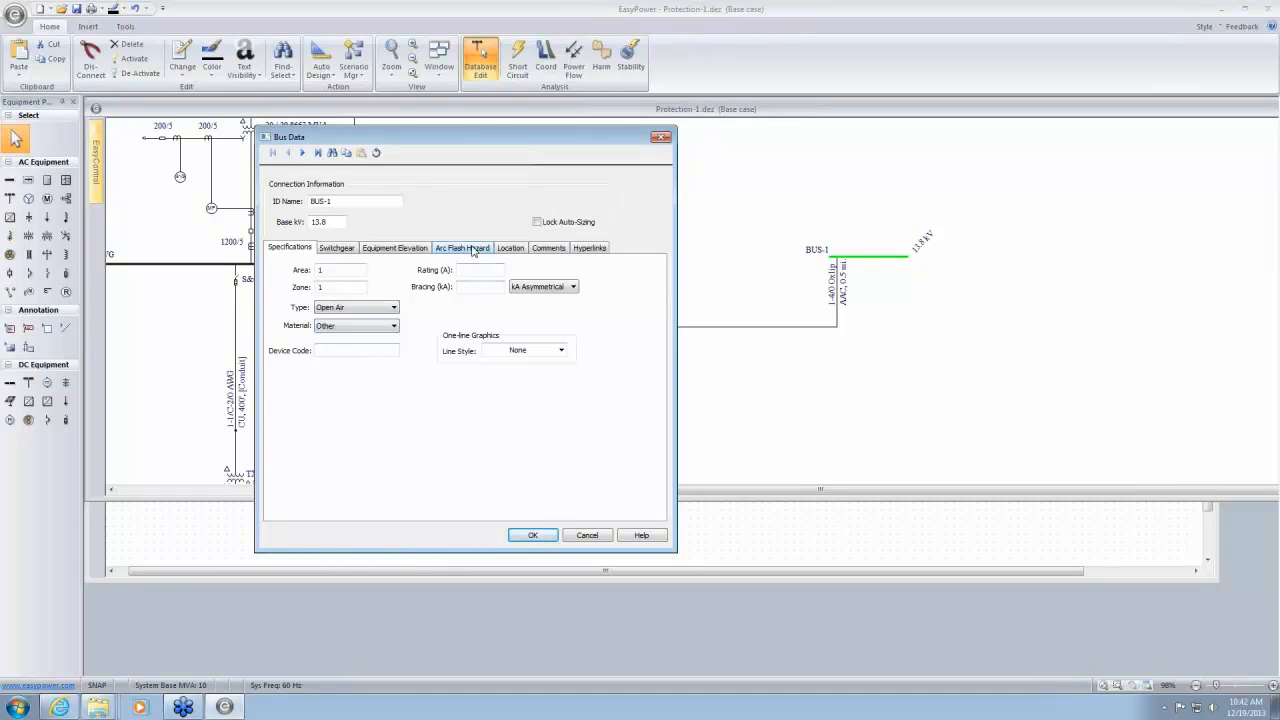
{"action": "left_click", "coordinate": [536, 539]}
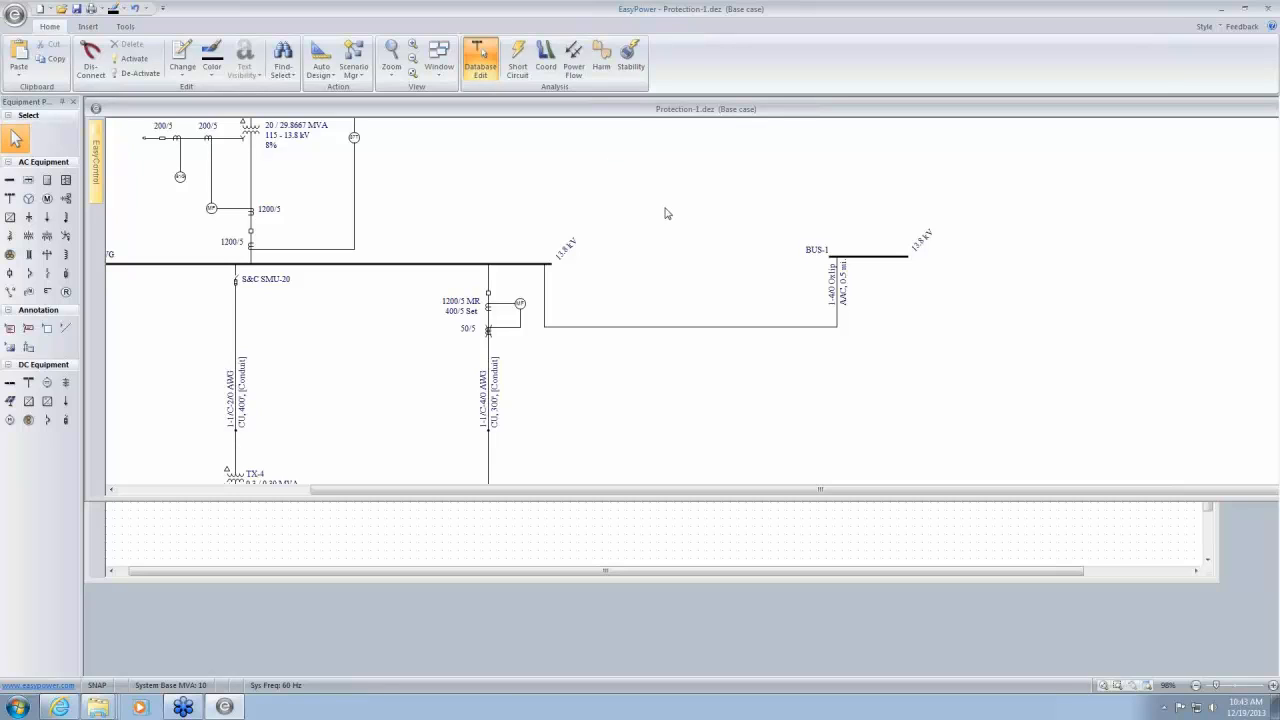
Switch to short circuit analysis and run a fault on BUS-1 to calculate its arc flash hazard
{"action": "left_click_drag", "start_coordinate": [891, 214], "coordinate": [736, 197]}
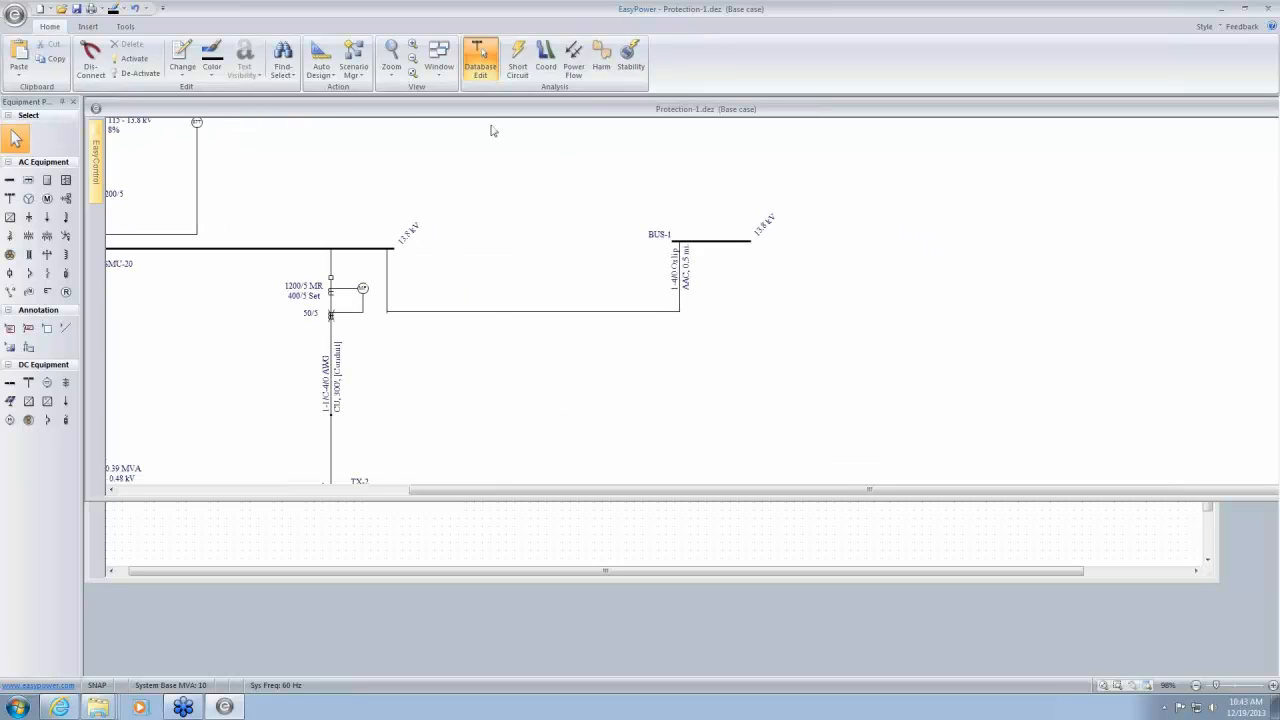
{"action": "left_click", "coordinate": [517, 68]}
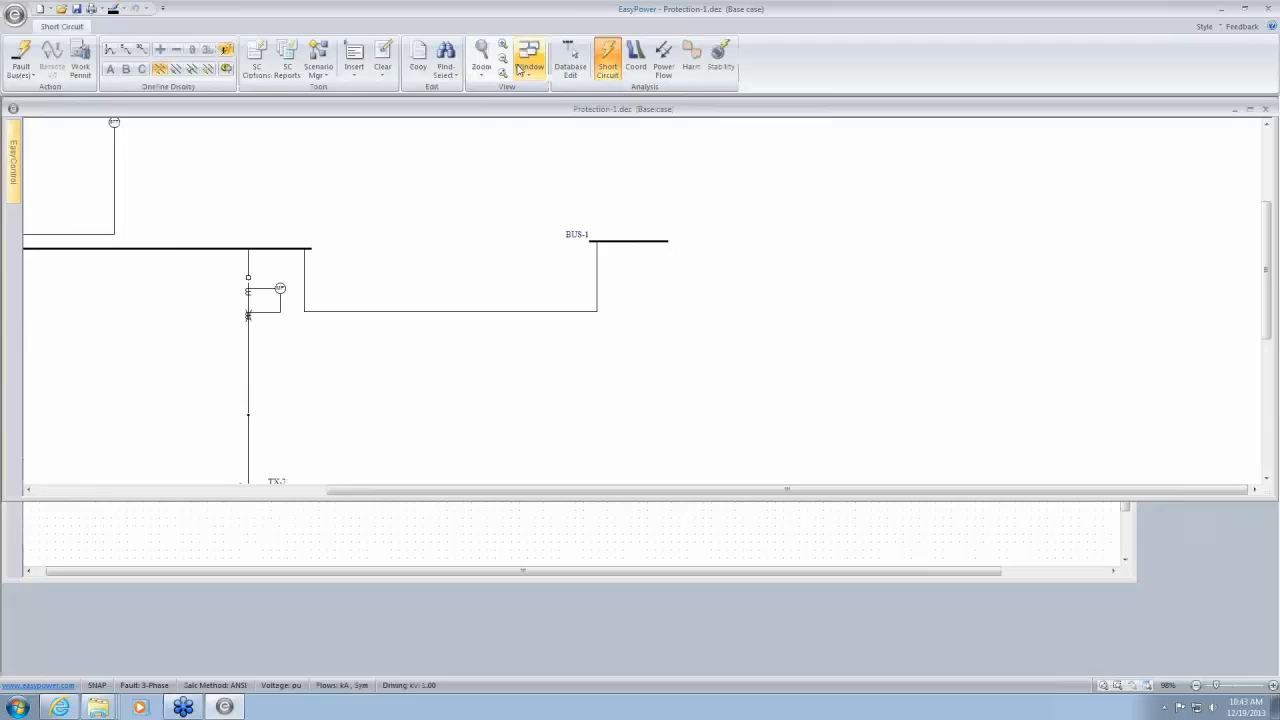
{"action": "left_click", "coordinate": [26, 50]}
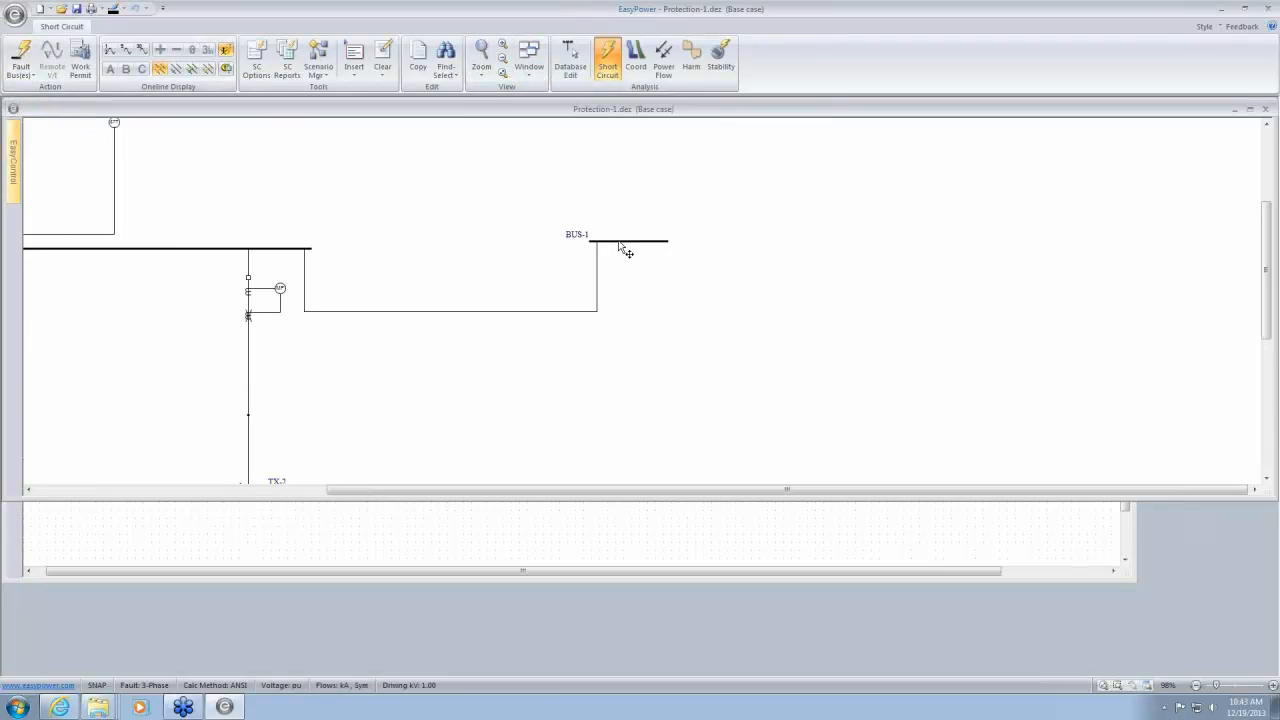
{"action": "left_click", "coordinate": [622, 242]}
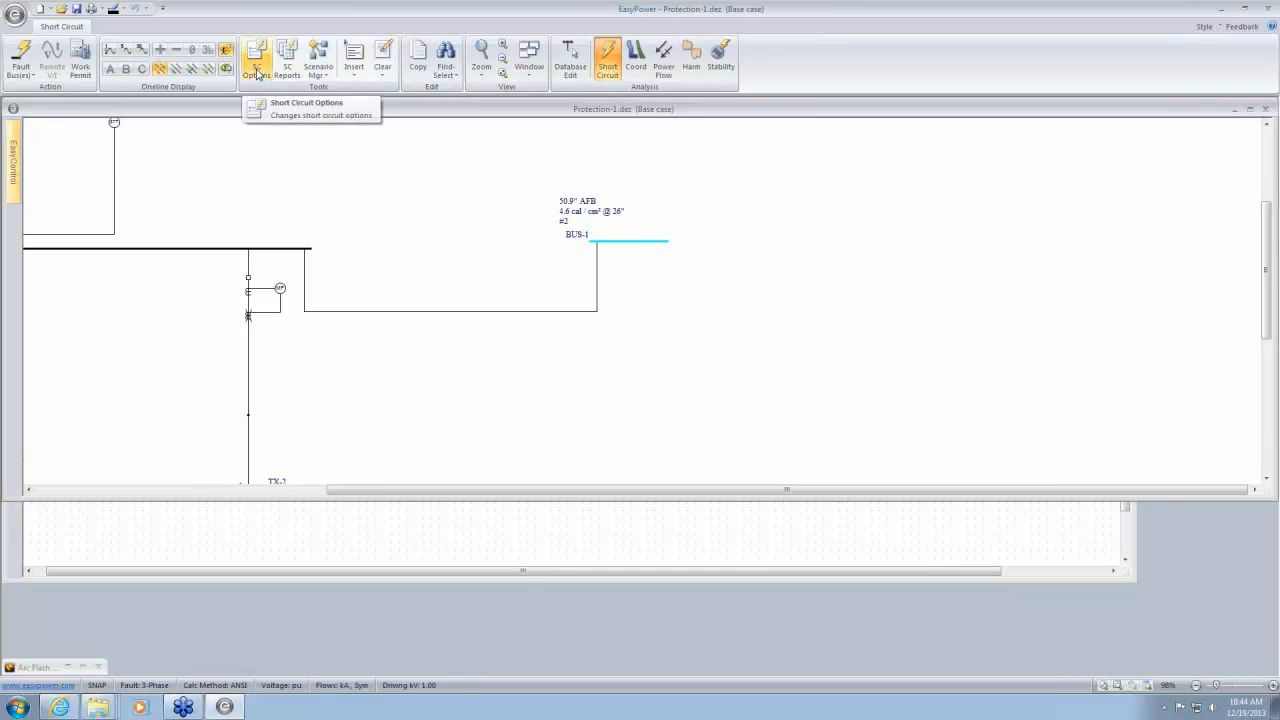
Enable the NFPA 70E 2009 Annex D.8 hazards for open air buses in the advanced arc flash options
{"action": "left_click", "coordinate": [257, 74]}
{"action": "left_click_drag", "start_coordinate": [735, 138], "coordinate": [1030, 78]}
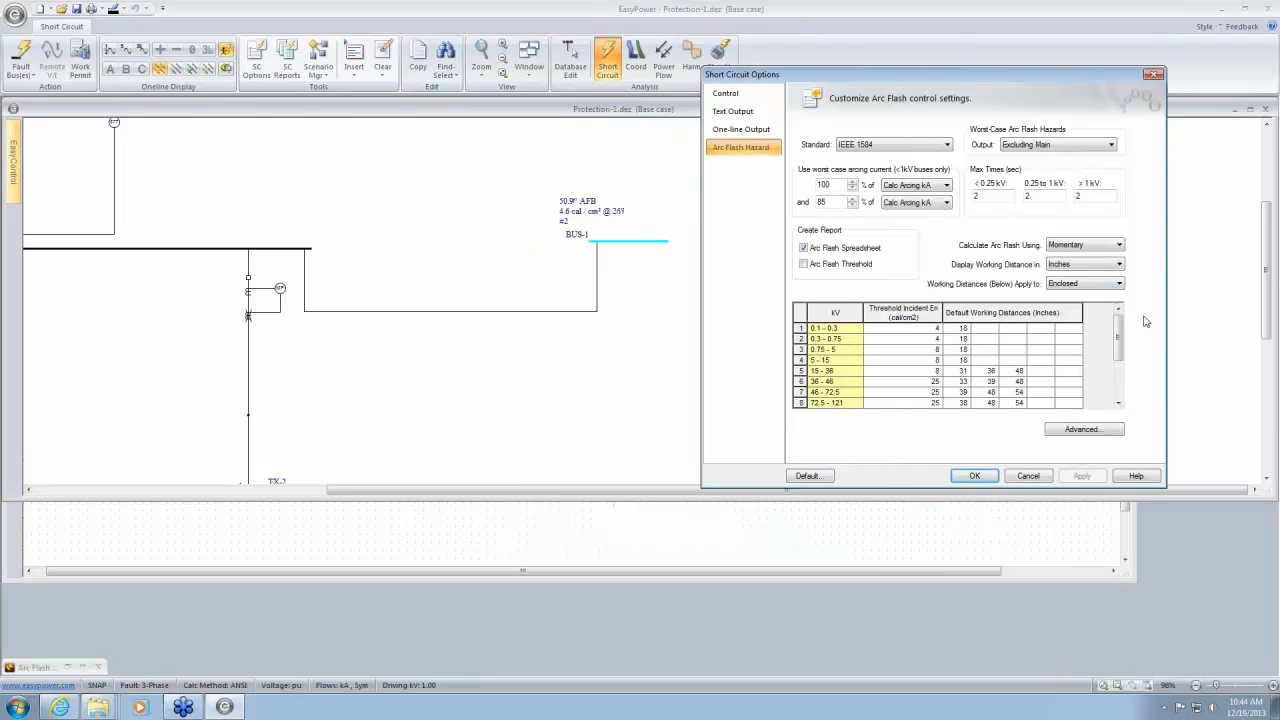
{"action": "left_click_drag", "start_coordinate": [1083, 79], "coordinate": [1083, 67]}
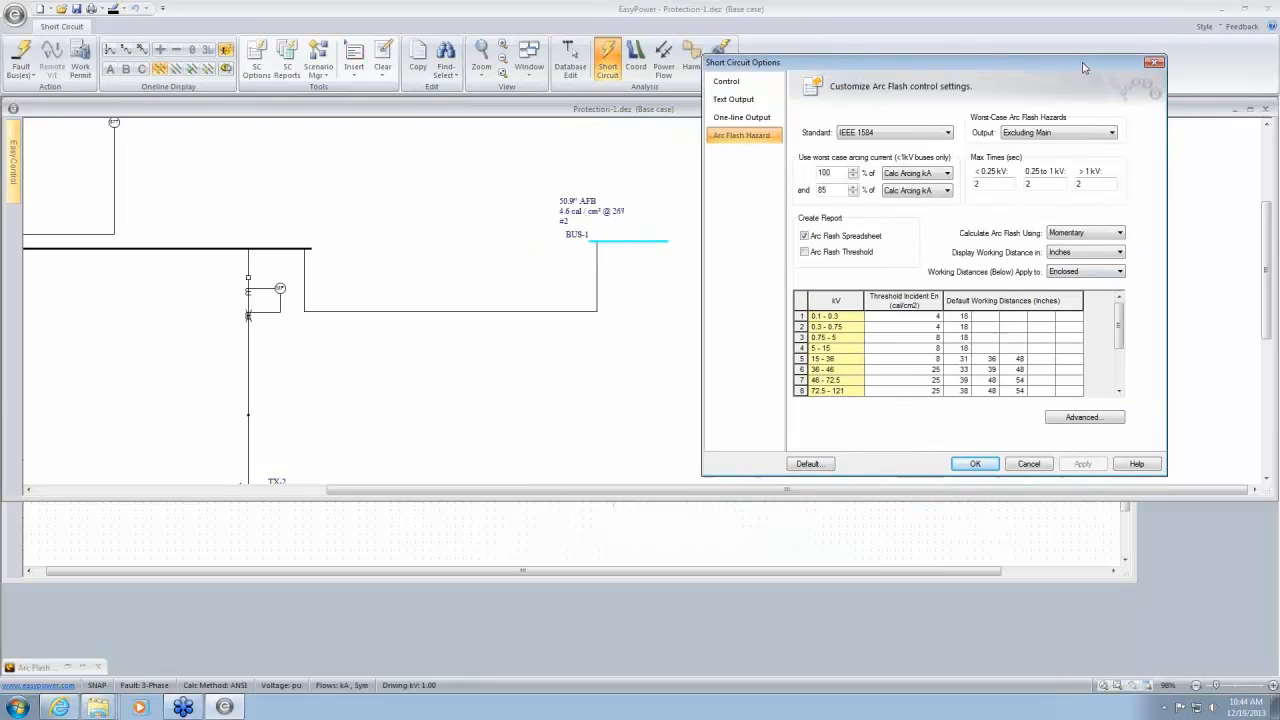
{"action": "left_click", "coordinate": [1112, 419]}
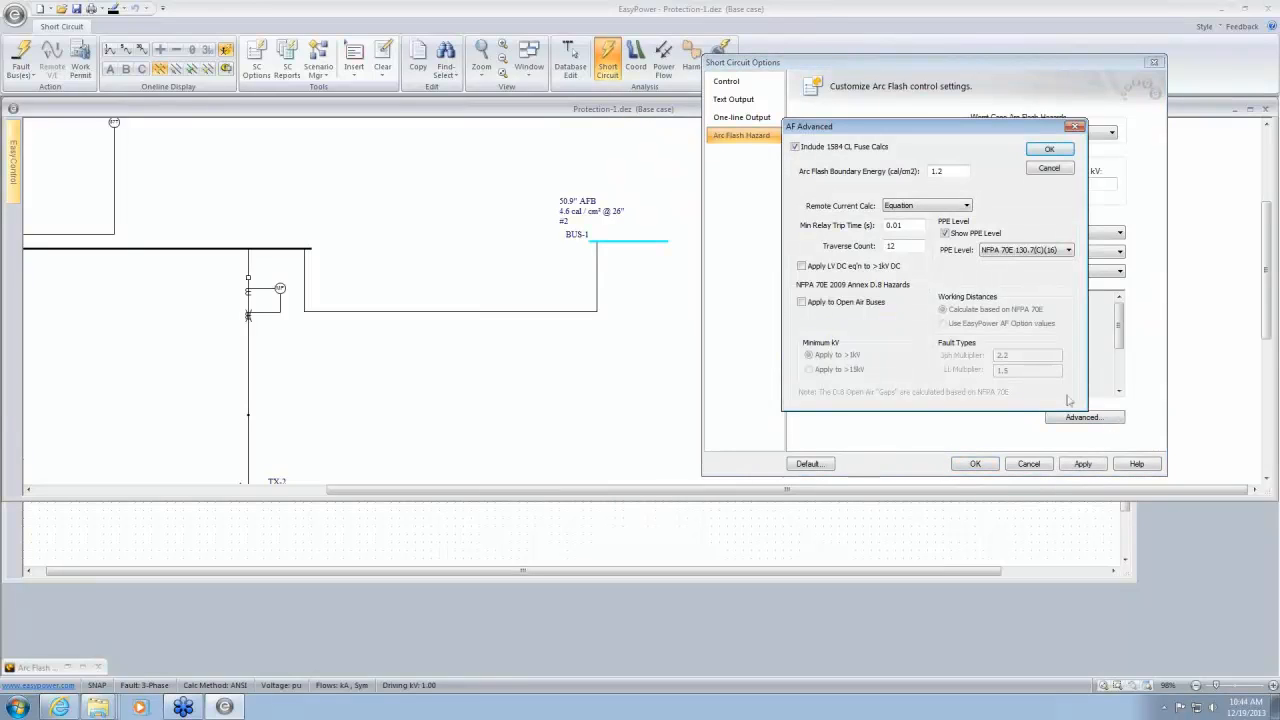
{"action": "left_click", "coordinate": [802, 304]}
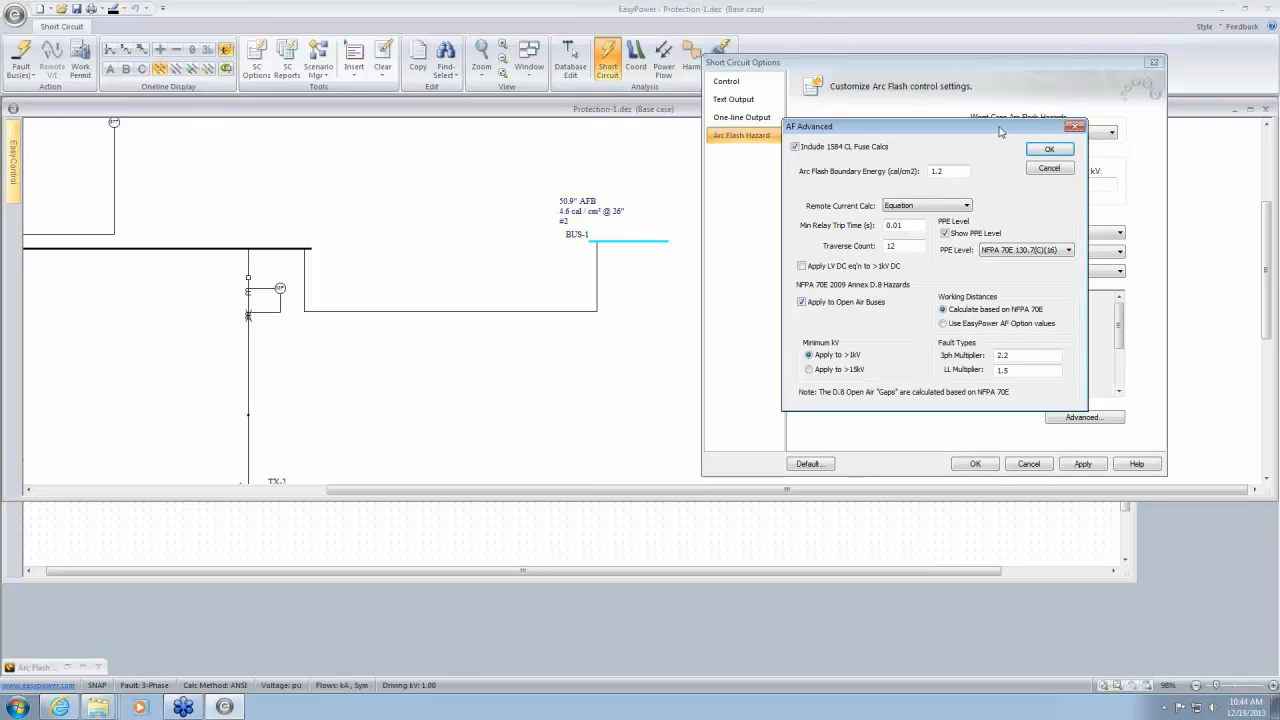
{"action": "left_click_drag", "start_coordinate": [1001, 131], "coordinate": [1007, 118]}
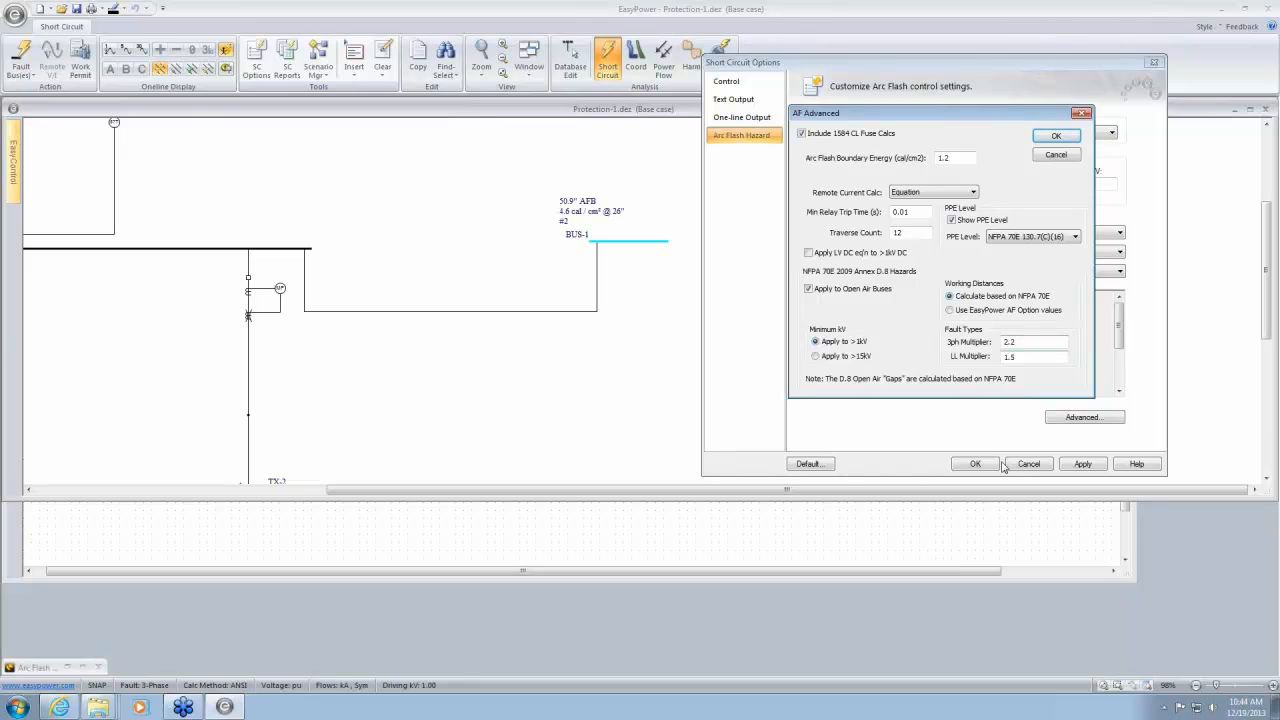
{"action": "left_click", "coordinate": [1068, 138]}
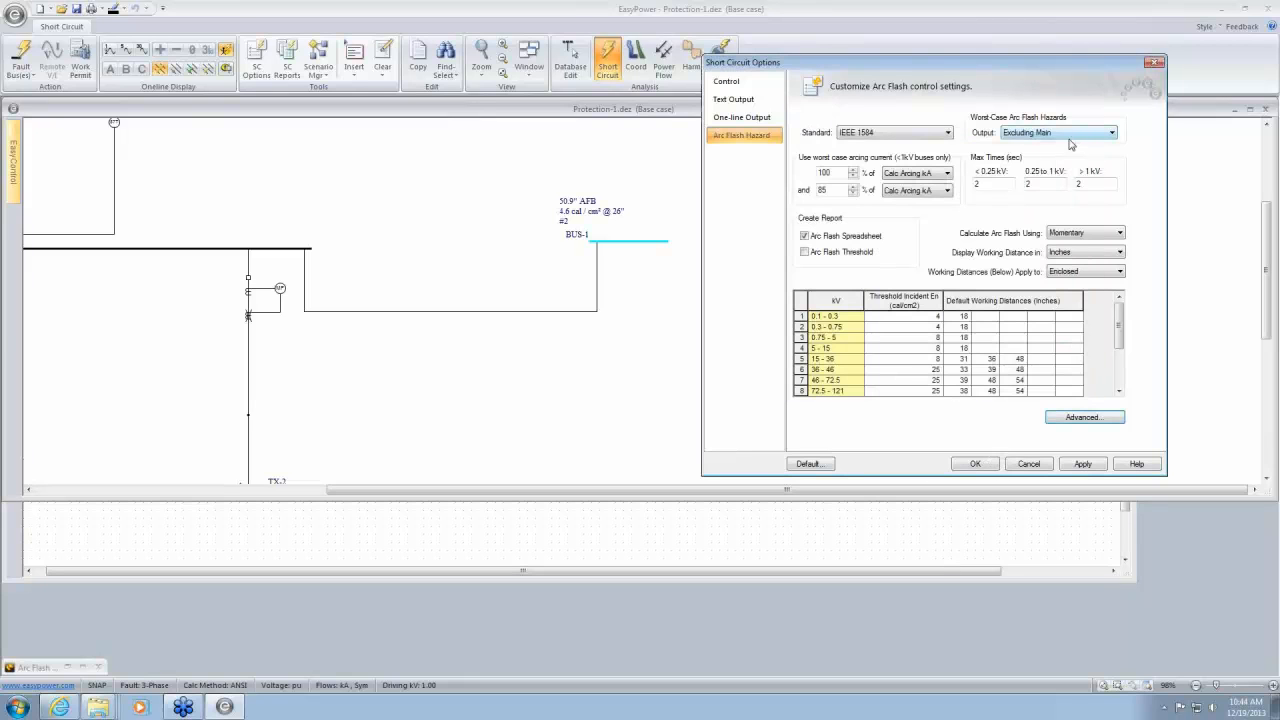
{"action": "left_click", "coordinate": [975, 464]}
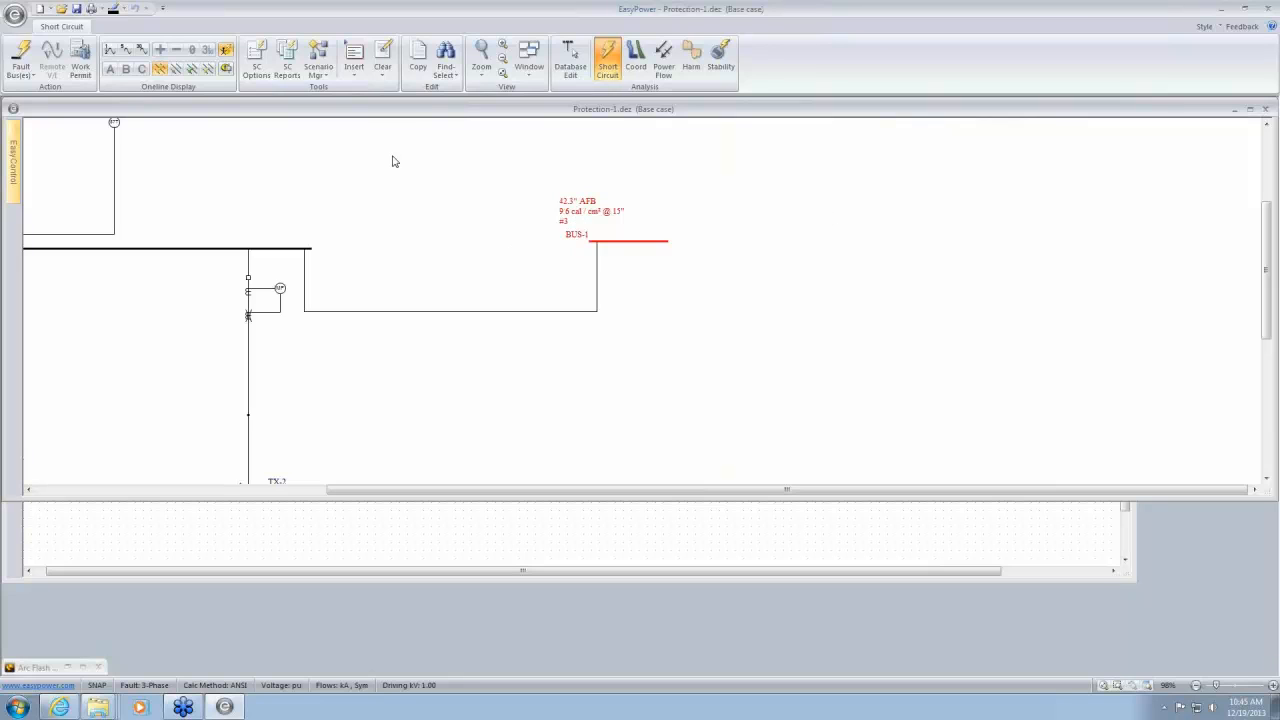
Try Annex D.8 fault multipliers of 2.2 for three-phase and 1.5 for line-to-line, and discard the short circuit option changes
{"action": "left_click", "coordinate": [257, 60]}
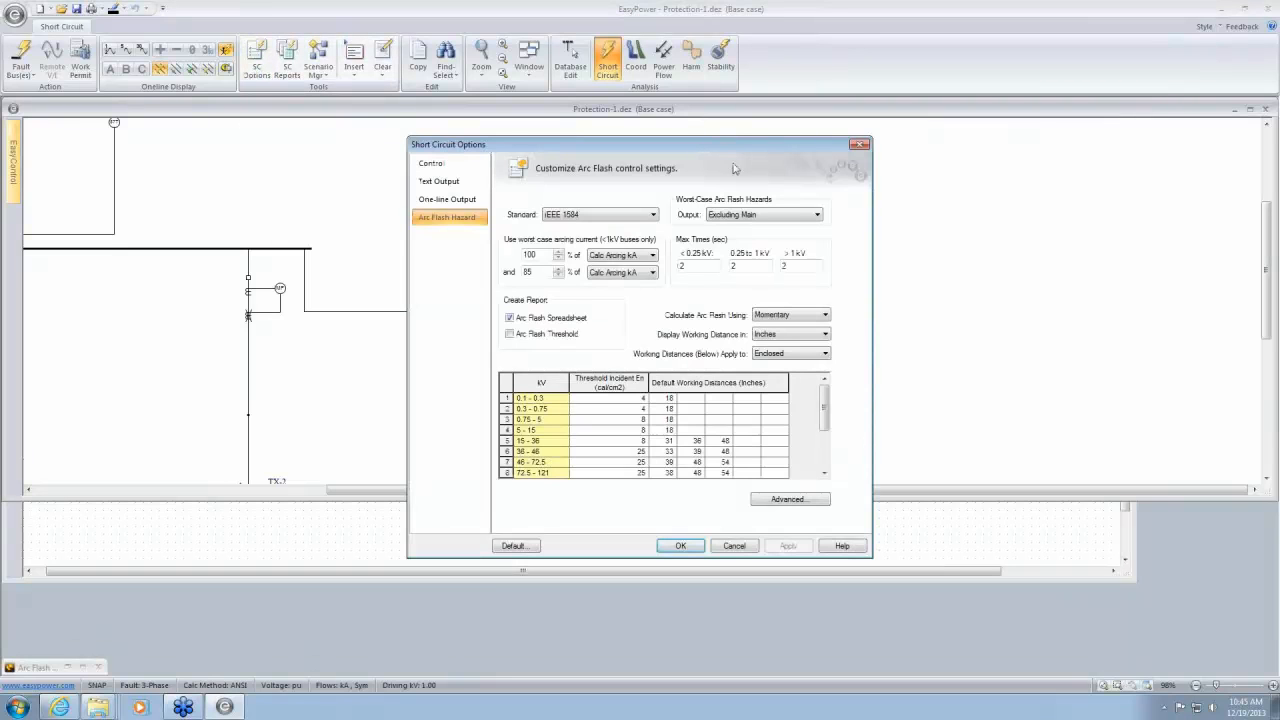
{"action": "left_click_drag", "start_coordinate": [733, 148], "coordinate": [1047, 107]}
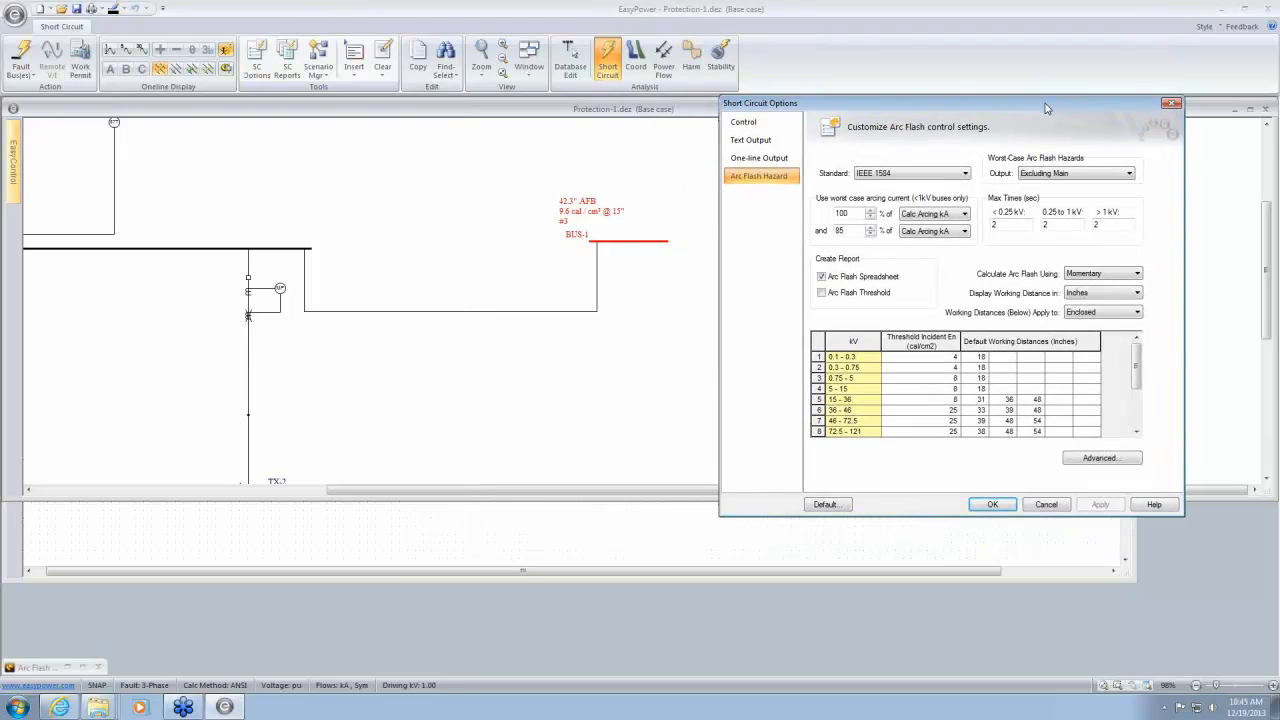
{"action": "left_click", "coordinate": [1119, 459]}
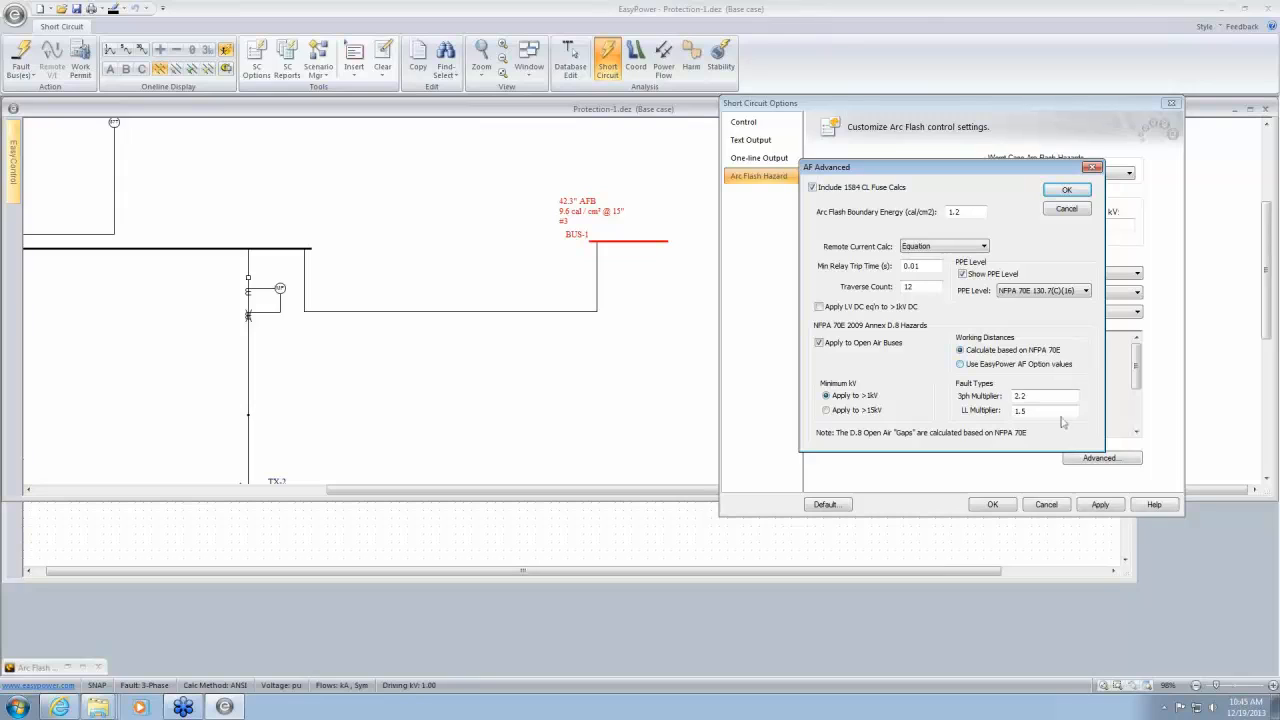
{"action": "double_click", "coordinate": [1023, 398]}
{"action": "type", "text": "2.2"}
{"action": "key", "text": "Tab"}
{"action": "type", "text": "1.5"}
{"action": "left_click_drag", "start_coordinate": [1006, 177], "coordinate": [1002, 150]}
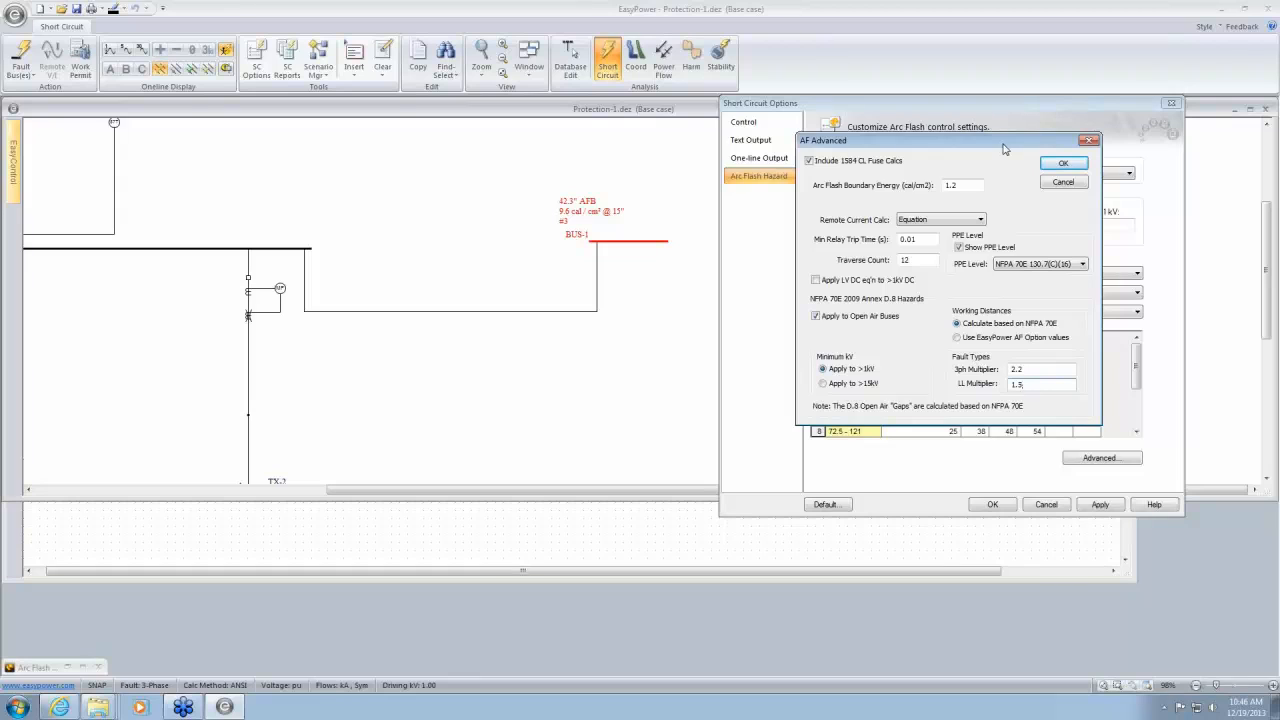
{"action": "left_click", "coordinate": [1061, 166]}
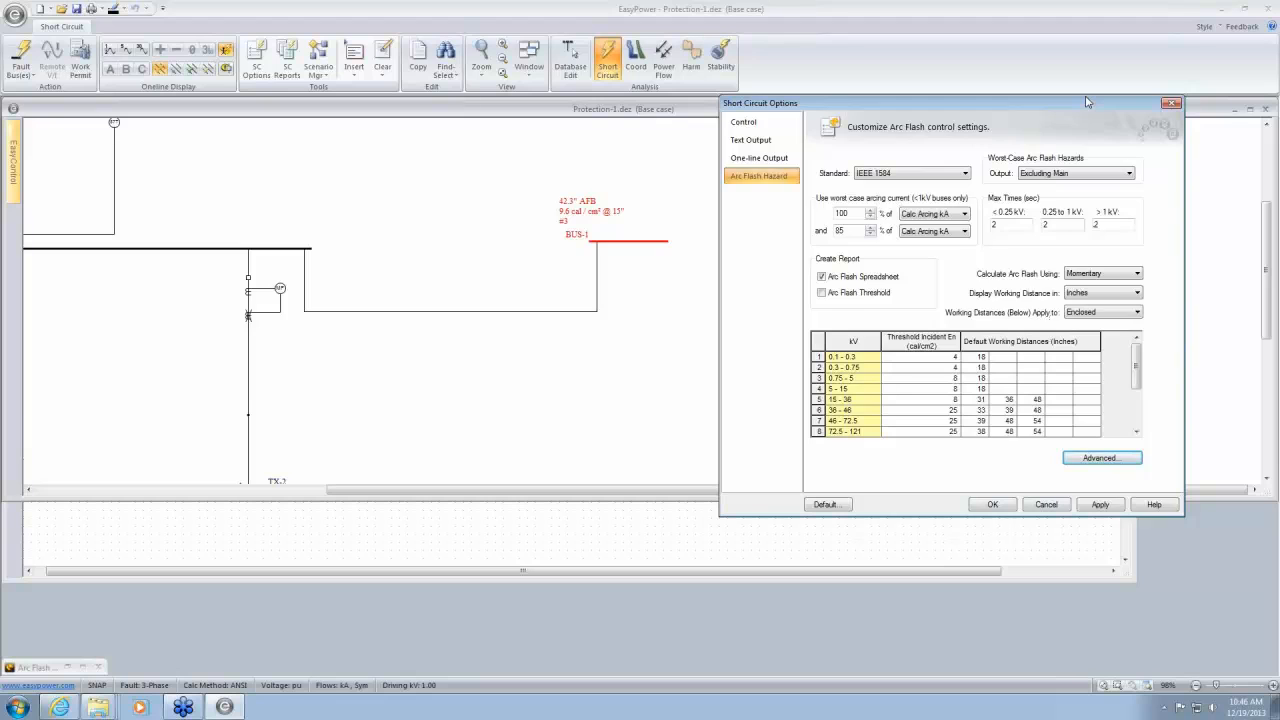
{"action": "left_click_drag", "start_coordinate": [1087, 101], "coordinate": [1085, 89]}
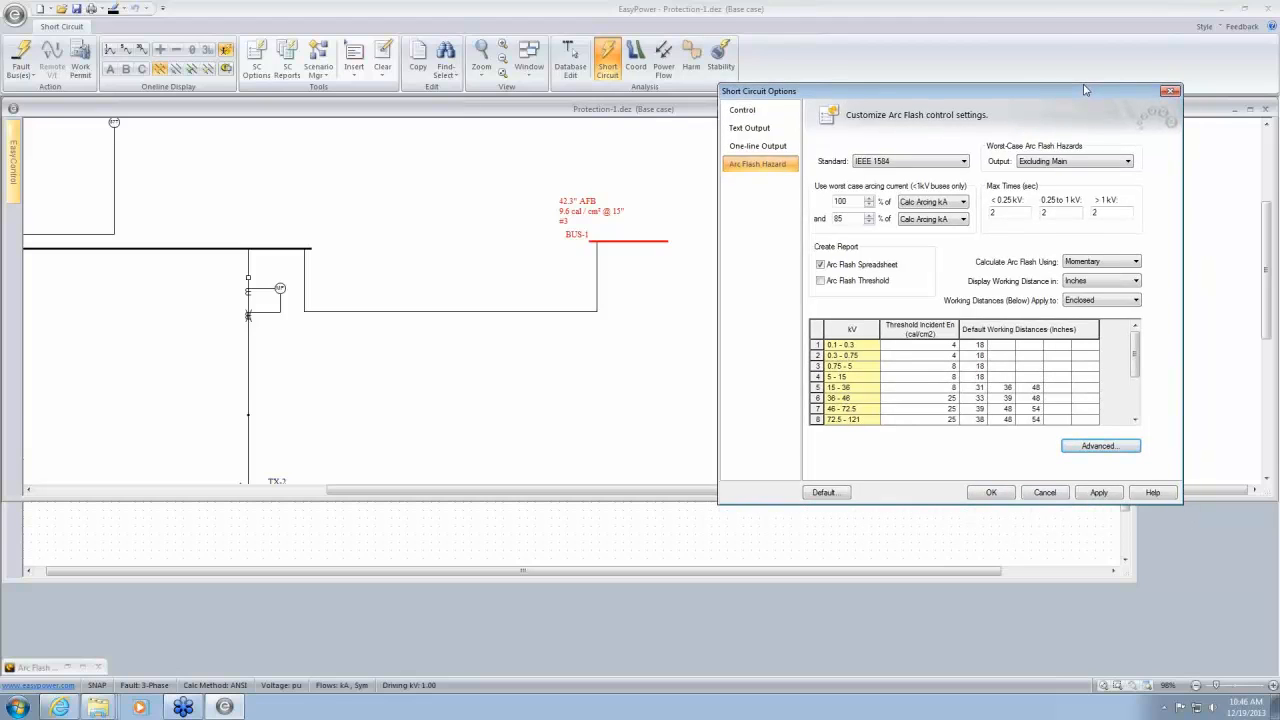
{"action": "left_click", "coordinate": [1045, 493]}
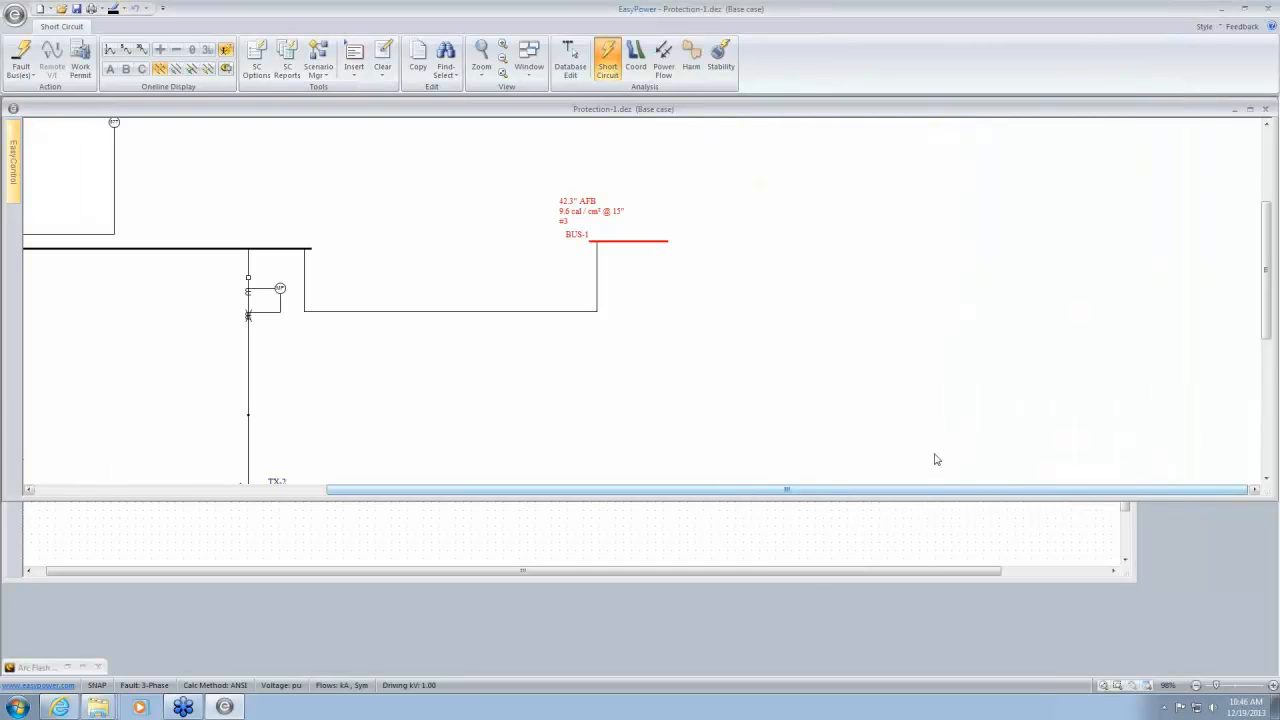
Return the one-line to database editing and locate BUS-4 below transformer TX-2
{"action": "left_click_drag", "start_coordinate": [374, 346], "coordinate": [746, 334]}
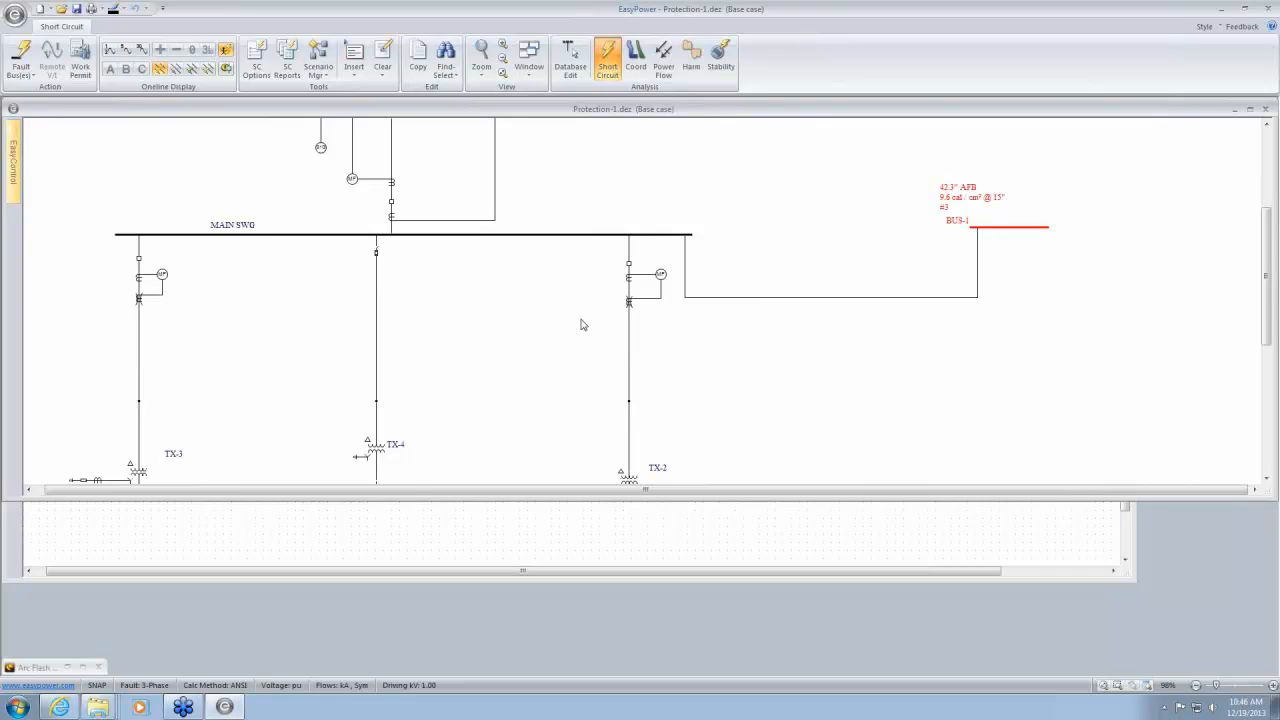
{"action": "left_click_drag", "start_coordinate": [554, 377], "coordinate": [571, 235]}
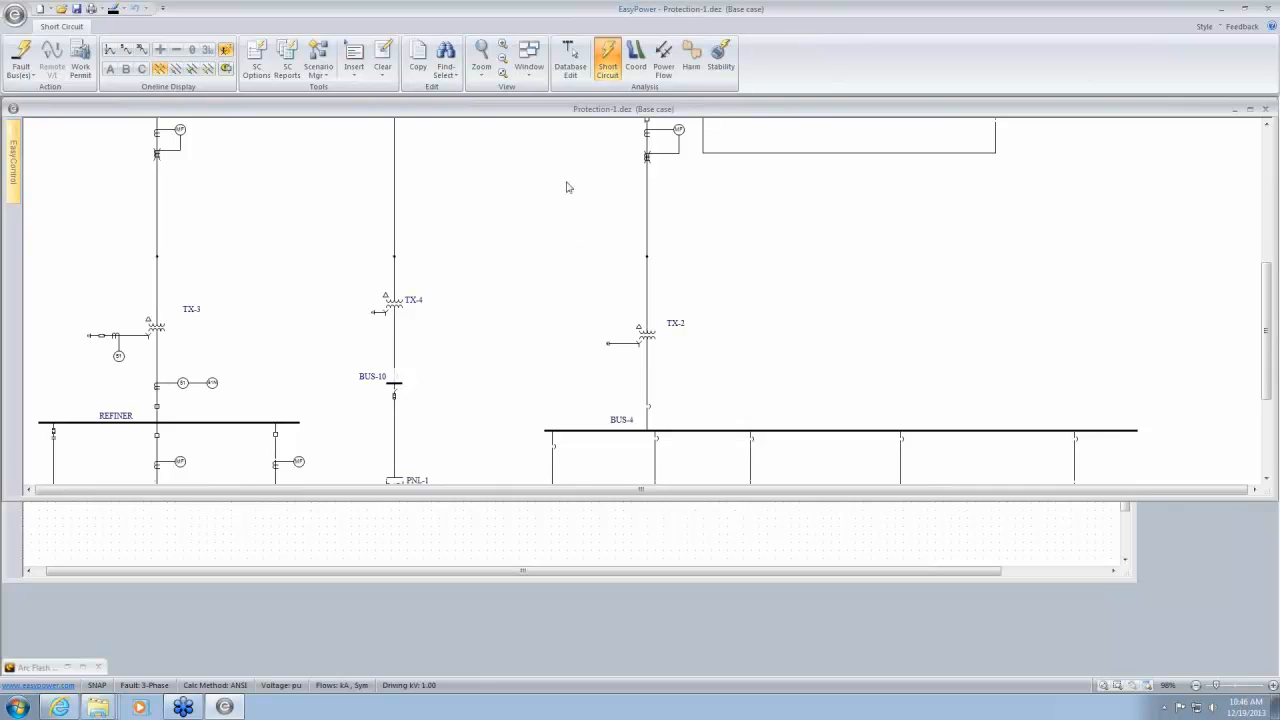
{"action": "left_click", "coordinate": [570, 57]}
{"action": "left_click_drag", "start_coordinate": [600, 371], "coordinate": [714, 226]}
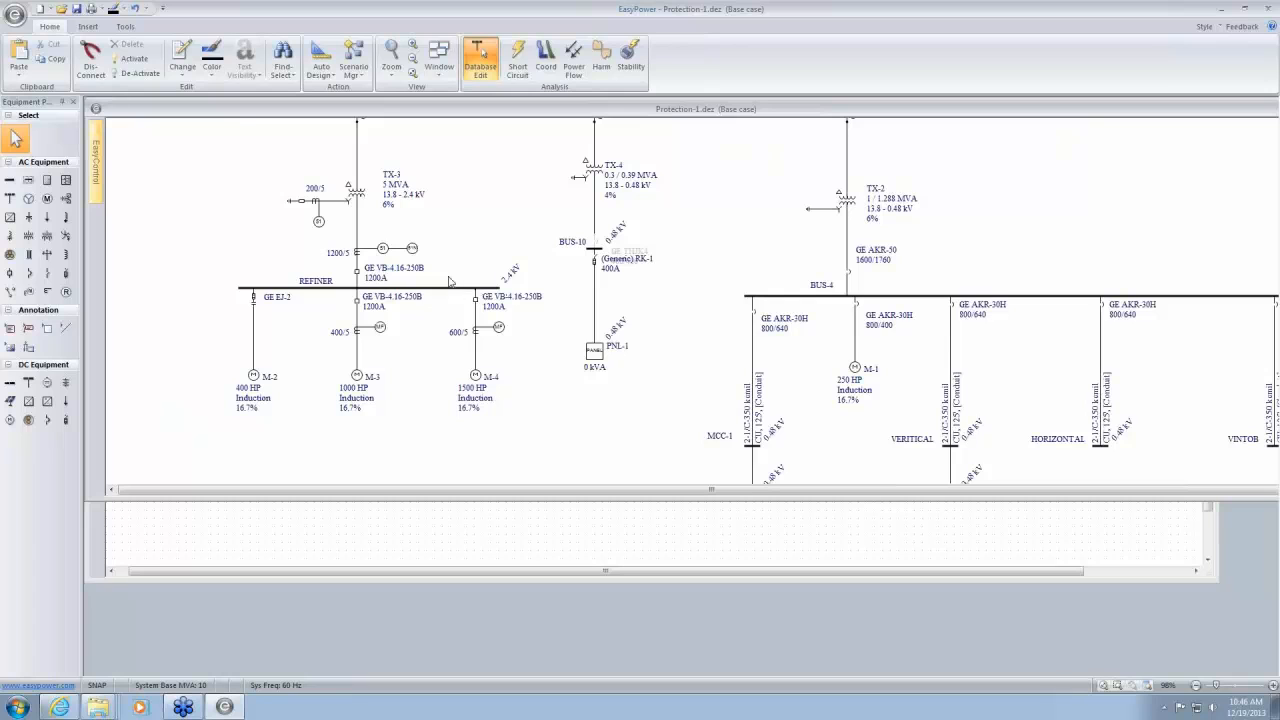
{"action": "left_click_drag", "start_coordinate": [457, 251], "coordinate": [551, 217]}
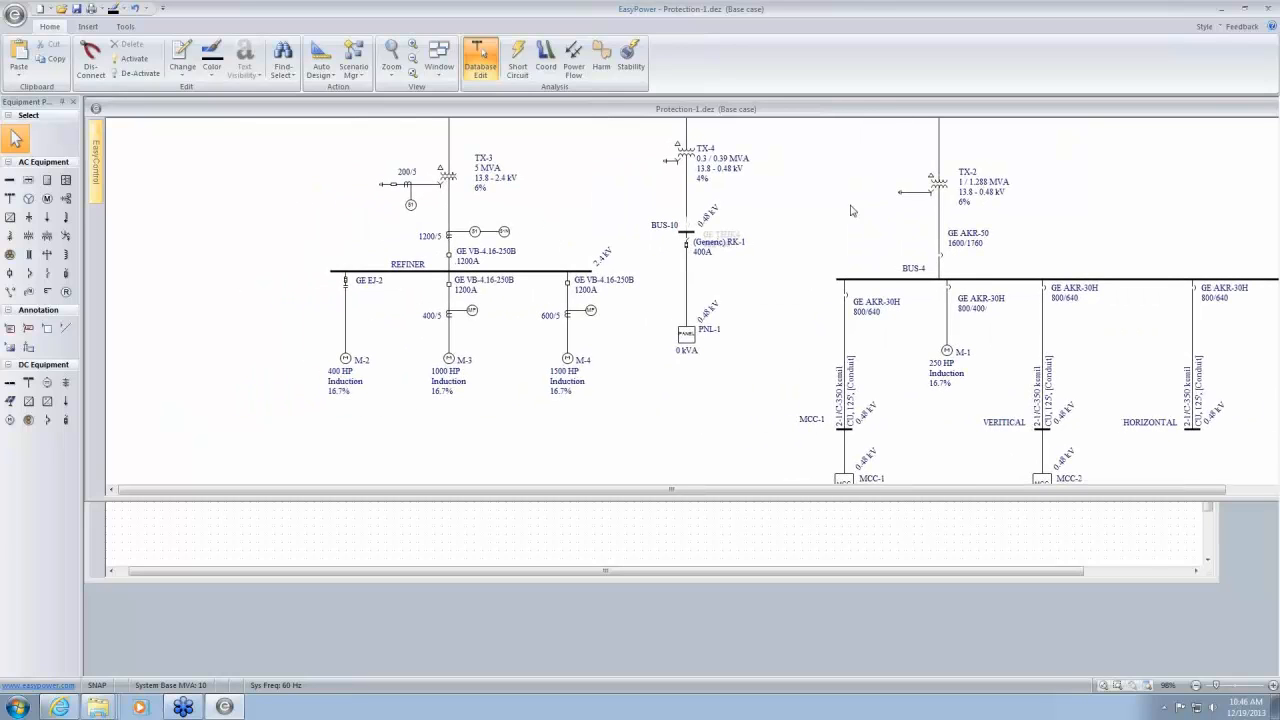
{"action": "left_click_drag", "start_coordinate": [936, 227], "coordinate": [425, 338]}
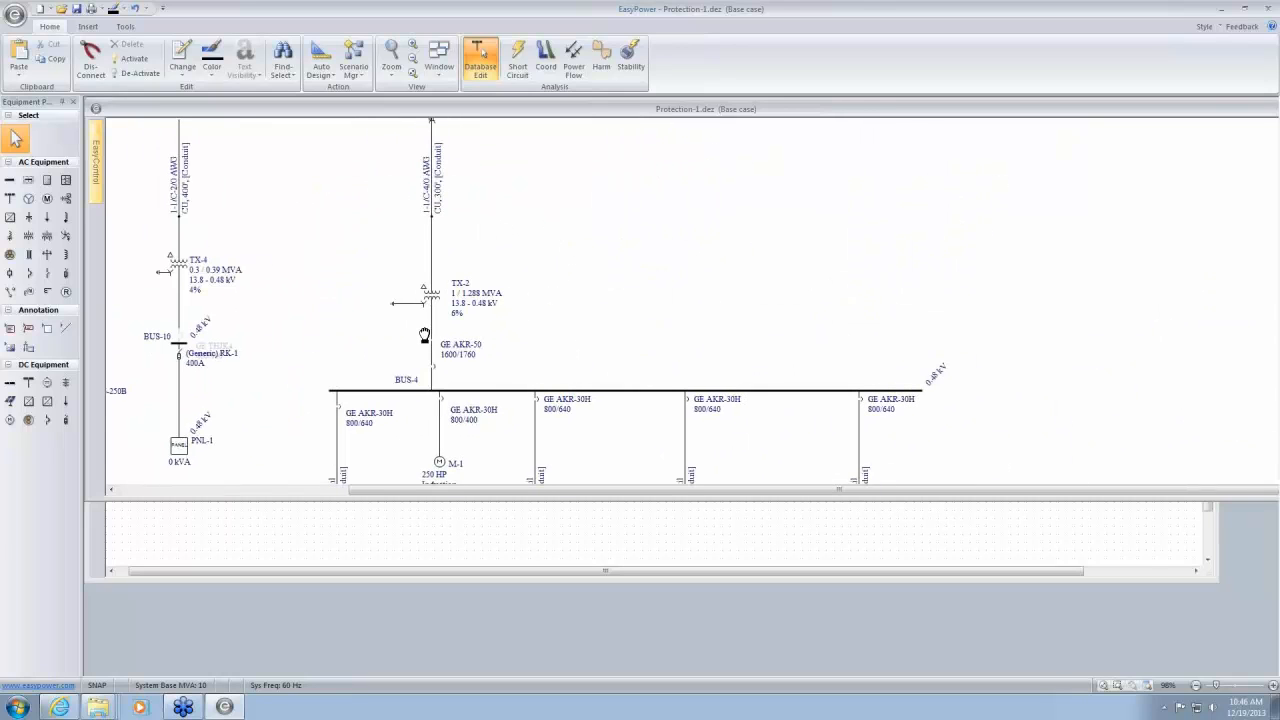
Set BUS-4's arc flash working distance to a user-specified 24 inches, keeping the global option for its arc flash output
{"action": "double_click", "coordinate": [501, 392]}
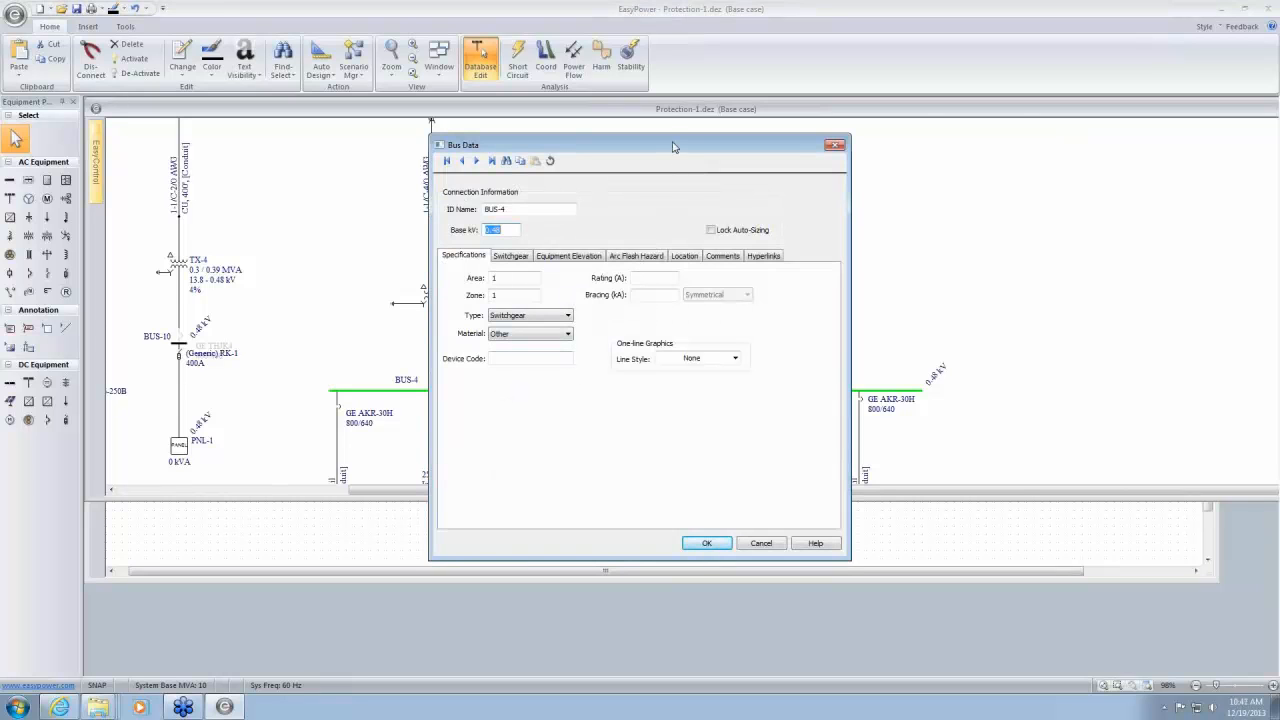
{"action": "left_click_drag", "start_coordinate": [674, 141], "coordinate": [851, 112]}
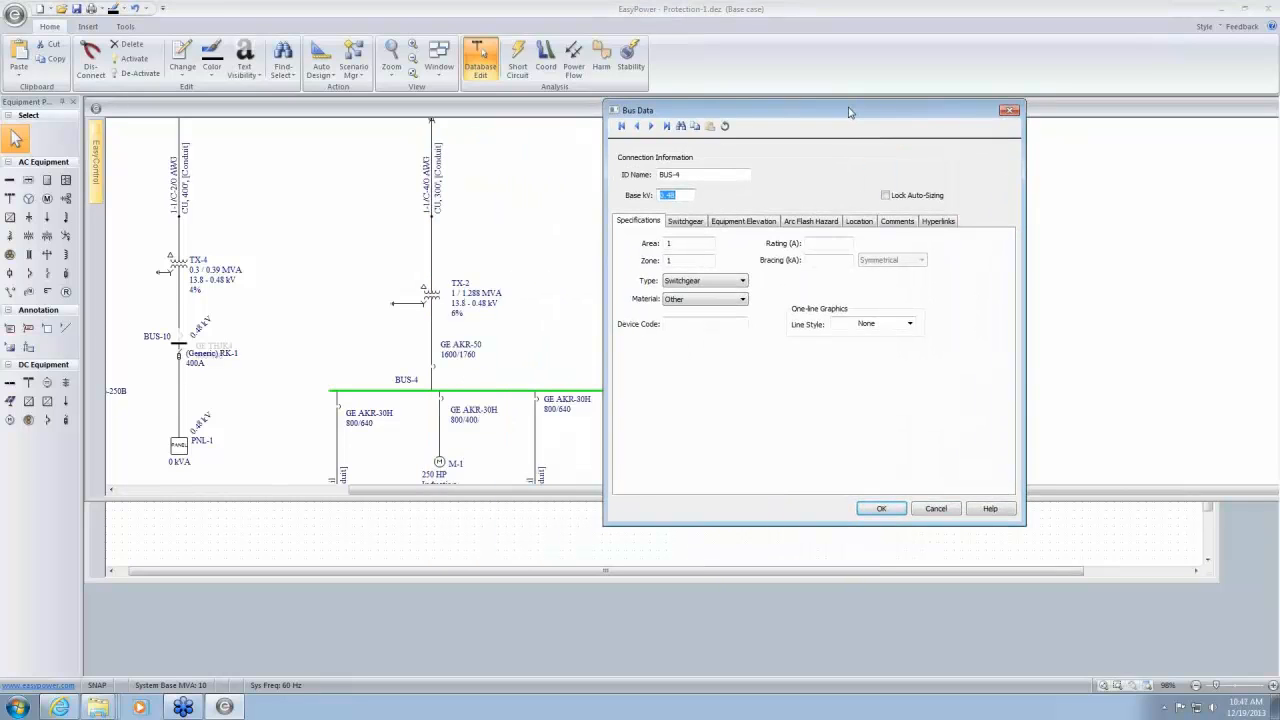
{"action": "left_click", "coordinate": [815, 222]}
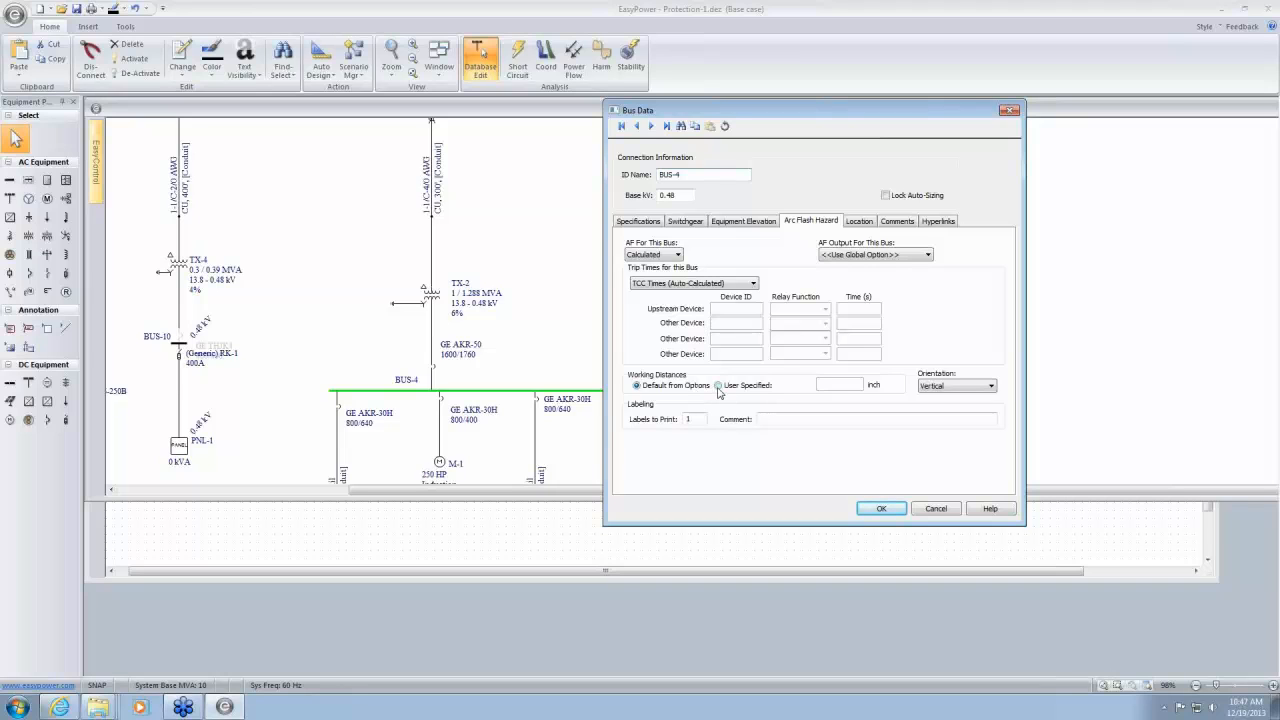
{"action": "left_click", "coordinate": [718, 386]}
{"action": "type", "text": "24"}
{"action": "left_click", "coordinate": [929, 256]}
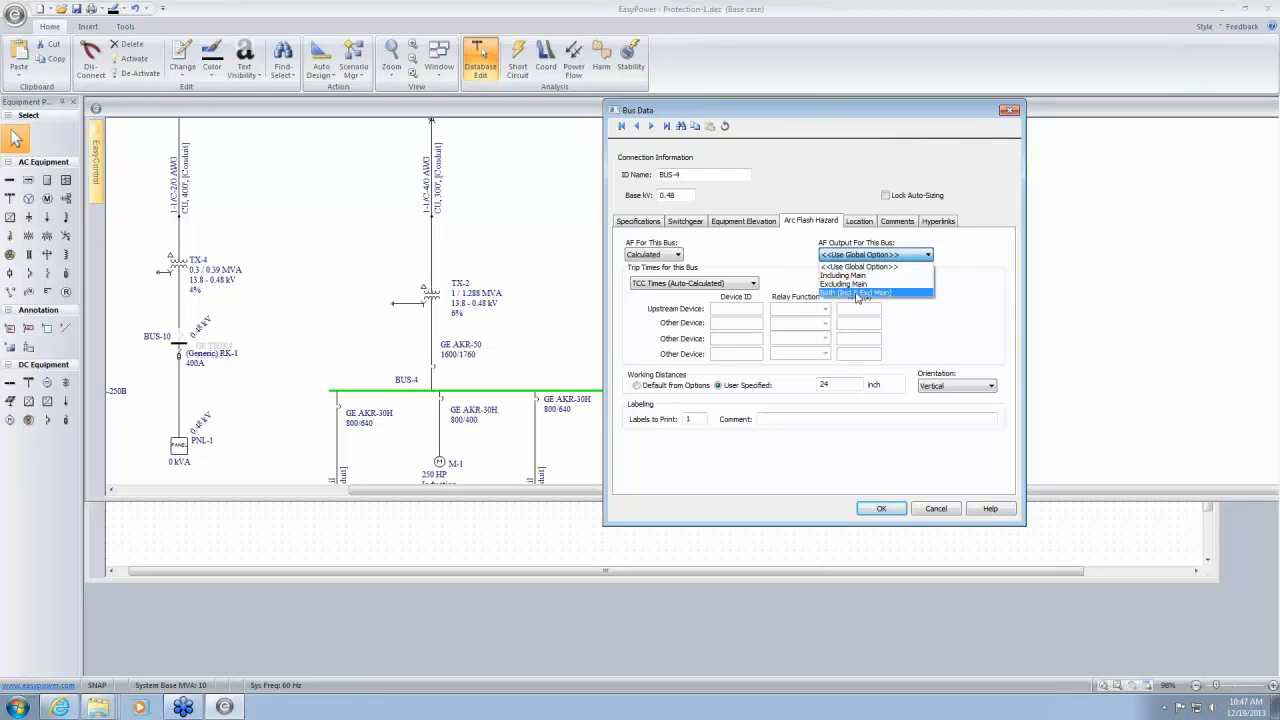
{"action": "left_click", "coordinate": [966, 285]}
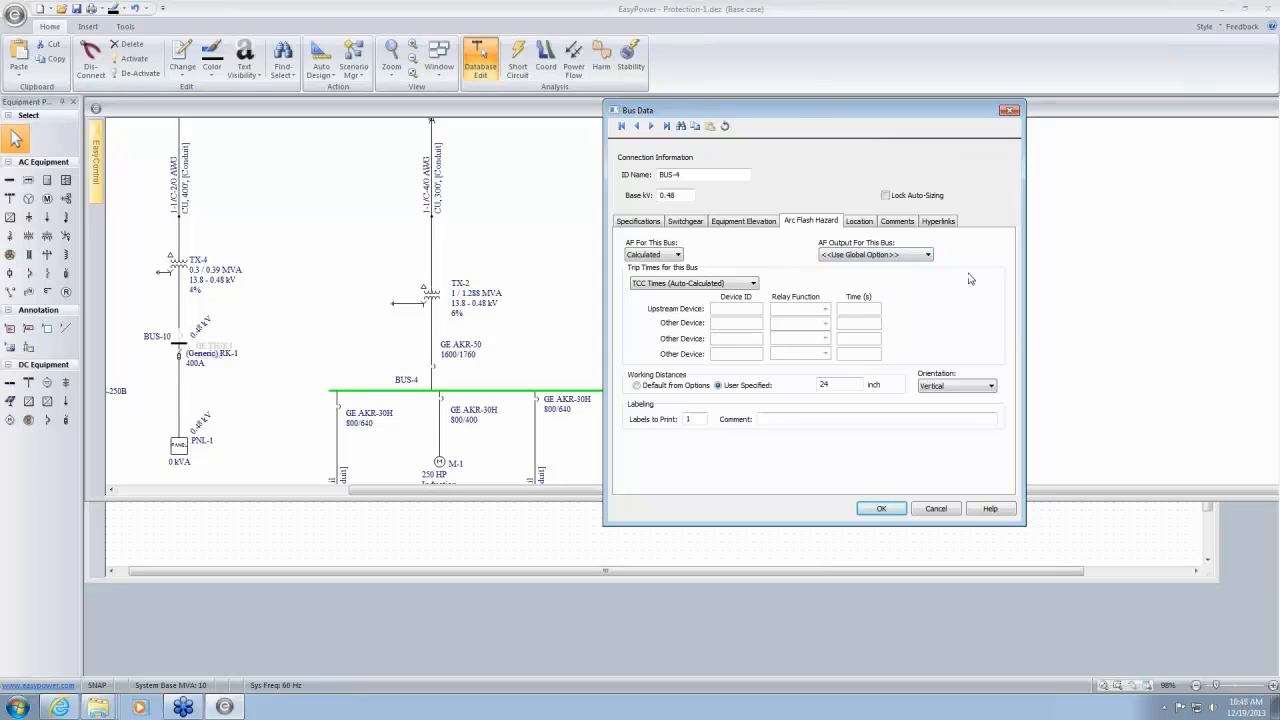
{"action": "left_click_drag", "start_coordinate": [917, 117], "coordinate": [946, 100]}
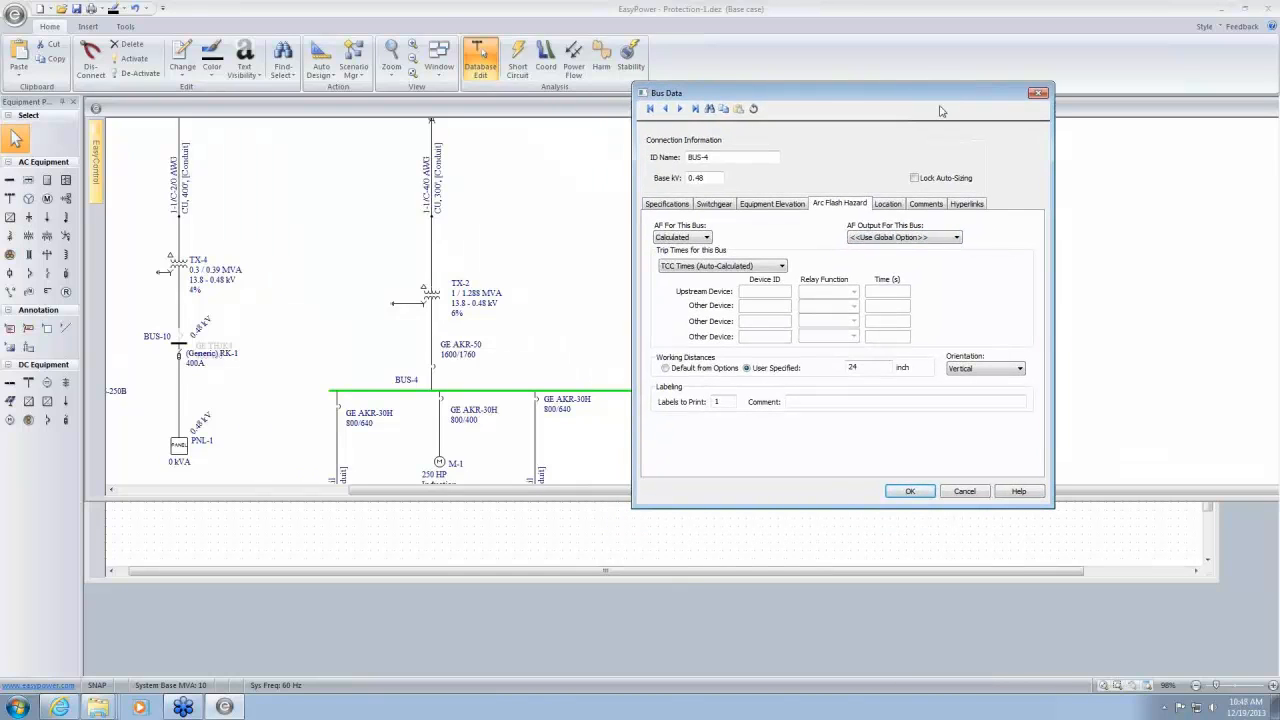
{"action": "left_click", "coordinate": [910, 492]}
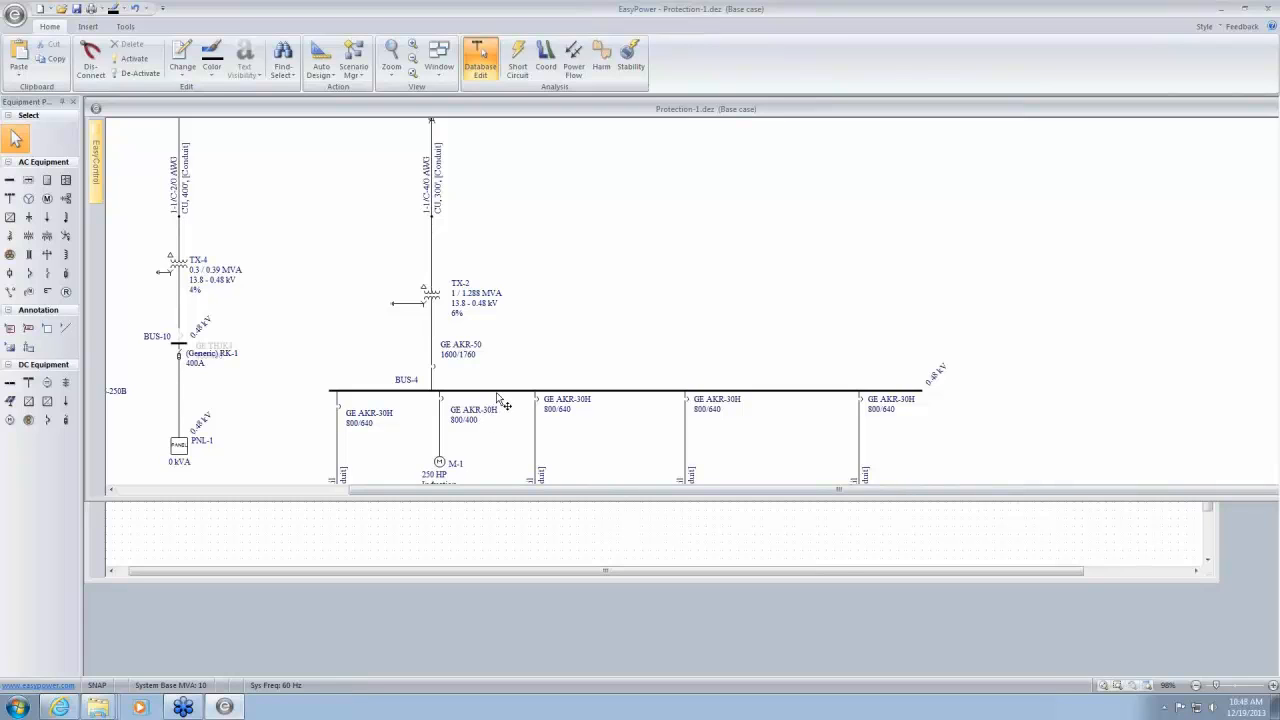
Review BUS-4's working distance and trip time options, keeping TCC Times (Auto-Calculated)
{"action": "double_click", "coordinate": [537, 391]}
{"action": "left_click", "coordinate": [636, 256]}
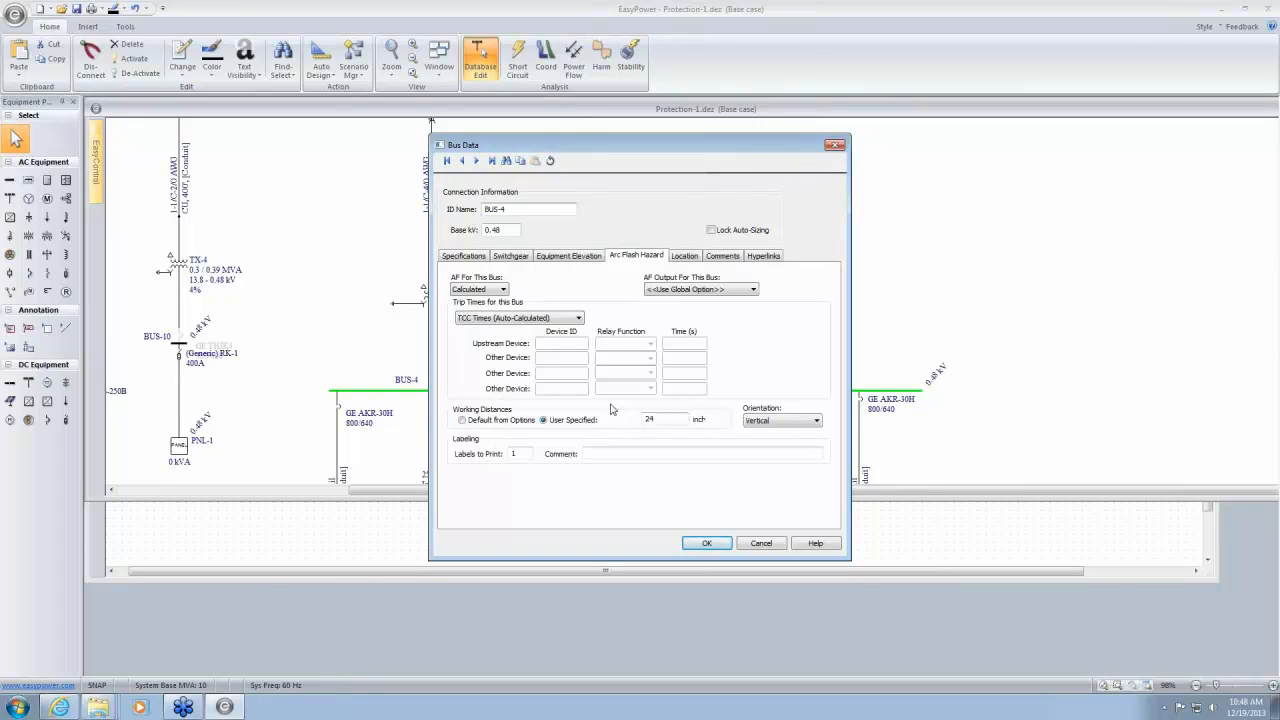
{"action": "left_click_drag", "start_coordinate": [748, 152], "coordinate": [906, 75]}
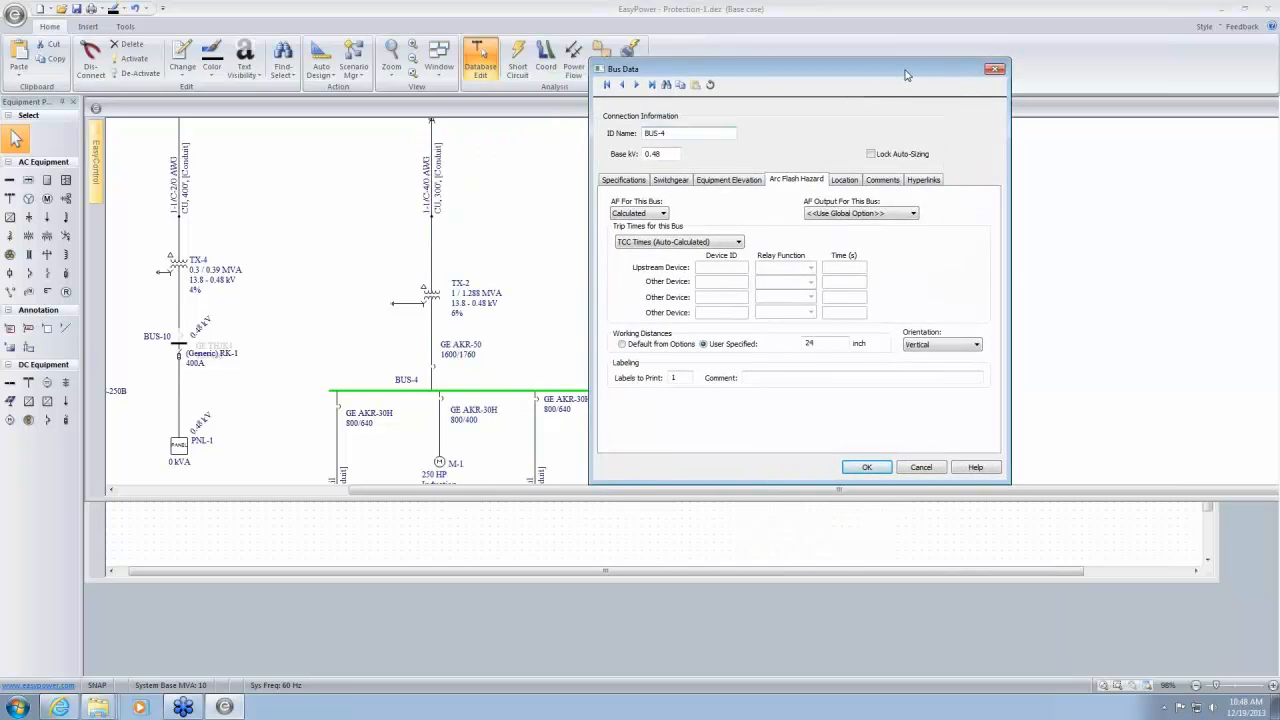
{"action": "left_click", "coordinate": [830, 344]}
{"action": "left_click_drag", "start_coordinate": [871, 67], "coordinate": [898, 48]}
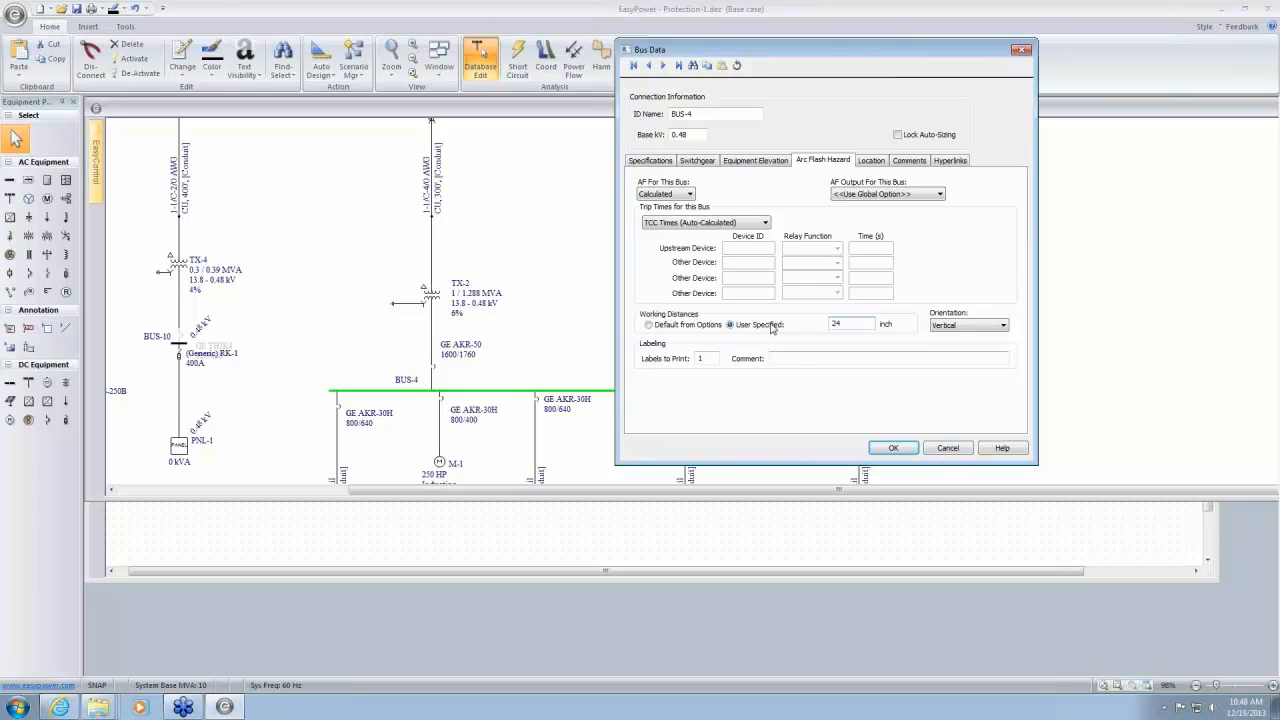
{"action": "left_click", "coordinate": [765, 223]}
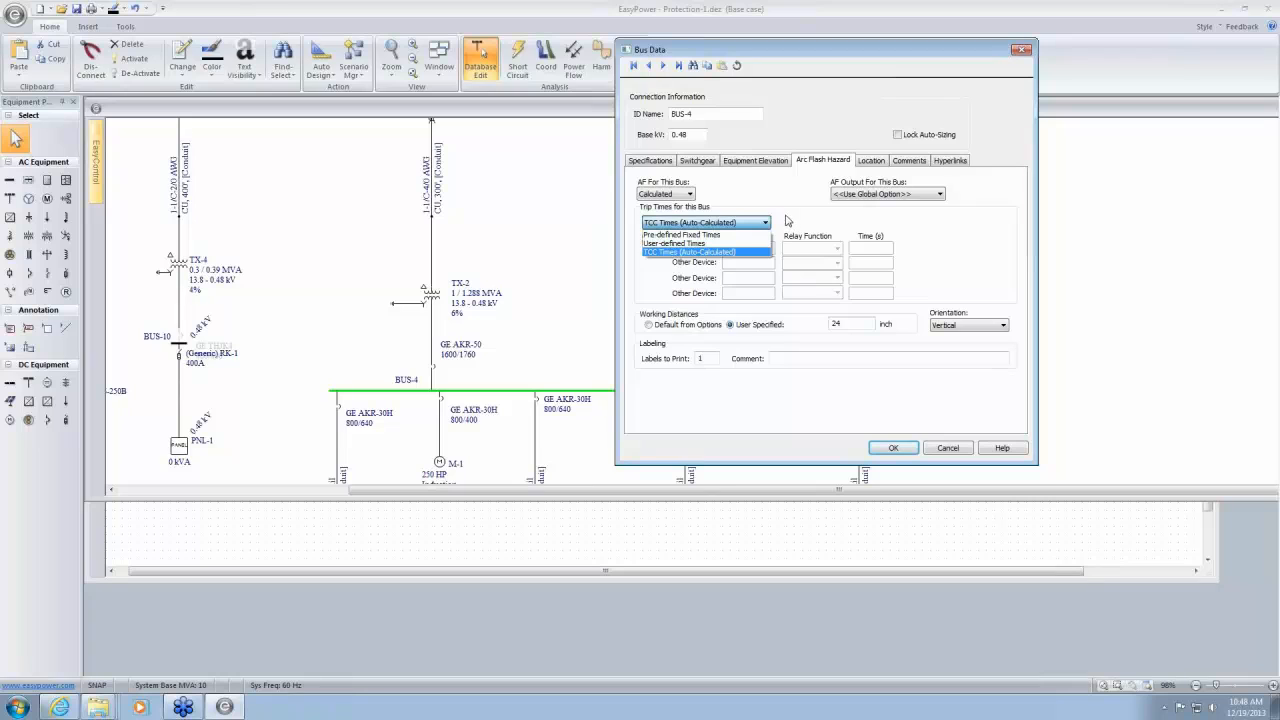
{"action": "left_click", "coordinate": [717, 254]}
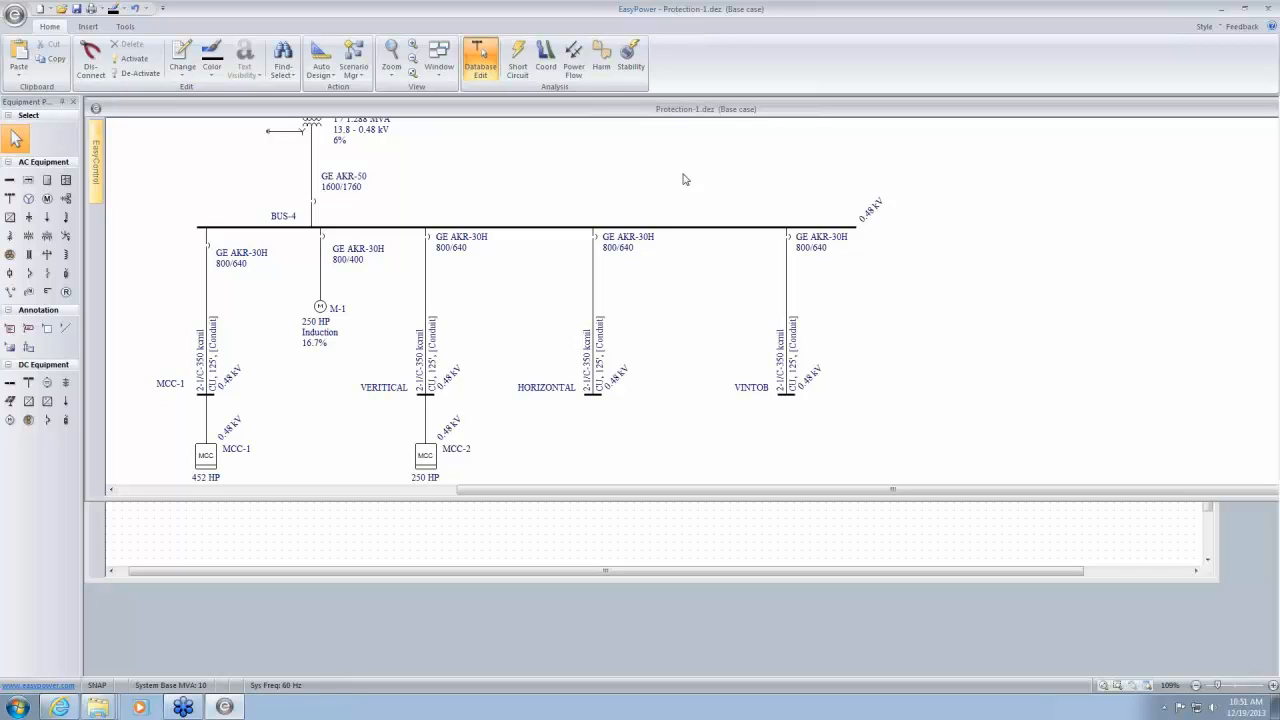
Switch the trip times in BUS-4's arc flash hazard data to User-defined Times
{"action": "double_click", "coordinate": [712, 228]}
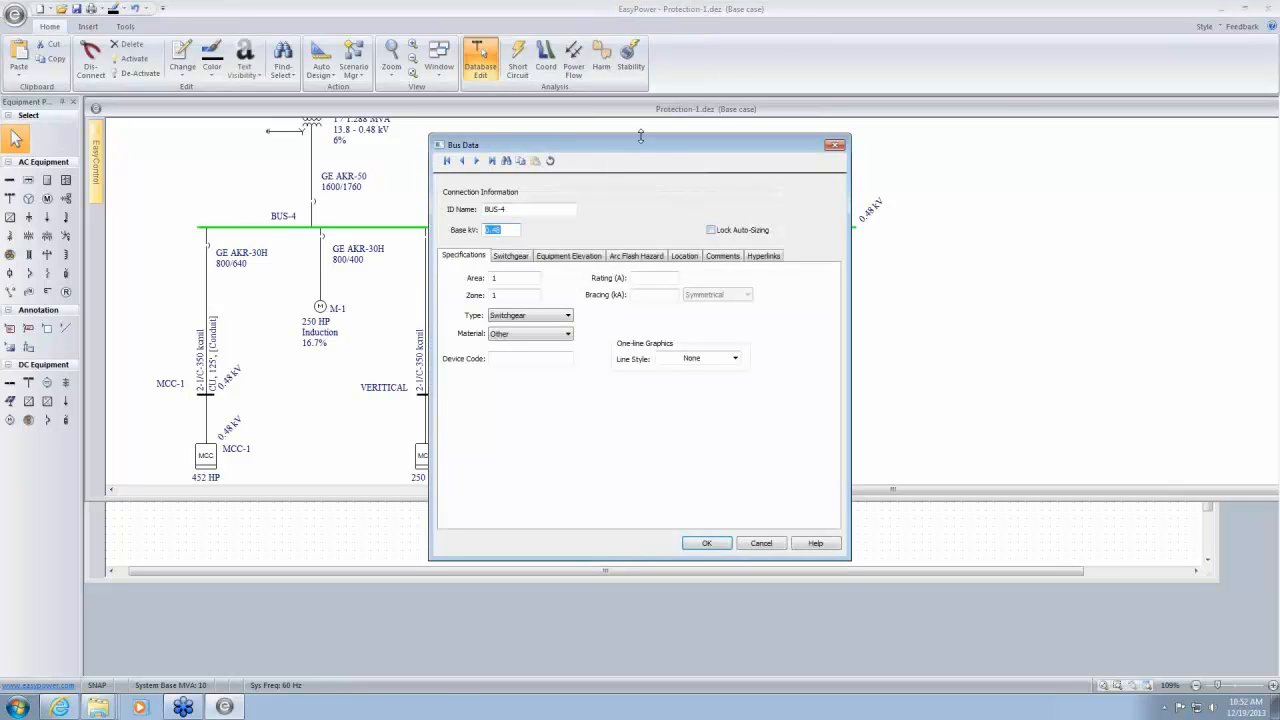
{"action": "left_click_drag", "start_coordinate": [666, 155], "coordinate": [827, 118]}
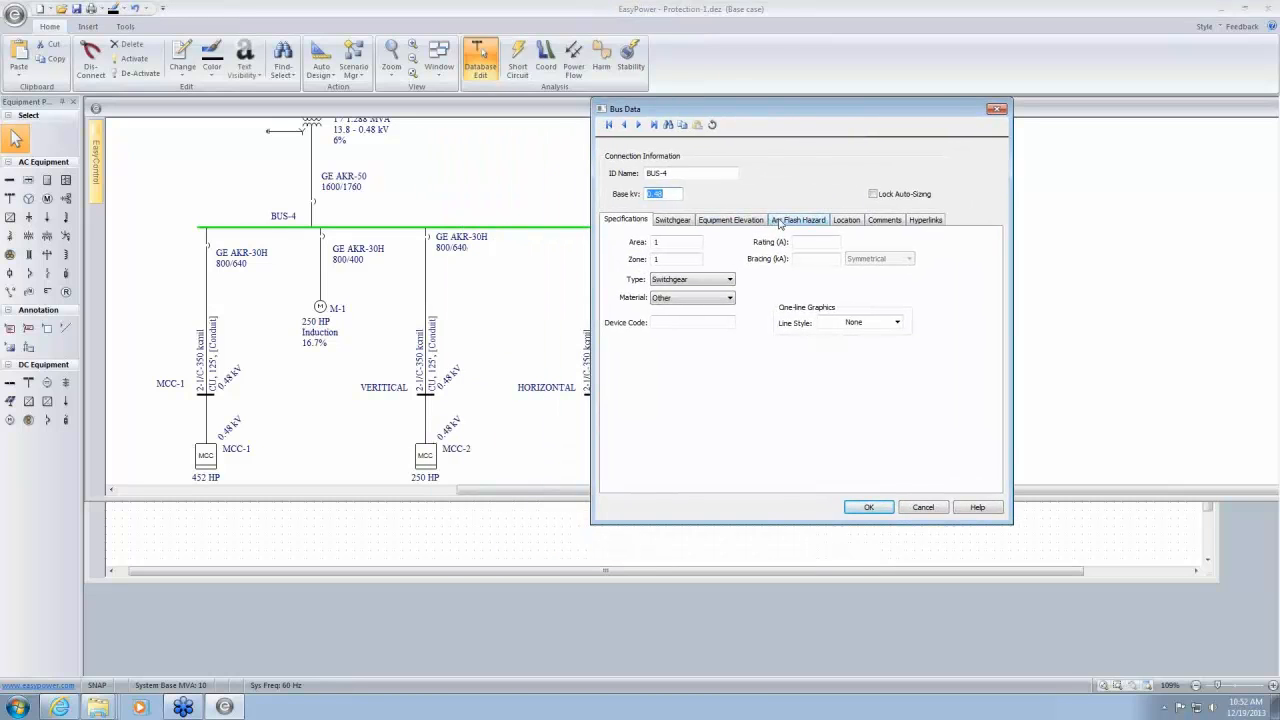
{"action": "left_click", "coordinate": [810, 224]}
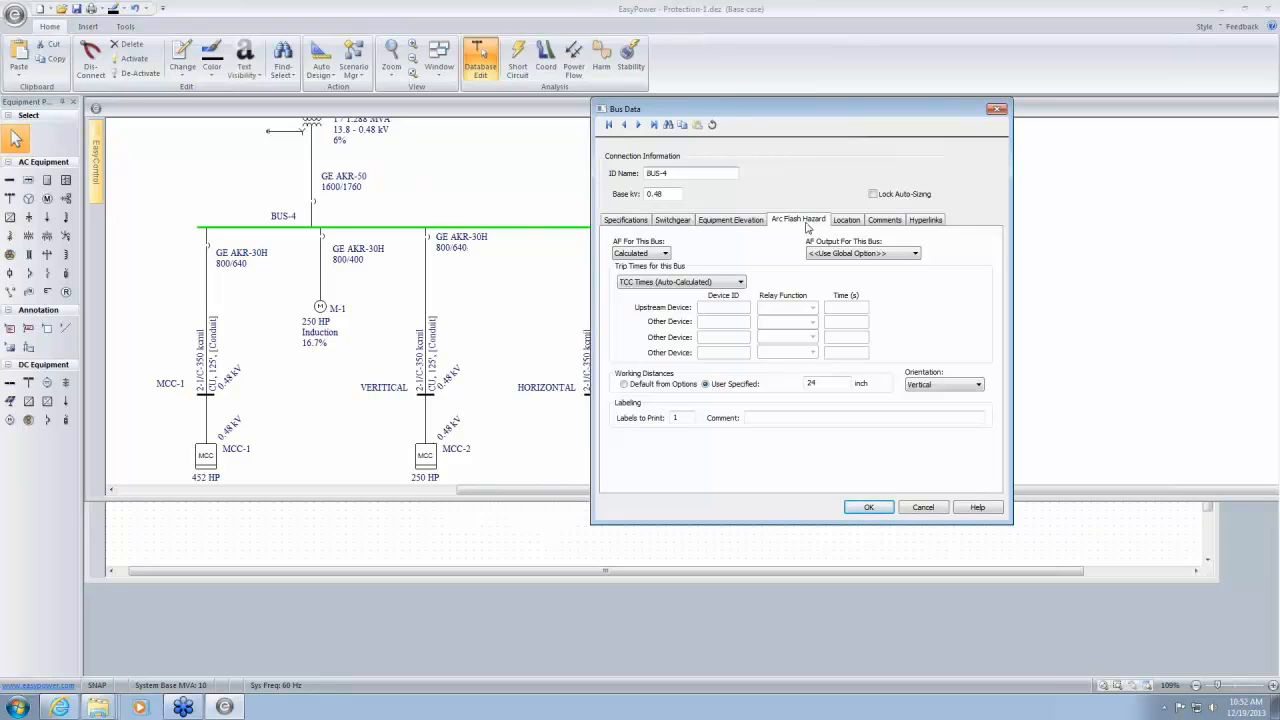
{"action": "left_click", "coordinate": [742, 282]}
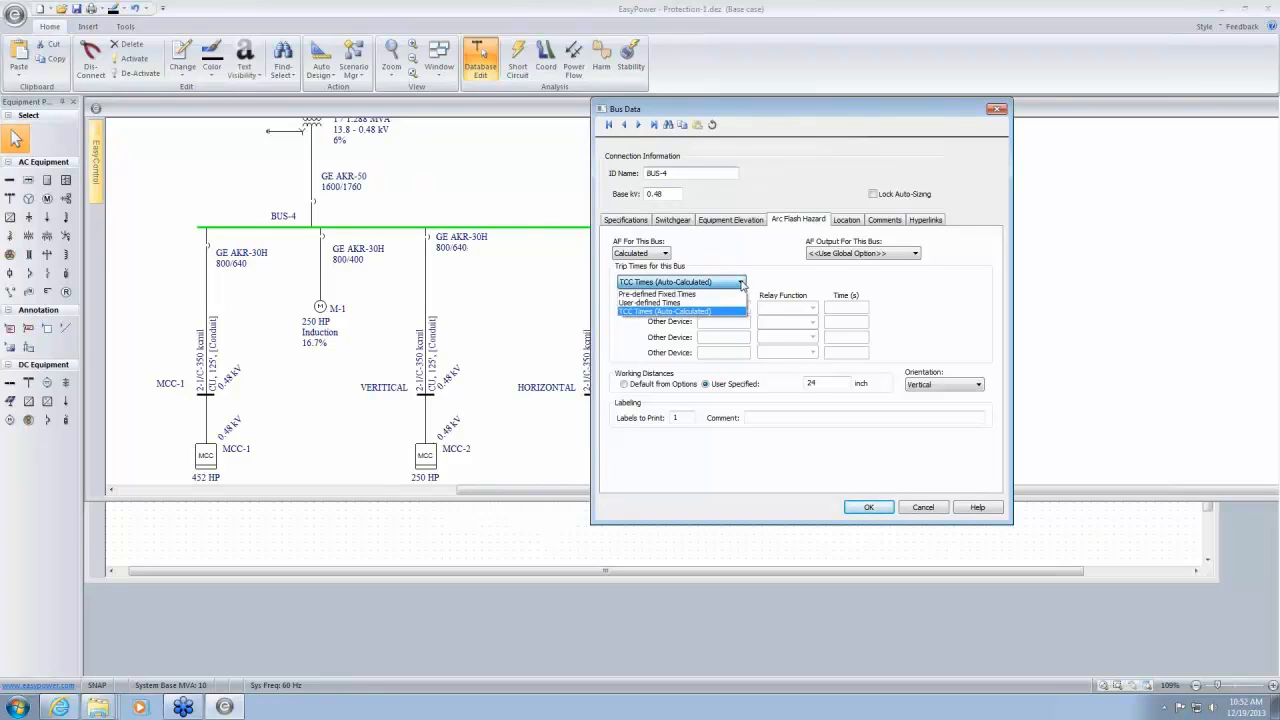
{"action": "left_click", "coordinate": [690, 303]}
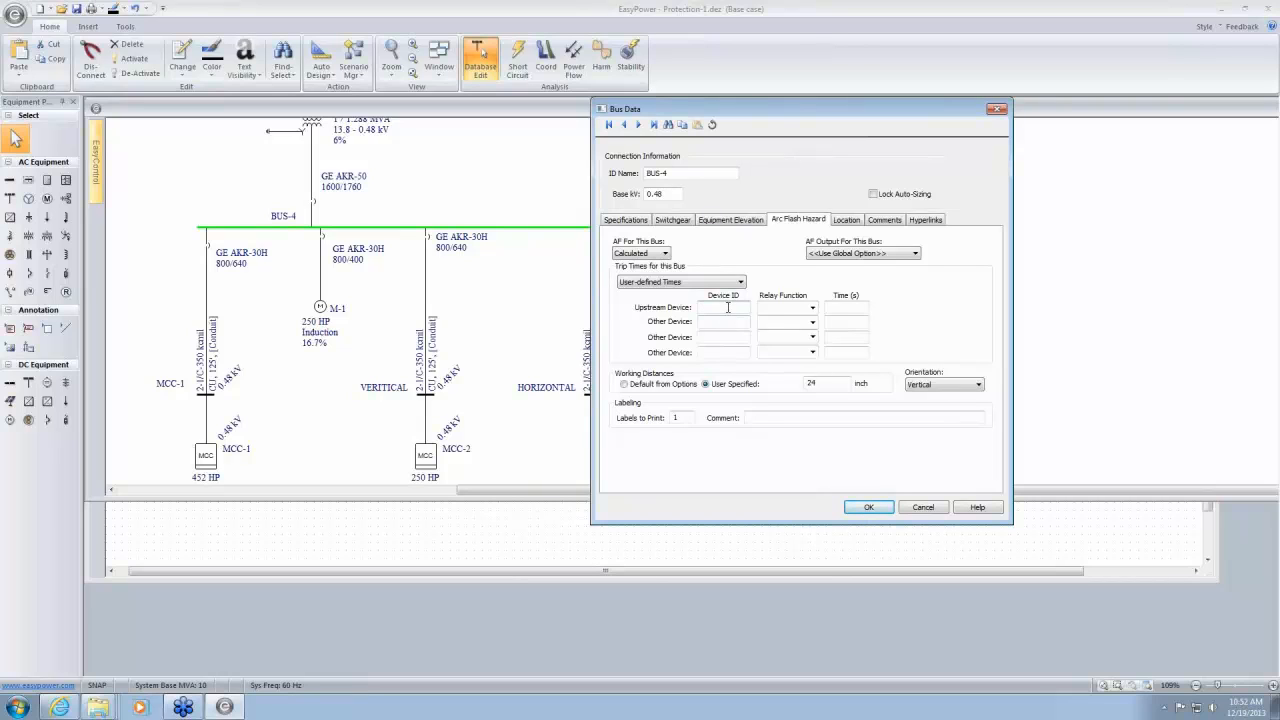
Enter Arc Vault as BUS-4's upstream device with a time of 0.008 seconds, and accept the bus data
{"action": "left_click", "coordinate": [701, 307]}
{"action": "type", "text": "Arc Va"}
{"action": "type", "text": "ul"}
{"action": "type", "text": "t"}
{"action": "type", "text": "0."}
{"action": "type", "text": "00"}
{"action": "type", "text": "8"}
{"action": "left_click", "coordinate": [858, 321]}
{"action": "left_click", "coordinate": [868, 508]}
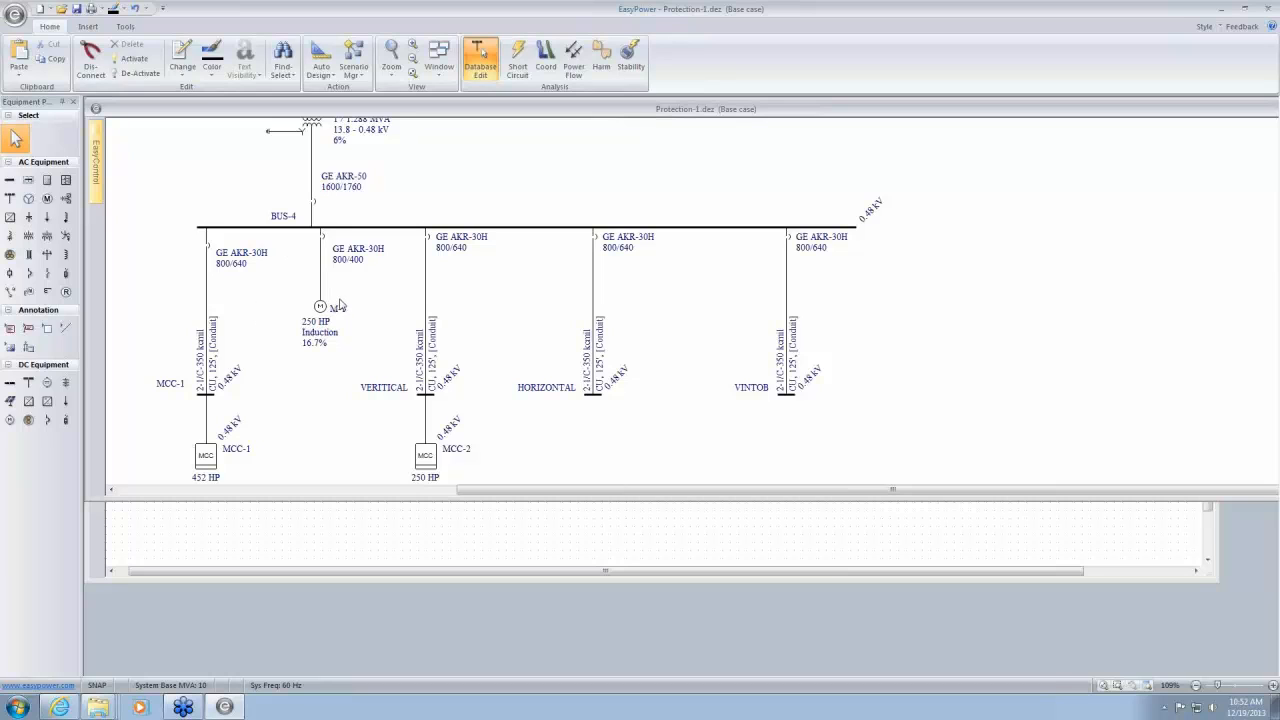
Place a boxed note with a leader below BUS-4, between the HORIZONTAL and VINTOB feeders, and attach its leader to the bus
{"action": "left_click", "coordinate": [28, 330]}
{"action": "left_click", "coordinate": [703, 297]}
{"action": "right_click", "coordinate": [915, 328]}
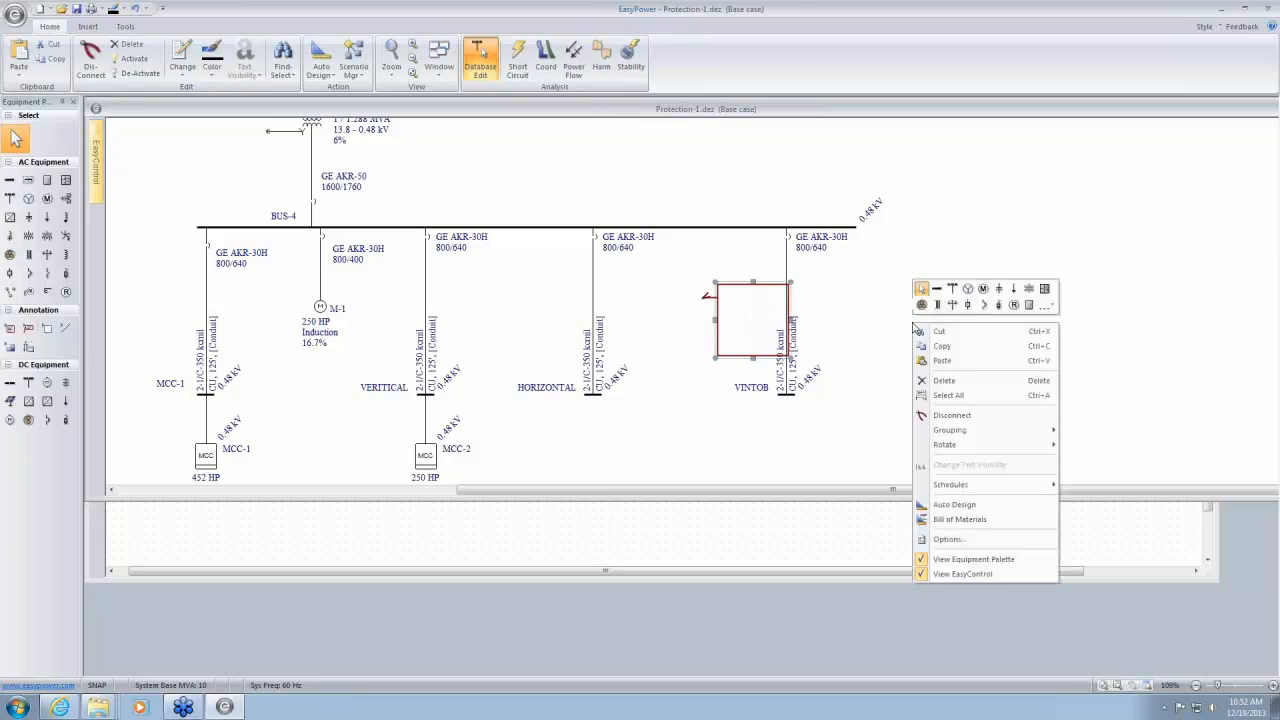
{"action": "key", "text": "Escape"}
{"action": "left_click_drag", "start_coordinate": [703, 297], "coordinate": [692, 238]}
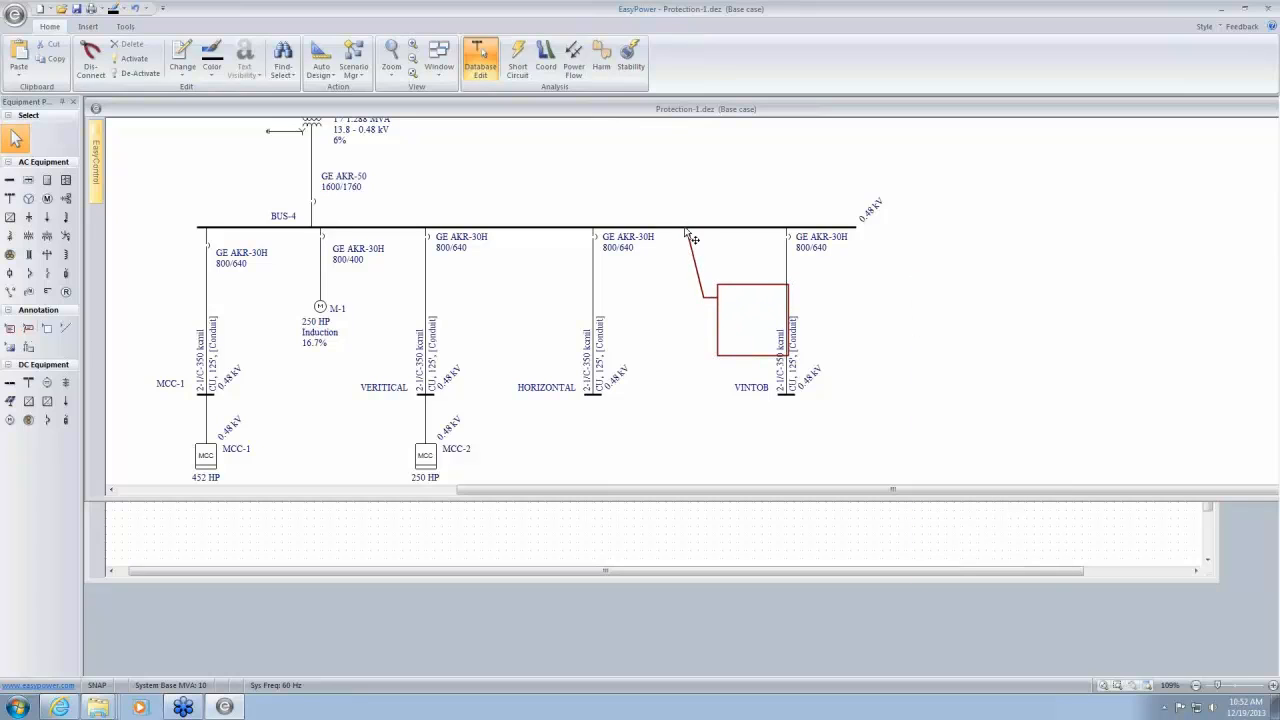
{"action": "left_click_drag", "start_coordinate": [721, 314], "coordinate": [697, 318]}
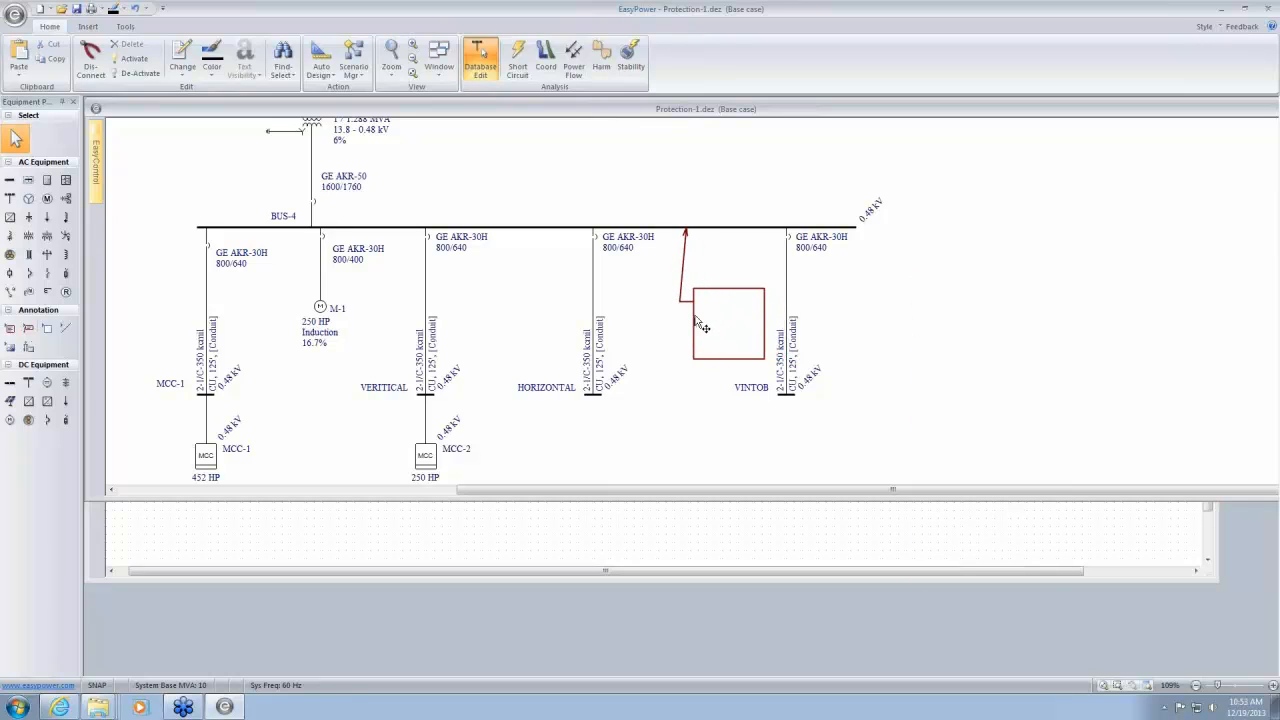
Change the note's leader terminator style to a plain line without an arrowhead
{"action": "double_click", "coordinate": [683, 266]}
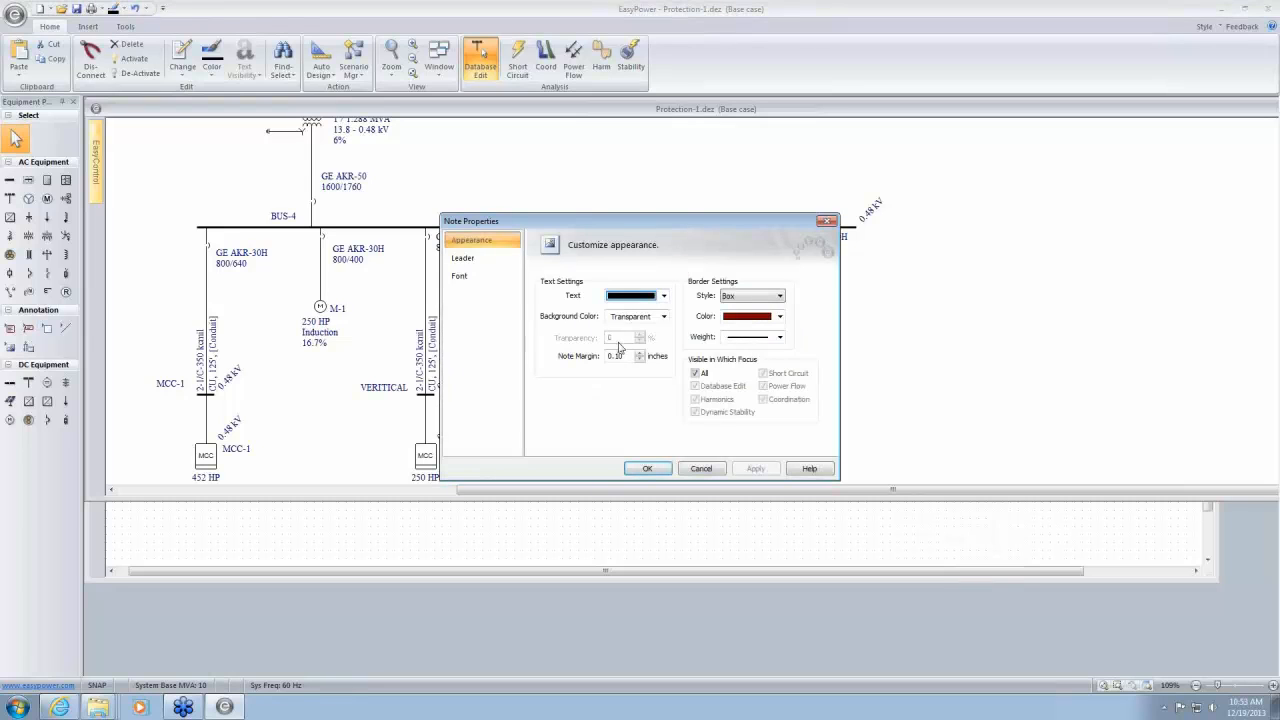
{"action": "left_click", "coordinate": [484, 260]}
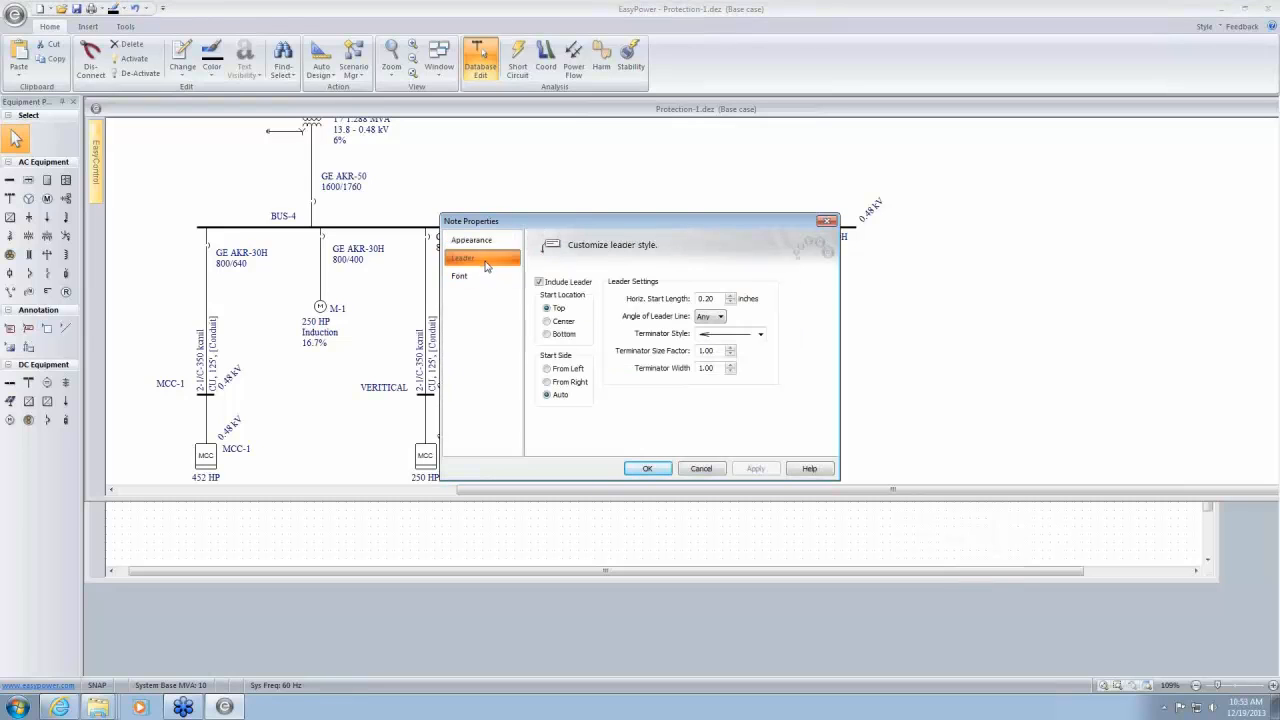
{"action": "left_click", "coordinate": [761, 335]}
{"action": "left_click", "coordinate": [729, 400]}
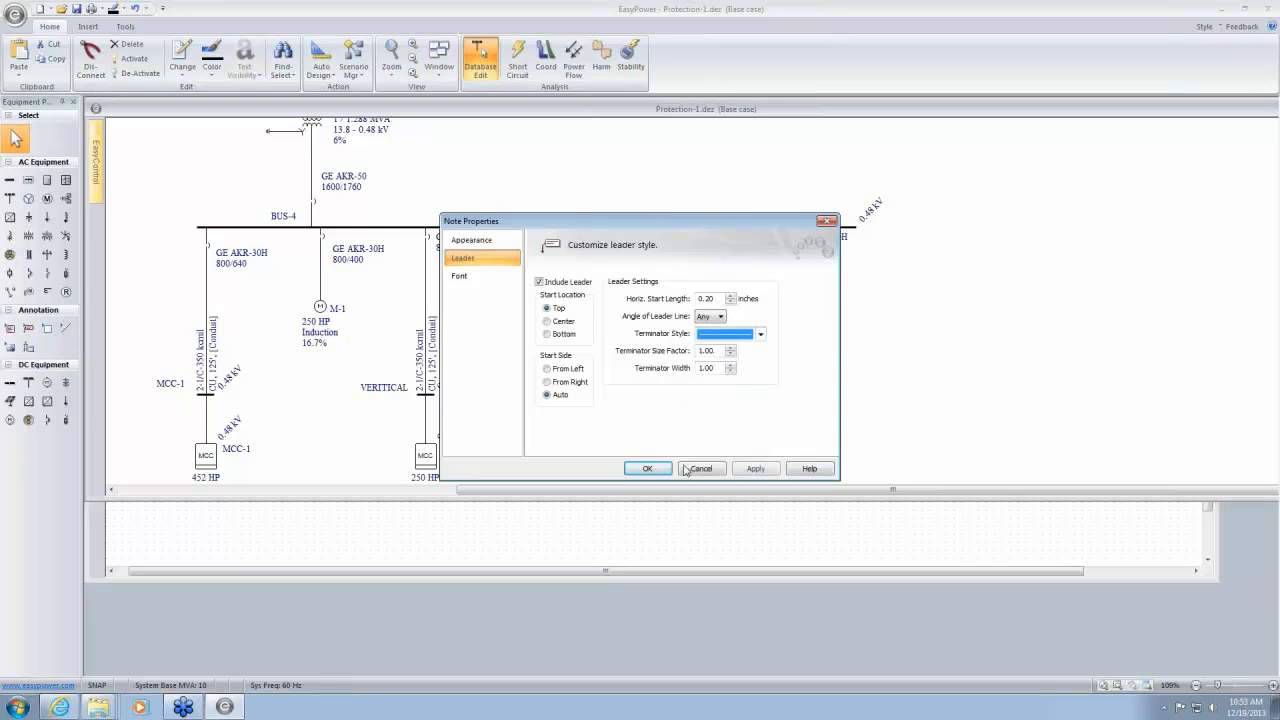
{"action": "left_click", "coordinate": [688, 469]}
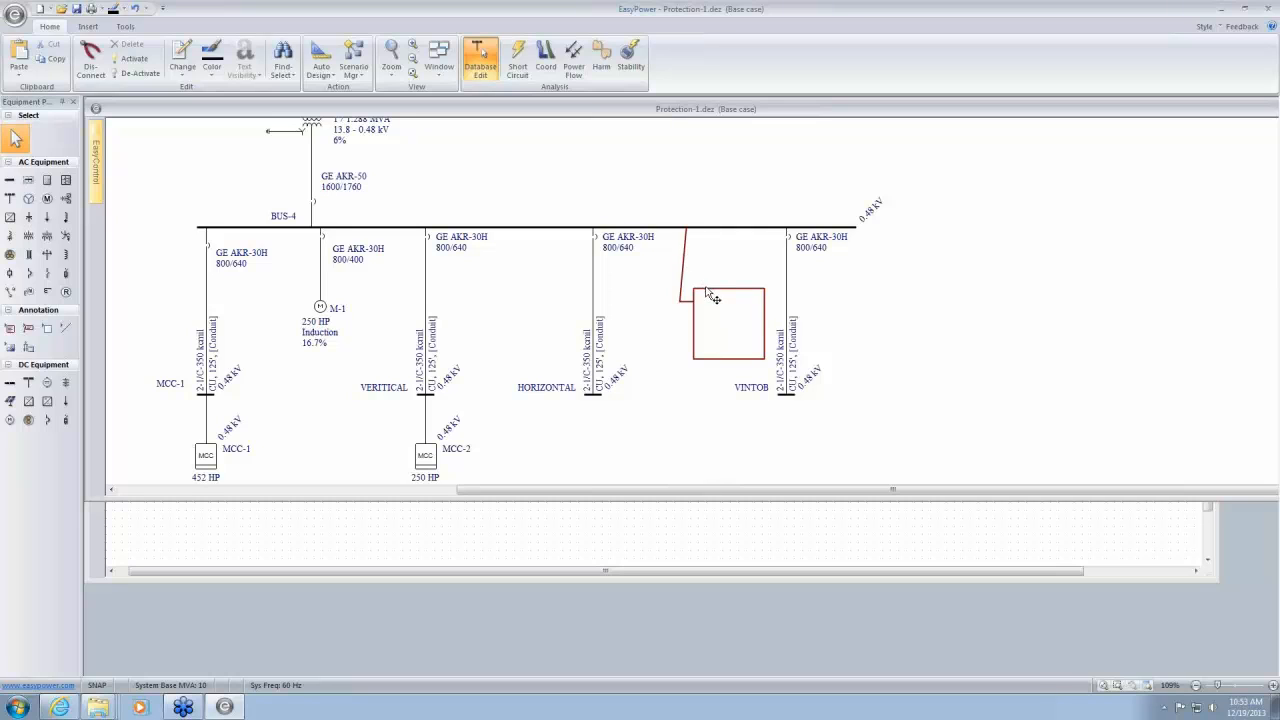
Move the note closer to BUS-4, label it "Arc Vault", and shorten its box to fit the text
{"action": "left_click_drag", "start_coordinate": [706, 288], "coordinate": [713, 271]}
{"action": "double_click", "coordinate": [738, 298]}
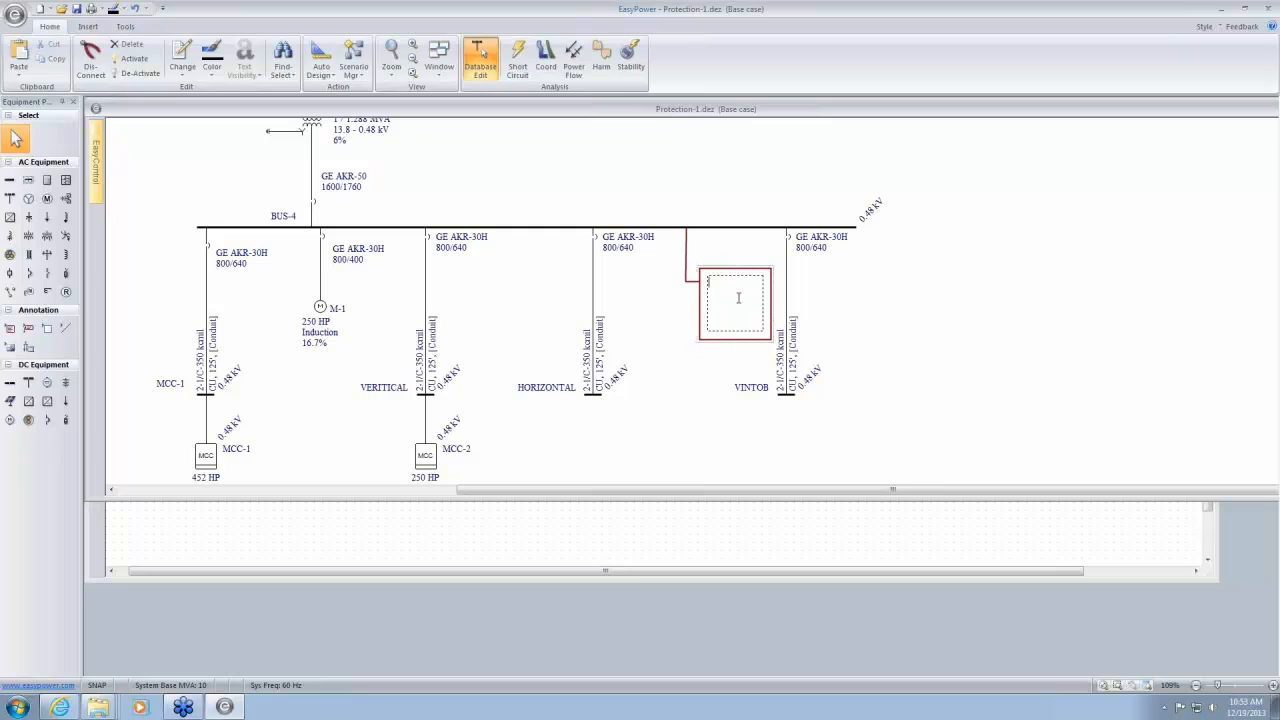
{"action": "type", "text": "Arc Vault"}
{"action": "left_click", "coordinate": [733, 341]}
{"action": "left_click_drag", "start_coordinate": [734, 341], "coordinate": [745, 306]}
{"action": "left_click", "coordinate": [880, 304]}
Calculate the arc flash hazard at BUS-4 in short circuit analysis and examine the arc flash report
{"action": "left_click", "coordinate": [519, 64]}
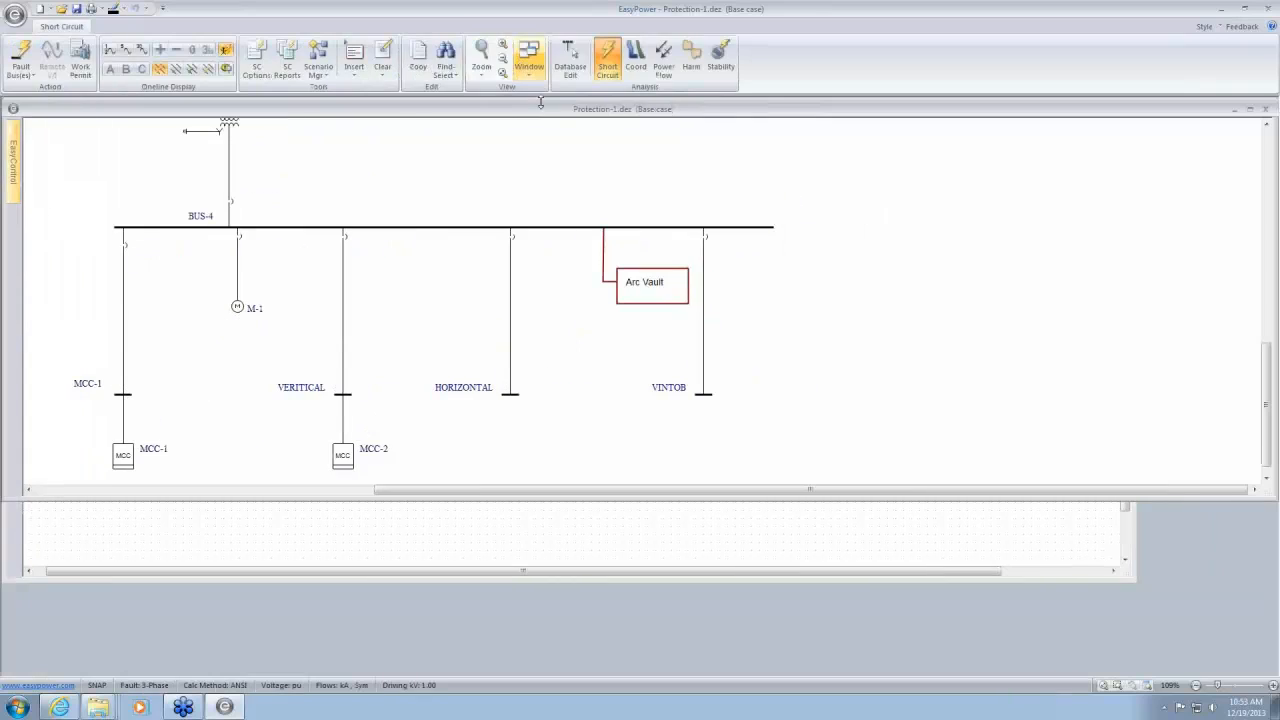
{"action": "left_click", "coordinate": [581, 227]}
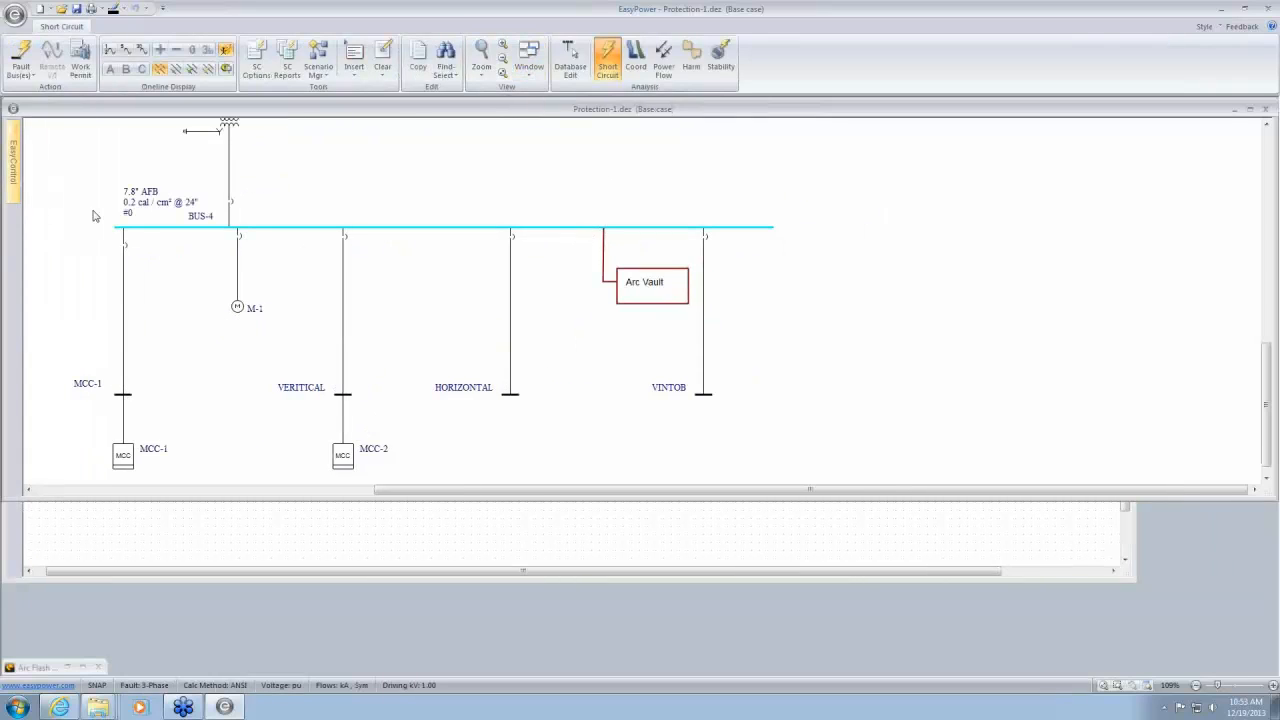
{"action": "scroll", "coordinate": [142, 207], "scroll_direction": "up", "scroll_amount": 3}
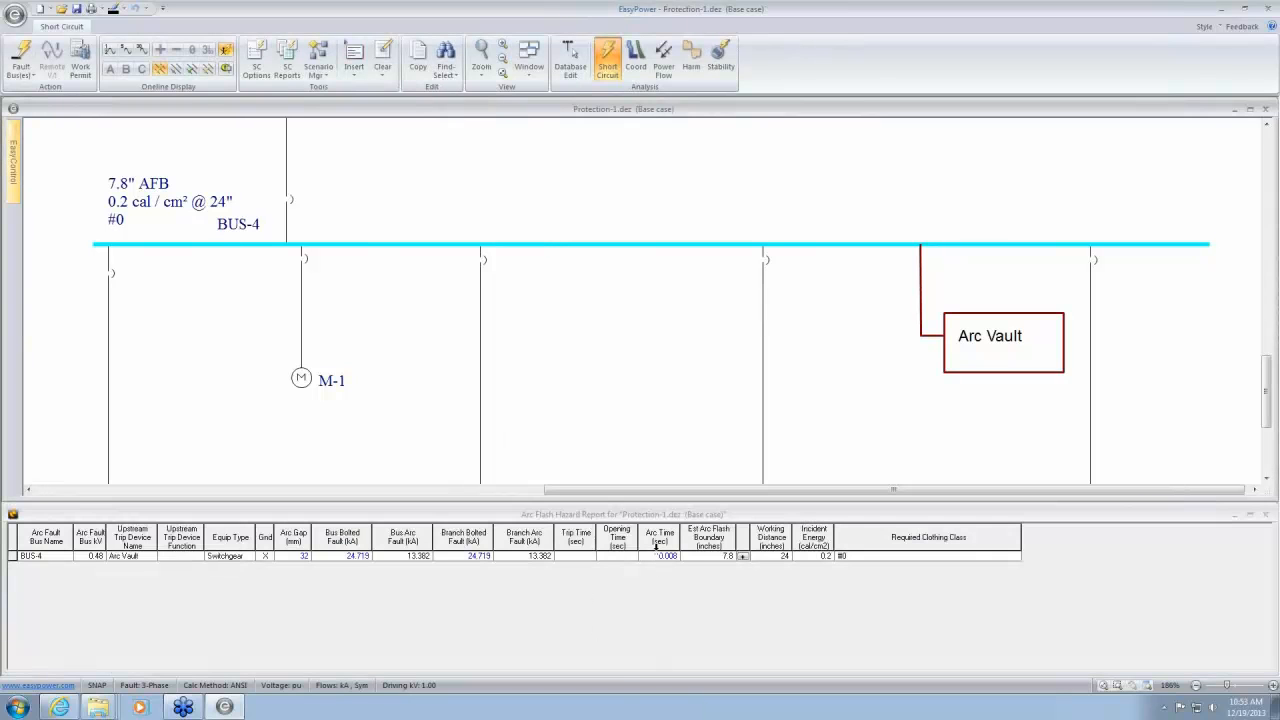
Return to database editing, review BUS-4's user-defined trip time settings and the alternative trip time options, and close without changes
{"action": "left_click", "coordinate": [571, 62]}
{"action": "scroll", "coordinate": [670, 315], "scroll_direction": "down", "scroll_amount": 3}
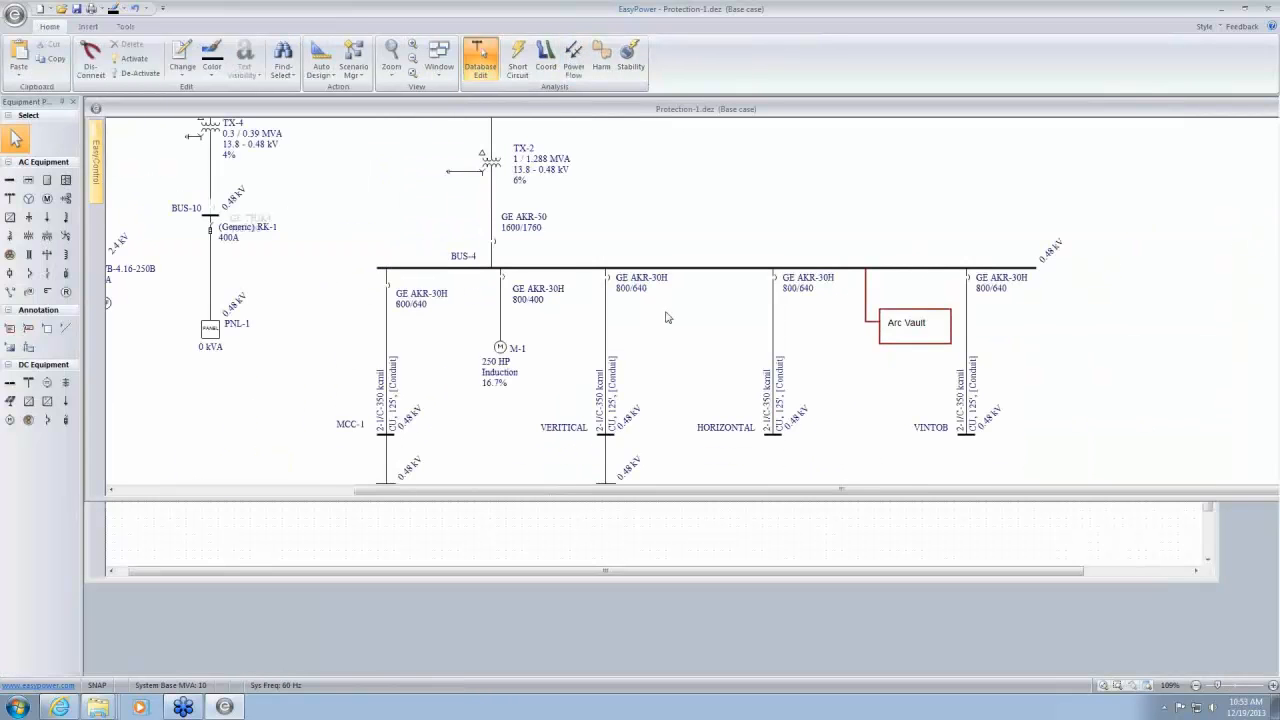
{"action": "left_click_drag", "start_coordinate": [666, 313], "coordinate": [628, 291]}
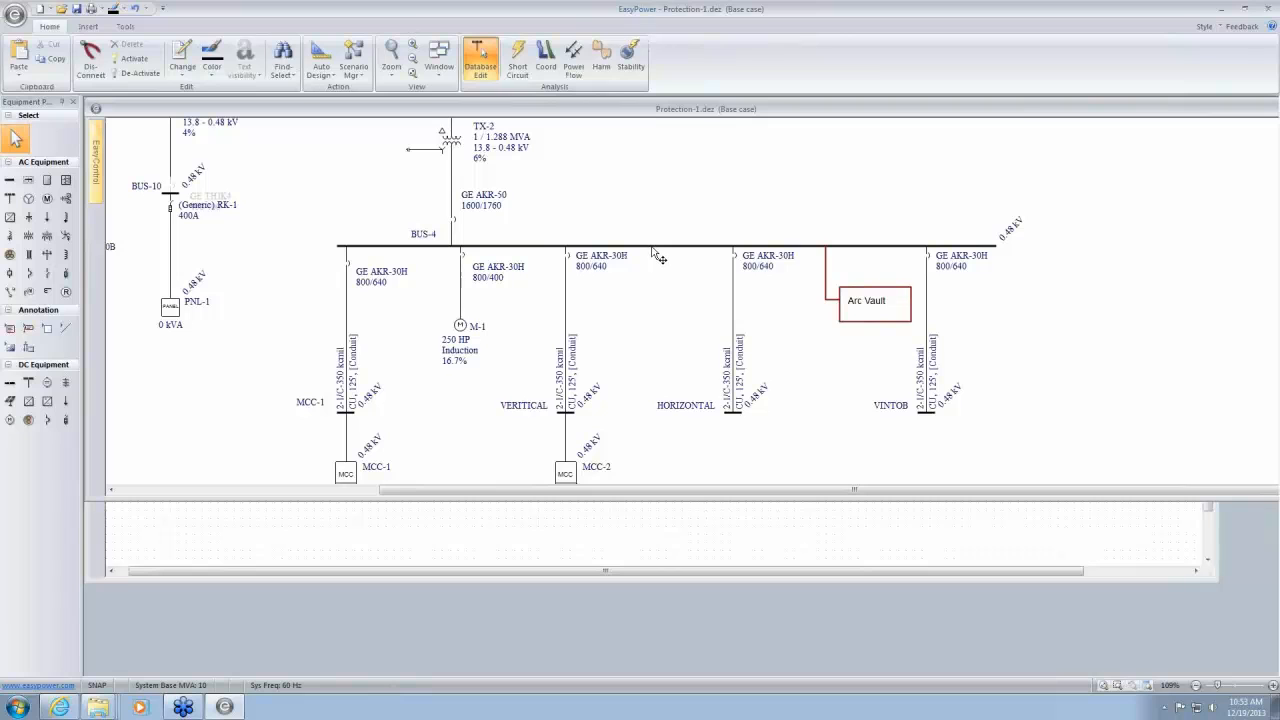
{"action": "double_click", "coordinate": [652, 247]}
{"action": "left_click", "coordinate": [630, 256]}
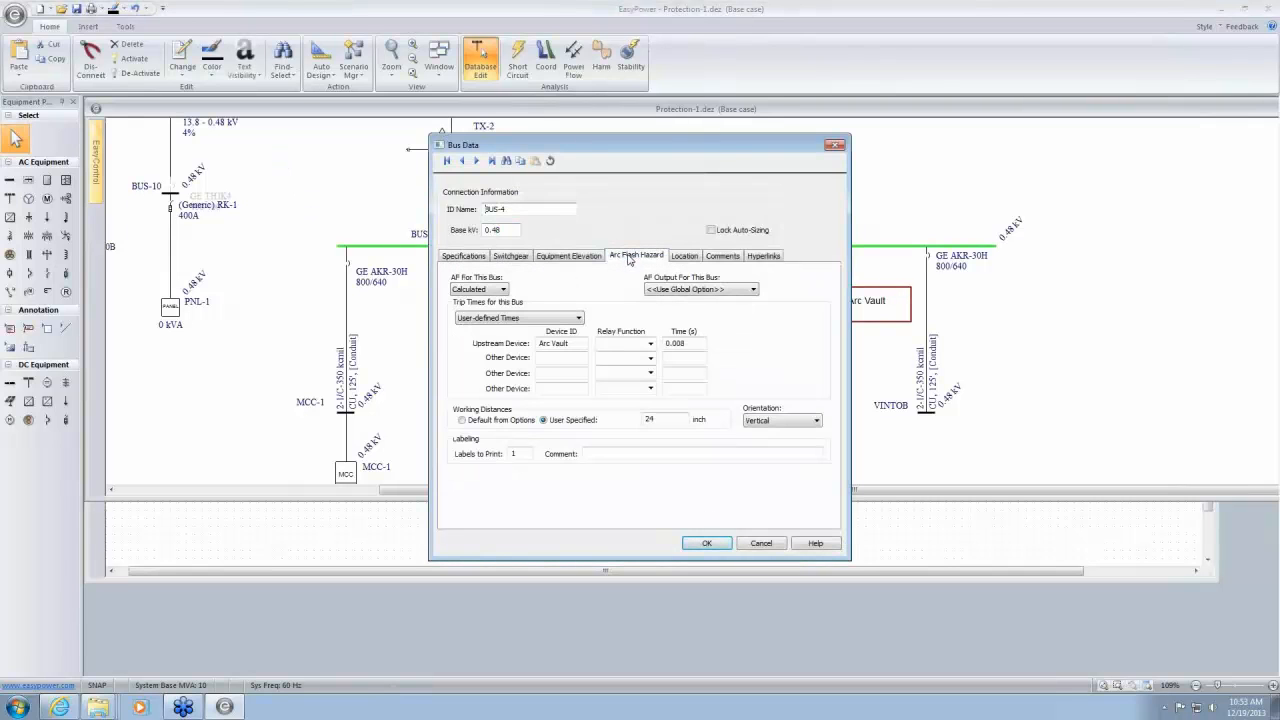
{"action": "left_click_drag", "start_coordinate": [690, 148], "coordinate": [921, 90]}
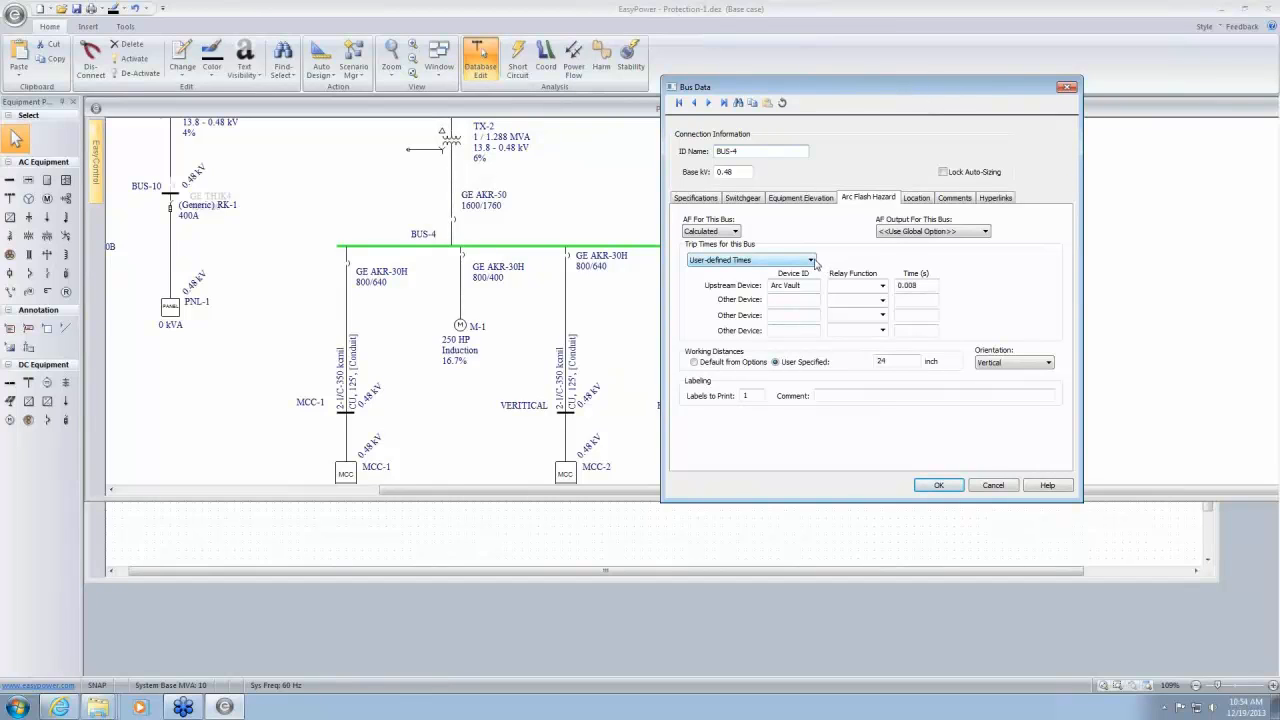
{"action": "left_click", "coordinate": [812, 261]}
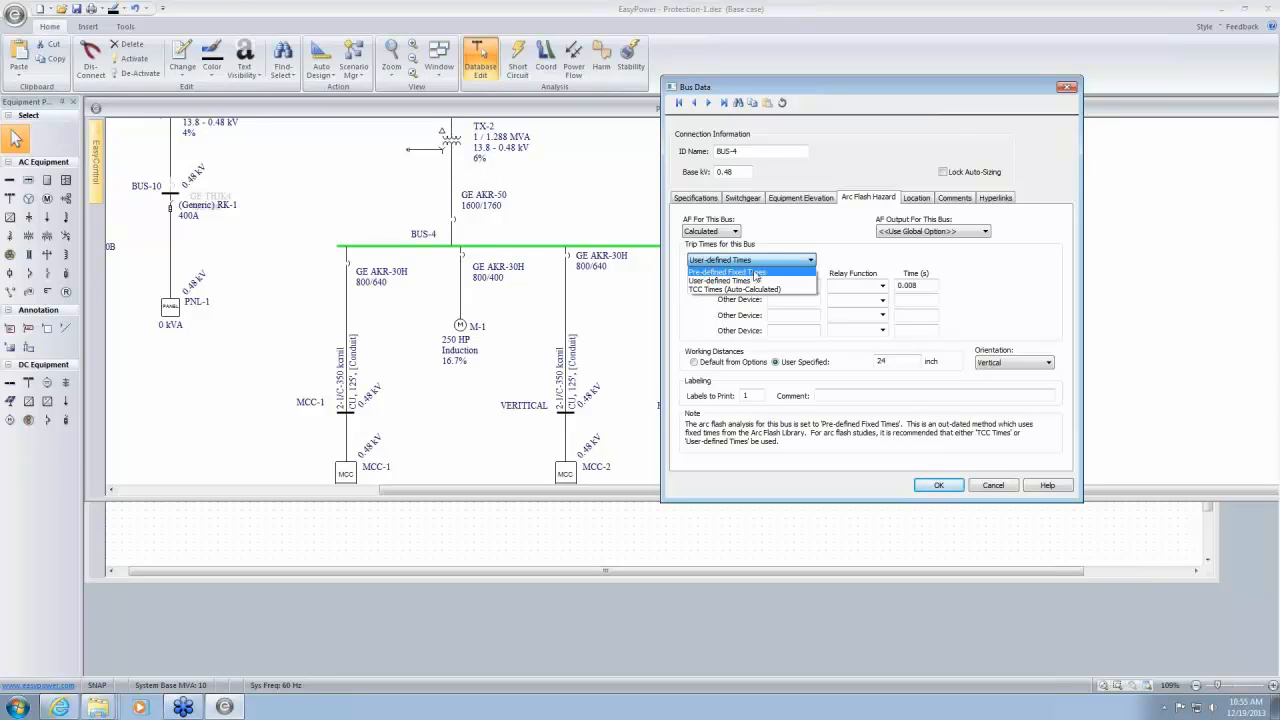
{"action": "left_click", "coordinate": [1024, 278]}
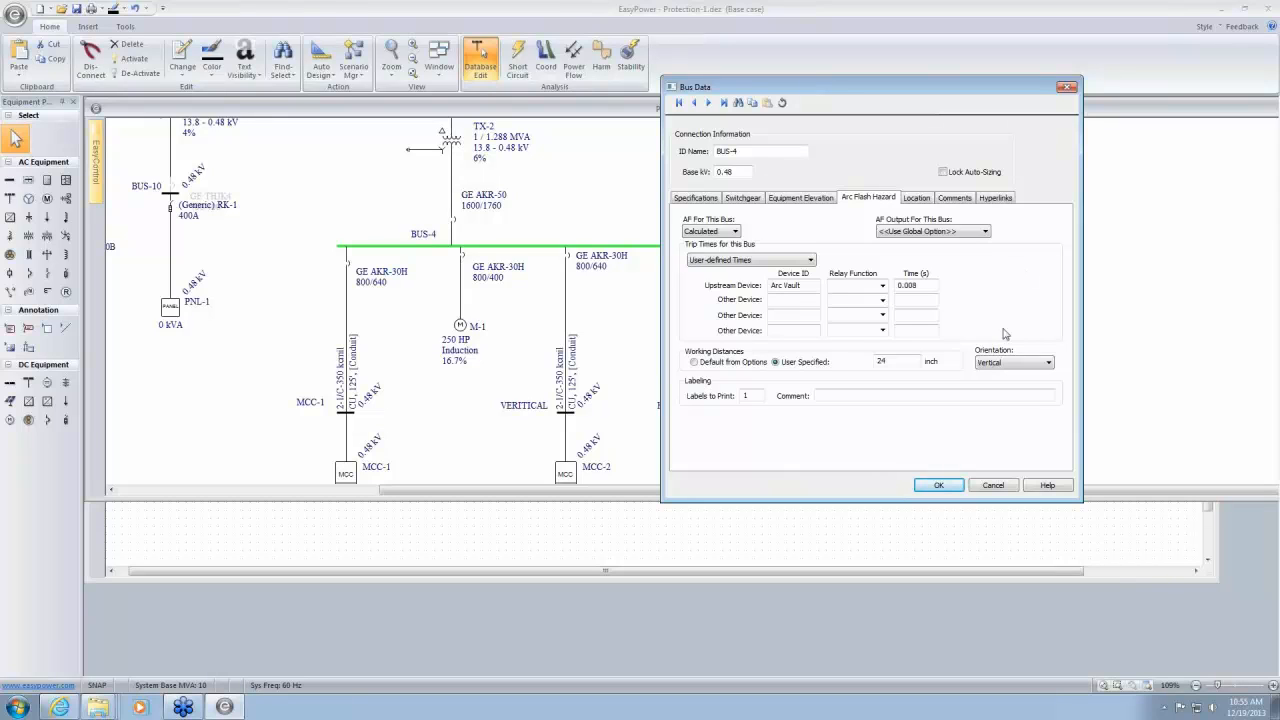
{"action": "left_click", "coordinate": [992, 486]}
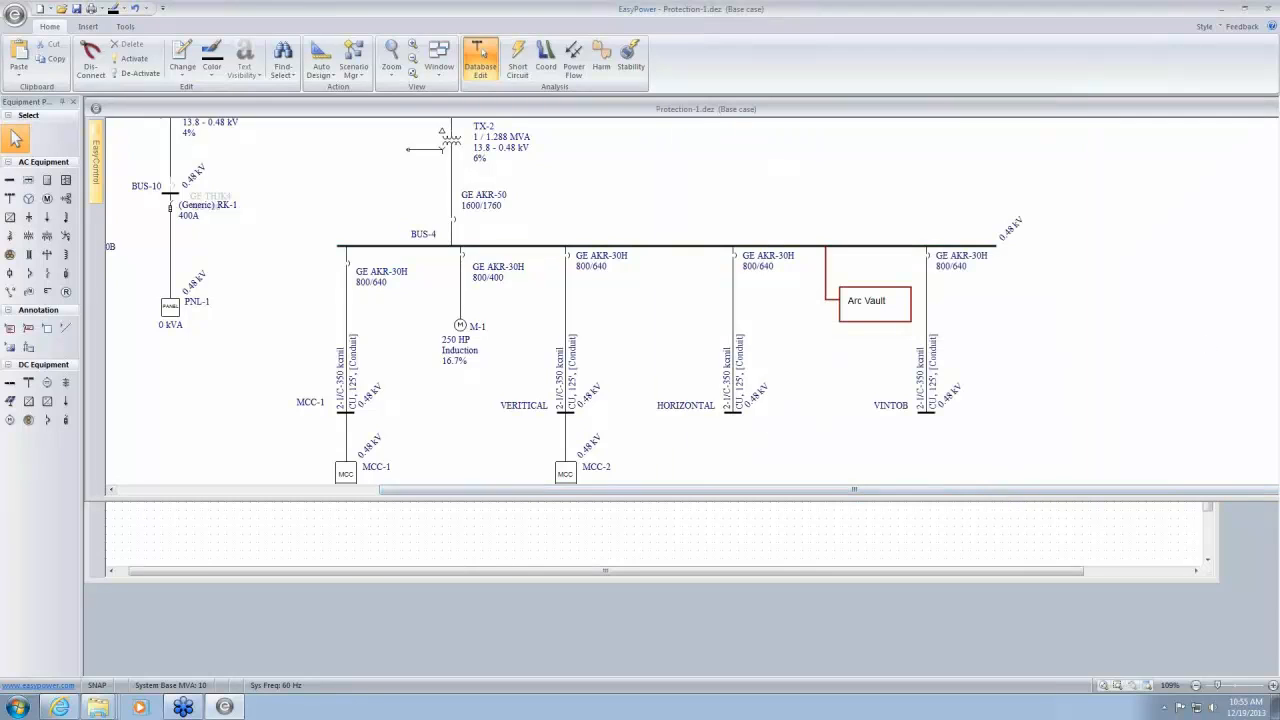
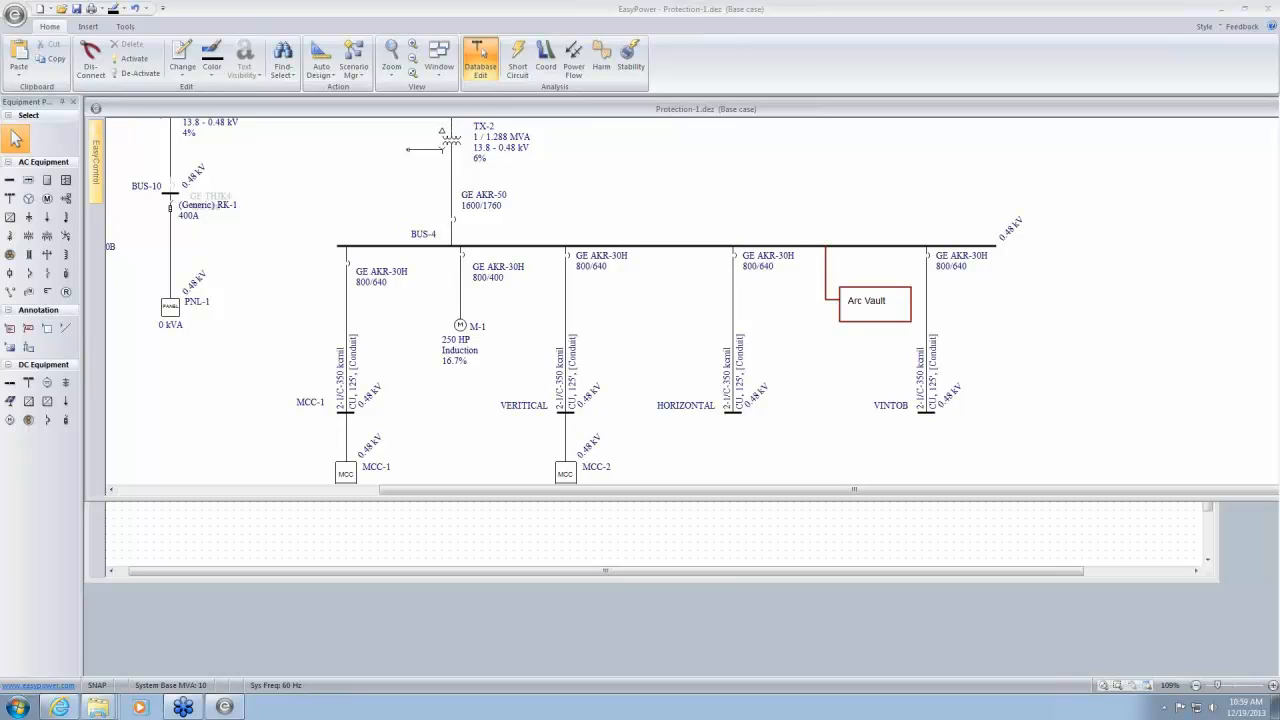
Calculate the arc flash hazard at the MAIN SWG bus in short circuit analysis
{"action": "left_click", "coordinate": [519, 58]}
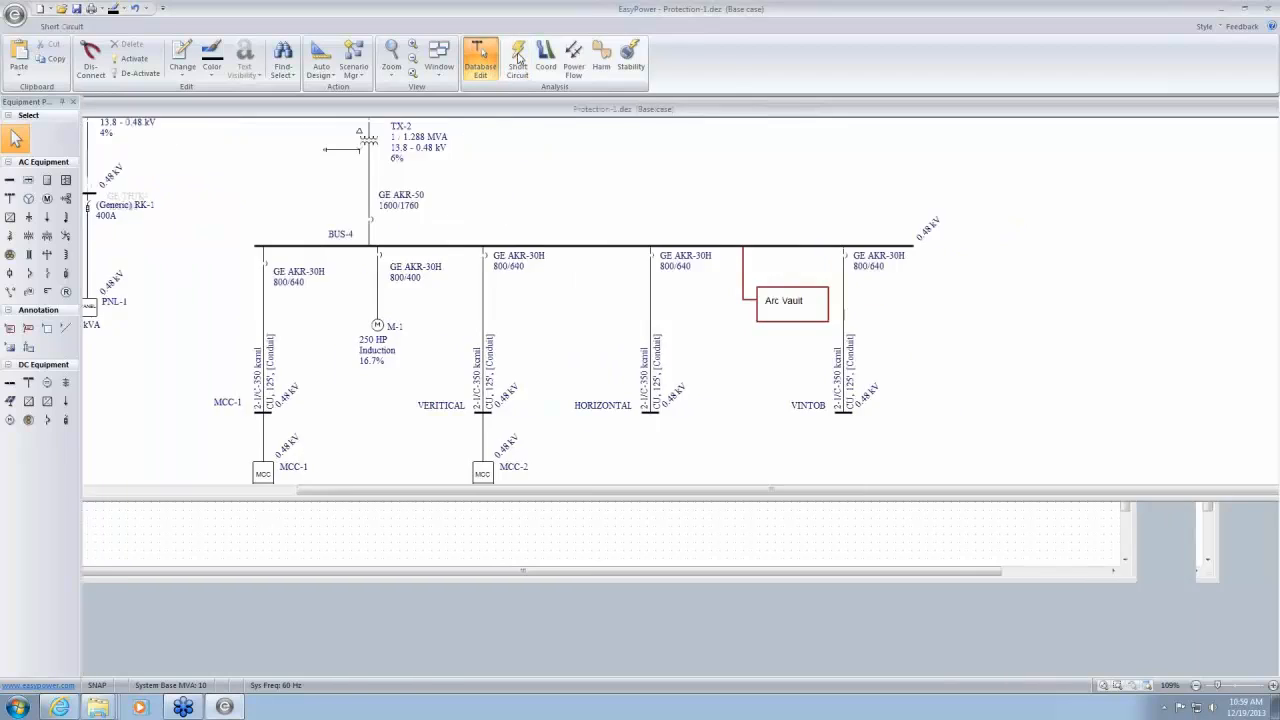
{"action": "left_click_drag", "start_coordinate": [491, 180], "coordinate": [675, 458]}
{"action": "left_click_drag", "start_coordinate": [388, 174], "coordinate": [575, 182]}
{"action": "left_click", "coordinate": [575, 180]}
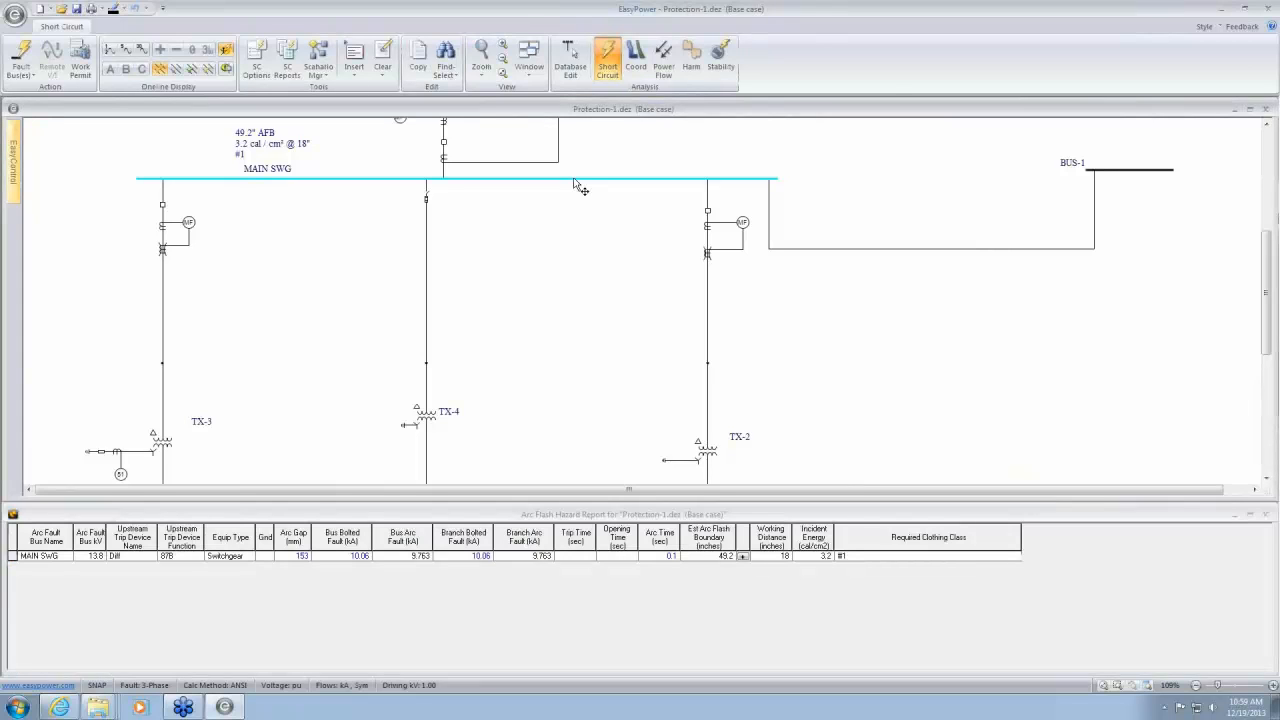
Set MAIN SWG's arc flash trip times to TCC Times (Auto-Calculated) and recalculate its arc flash hazard
{"action": "left_click", "coordinate": [570, 58]}
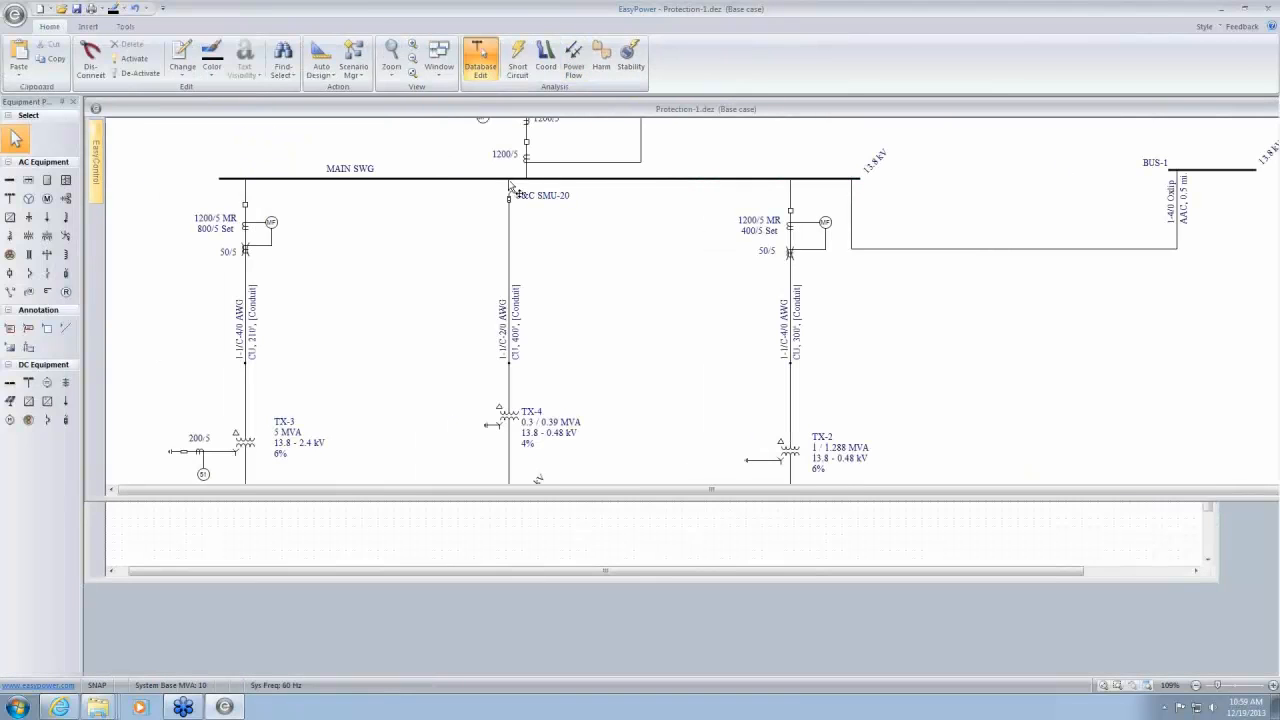
{"action": "double_click", "coordinate": [509, 182]}
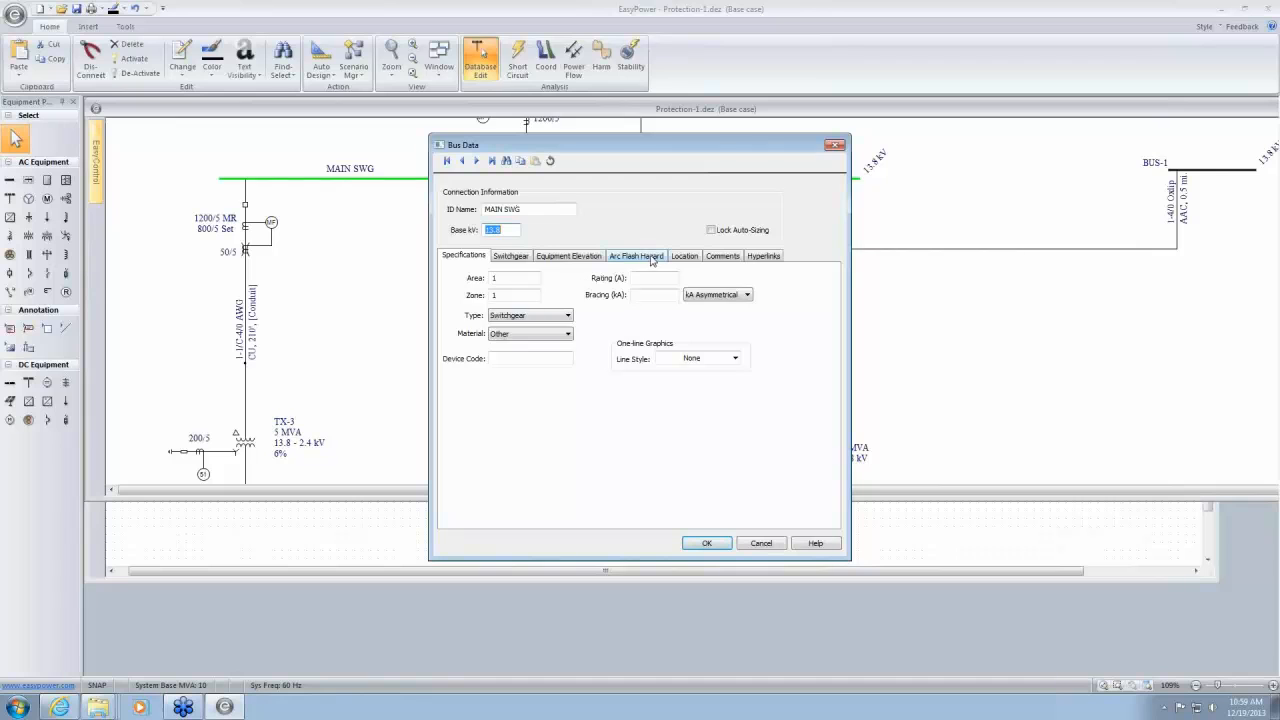
{"action": "left_click", "coordinate": [652, 257]}
{"action": "left_click", "coordinate": [577, 318]}
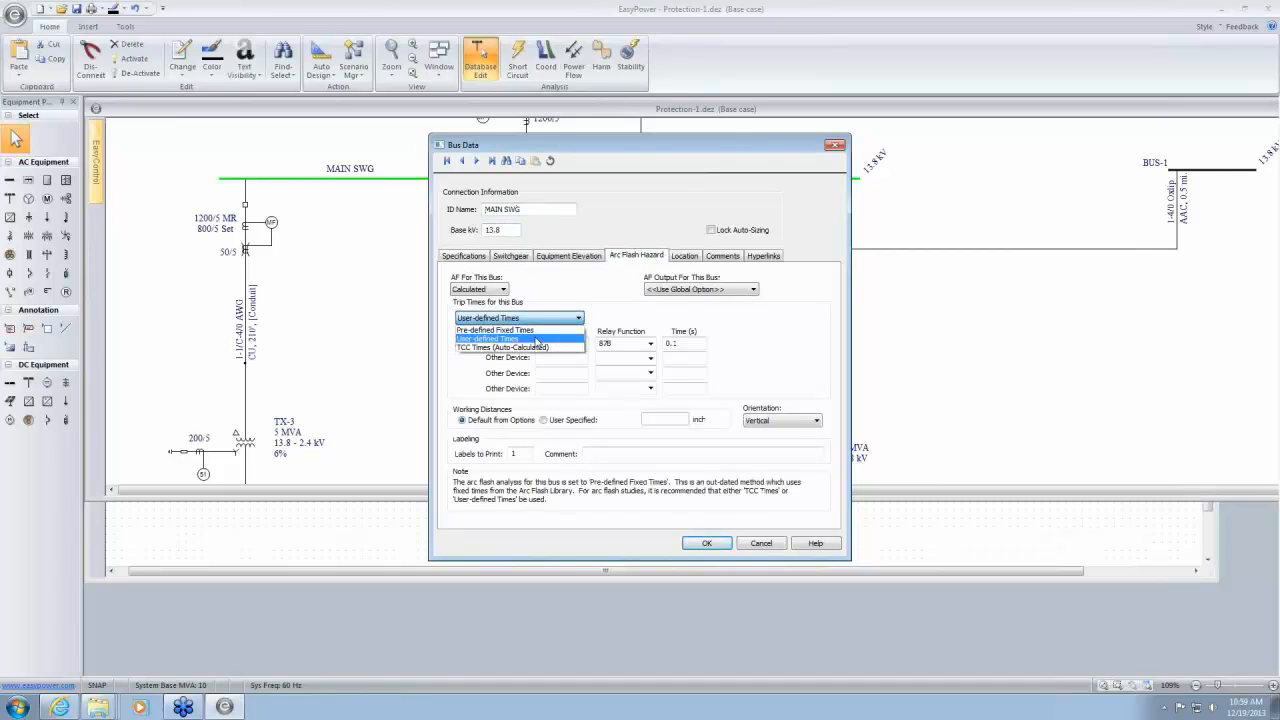
{"action": "left_click", "coordinate": [522, 347]}
{"action": "left_click", "coordinate": [707, 543]}
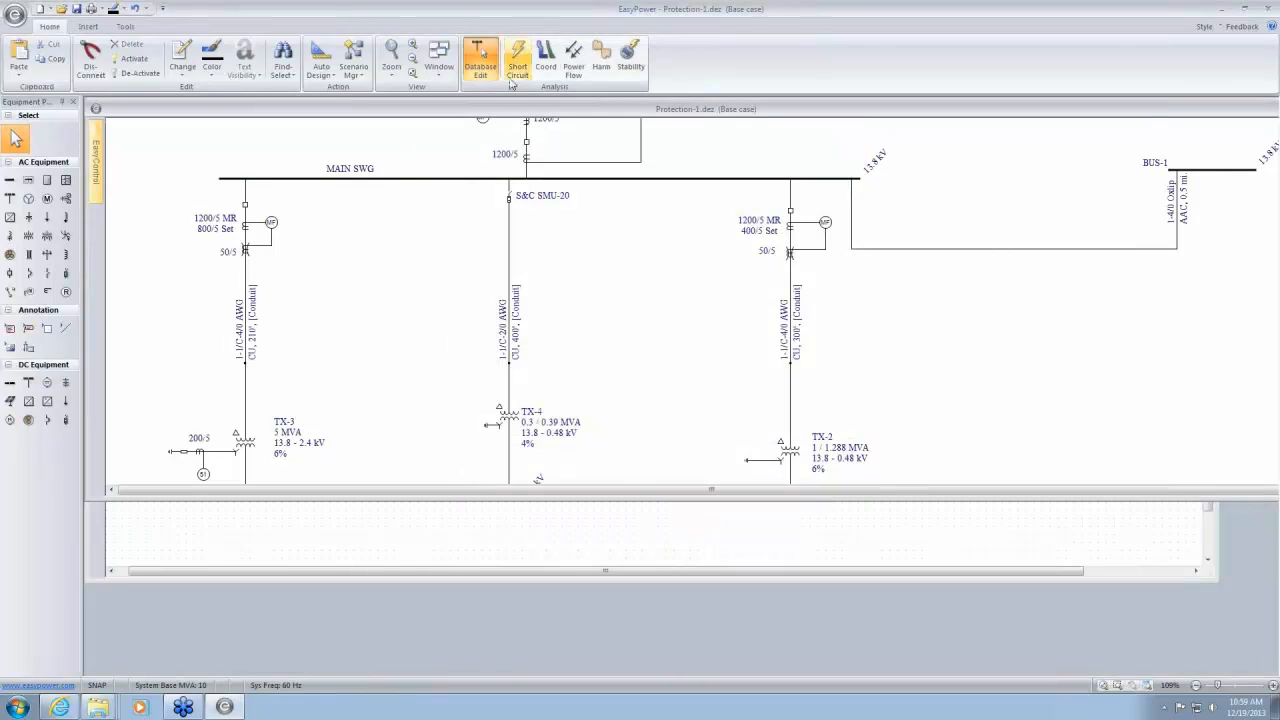
{"action": "left_click", "coordinate": [515, 62]}
{"action": "double_click", "coordinate": [401, 179]}
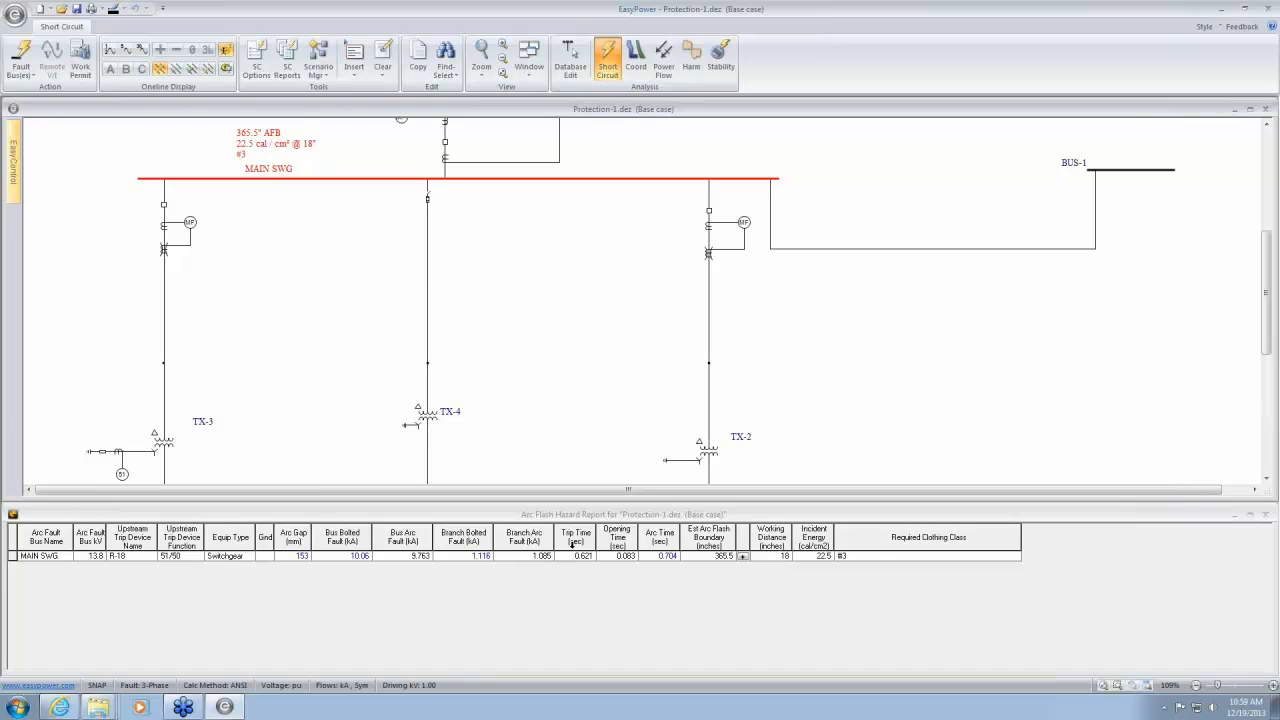
Plot the time-current curve of the 51/50 relay just below the PSE bus, upstream of transformer TX-1
{"action": "left_click_drag", "start_coordinate": [548, 270], "coordinate": [545, 452]}
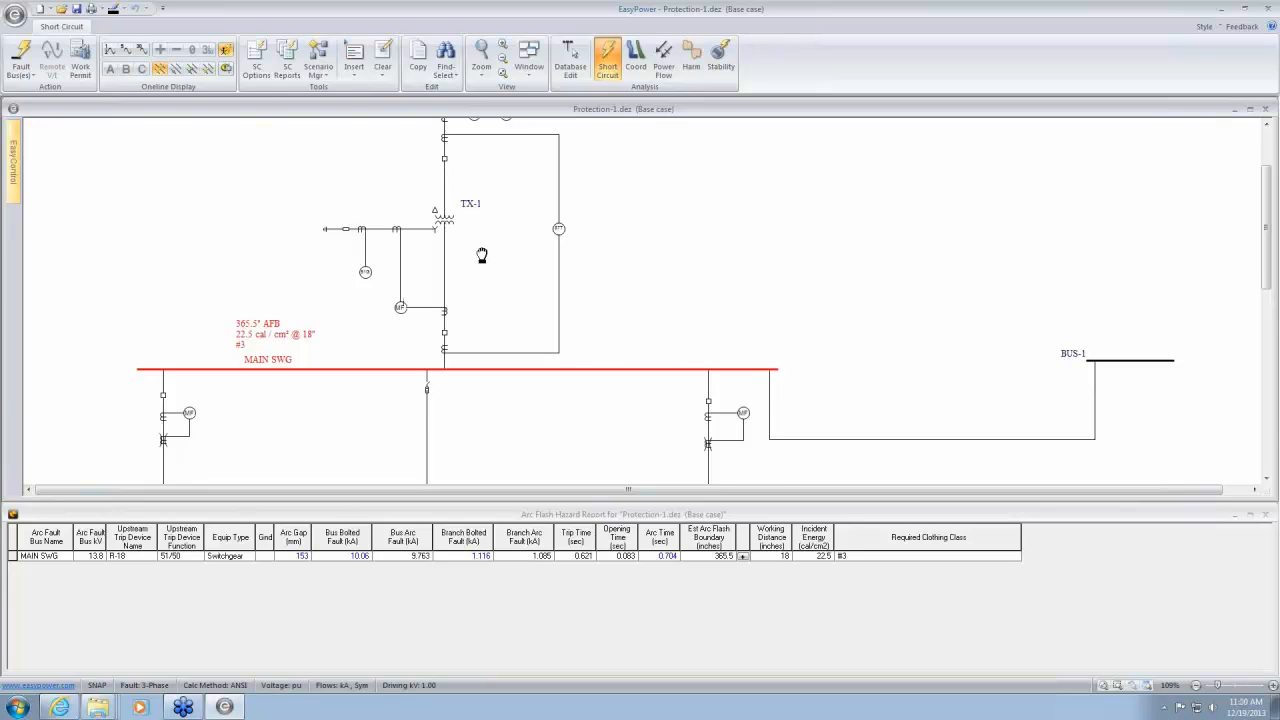
{"action": "scroll", "coordinate": [480, 252], "scroll_direction": "up", "scroll_amount": 1}
{"action": "left_click", "coordinate": [473, 219]}
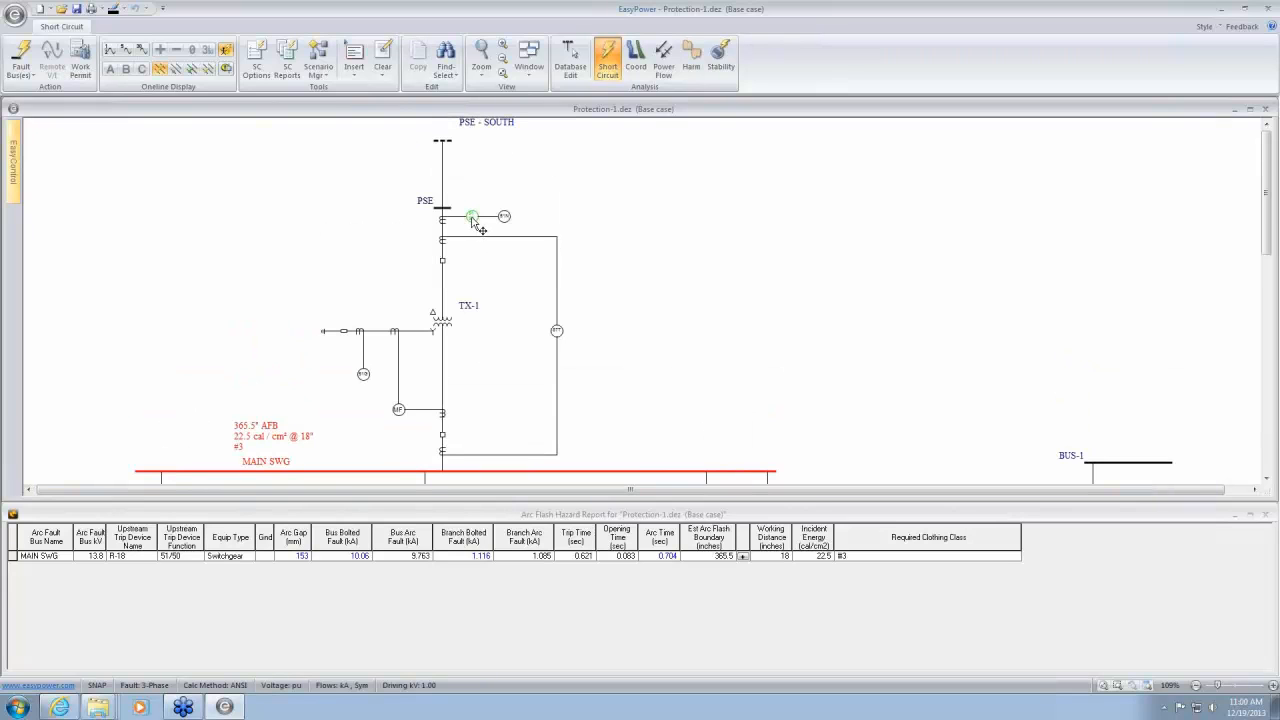
{"action": "left_click", "coordinate": [636, 58]}
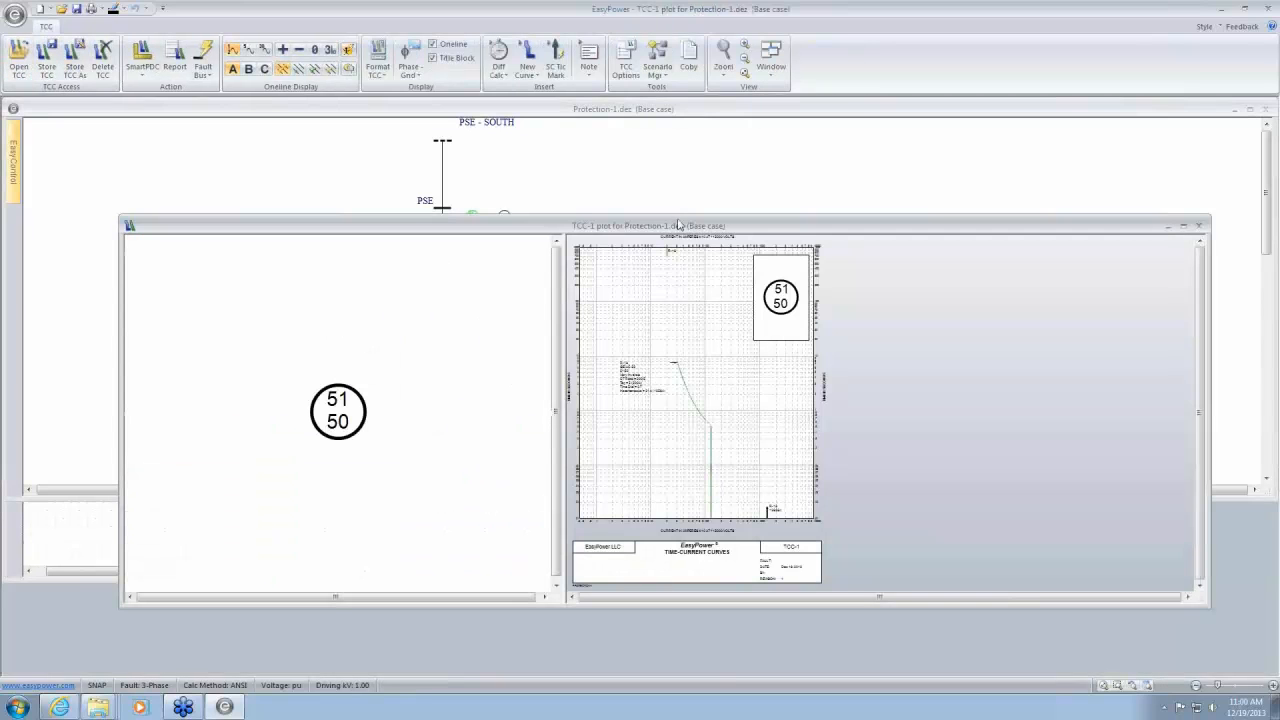
Enlarge the TCC-1 plot, examine the 51/50 relay curve near its instantaneous pickup, and close the plot without storing it
{"action": "double_click", "coordinate": [678, 228]}
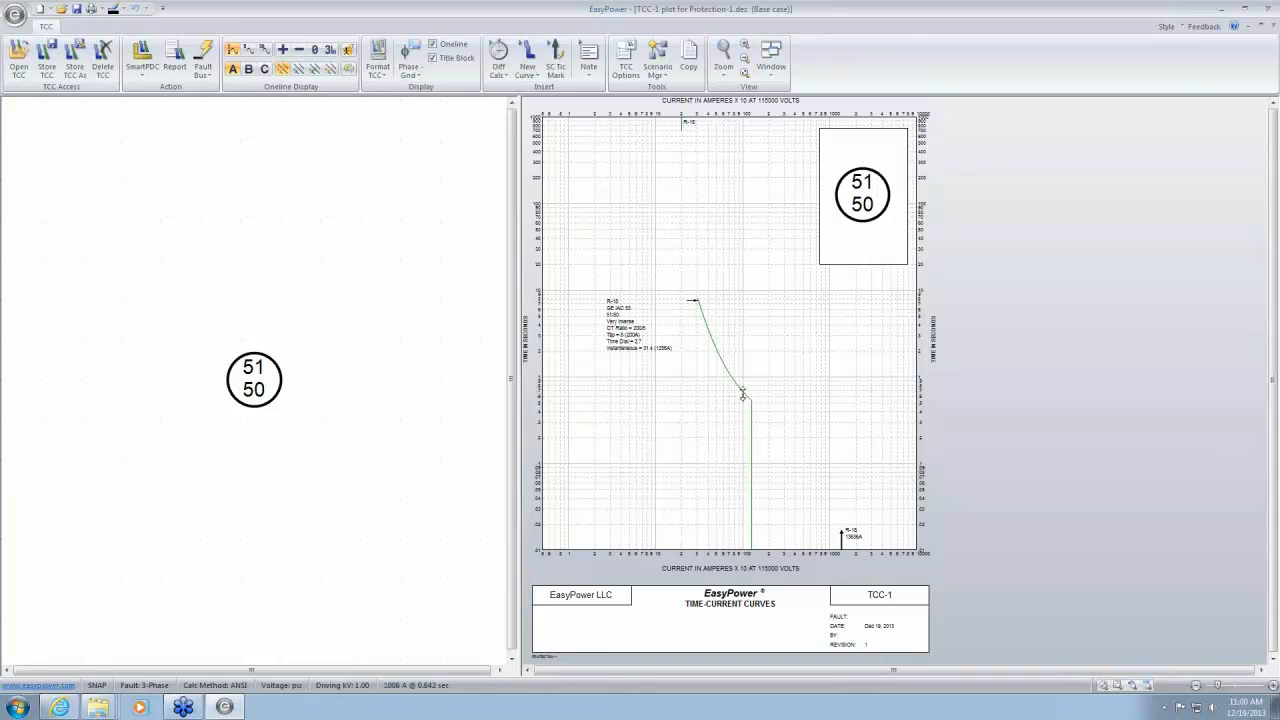
{"action": "mouse_move", "coordinate": [743, 392]}
{"action": "scroll", "coordinate": [743, 392], "scroll_direction": "up", "scroll_amount": 2}
{"action": "scroll", "coordinate": [772, 336], "scroll_direction": "up", "scroll_amount": 2}
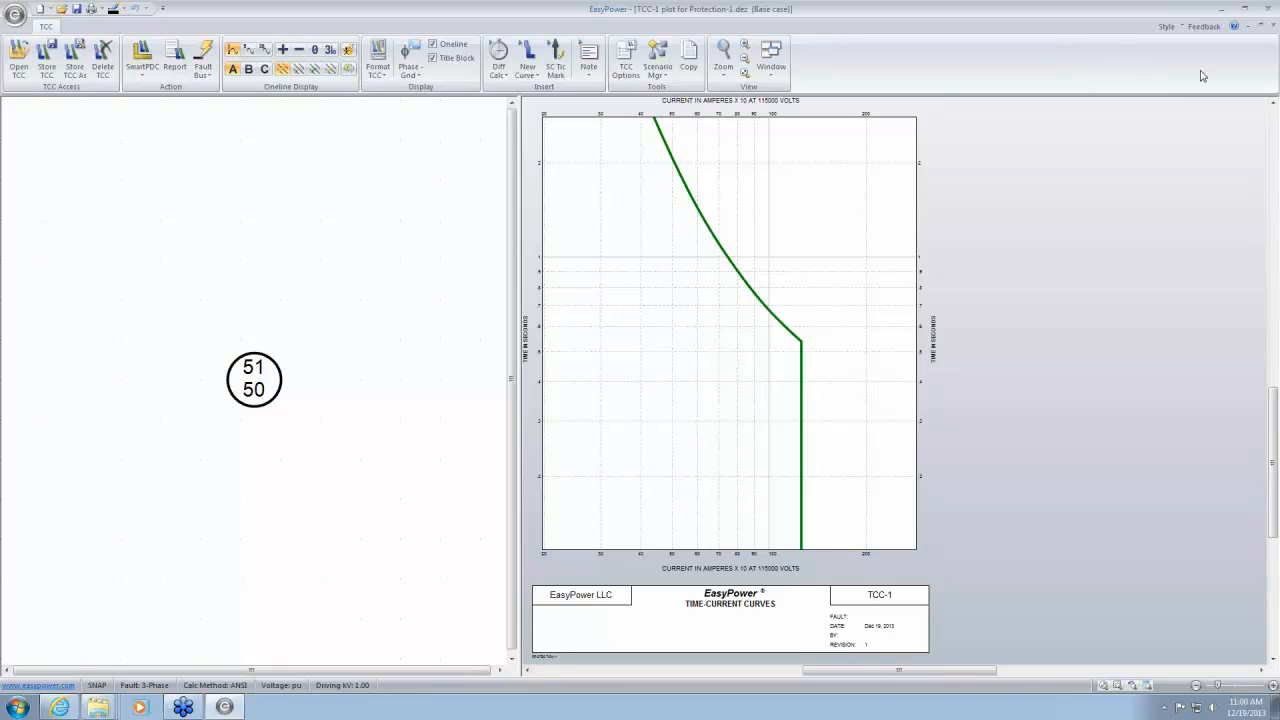
{"action": "left_click", "coordinate": [1274, 27]}
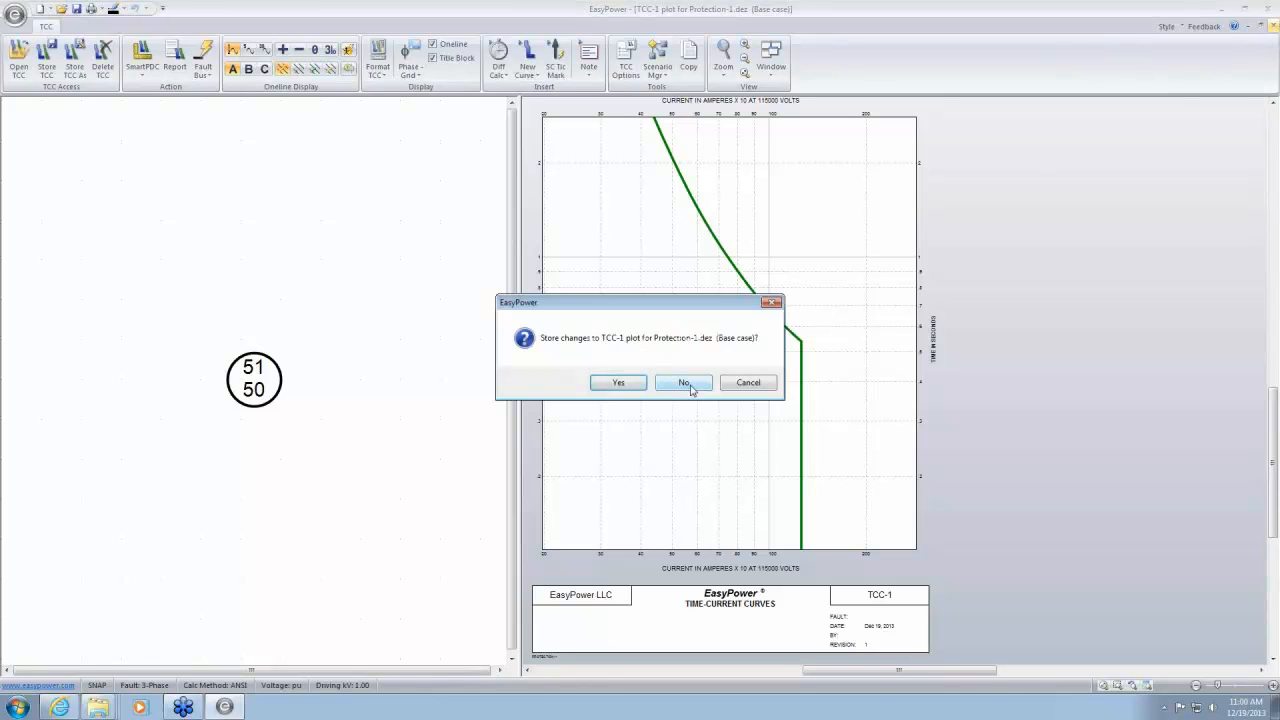
{"action": "left_click", "coordinate": [686, 387]}
Plot the time-current curves of the equipment between PSE and MAIN SWG, and remove the 51G and MF relays from the plot
{"action": "left_click_drag", "start_coordinate": [348, 180], "coordinate": [507, 434]}
{"action": "left_click", "coordinate": [18, 60]}
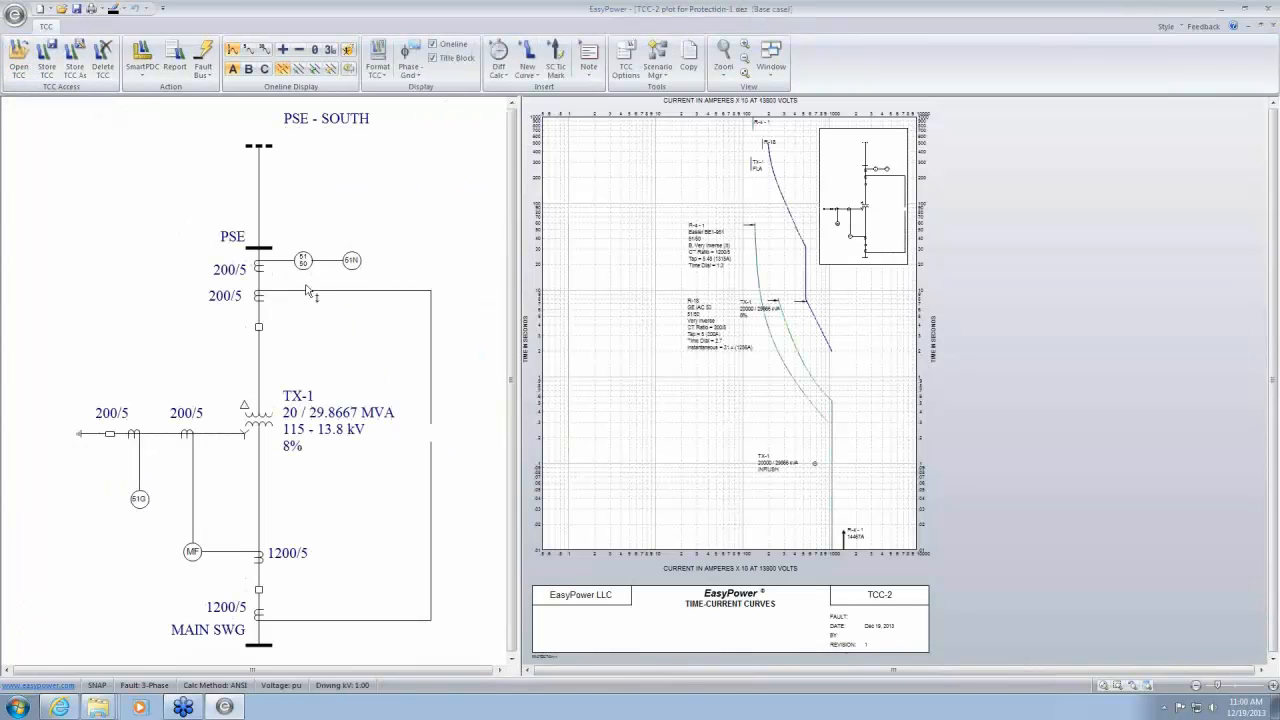
{"action": "left_click_drag", "start_coordinate": [78, 483], "coordinate": [227, 578]}
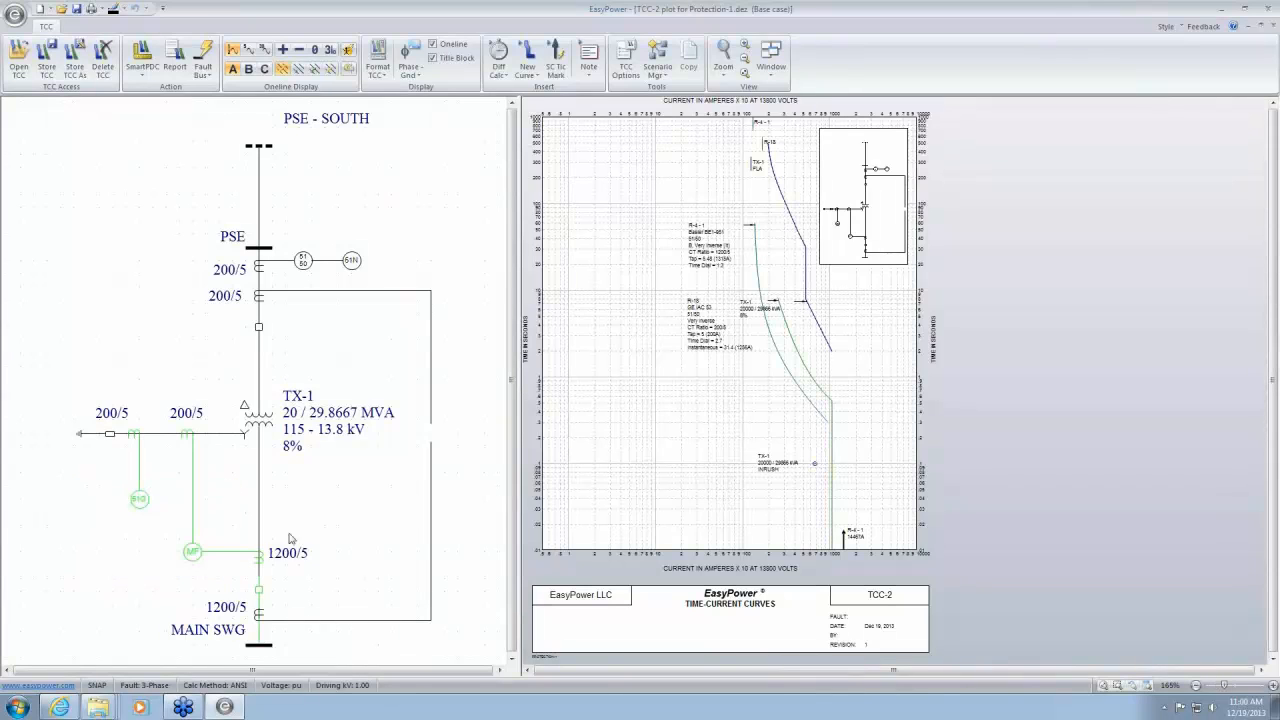
{"action": "key", "text": "Delete"}
{"action": "left_click", "coordinate": [583, 385]}
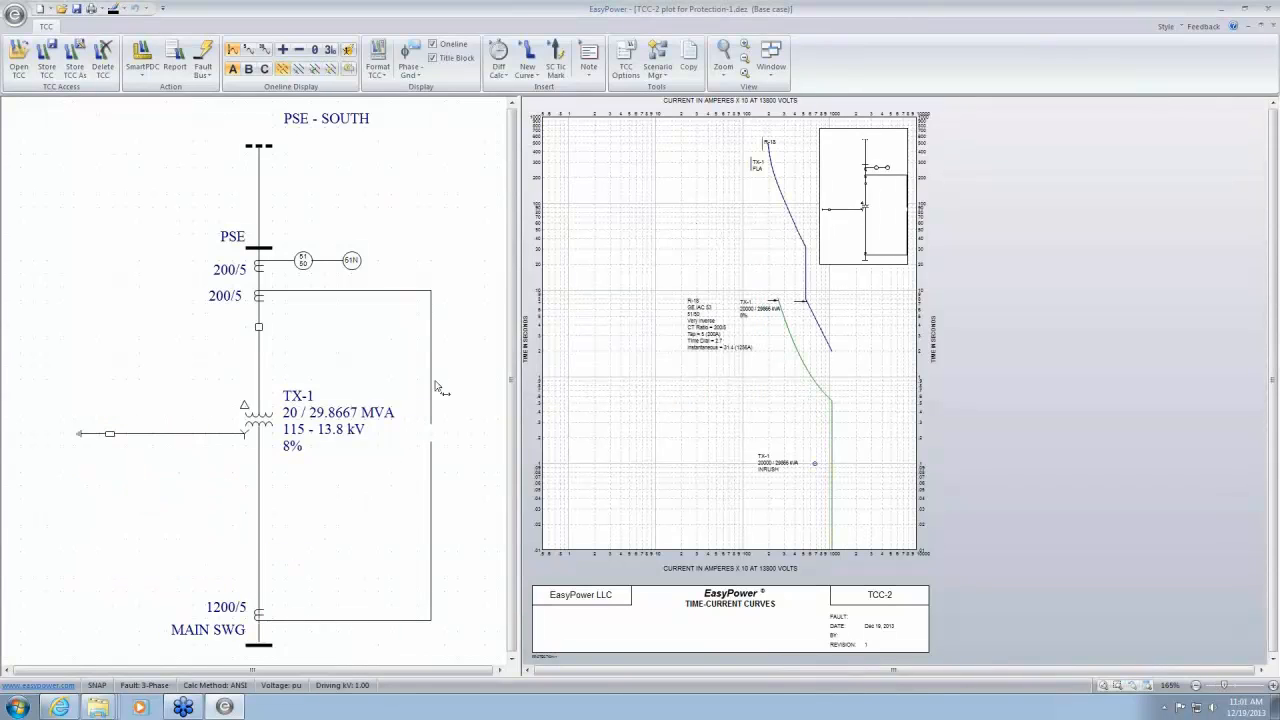
Remove the transformer differential relay and the 51N relay from the plotted one-line
{"action": "left_click_drag", "start_coordinate": [410, 372], "coordinate": [450, 478]}
{"action": "key", "text": "Delete"}
{"action": "left_click", "coordinate": [590, 380]}
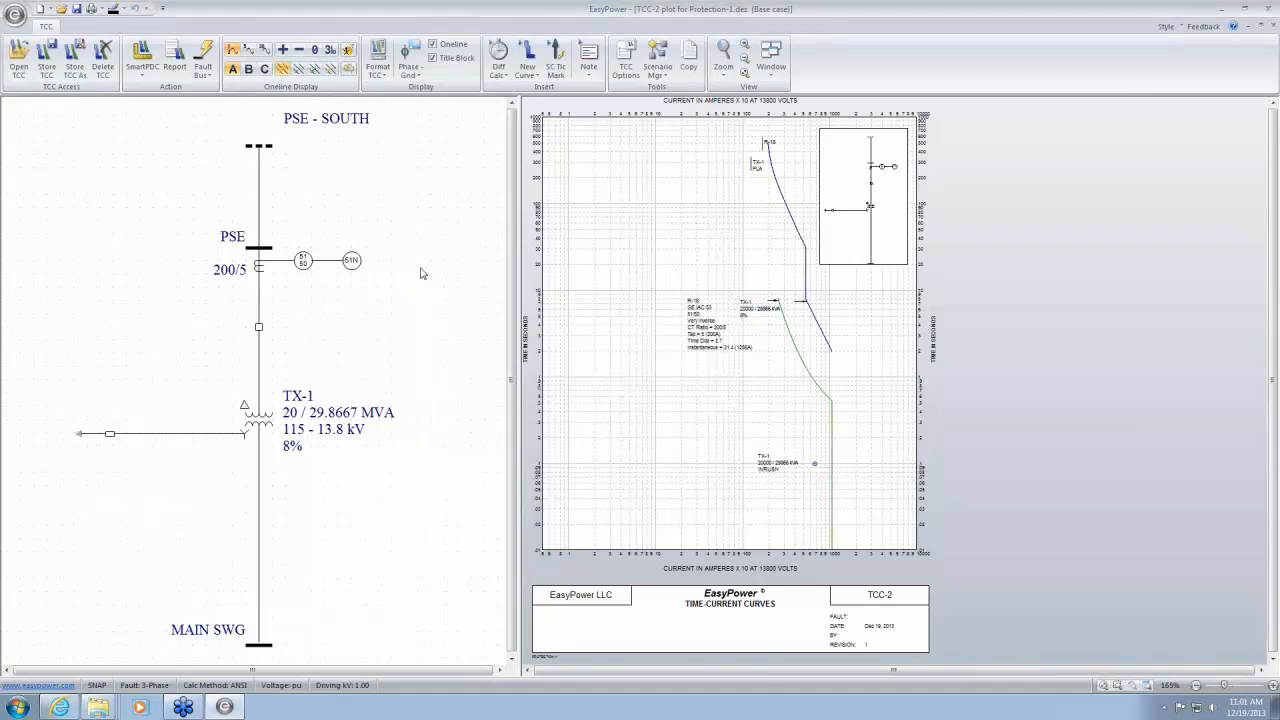
{"action": "left_click", "coordinate": [351, 262]}
{"action": "key", "text": "Delete"}
{"action": "left_click", "coordinate": [589, 384]}
Fault the MAIN SWG bus on the plotted one-line and hide the plot's title block
{"action": "left_click", "coordinate": [270, 645]}
{"action": "scroll", "coordinate": [329, 443], "scroll_direction": "up", "scroll_amount": 4}
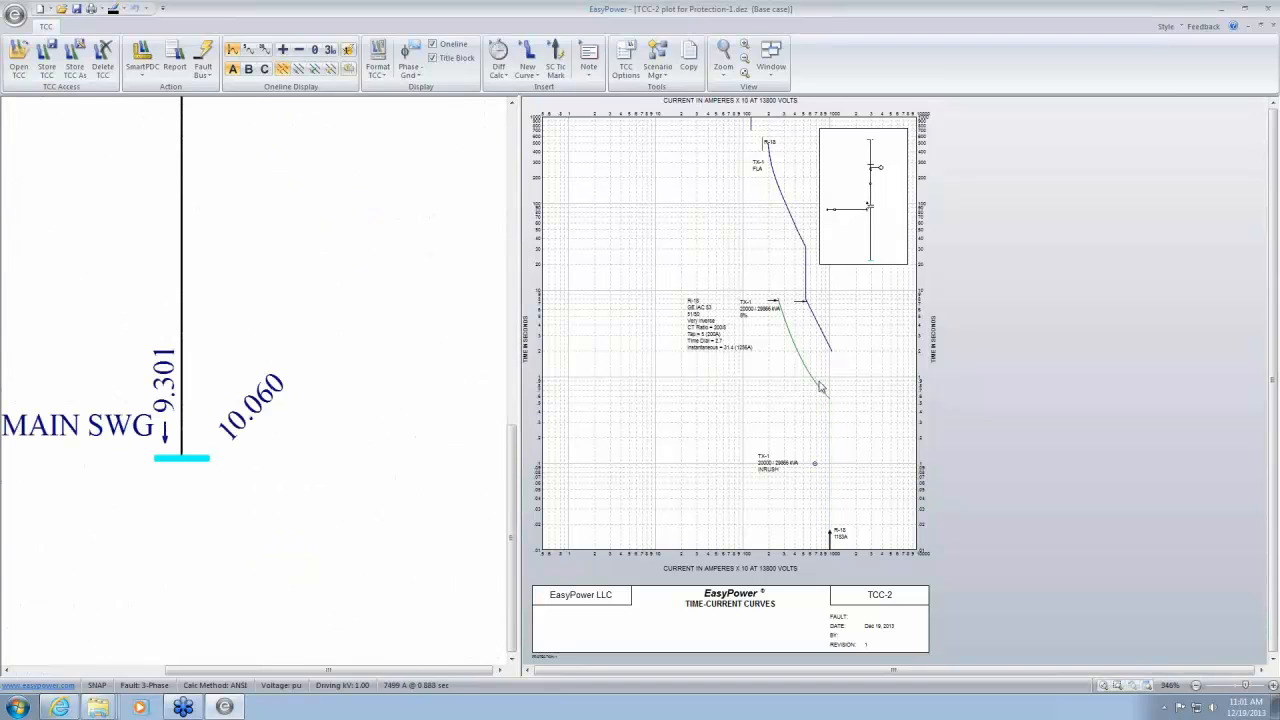
{"action": "left_click", "coordinate": [433, 58]}
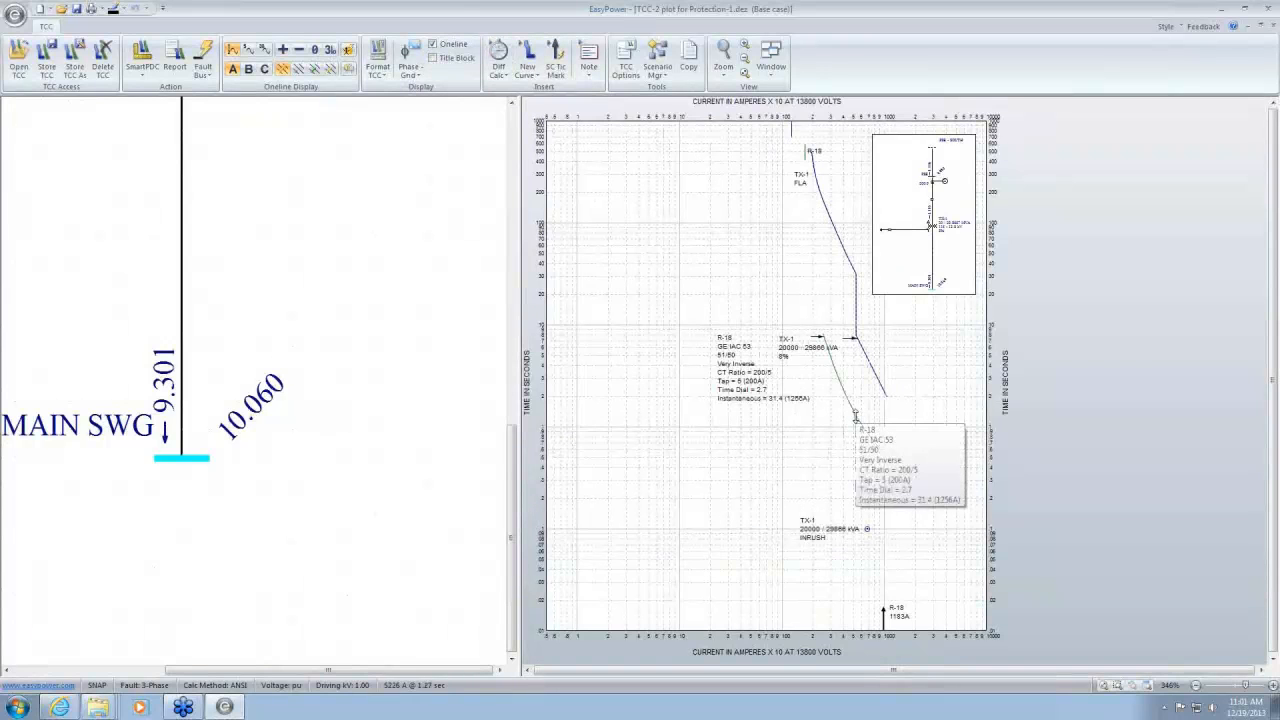
Insert an arcing current tick mark for the R-18 51/50 relay curve and move it above the fault current arrow
{"action": "right_click", "coordinate": [856, 420]}
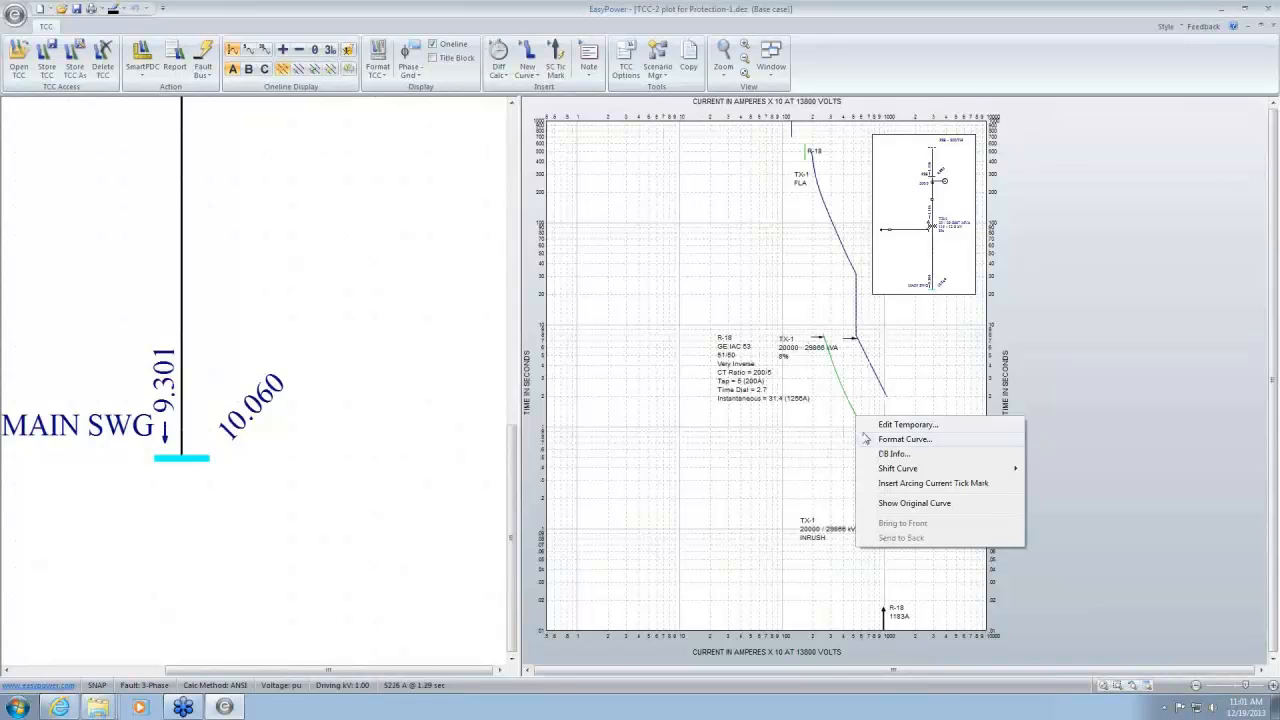
{"action": "left_click", "coordinate": [974, 487]}
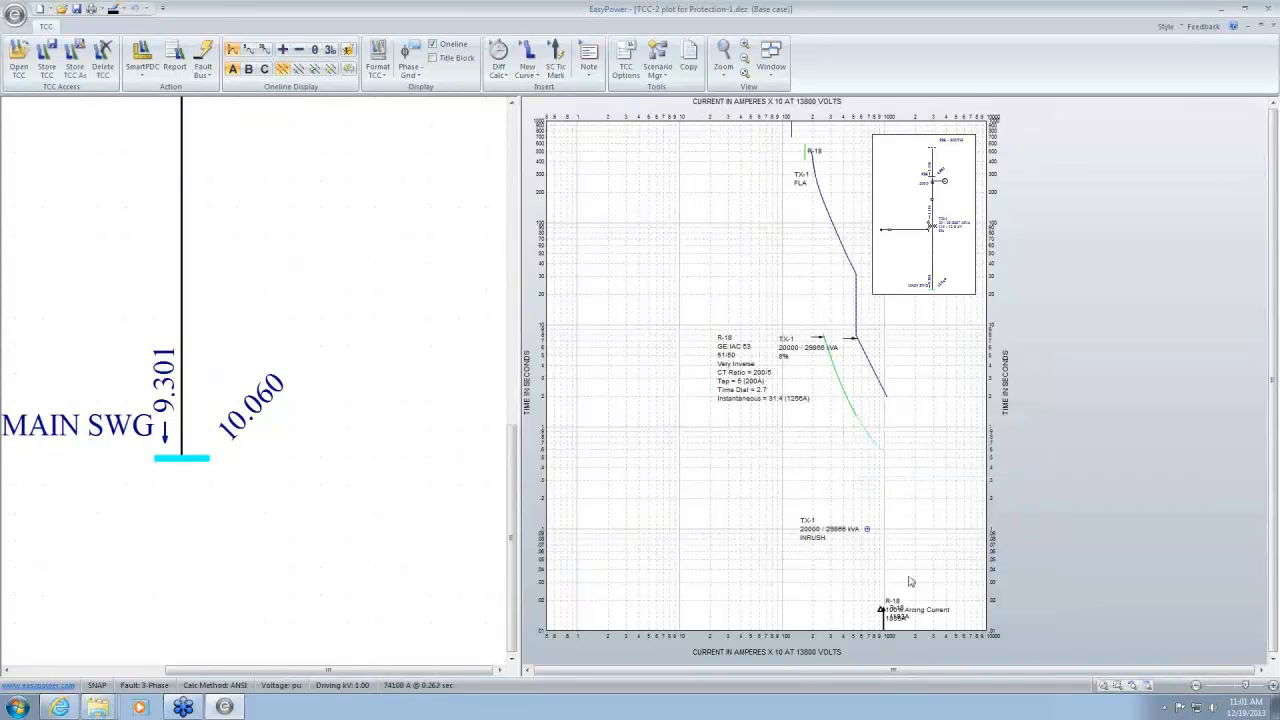
{"action": "left_click_drag", "start_coordinate": [910, 578], "coordinate": [864, 462]}
{"action": "scroll", "coordinate": [830, 489], "scroll_direction": "up", "scroll_amount": 2}
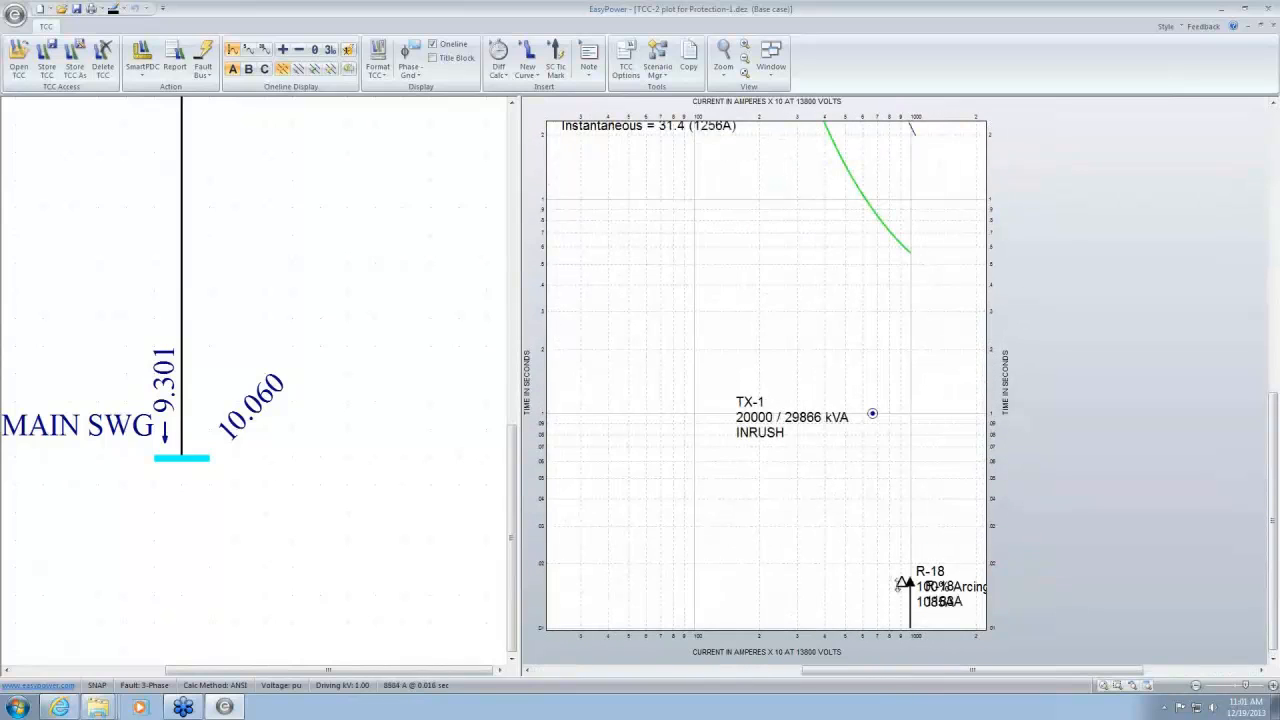
{"action": "left_click_drag", "start_coordinate": [900, 582], "coordinate": [901, 517]}
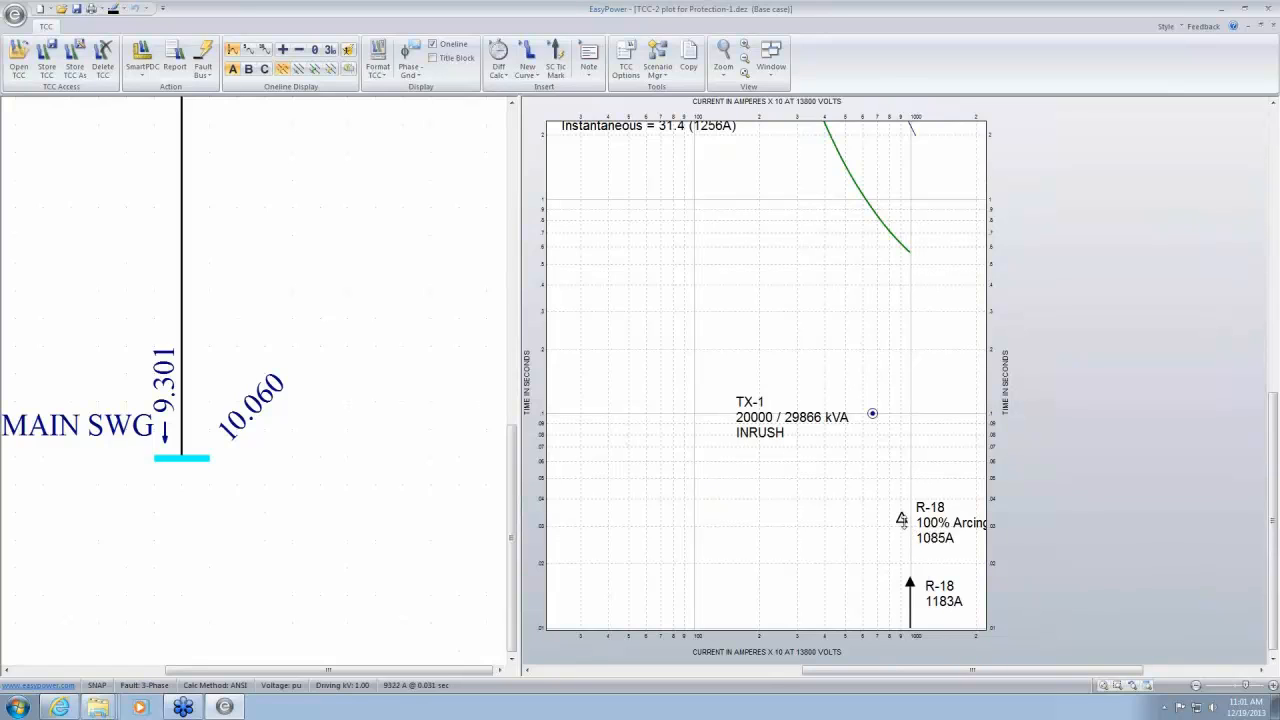
Move the arcing current tick mark up onto the R-18 curve, and close the TCC-2 plot without storing it
{"action": "left_click_drag", "start_coordinate": [901, 520], "coordinate": [903, 252]}
{"action": "left_click_drag", "start_coordinate": [926, 331], "coordinate": [790, 489]}
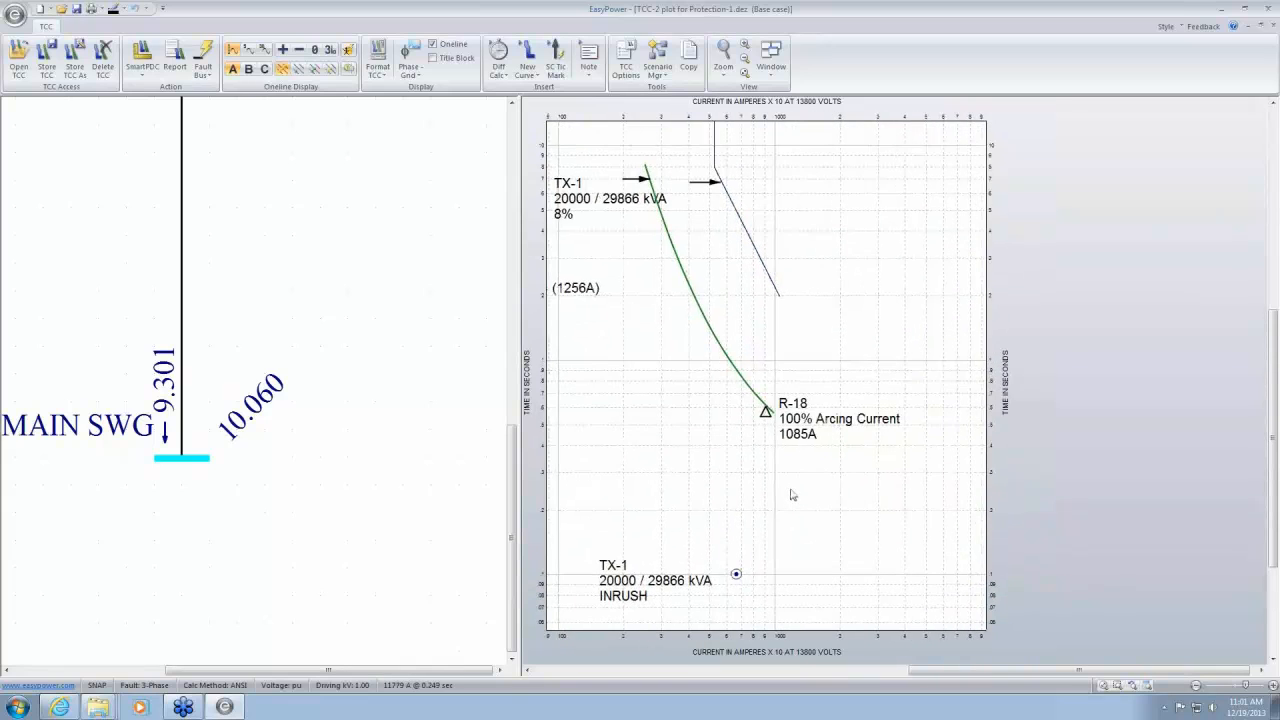
{"action": "scroll", "coordinate": [783, 474], "scroll_direction": "up", "scroll_amount": 3}
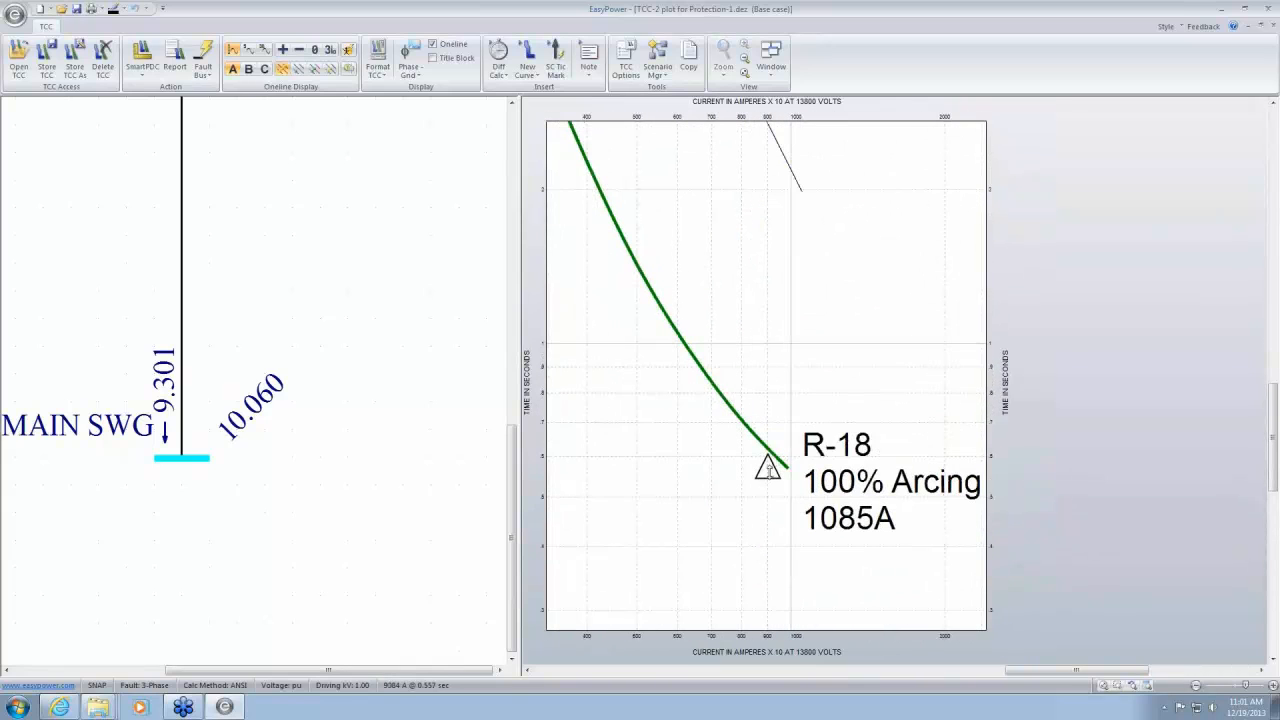
{"action": "left_click_drag", "start_coordinate": [767, 466], "coordinate": [768, 449]}
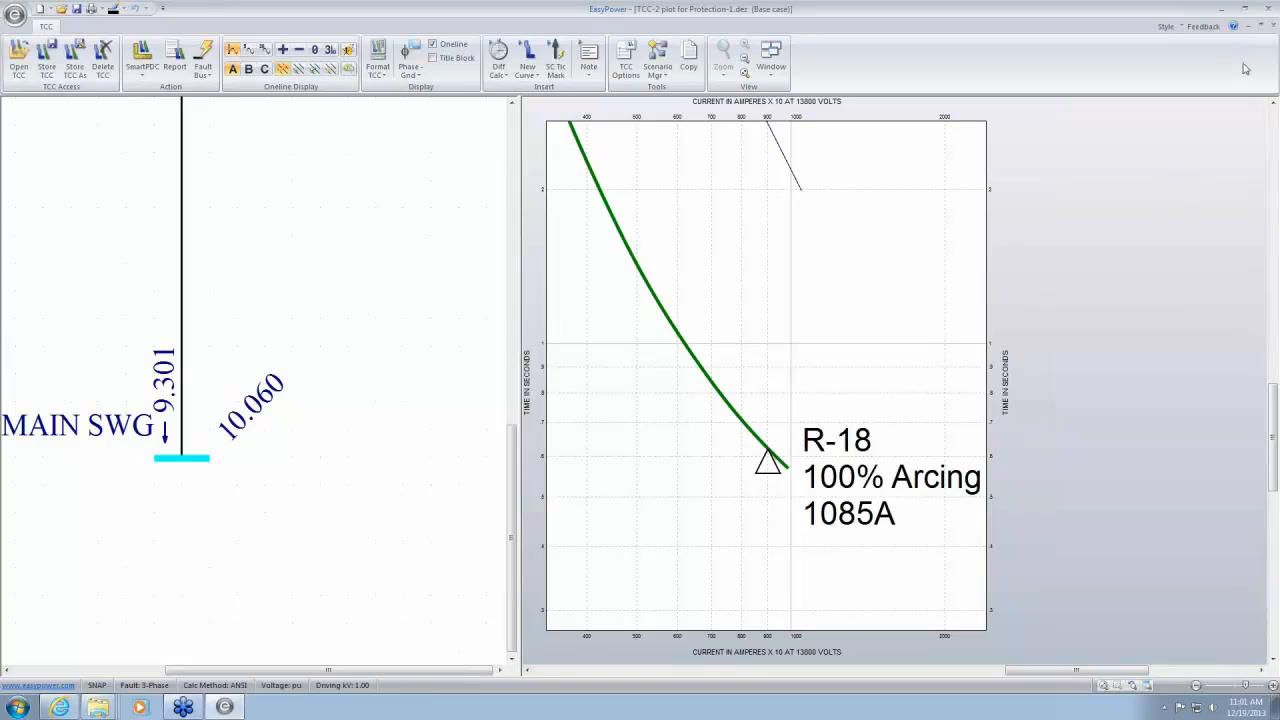
{"action": "left_click", "coordinate": [1272, 26]}
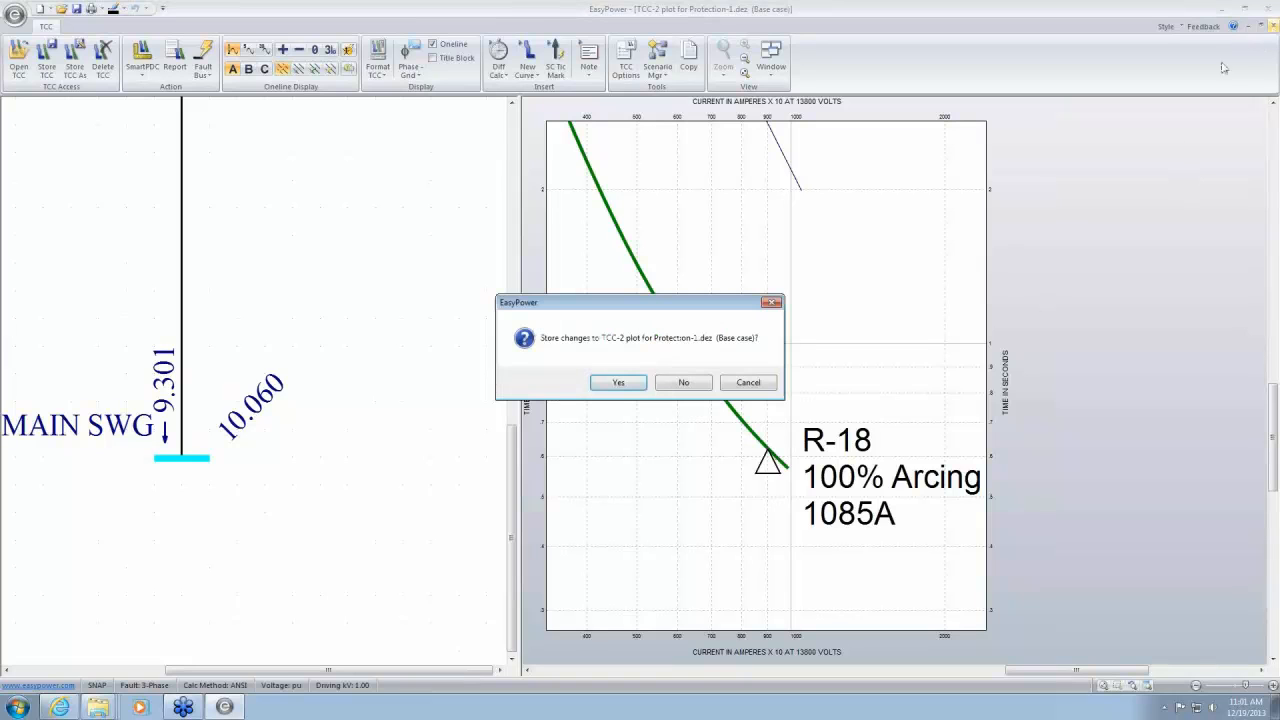
{"action": "left_click", "coordinate": [698, 385]}
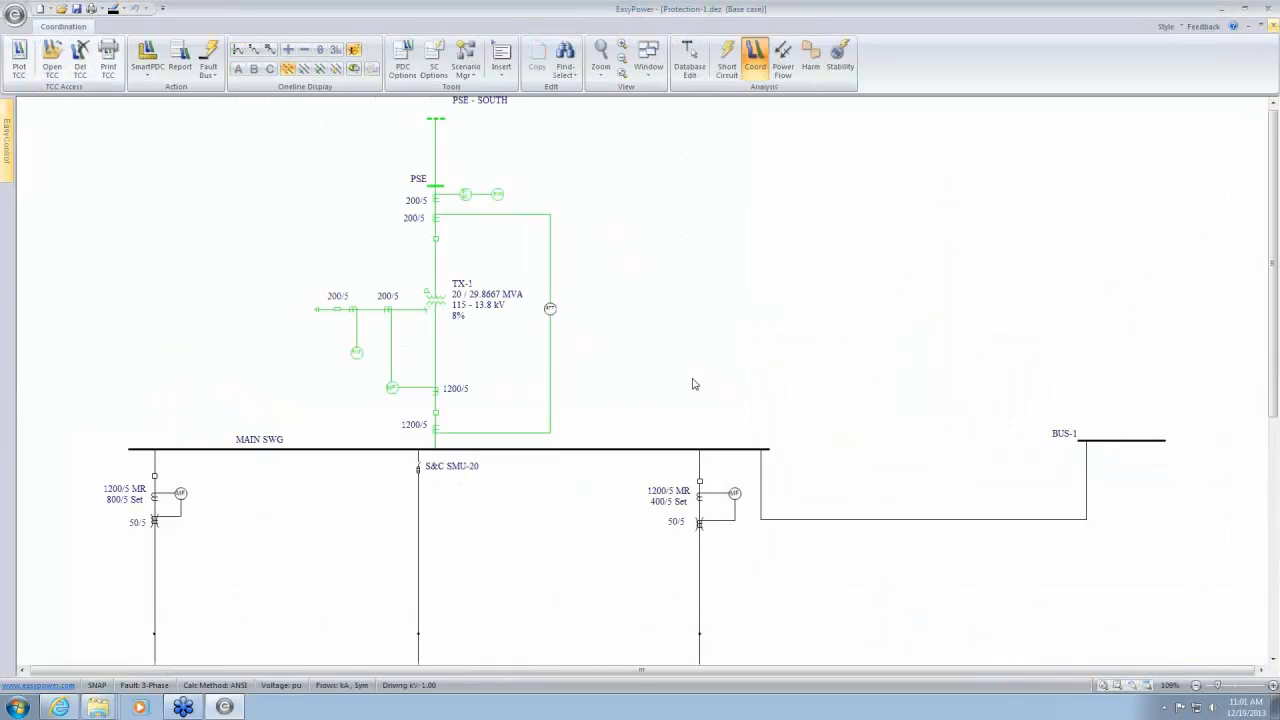
Calculate the arc flash hazard at MAIN SWG in short circuit analysis and bring its arc flash report into view
{"action": "left_click", "coordinate": [727, 60]}
{"action": "left_click", "coordinate": [518, 449]}
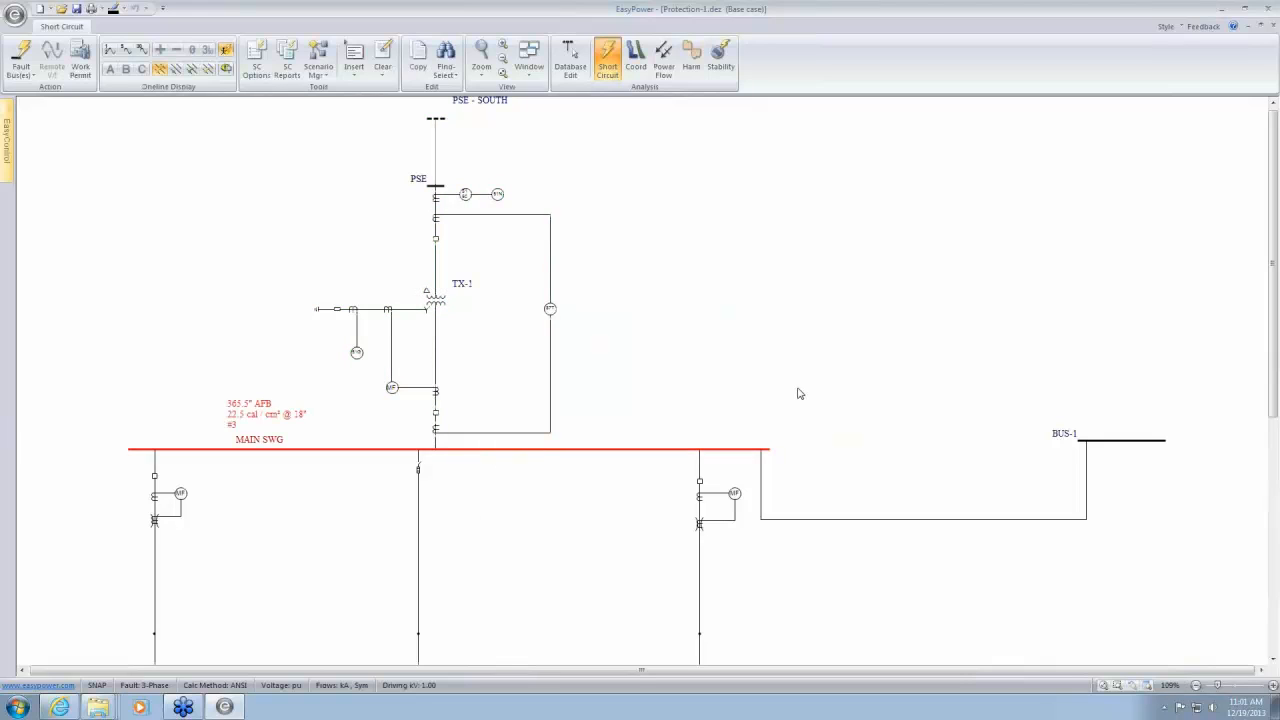
{"action": "double_click", "coordinate": [795, 393]}
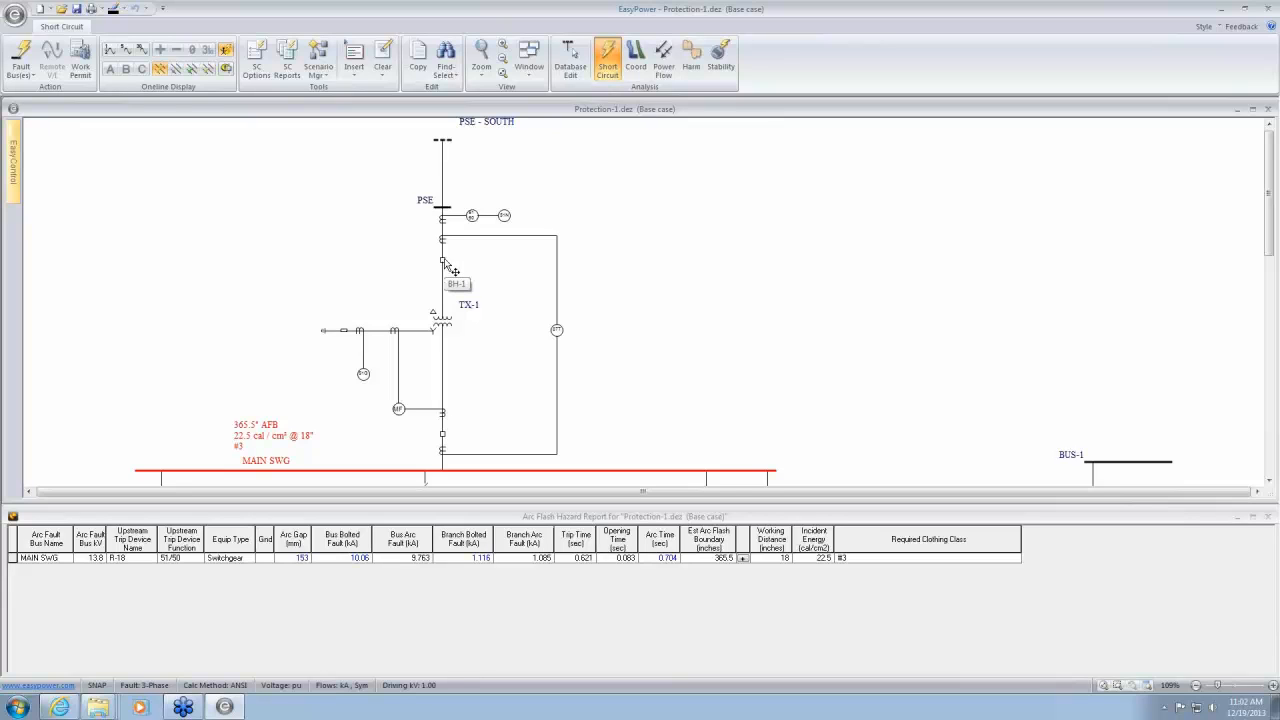
Review the short circuit data of breaker BH-1 above transformer TX-1, including its interrupting cycles, and close it without changes
{"action": "scroll", "coordinate": [491, 277], "scroll_direction": "up", "scroll_amount": 3}
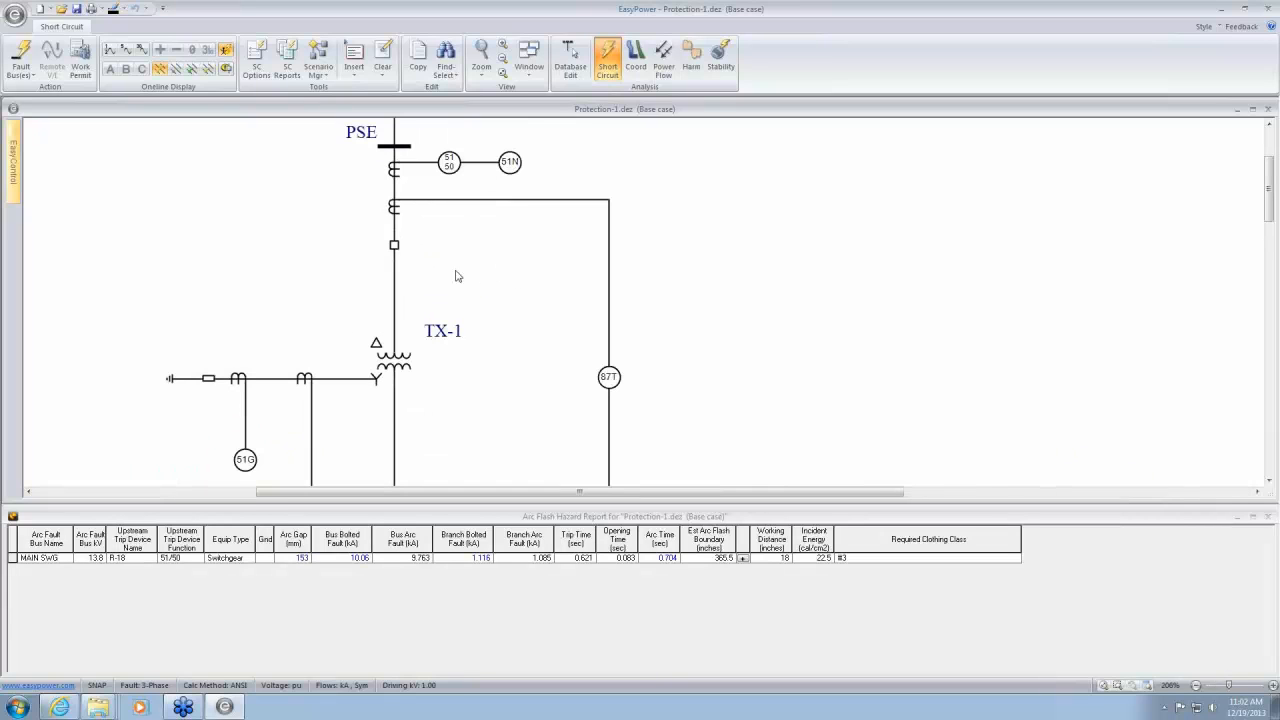
{"action": "double_click", "coordinate": [395, 246]}
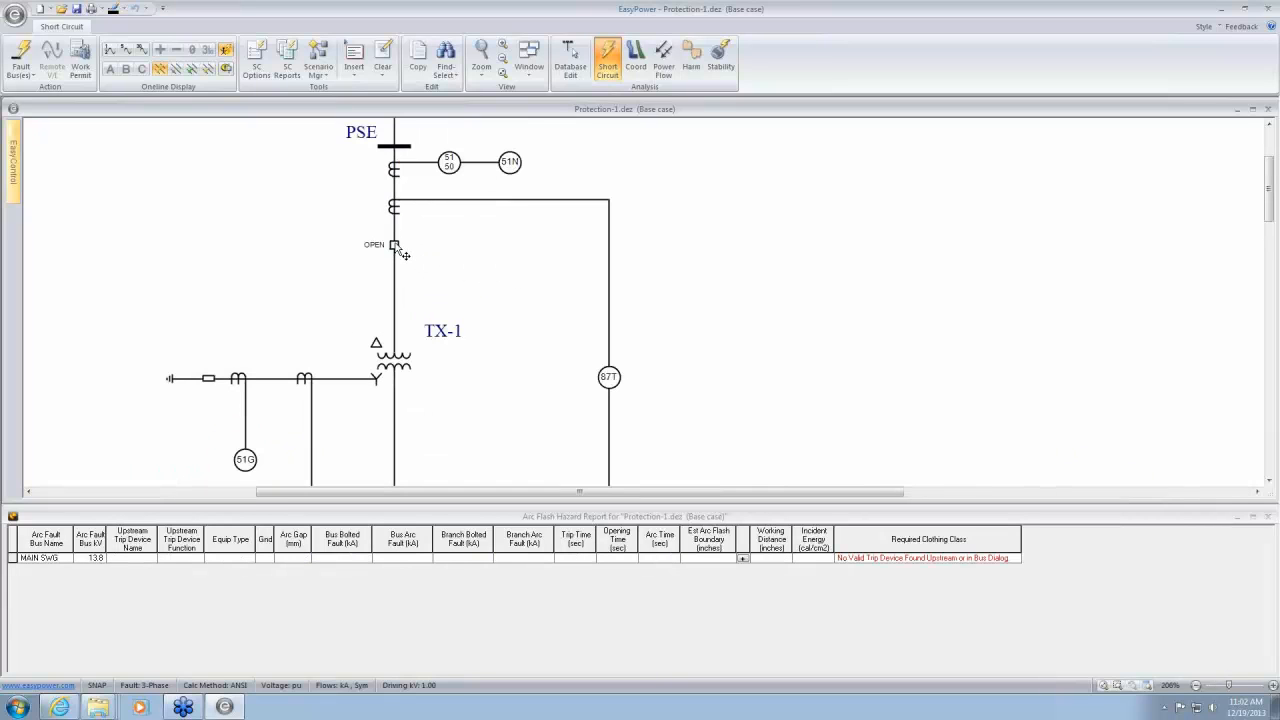
{"action": "double_click", "coordinate": [397, 248]}
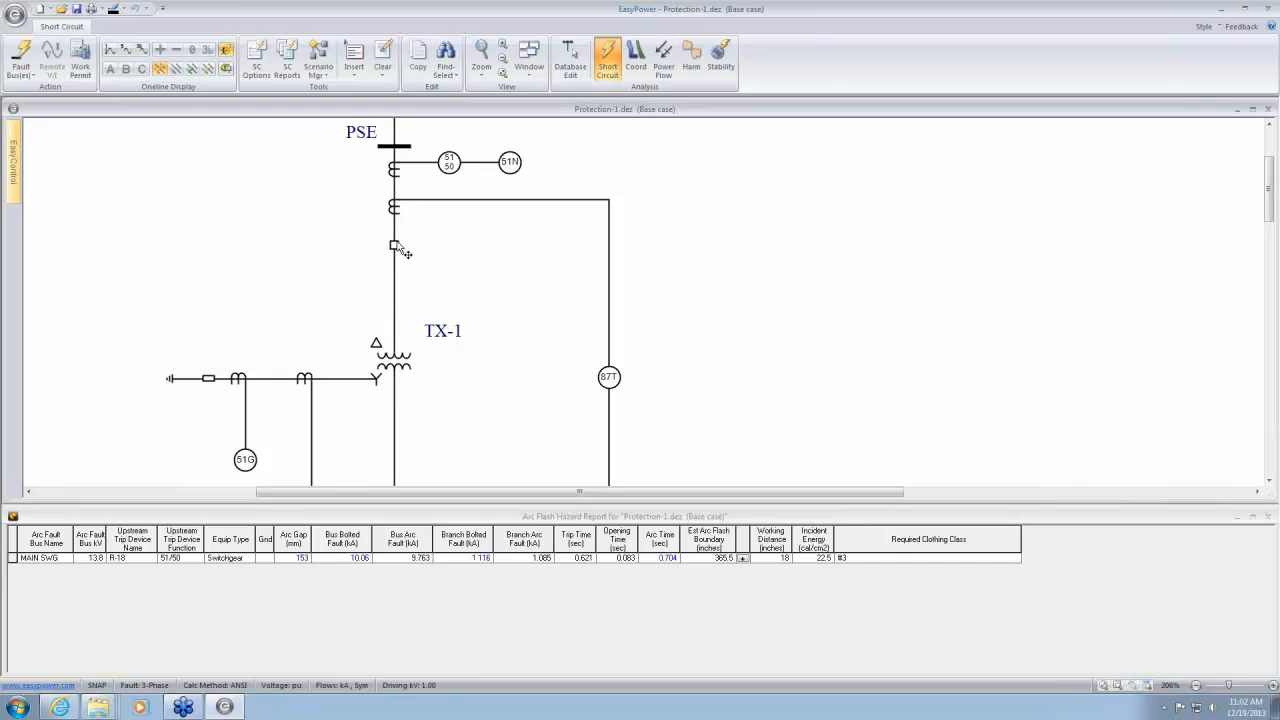
{"action": "right_click", "coordinate": [398, 244]}
{"action": "left_click", "coordinate": [398, 245]}
{"action": "right_click", "coordinate": [395, 246]}
{"action": "left_click", "coordinate": [394, 246]}
{"action": "right_click", "coordinate": [392, 247]}
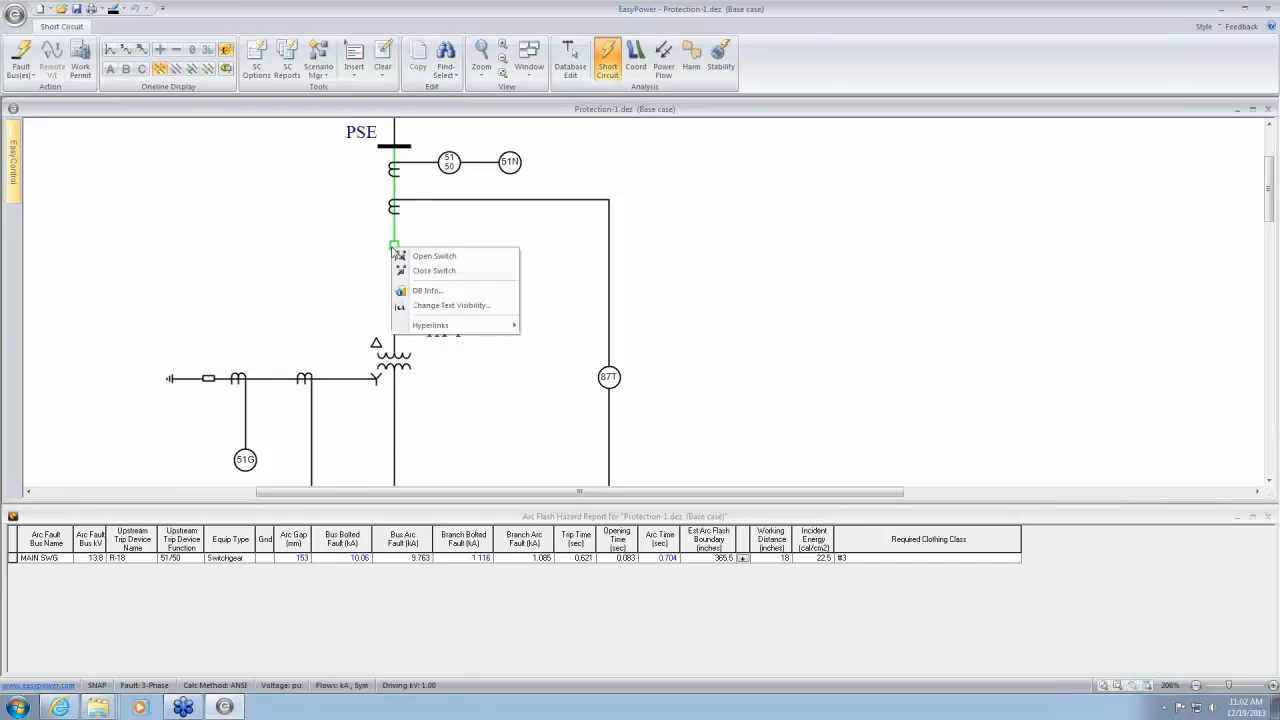
{"action": "left_click", "coordinate": [430, 291]}
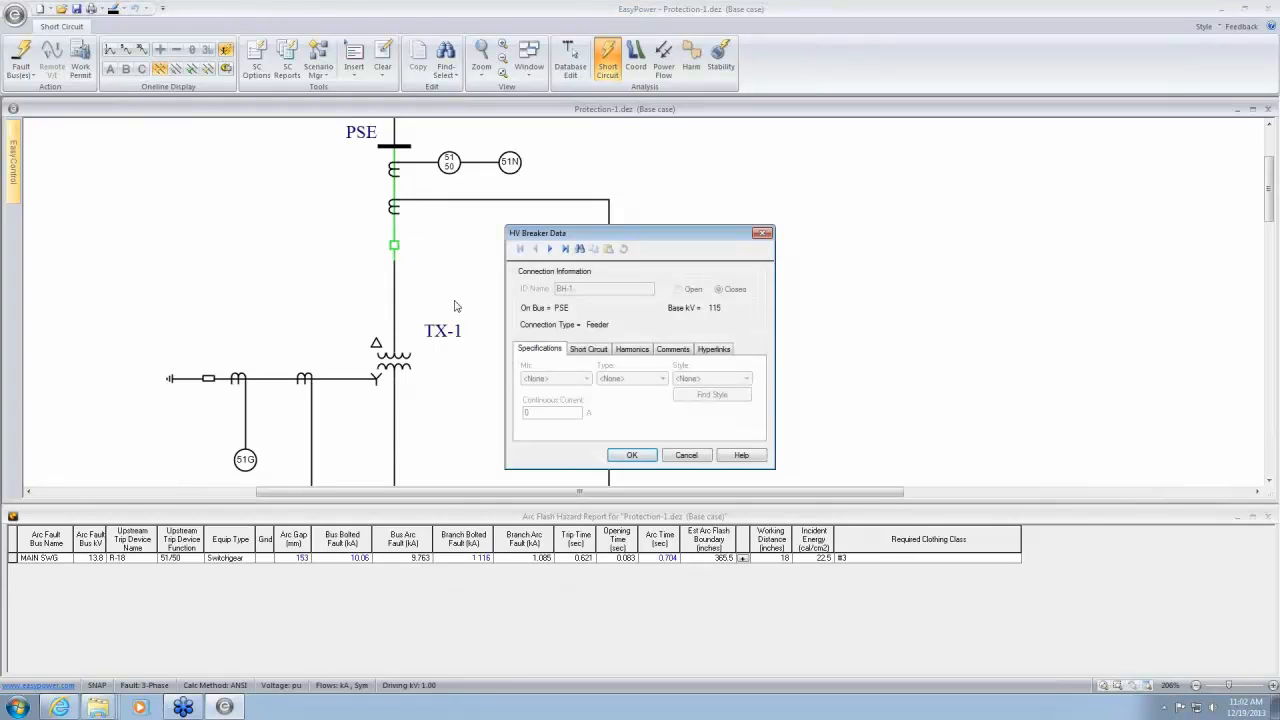
{"action": "left_click", "coordinate": [601, 350]}
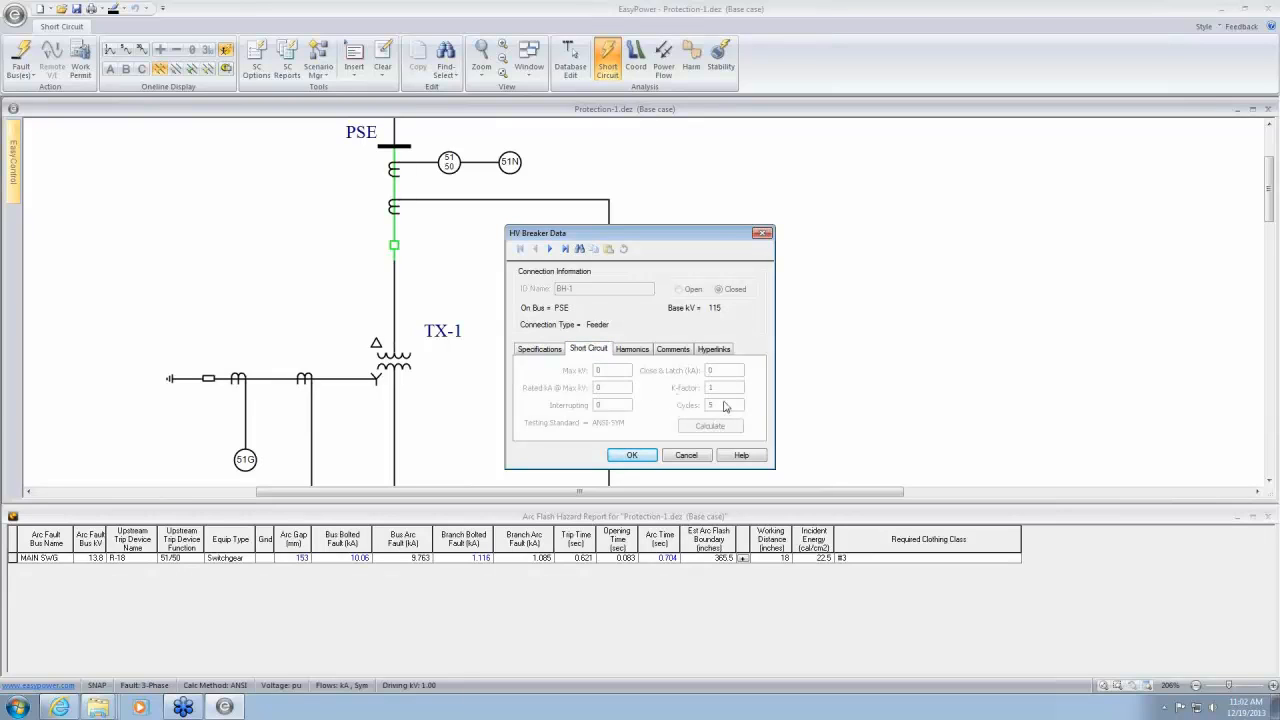
{"action": "left_click", "coordinate": [694, 458]}
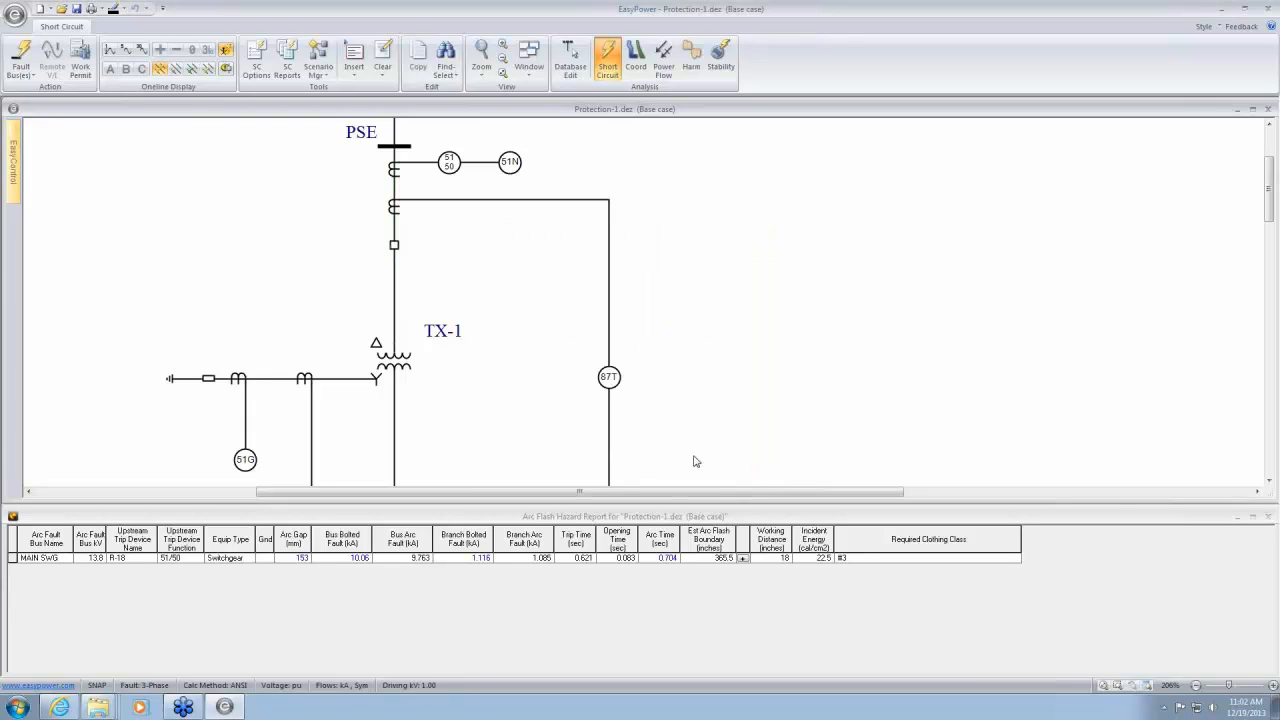
Calculate the arc flash hazard at BUS-4
{"action": "left_click_drag", "start_coordinate": [563, 406], "coordinate": [559, 333]}
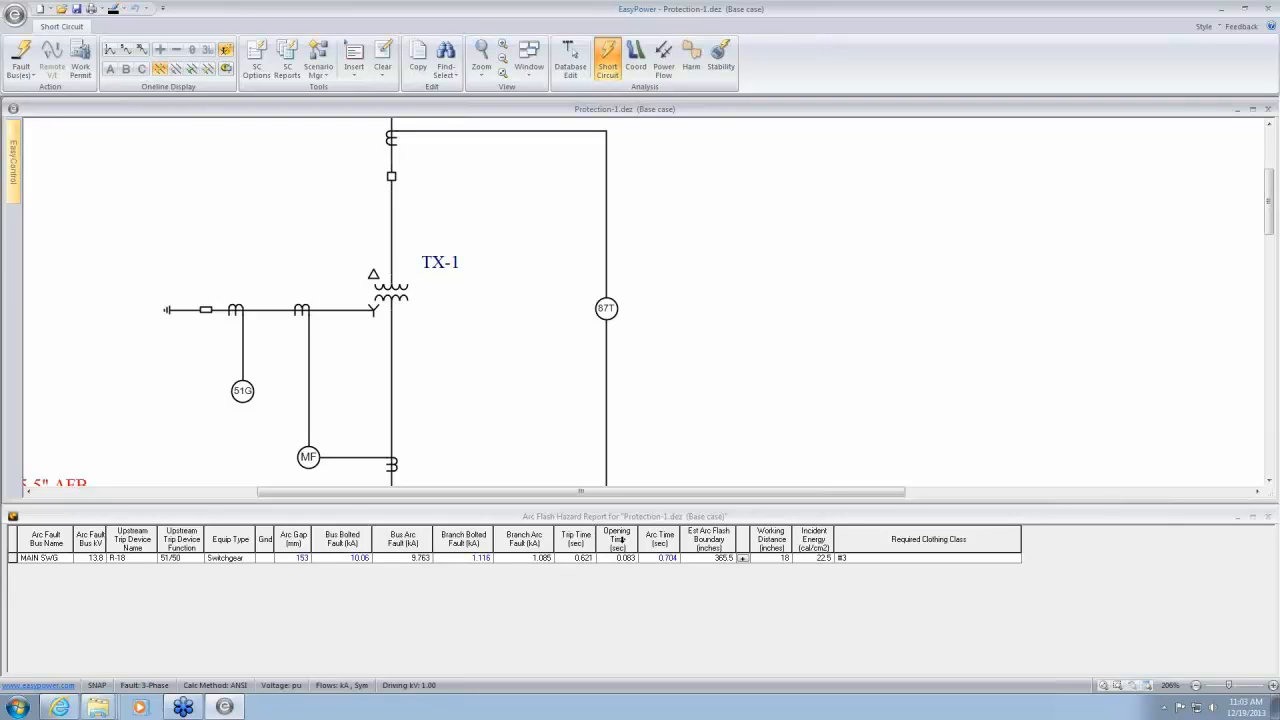
{"action": "left_click_drag", "start_coordinate": [1023, 388], "coordinate": [949, 3]}
{"action": "left_click_drag", "start_coordinate": [835, 372], "coordinate": [622, 4]}
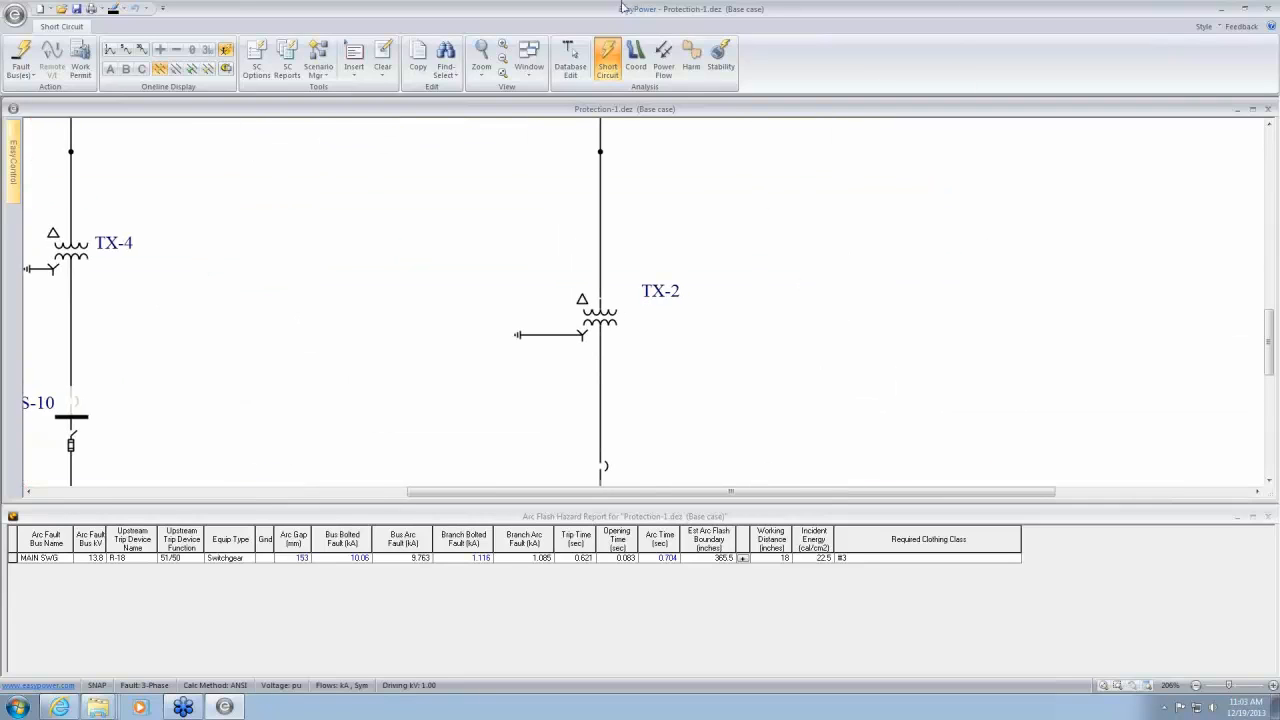
{"action": "left_click_drag", "start_coordinate": [768, 306], "coordinate": [747, 68]}
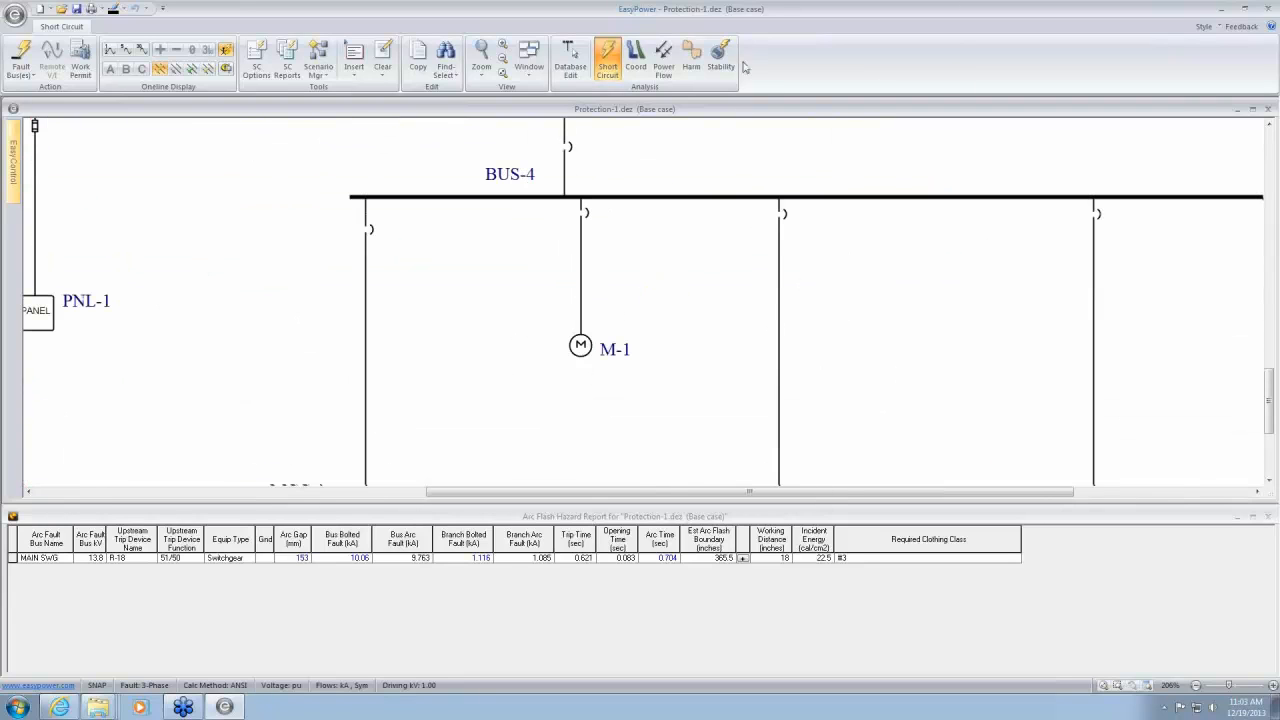
{"action": "left_click", "coordinate": [683, 198]}
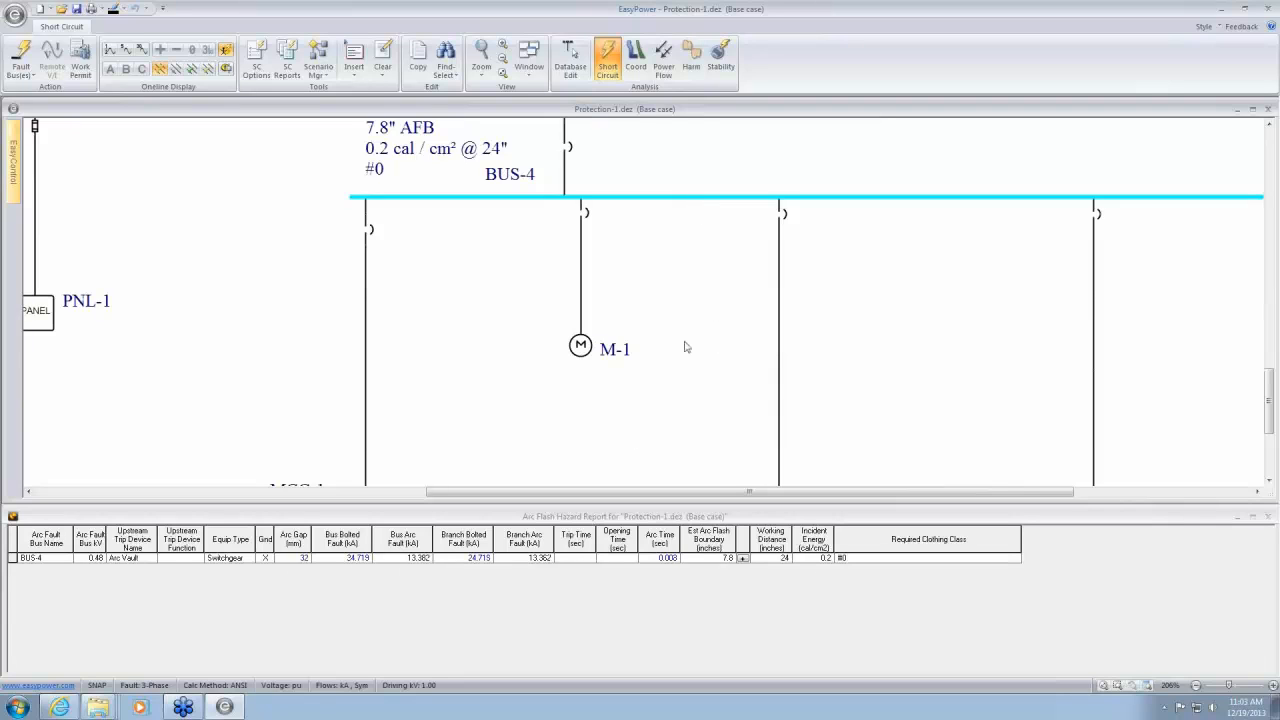
{"action": "left_click_drag", "start_coordinate": [686, 349], "coordinate": [686, 297]}
Return to database editing, saving the temporary changes, and set BUS-4's arc flash trip times to TCC Times (Auto-Calculated)
{"action": "left_click", "coordinate": [576, 55]}
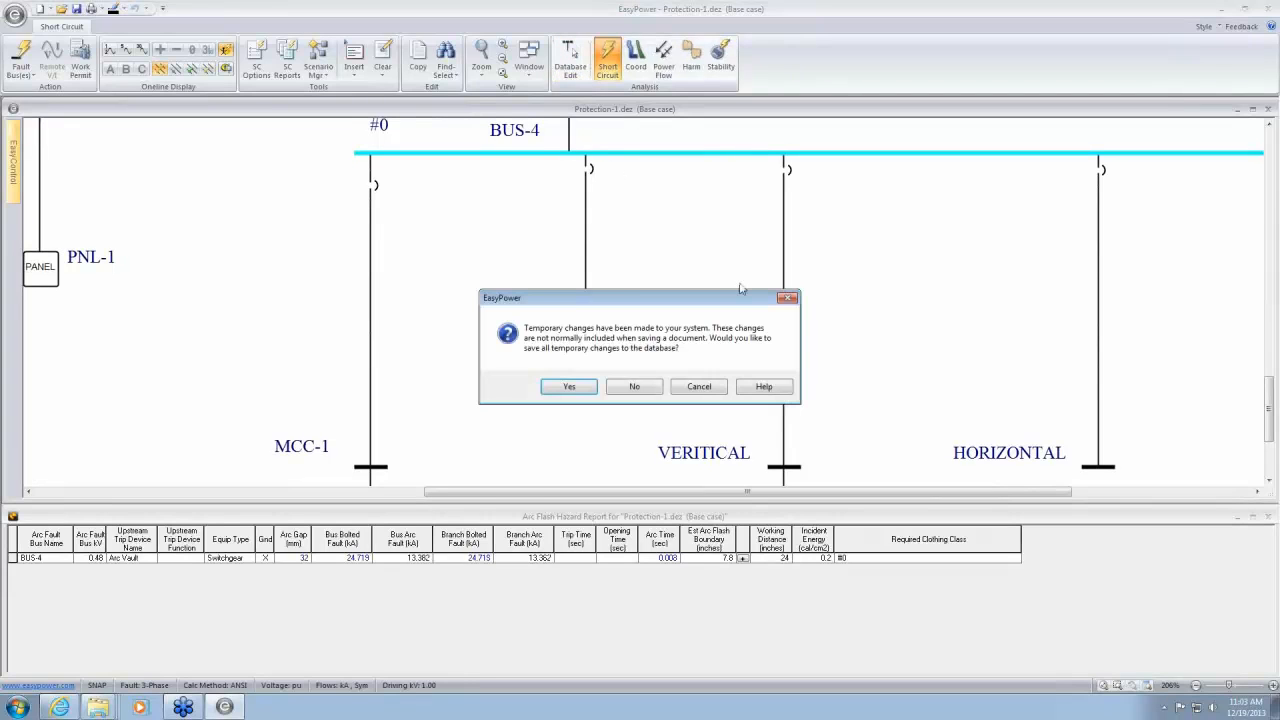
{"action": "left_click", "coordinate": [575, 390]}
{"action": "double_click", "coordinate": [709, 154]}
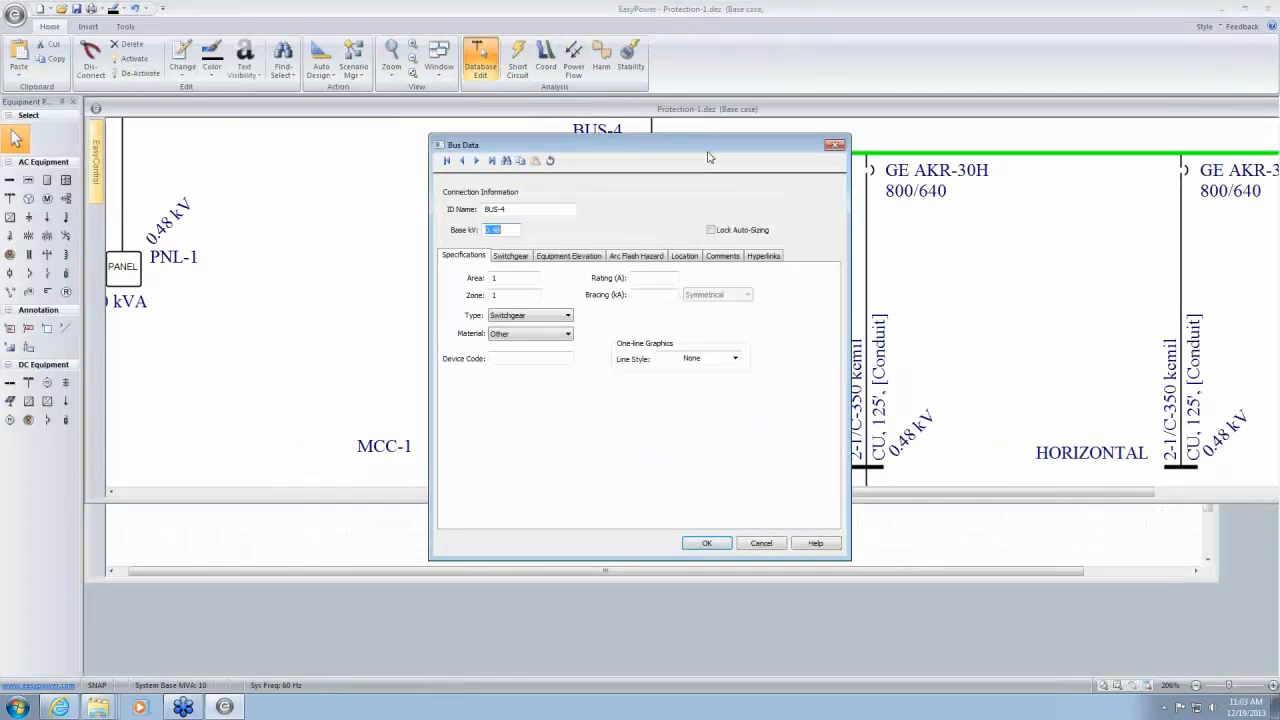
{"action": "left_click", "coordinate": [633, 256]}
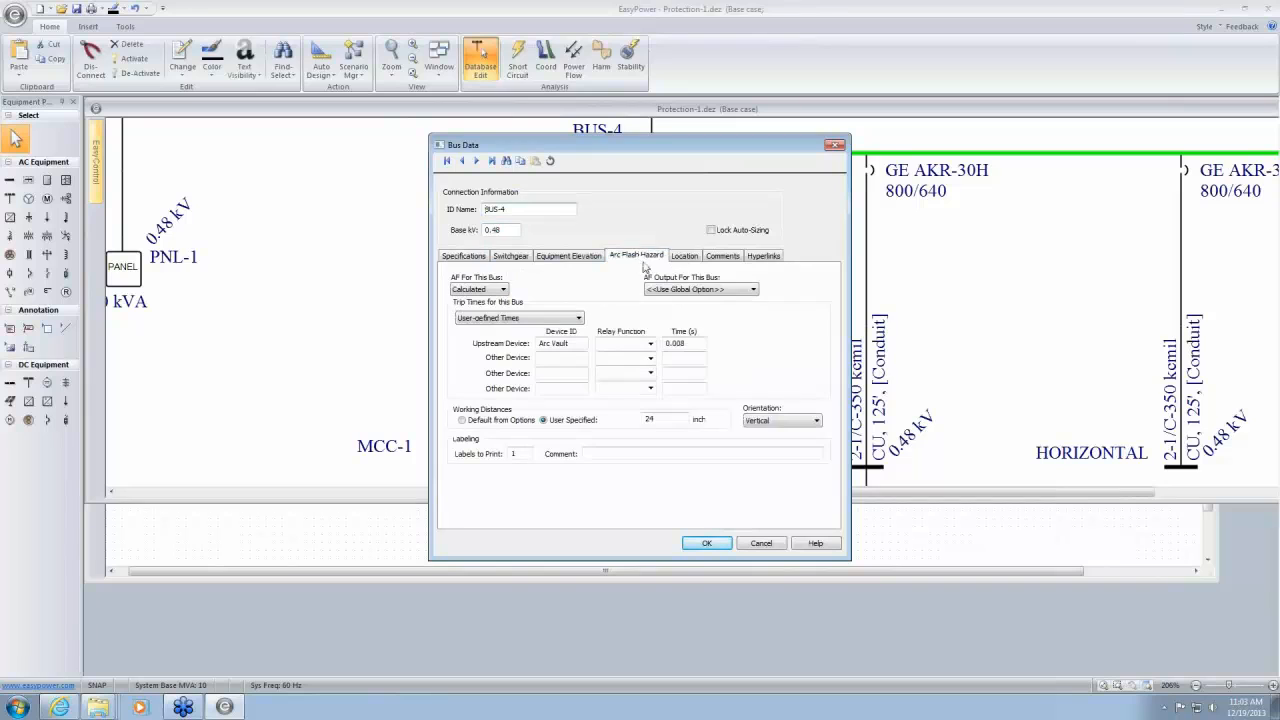
{"action": "left_click", "coordinate": [578, 317]}
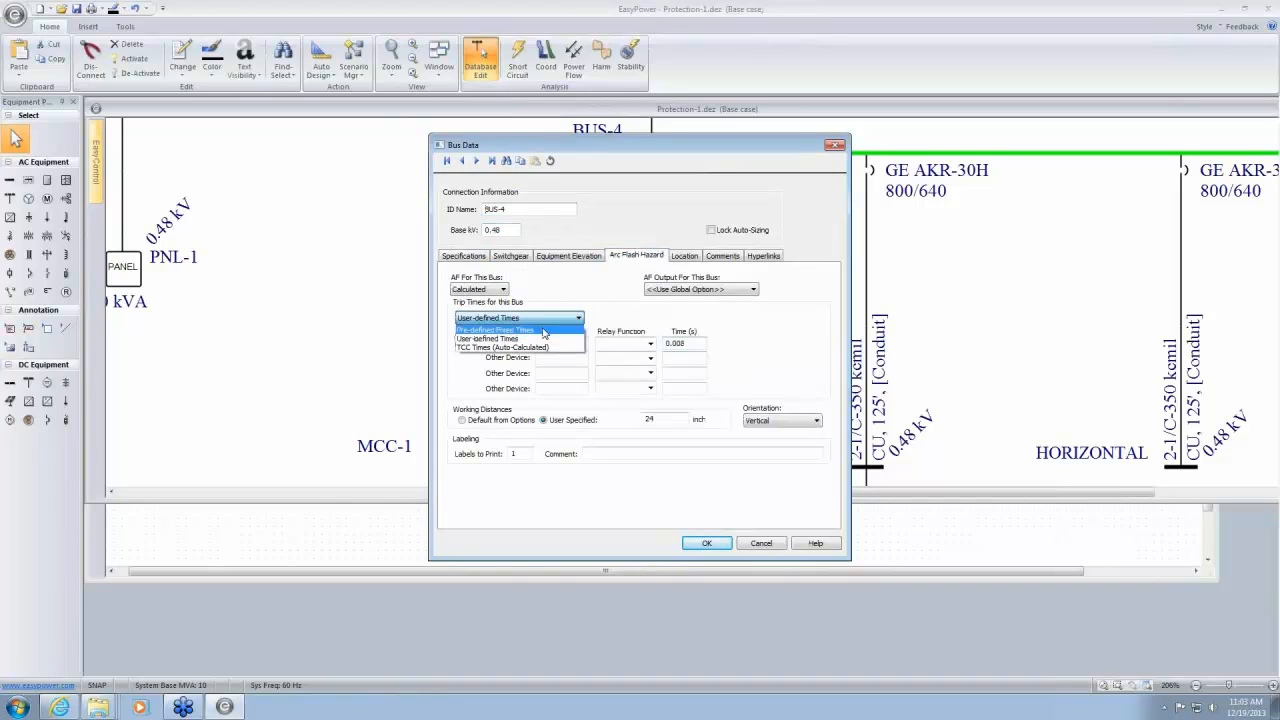
{"action": "left_click", "coordinate": [541, 338]}
{"action": "left_click", "coordinate": [707, 543]}
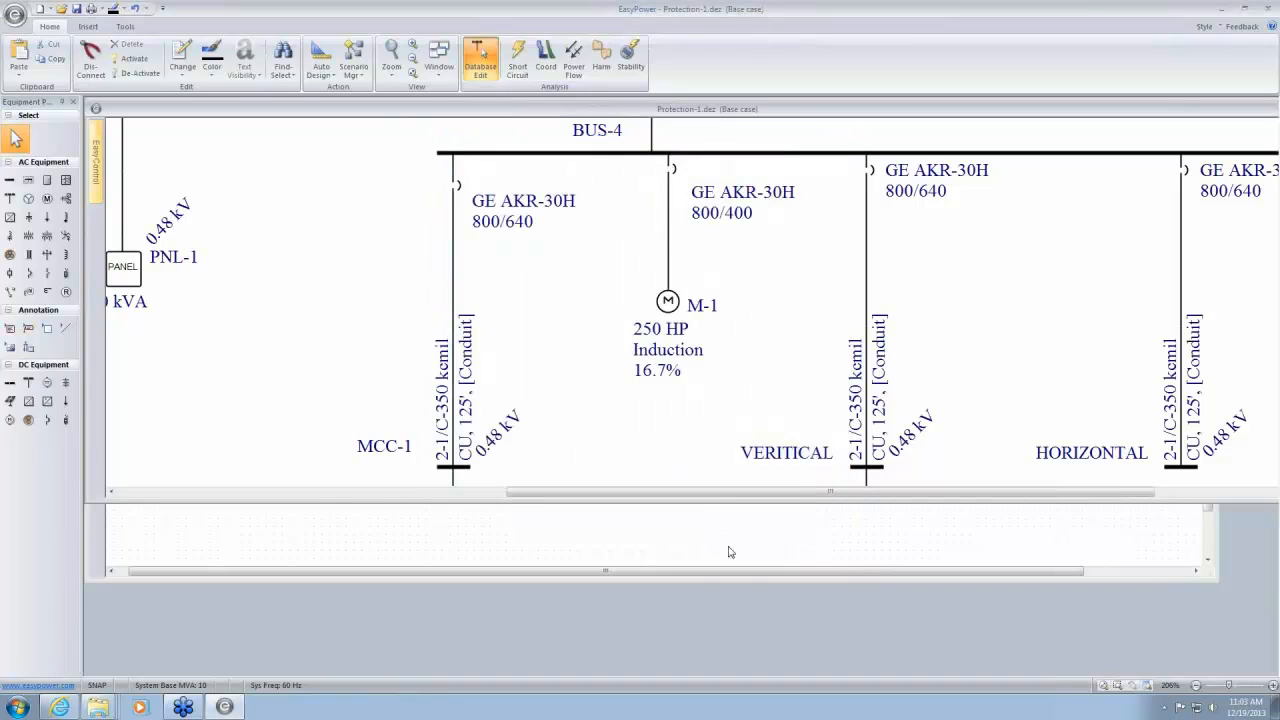
Calculate the arc flash hazard at BUS-4 in short circuit analysis, with the worst-case arc flash output set to Including Main
{"action": "left_click", "coordinate": [518, 58]}
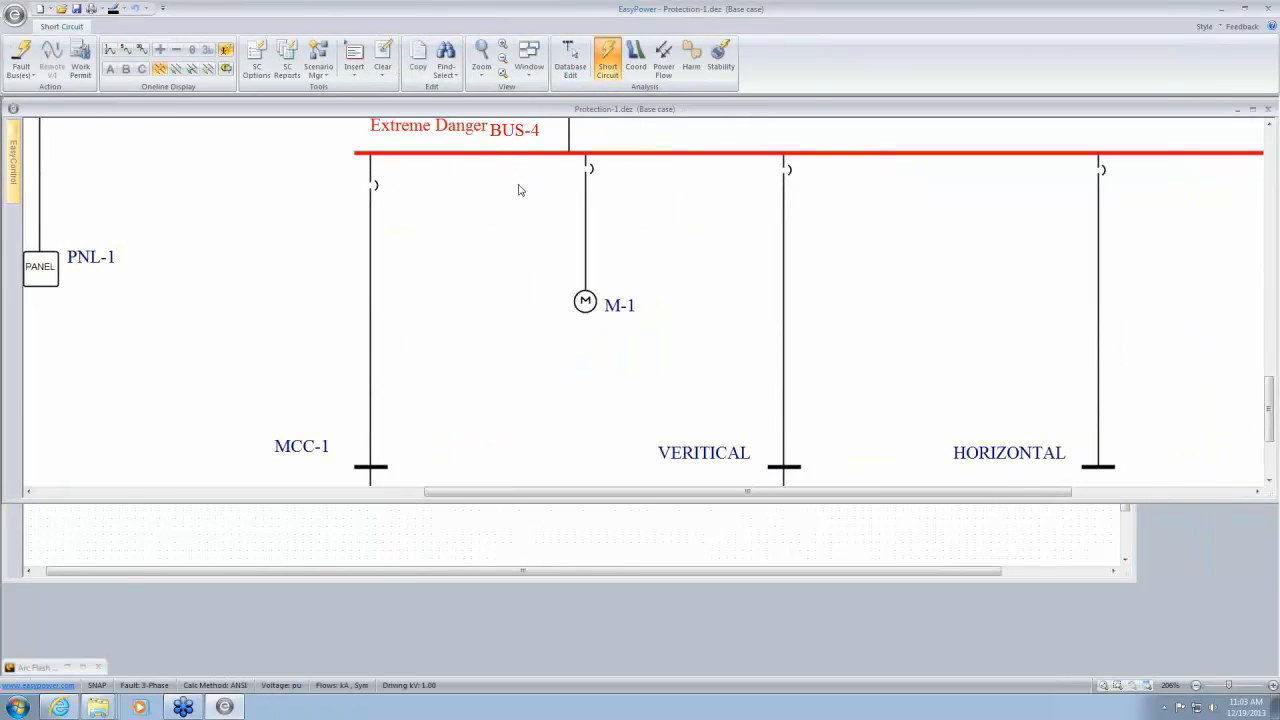
{"action": "scroll", "coordinate": [508, 209], "scroll_direction": "up", "scroll_amount": 3}
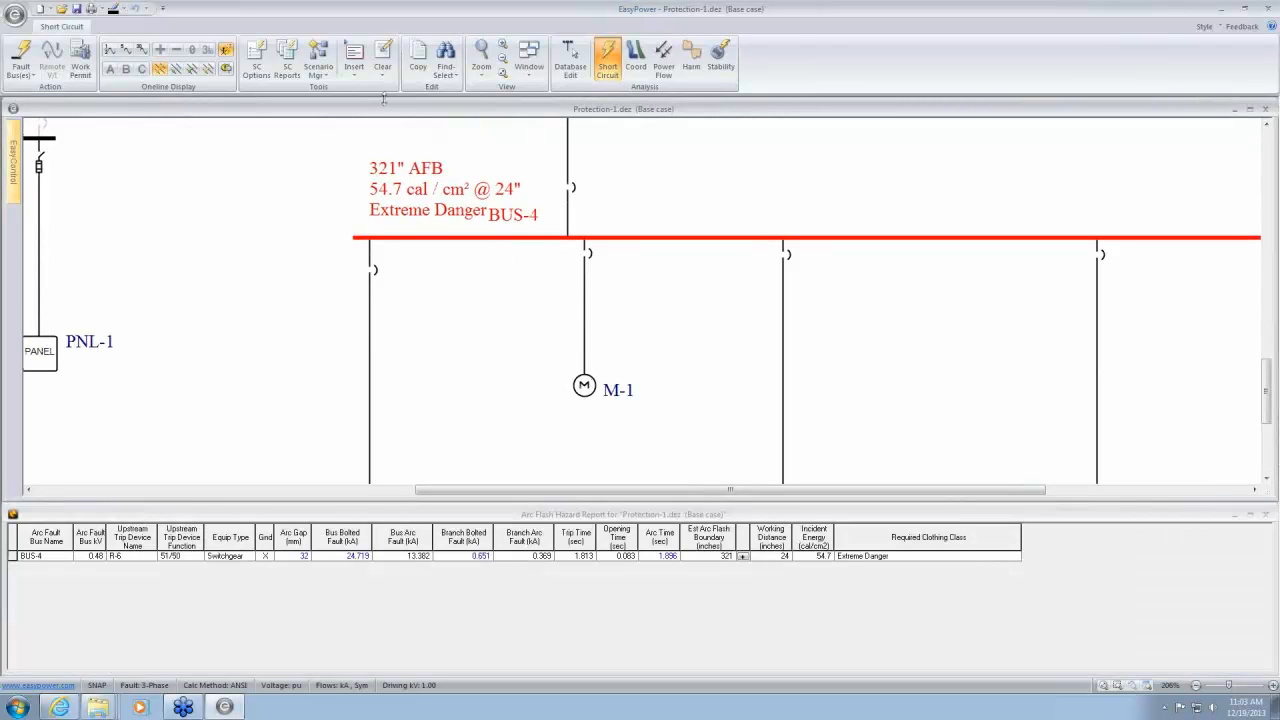
{"action": "left_click", "coordinate": [256, 58]}
{"action": "left_click", "coordinate": [816, 214]}
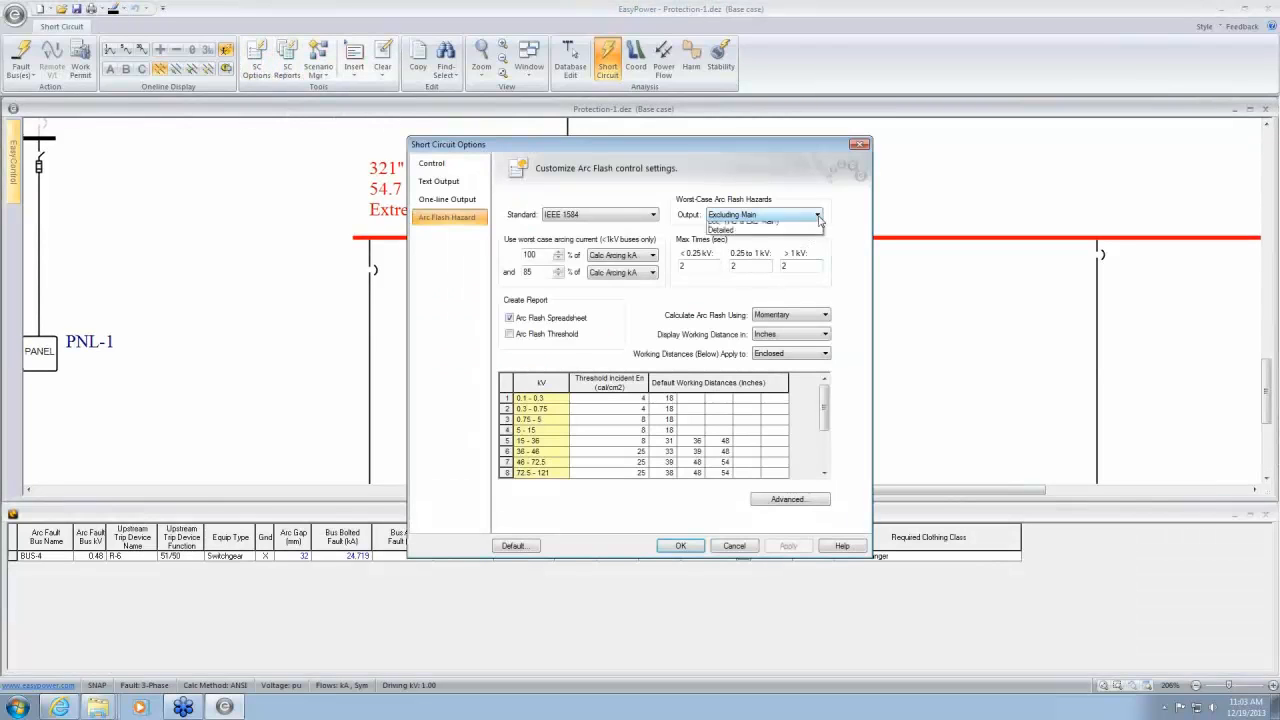
{"action": "left_click", "coordinate": [765, 239]}
{"action": "left_click", "coordinate": [681, 545]}
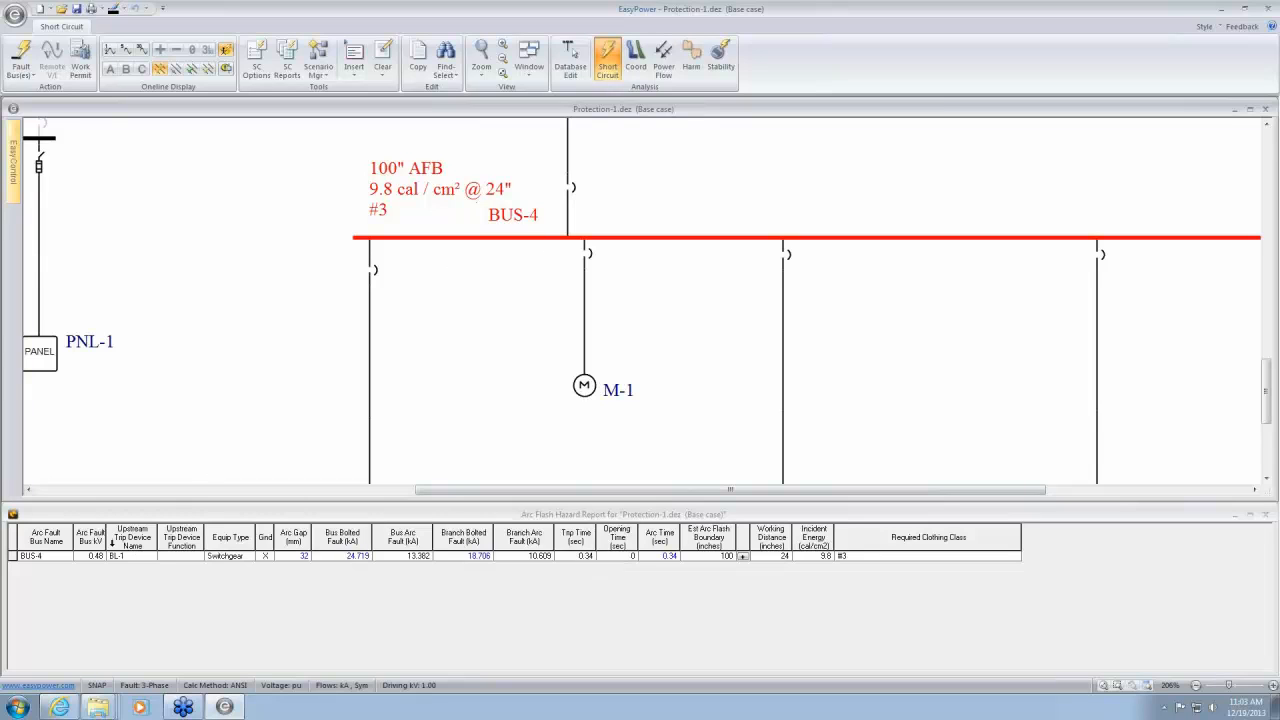
Plot the TCC of the GE AKR-50 main breaker feeding BUS-4 in coordination and maximize the plot window
{"action": "left_click", "coordinate": [569, 190]}
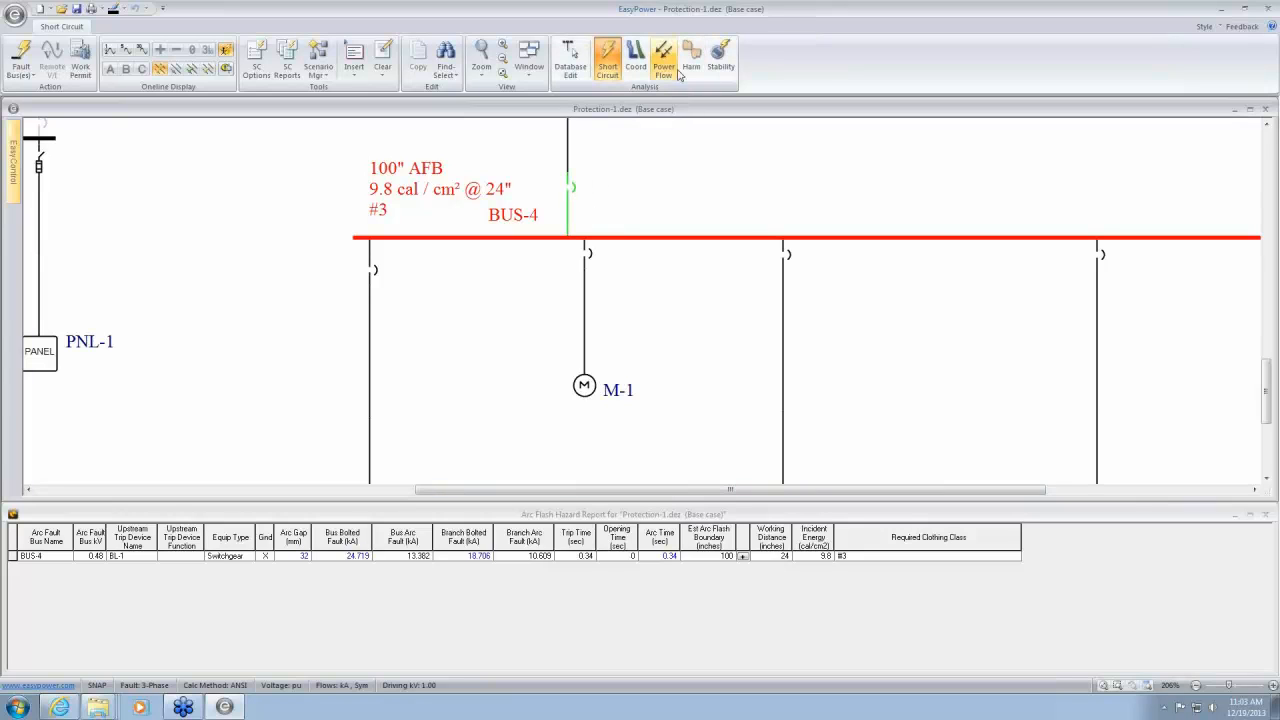
{"action": "left_click", "coordinate": [636, 62]}
{"action": "left_click", "coordinate": [18, 58]}
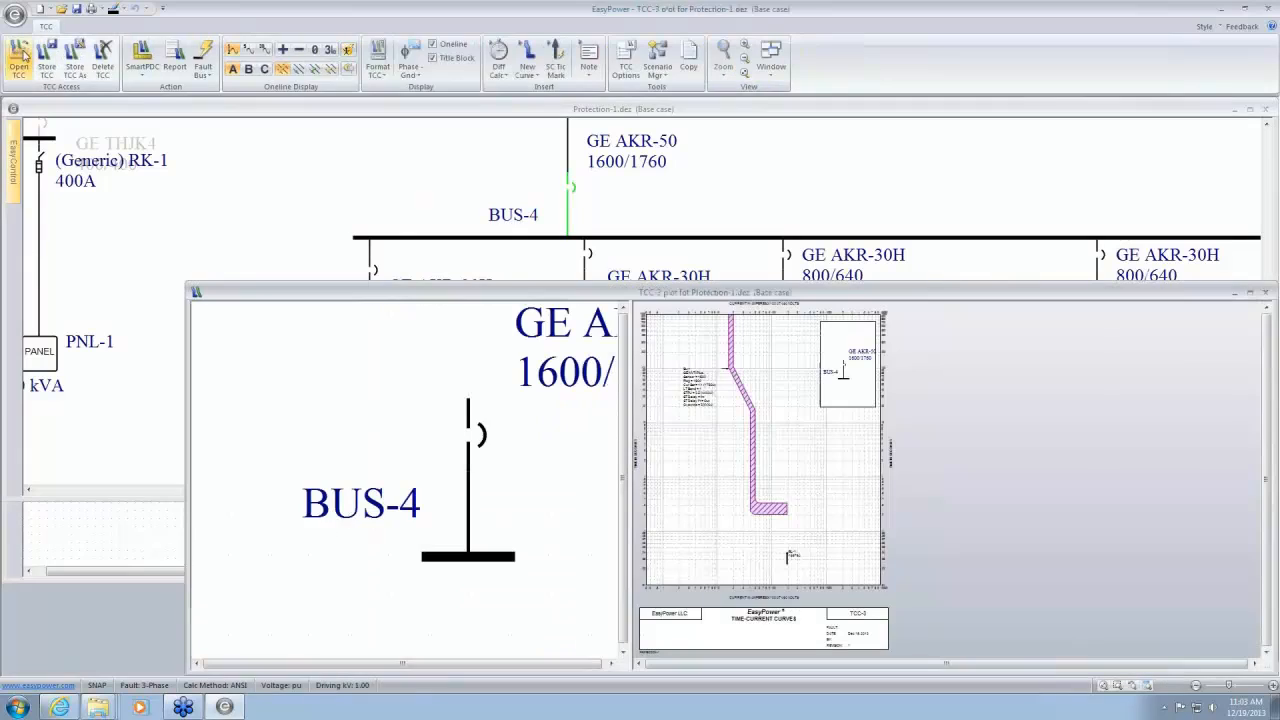
{"action": "double_click", "coordinate": [762, 296]}
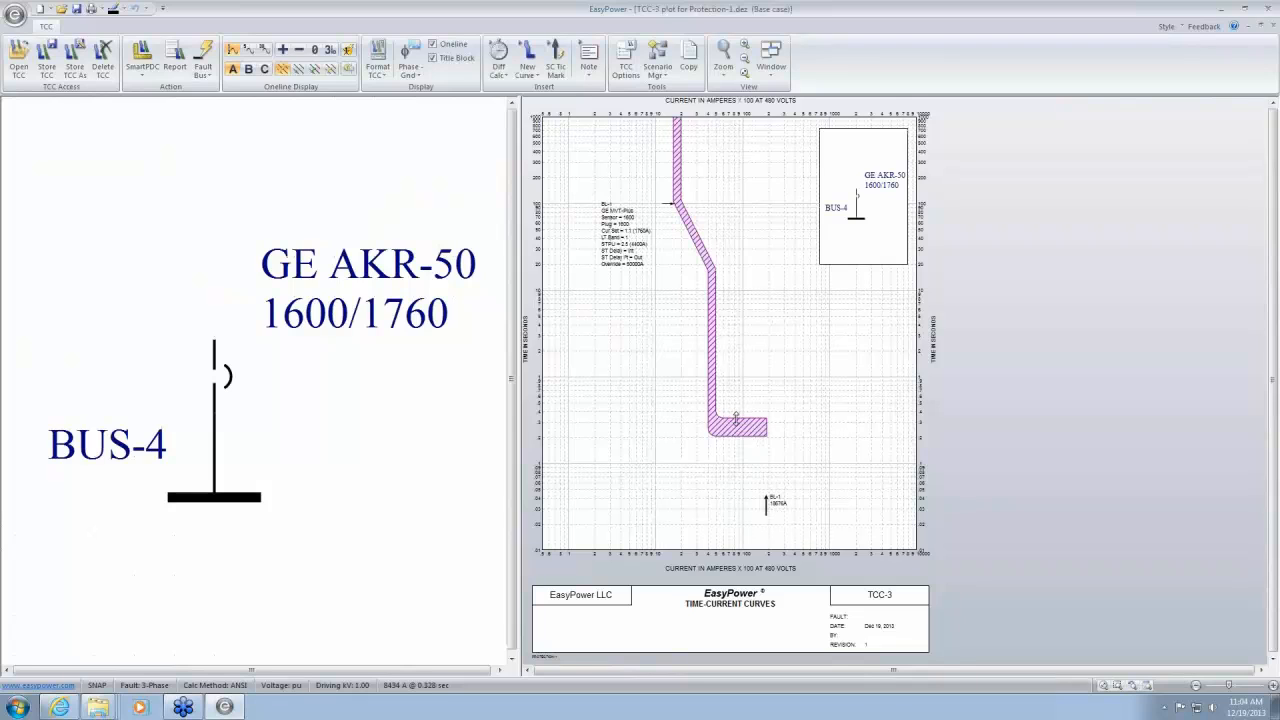
Fault BUS-4 in the plot, insert the breaker's arcing current tick mark, and move it up onto the breaker curve
{"action": "left_click", "coordinate": [241, 499]}
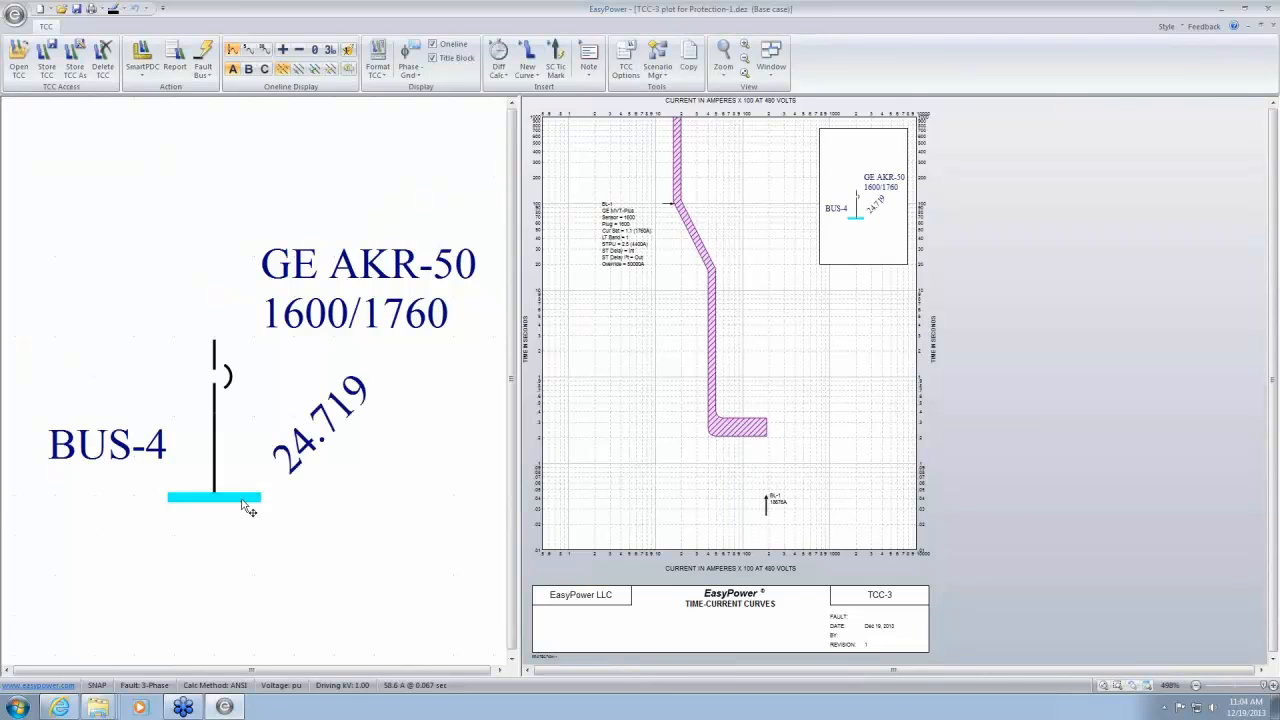
{"action": "right_click", "coordinate": [709, 382]}
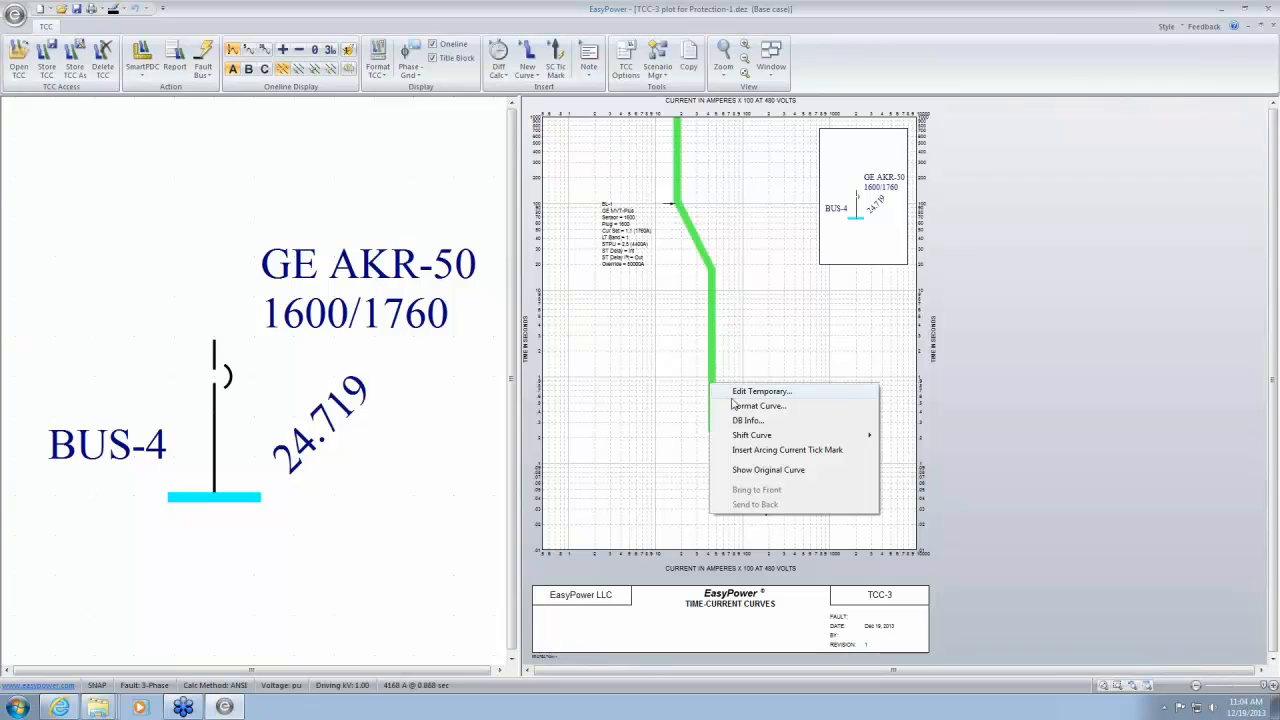
{"action": "left_click", "coordinate": [773, 450]}
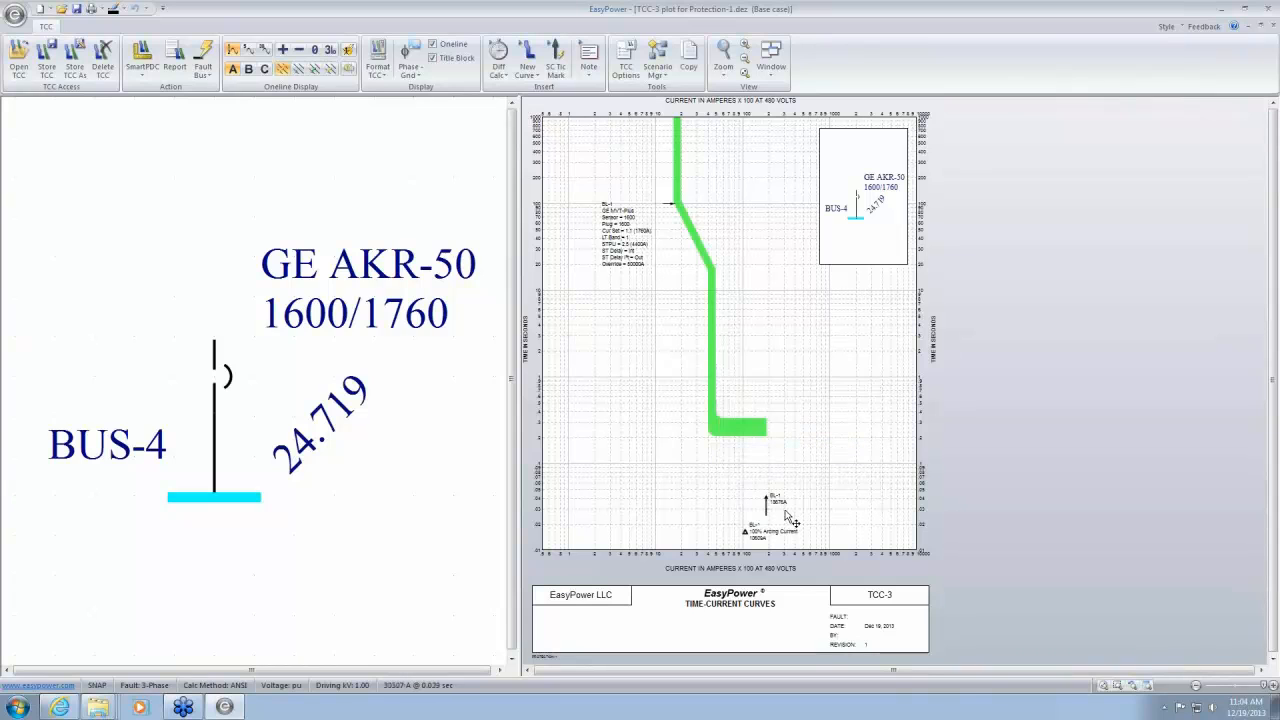
{"action": "scroll", "coordinate": [751, 470], "scroll_direction": "up", "scroll_amount": 4}
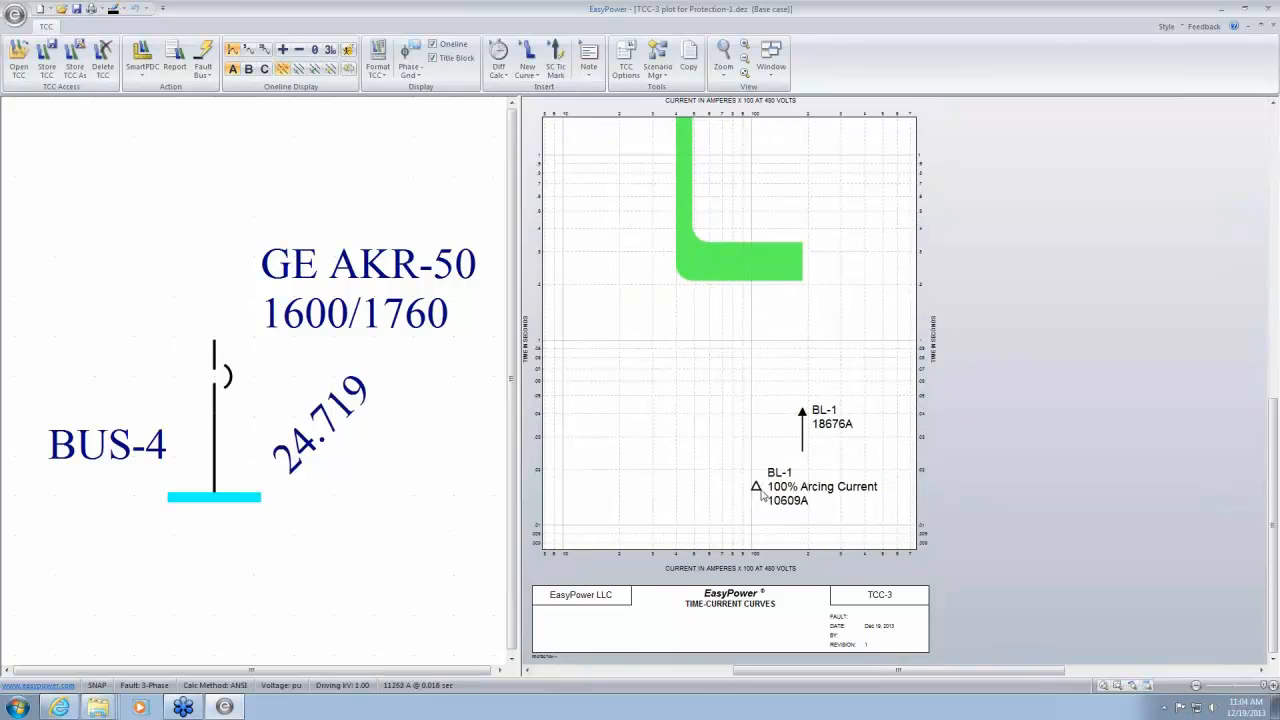
{"action": "left_click_drag", "start_coordinate": [763, 484], "coordinate": [760, 247]}
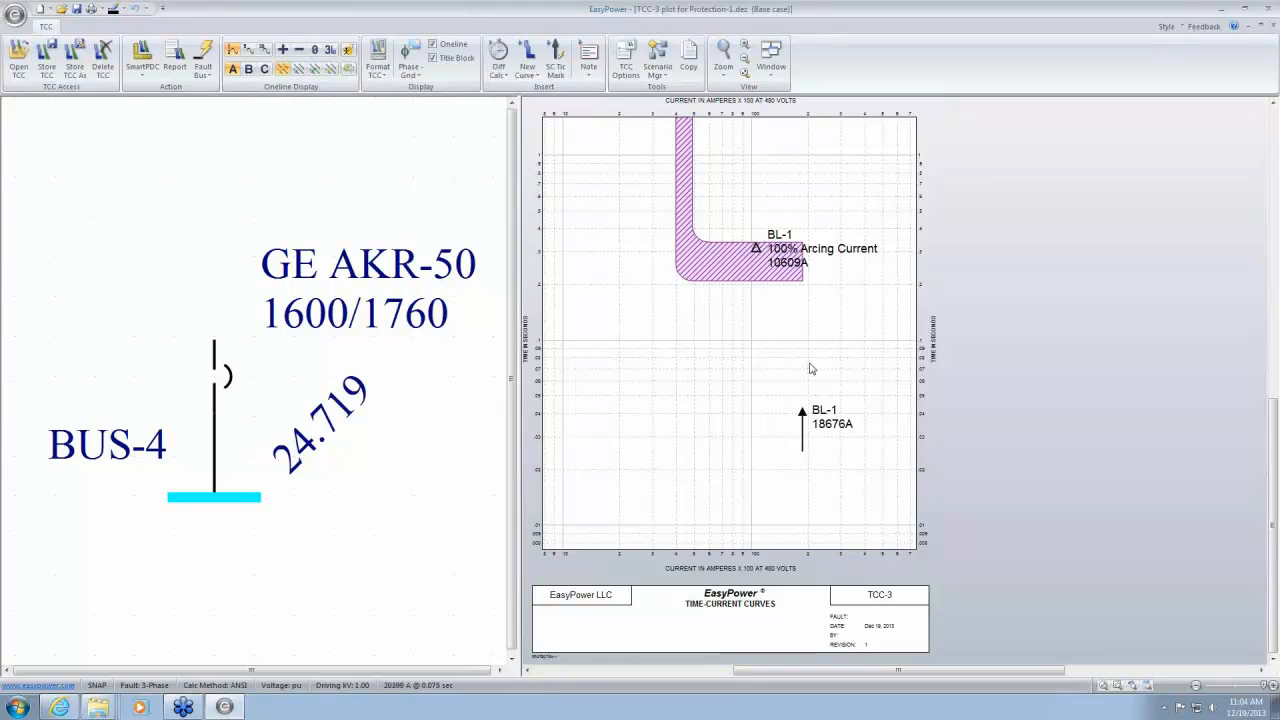
Close the TCC plot without storing it, recalculate the BUS-4 arc flash in short circuit analysis, and check its arc time in the report
{"action": "left_click", "coordinate": [1270, 32]}
{"action": "left_click", "coordinate": [690, 388]}
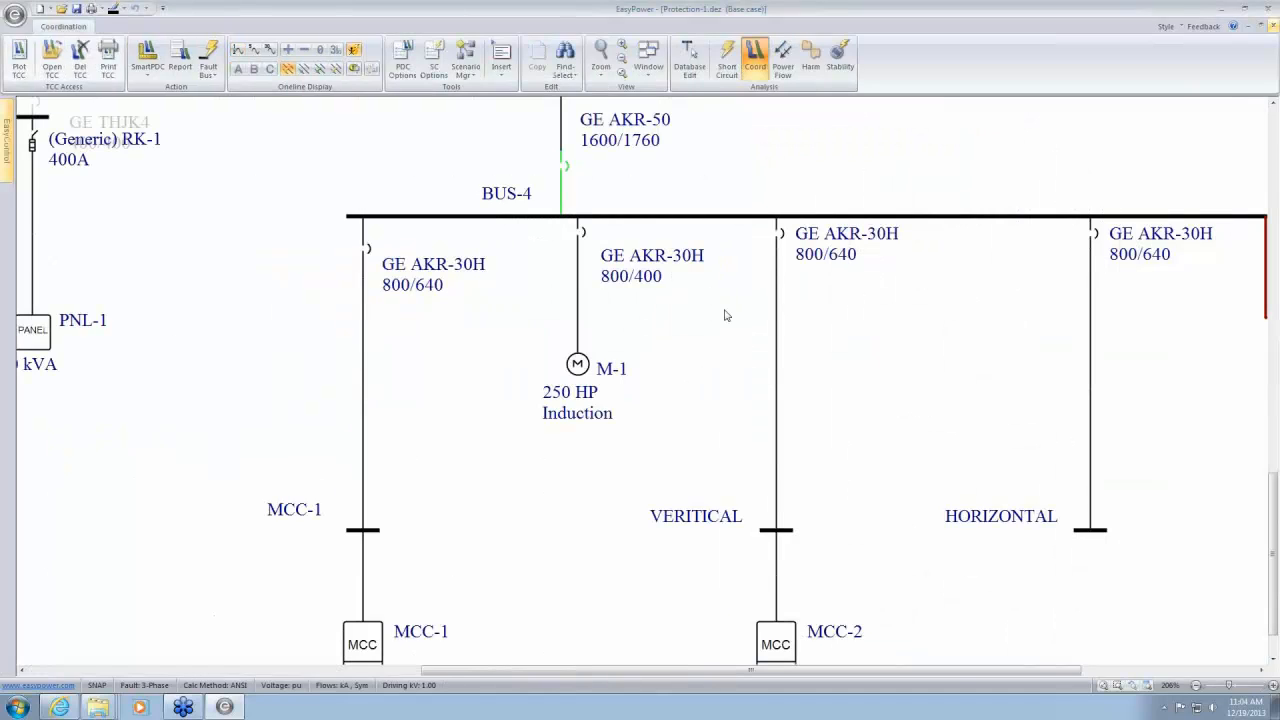
{"action": "left_click", "coordinate": [726, 62]}
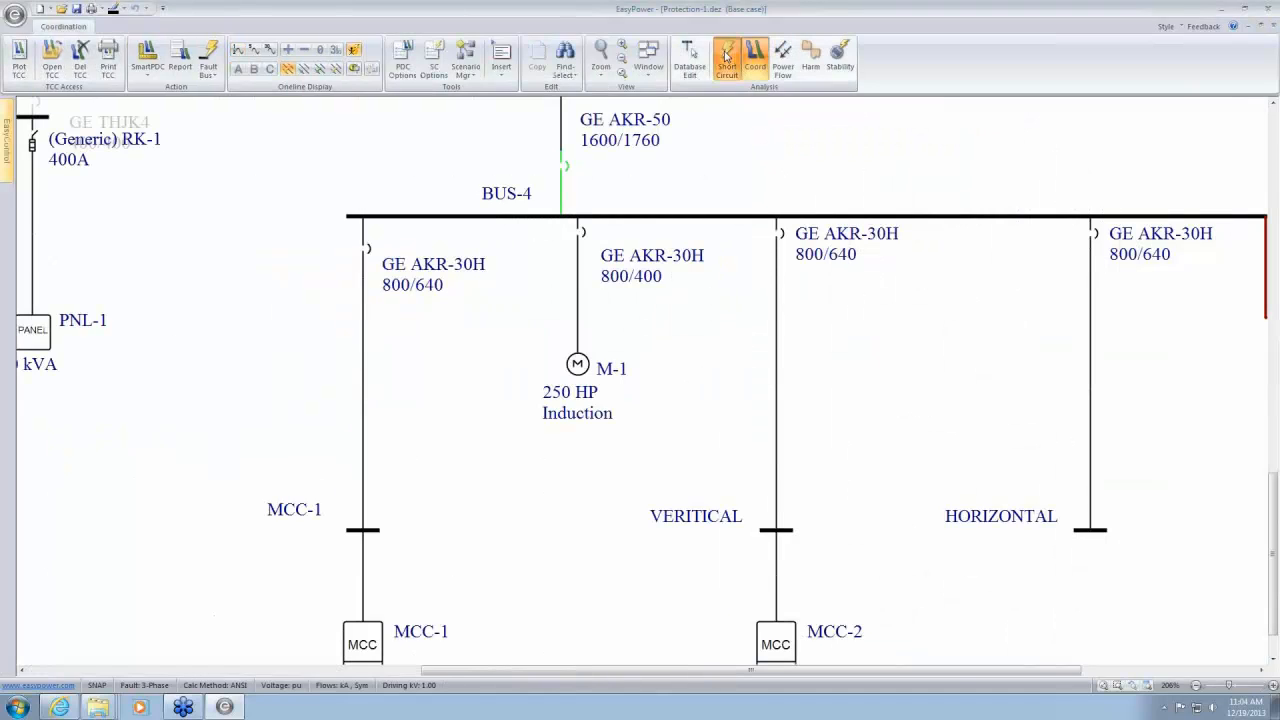
{"action": "left_click", "coordinate": [646, 216]}
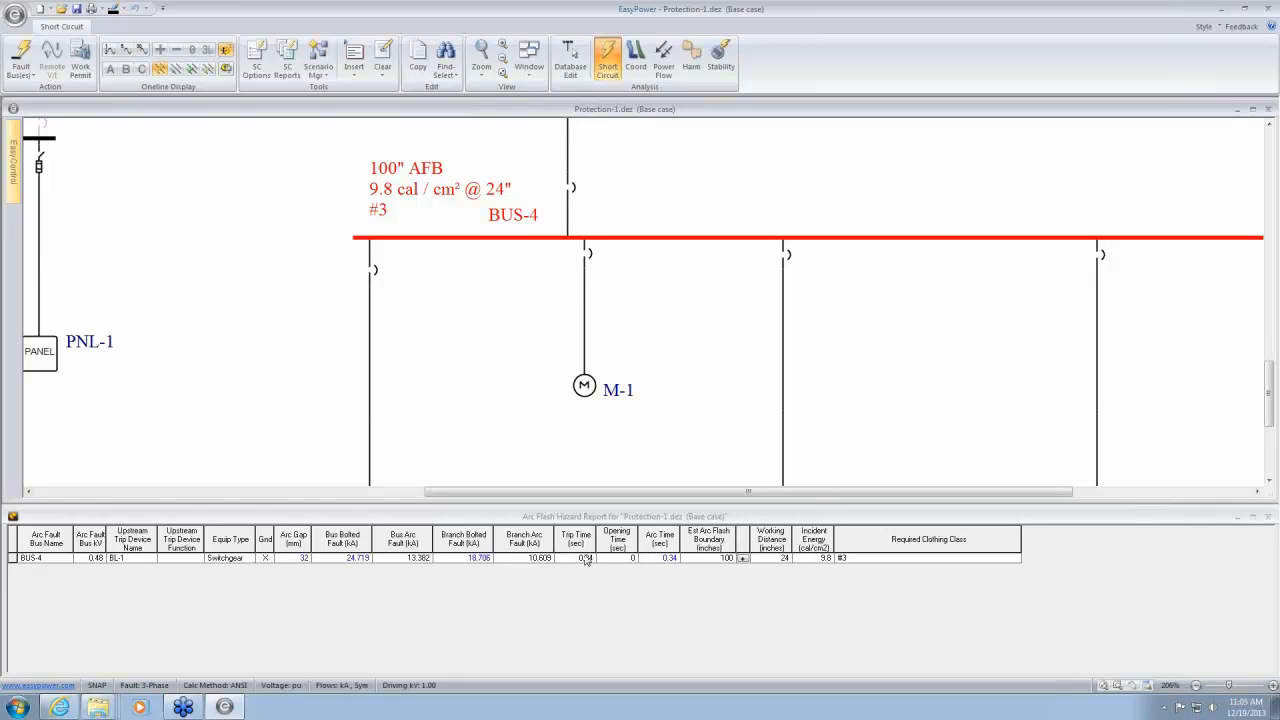
{"action": "left_click", "coordinate": [665, 541]}
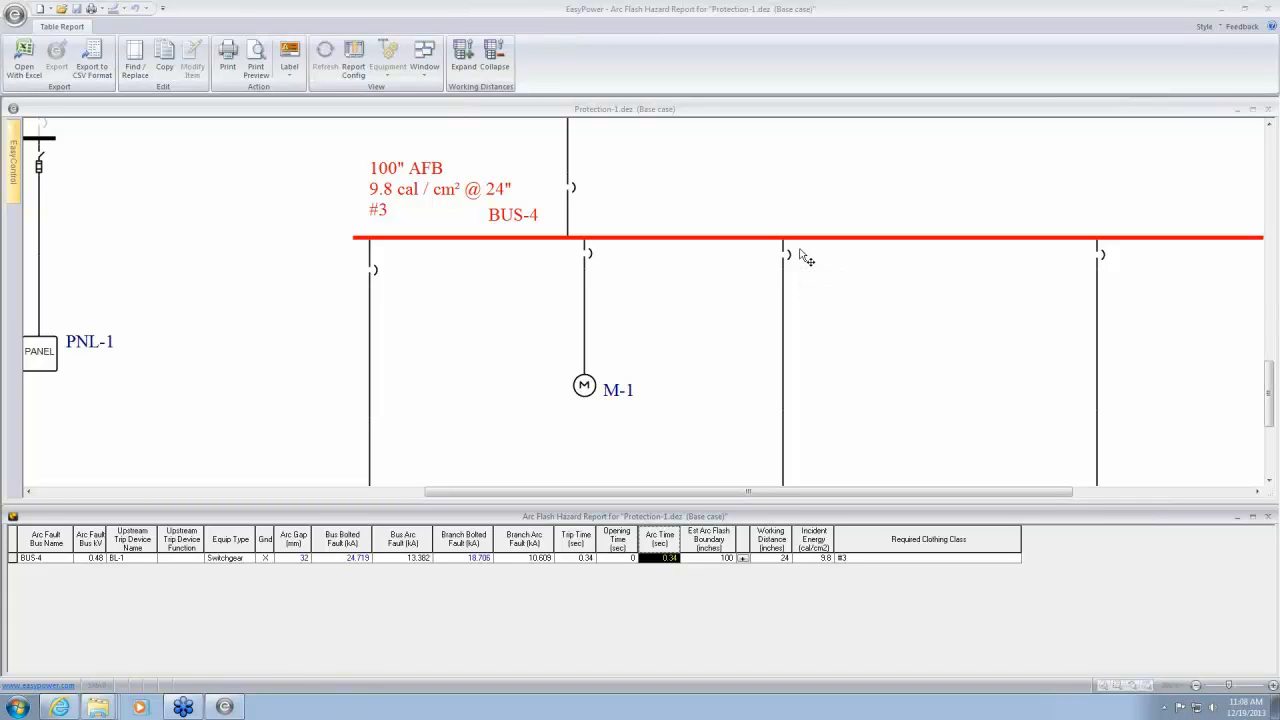
Set the threshold incident energy to 40 cal/cm2 for the 0.1 - 0.3 kV and 0.3 - 0.75 kV ranges
{"action": "left_click", "coordinate": [645, 343]}
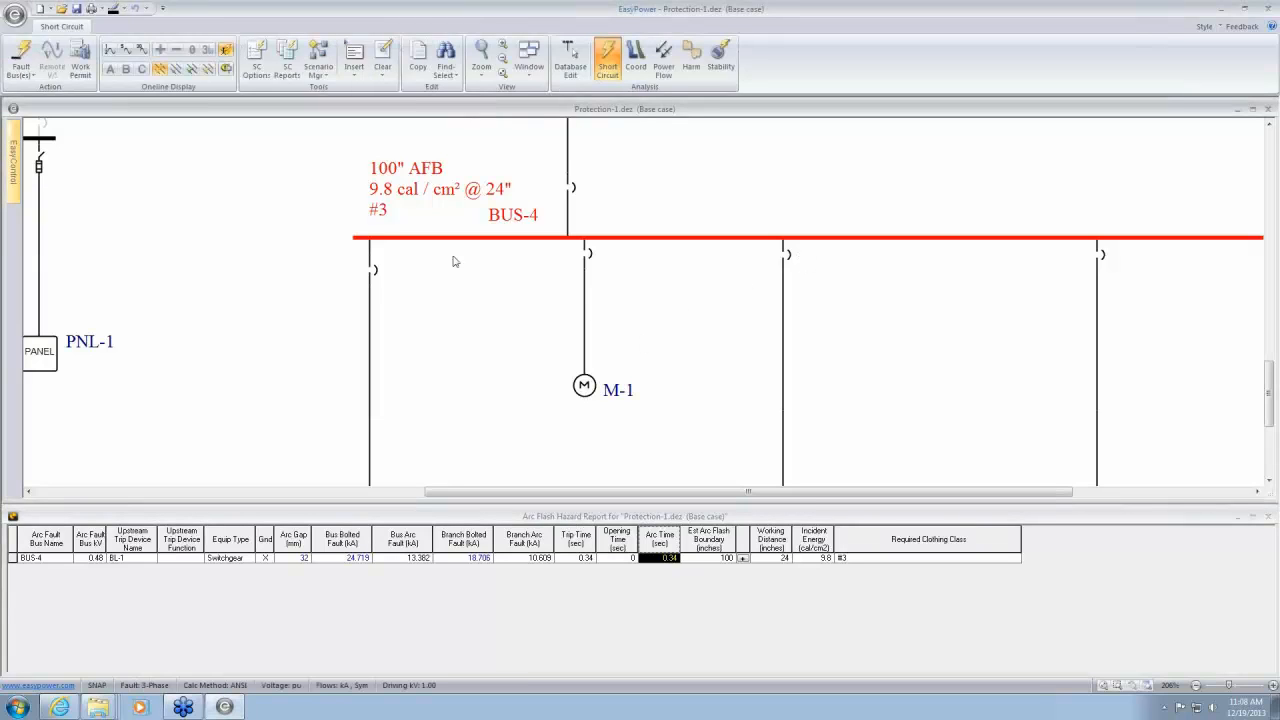
{"action": "left_click", "coordinate": [256, 66]}
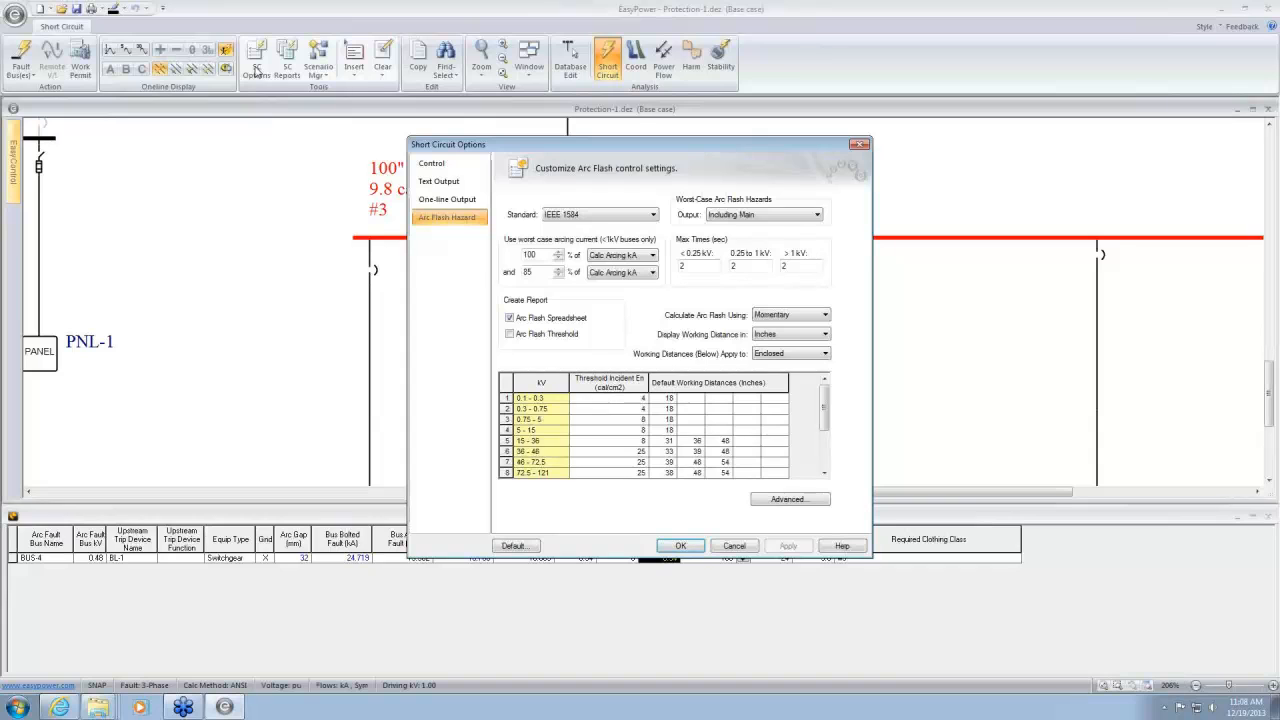
{"action": "left_click_drag", "start_coordinate": [768, 153], "coordinate": [1020, 134]}
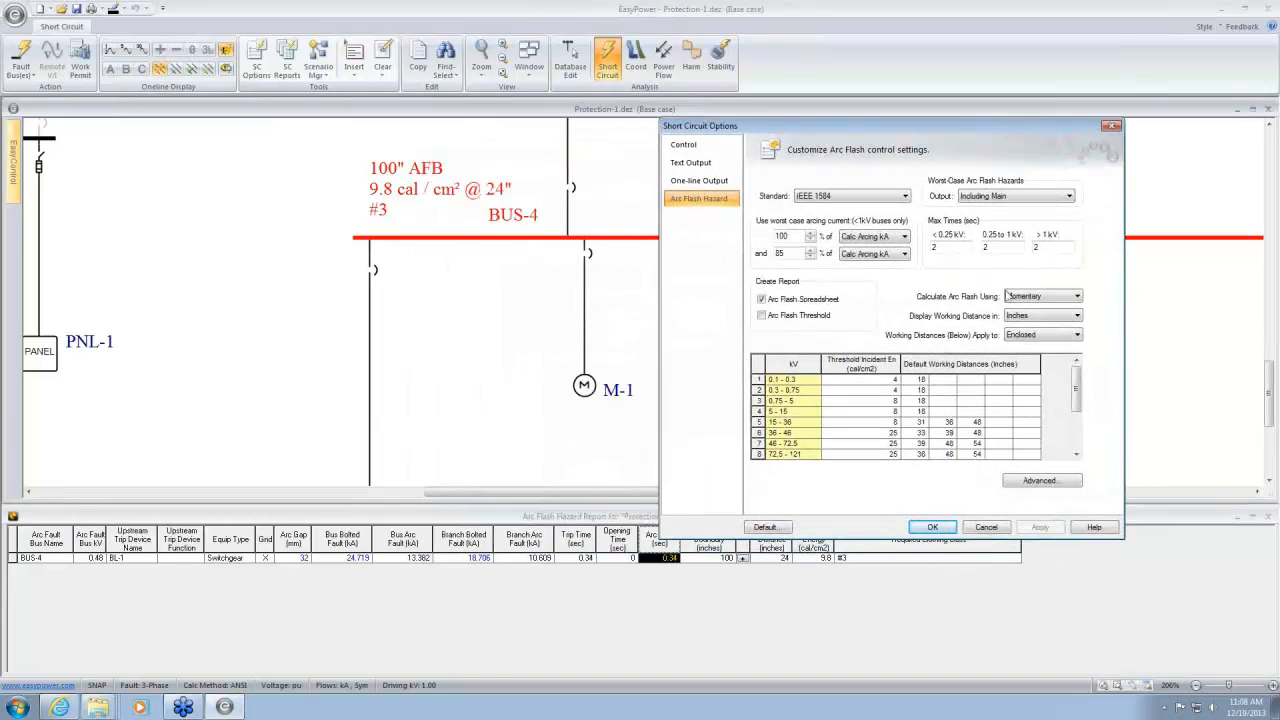
{"action": "left_click", "coordinate": [876, 382]}
{"action": "type", "text": "40"}
{"action": "left_click", "coordinate": [878, 389]}
{"action": "type", "text": "40"}
{"action": "left_click", "coordinate": [836, 422]}
{"action": "left_click", "coordinate": [933, 527]}
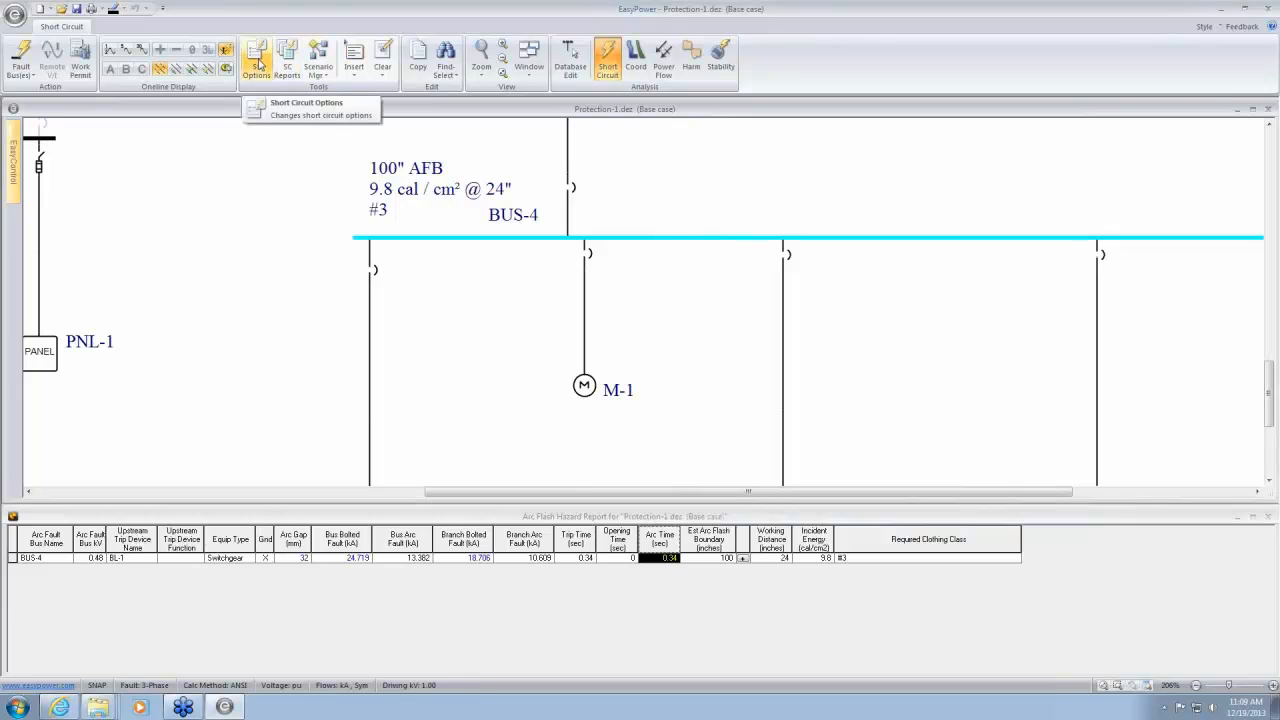
Restore the threshold incident energy of the 0.1 - 0.3 kV and 0.3 - 0.75 kV ranges to 4 cal/cm2
{"action": "left_click", "coordinate": [259, 64]}
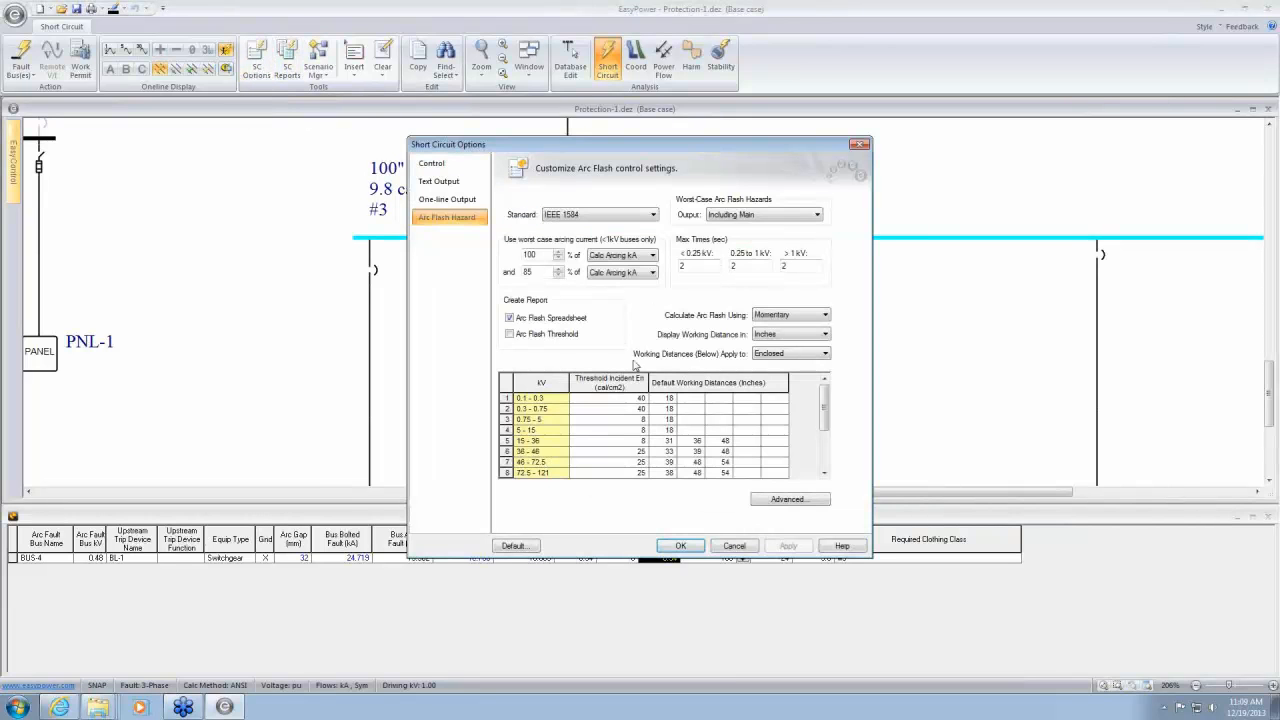
{"action": "left_click", "coordinate": [613, 402]}
{"action": "type", "text": "4"}
{"action": "key", "text": "Return"}
{"action": "type", "text": "4"}
{"action": "key", "text": "Return"}
{"action": "left_click", "coordinate": [681, 546]}
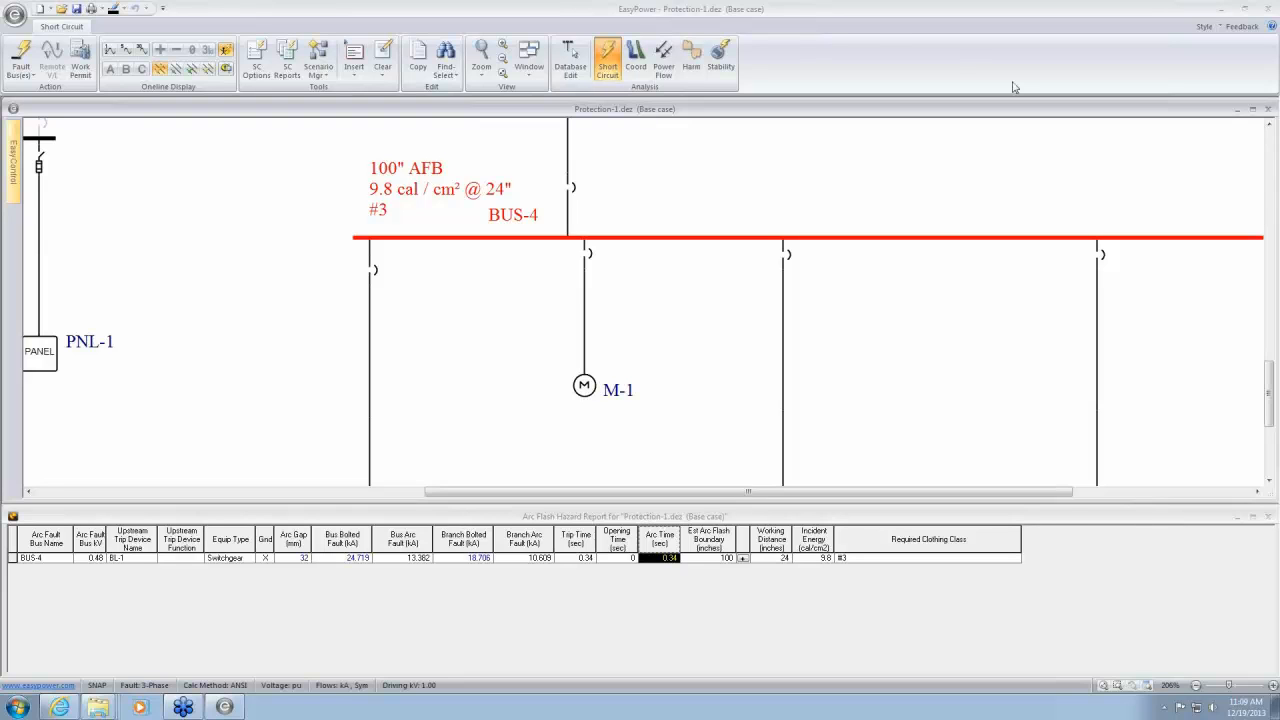
Review the BUS-4 bus data in database editing and close it without changes
{"action": "left_click", "coordinate": [570, 60]}
{"action": "double_click", "coordinate": [718, 242]}
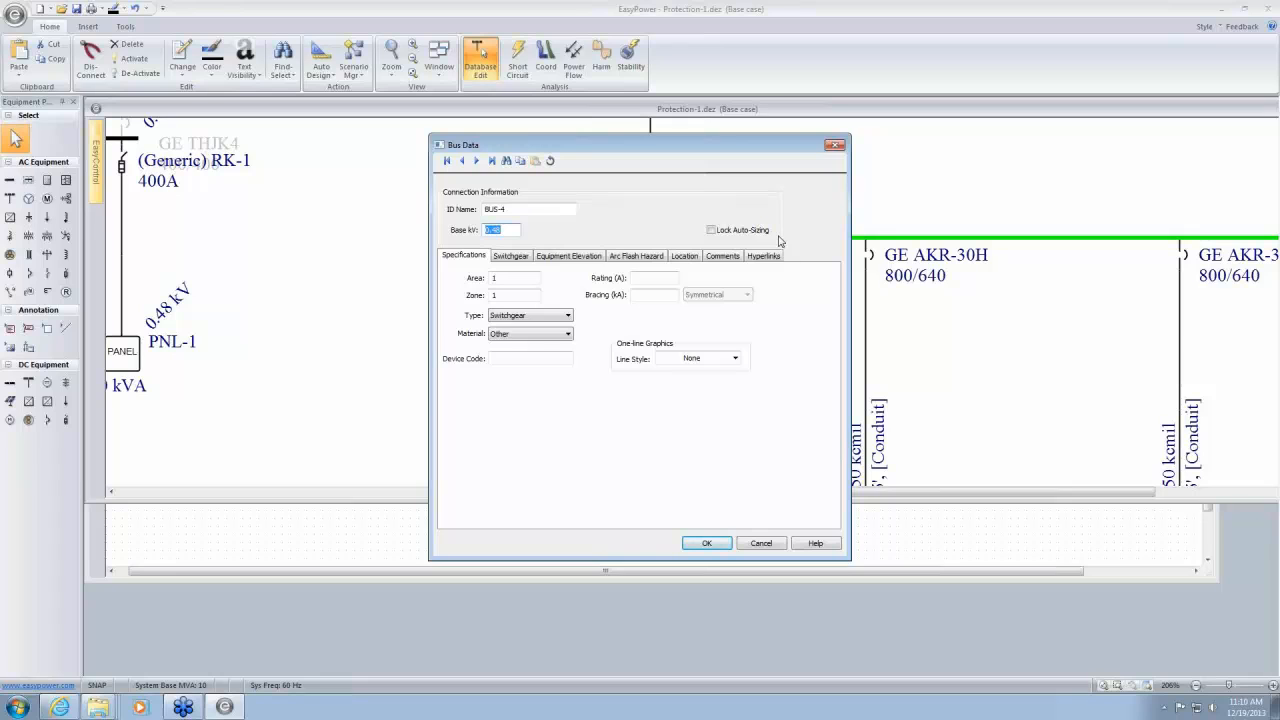
{"action": "left_click", "coordinate": [761, 544]}
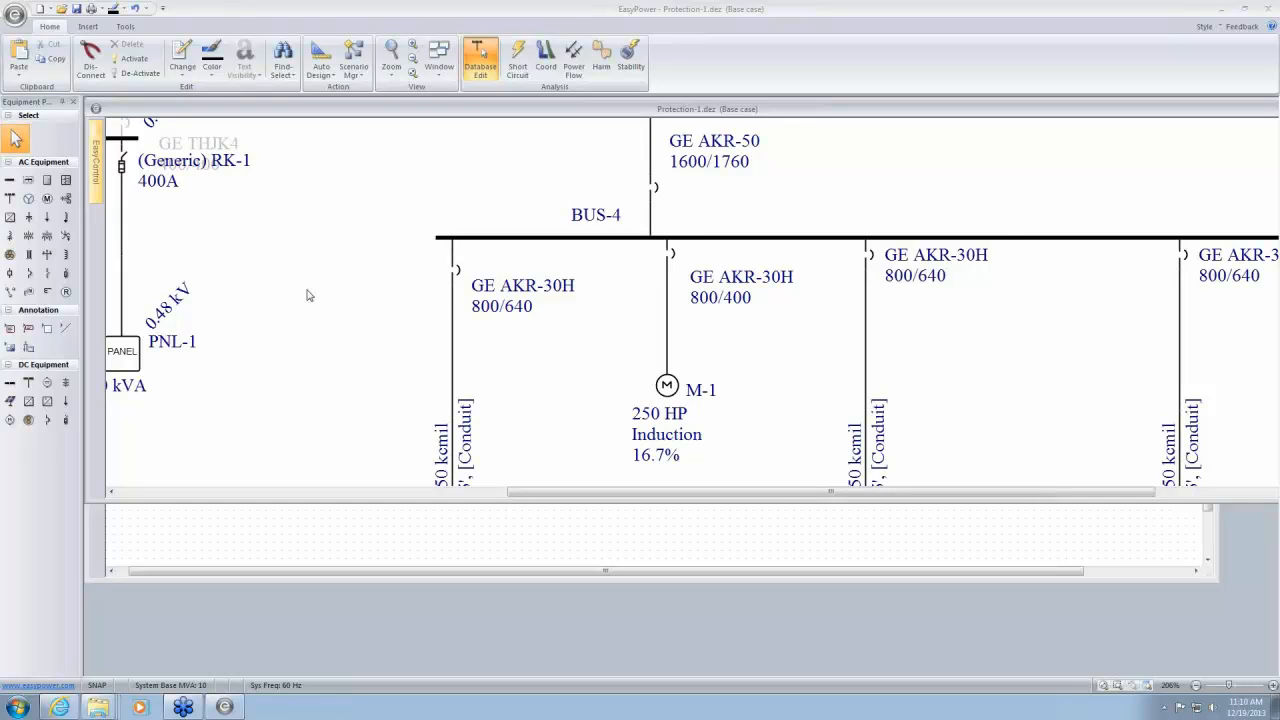
Add an adjustable frequency drive to BUS-4 between the VERITICAL and HORIZONTAL feeders
{"action": "left_click_drag", "start_coordinate": [263, 286], "coordinate": [380, 266]}
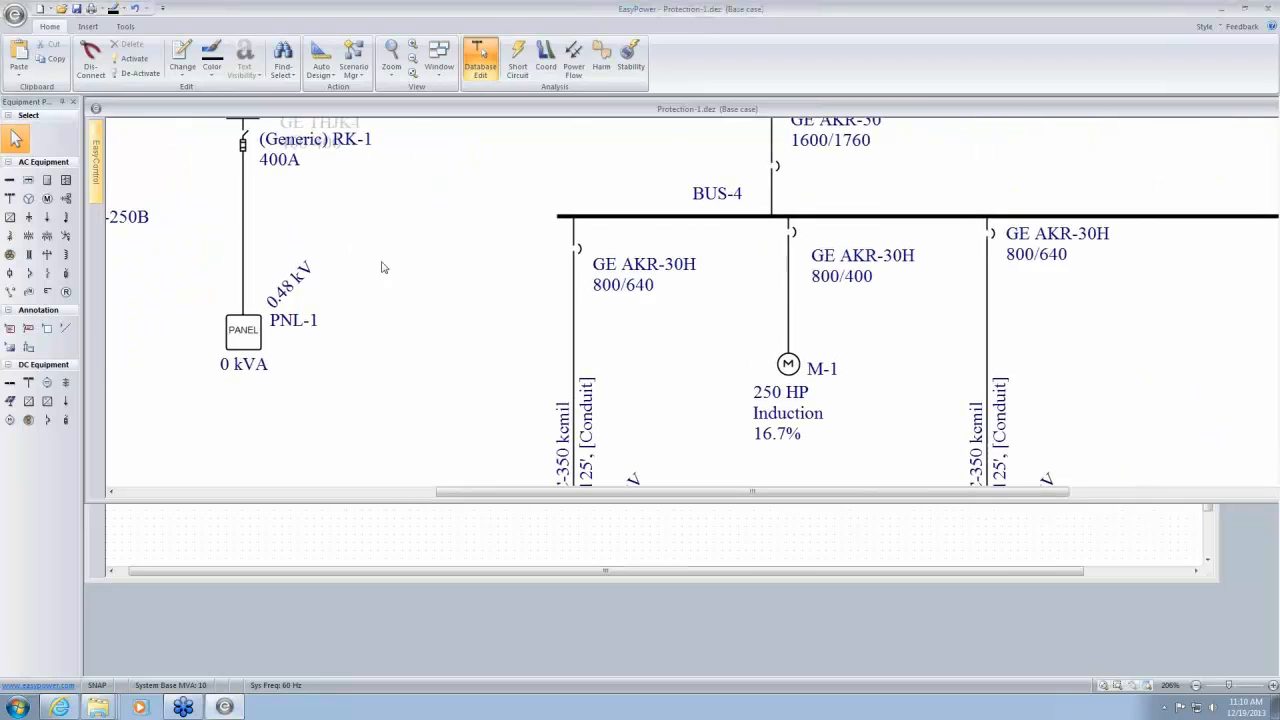
{"action": "left_click_drag", "start_coordinate": [799, 298], "coordinate": [360, 257]}
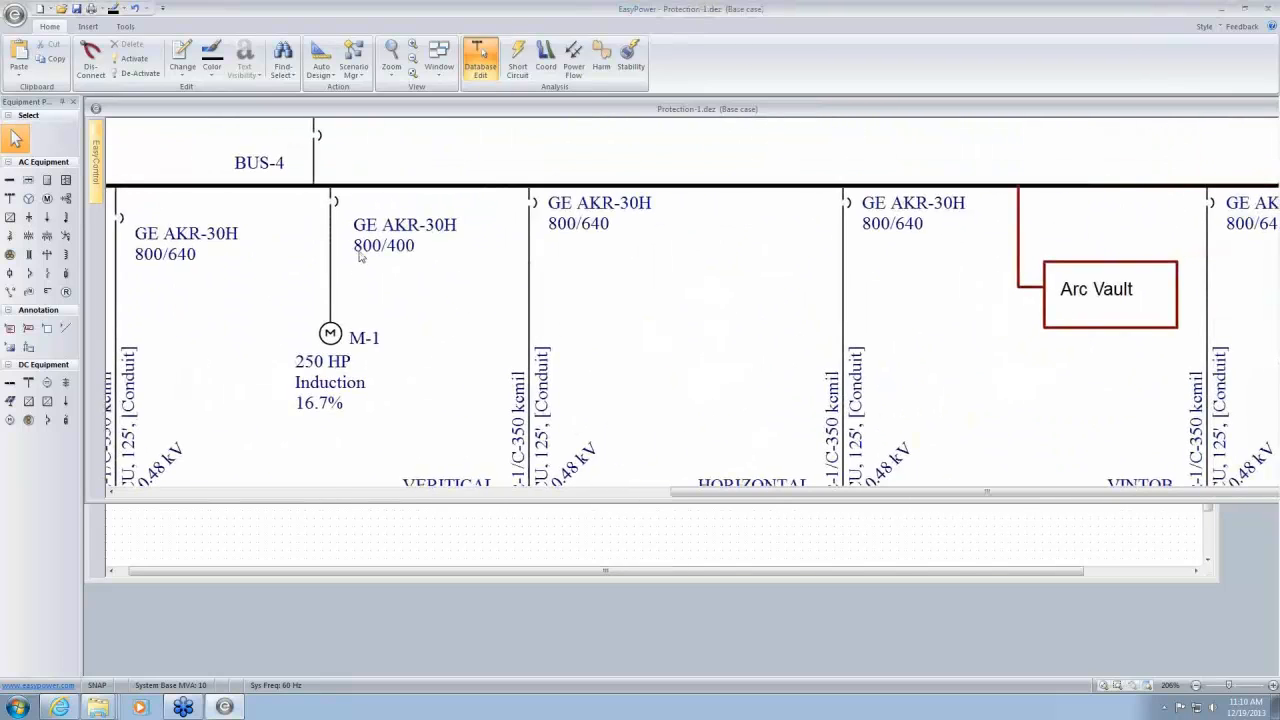
{"action": "left_click_drag", "start_coordinate": [782, 231], "coordinate": [755, 181]}
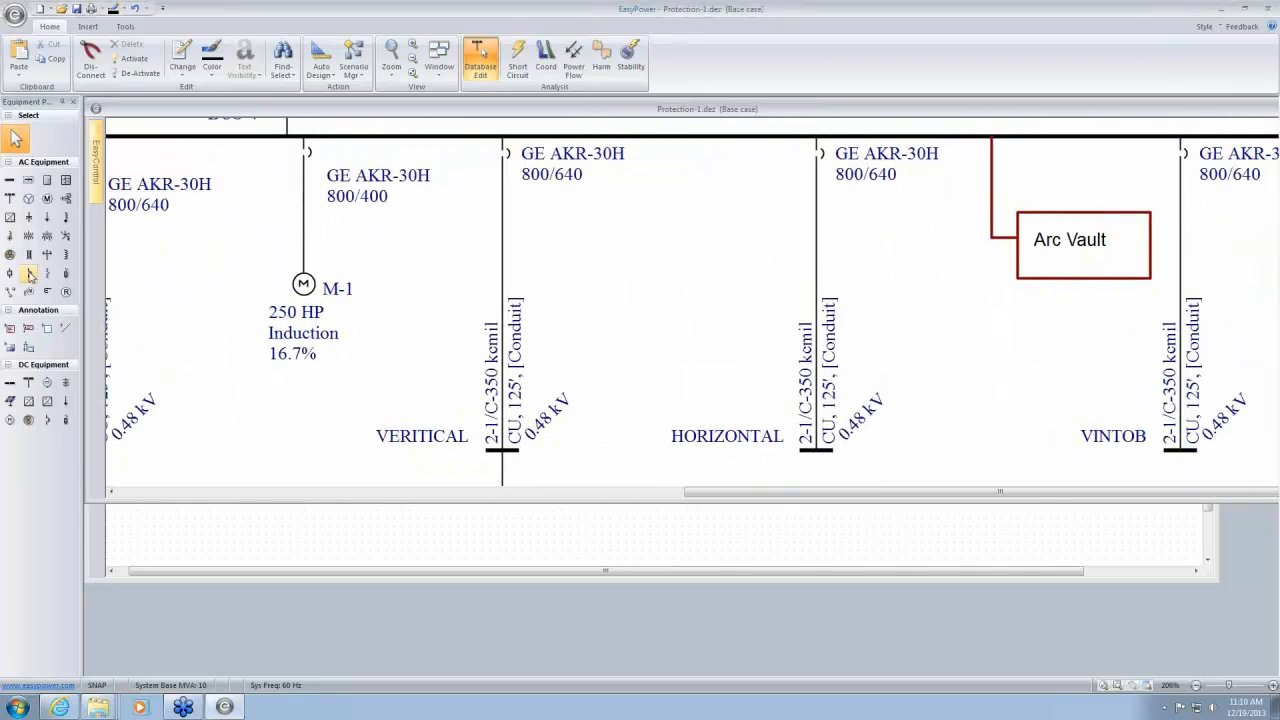
{"action": "left_click", "coordinate": [10, 218]}
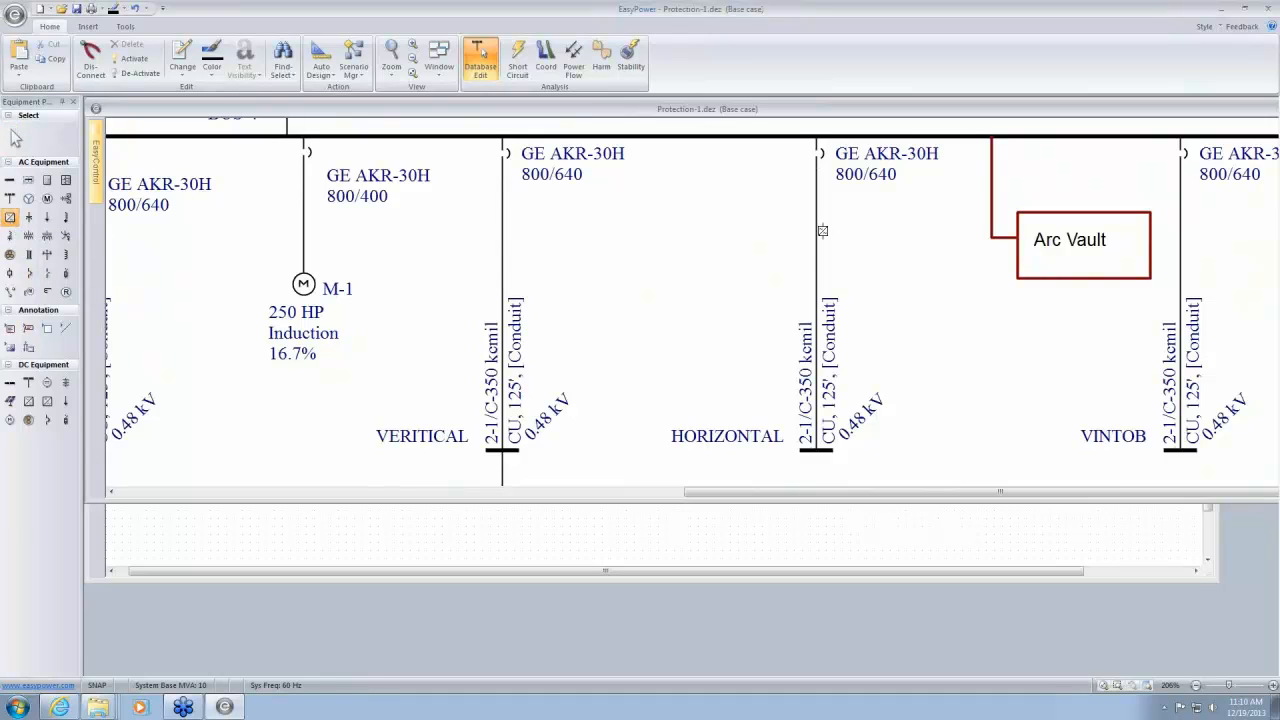
{"action": "left_click", "coordinate": [686, 147]}
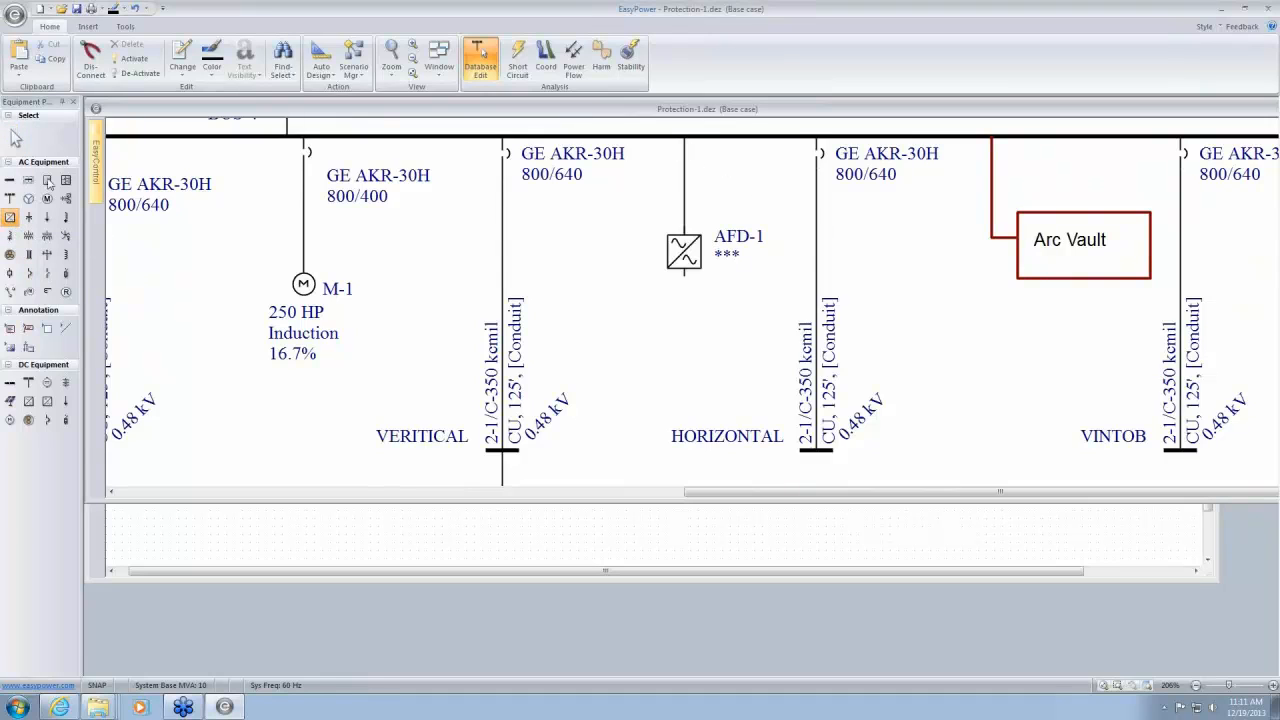
Connect the drive's output to a new 0.48 kV bus and insert a low-voltage breaker between them
{"action": "left_click", "coordinate": [10, 182]}
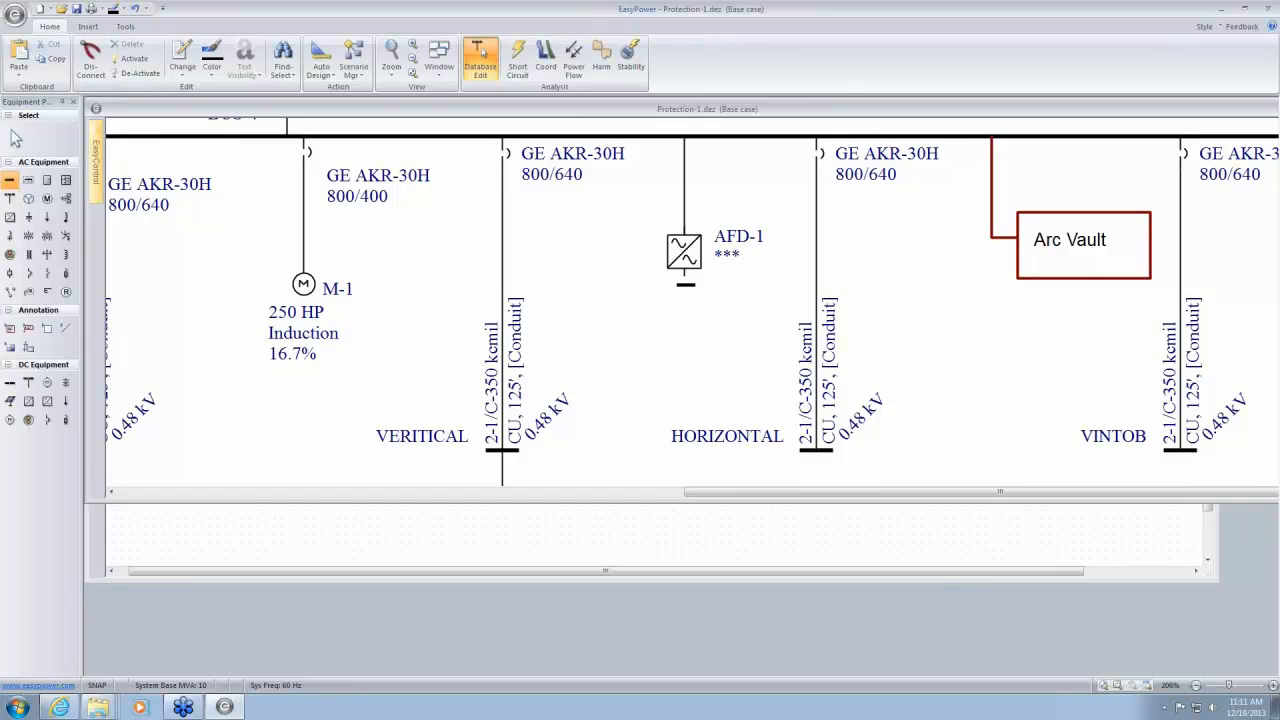
{"action": "left_click", "coordinate": [684, 279]}
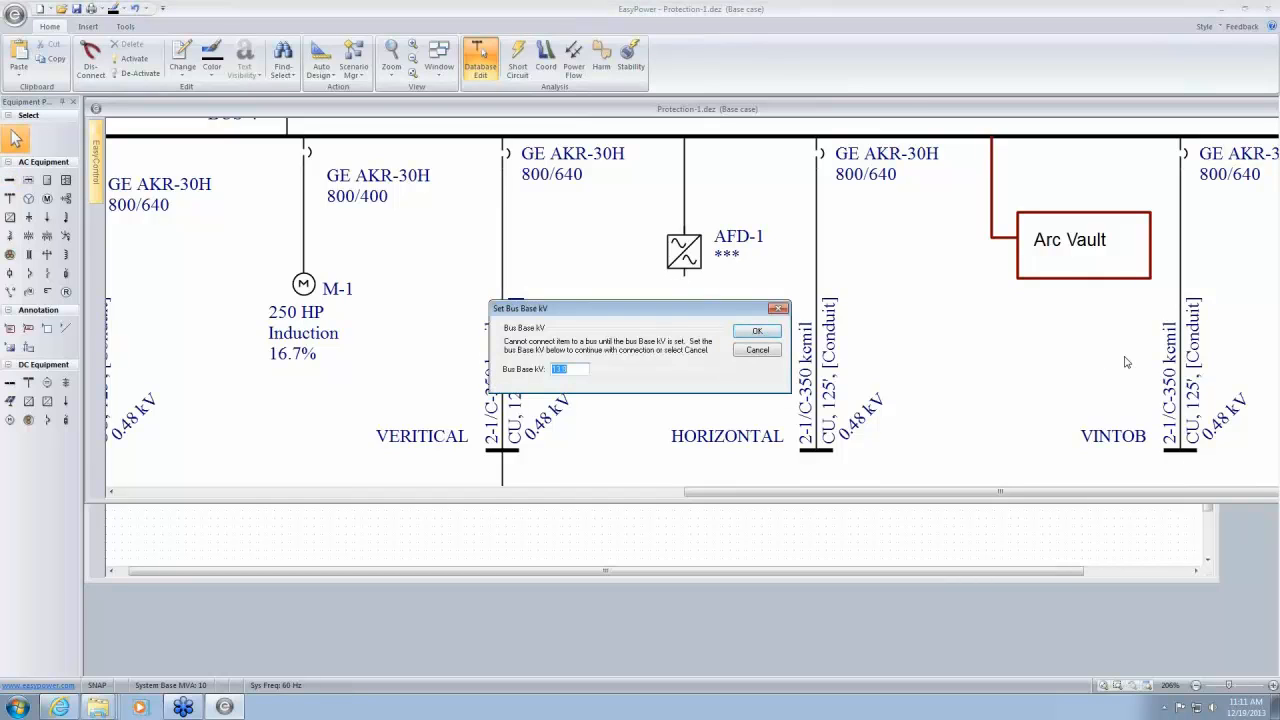
{"action": "type", "text": "0.48"}
{"action": "key", "text": "Return"}
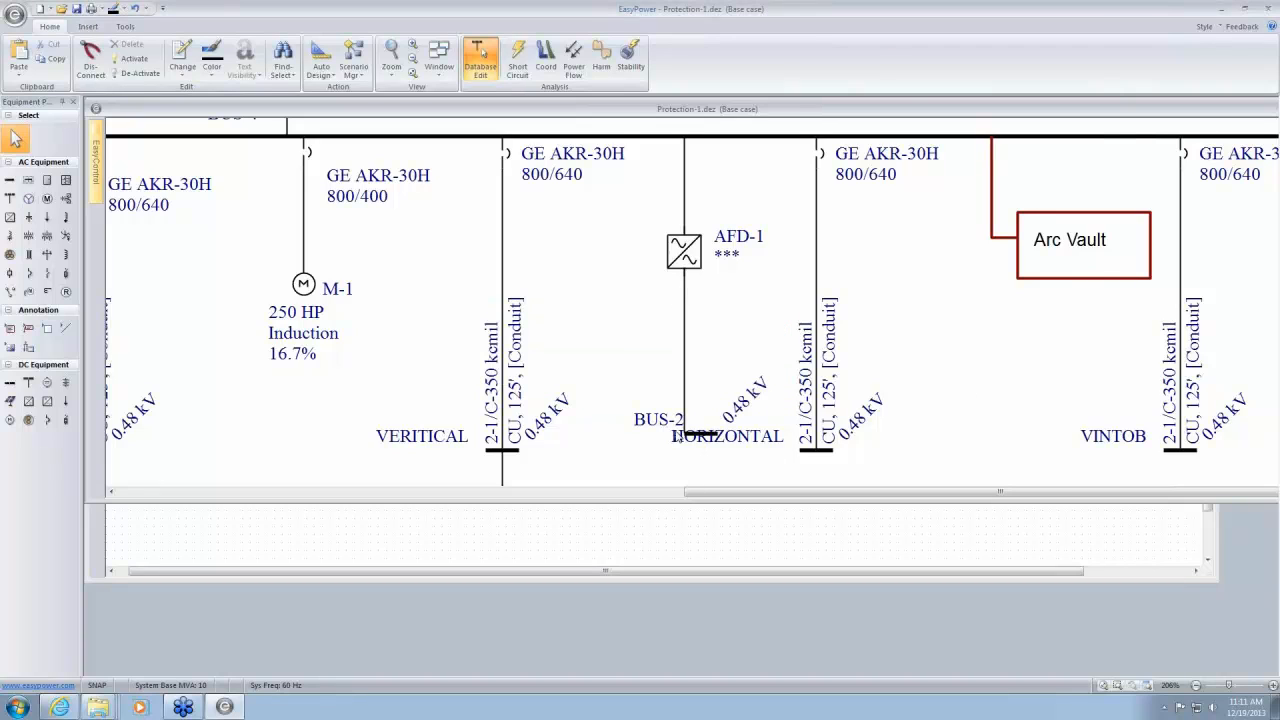
{"action": "mouse_move", "coordinate": [690, 443]}
{"action": "left_mouse_down"}
{"action": "mouse_move", "coordinate": [692, 481]}
{"action": "mouse_move", "coordinate": [686, 446]}
{"action": "mouse_move", "coordinate": [686, 460]}
{"action": "left_mouse_up"}
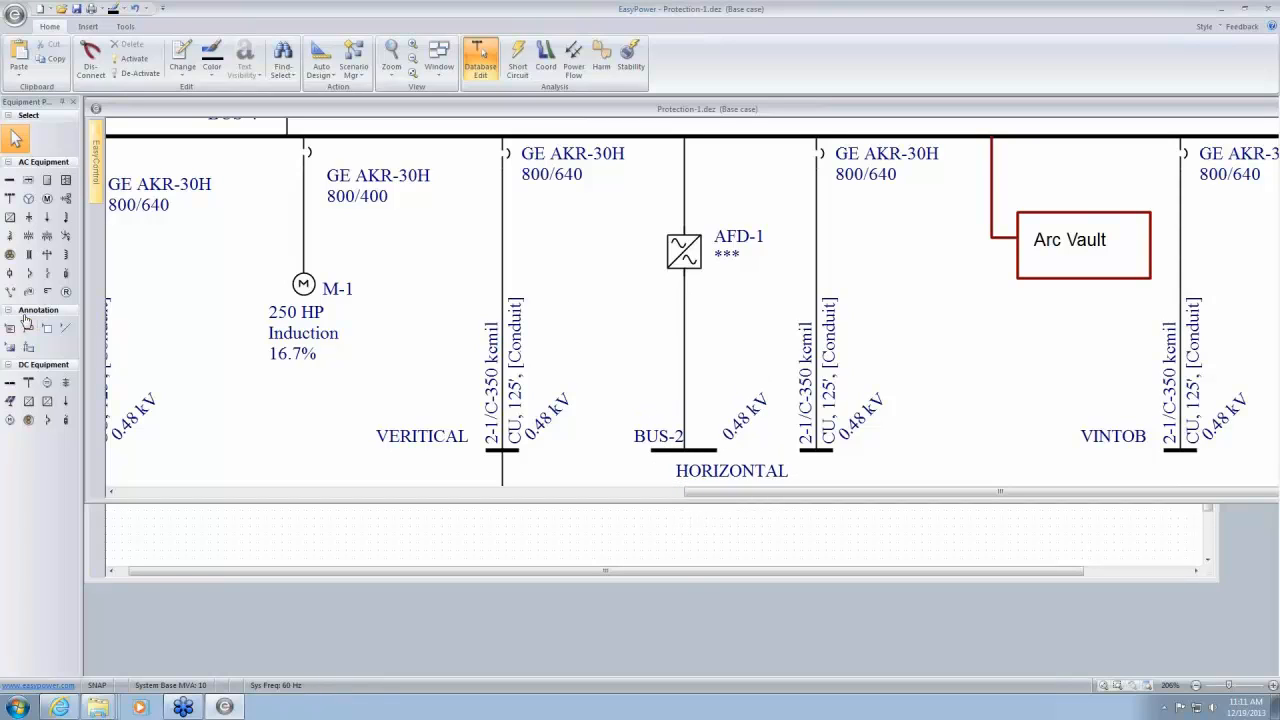
{"action": "left_click", "coordinate": [27, 275]}
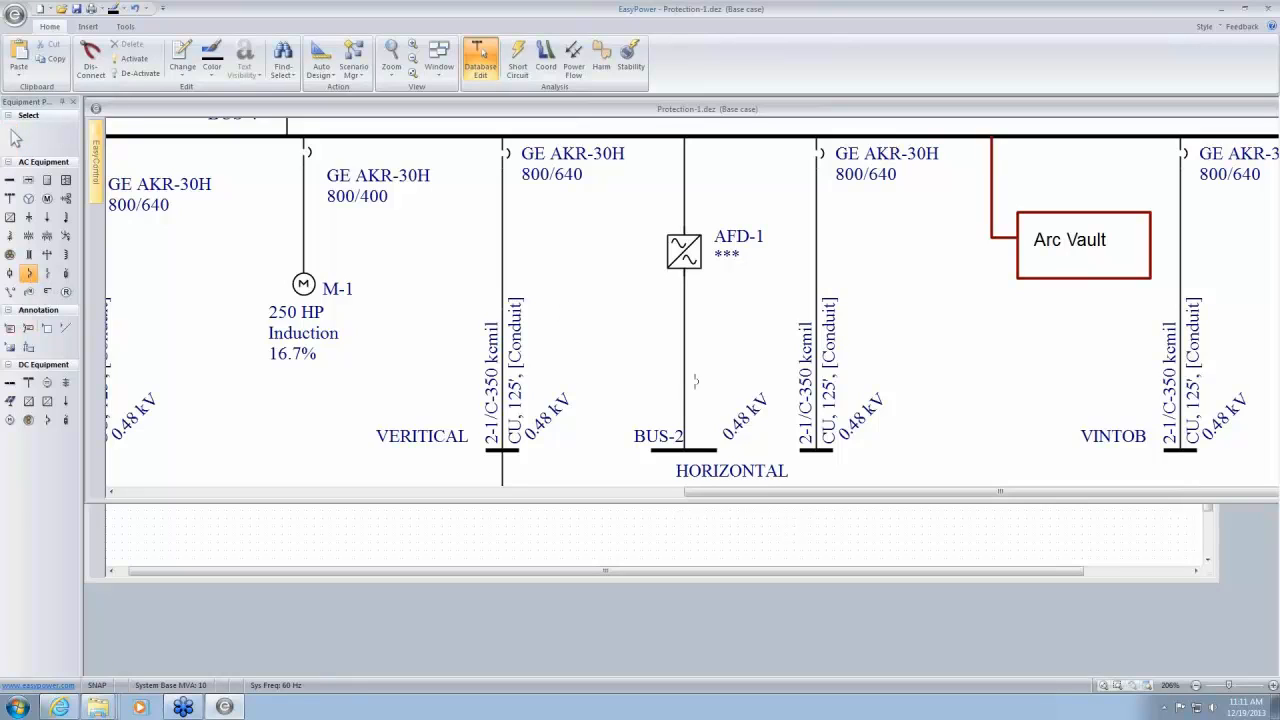
{"action": "left_click", "coordinate": [688, 383]}
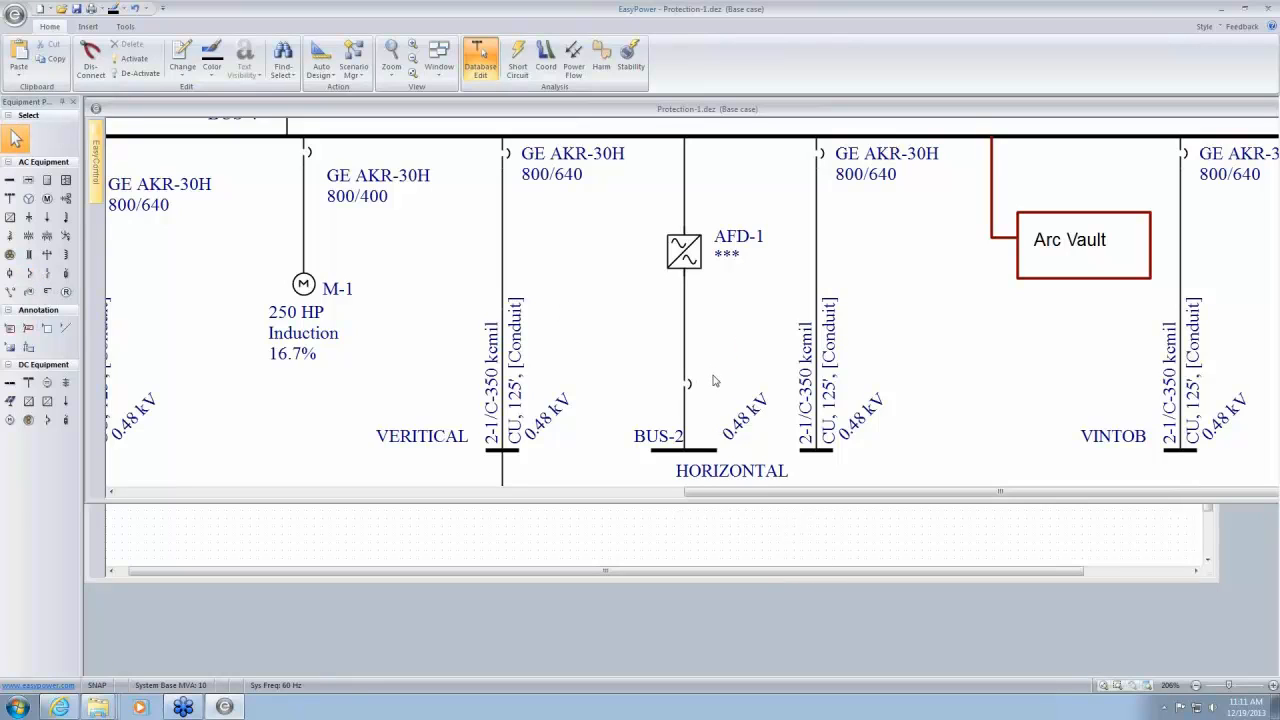
Set the drive's rating to 150 input kVA, calculate its X/R, and set its output AC frequency to 60 Hz
{"action": "double_click", "coordinate": [686, 250]}
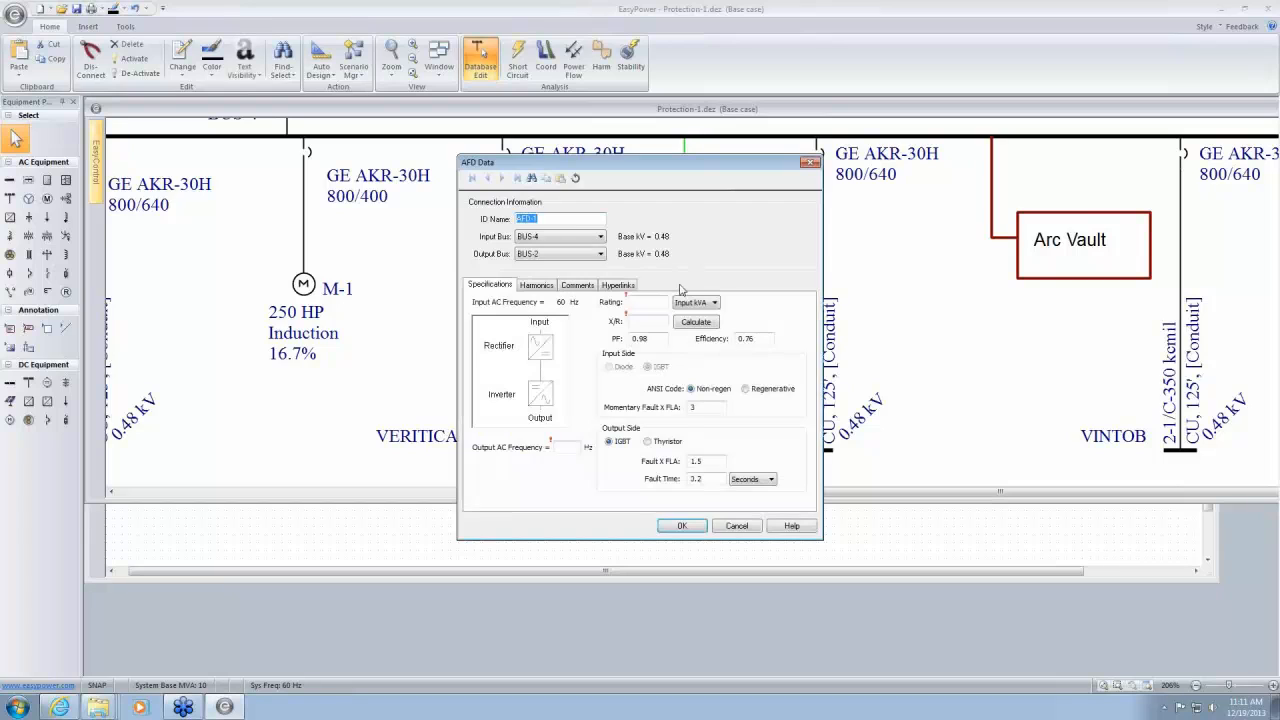
{"action": "left_click", "coordinate": [648, 302]}
{"action": "type", "text": "150"}
{"action": "left_click", "coordinate": [715, 304]}
{"action": "left_click", "coordinate": [742, 297]}
{"action": "left_click", "coordinate": [660, 322]}
{"action": "left_click", "coordinate": [697, 322]}
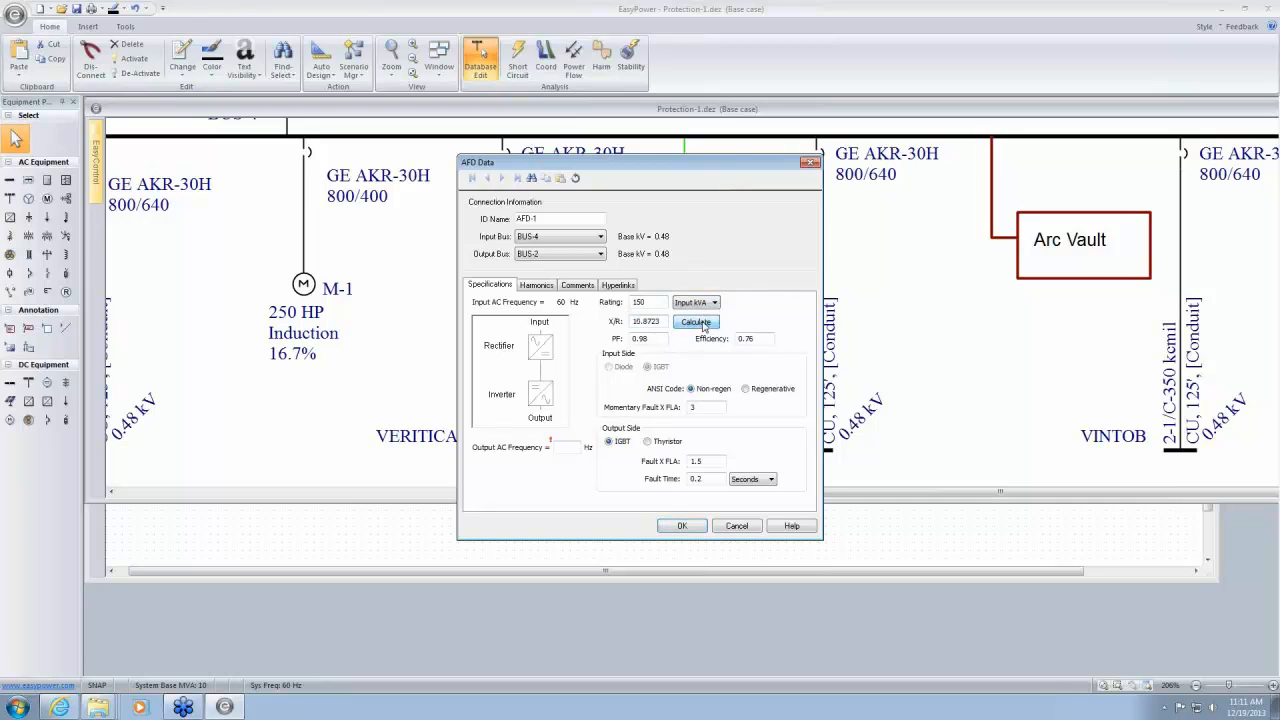
{"action": "left_click", "coordinate": [566, 447]}
{"action": "type", "text": "60"}
{"action": "left_click", "coordinate": [689, 527]}
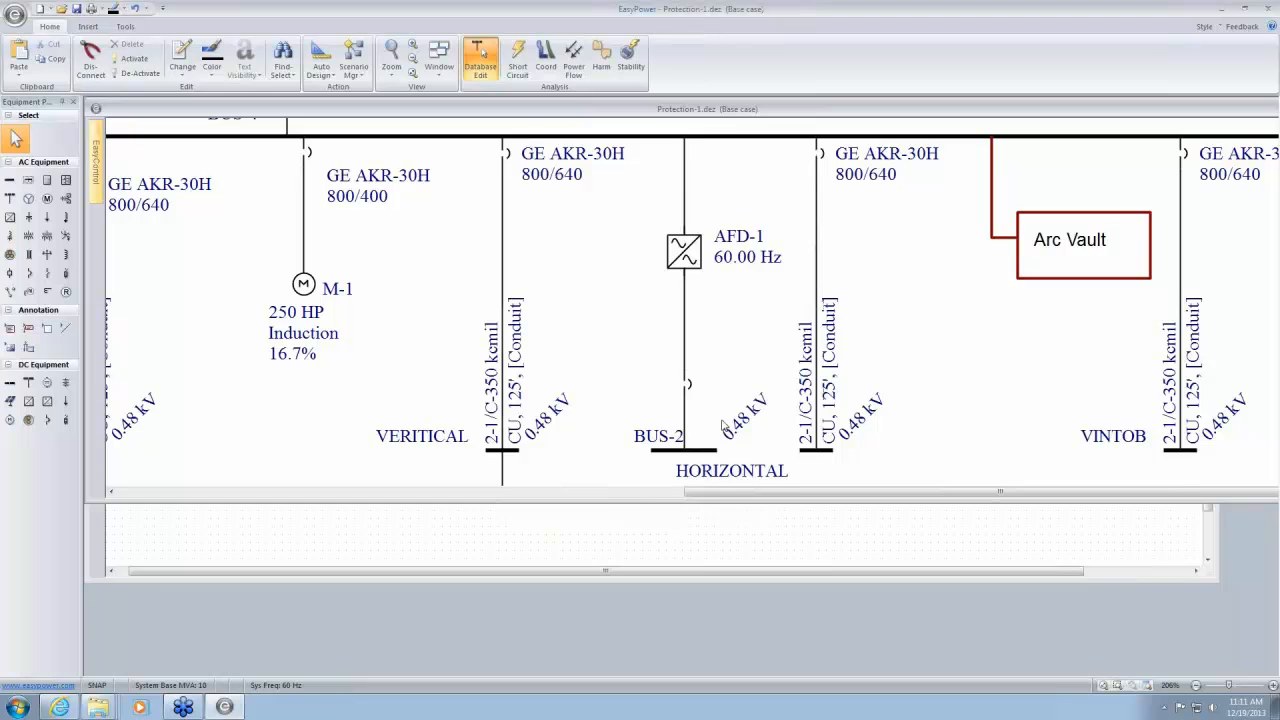
Specify the breaker below the drive as a generic MCCB of type Std and style 225 AF
{"action": "scroll", "coordinate": [724, 426], "scroll_direction": "down", "scroll_amount": 3}
{"action": "left_click", "coordinate": [698, 297]}
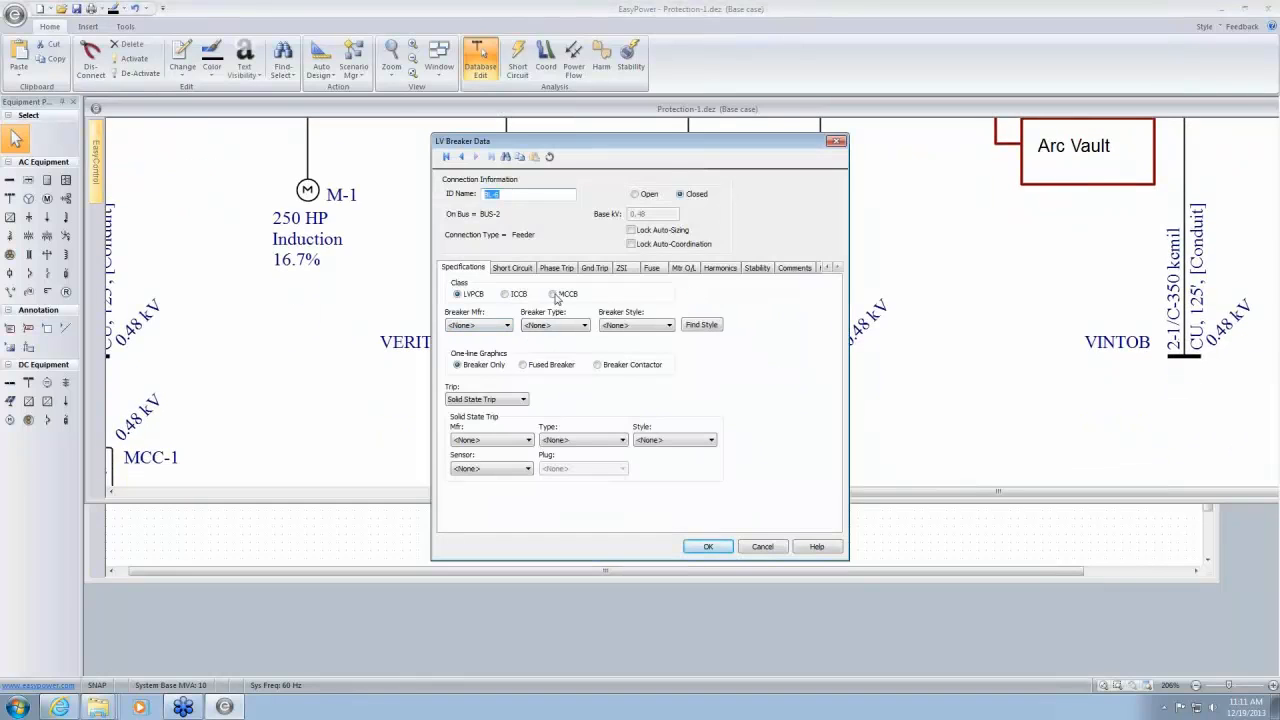
{"action": "left_click", "coordinate": [553, 294]}
{"action": "left_click", "coordinate": [508, 326]}
{"action": "left_click", "coordinate": [502, 345]}
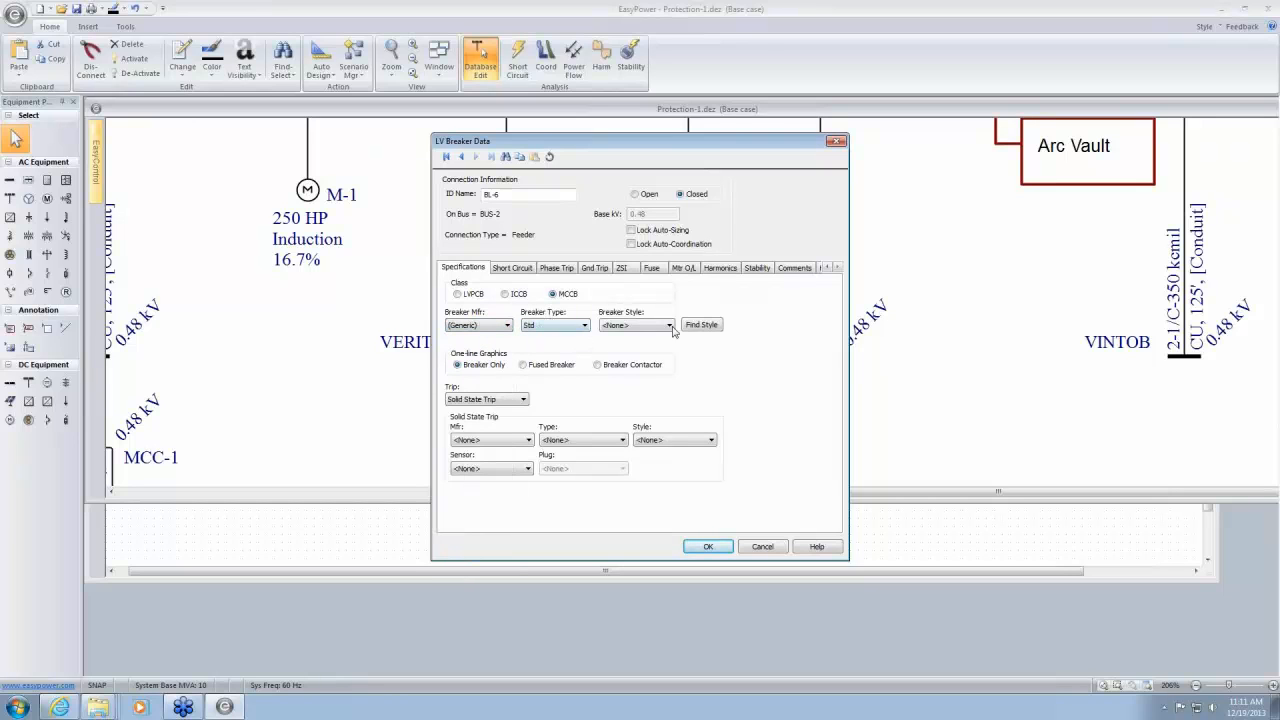
{"action": "left_click", "coordinate": [668, 327]}
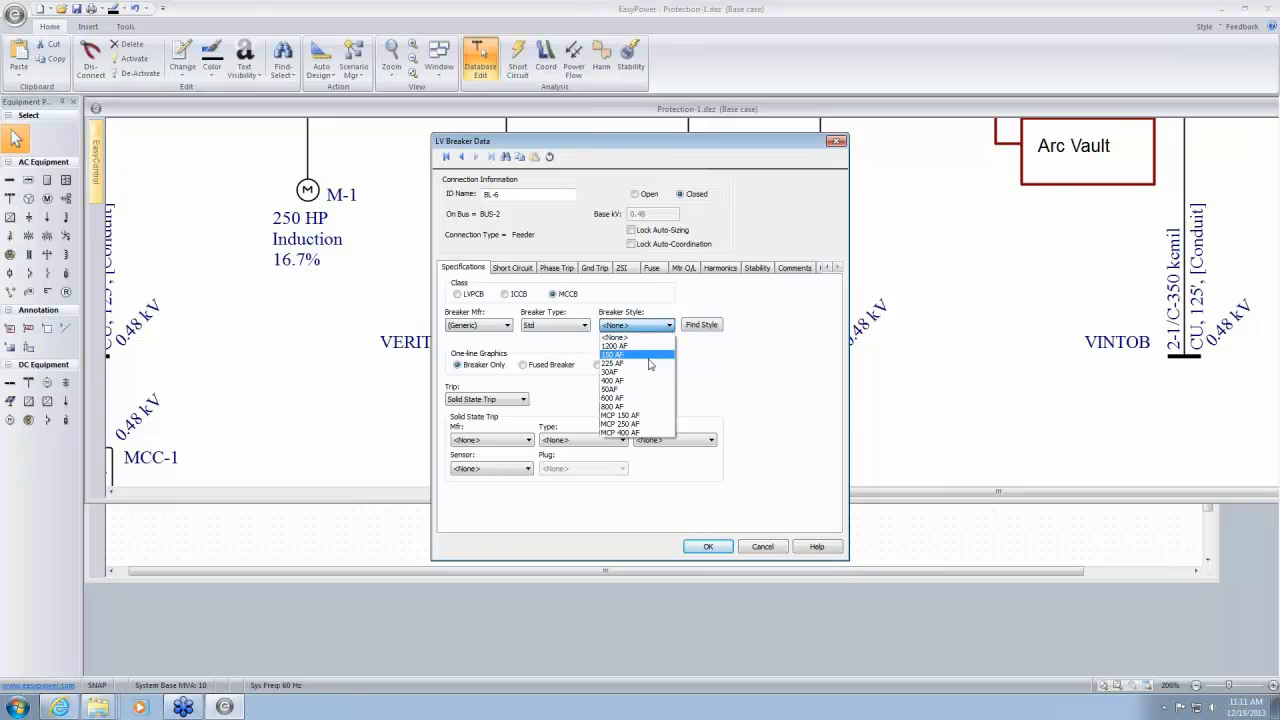
{"action": "left_click", "coordinate": [650, 363]}
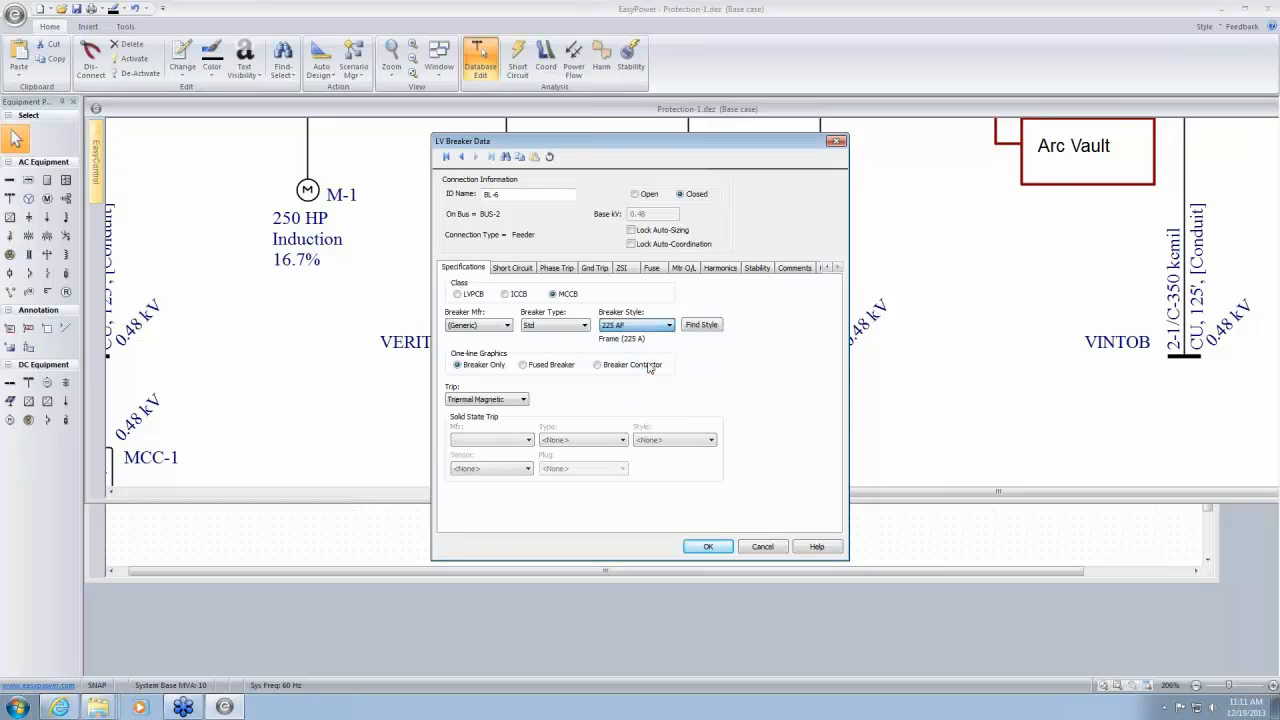
Set the breaker's phase trip to frame 225(150-225AT), 225 trip amps and Hi instantaneous, and accept the breaker data
{"action": "left_click", "coordinate": [529, 269]}
{"action": "left_click", "coordinate": [555, 268]}
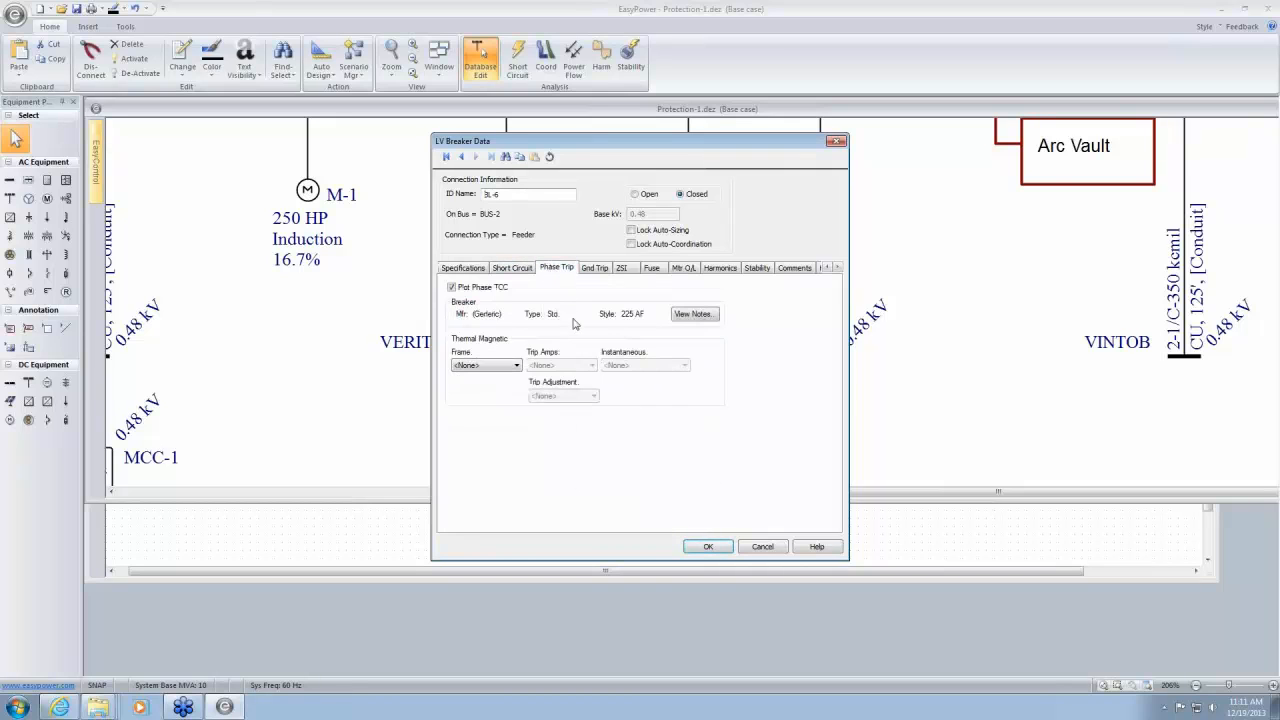
{"action": "left_click", "coordinate": [517, 365]}
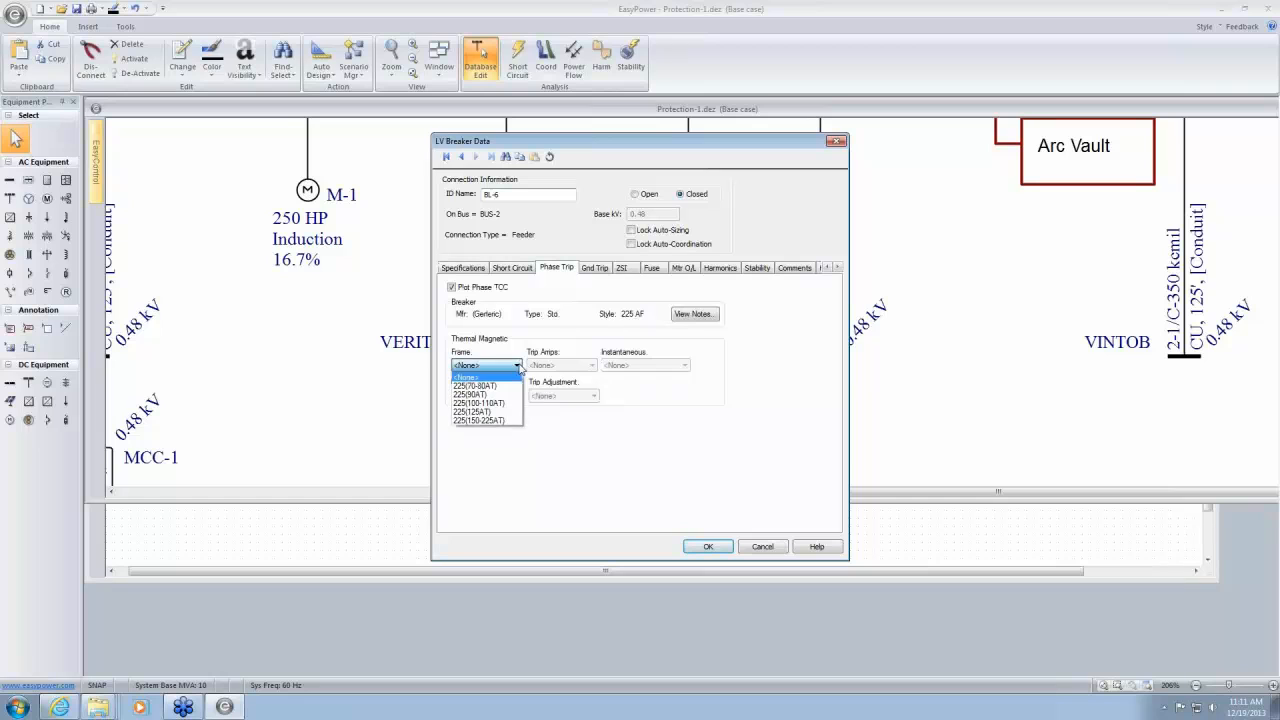
{"action": "left_click", "coordinate": [499, 421]}
{"action": "left_click", "coordinate": [591, 366]}
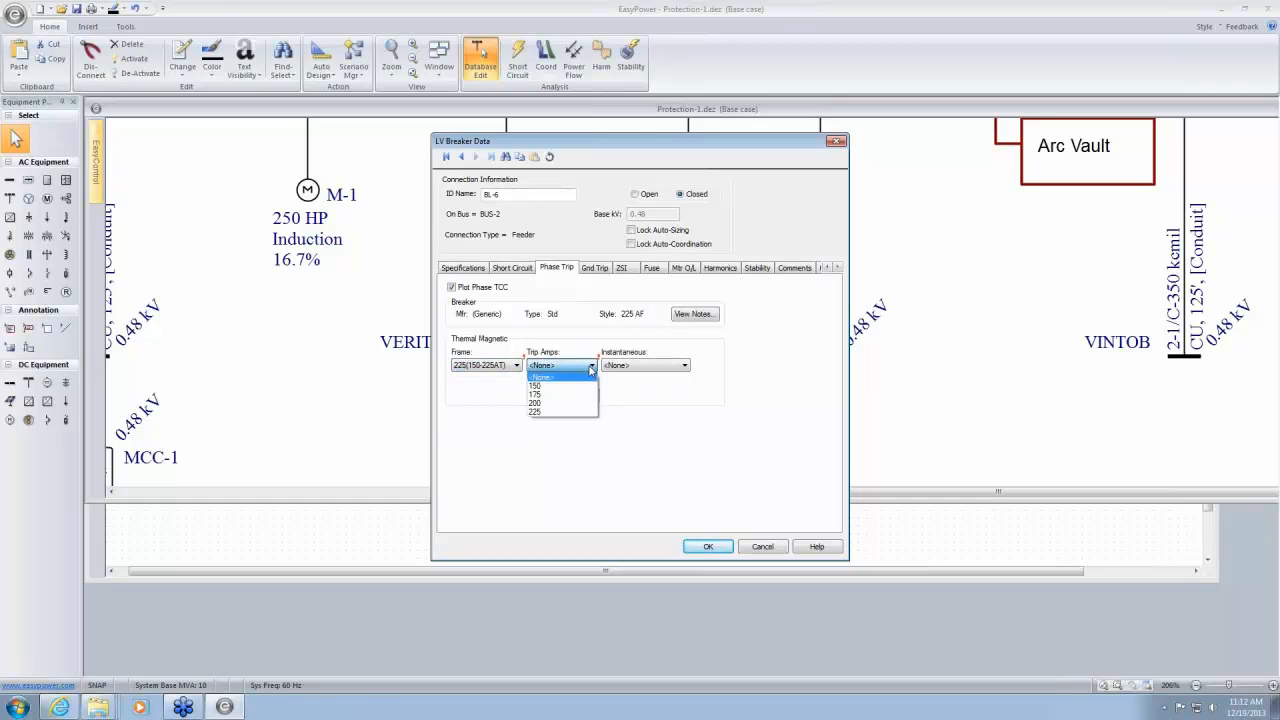
{"action": "left_click", "coordinate": [576, 411]}
{"action": "left_click", "coordinate": [684, 366]}
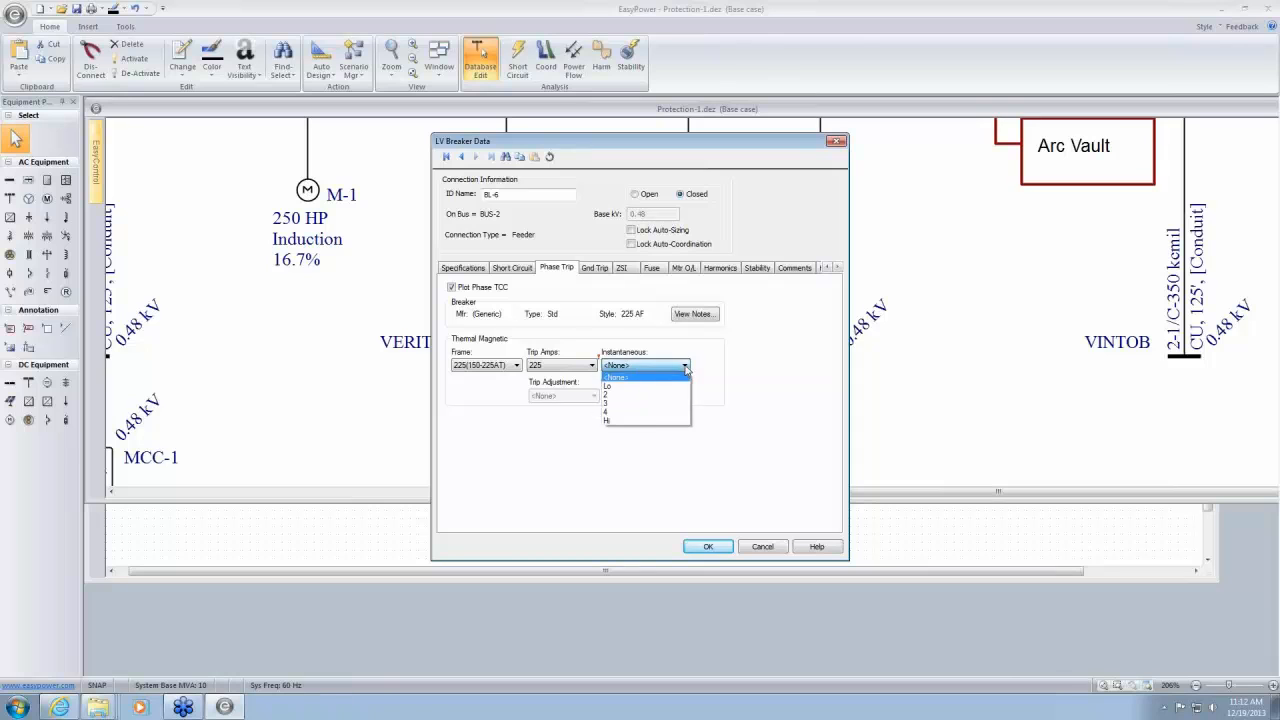
{"action": "left_click", "coordinate": [652, 423]}
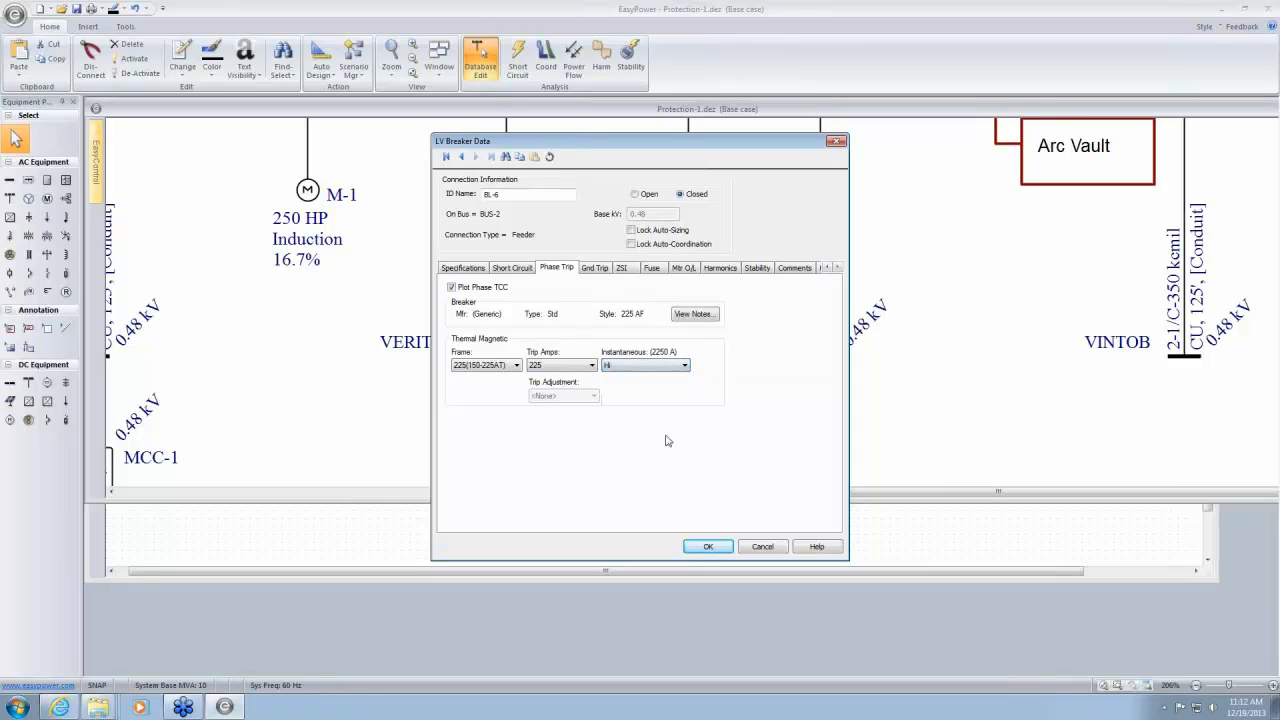
{"action": "left_click", "coordinate": [724, 546]}
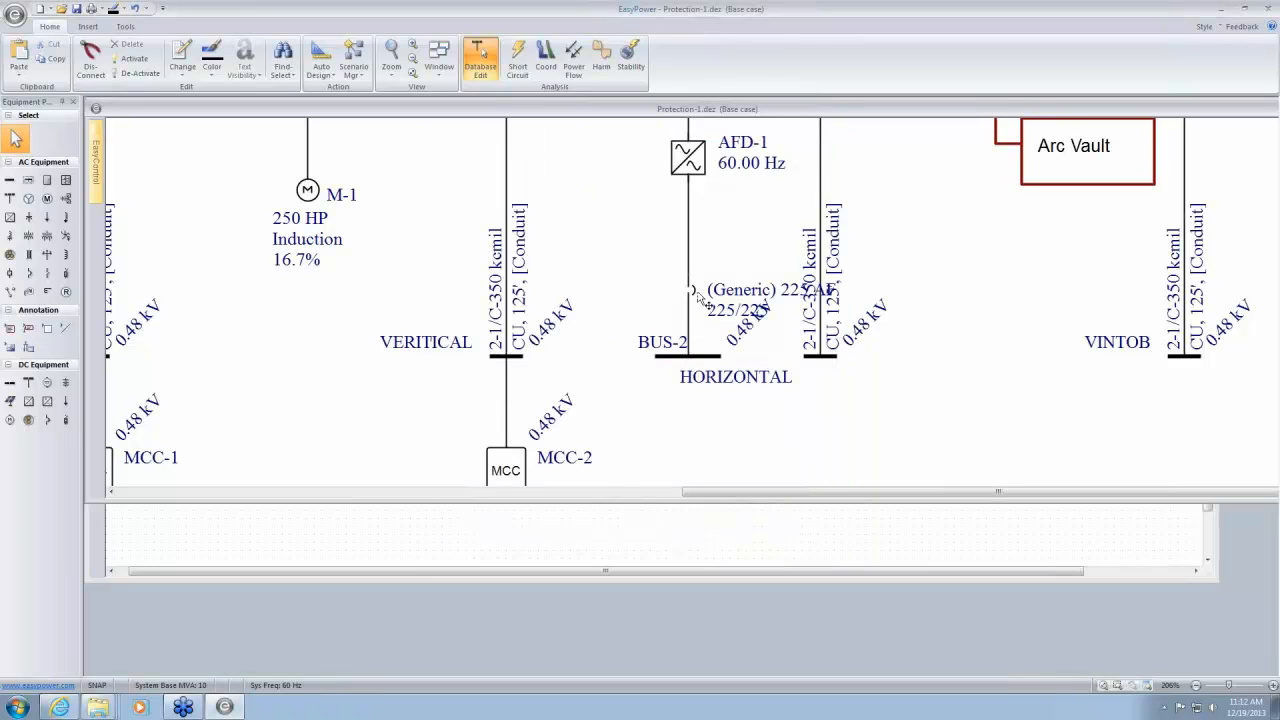
Add a motor below BUS-2, the drive's output bus
{"action": "left_click_drag", "start_coordinate": [698, 293], "coordinate": [633, 194]}
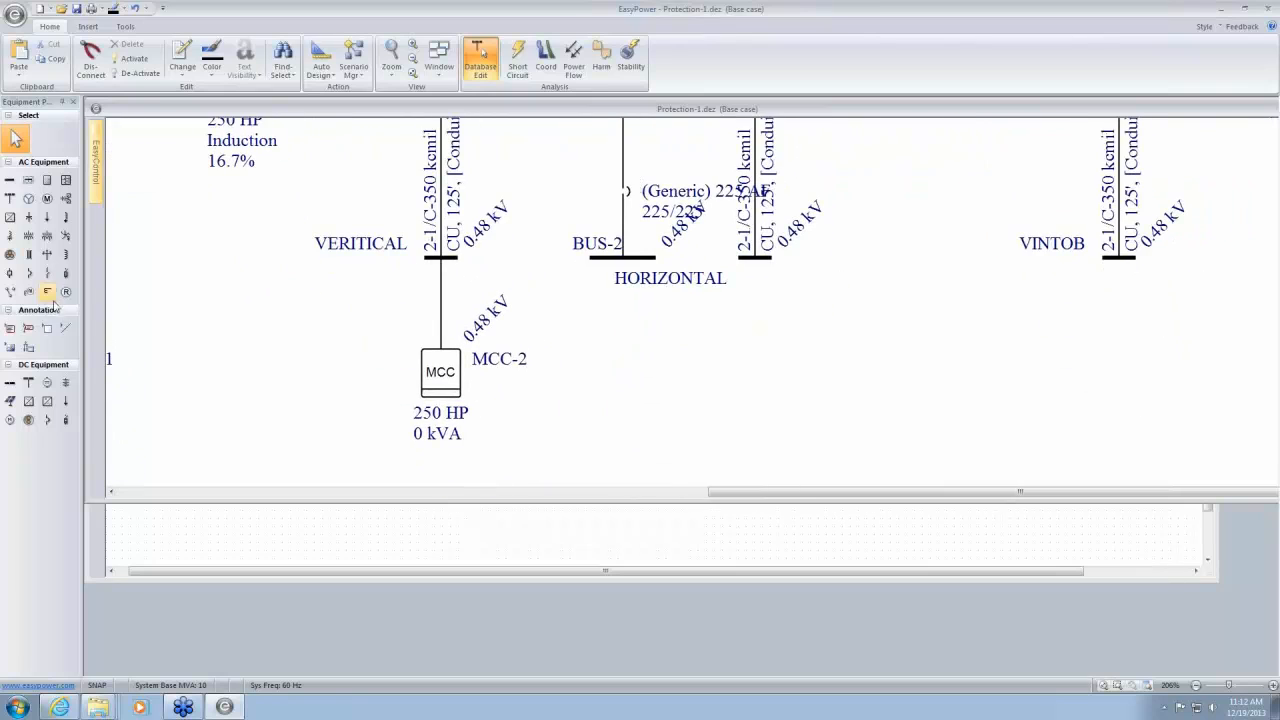
{"action": "left_click", "coordinate": [47, 198]}
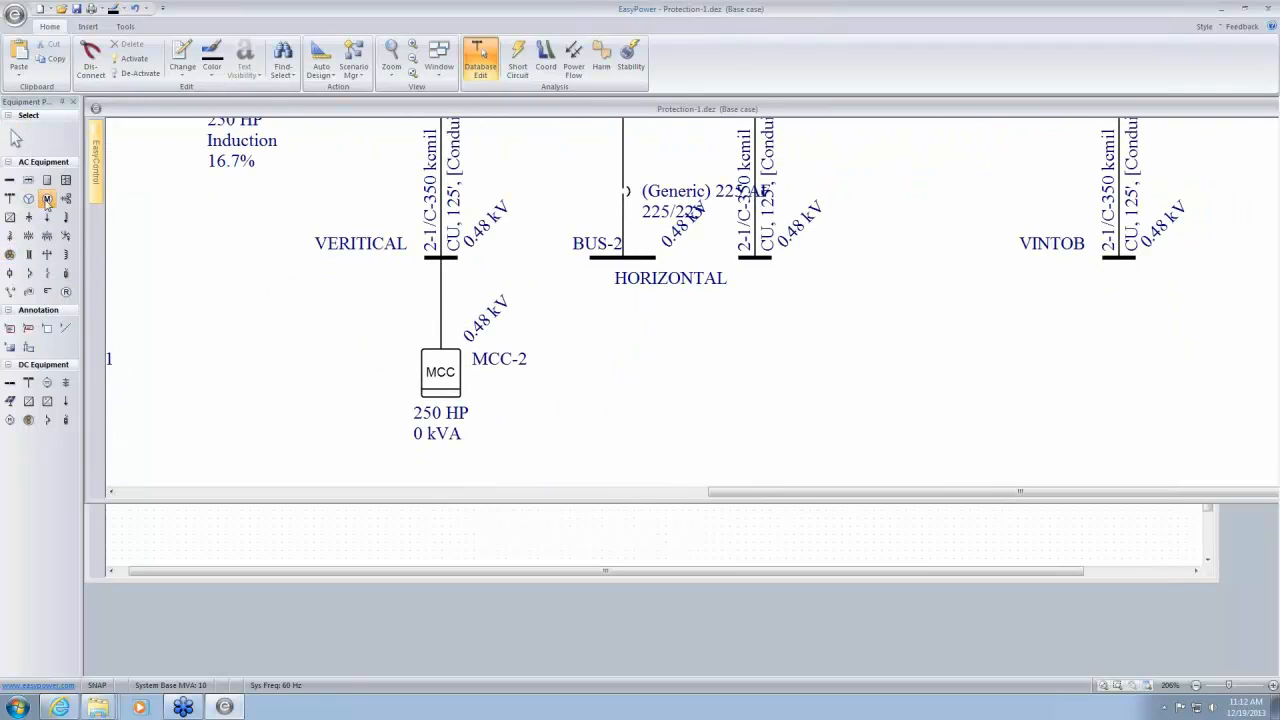
{"action": "left_click", "coordinate": [622, 262]}
{"action": "right_click", "coordinate": [740, 348]}
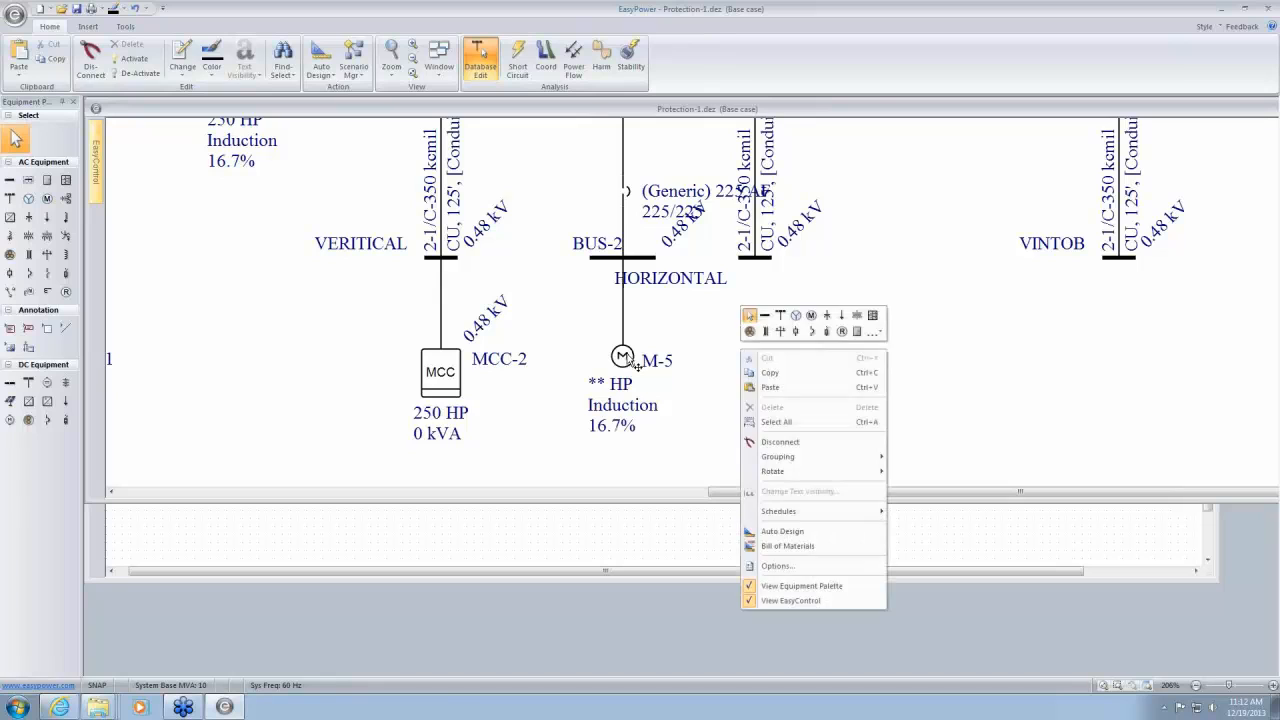
Set the new motor on BUS-2 to 100 HP and calculate its short circuit X/R
{"action": "double_click", "coordinate": [630, 359]}
{"action": "left_click", "coordinate": [524, 341]}
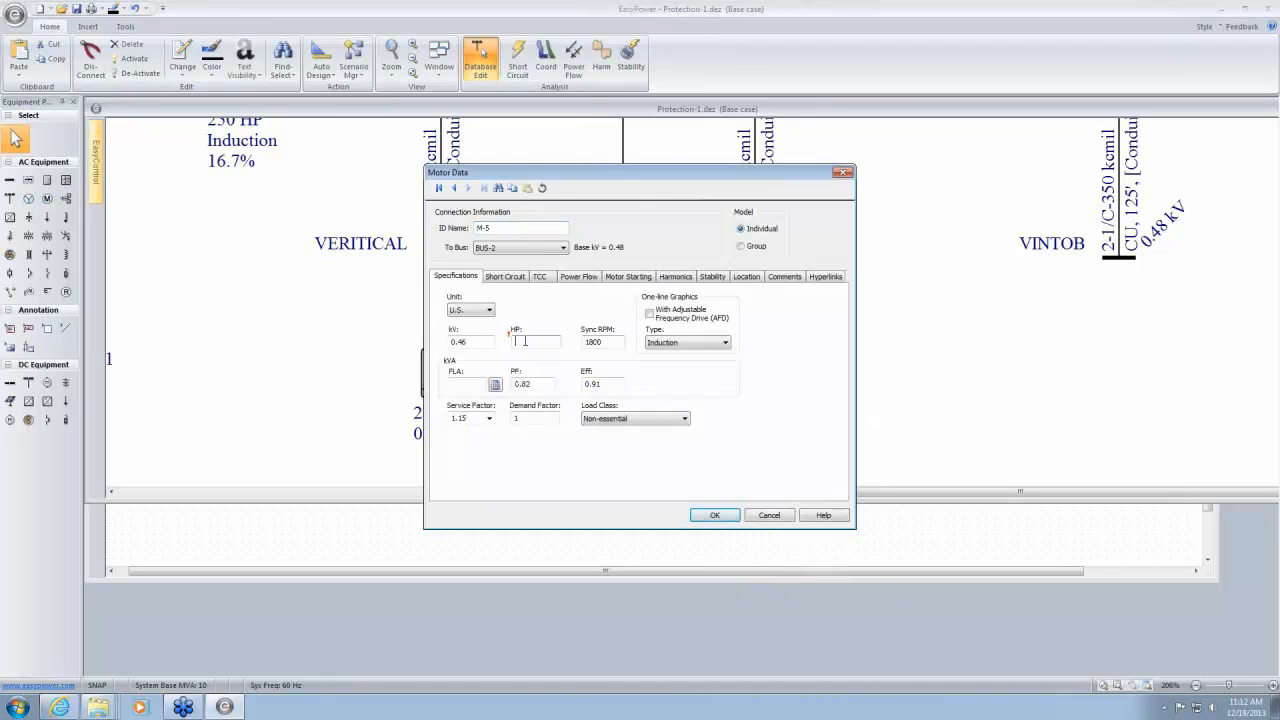
{"action": "type", "text": "100"}
{"action": "left_click", "coordinate": [514, 279]}
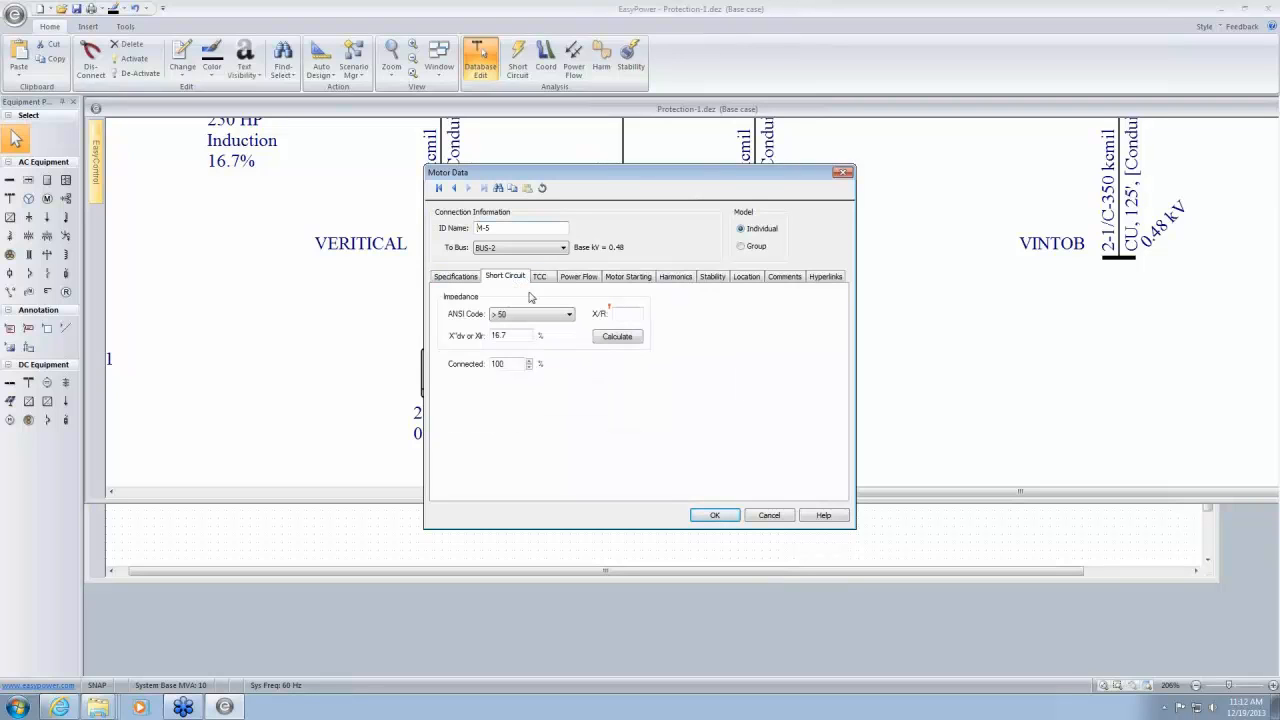
{"action": "left_click", "coordinate": [620, 340]}
{"action": "left_click", "coordinate": [725, 516]}
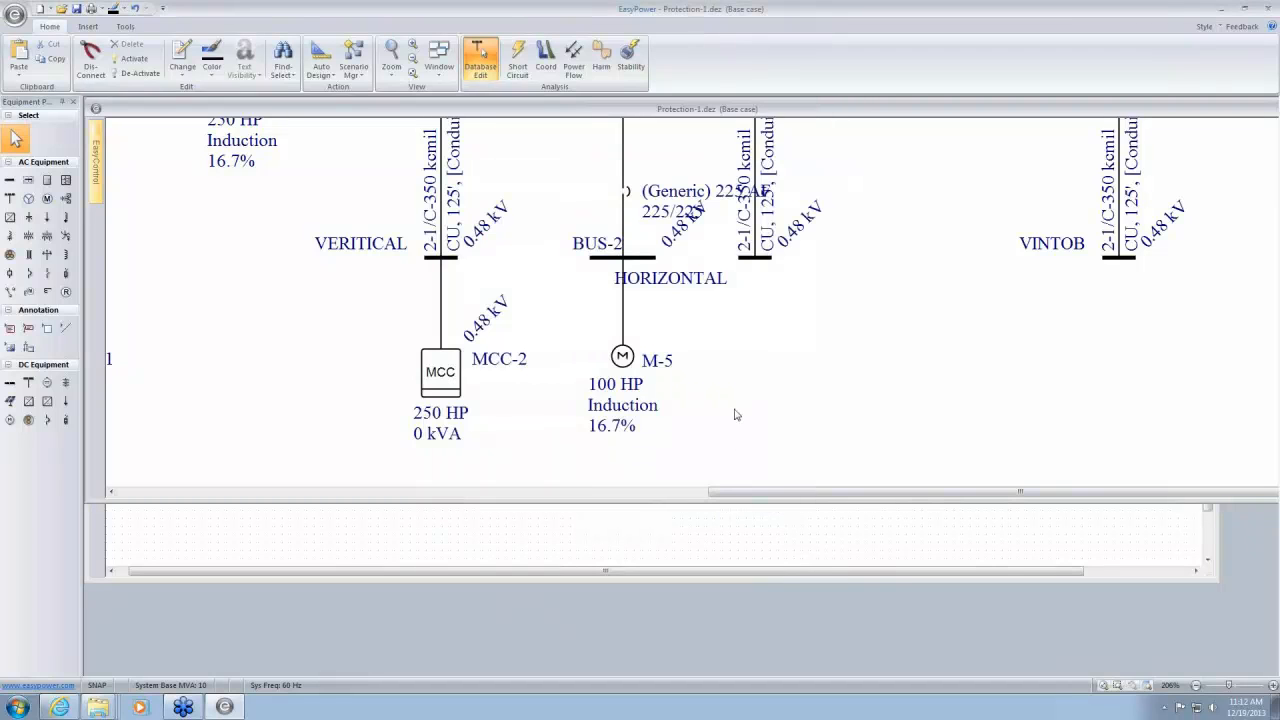
Switch to short circuit analysis and review the arc flash hazard options without changing them
{"action": "scroll", "coordinate": [740, 400], "scroll_direction": "down", "scroll_amount": 3}
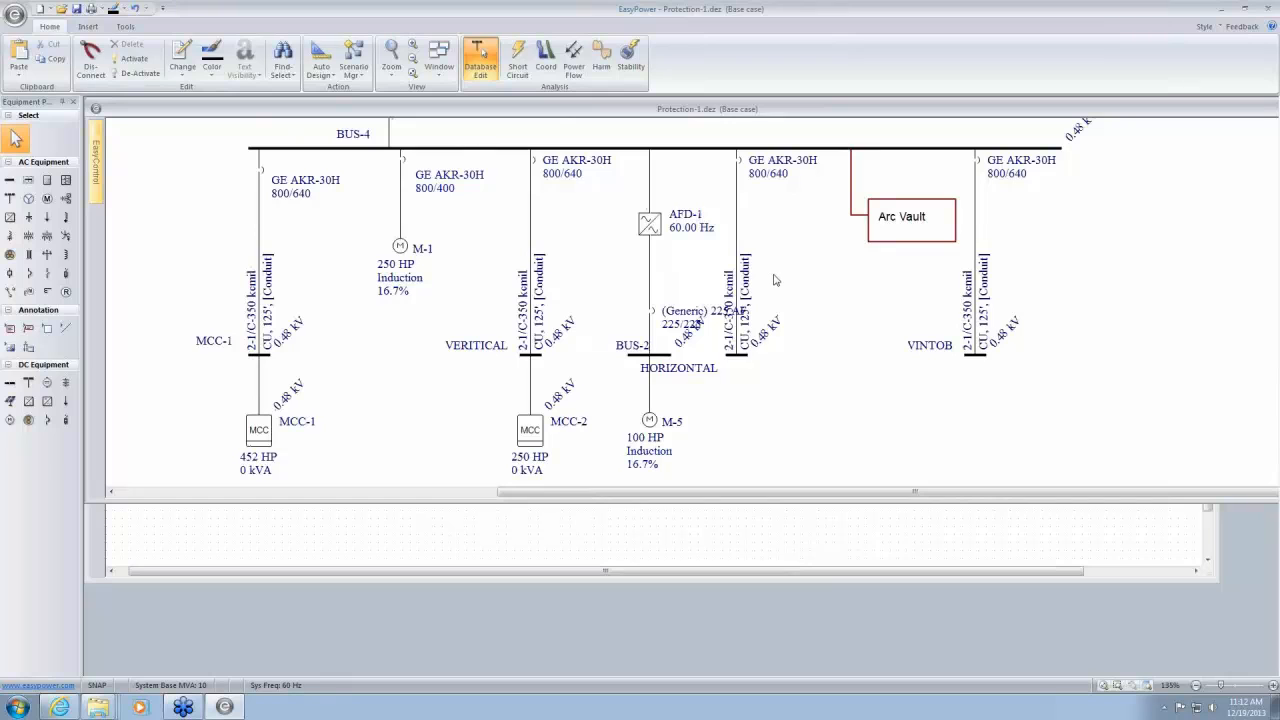
{"action": "left_click", "coordinate": [517, 68]}
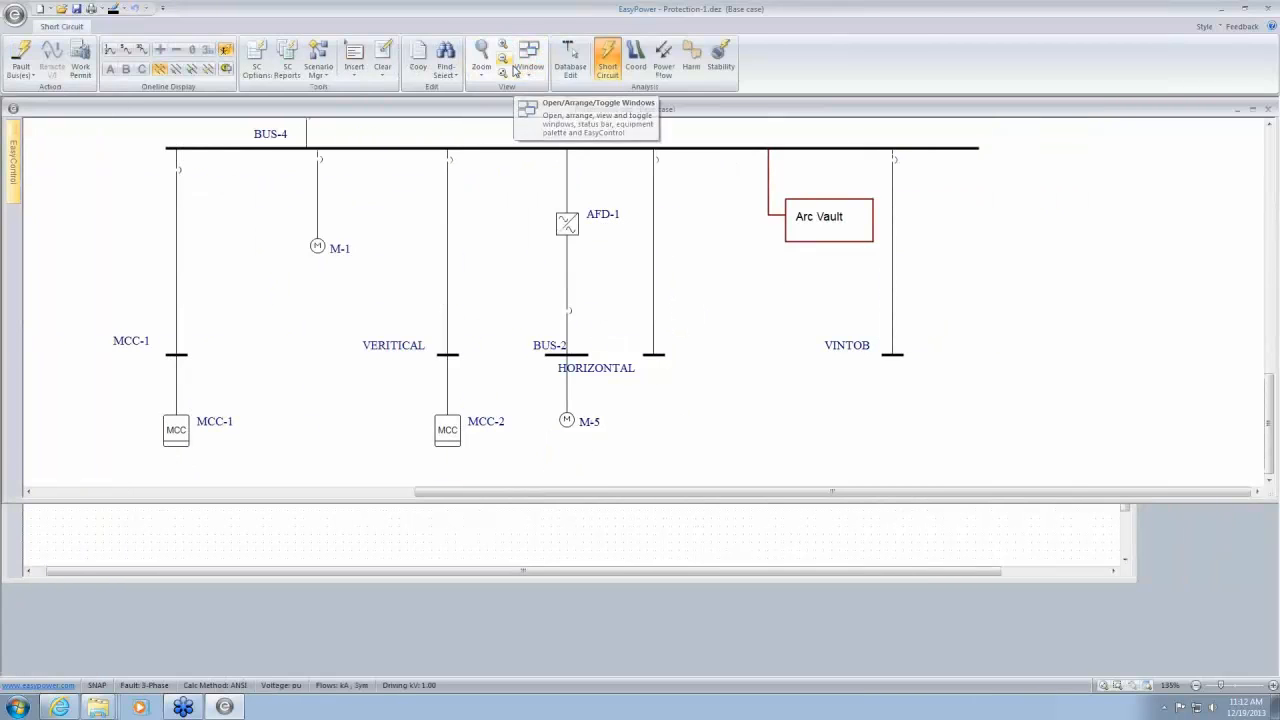
{"action": "left_click", "coordinate": [268, 72]}
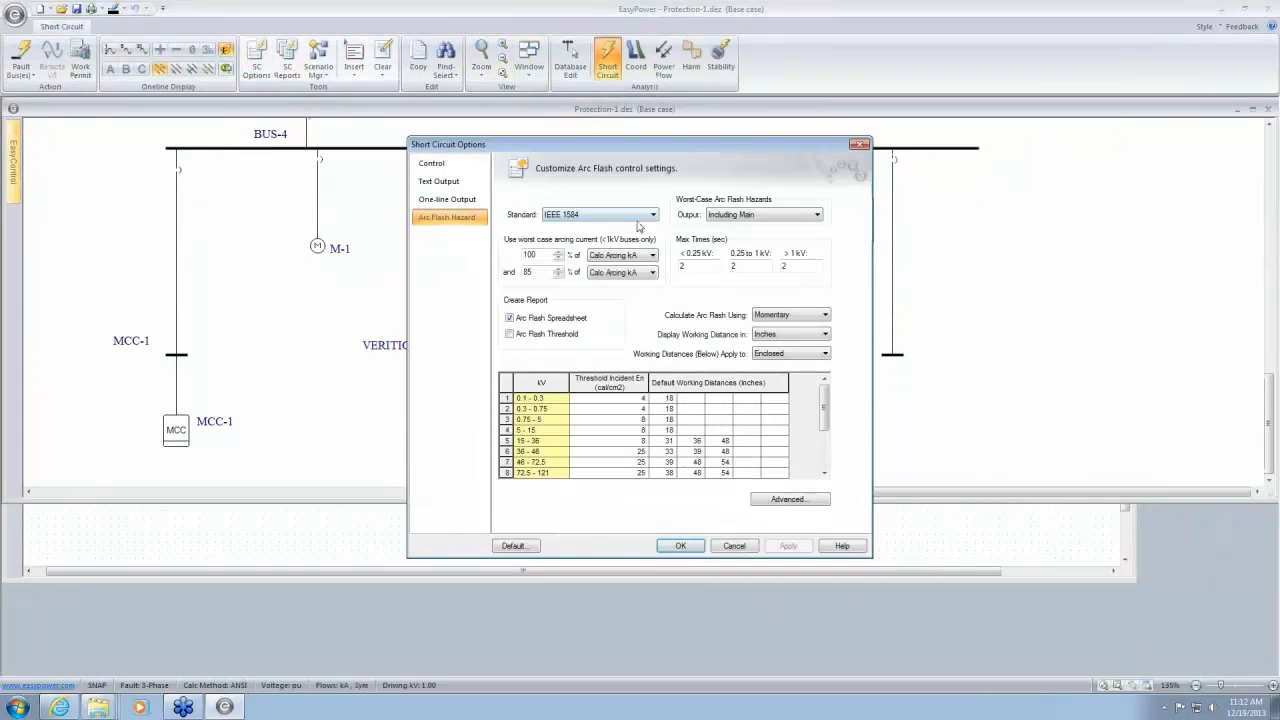
{"action": "left_click_drag", "start_coordinate": [687, 147], "coordinate": [948, 90]}
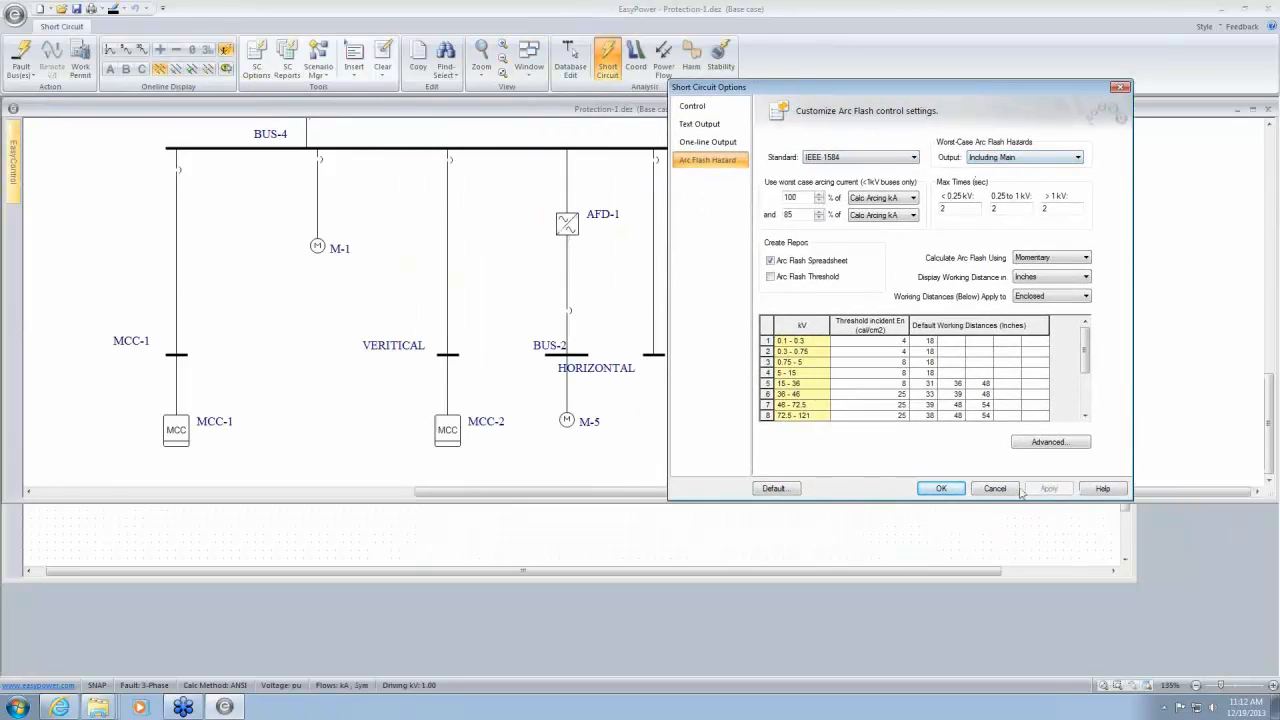
{"action": "left_click", "coordinate": [941, 488]}
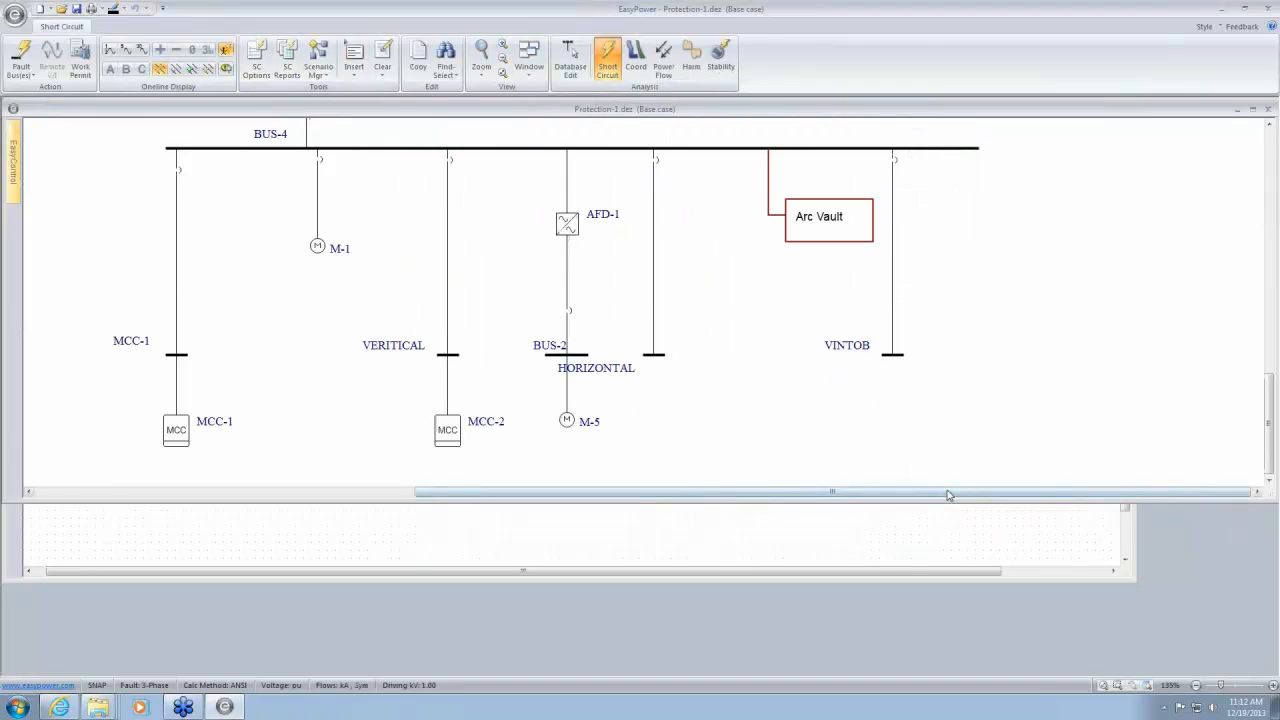
Fault BUS-2, the drive's output bus, and examine its arc flash results in the hazard report
{"action": "left_click", "coordinate": [580, 355]}
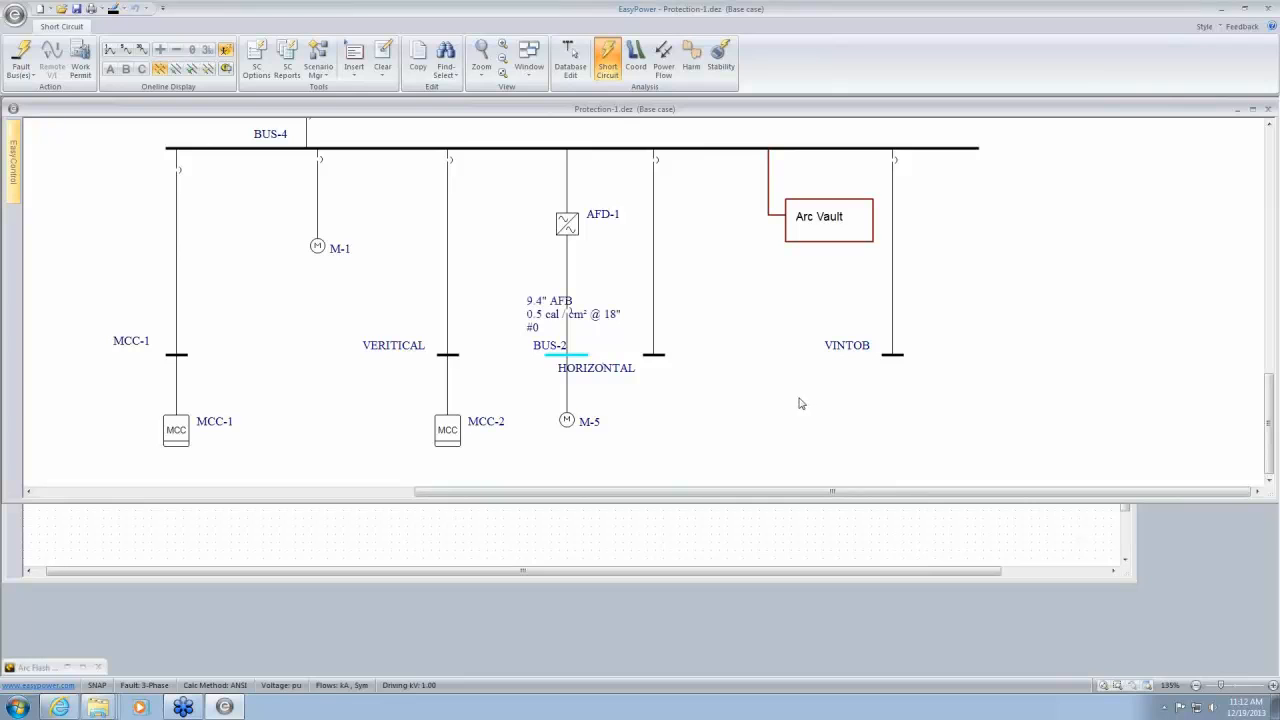
{"action": "scroll", "coordinate": [545, 357], "scroll_direction": "up", "scroll_amount": 2}
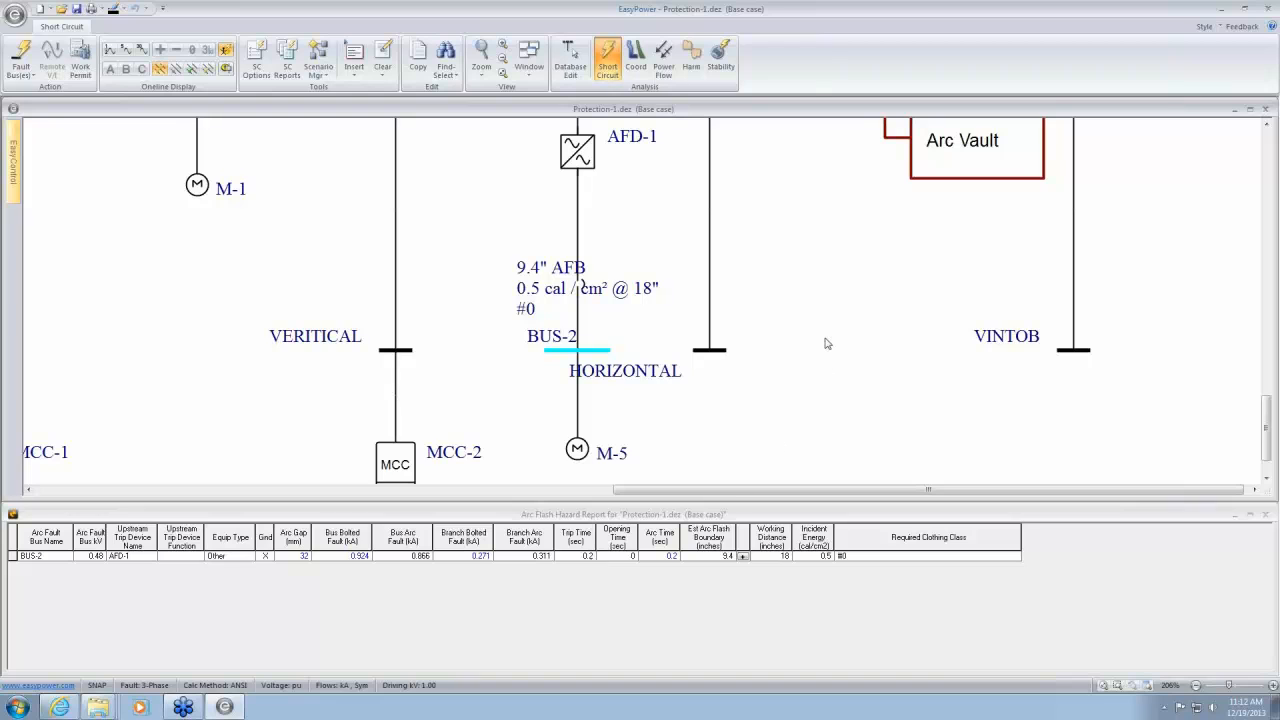
{"action": "left_click_drag", "start_coordinate": [823, 340], "coordinate": [729, 383]}
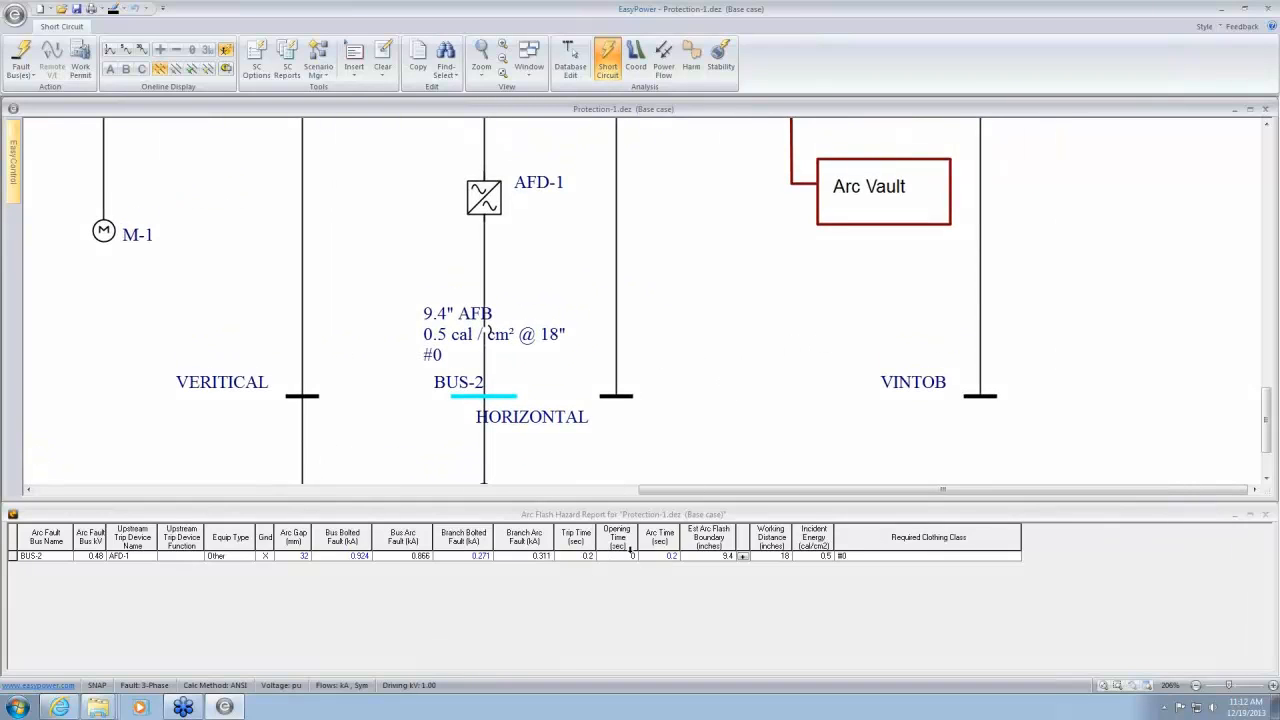
Review the output-side fault current multiplier and fault time in AFD-1's data, and fault BUS-2 again in short circuit analysis
{"action": "left_click", "coordinate": [580, 79]}
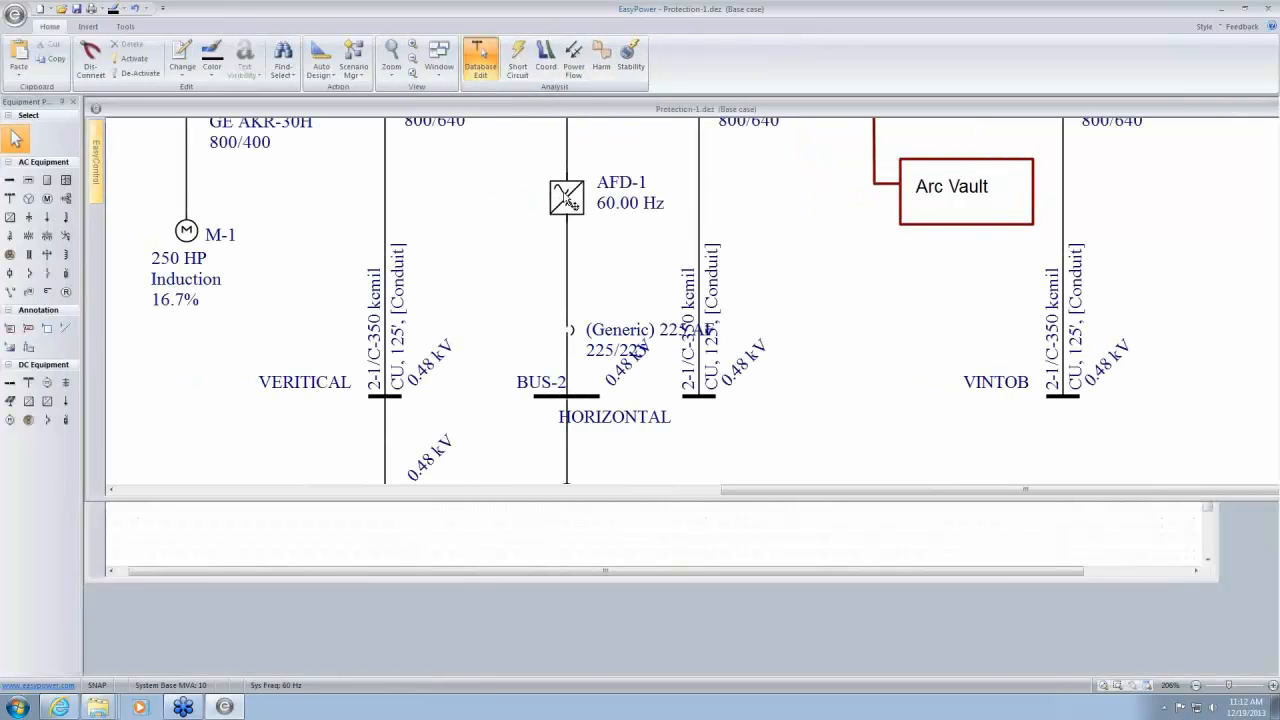
{"action": "double_click", "coordinate": [566, 197]}
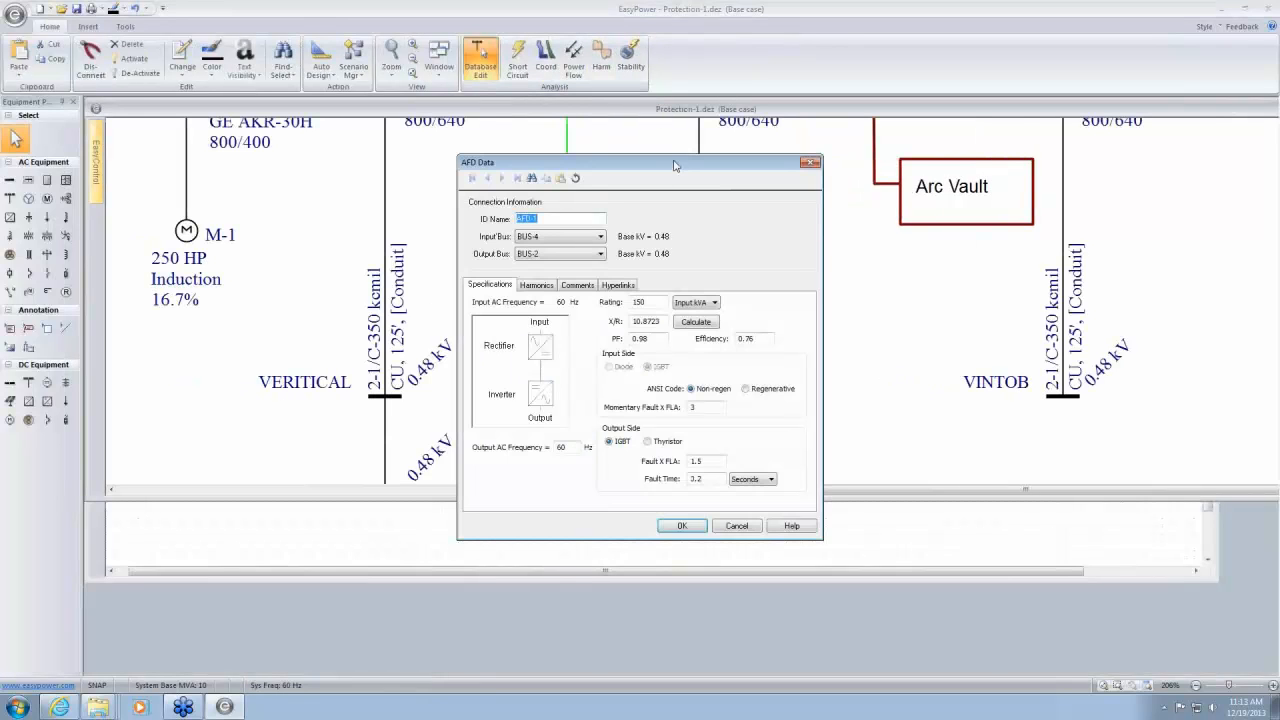
{"action": "left_click_drag", "start_coordinate": [677, 167], "coordinate": [870, 104]}
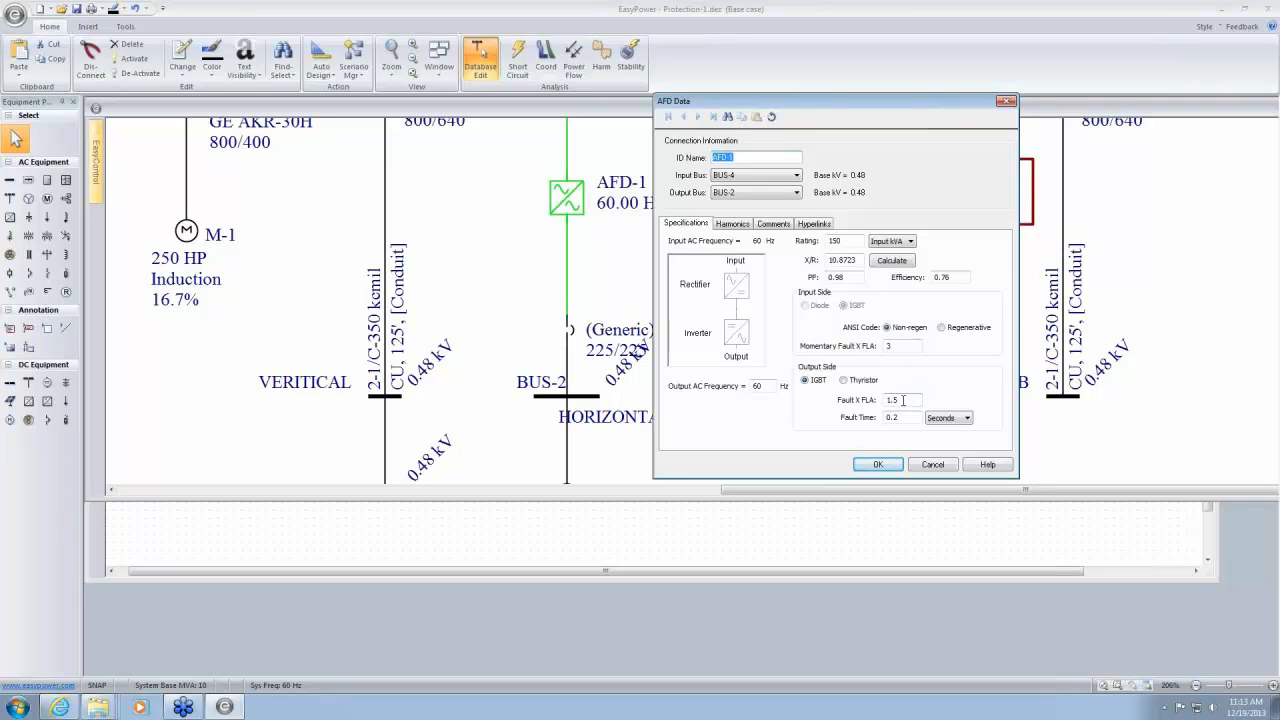
{"action": "left_click_drag", "start_coordinate": [903, 400], "coordinate": [887, 400]}
{"action": "left_click", "coordinate": [902, 400]}
{"action": "left_click", "coordinate": [911, 417]}
{"action": "left_click", "coordinate": [884, 469]}
{"action": "left_click", "coordinate": [517, 60]}
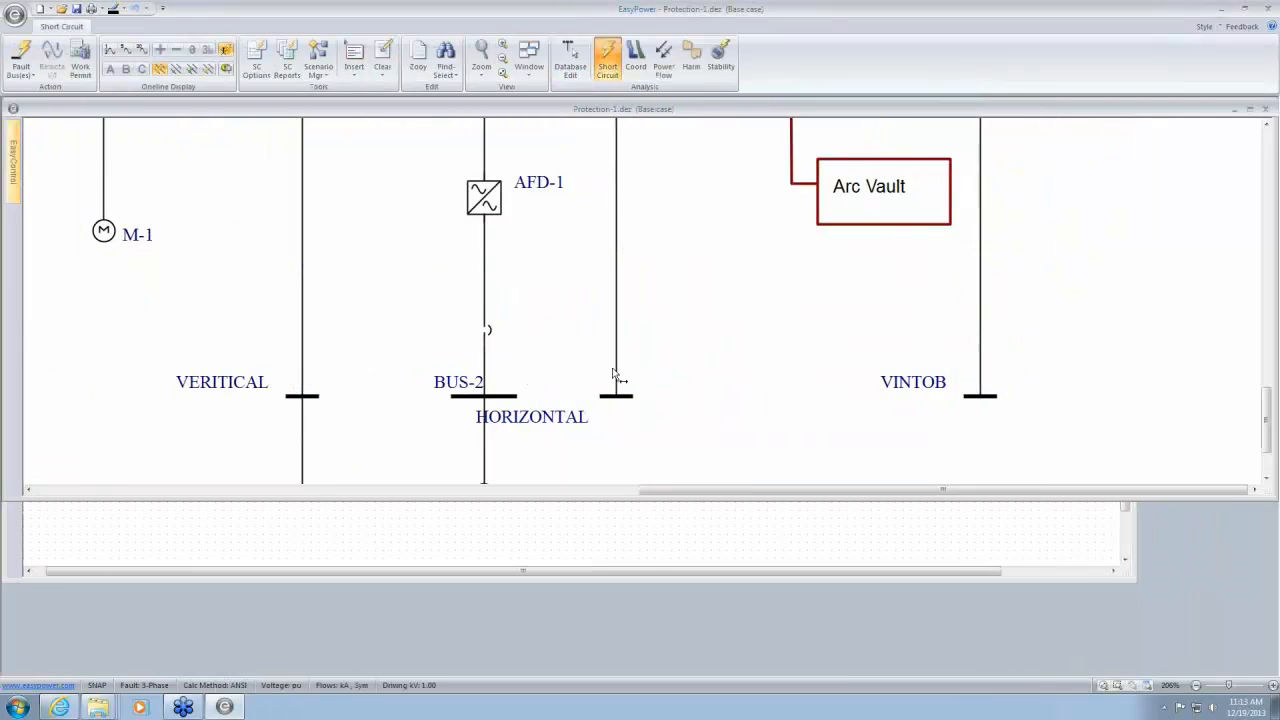
{"action": "left_click", "coordinate": [500, 396]}
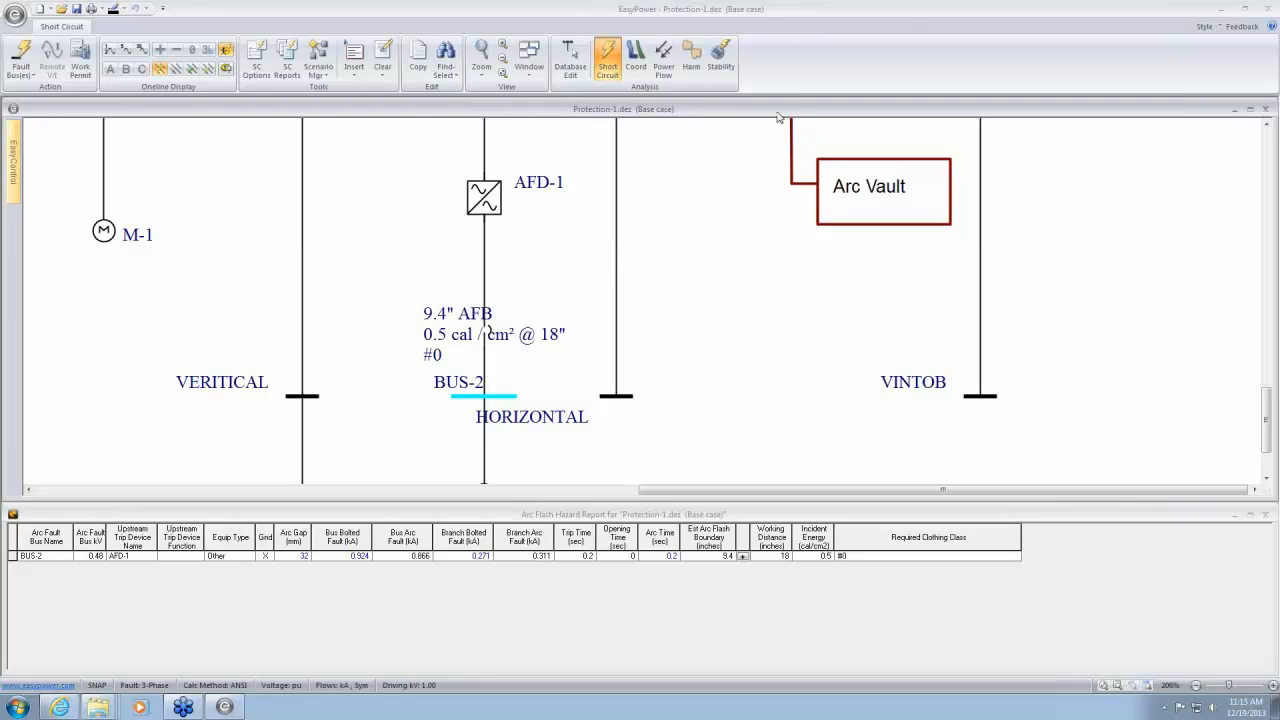
Return to database editing and extend BUS-4 beyond the VINTOB feeder to make room for more equipment
{"action": "left_click", "coordinate": [574, 62]}
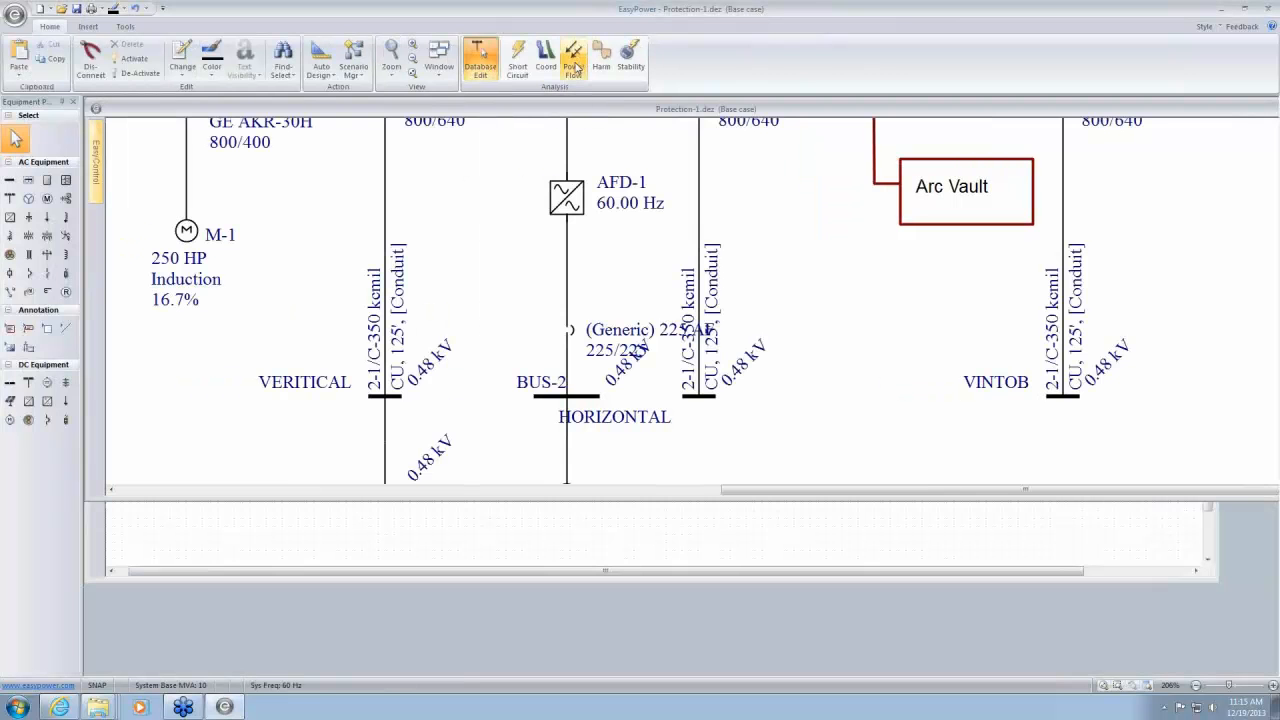
{"action": "scroll", "coordinate": [597, 339], "scroll_direction": "up", "scroll_amount": 1}
{"action": "left_click_drag", "start_coordinate": [593, 362], "coordinate": [564, 4]}
{"action": "left_click_drag", "start_coordinate": [649, 177], "coordinate": [620, 351]}
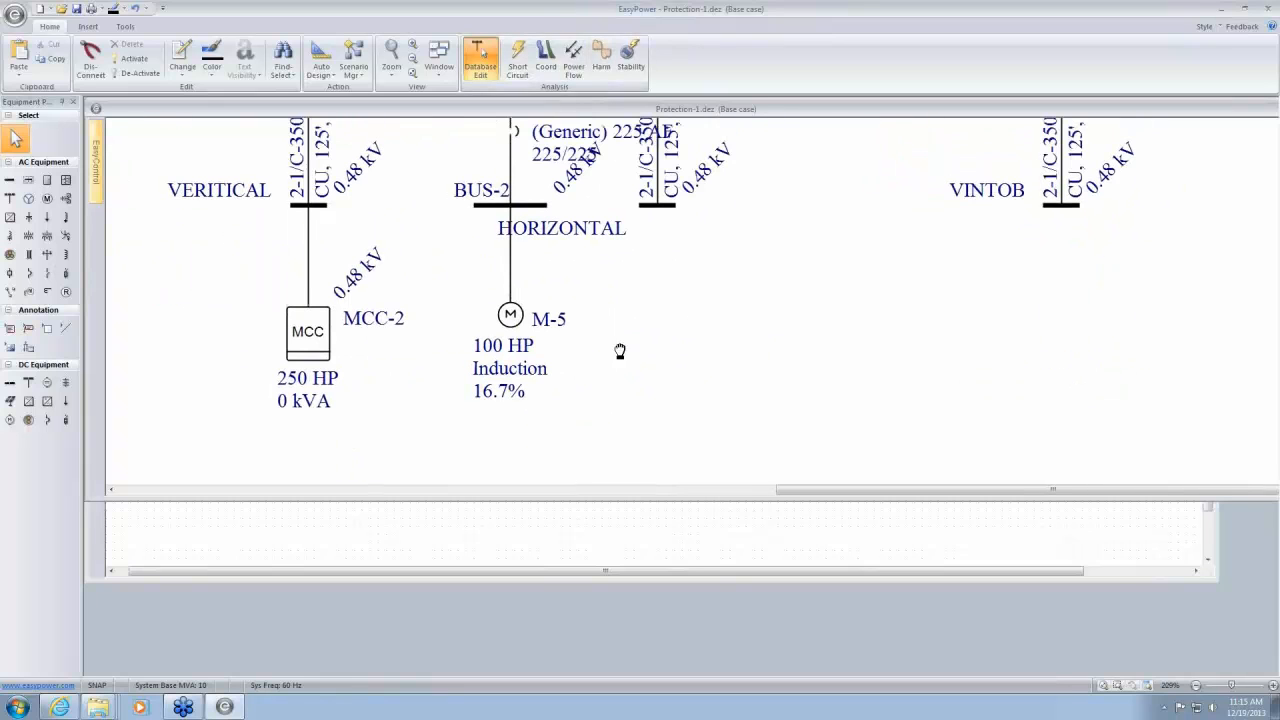
{"action": "left_click_drag", "start_coordinate": [801, 189], "coordinate": [491, 522]}
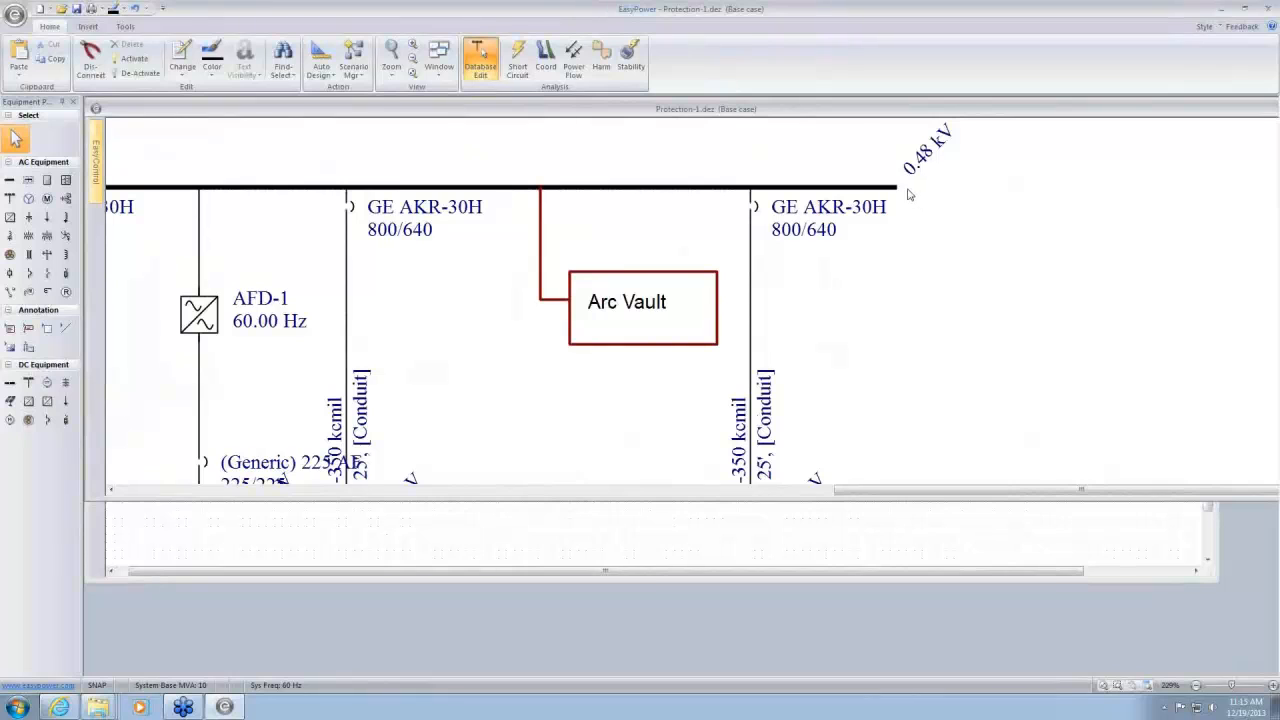
{"action": "left_click_drag", "start_coordinate": [909, 195], "coordinate": [1083, 194]}
{"action": "left_click_drag", "start_coordinate": [1079, 243], "coordinate": [870, 206]}
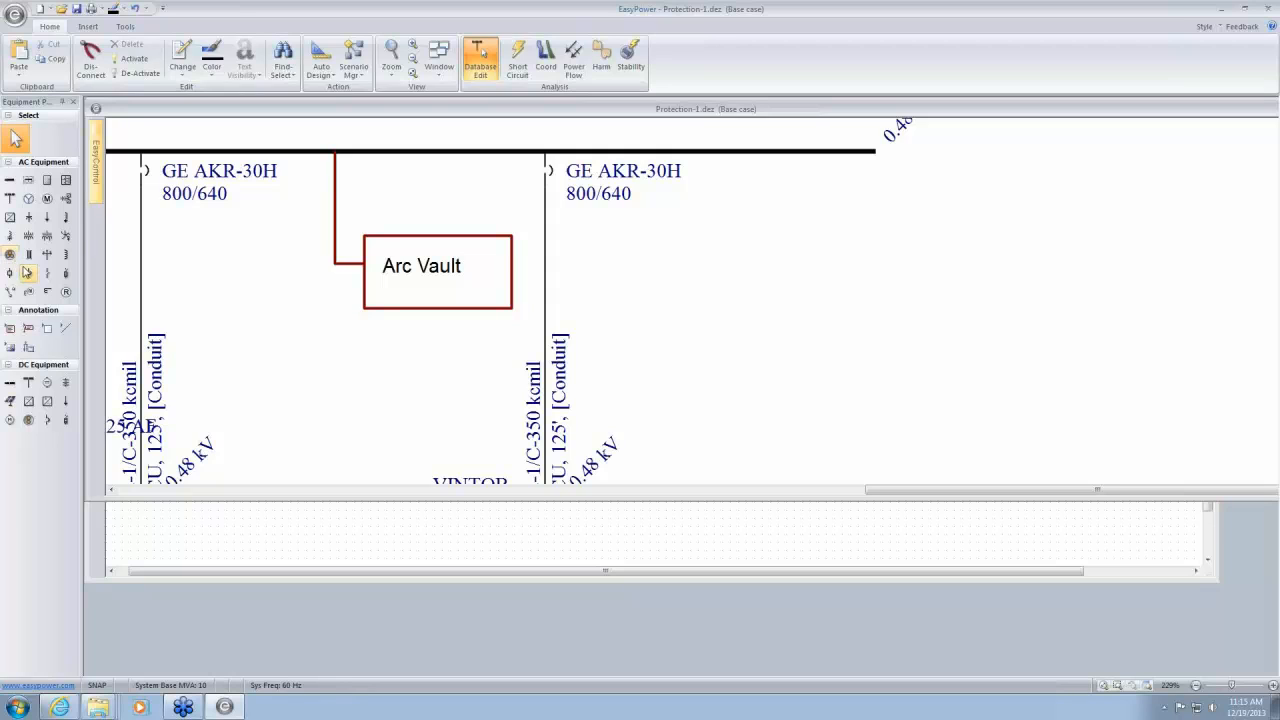
Add a motor to the extended end of BUS-4, beyond the VINTOB feeder
{"action": "left_click", "coordinate": [47, 198]}
{"action": "left_click", "coordinate": [800, 162]}
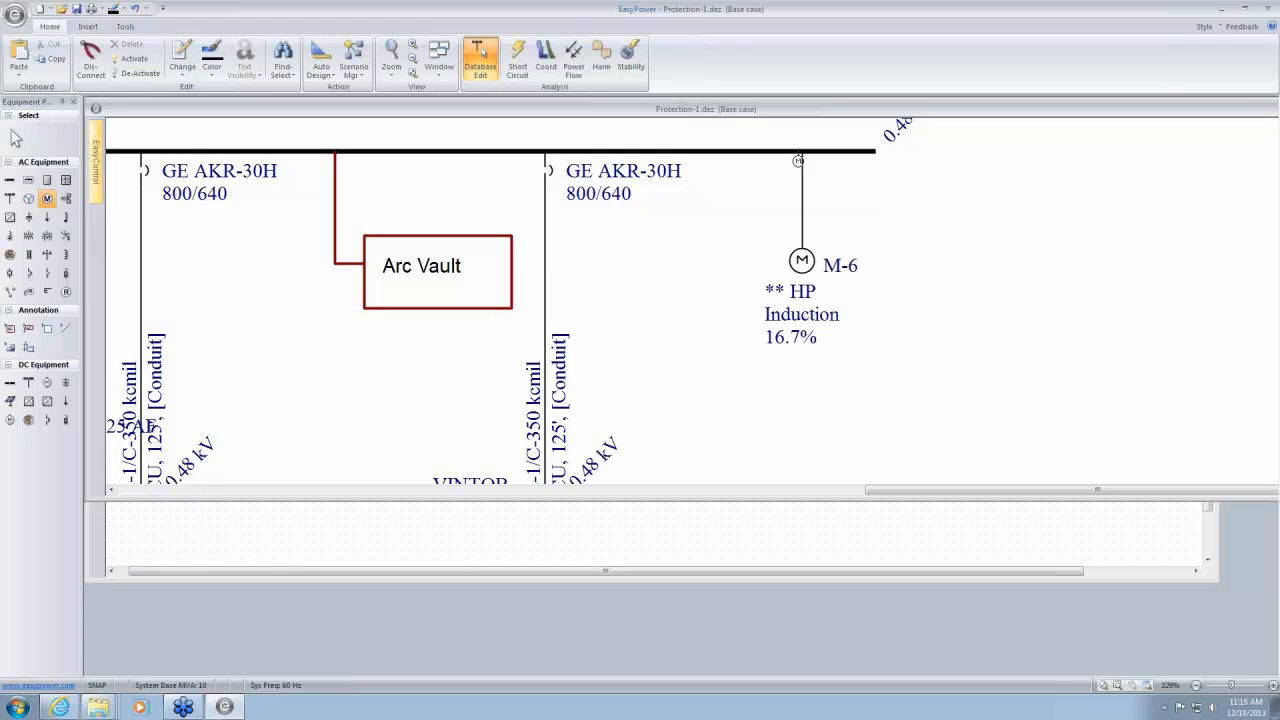
{"action": "right_click", "coordinate": [908, 236]}
{"action": "key", "text": "Escape"}
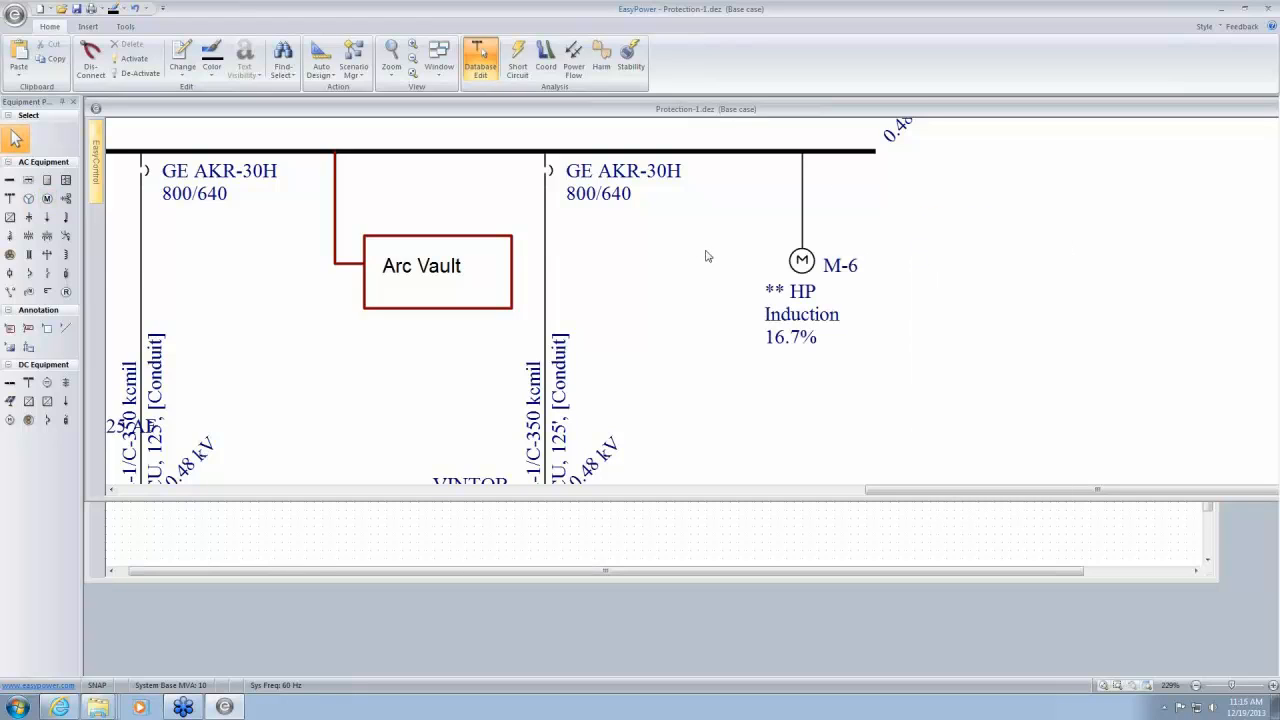
Place a generator below the new motor and connect it to a new 0.48 kV bus, spaced below the generator
{"action": "left_click", "coordinate": [30, 200]}
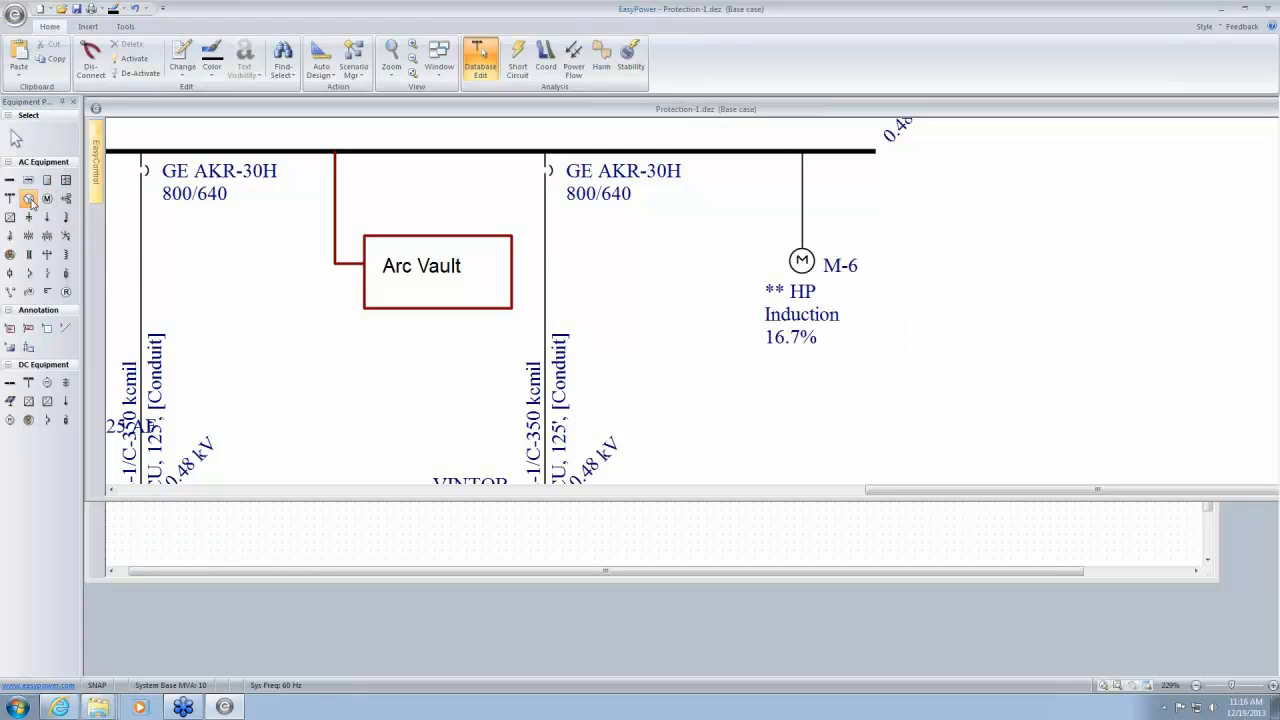
{"action": "left_click", "coordinate": [806, 398]}
{"action": "key", "text": "Escape"}
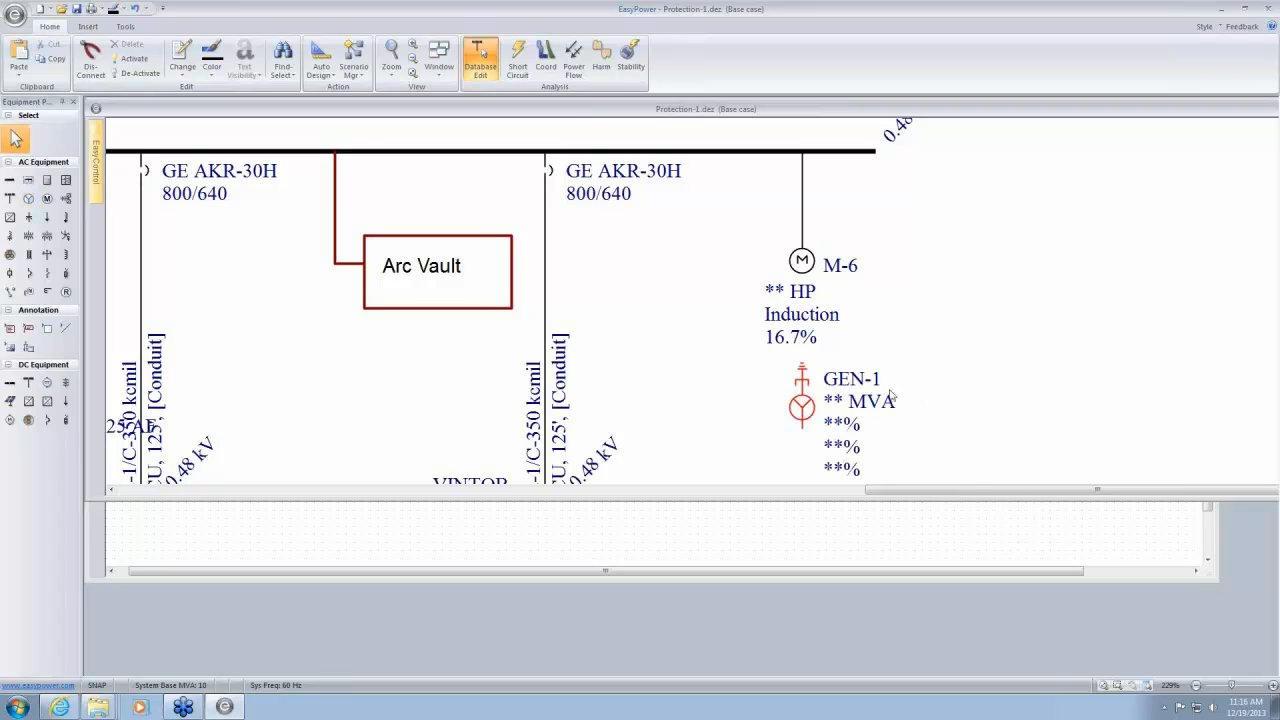
{"action": "left_click_drag", "start_coordinate": [883, 386], "coordinate": [848, 297]}
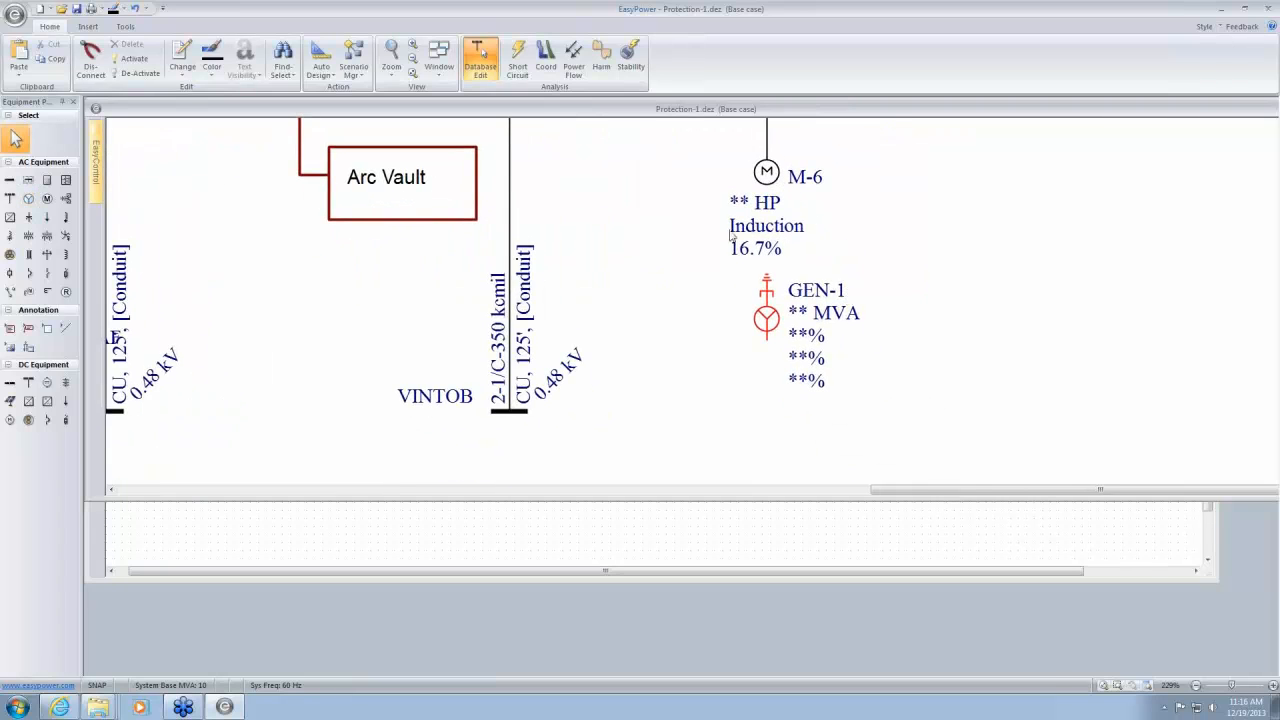
{"action": "left_click", "coordinate": [10, 181]}
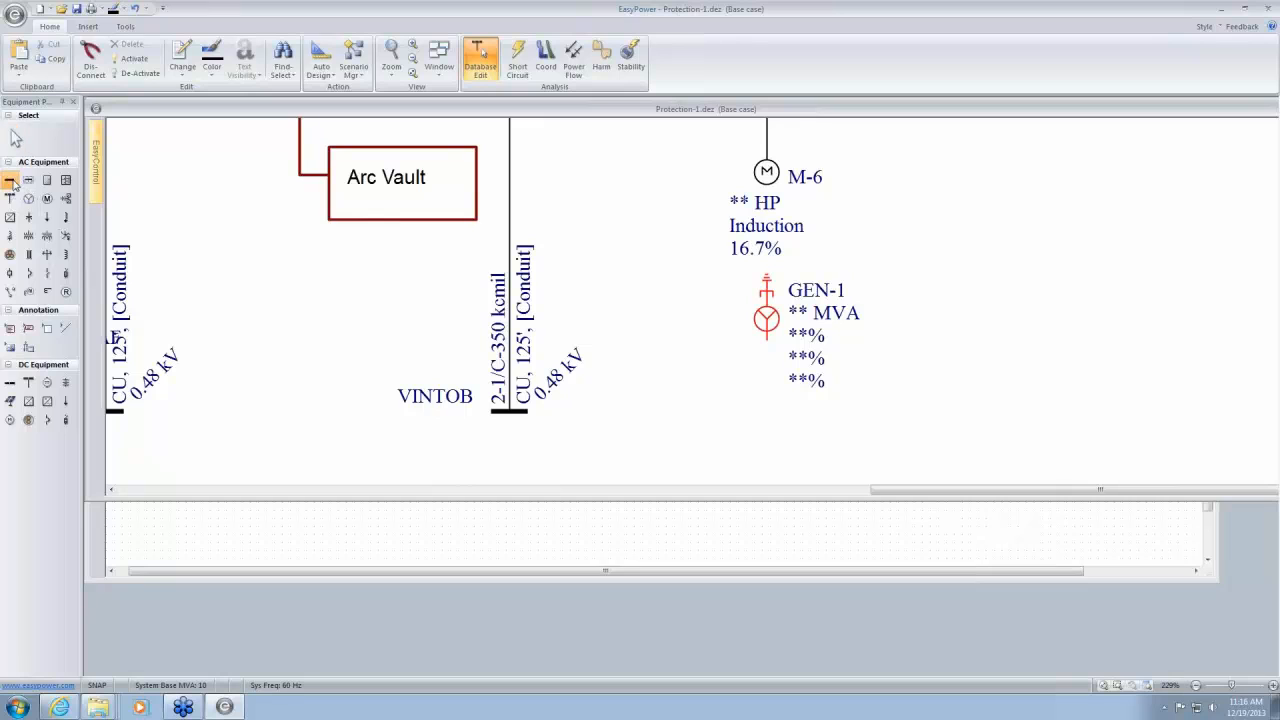
{"action": "left_click", "coordinate": [770, 340]}
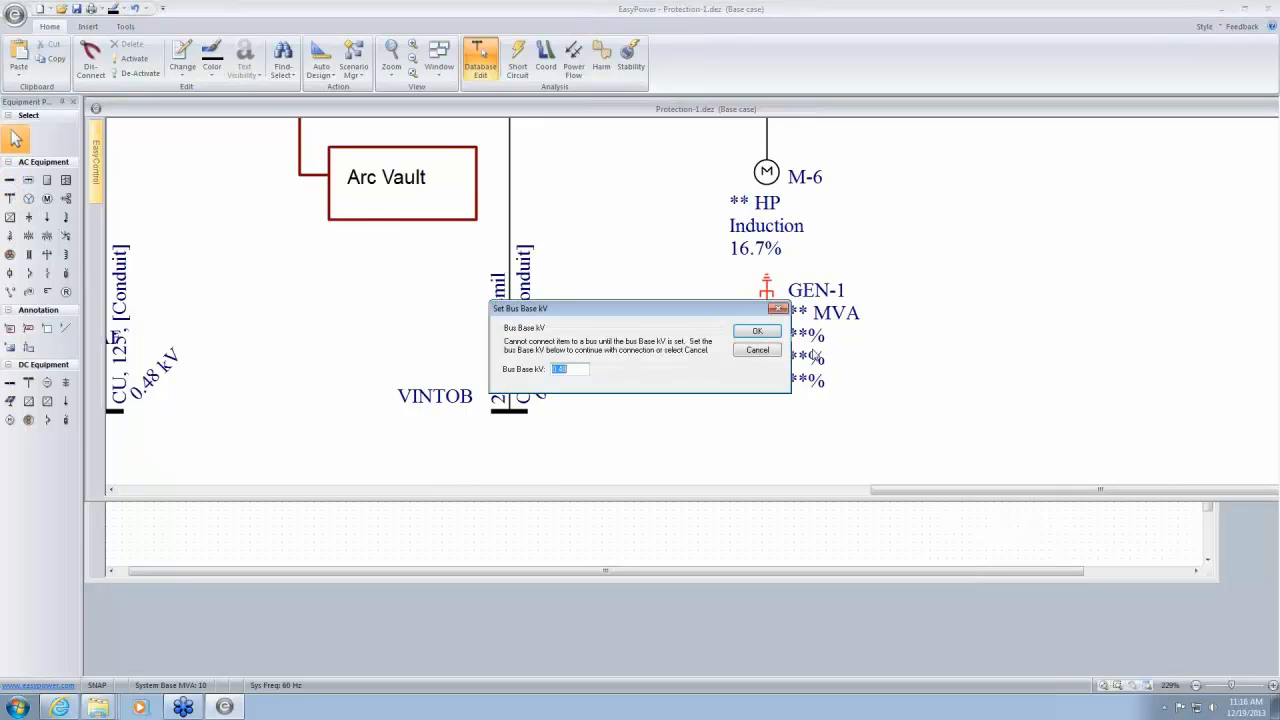
{"action": "key", "text": "Return"}
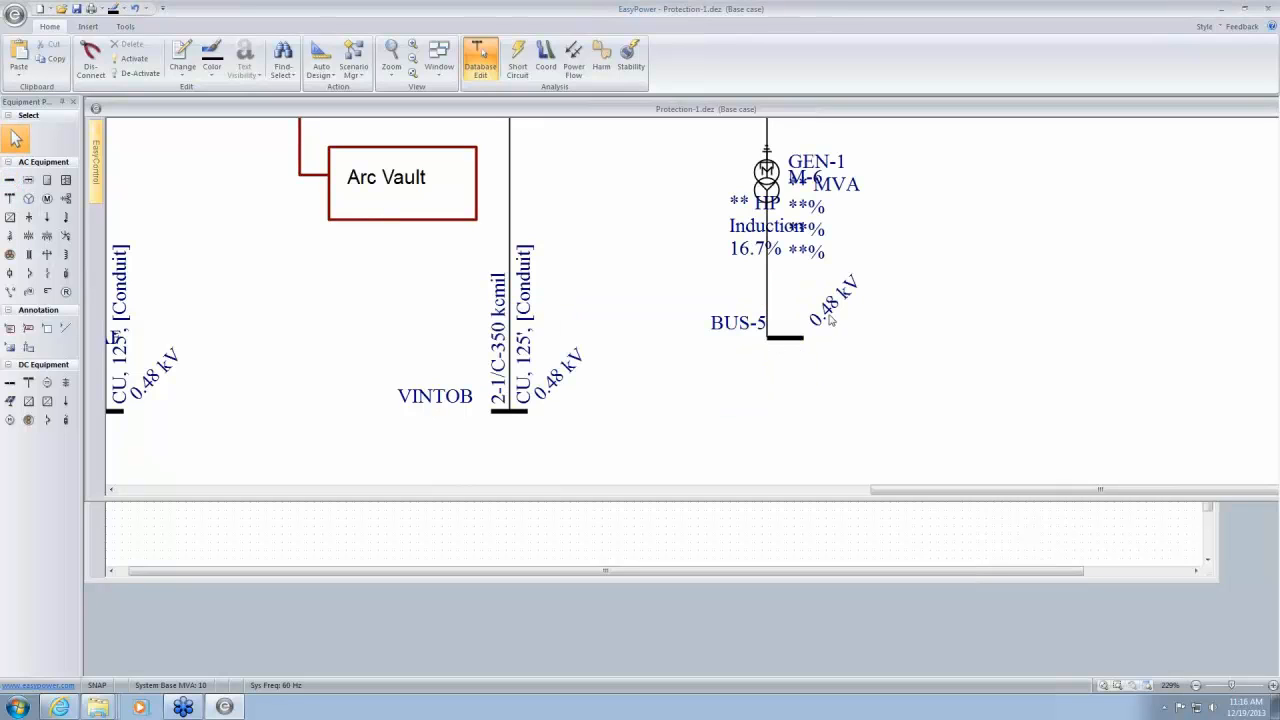
{"action": "left_click_drag", "start_coordinate": [769, 340], "coordinate": [790, 455]}
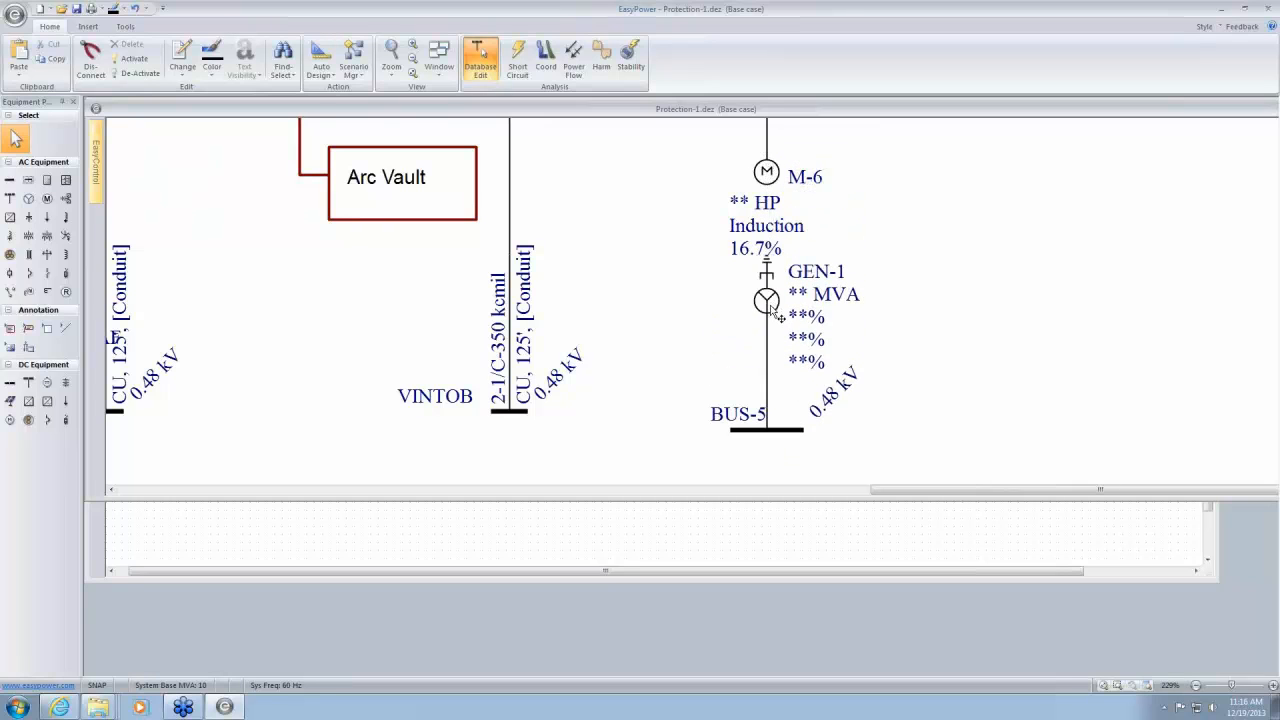
Lengthen BUS-4 further beyond the M-6 motor connection
{"action": "left_click_drag", "start_coordinate": [894, 363], "coordinate": [871, 281]}
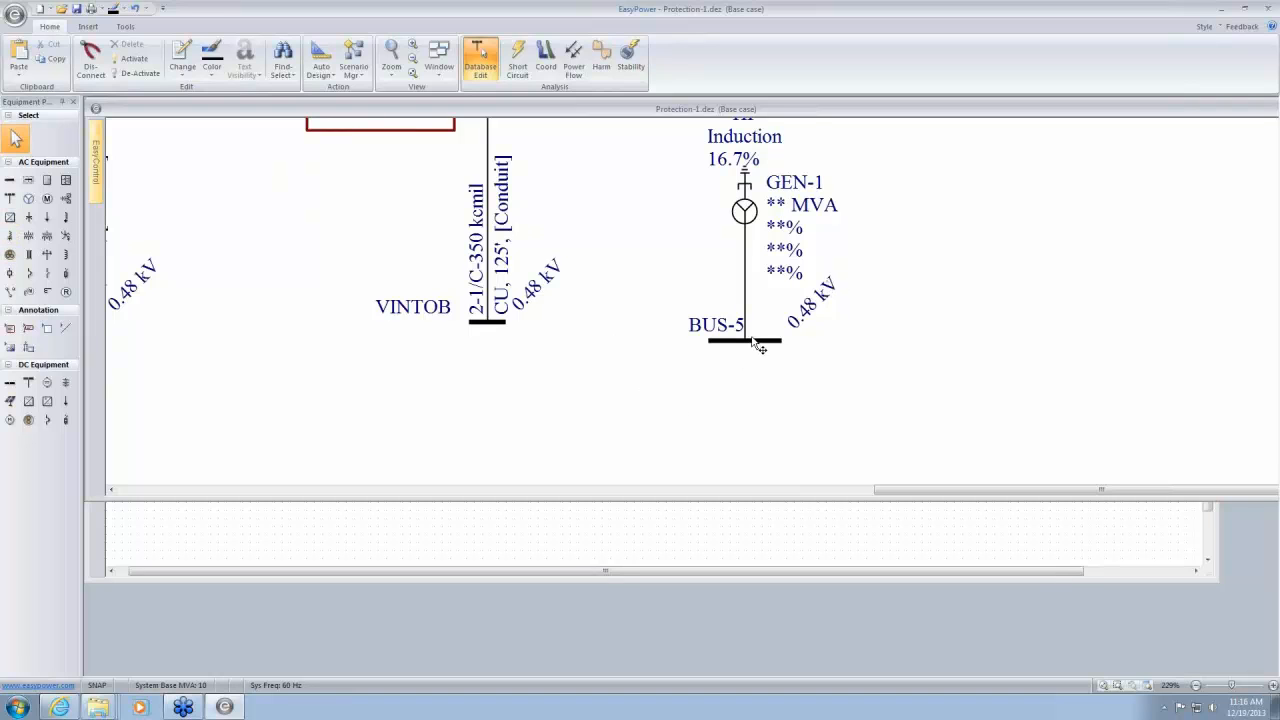
{"action": "left_click_drag", "start_coordinate": [996, 314], "coordinate": [940, 413]}
{"action": "scroll", "coordinate": [737, 257], "scroll_direction": "down", "scroll_amount": 2}
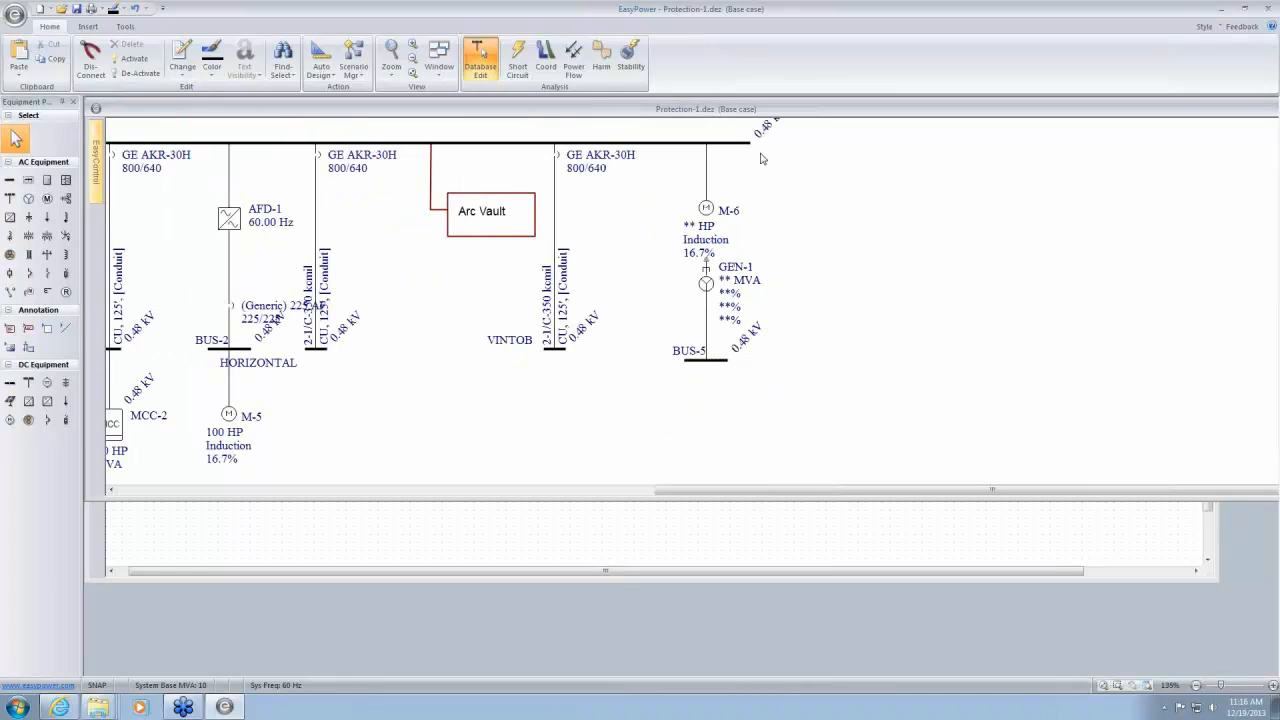
{"action": "left_click_drag", "start_coordinate": [752, 145], "coordinate": [1018, 168]}
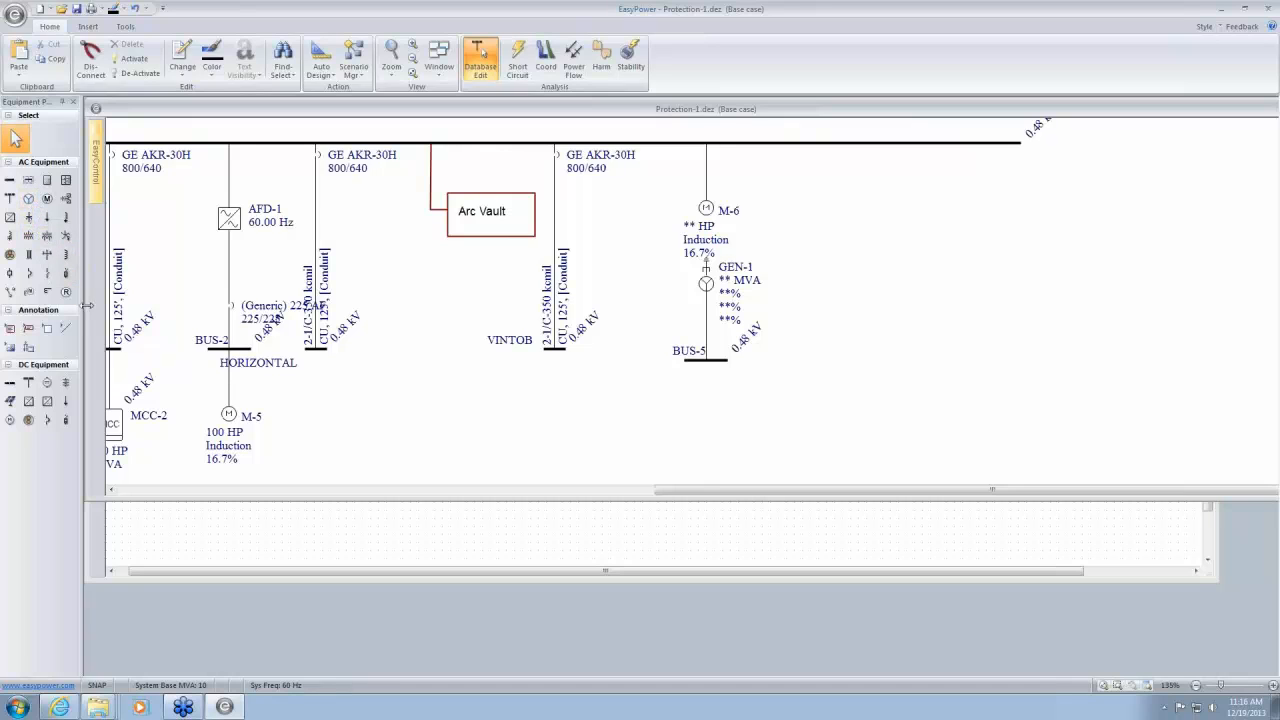
Add a UPS to BUS-4 beyond the M-6 motor and connect its output to a new 0.48 kV bus
{"action": "left_click", "coordinate": [67, 200]}
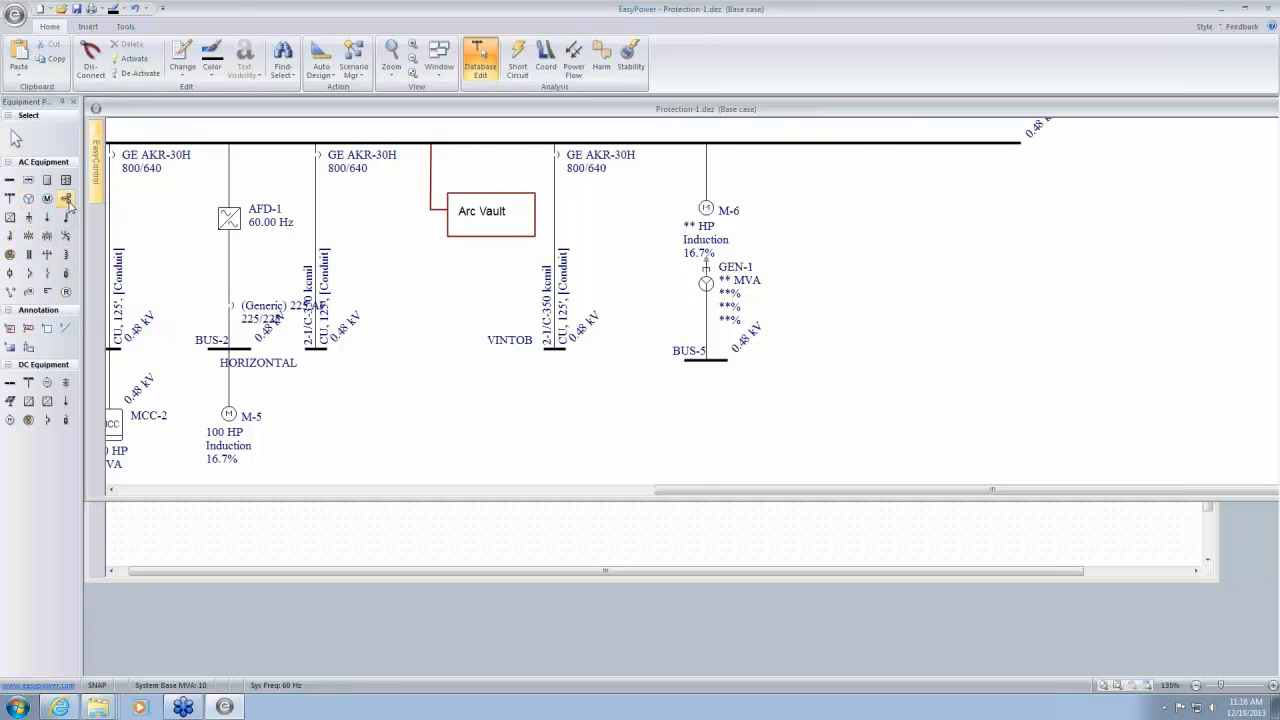
{"action": "left_click", "coordinate": [872, 145]}
{"action": "left_click", "coordinate": [10, 180]}
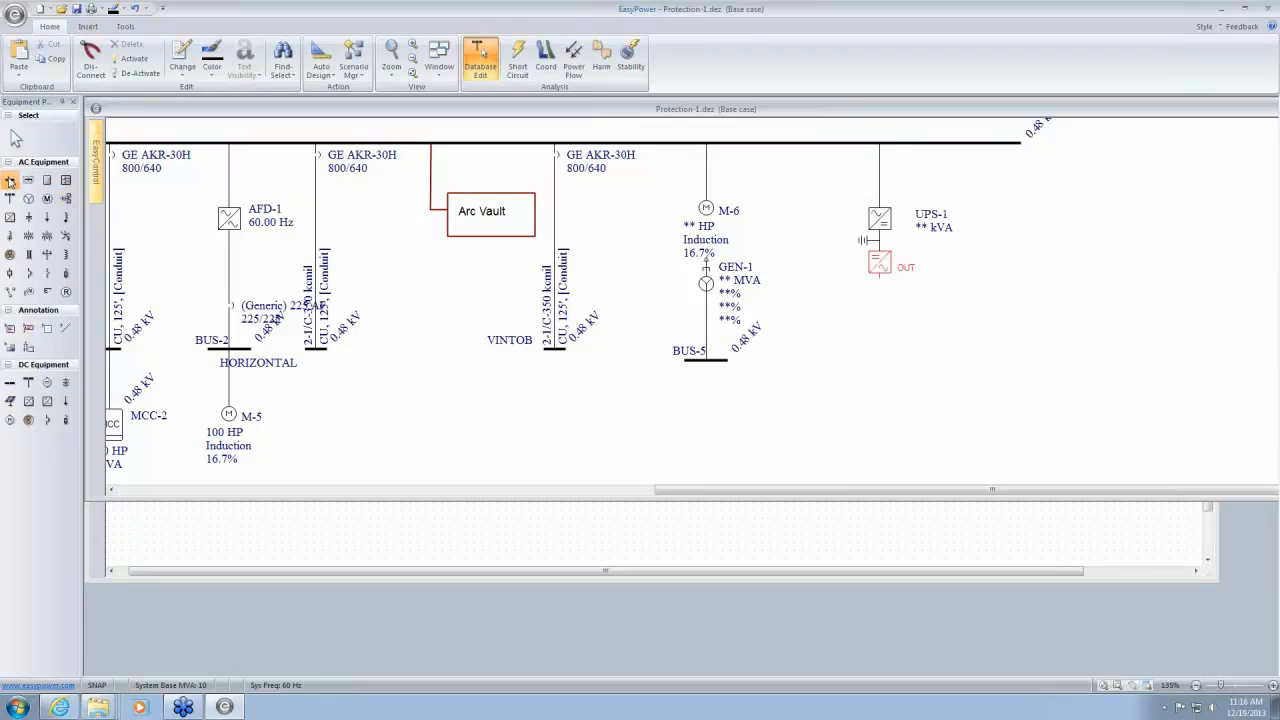
{"action": "left_click", "coordinate": [882, 283]}
{"action": "right_click", "coordinate": [958, 282]}
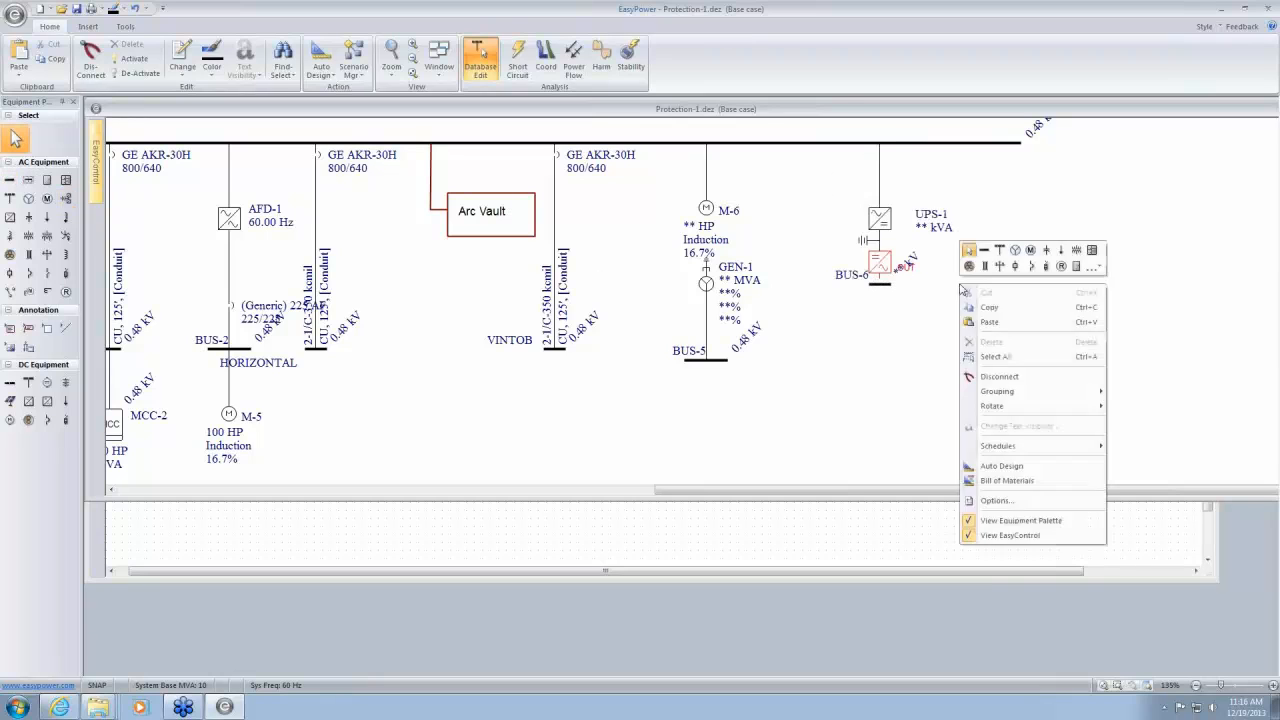
{"action": "left_click", "coordinate": [898, 290]}
{"action": "left_click_drag", "start_coordinate": [879, 286], "coordinate": [880, 277]}
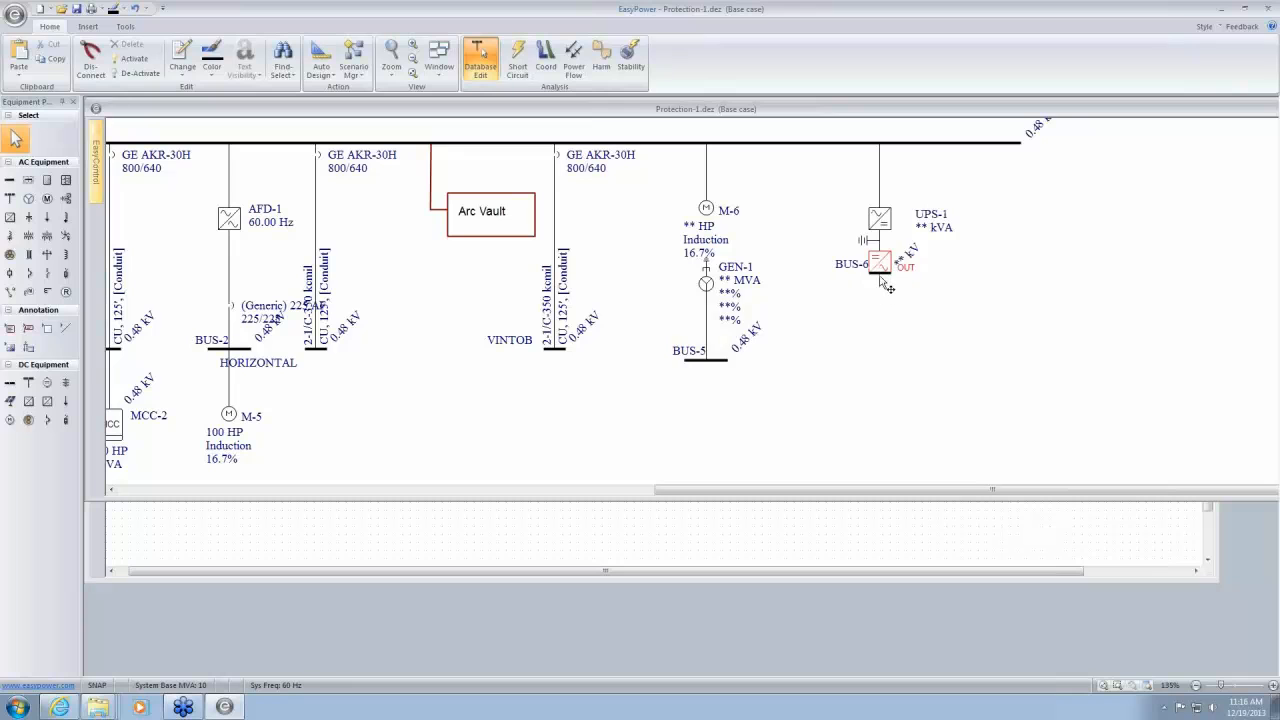
{"action": "left_click", "coordinate": [760, 331]}
Delete the added M-6 motor, GEN-1 generator and UPS-1 together with their buses BUS-5 and BUS-6
{"action": "left_click_drag", "start_coordinate": [968, 226], "coordinate": [724, 264]}
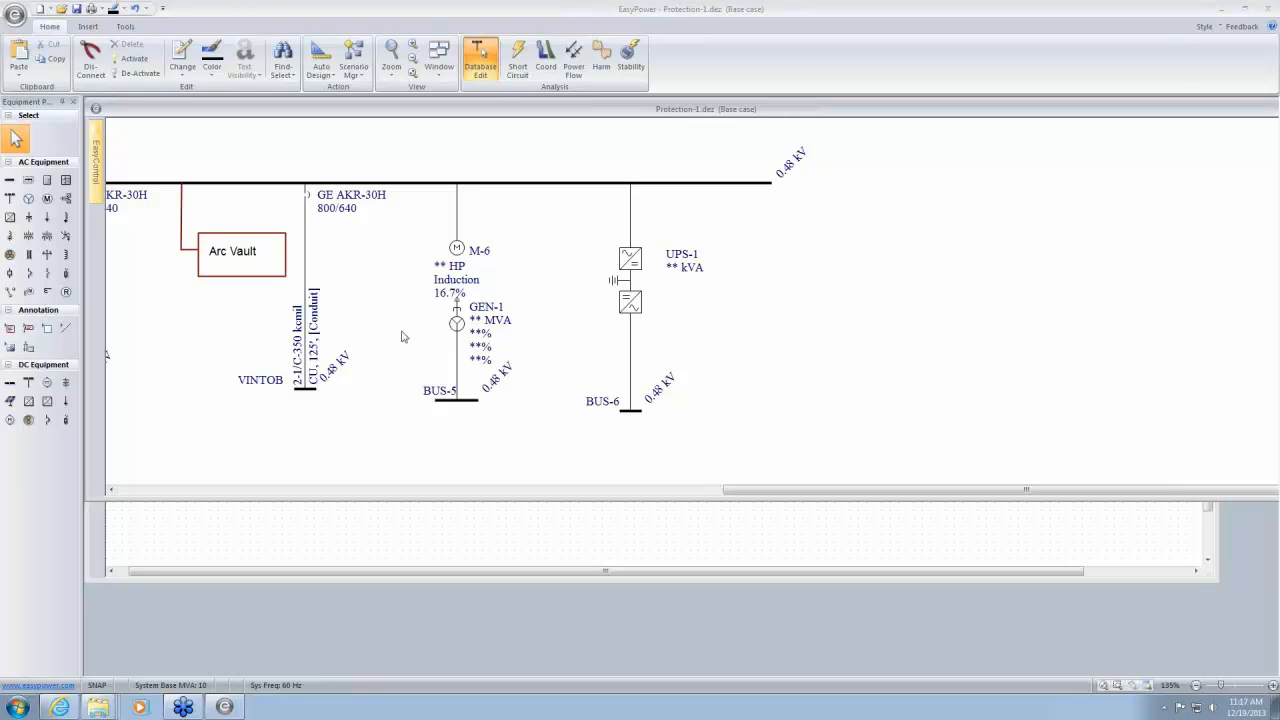
{"action": "left_click_drag", "start_coordinate": [389, 232], "coordinate": [741, 412]}
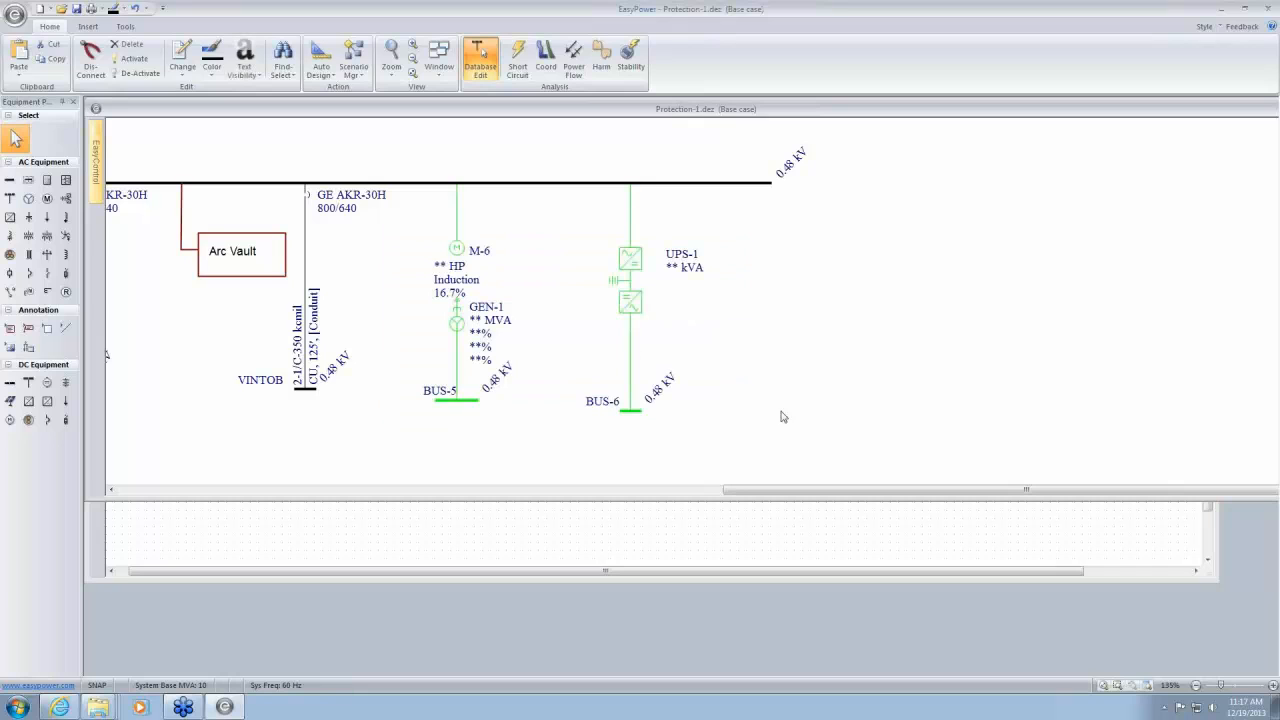
{"action": "key", "text": "Delete"}
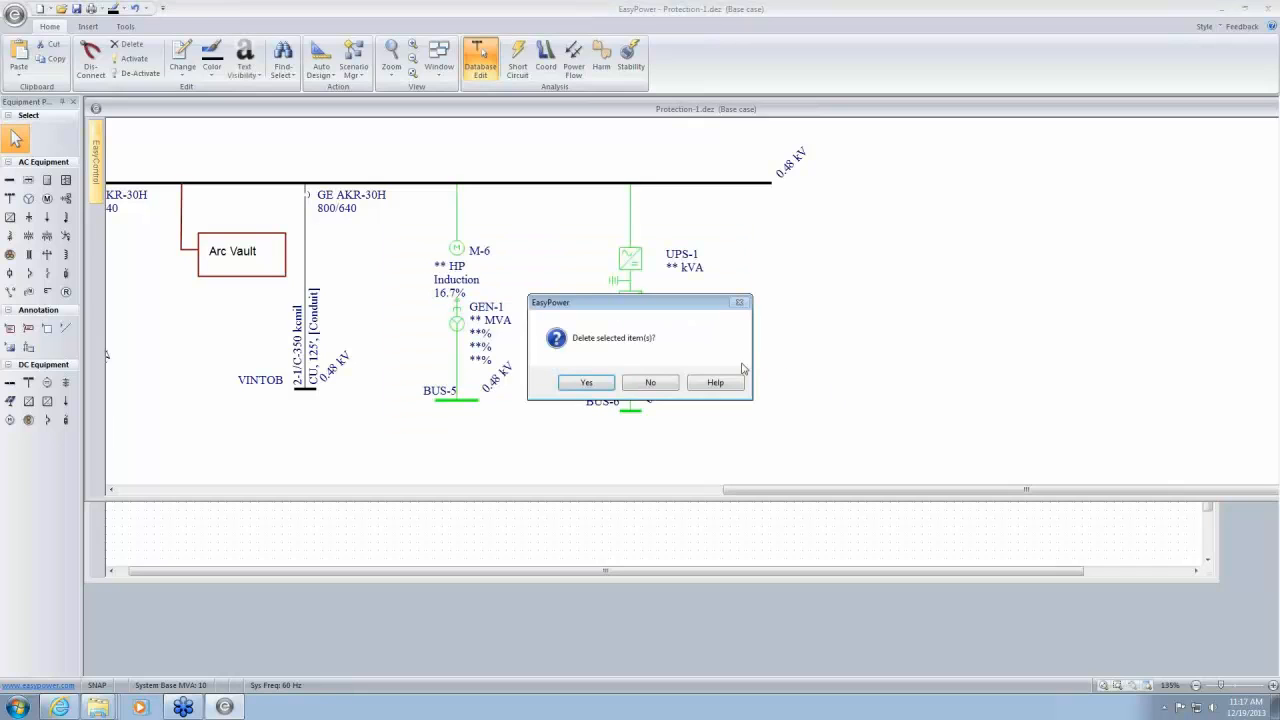
{"action": "left_click", "coordinate": [597, 382]}
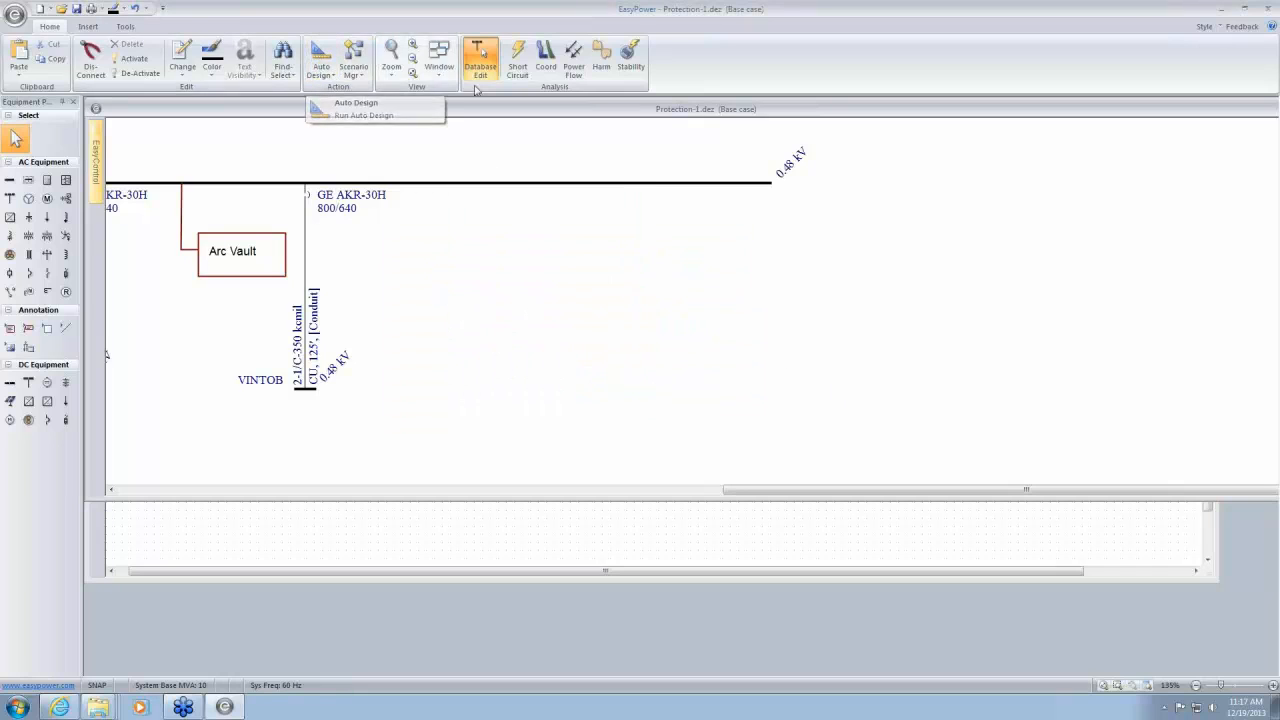
Switch to short circuit analysis and review the advanced arc flash hazard settings, discarding any changes
{"action": "left_click", "coordinate": [516, 58]}
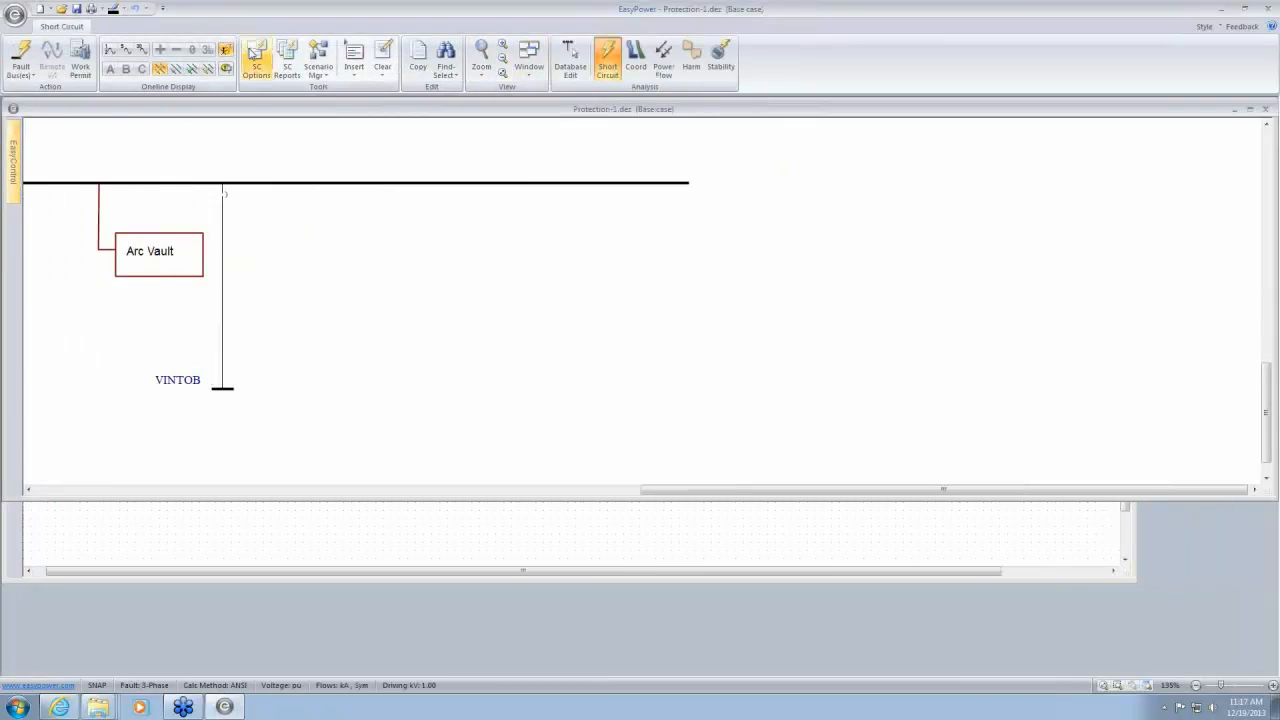
{"action": "left_click", "coordinate": [256, 57]}
{"action": "left_click_drag", "start_coordinate": [660, 150], "coordinate": [986, 129]}
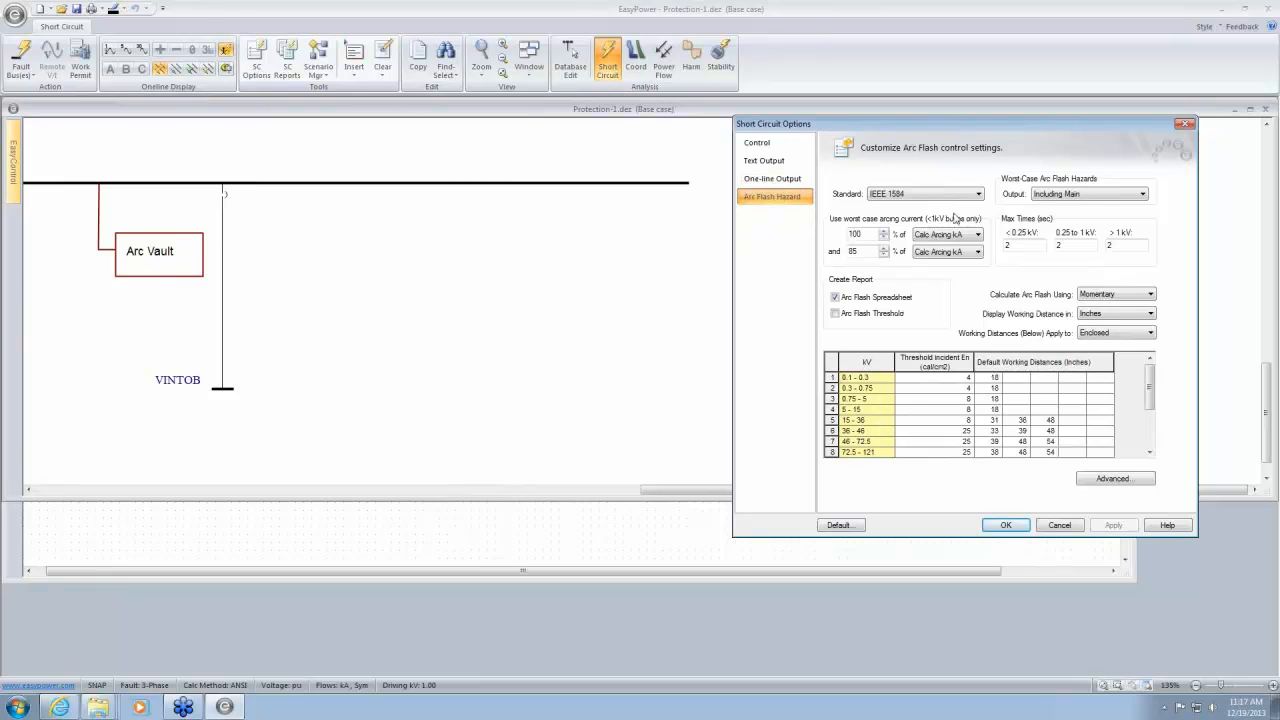
{"action": "left_click", "coordinate": [1115, 478]}
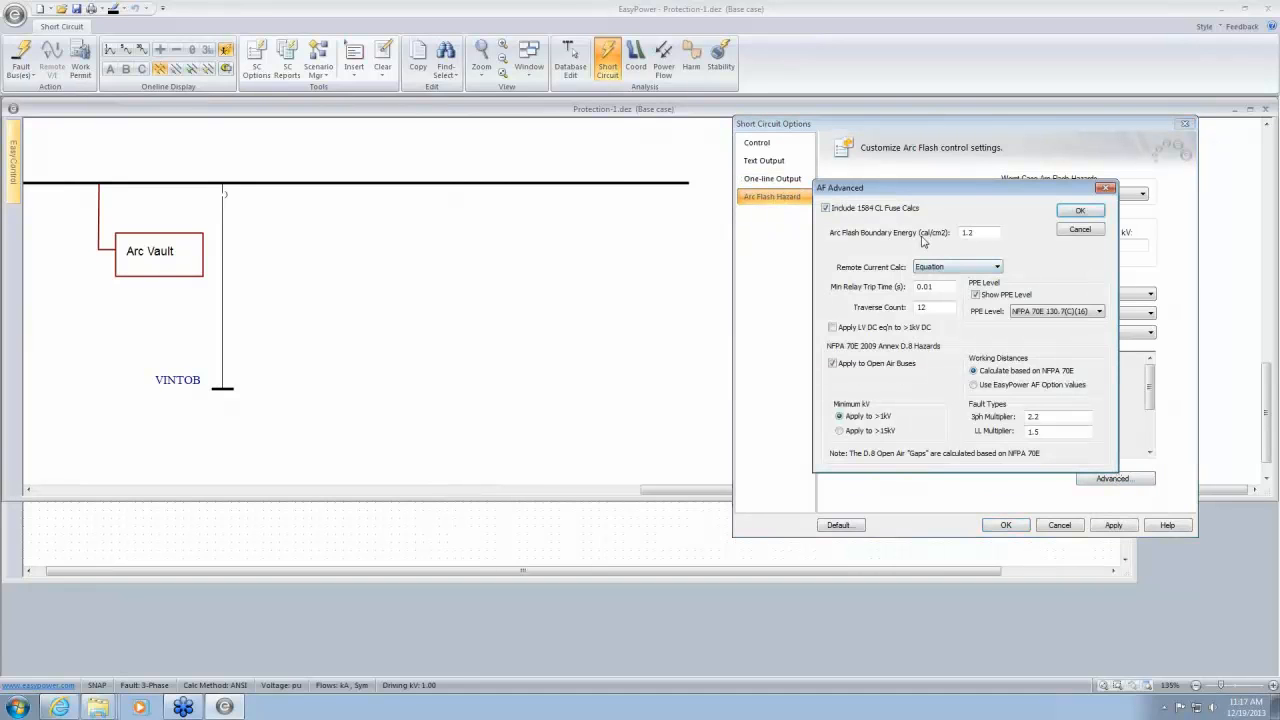
{"action": "left_click_drag", "start_coordinate": [986, 189], "coordinate": [1003, 164]}
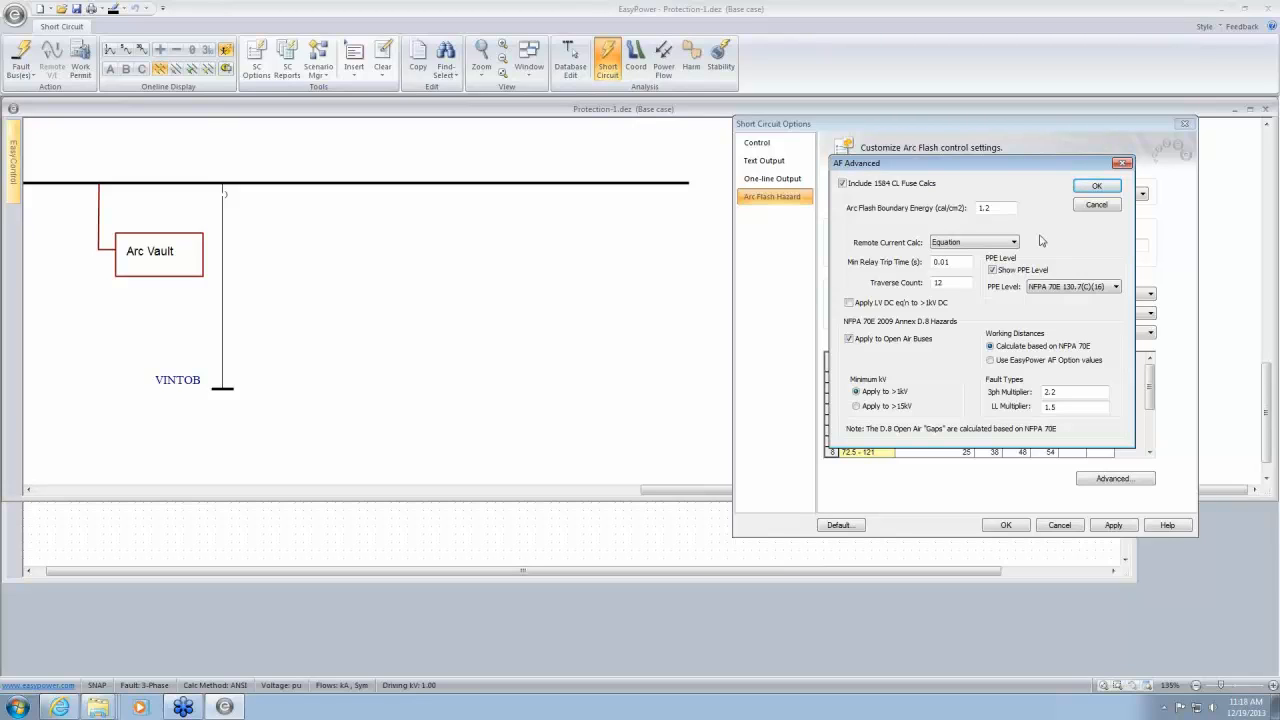
{"action": "left_click", "coordinate": [1104, 205]}
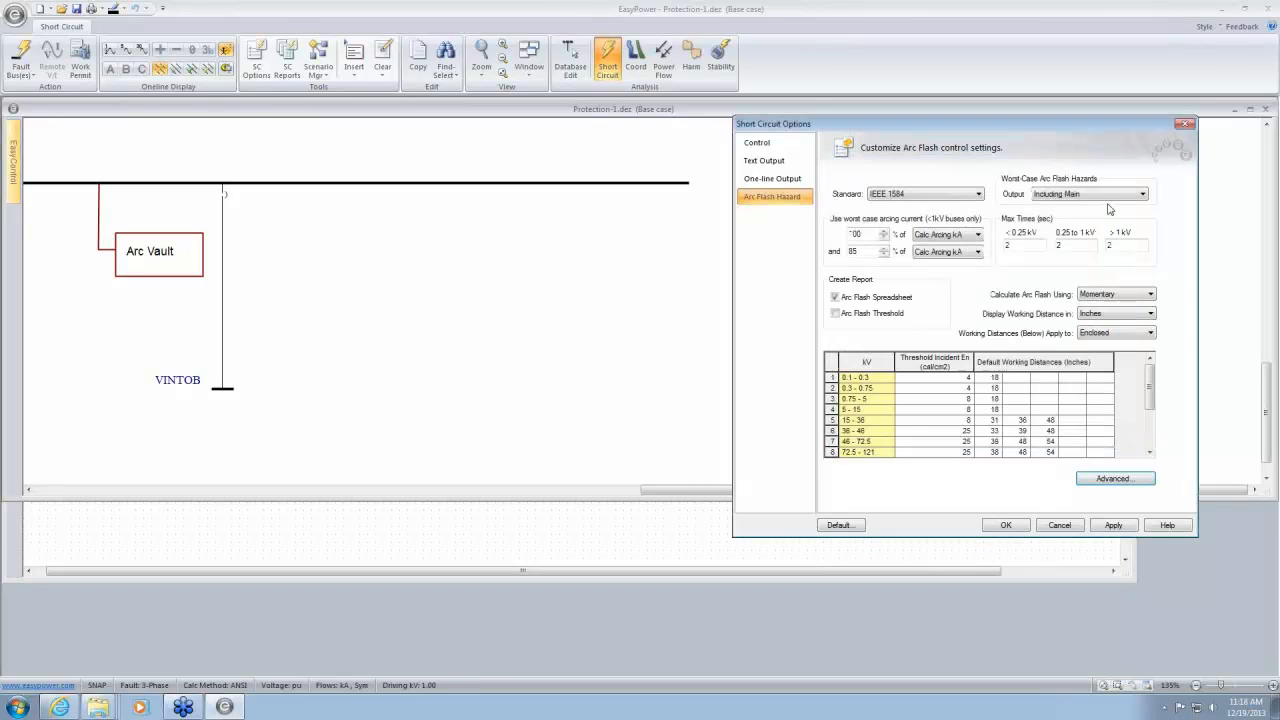
{"action": "left_click", "coordinate": [1059, 525]}
Set the worst-case arc flash hazard output to Excluding Main in the short circuit options
{"action": "scroll", "coordinate": [480, 360], "scroll_direction": "down", "scroll_amount": 4}
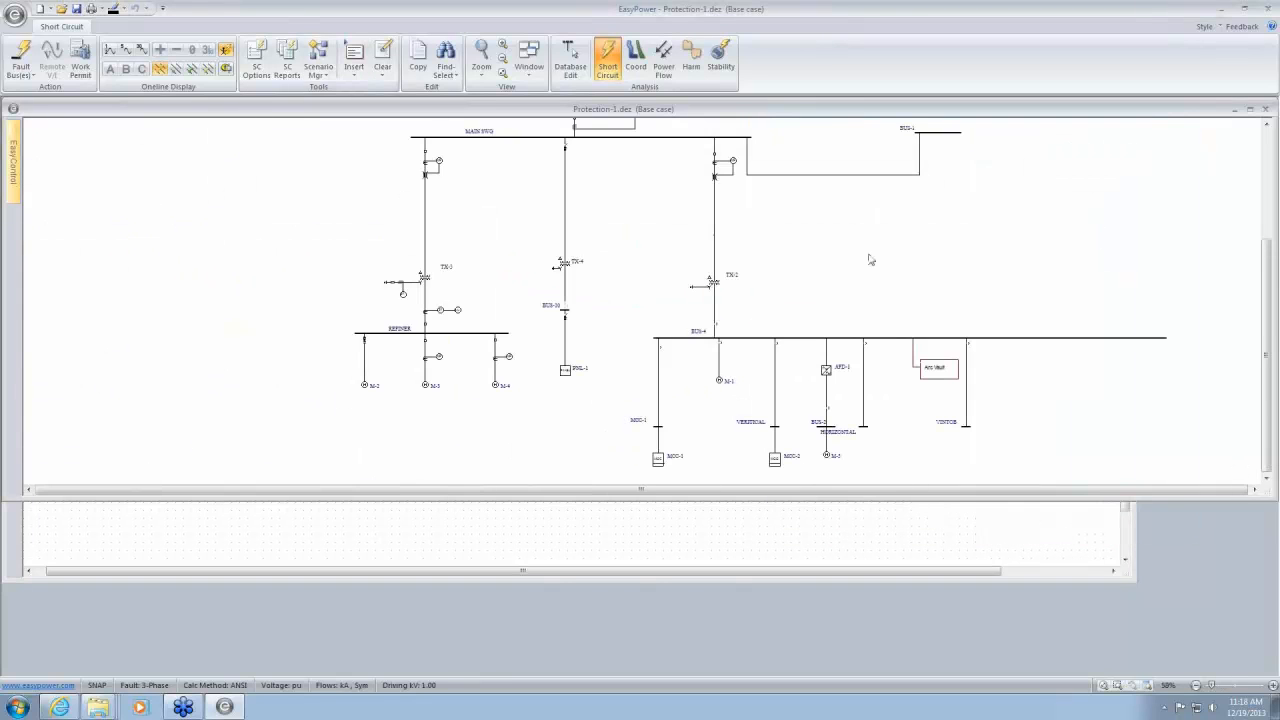
{"action": "scroll", "coordinate": [840, 310], "scroll_direction": "up", "scroll_amount": 3}
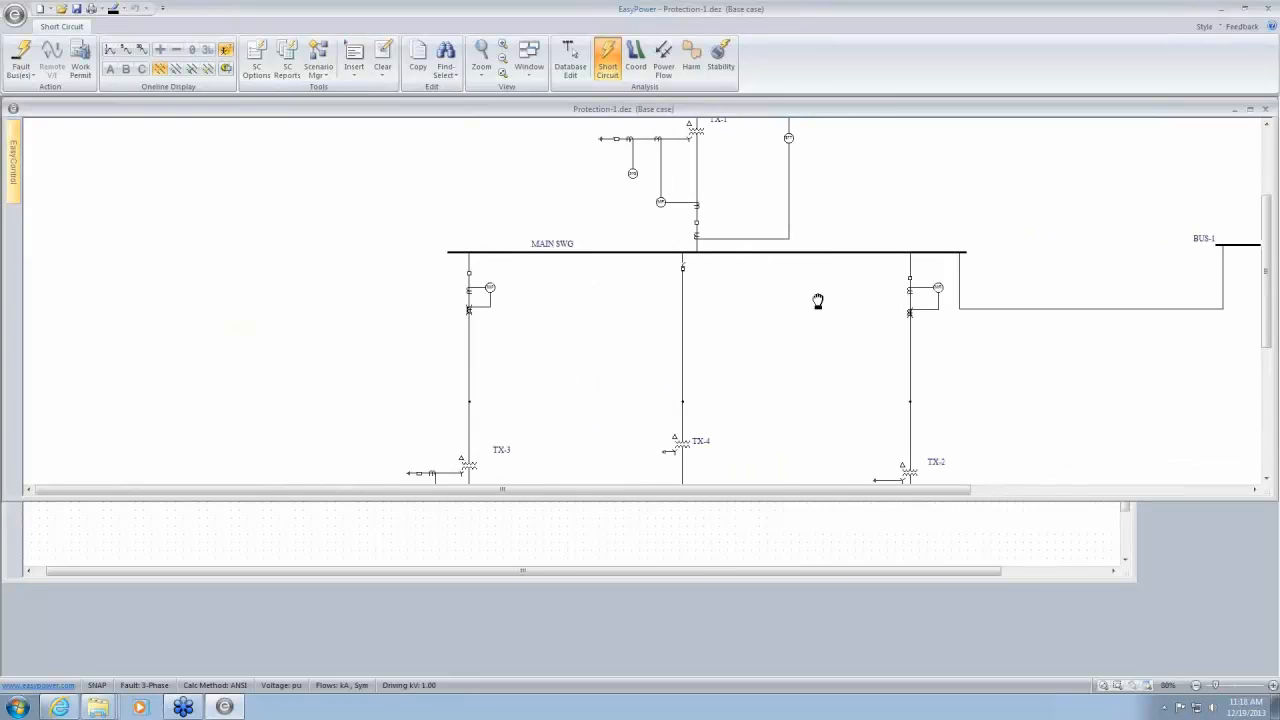
{"action": "left_click_drag", "start_coordinate": [818, 305], "coordinate": [801, 227]}
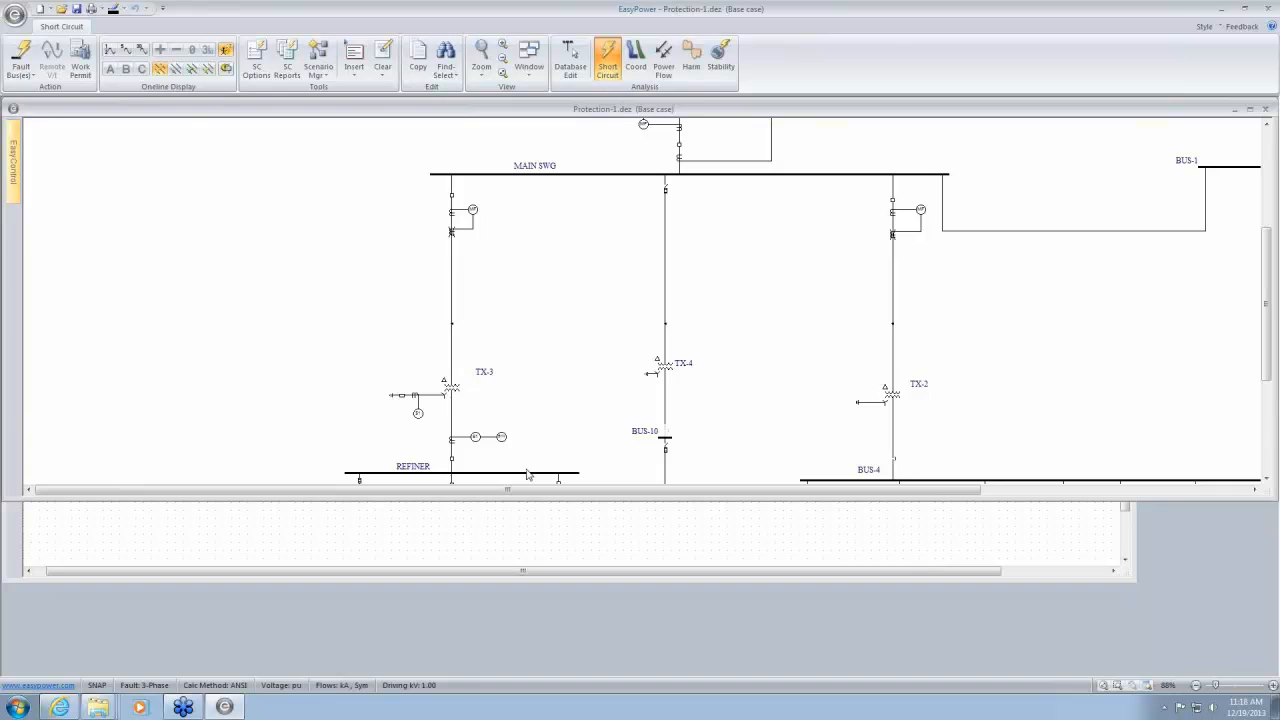
{"action": "left_click", "coordinate": [257, 58]}
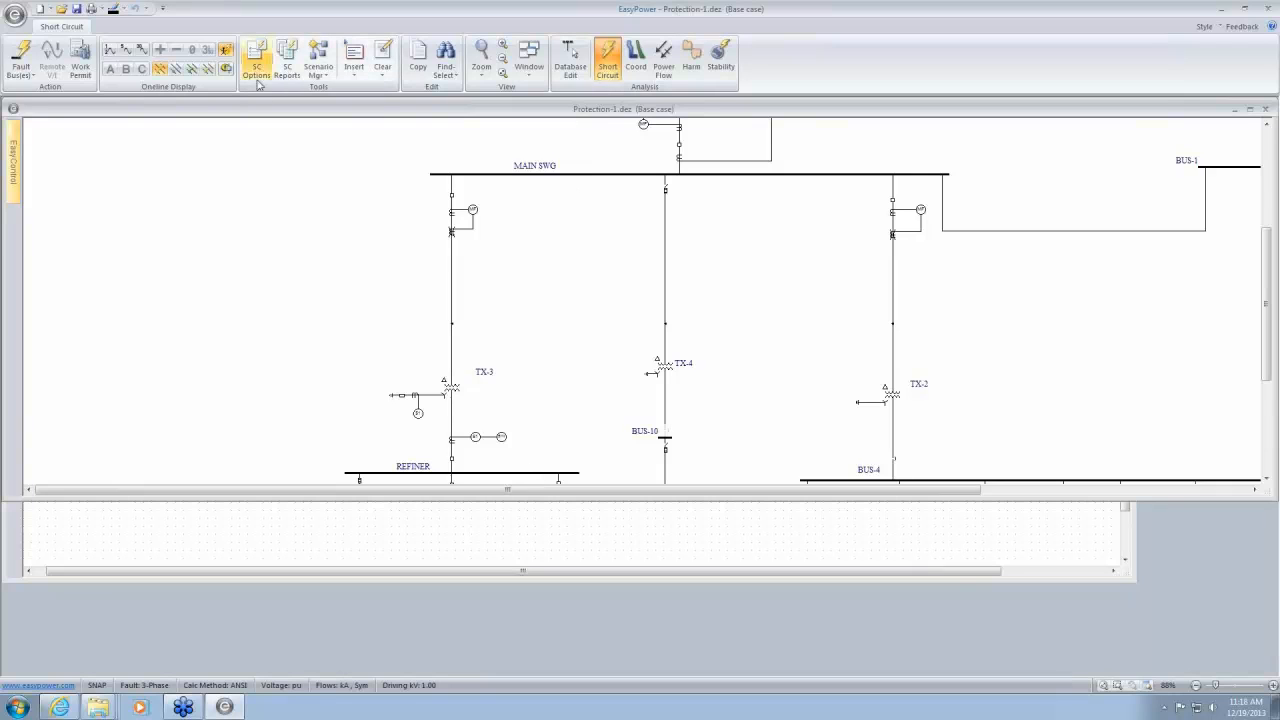
{"action": "left_click", "coordinate": [777, 214]}
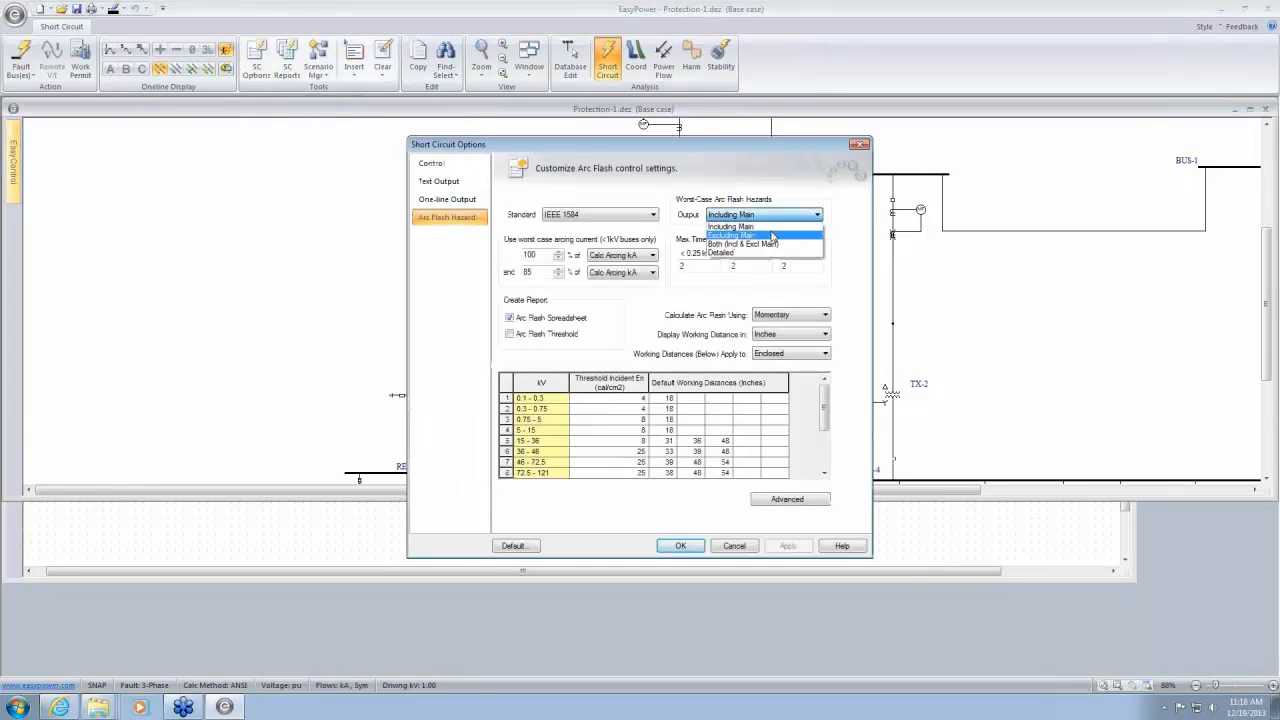
{"action": "left_click", "coordinate": [772, 236]}
{"action": "left_click", "coordinate": [680, 545]}
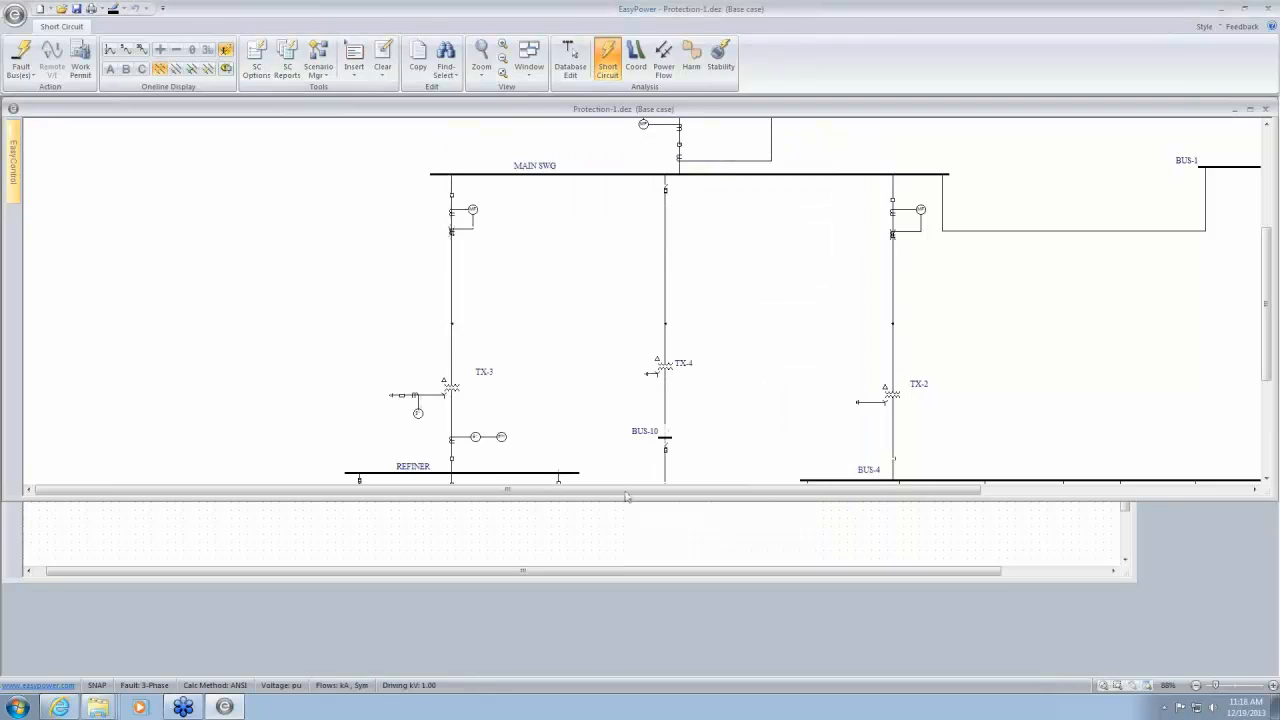
Fault the REFINER bus and inspect its arc flash results on the one-line and in the hazard report
{"action": "left_click", "coordinate": [498, 473]}
{"action": "scroll", "coordinate": [600, 250], "scroll_direction": "up", "scroll_amount": 3}
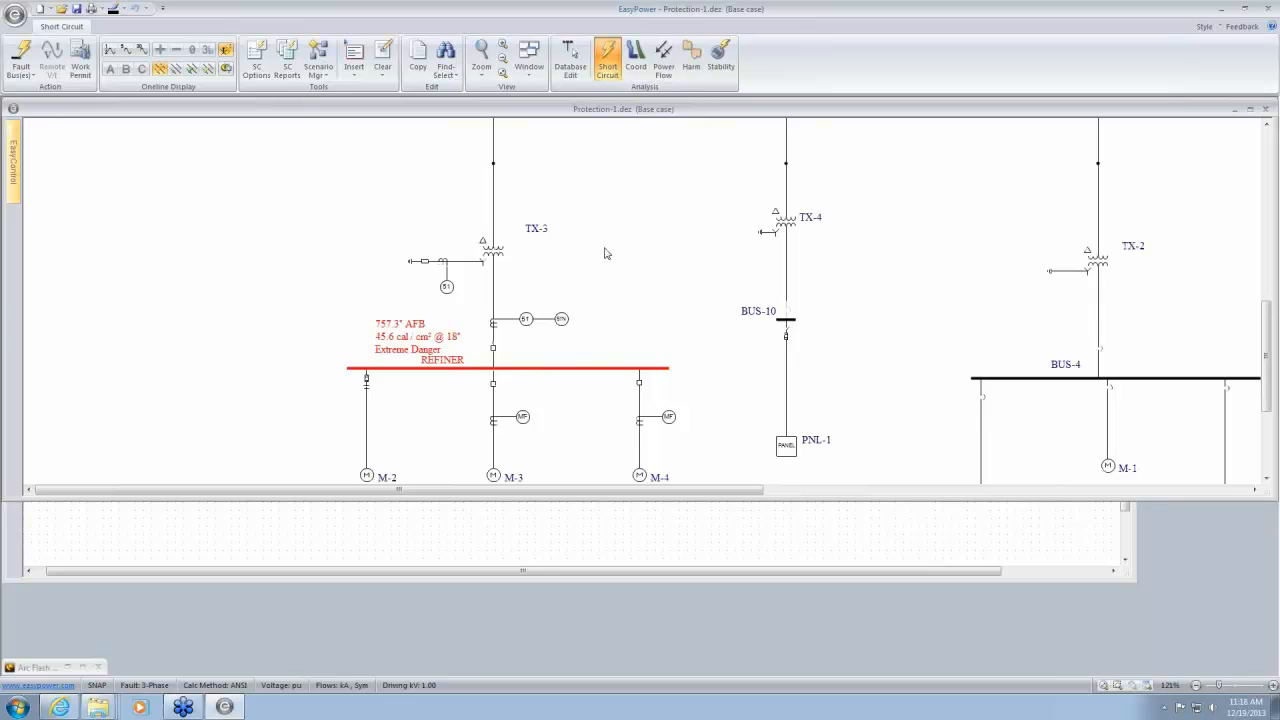
{"action": "left_click_drag", "start_coordinate": [674, 210], "coordinate": [634, 289]}
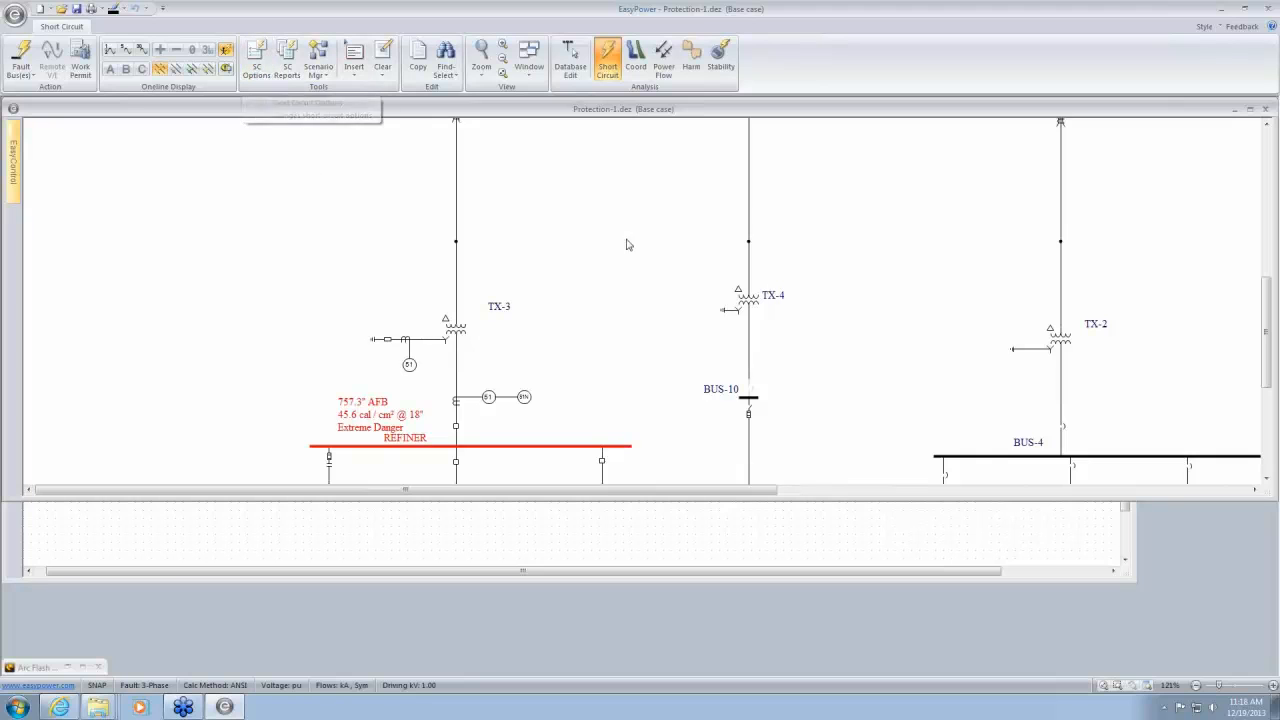
{"action": "left_click_drag", "start_coordinate": [666, 251], "coordinate": [646, 286]}
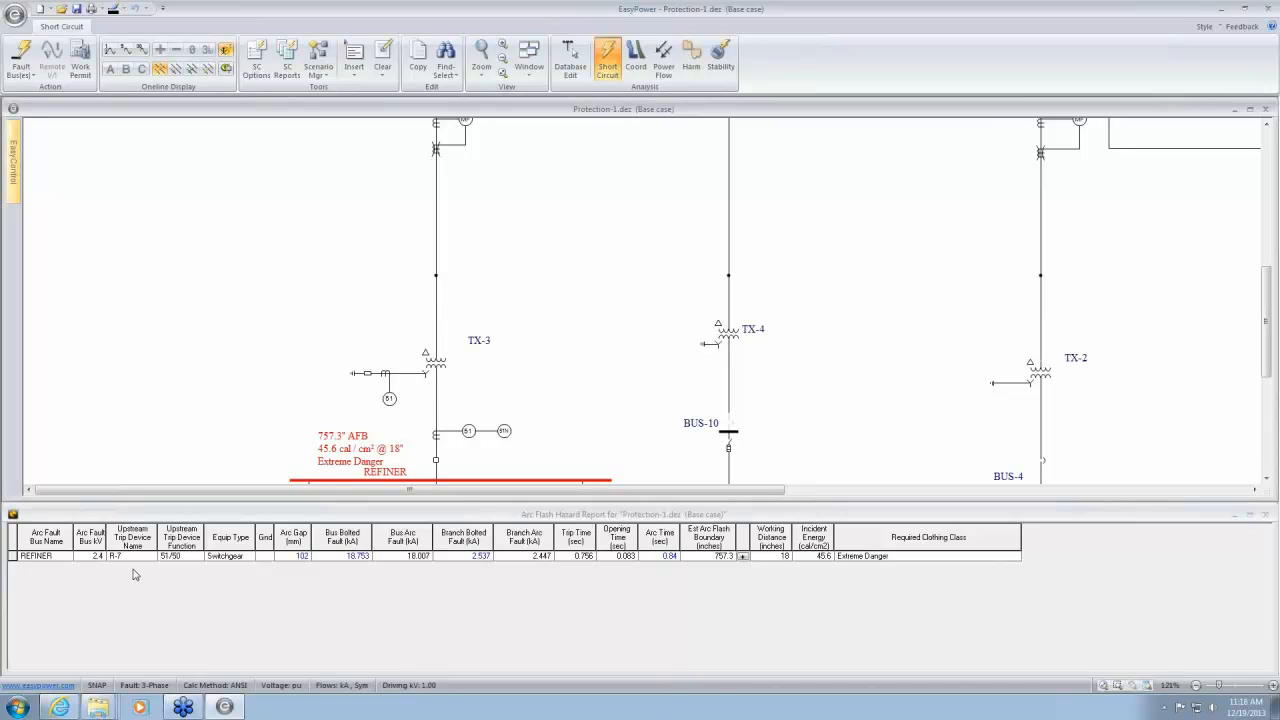
Set the advanced arc flash remote current calculation to Ratio and apply it to the REFINER bus fault
{"action": "scroll", "coordinate": [603, 303], "scroll_direction": "down", "scroll_amount": 4}
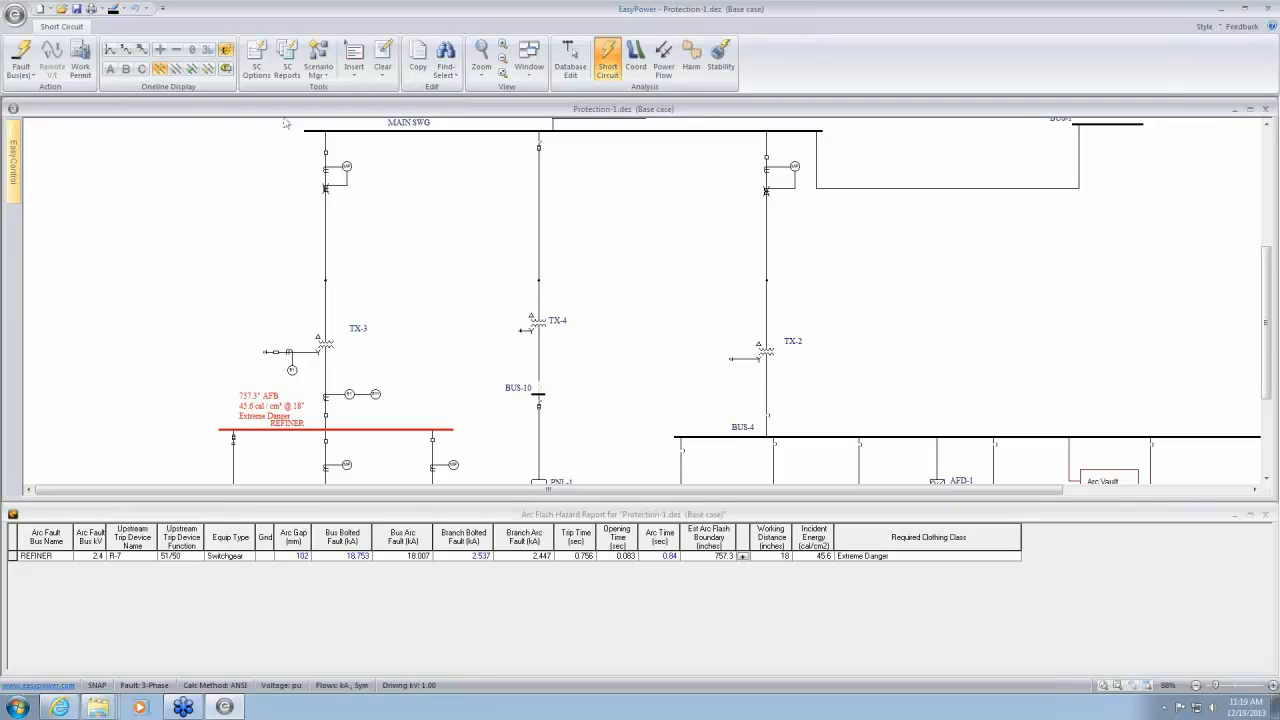
{"action": "left_click", "coordinate": [256, 56]}
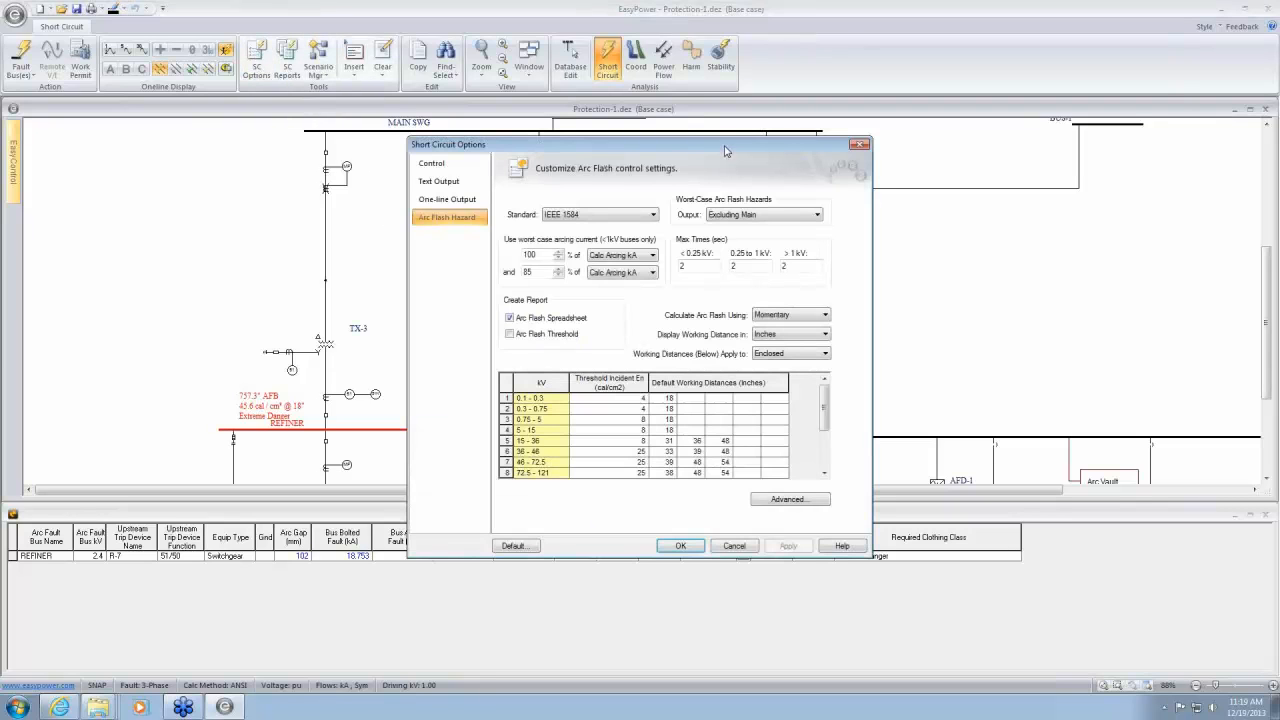
{"action": "left_click", "coordinate": [809, 500]}
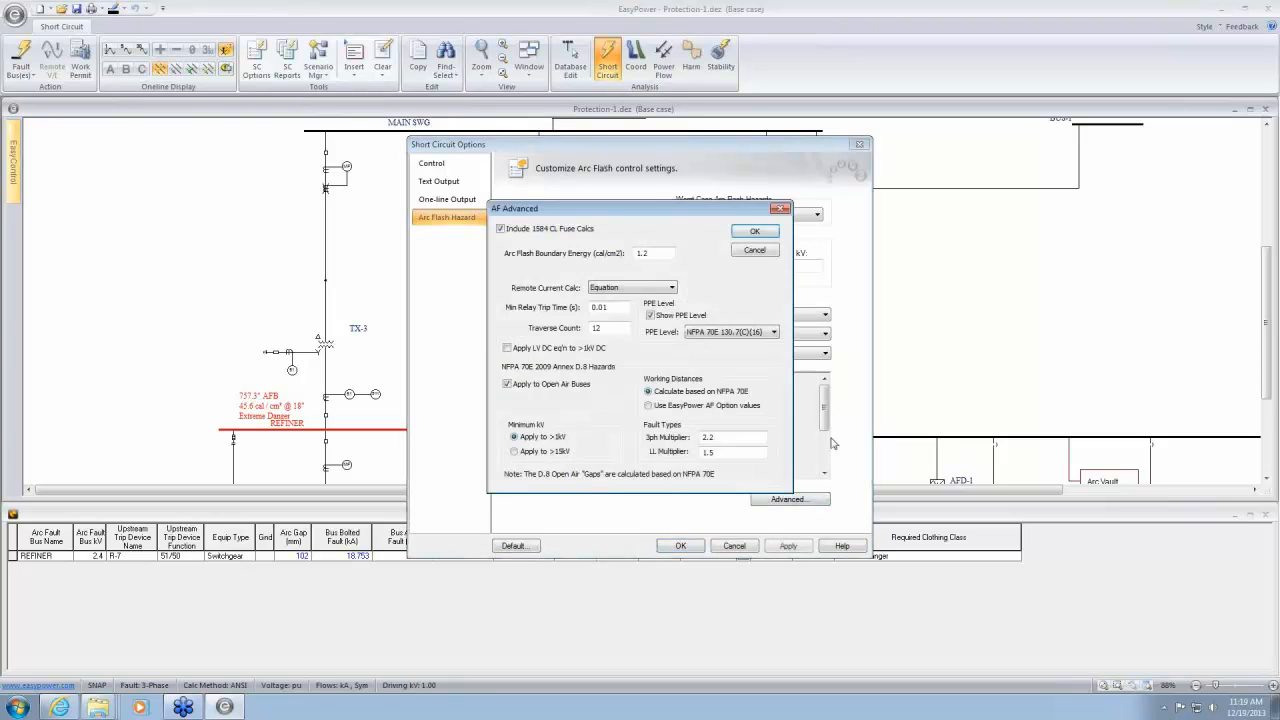
{"action": "left_click", "coordinate": [672, 288]}
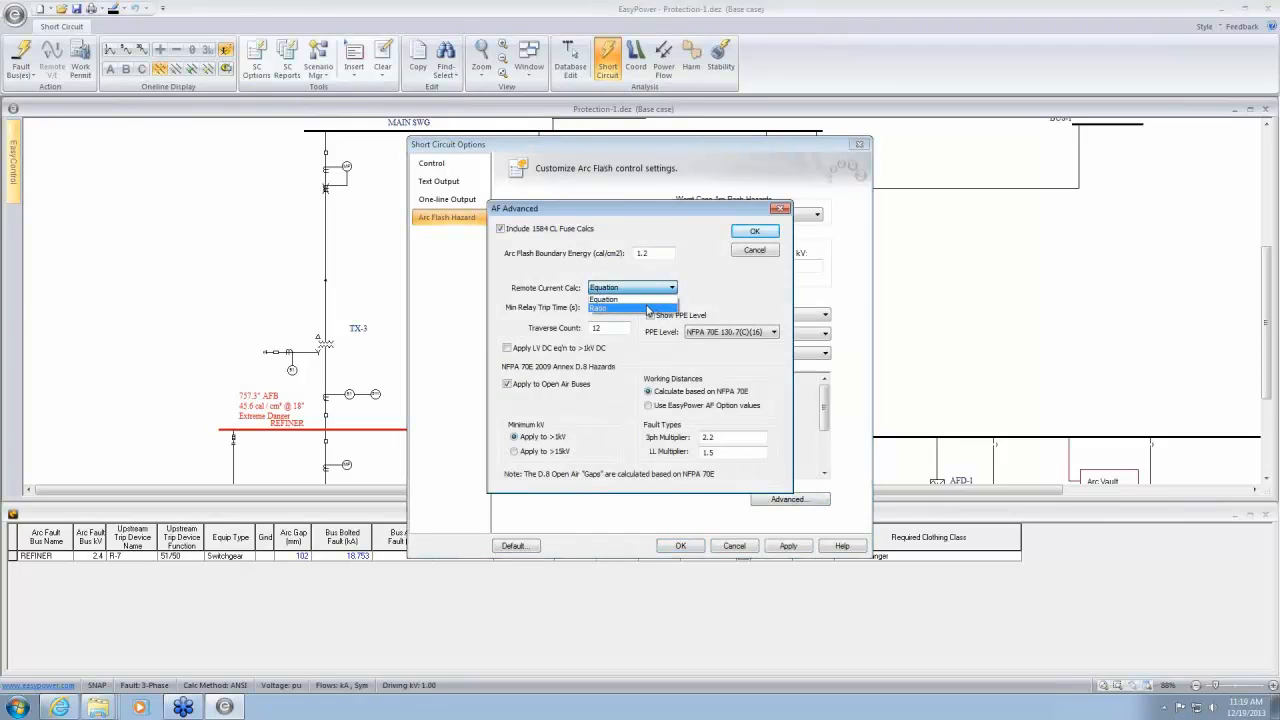
{"action": "left_click", "coordinate": [647, 307]}
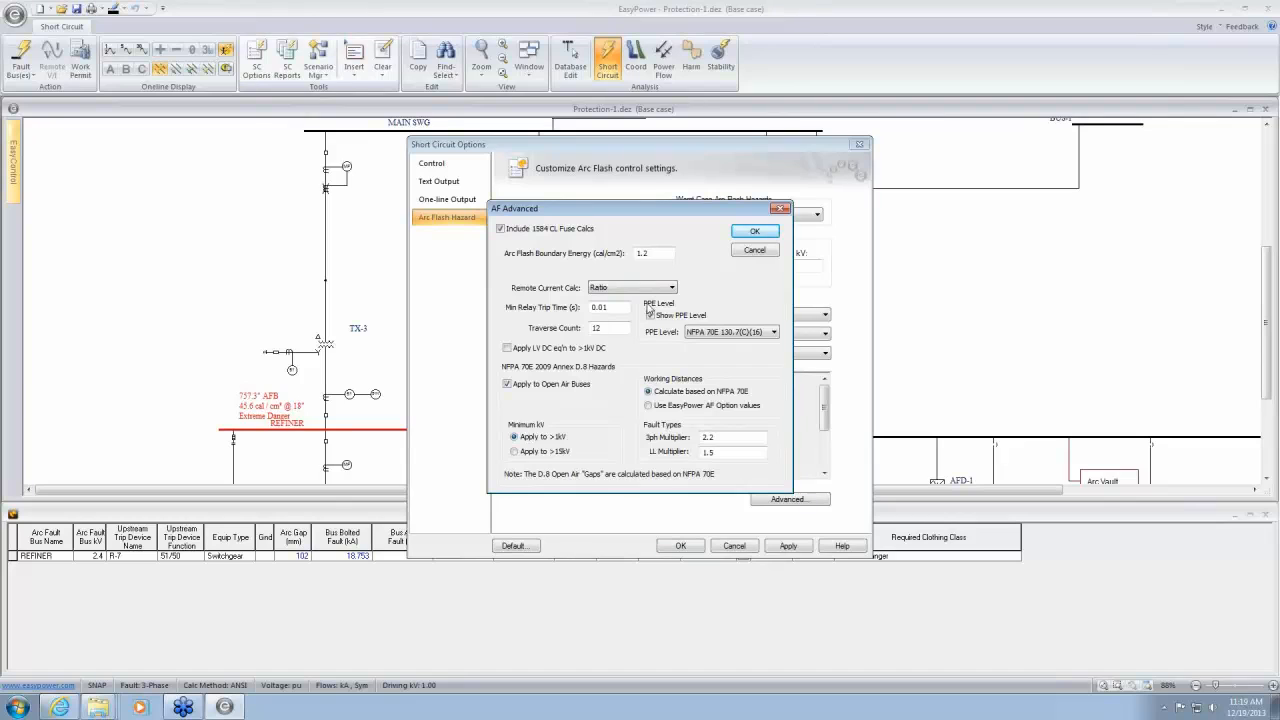
{"action": "left_click", "coordinate": [756, 231]}
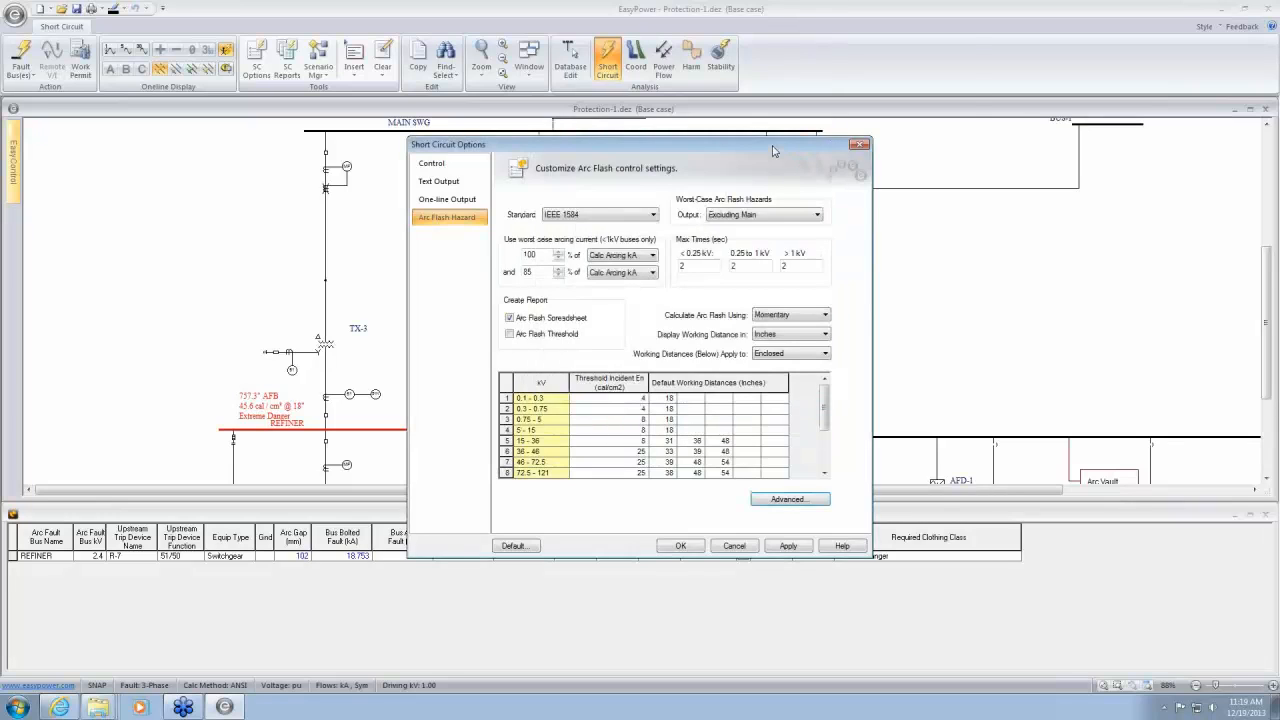
{"action": "left_click_drag", "start_coordinate": [775, 148], "coordinate": [875, 38]}
{"action": "left_click", "coordinate": [890, 437]}
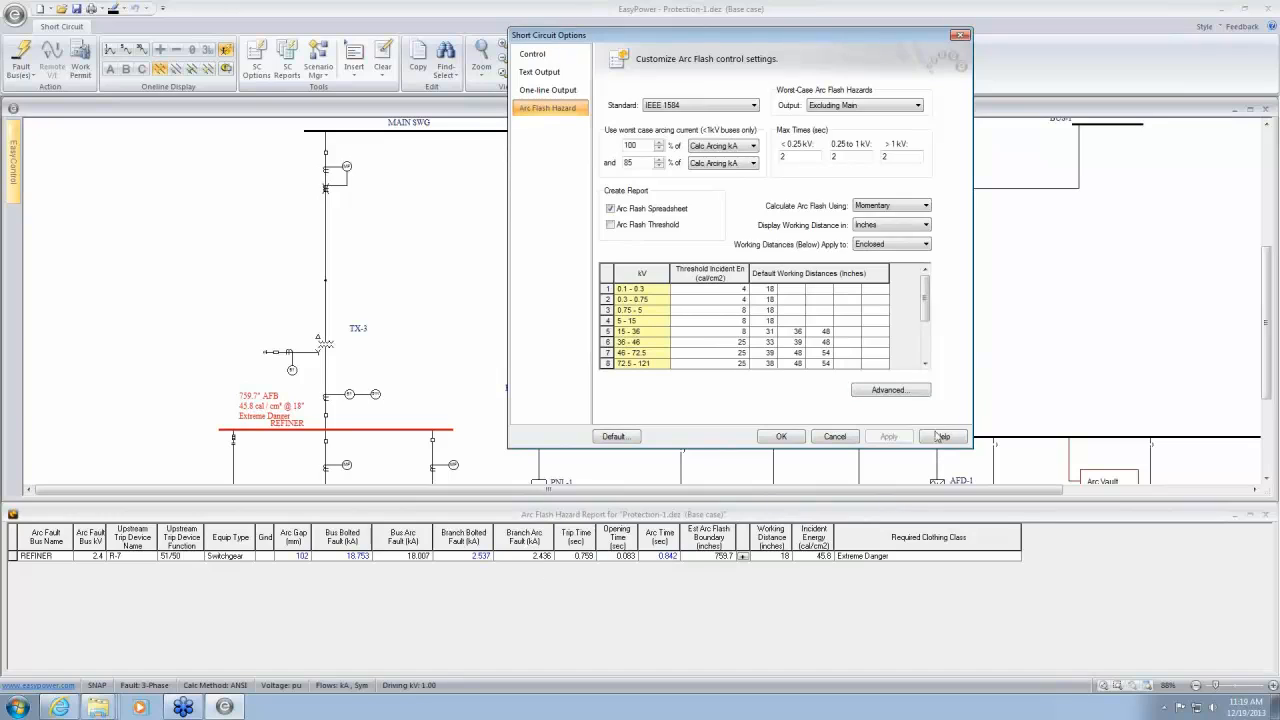
{"action": "left_click", "coordinate": [781, 437]}
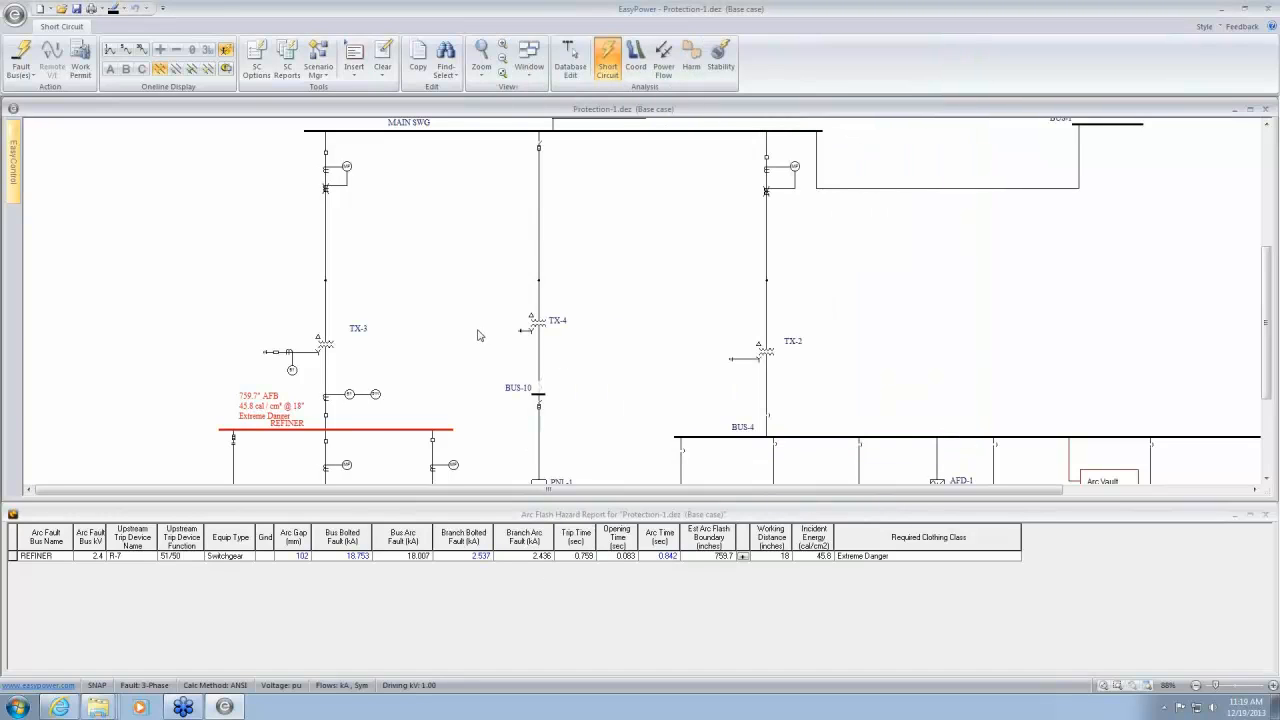